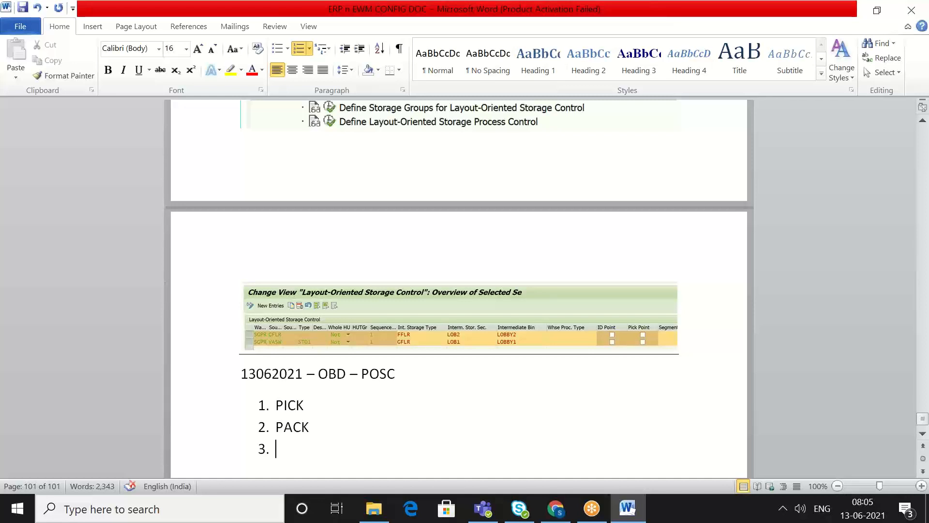
# Step: Add STAGE and LOADING as items 3 and 4 of the OBD – POSC list, and end the numbering below them
pyautogui.write('STAGE')
pyautogui.press('Return')
pyautogui.write('LOADING')
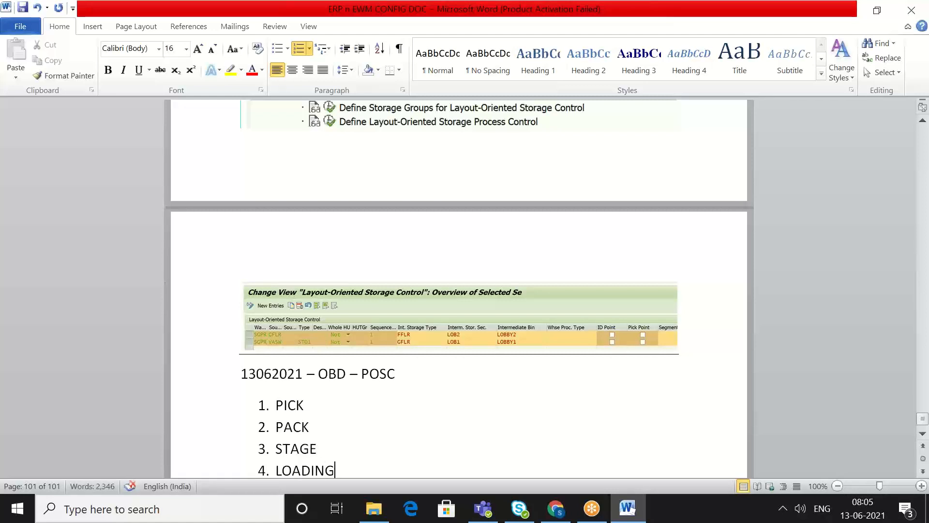
pyautogui.press('Return')
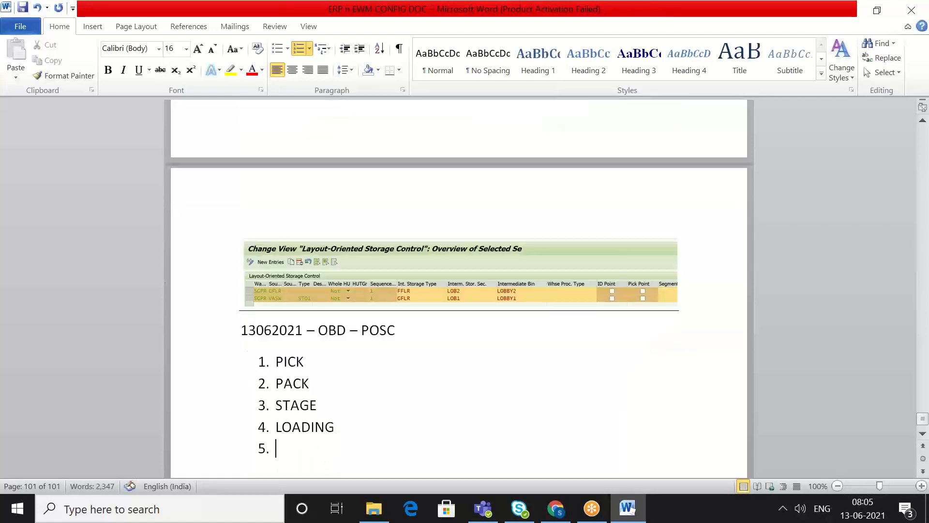
pyautogui.press('BackSpace')
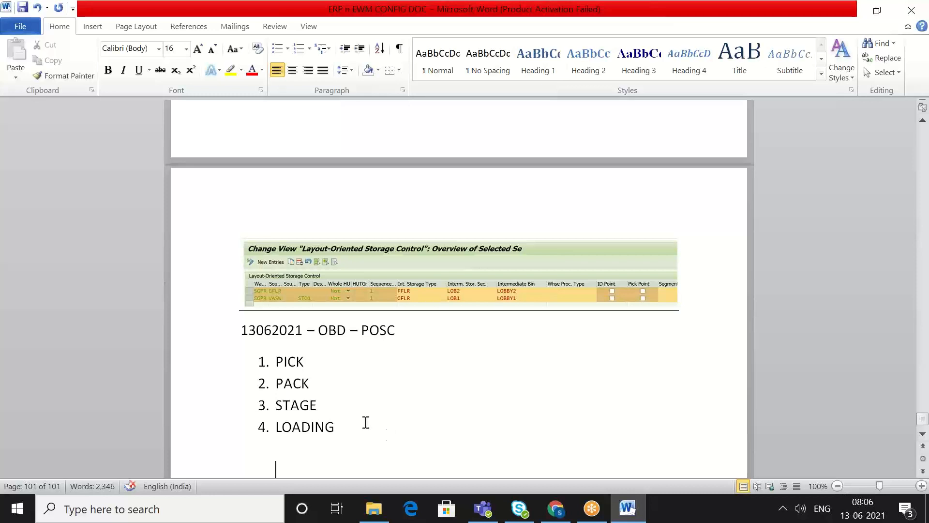
# Step: Append OBD1, OBD2, OBD3 and OBD4 after dashes to the PICK, PACK, STAGE and LOADING items respectively
pyautogui.click(378, 356)
pyautogui.write('- OBD')
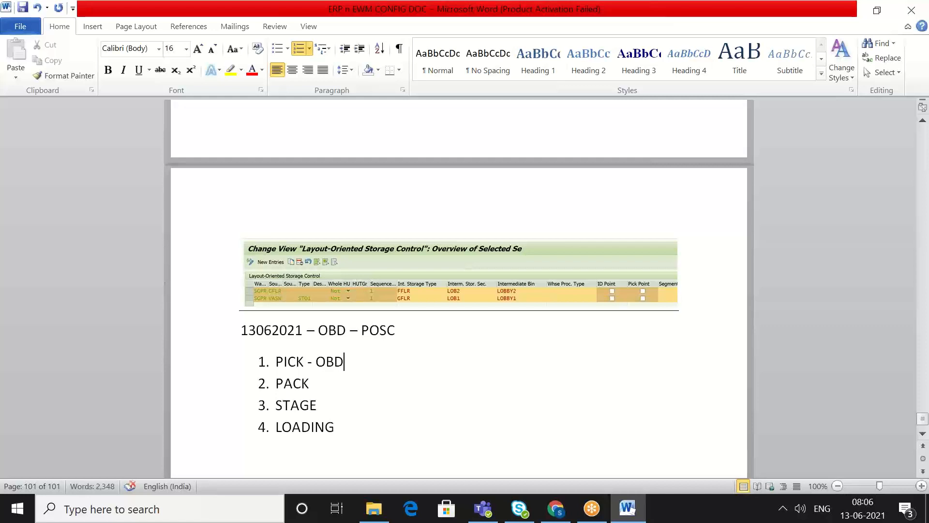
pyautogui.write('1')
pyautogui.press('Down')
pyautogui.write('- OBD')
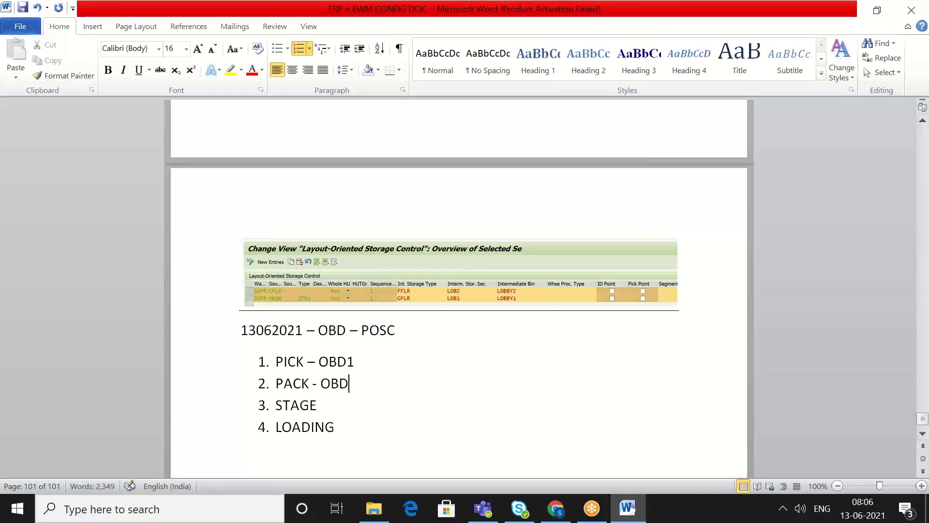
pyautogui.write('2')
pyautogui.press('Down')
pyautogui.write('- OBD')
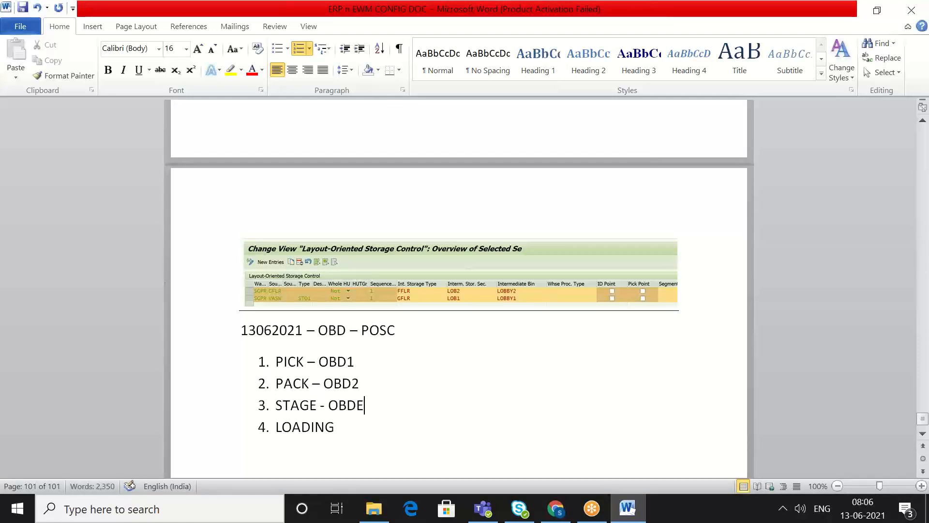
pyautogui.write('3')
pyautogui.press('Down')
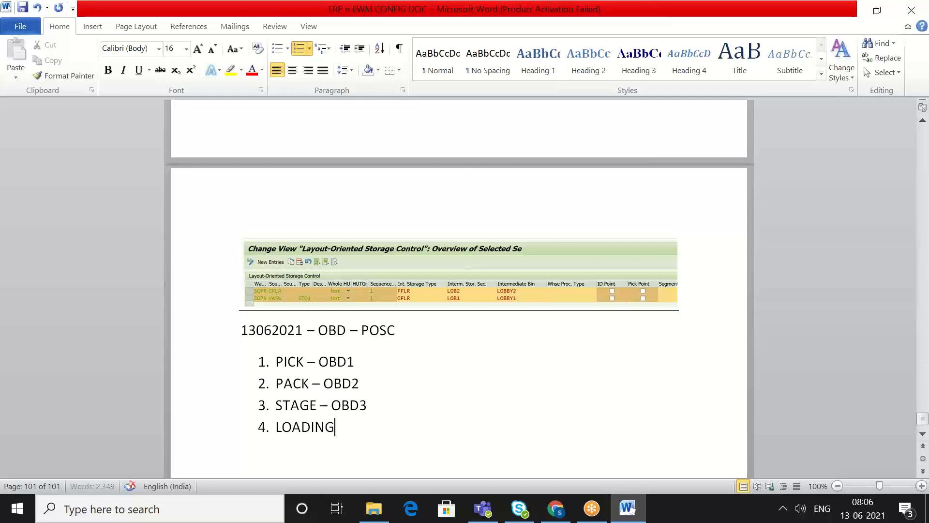
pyautogui.write('- ')
pyautogui.write('OBD4')
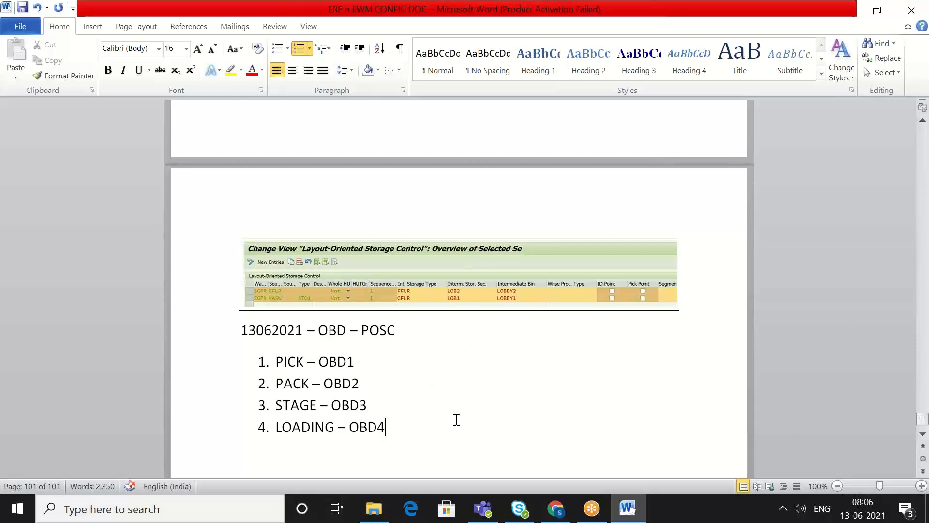
# Step: Remove the OBD labels from all four list items, undoing the additions back to the plain process names
pyautogui.press('BackSpace')
pyautogui.press('BackSpace')
pyautogui.press('BackSpace')
pyautogui.press('BackSpace')
pyautogui.press('BackSpace')
pyautogui.press('BackSpace')
pyautogui.press('BackSpace')
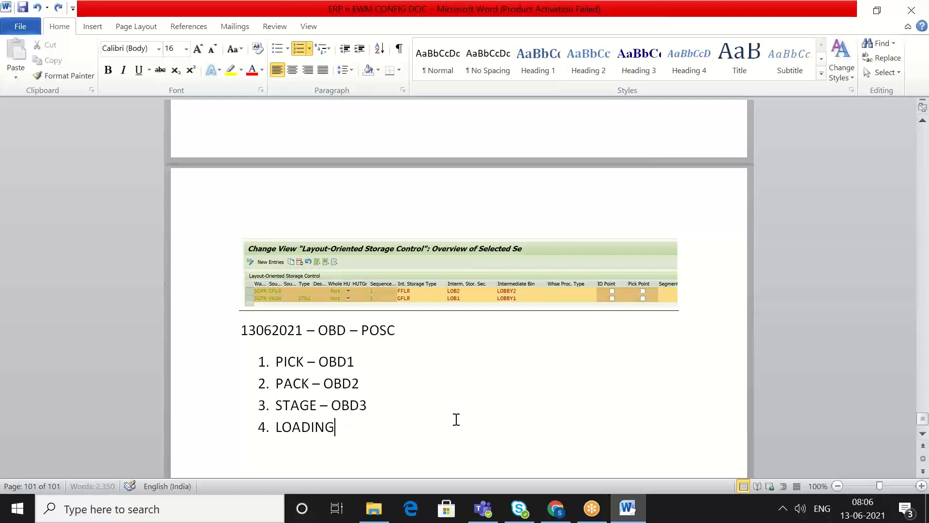
pyautogui.hotkey('ctrl', 'z')
pyautogui.hotkey('ctrl', 'z')
pyautogui.hotkey('ctrl', 'z')
pyautogui.hotkey('ctrl', 'z')
pyautogui.hotkey('ctrl', 'z')
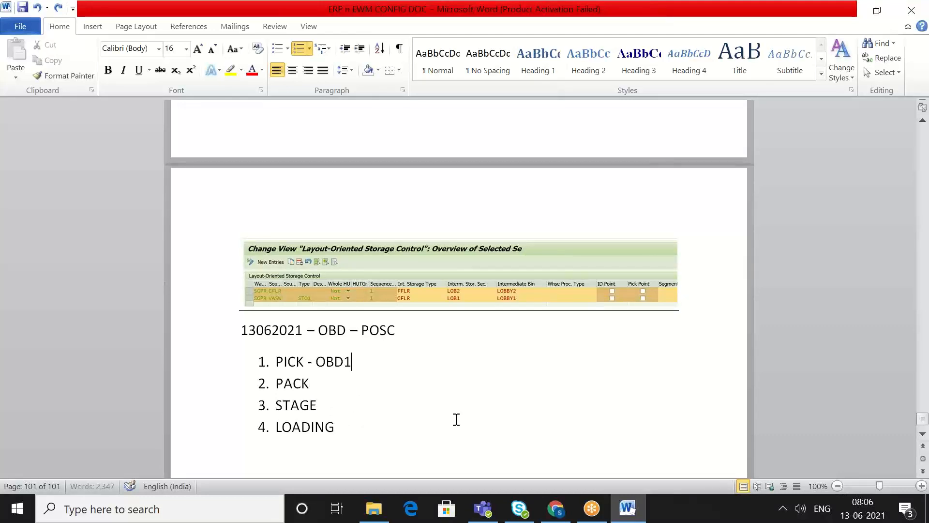
pyautogui.hotkey('ctrl', 'z')
# Step: Write "PICK > STAGE" as a separate line below the numbered list, leaving an empty line above it
pyautogui.click(471, 457)
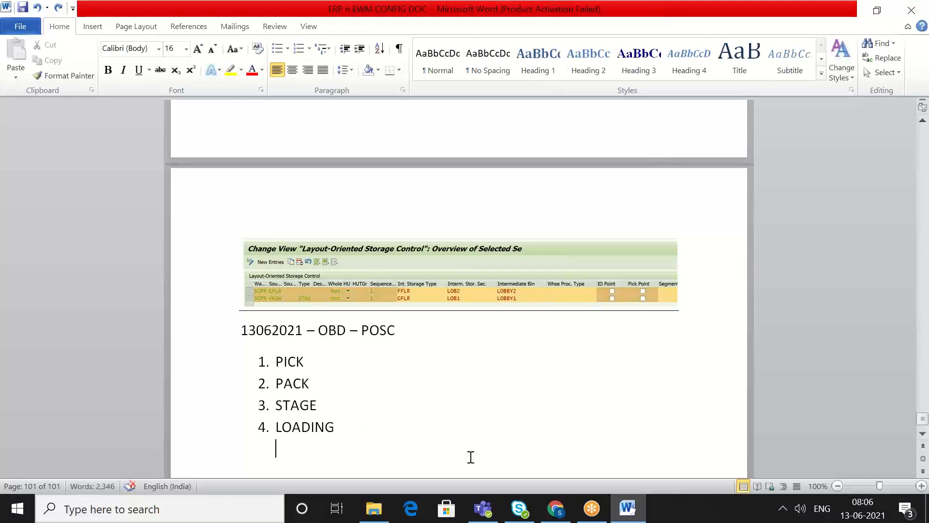
pyautogui.press('Return')
pyautogui.write('PICK')
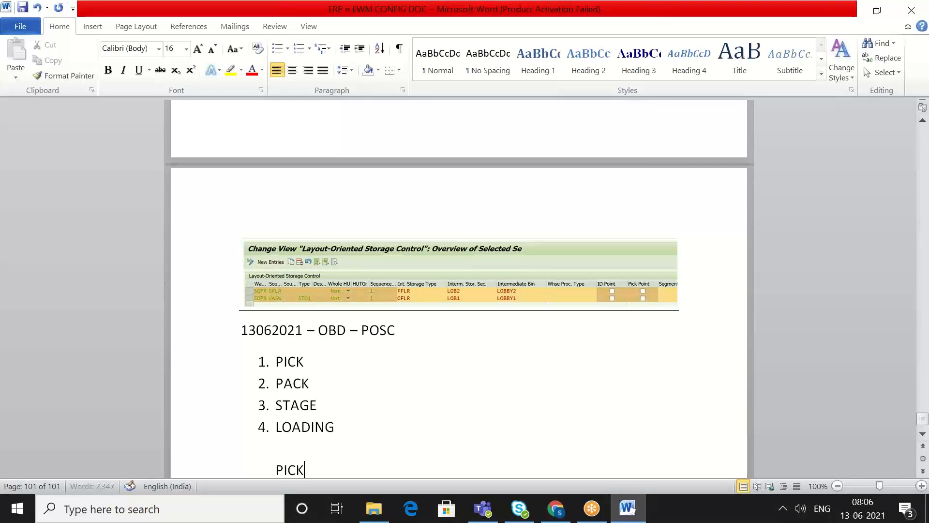
pyautogui.write(' > STAGE')
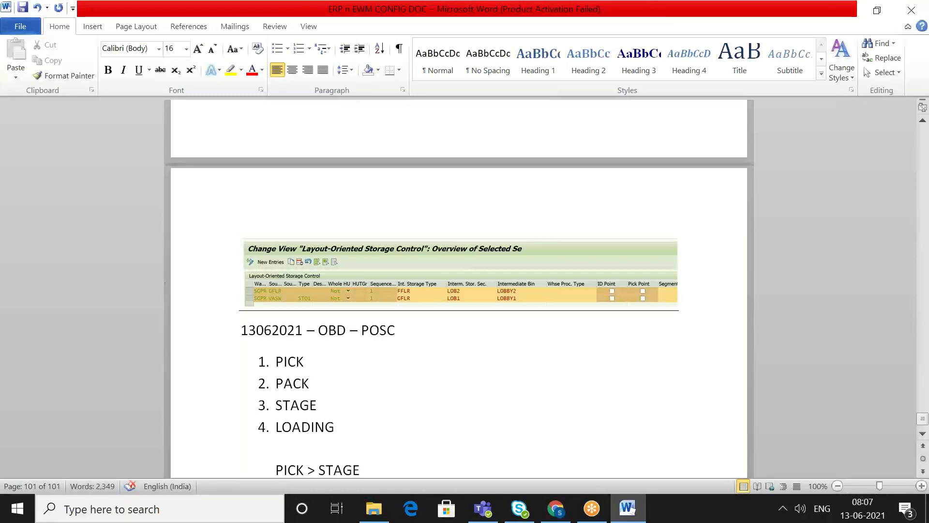
pyautogui.press('Return')
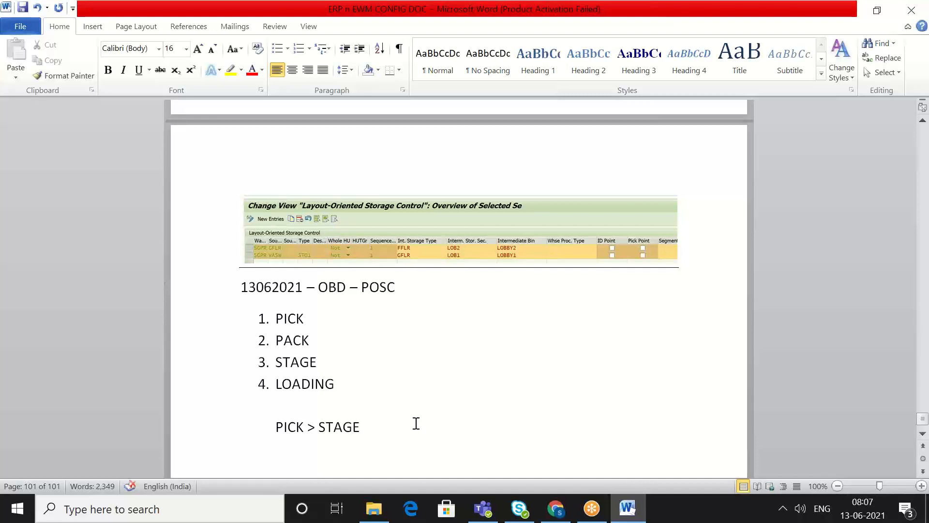
# Step: Switch to SAP Logon and open the ECC connection
pyautogui.click(179, 509)
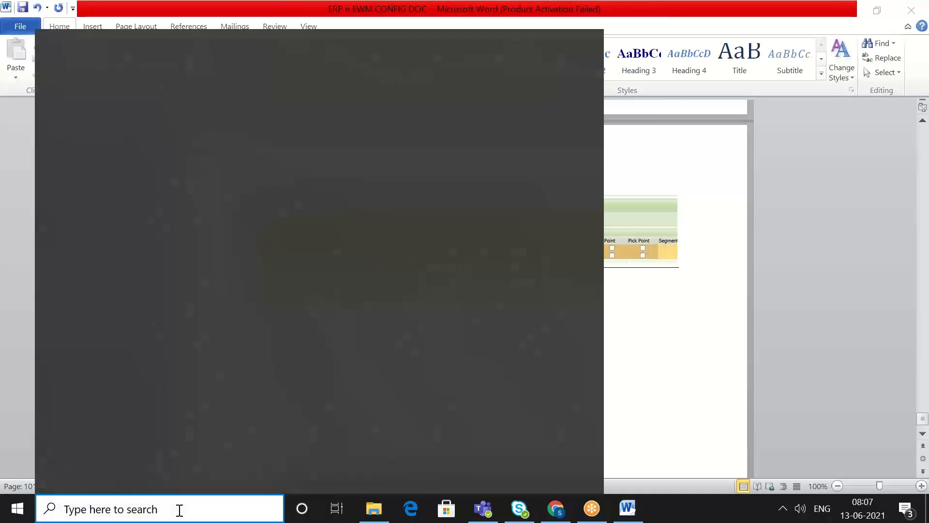
pyautogui.write('SA')
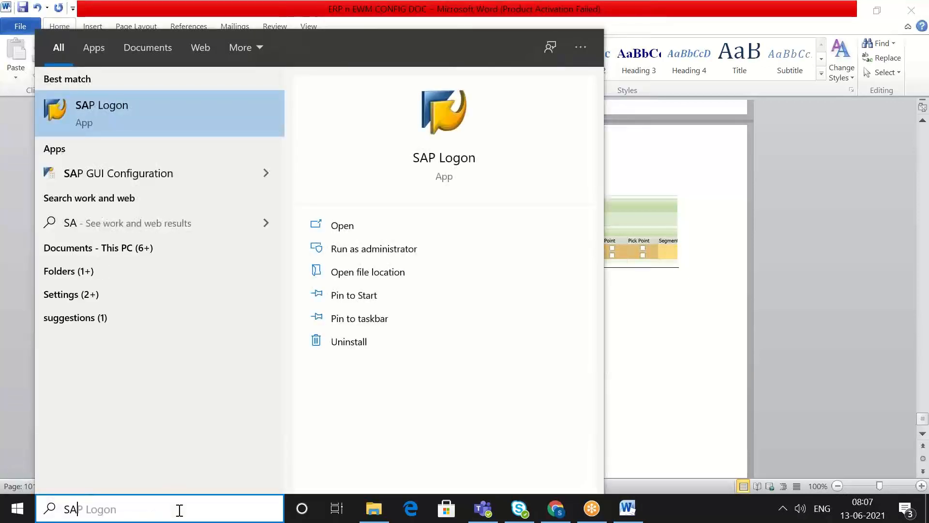
pyautogui.press('Return')
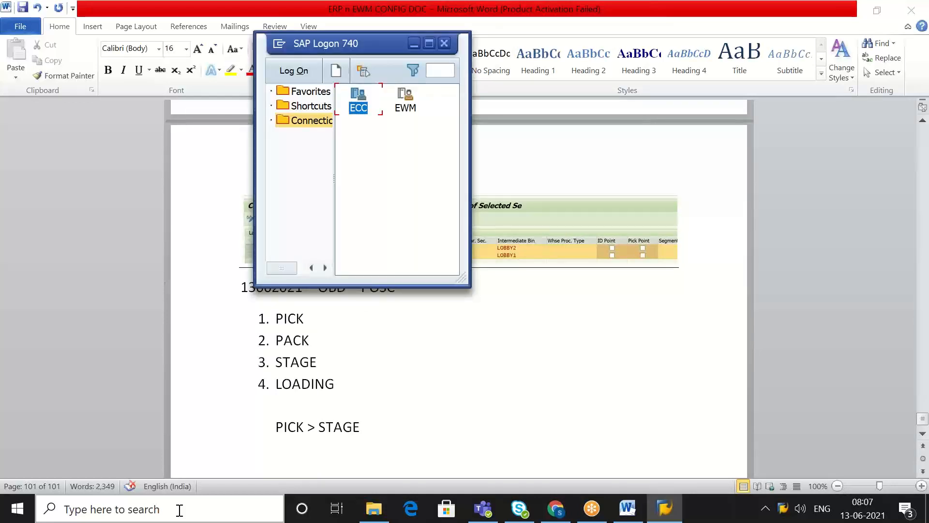
pyautogui.press('Return')
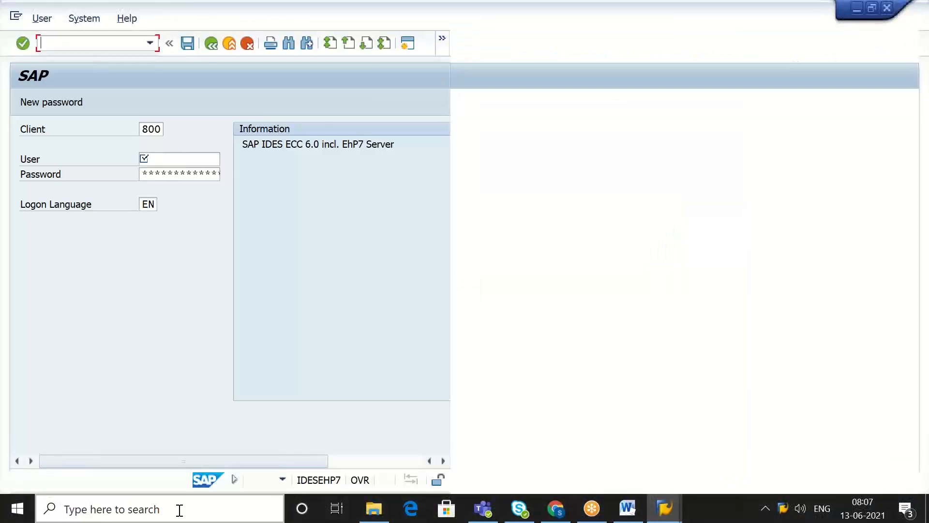
# Step: Log on to ECC client 800 with the user name and the account password
pyautogui.write('siva')
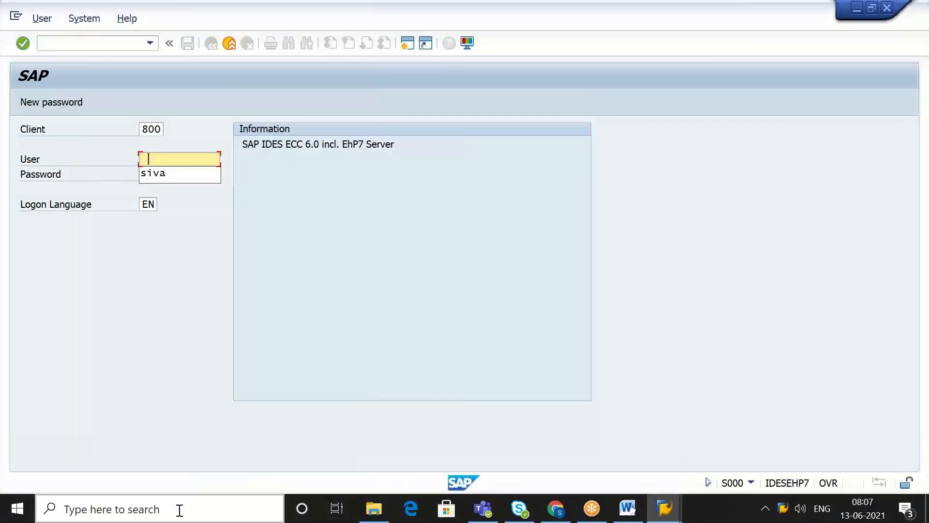
pyautogui.press('Tab')
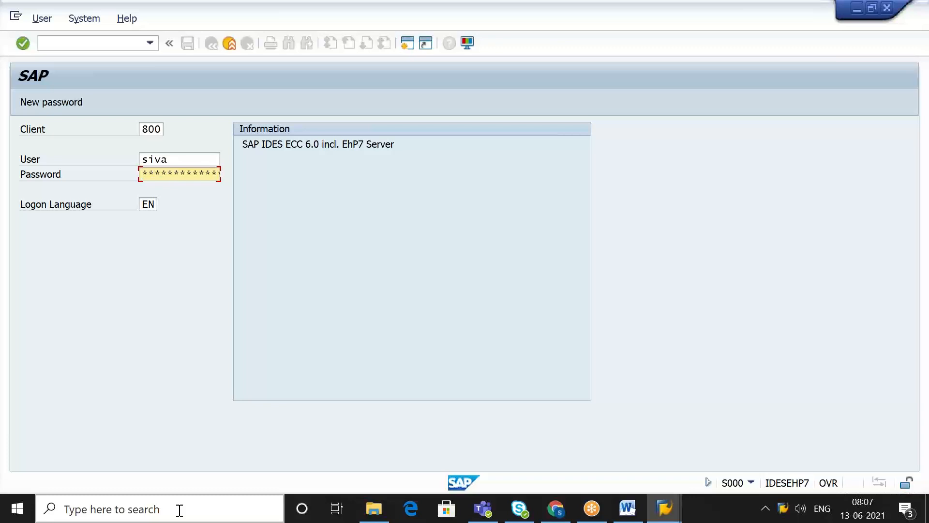
pyautogui.write('*********')
pyautogui.press('Return')
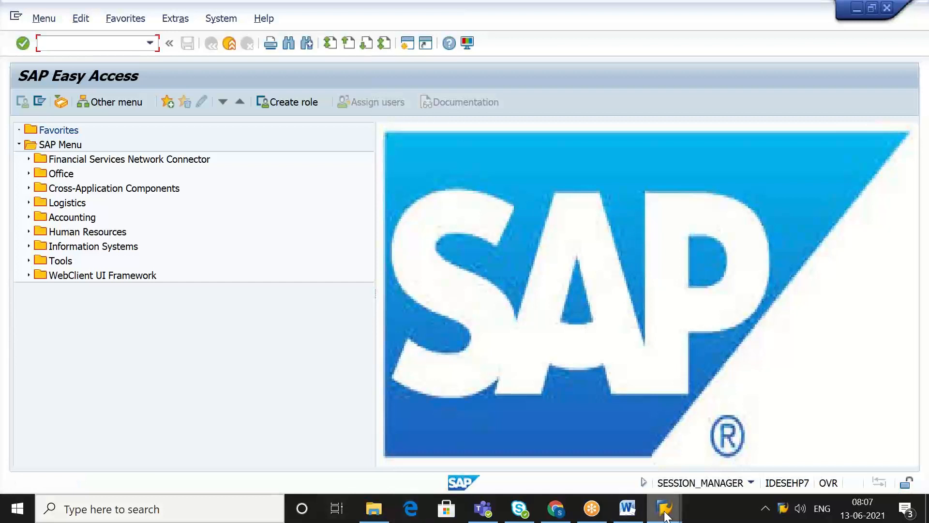
# Step: Open the EWM connection from SAP Logon and log on to client 300 with the user name and account password
pyautogui.moveTo(661, 507)
pyautogui.click(600, 461)
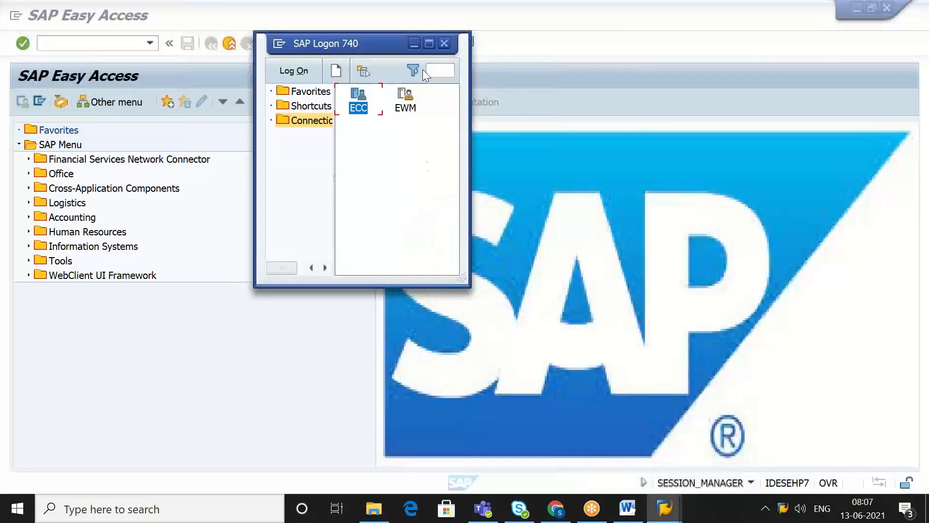
pyautogui.click(406, 108)
pyautogui.doubleClick(405, 109)
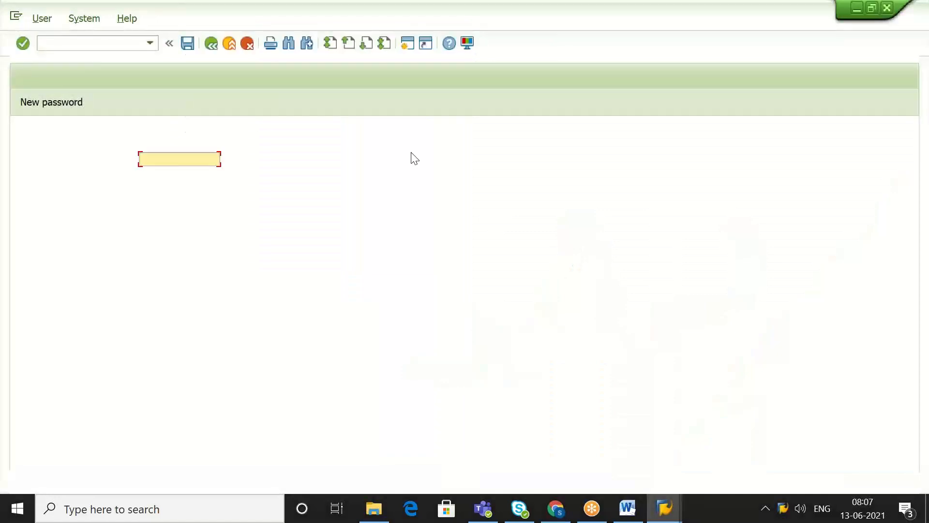
pyautogui.write('siva')
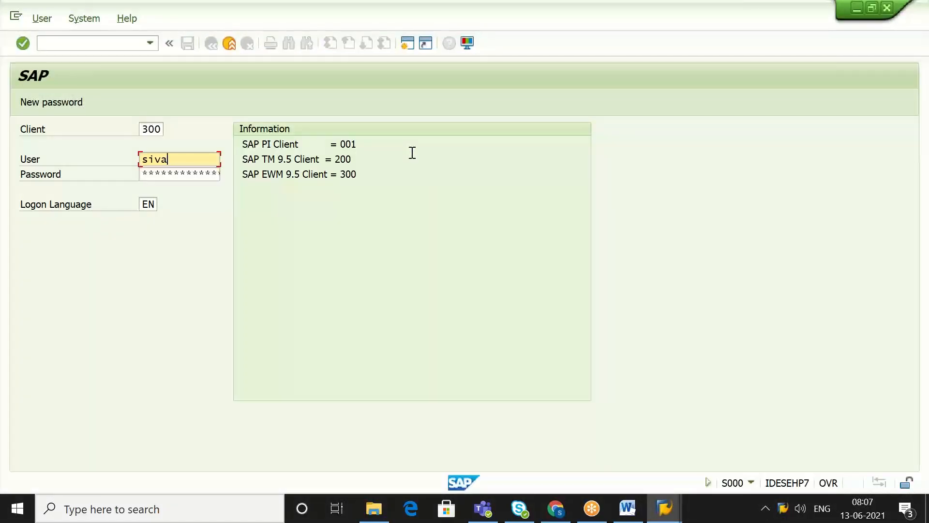
pyautogui.press('Tab')
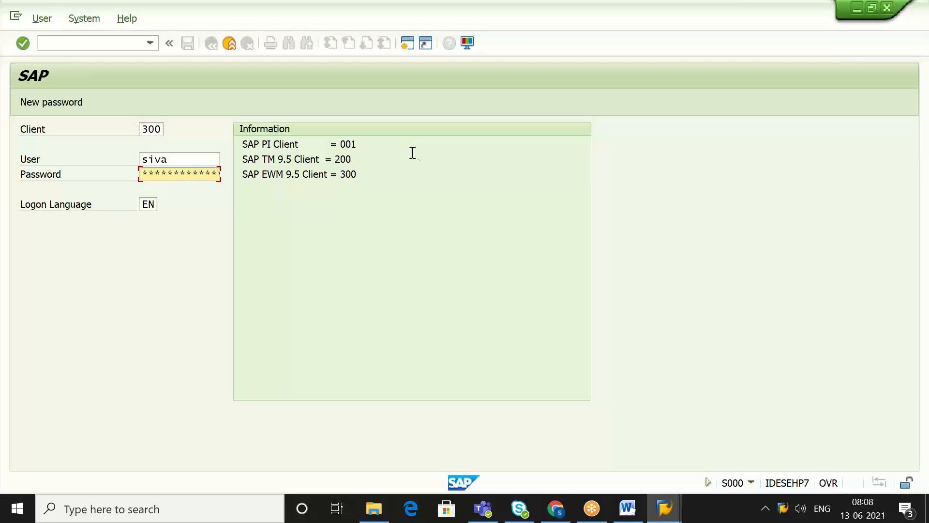
pyautogui.press('Return')
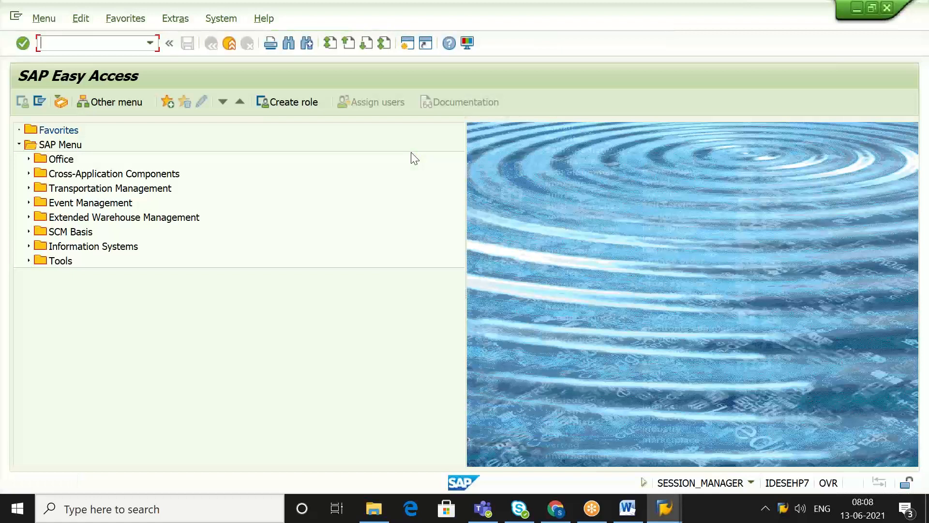
# Step: Start transaction /n/scwm/prdo and open its default values for maintenance
pyautogui.write('/n/scwm/prdo')
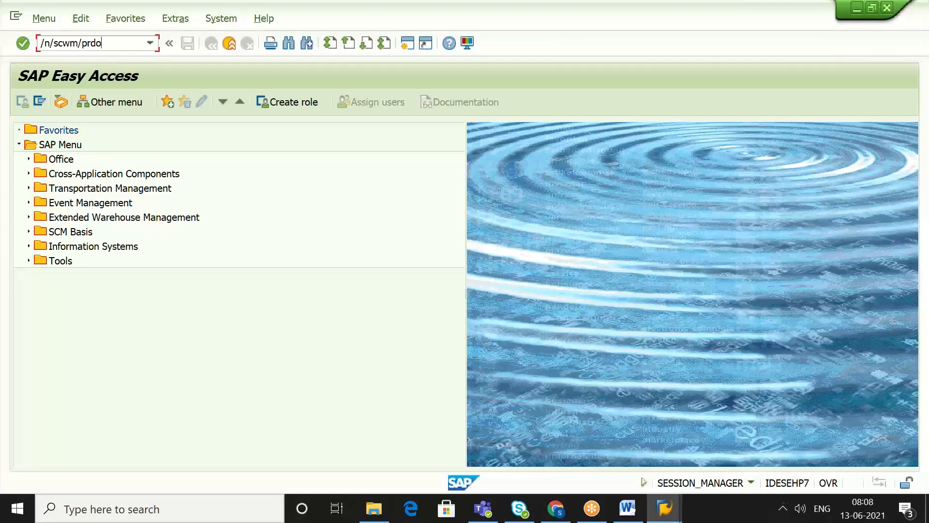
pyautogui.press('Return')
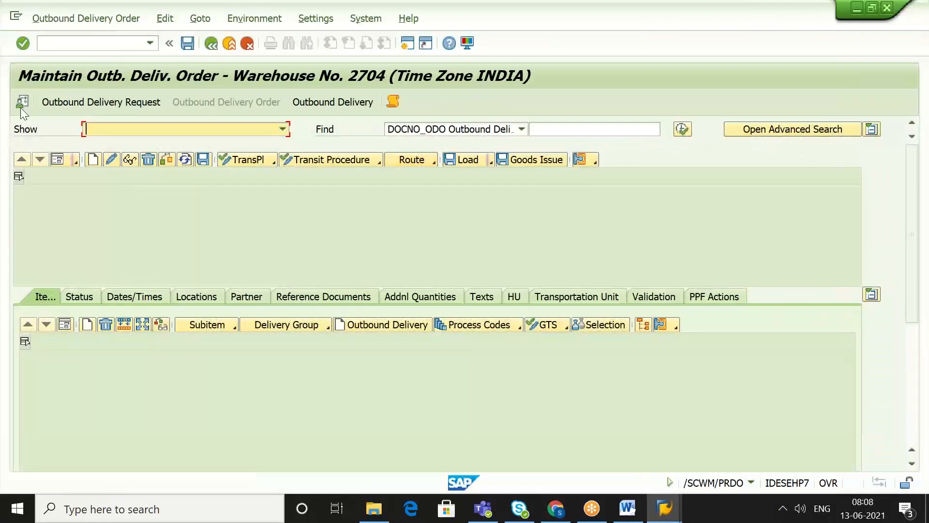
pyautogui.click(22, 104)
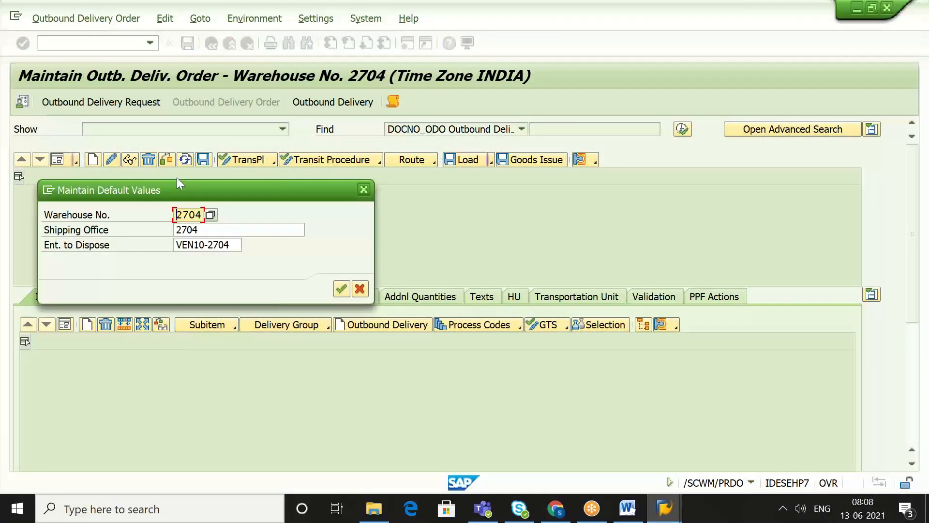
# Step: Set the default warehouse number to SGPR and choose SGPR as the shipping office
pyautogui.press('BackSpace')
pyautogui.press('BackSpace')
pyautogui.press('BackSpace')
pyautogui.press('BackSpace')
pyautogui.write('s')
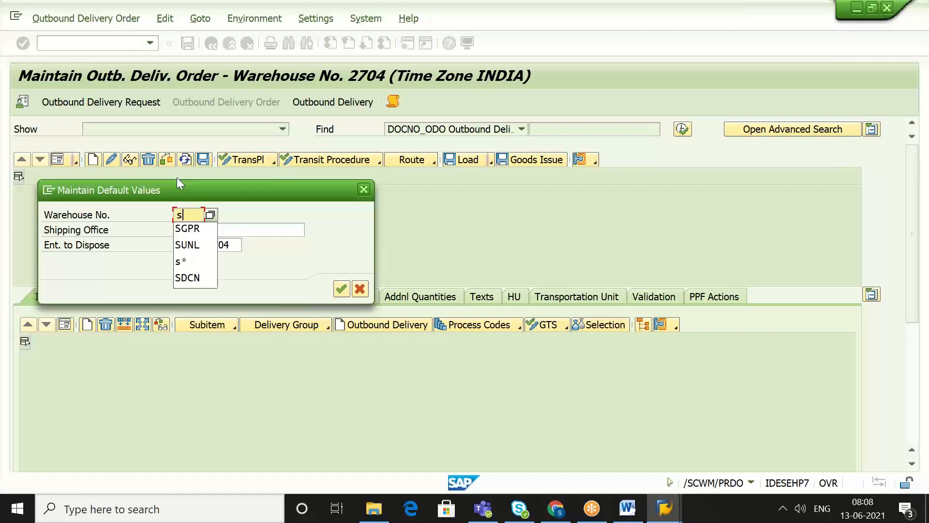
pyautogui.write('gpr')
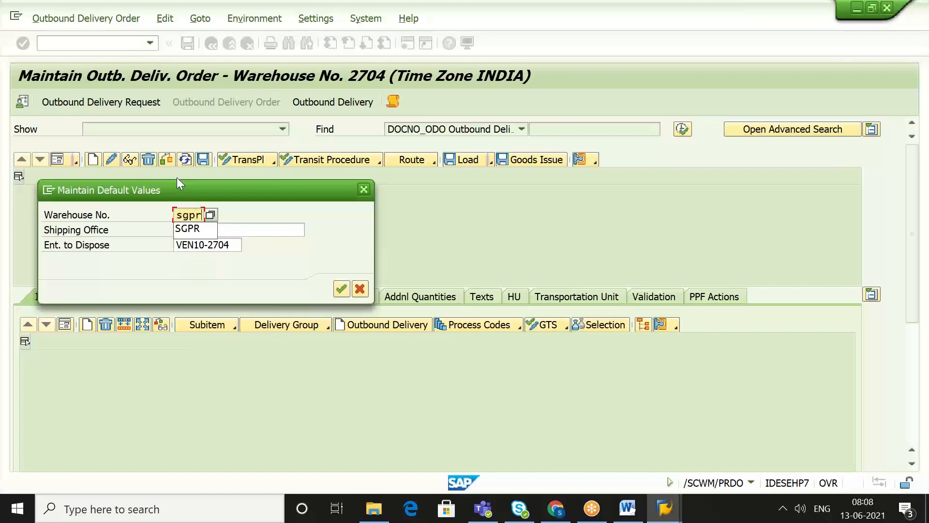
pyautogui.click(202, 228)
pyautogui.click(230, 230)
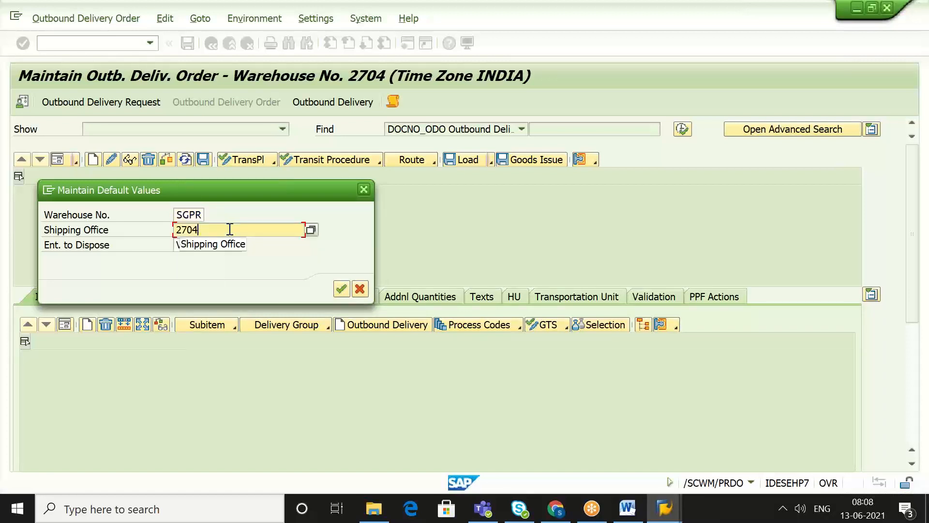
pyautogui.press('F4')
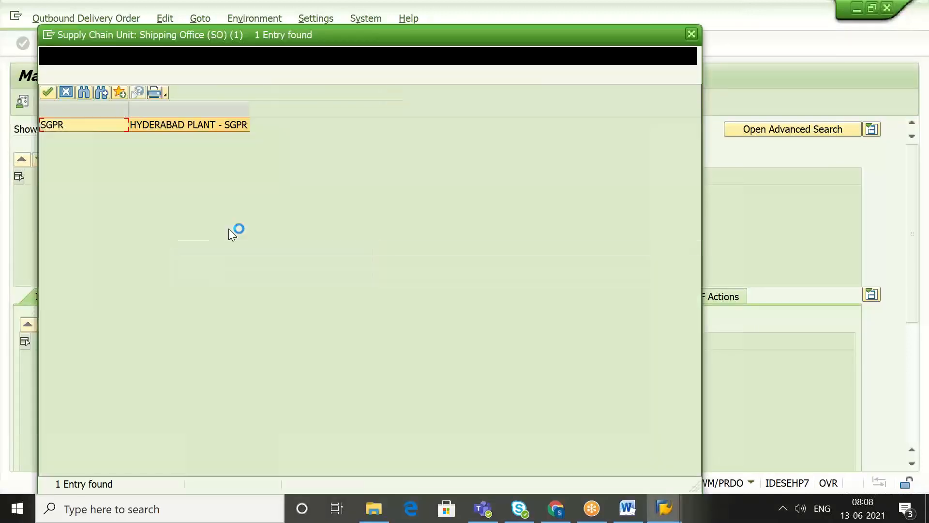
# Step: Choose VEN10-SGPR as the party entitled to dispose and apply the default values
pyautogui.click(234, 244)
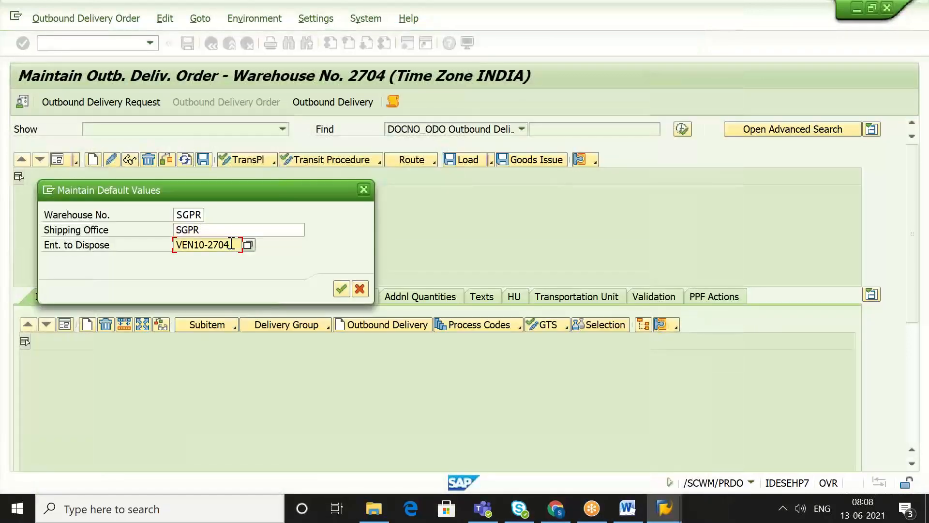
pyautogui.click(249, 245)
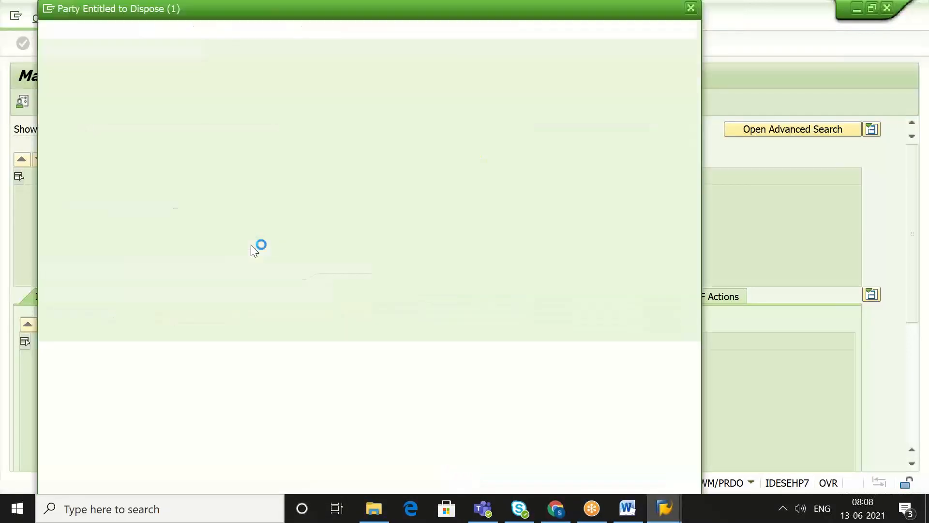
pyautogui.press('Return')
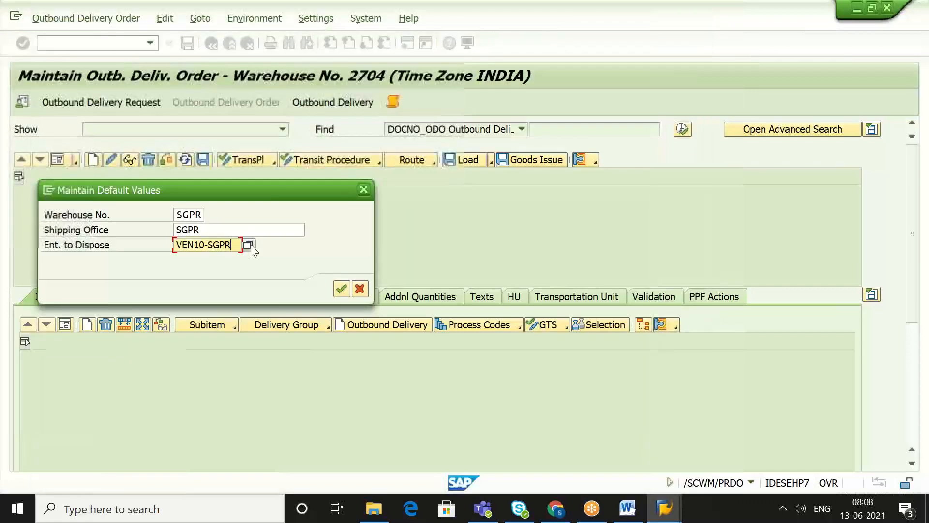
pyautogui.press('Return')
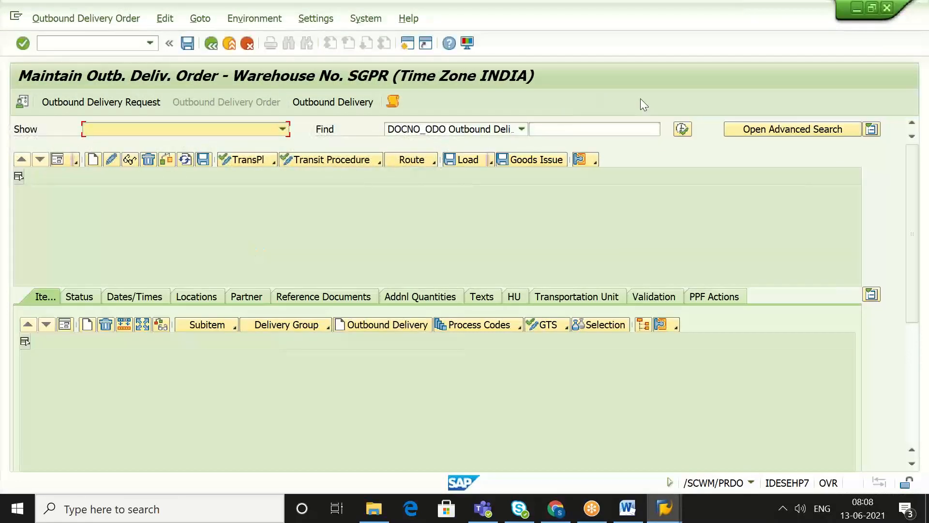
# Step: Search for all outbound delivery orders of warehouse SGPR without entering criteria and look through the list
pyautogui.click(684, 131)
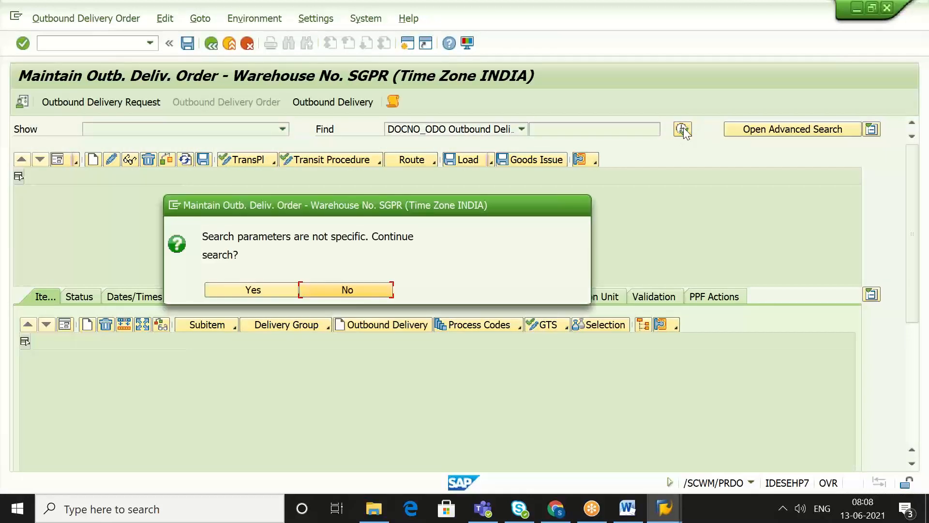
pyautogui.click(292, 291)
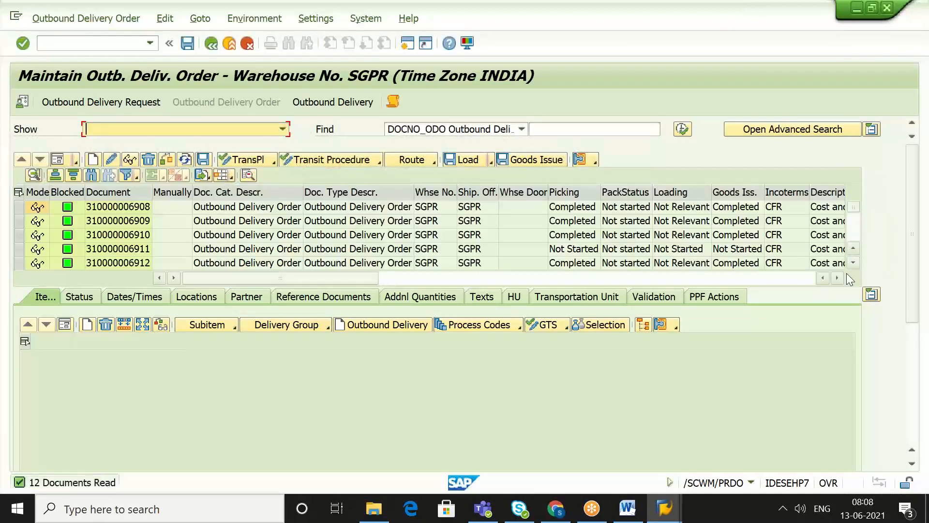
pyautogui.scroll(-3, 856, 236)
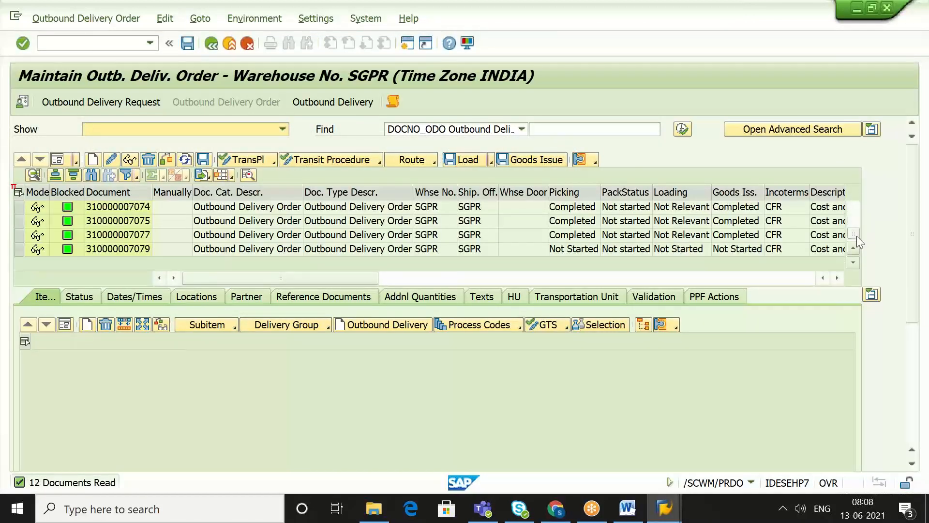
pyautogui.scroll(3, 856, 236)
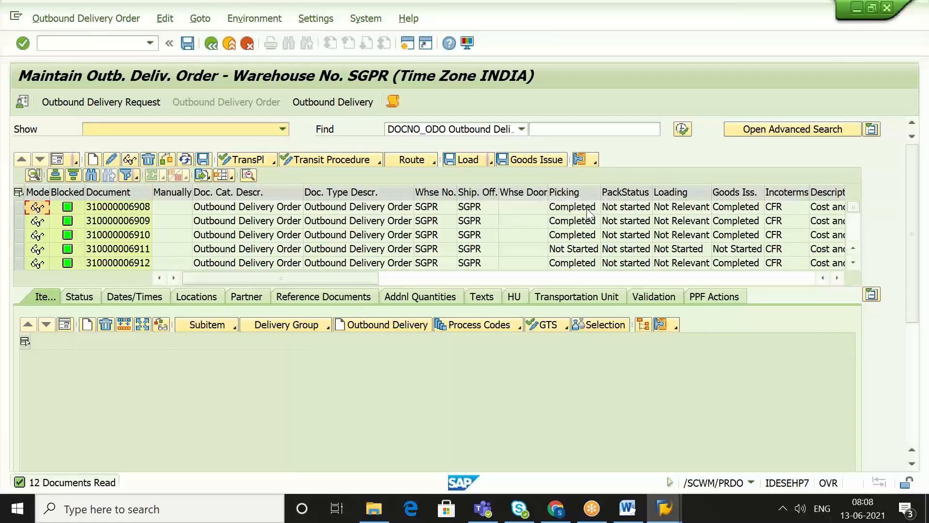
# Step: Open the details of the first outbound delivery order and copy the ship-to party's description from its partner data
pyautogui.click(127, 126)
pyautogui.click(136, 205)
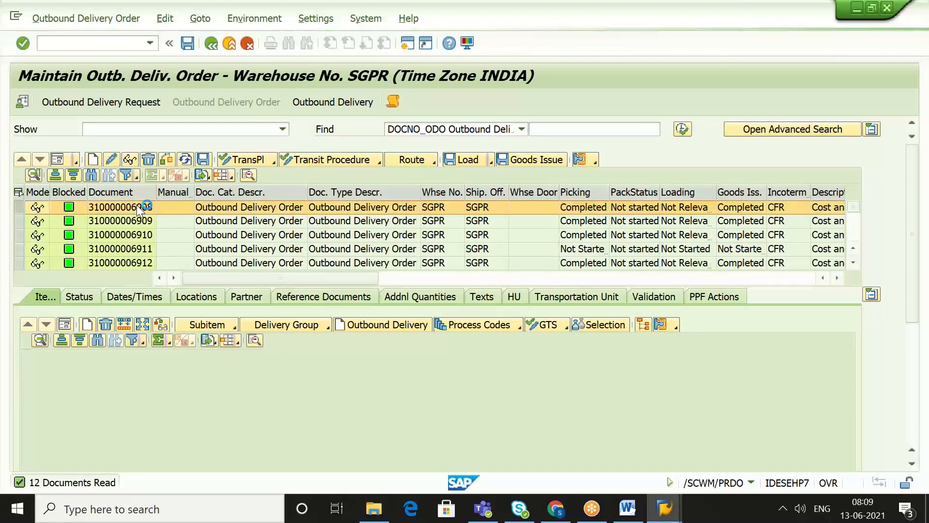
pyautogui.click(246, 297)
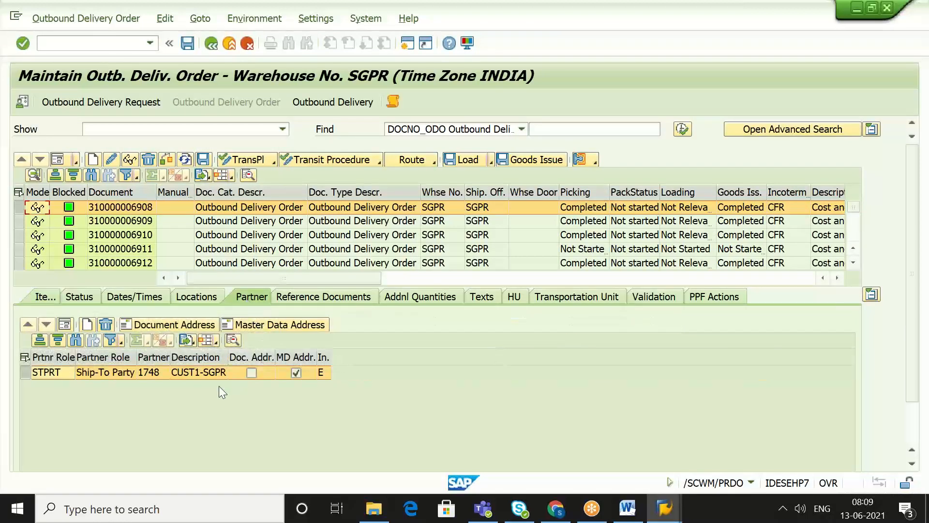
pyautogui.click(213, 373)
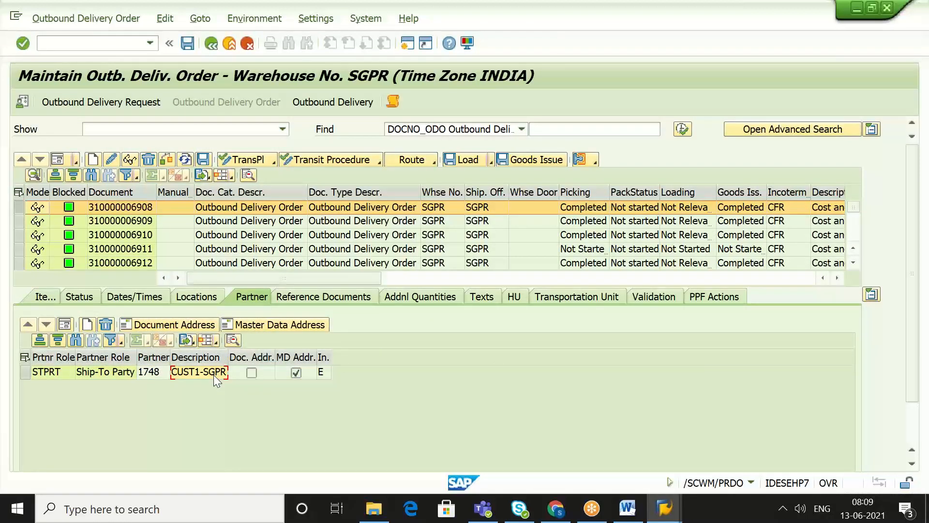
# Step: Switch to the Word configuration document and add the line "Customer - CUST1-SGPR" below "PICK > STAGE", starting a new line after it
pyautogui.click(636, 518)
pyautogui.write('CUST1-SGPR')
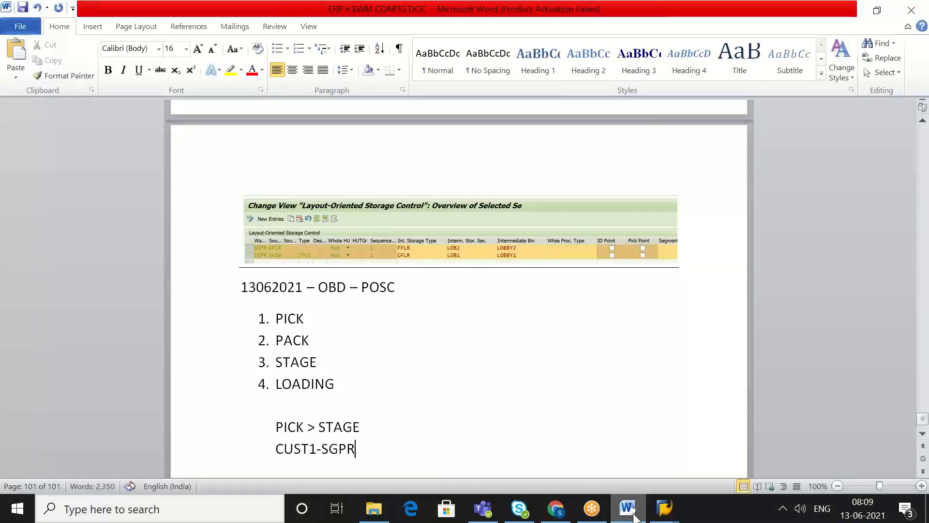
pyautogui.press('Return')
pyautogui.write('cut')
pyautogui.write('omer ')
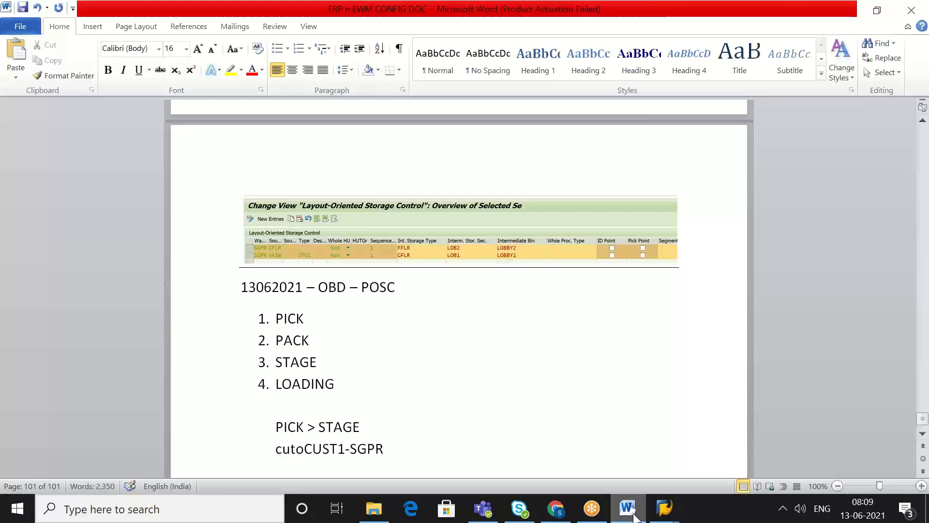
pyautogui.write('-')
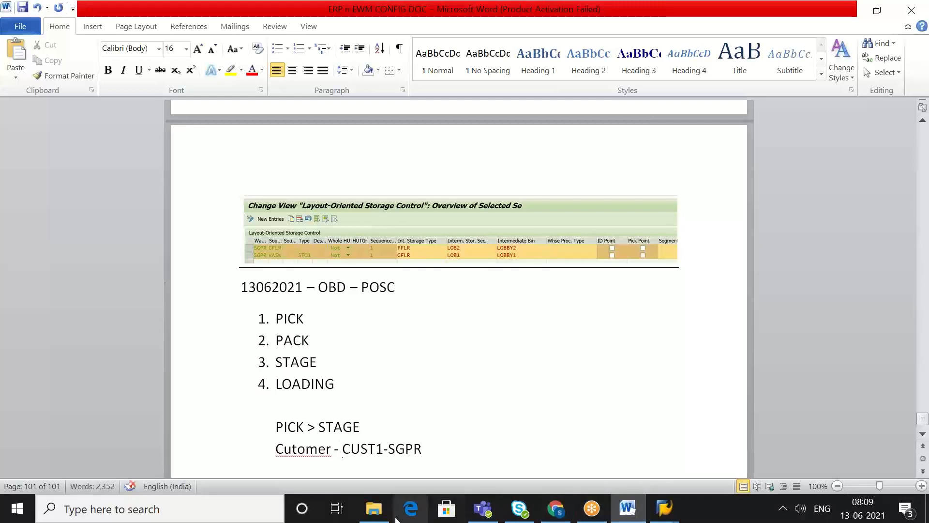
pyautogui.click(292, 451)
pyautogui.write('s')
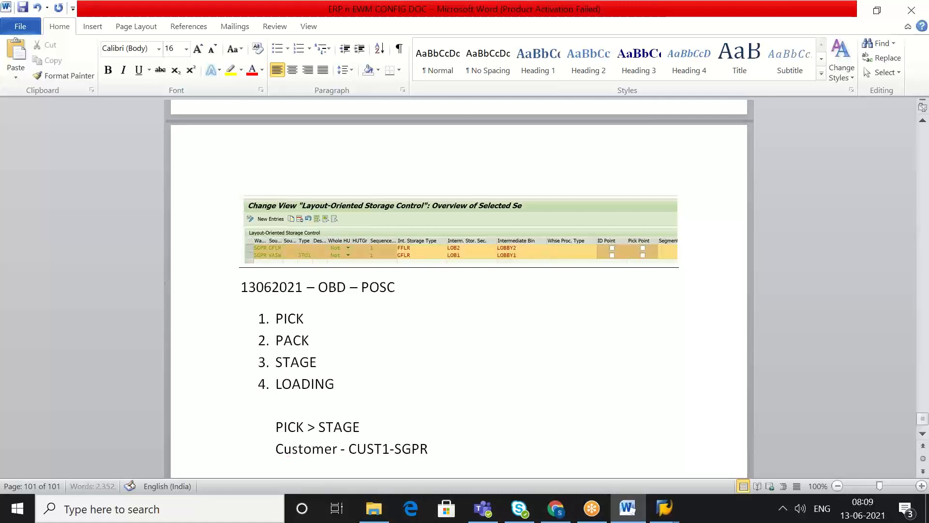
pyautogui.click(450, 453)
pyautogui.press('Return')
# Step: Copy the ERP original document number from the order's reference documents in SAP and add it in Word after "Ref doc –"
pyautogui.click(628, 508)
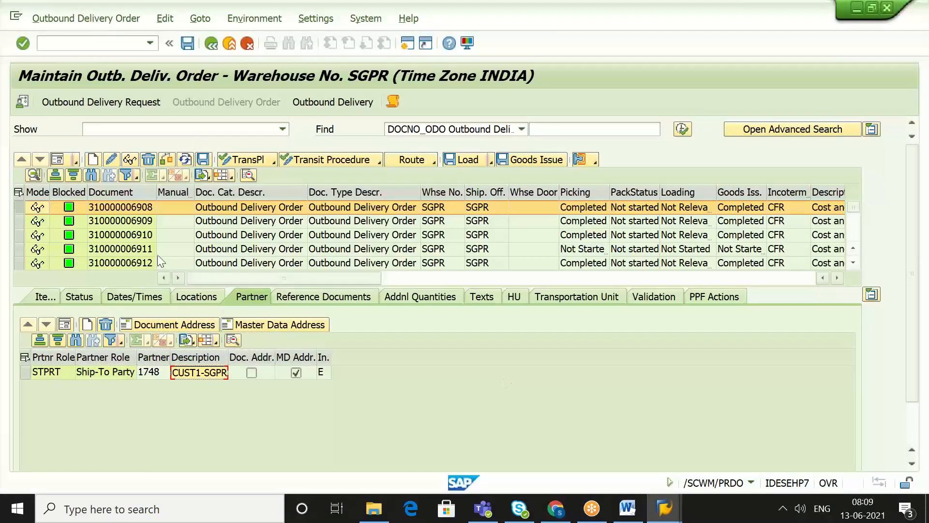
pyautogui.click(323, 296)
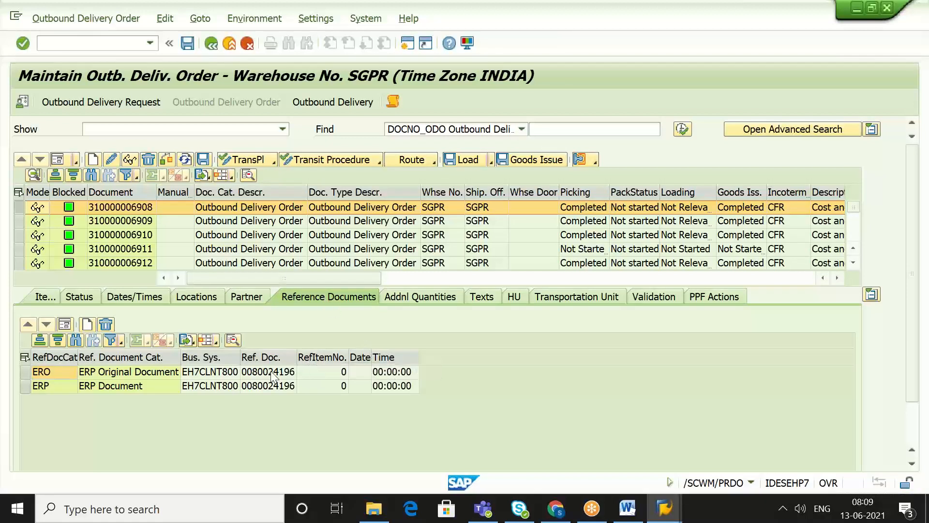
pyautogui.click(271, 372)
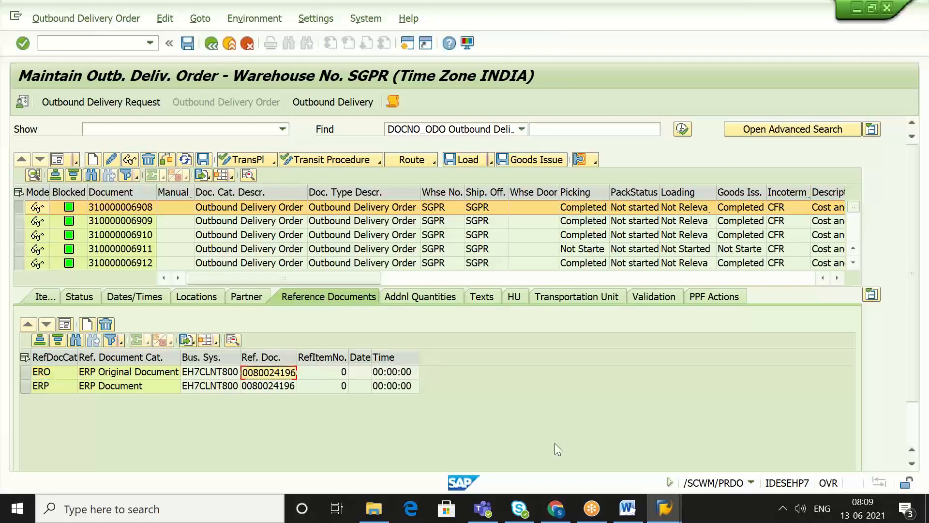
pyautogui.click(629, 513)
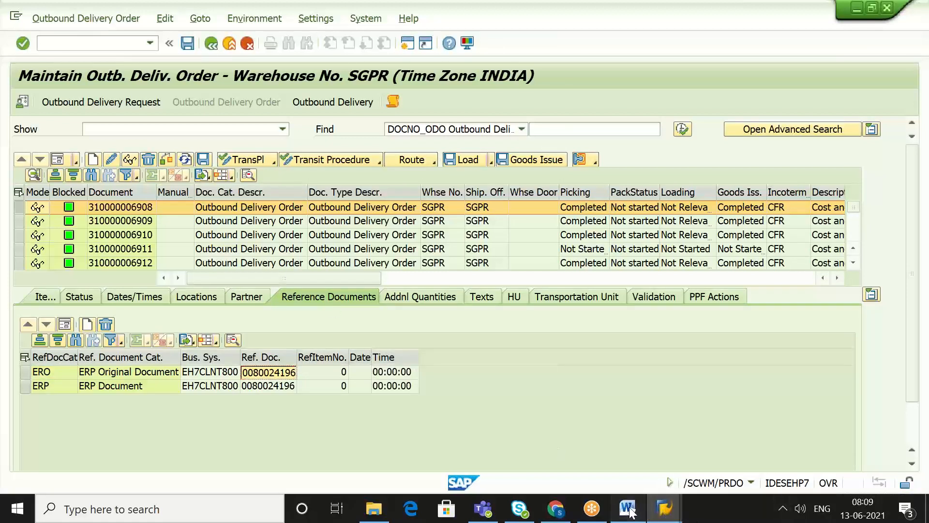
pyautogui.click(629, 512)
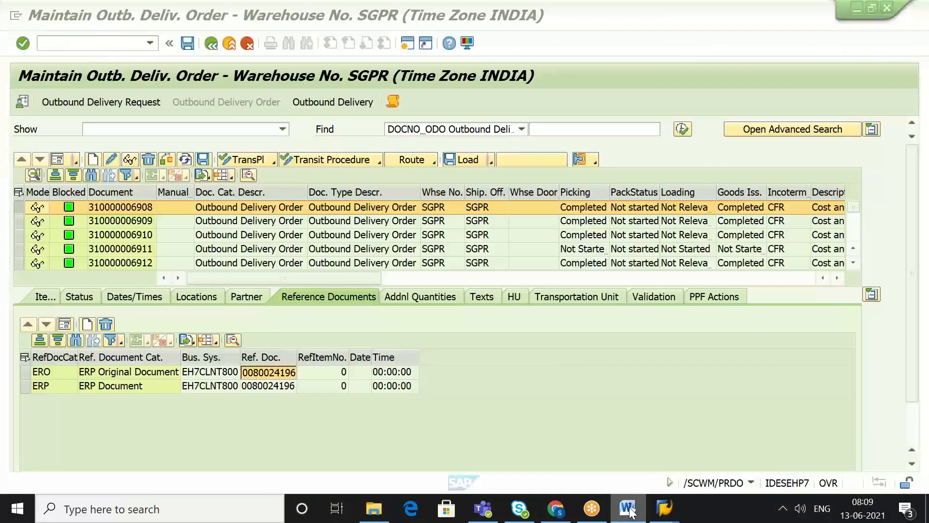
pyautogui.click(629, 512)
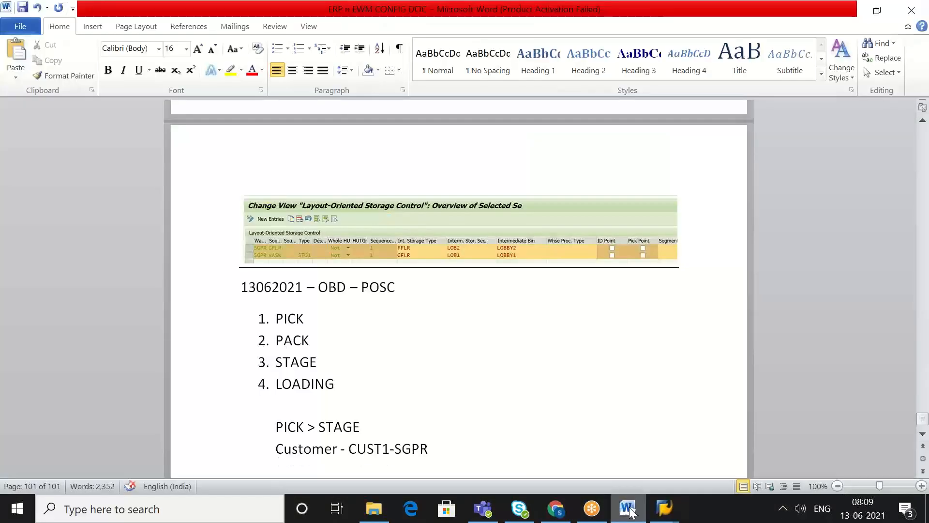
pyautogui.write('ref doc -')
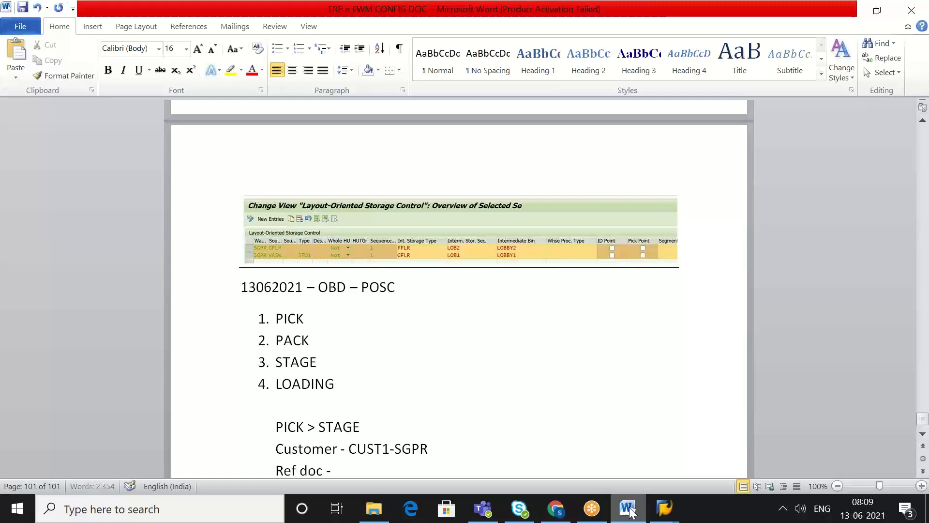
pyautogui.hotkey('ctrl', 'v')
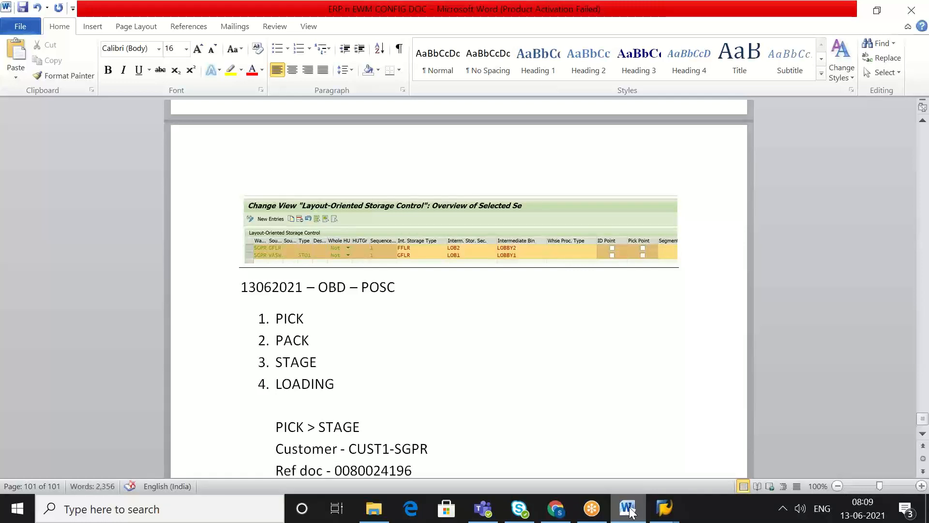
pyautogui.press('Return')
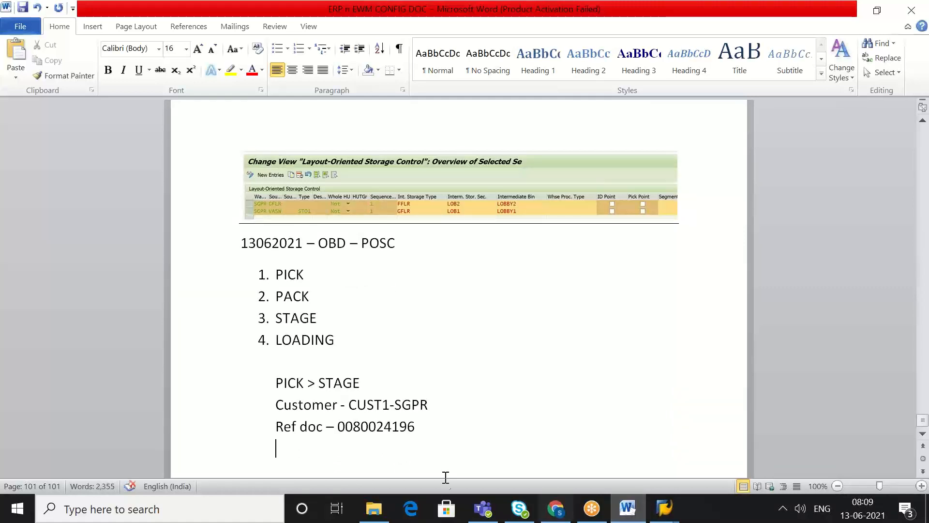
# Step: Copy the noted reference document number and display that outbound delivery in the ECC session with transaction /nvl03n
pyautogui.moveTo(417, 429); pyautogui.dragTo(337, 426)
pyautogui.hotkey('ctrl', 'c')
pyautogui.press('Right')
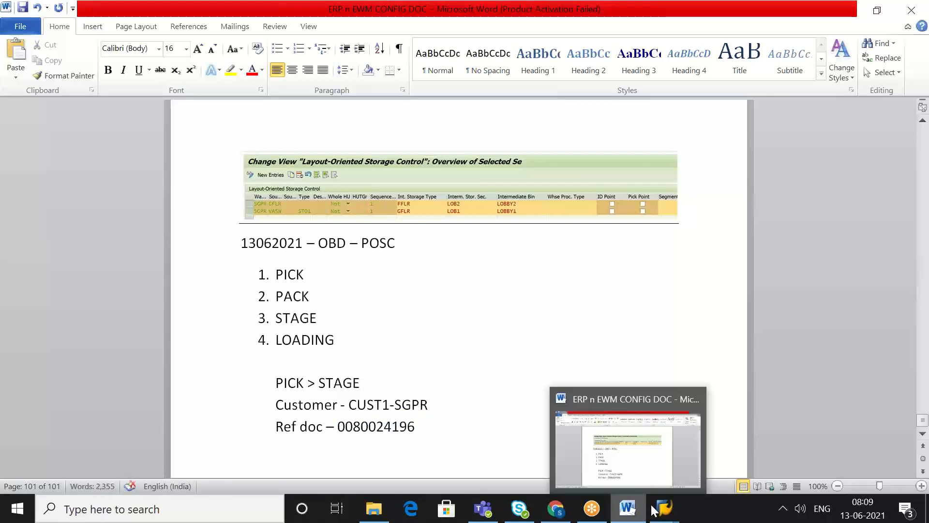
pyautogui.moveTo(661, 505)
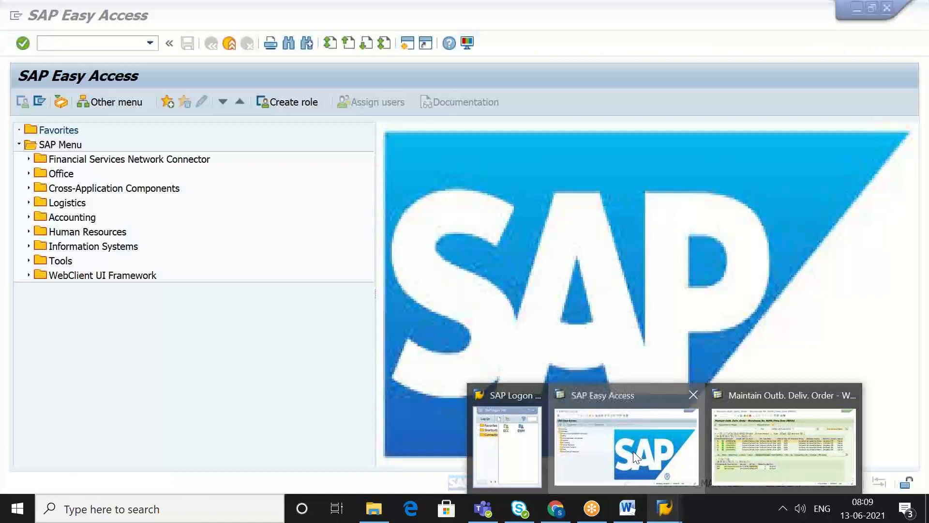
pyautogui.click(633, 451)
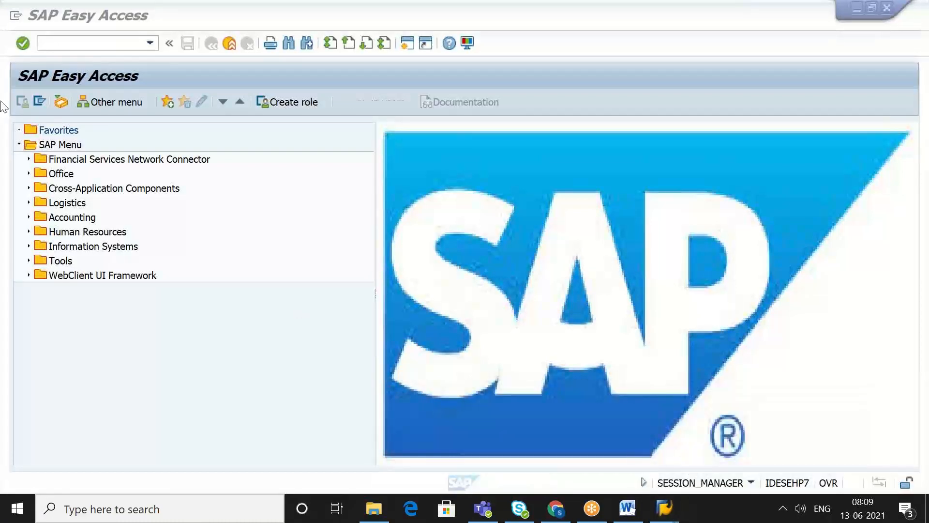
pyautogui.write('/nvl')
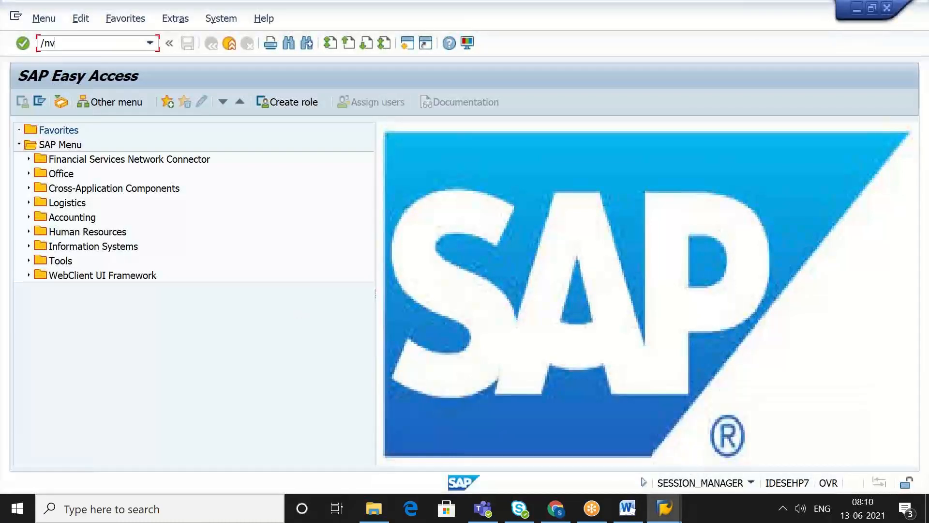
pyautogui.write('03n')
pyautogui.press('Return')
pyautogui.hotkey('ctrl', 'v')
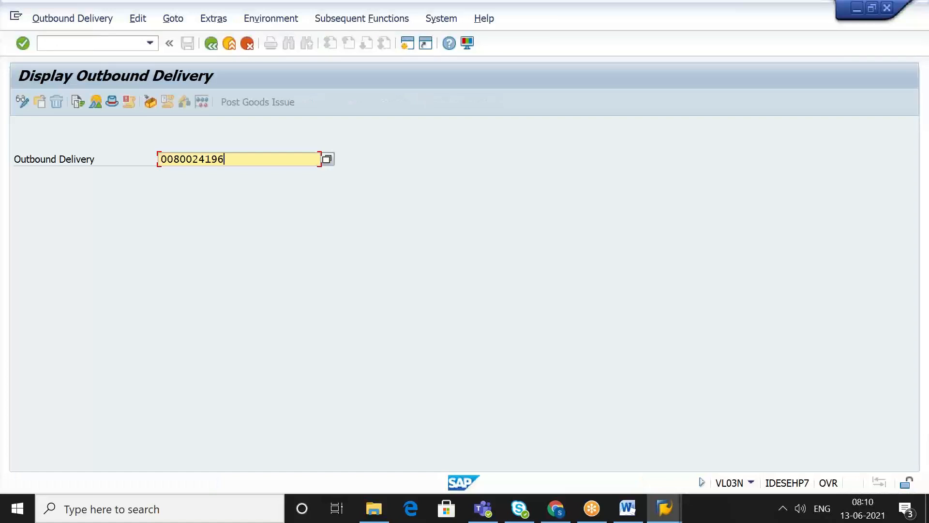
pyautogui.press('Return')
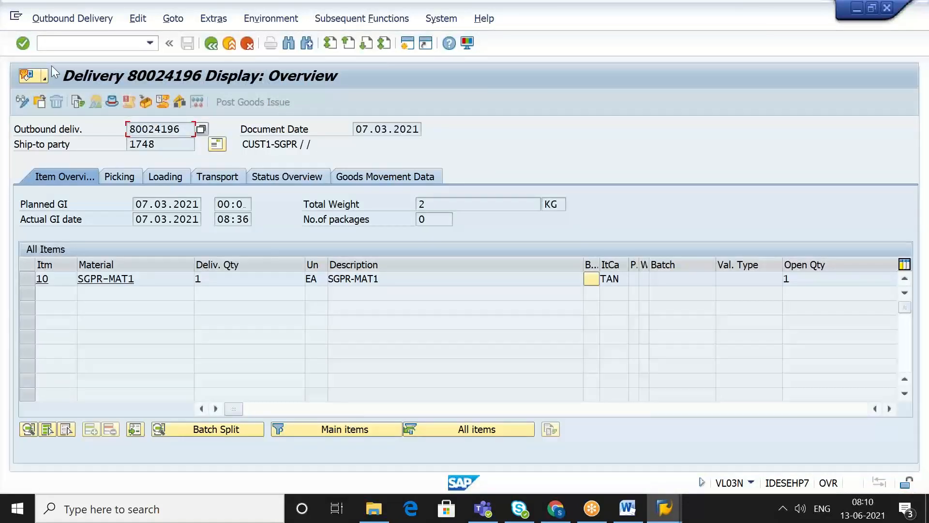
# Step: Examine the delivery's header details for the warehouse number, the shipping point and the organization data
pyautogui.click(112, 97)
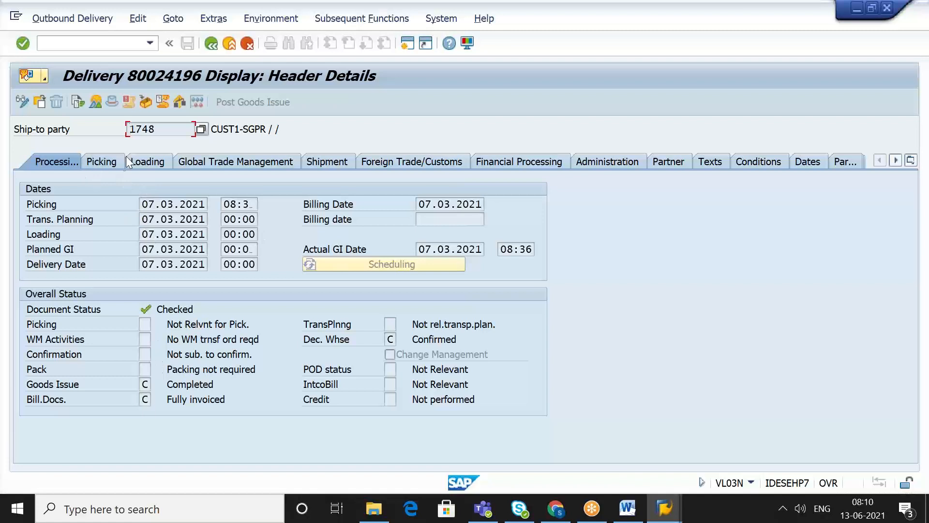
pyautogui.click(109, 162)
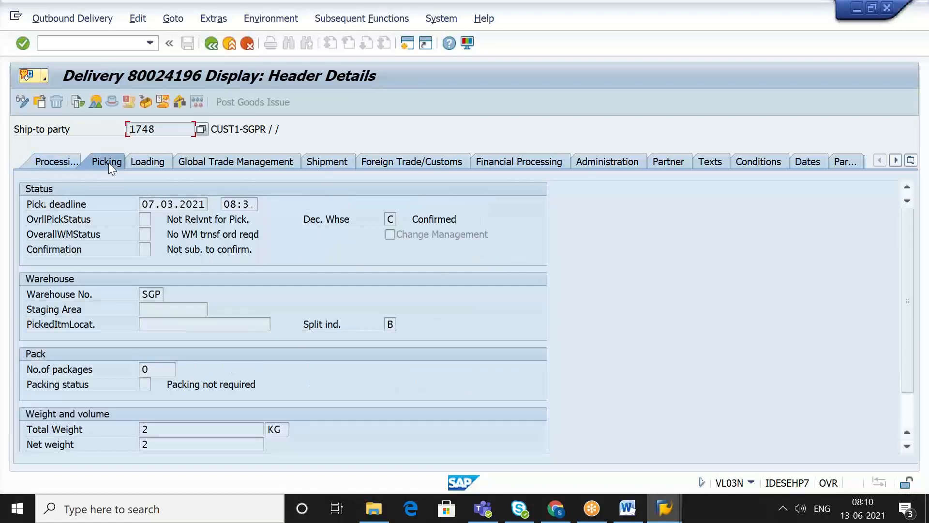
pyautogui.click(156, 294)
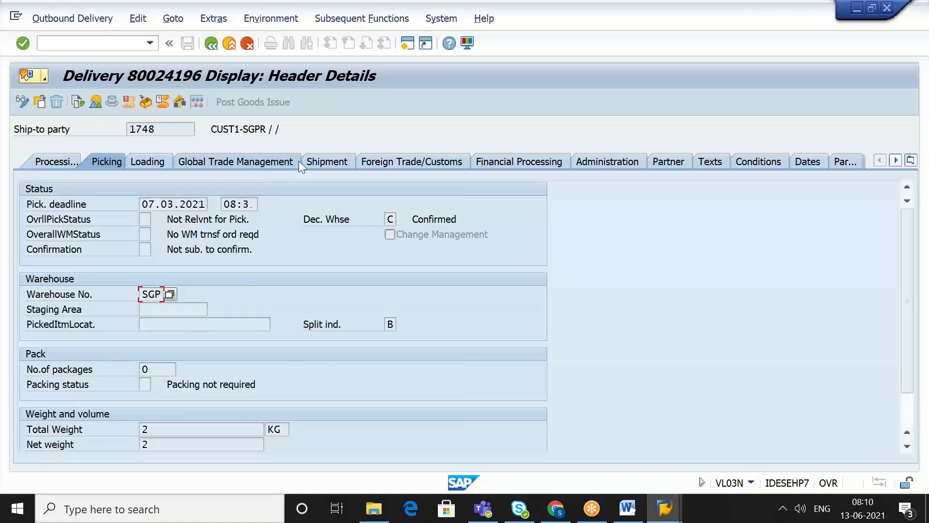
pyautogui.click(346, 161)
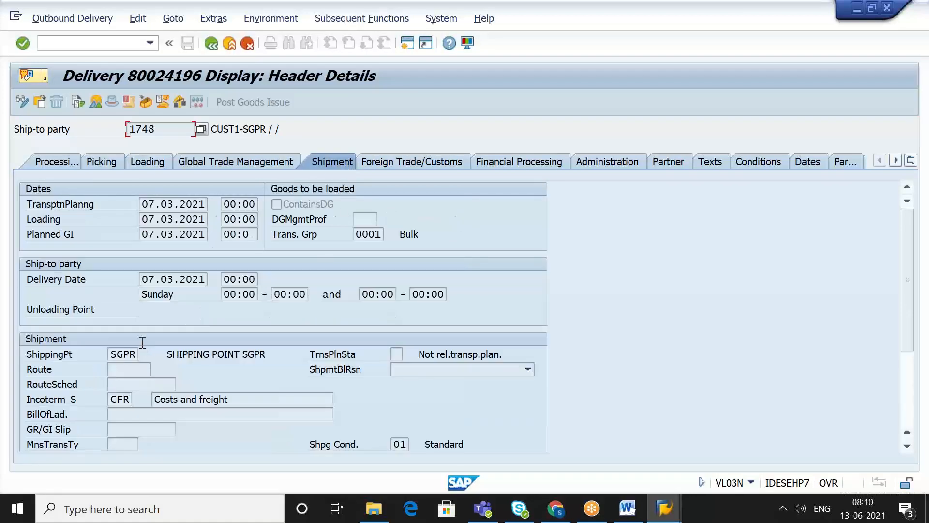
pyautogui.click(122, 354)
pyautogui.click(586, 159)
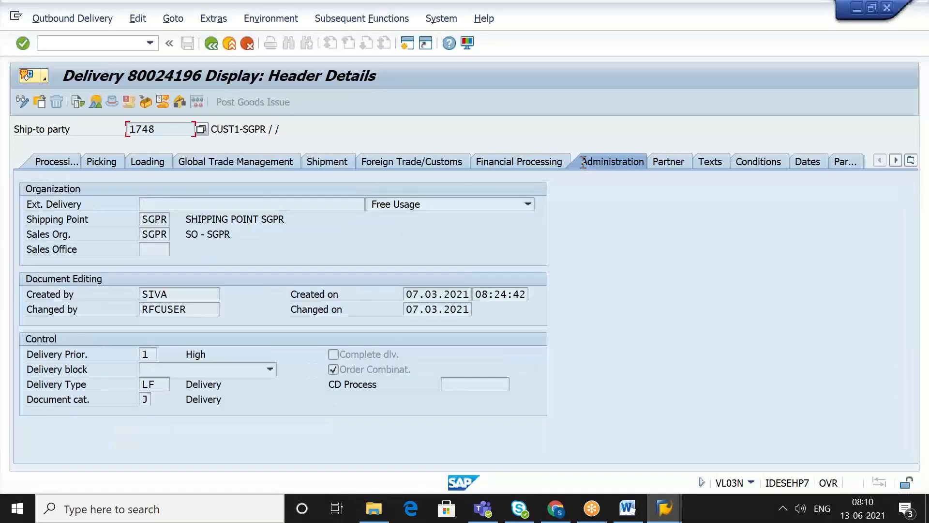
# Step: Check the delivery's shipping point and sales organization, and return to the outbound delivery selection screen
pyautogui.click(154, 220)
pyautogui.click(154, 234)
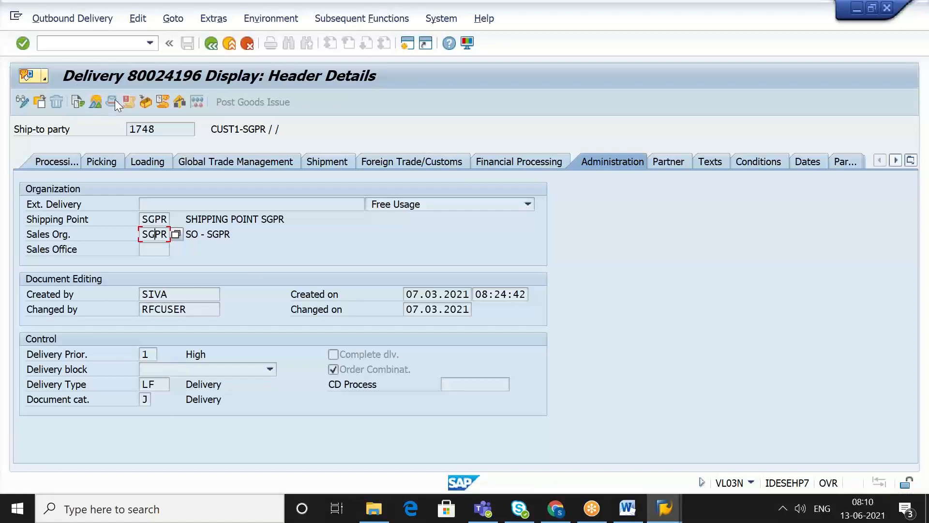
pyautogui.click(212, 46)
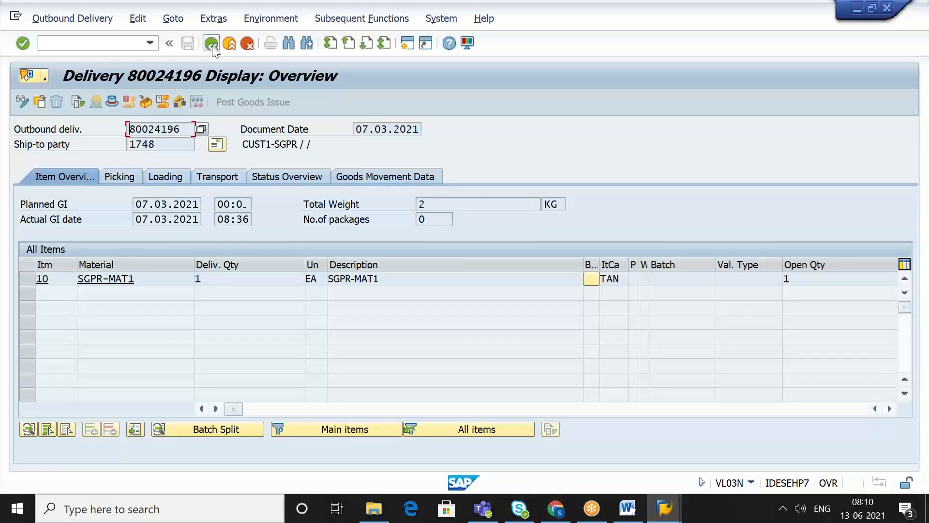
pyautogui.click(212, 45)
# Step: Start creating a sales order with transaction /nva01 and set the order type to OR
pyautogui.click(136, 44)
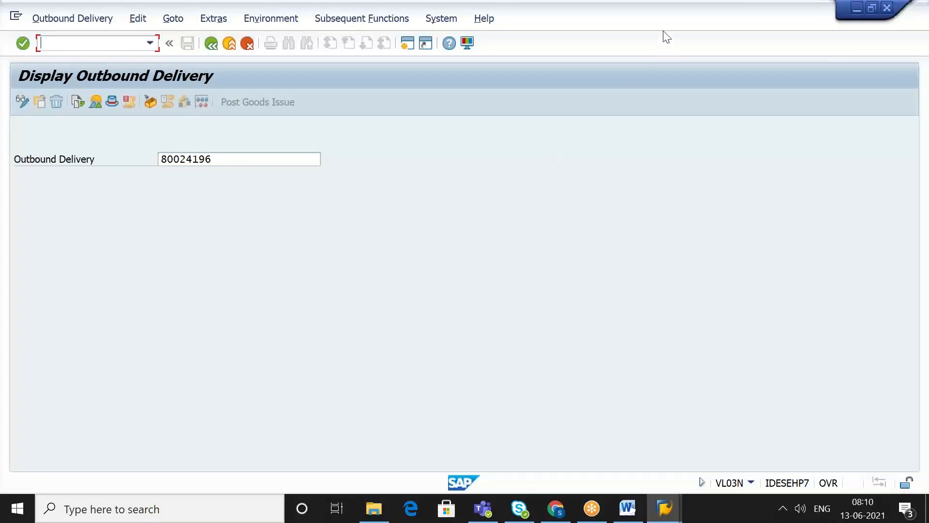
pyautogui.hotkey('alt', 'Tab')
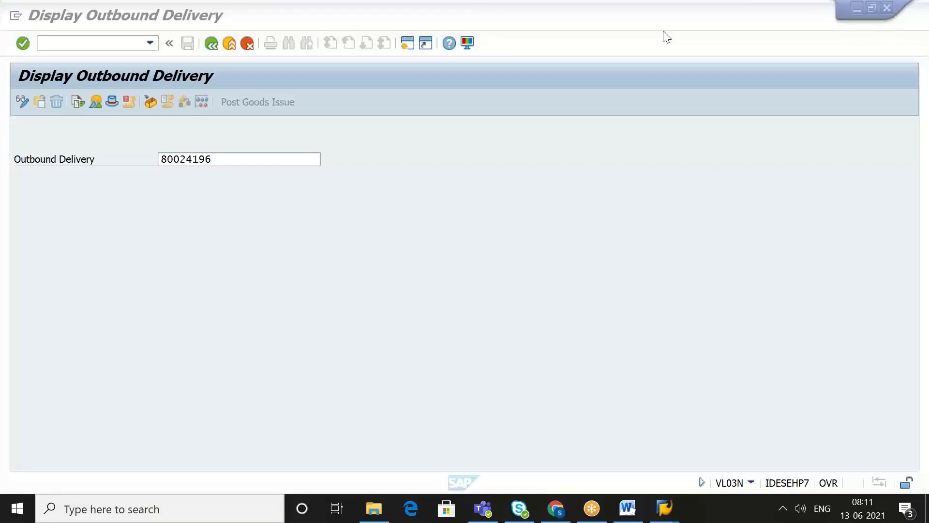
pyautogui.click(124, 45)
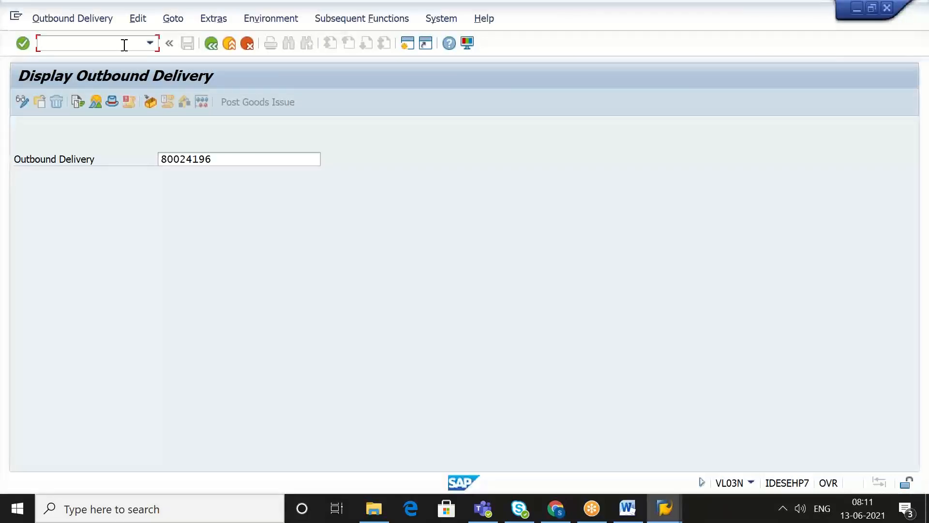
pyautogui.write('/nva01')
pyautogui.press('Return')
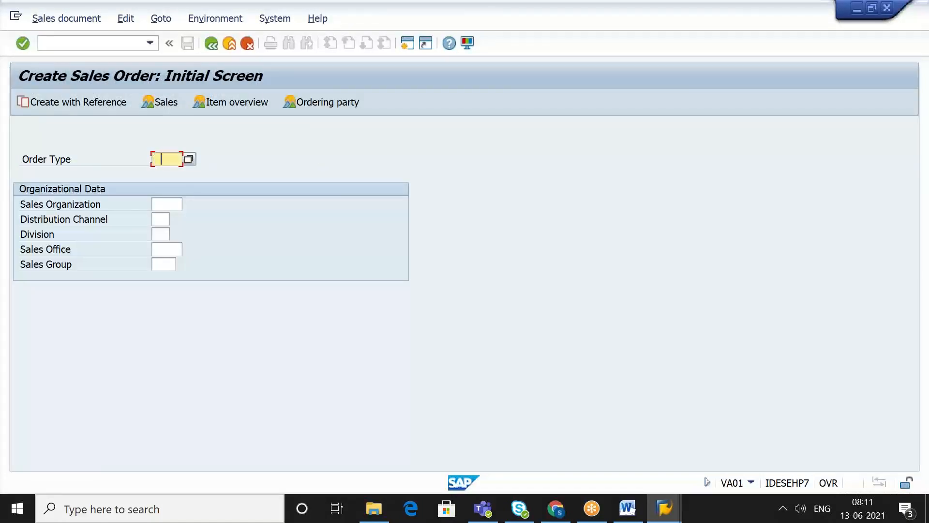
pyautogui.write('or')
pyautogui.press('Tab')
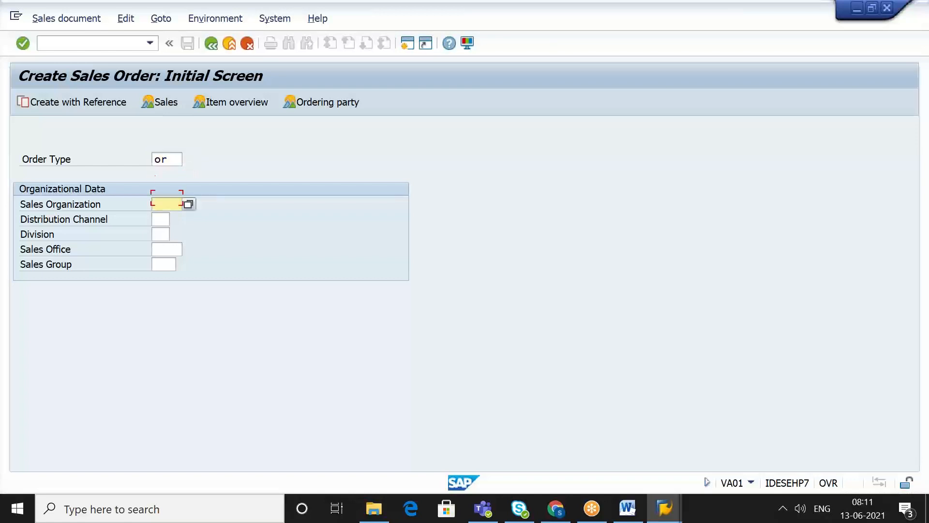
# Step: Set sales organization SGPR, distribution channel SG and division 00, and continue to the standard order overview
pyautogui.write('sg')
pyautogui.press('Down')
pyautogui.press('Return')
pyautogui.press('Tab')
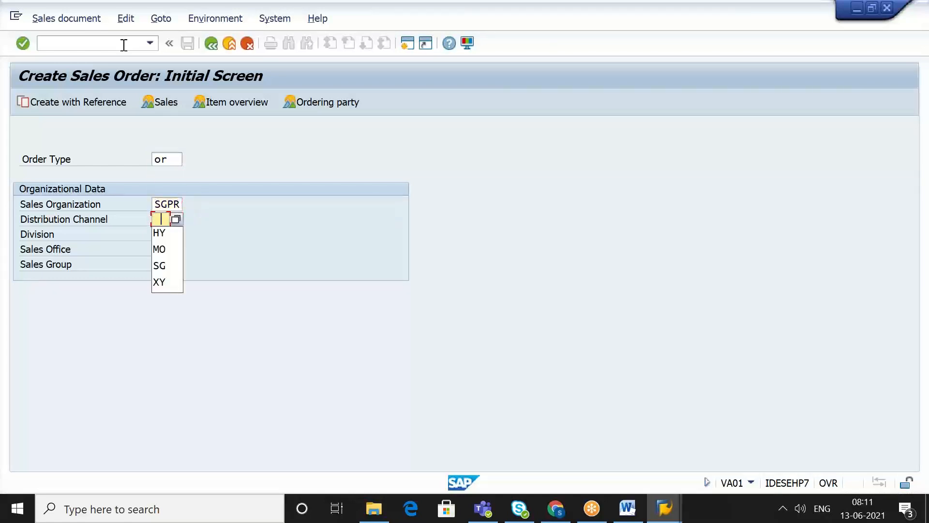
pyautogui.click(174, 264)
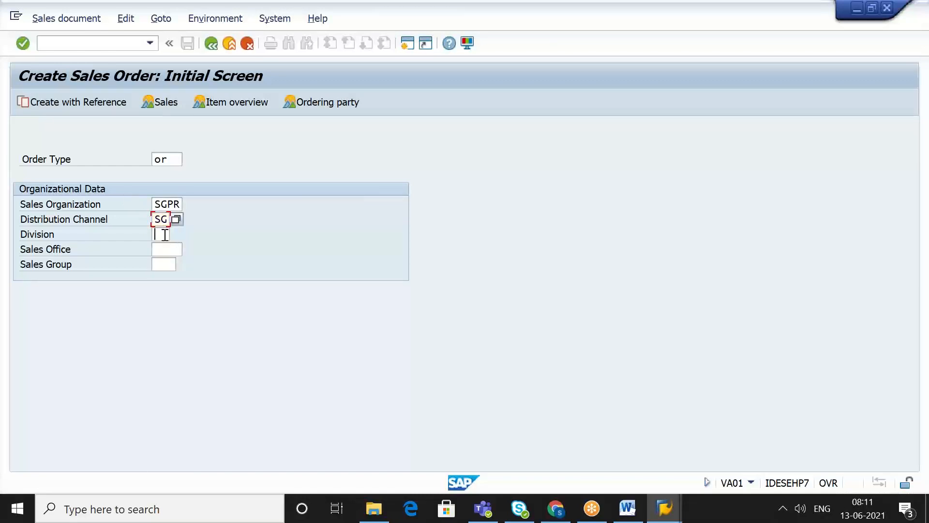
pyautogui.click(165, 234)
pyautogui.click(166, 252)
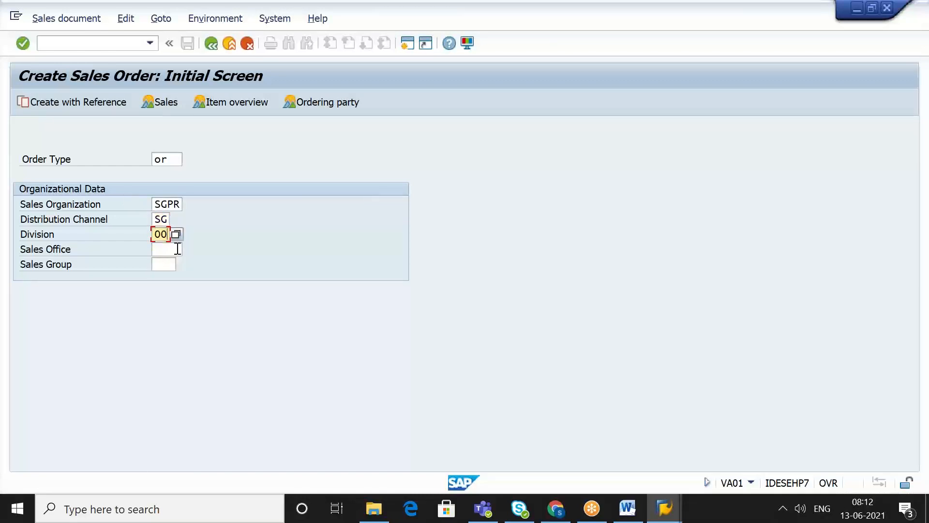
pyautogui.press('Return')
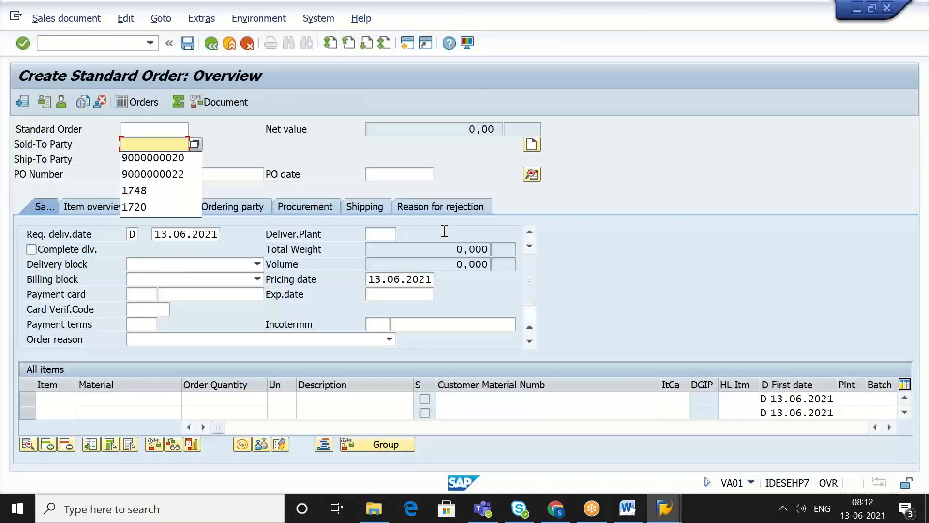
# Step: Set the order's sold-to party to CUST1-SGPR, copying the customer entry from the Word configuration document
pyautogui.write('c')
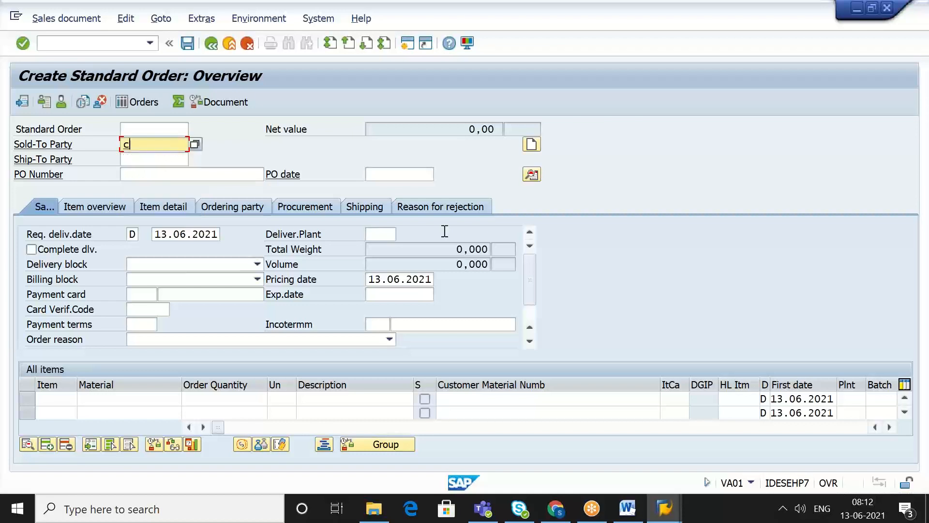
pyautogui.write('ust-sgpr')
pyautogui.click(624, 512)
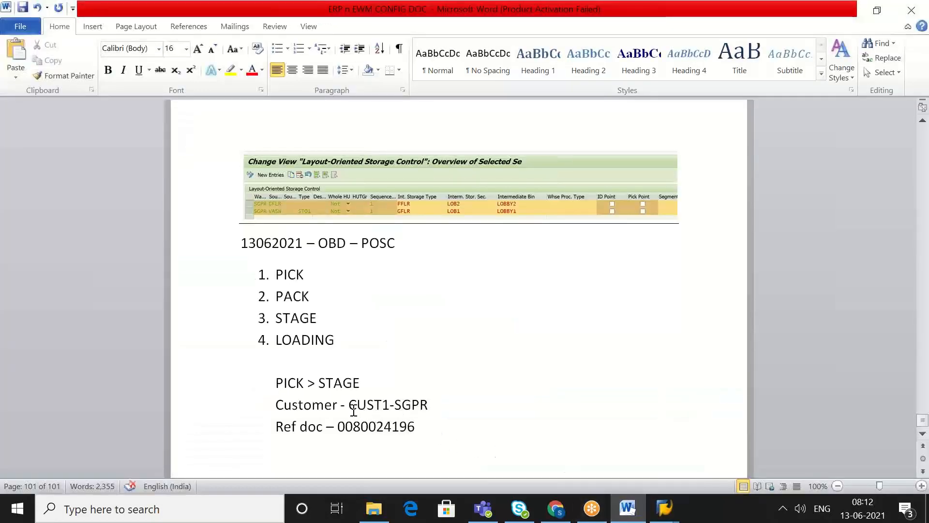
pyautogui.moveTo(350, 405); pyautogui.dragTo(473, 407)
pyautogui.hotkey('ctrl', 'c')
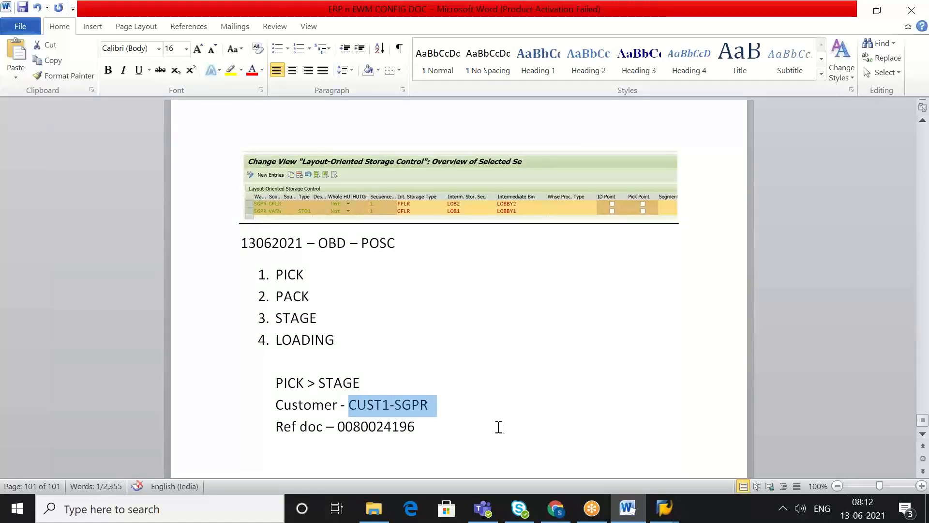
pyautogui.hotkey('alt', 'Tab')
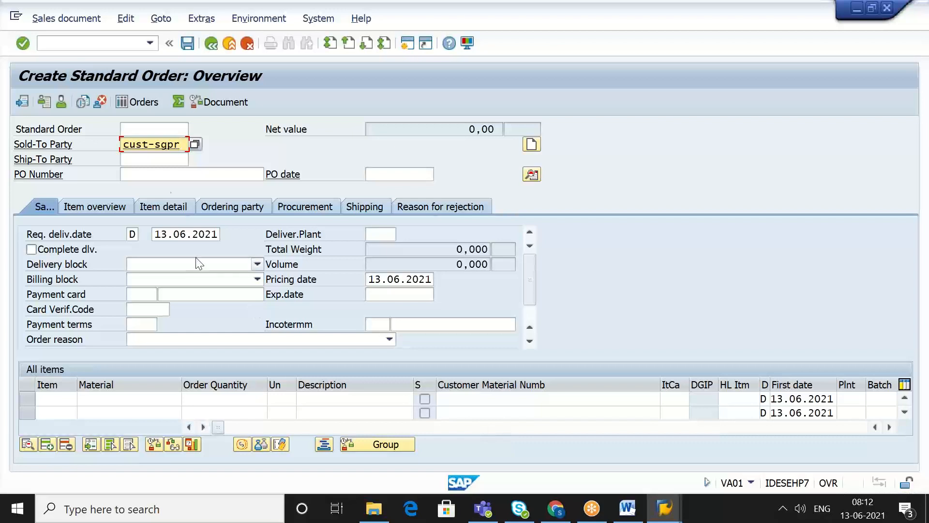
pyautogui.press('BackSpace')
pyautogui.press('BackSpace')
pyautogui.press('BackSpace')
pyautogui.press('BackSpace')
pyautogui.press('BackSpace')
pyautogui.press('BackSpace')
pyautogui.press('BackSpace')
pyautogui.press('BackSpace')
pyautogui.press('BackSpace')
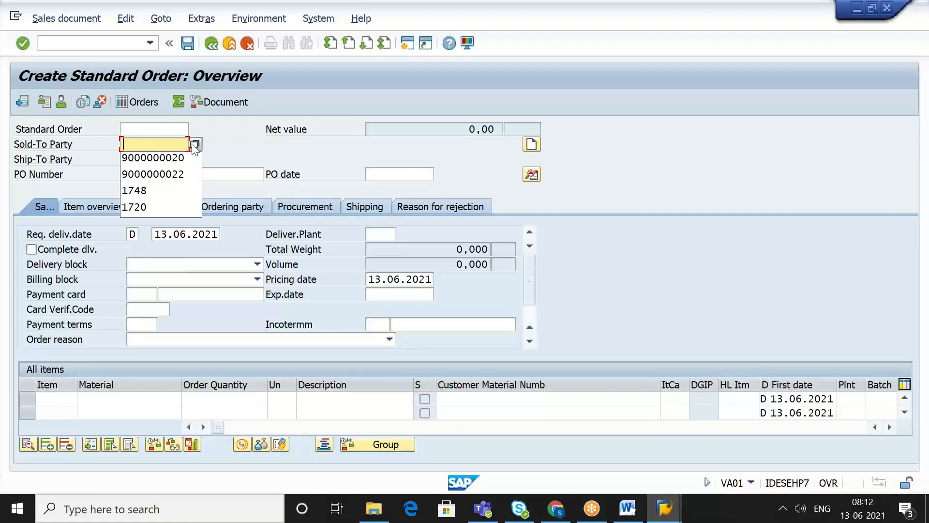
pyautogui.hotkey('ctrl', 'v')
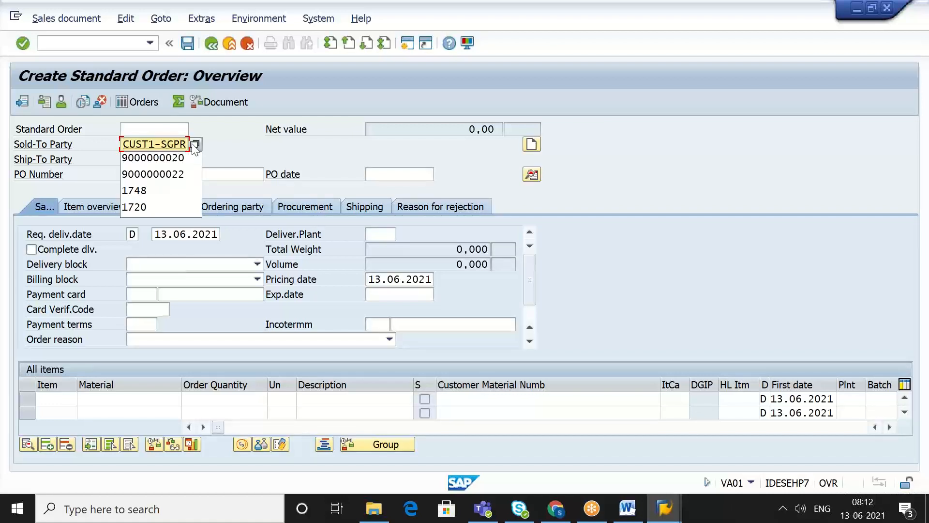
pyautogui.click(267, 152)
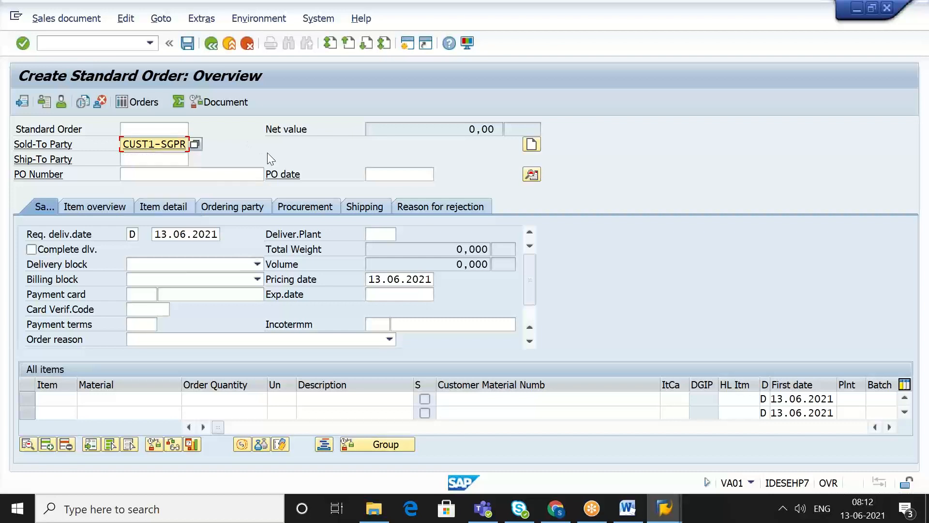
# Step: Enter the purchase order number in the sales order header and go to the first item's material
pyautogui.click(170, 172)
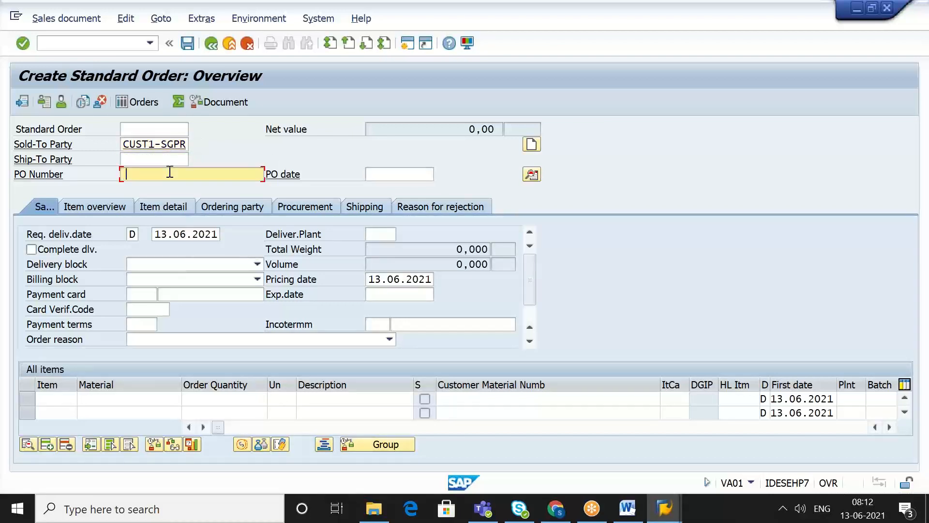
pyautogui.click(170, 171)
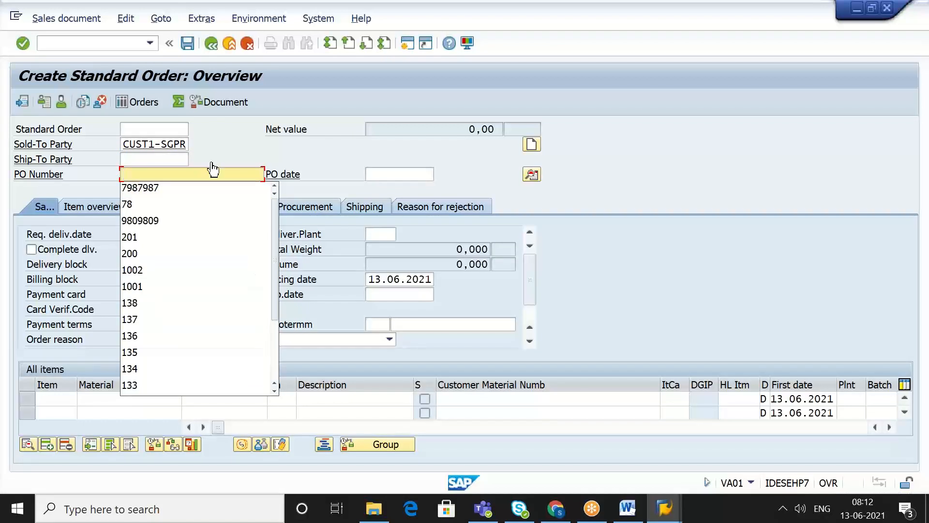
pyautogui.write('300')
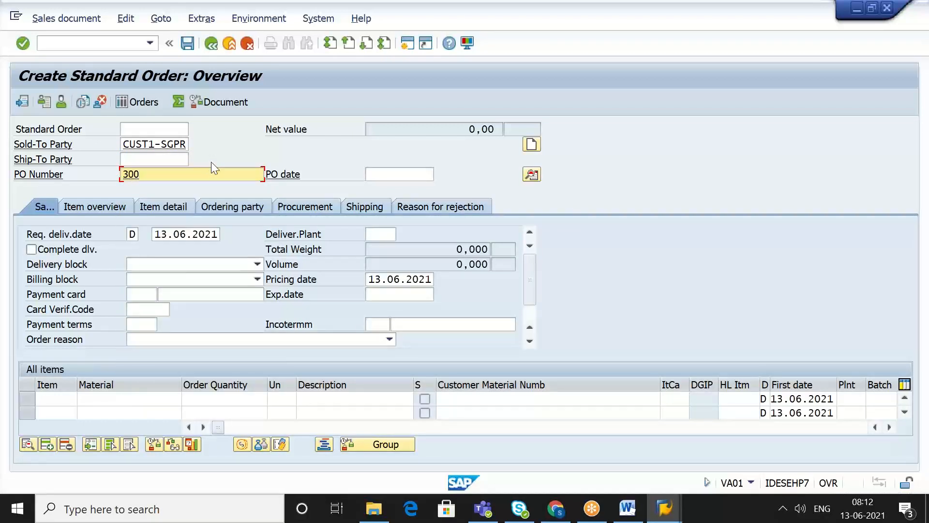
pyautogui.click(146, 402)
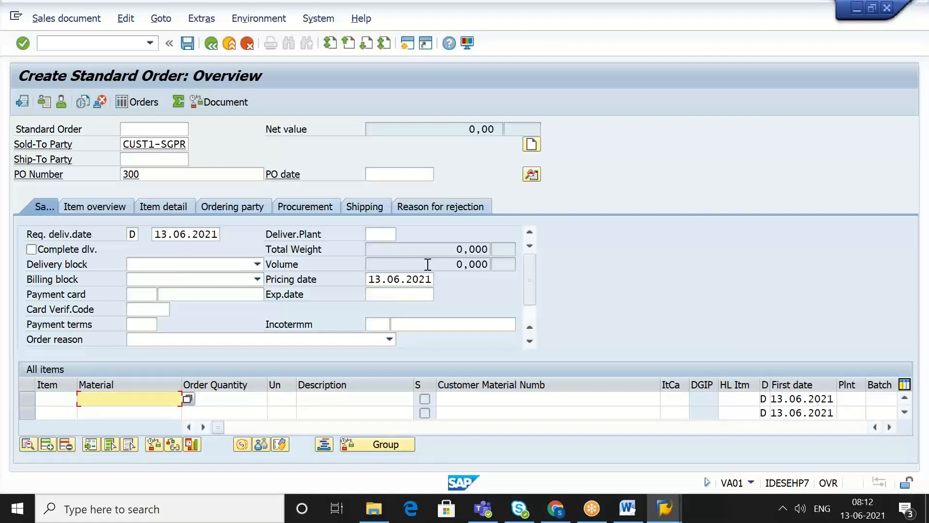
# Step: Run transaction mmbe in a new session for material SGPR-MAT1 and check the unrestricted stock in storage location SAFS
pyautogui.click(668, 512)
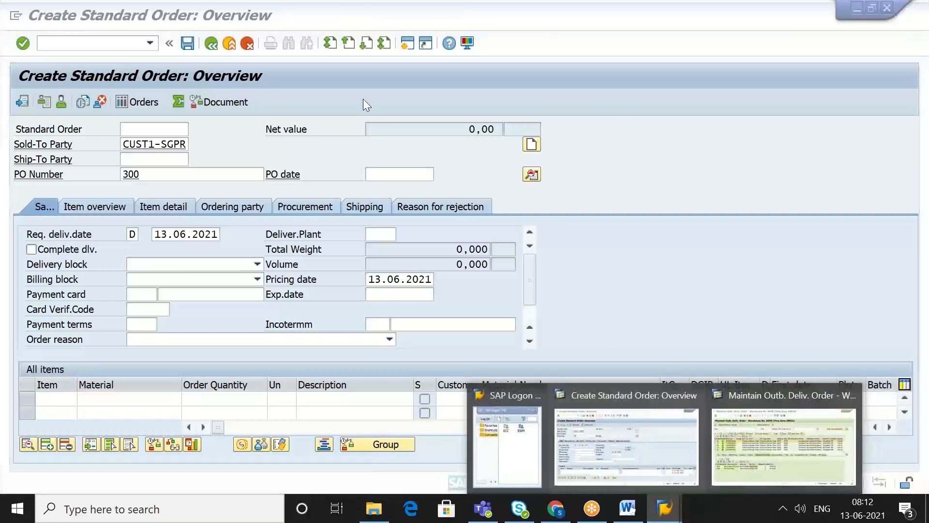
pyautogui.click(408, 43)
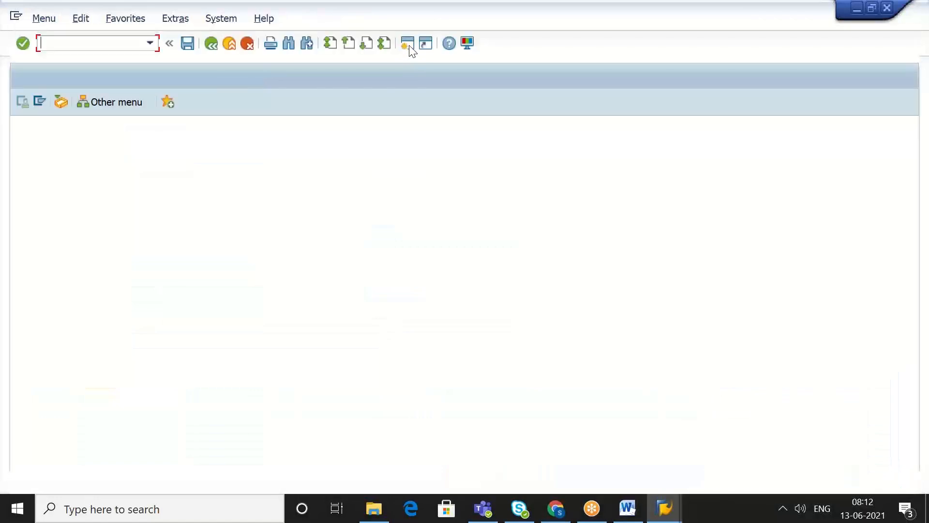
pyautogui.write('mmbe')
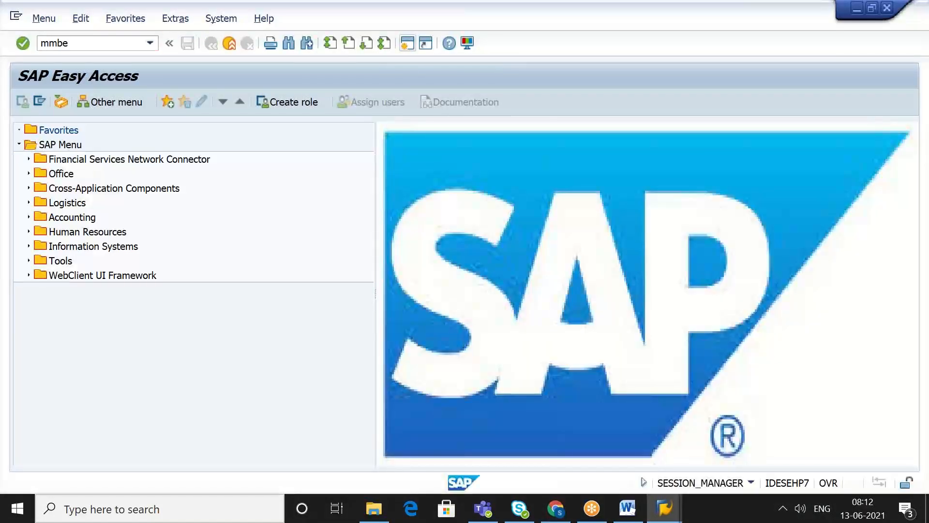
pyautogui.press('Return')
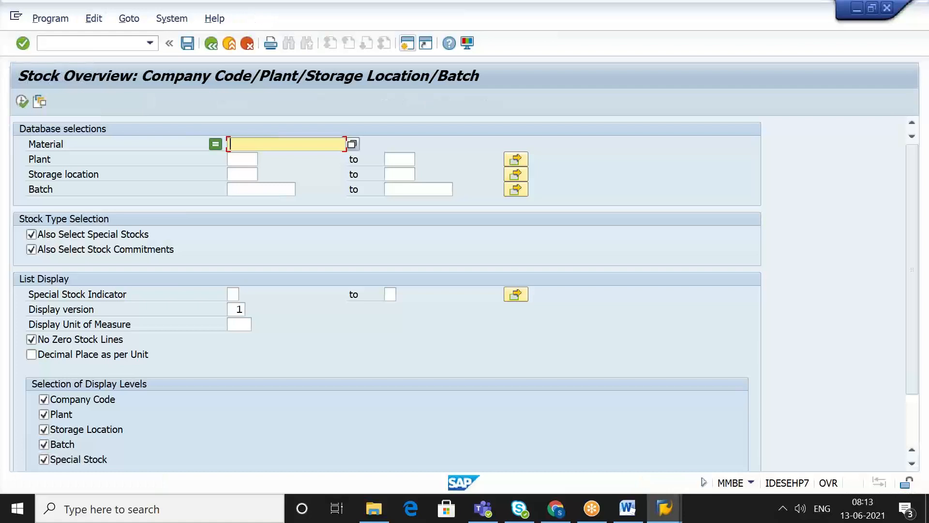
pyautogui.write('sgpr')
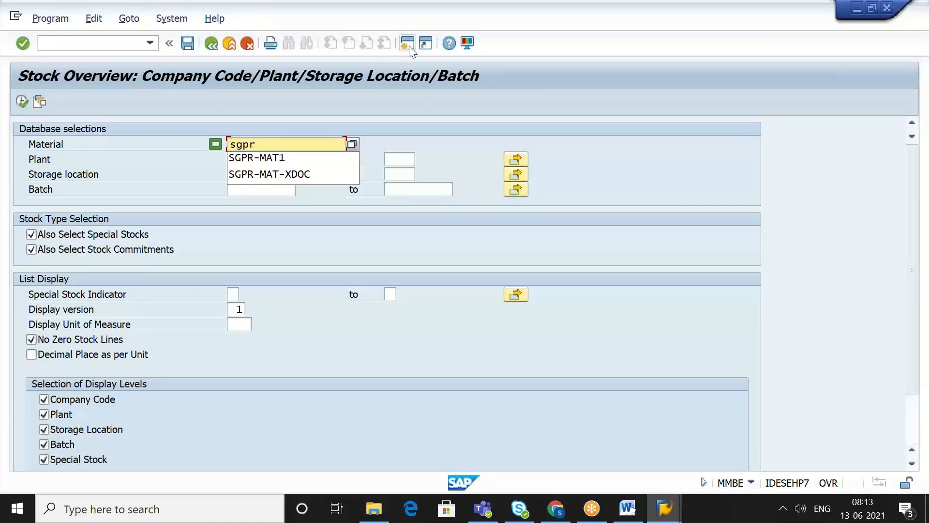
pyautogui.press('Down')
pyautogui.press('Return')
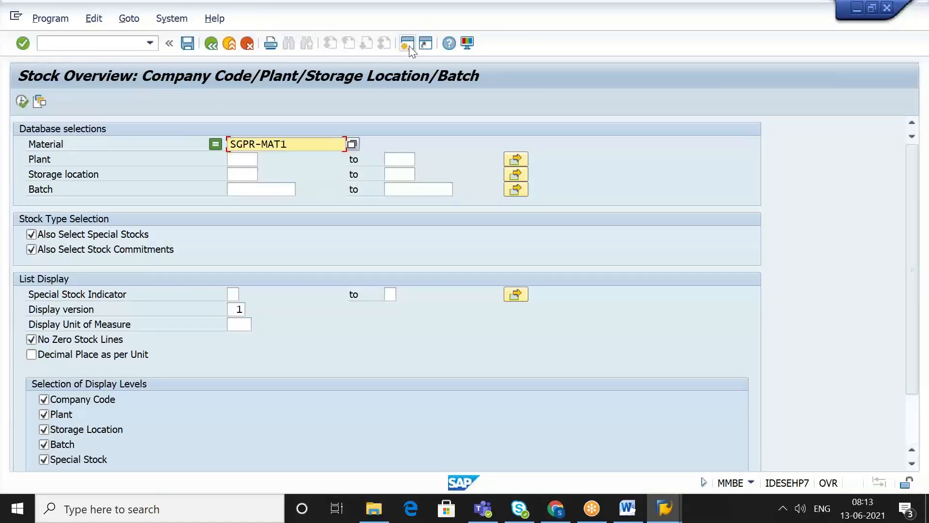
pyautogui.click(22, 101)
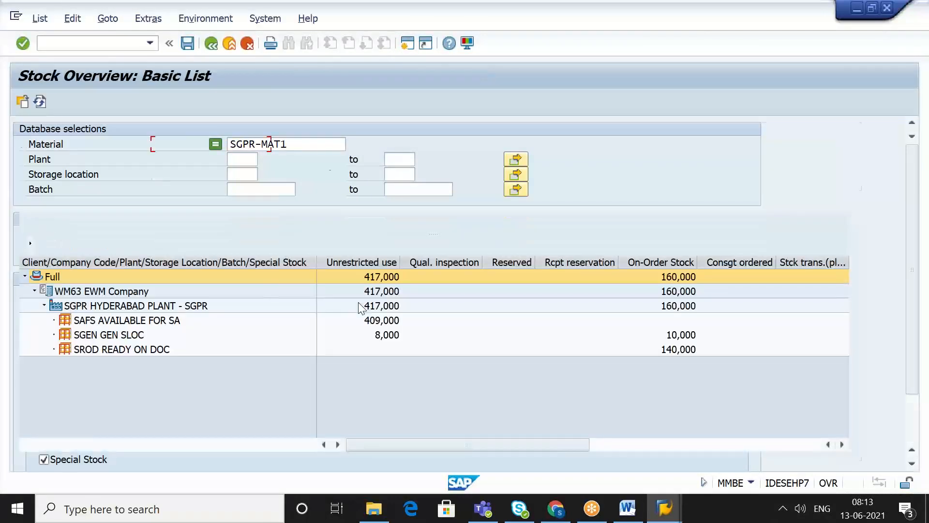
pyautogui.click(174, 322)
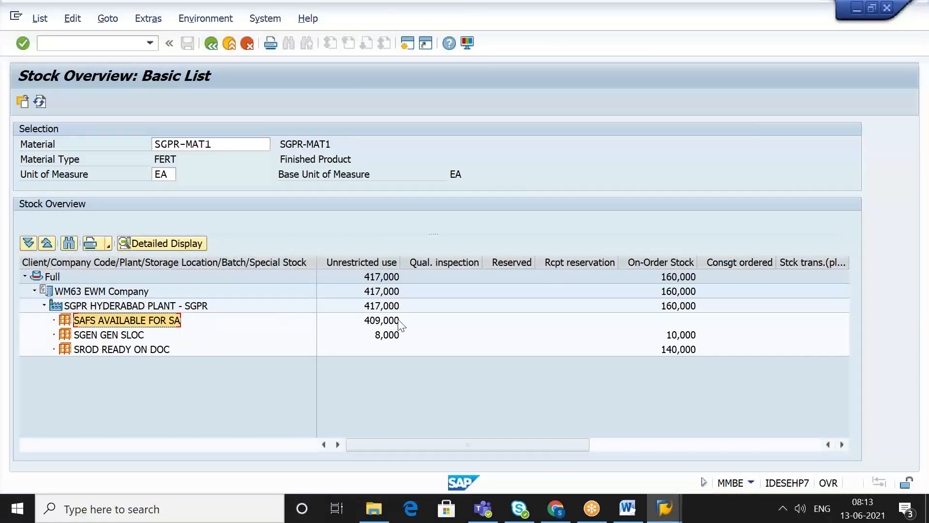
pyautogui.click(383, 320)
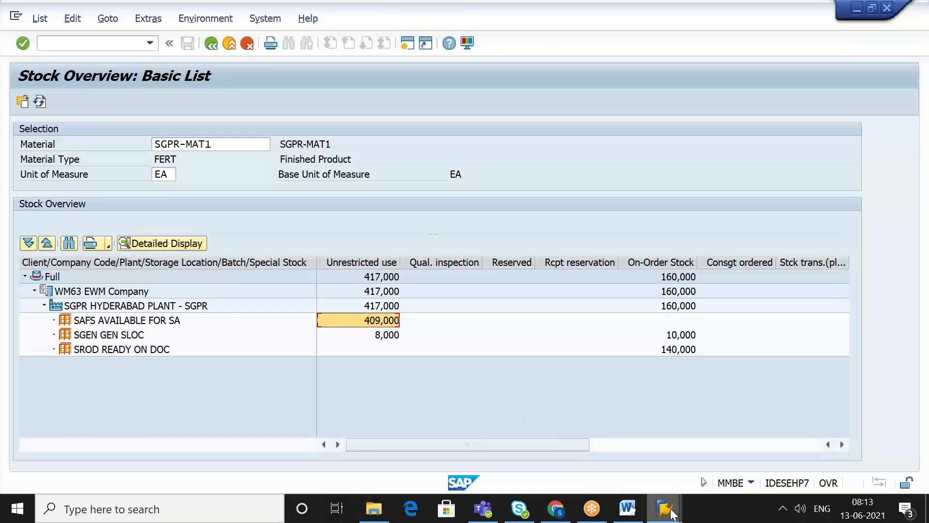
# Step: Return to the sales order session and set the first item's material to SGPR-MAT1
pyautogui.moveTo(672, 514)
pyautogui.click(551, 431)
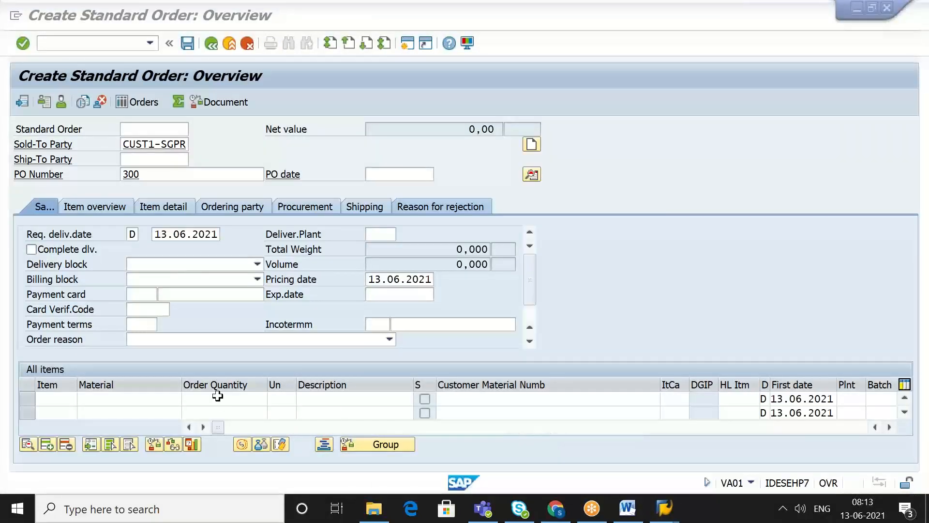
pyautogui.click(167, 396)
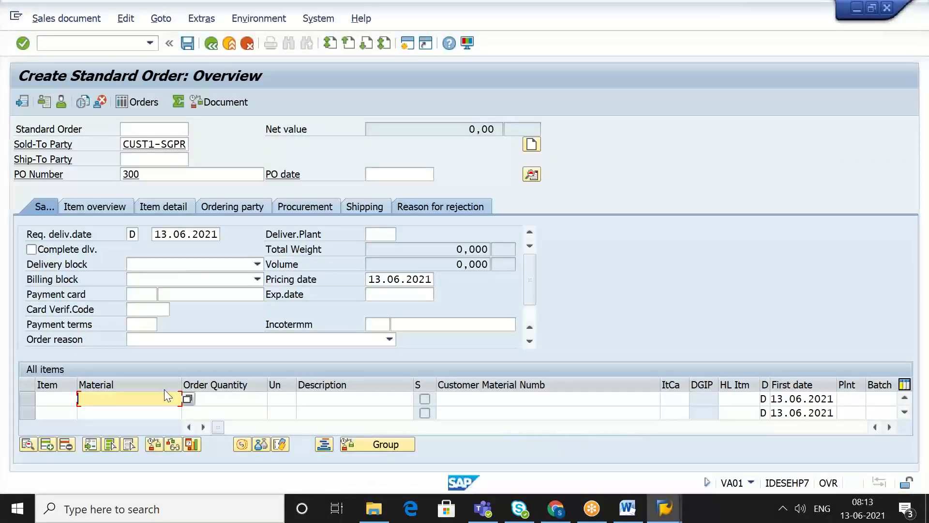
pyautogui.write('sgpr')
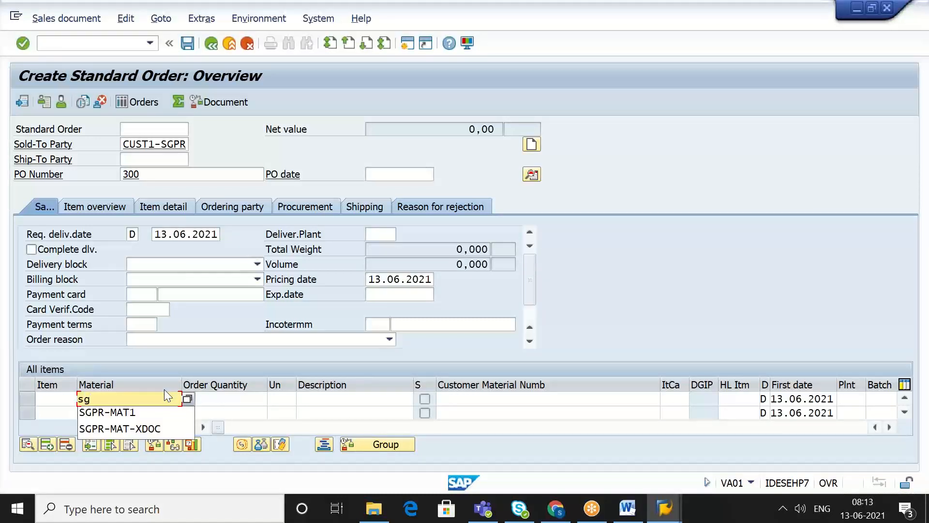
pyautogui.click(161, 411)
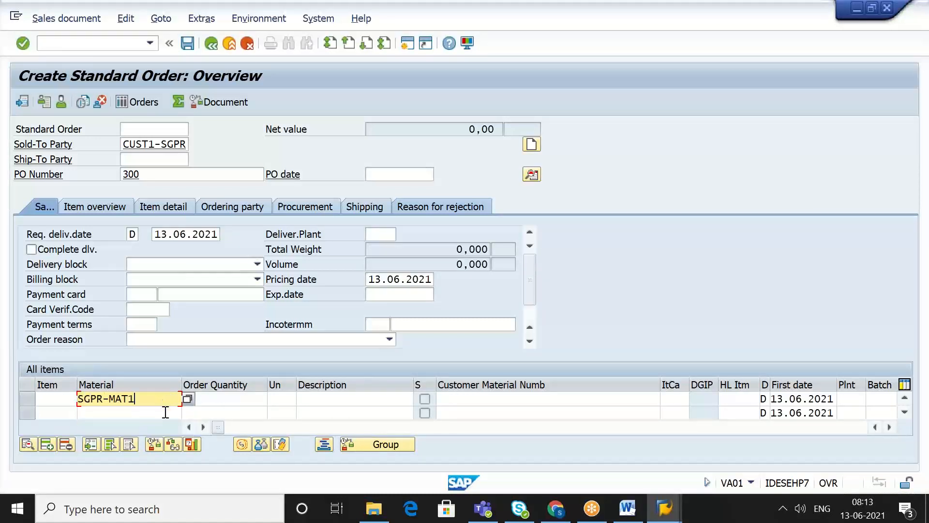
# Step: Set the first item's order quantity to 5 and plant to SGPR, and submit the sales order entries
pyautogui.click(227, 397)
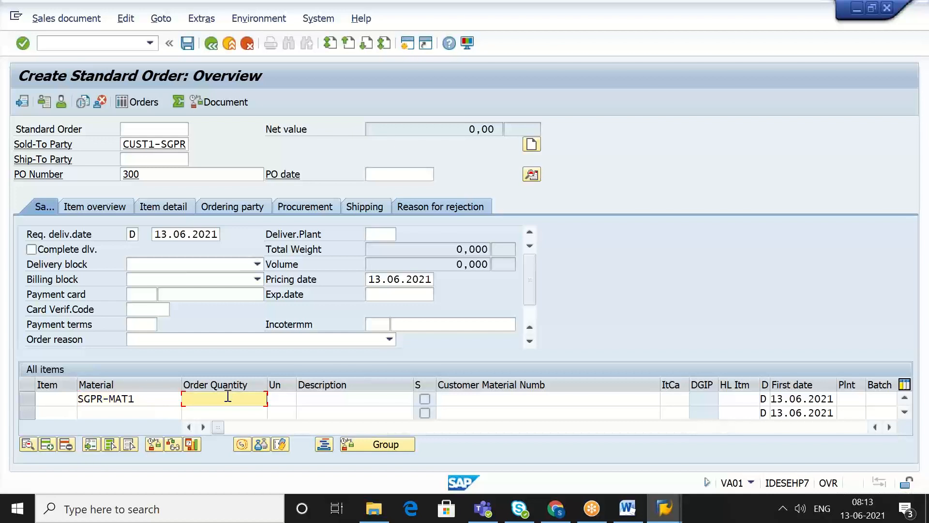
pyautogui.write('5')
pyautogui.press('Tab')
pyautogui.press('Tab')
pyautogui.press('Tab')
pyautogui.press('Tab')
pyautogui.press('Tab')
pyautogui.press('Tab')
pyautogui.press('Tab')
pyautogui.press('Tab')
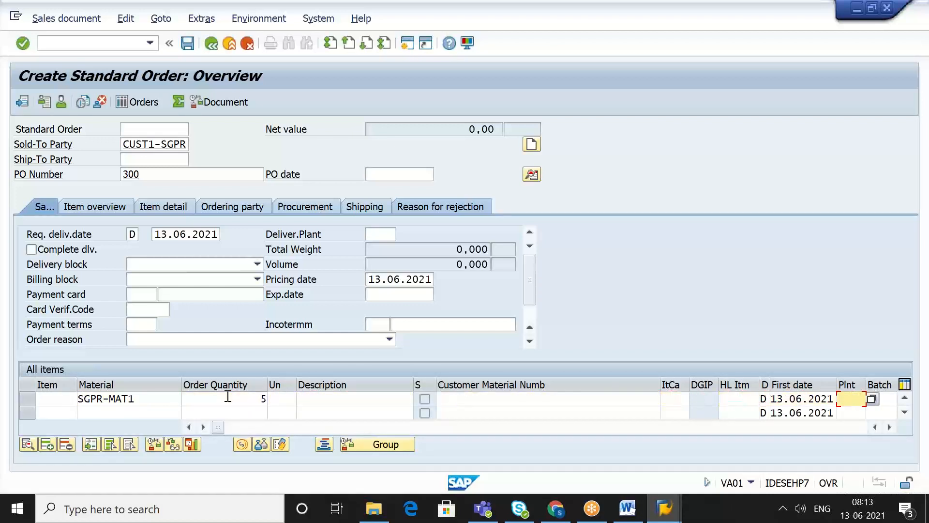
pyautogui.write('sgpr')
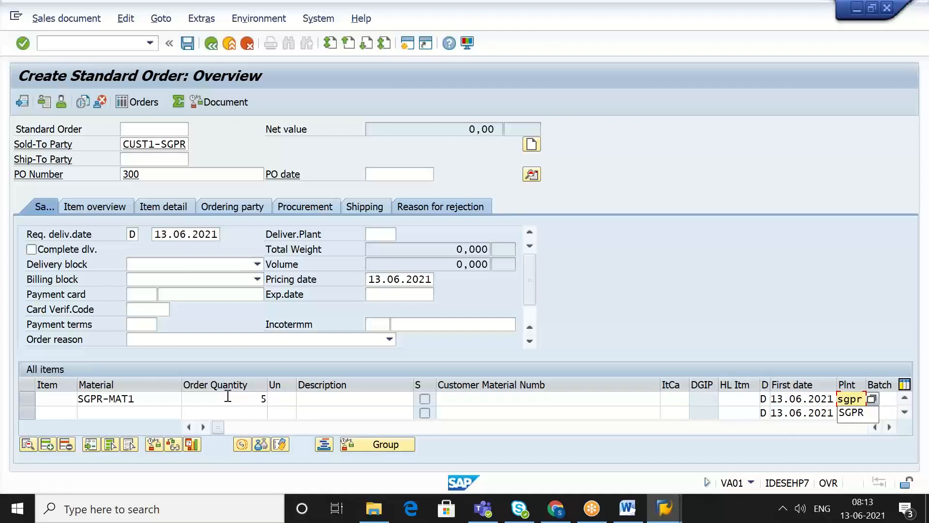
pyautogui.press('Tab')
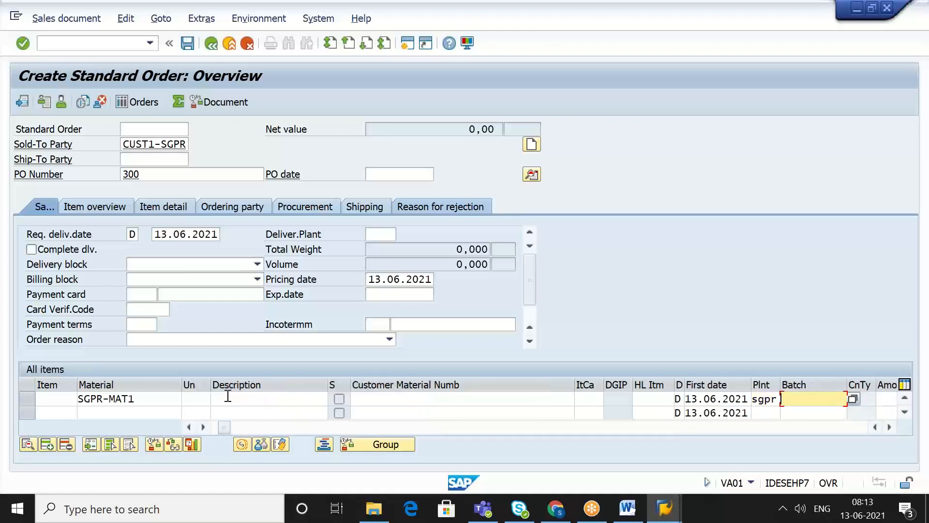
pyautogui.press('Return')
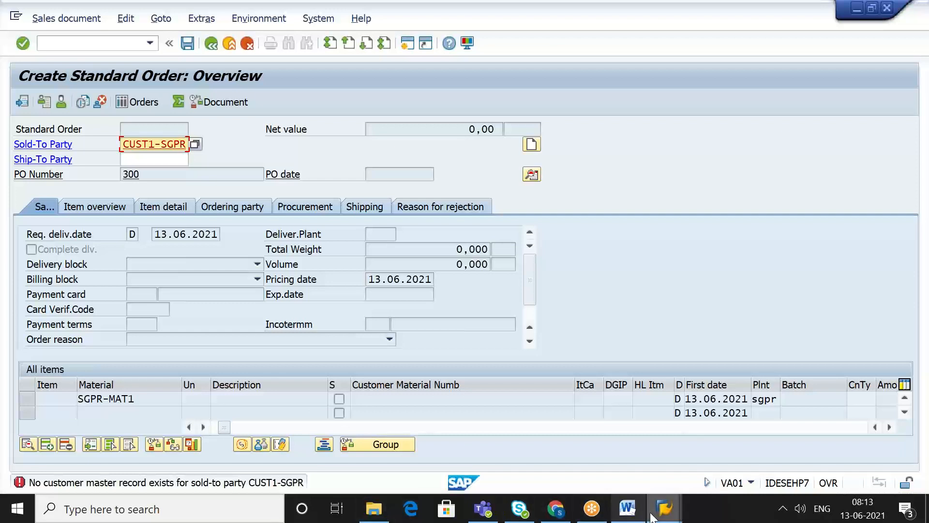
# Step: In the warehouse outbound delivery order session, look up the ship-to partner of the selected delivery order and copy its partner number
pyautogui.moveTo(665, 508)
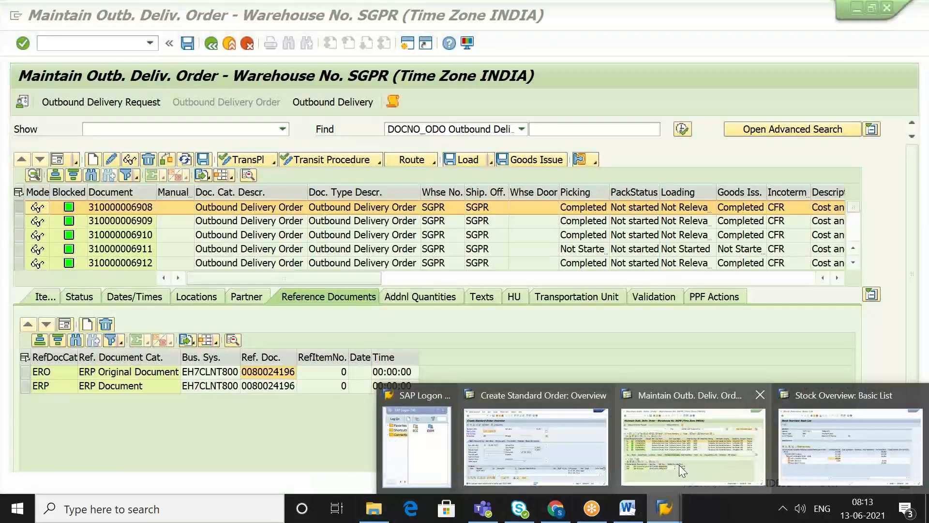
pyautogui.click(678, 465)
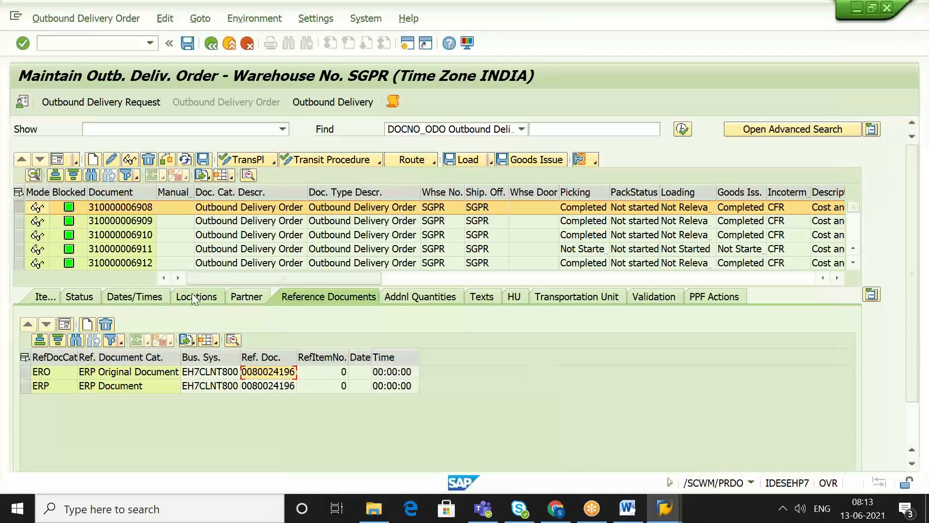
pyautogui.click(242, 297)
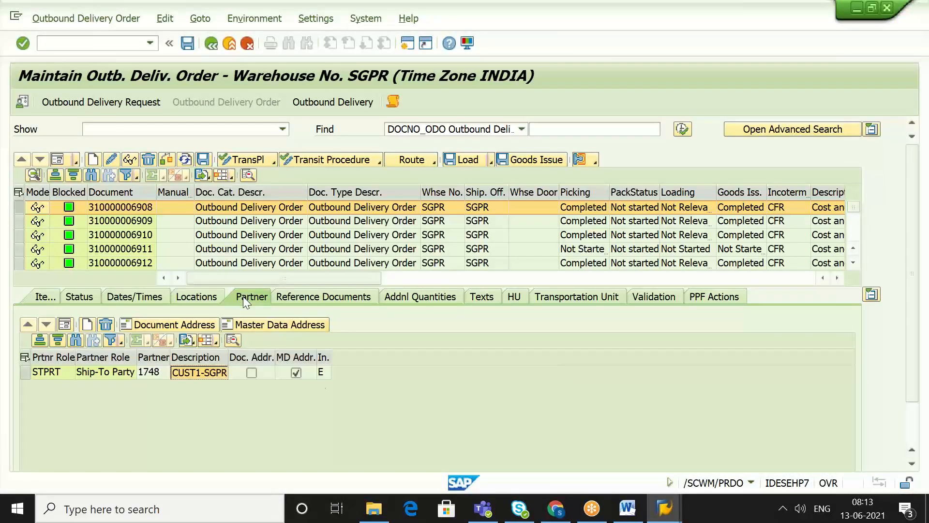
pyautogui.click(147, 373)
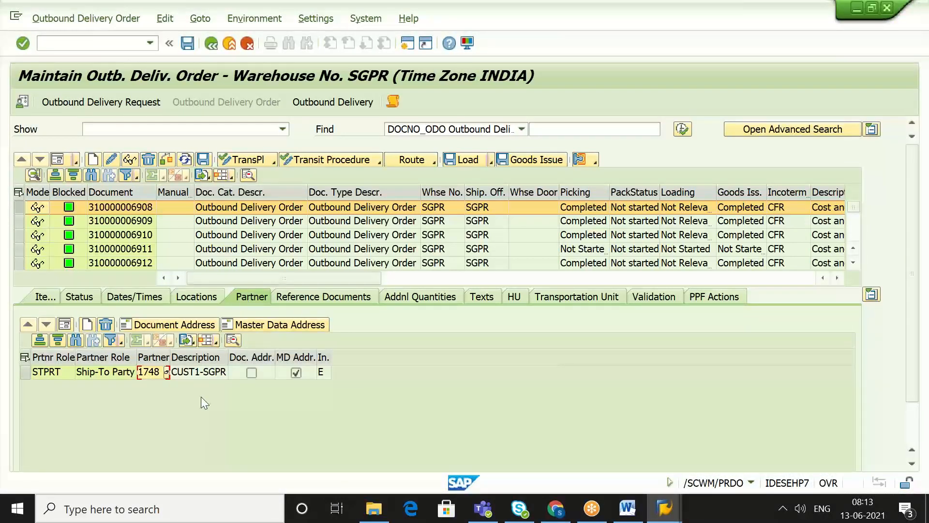
pyautogui.hotkey('ctrl', 'c')
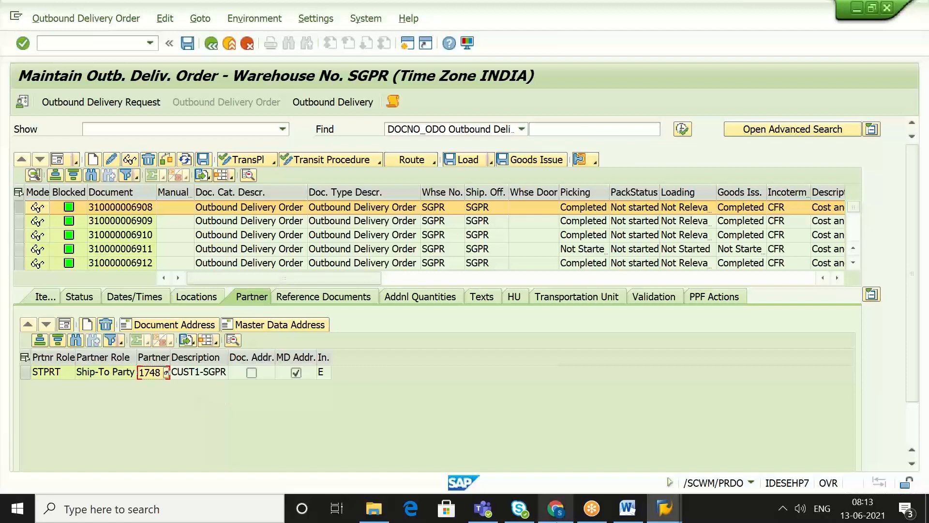
# Step: Return to the sales order session and replace the sold-to party CUST1-SGPR with the customer's partner number
pyautogui.moveTo(664, 508)
pyautogui.click(572, 465)
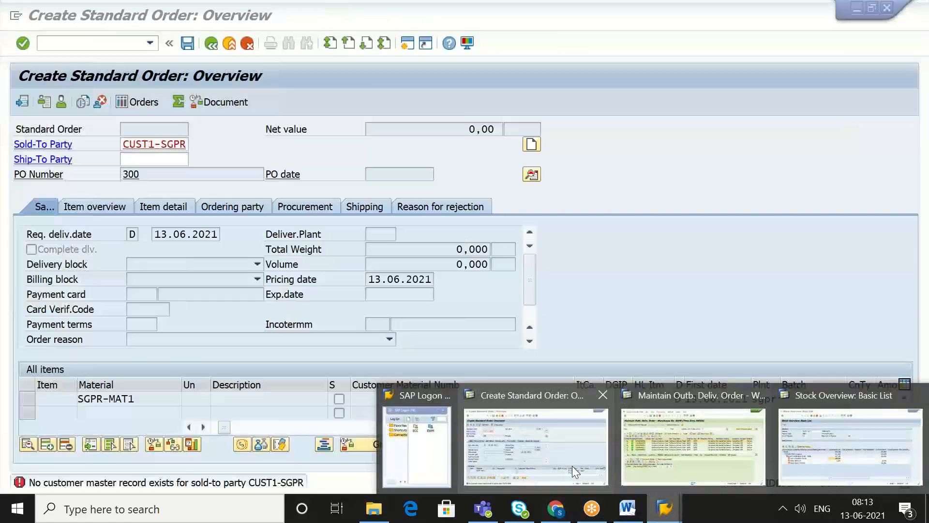
pyautogui.press('Delete')
pyautogui.press('Delete')
pyautogui.press('Delete')
pyautogui.press('Delete')
pyautogui.press('Delete')
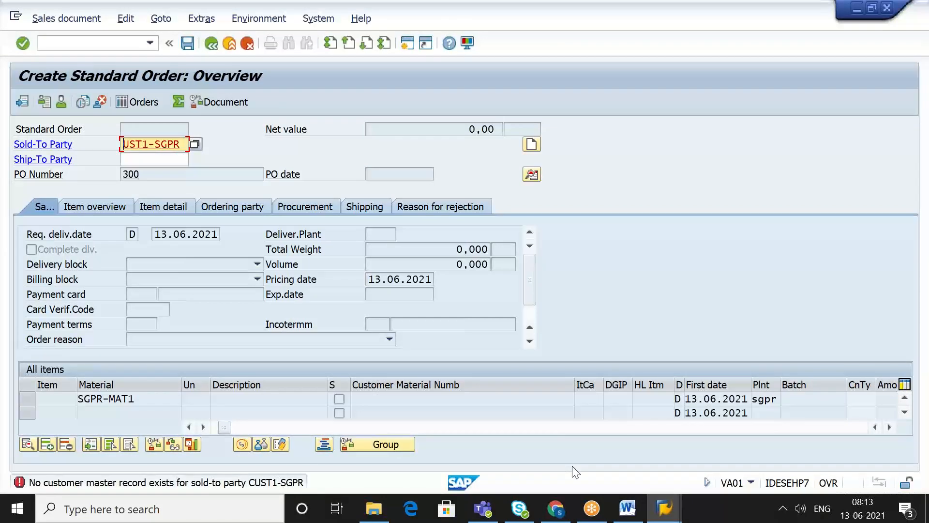
pyautogui.press('Delete')
pyautogui.press('Delete')
pyautogui.press('Delete')
pyautogui.press('Delete')
pyautogui.press('Delete')
pyautogui.write('1748')
pyautogui.press('Return')
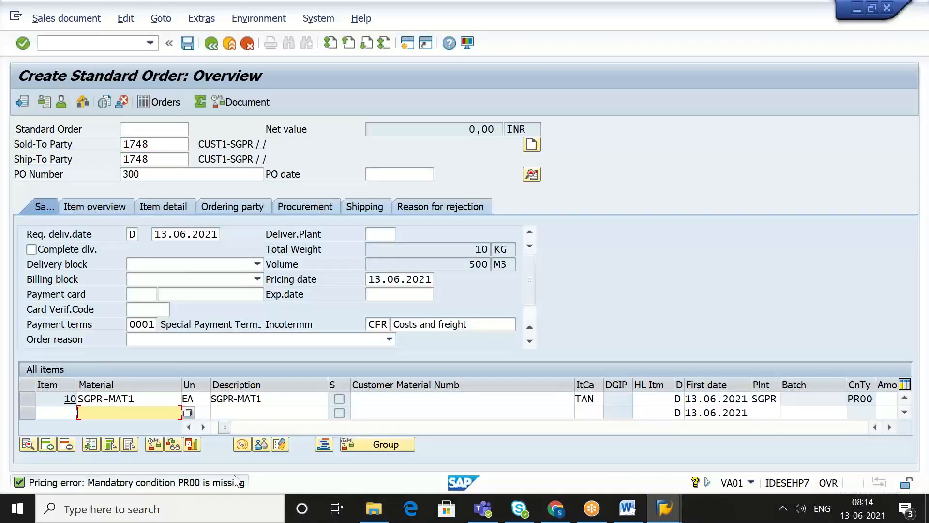
# Step: Set the PR00 price condition amount of item 10 to 100 INR
pyautogui.click(888, 400)
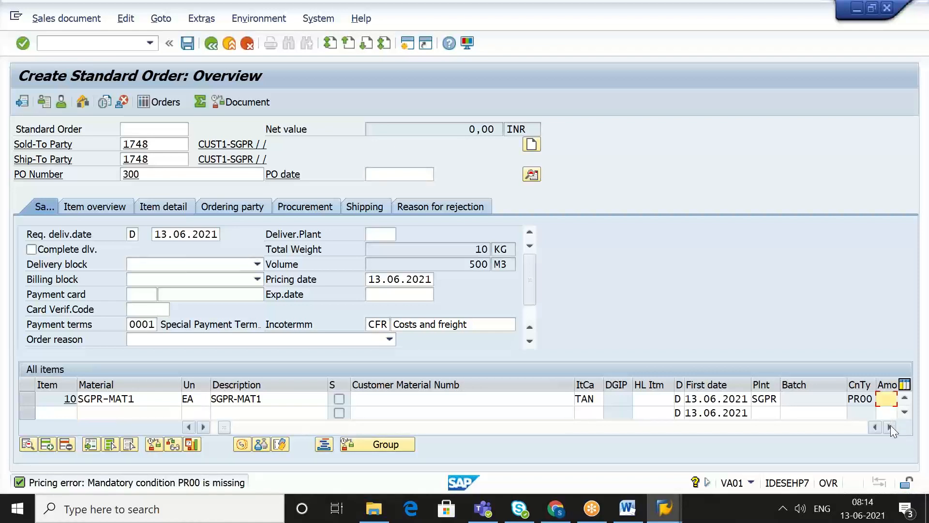
pyautogui.click(890, 426)
pyautogui.click(890, 427)
pyautogui.write('100')
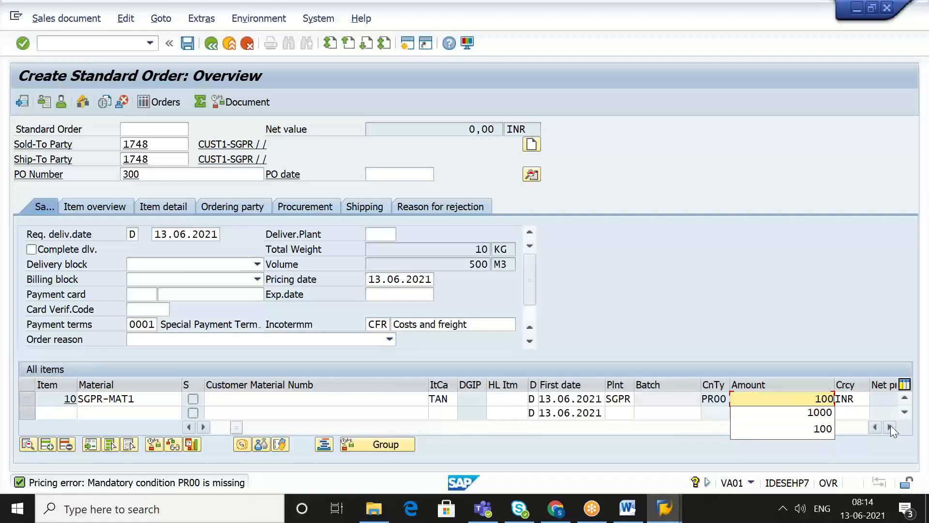
pyautogui.press('Return')
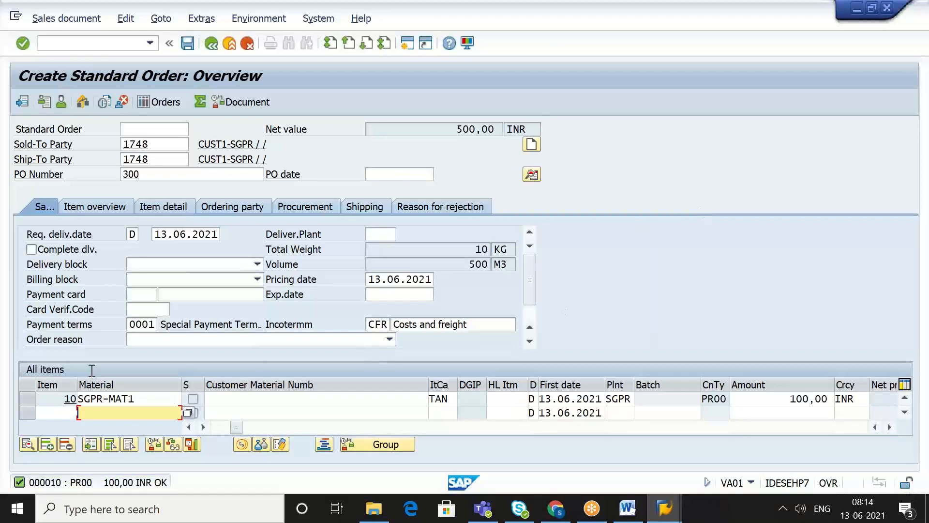
# Step: In item 10's shipping data, set the storage location to SAFS and save the sales order
pyautogui.click(149, 398)
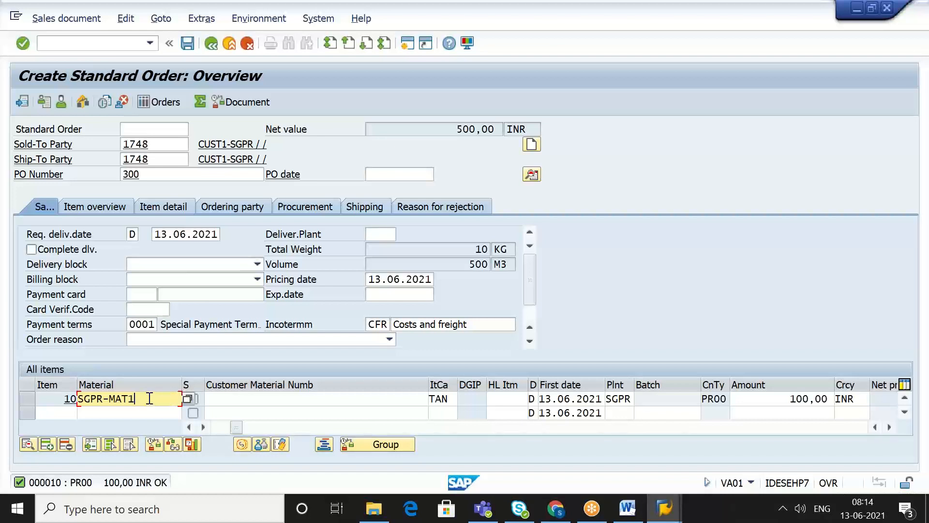
pyautogui.doubleClick(149, 398)
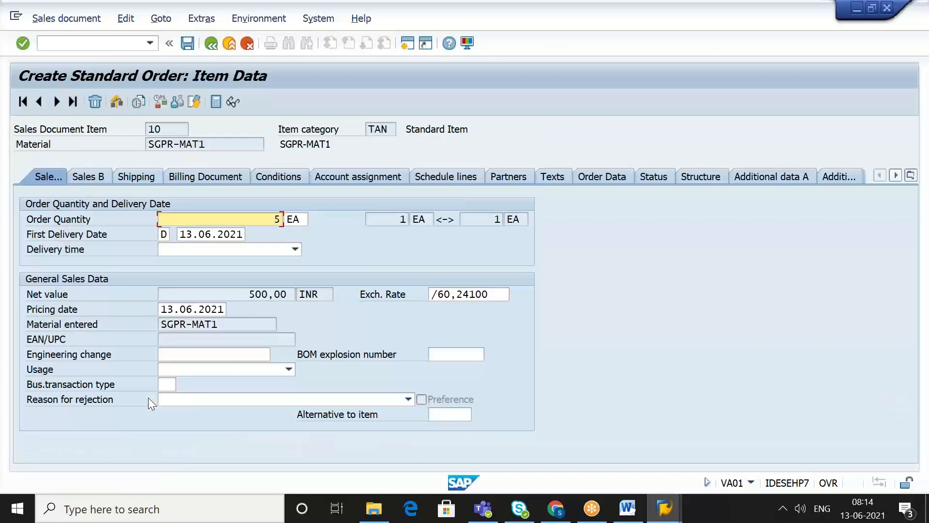
pyautogui.click(136, 177)
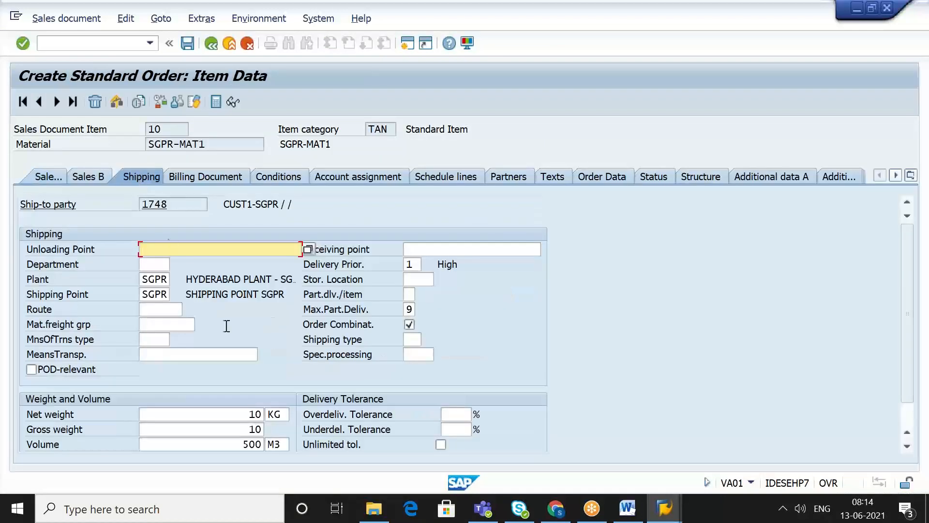
pyautogui.click(416, 280)
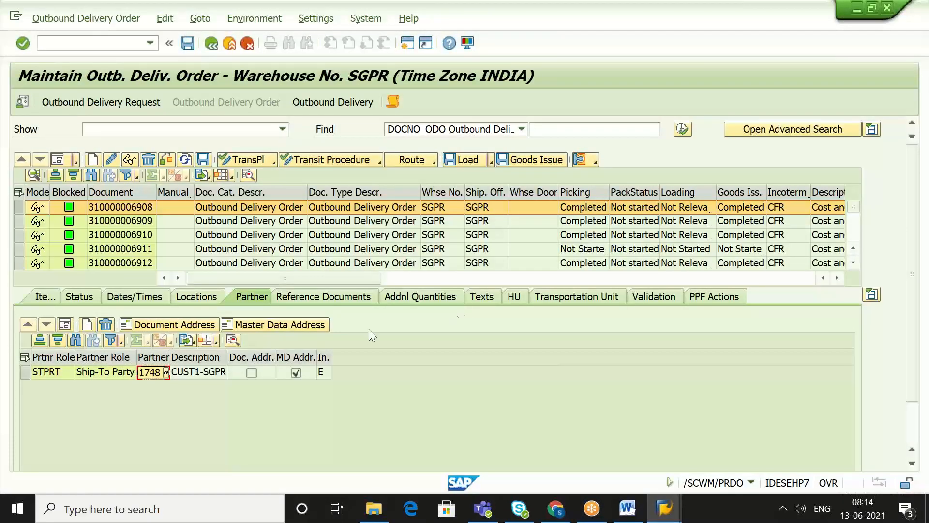
pyautogui.click(350, 297)
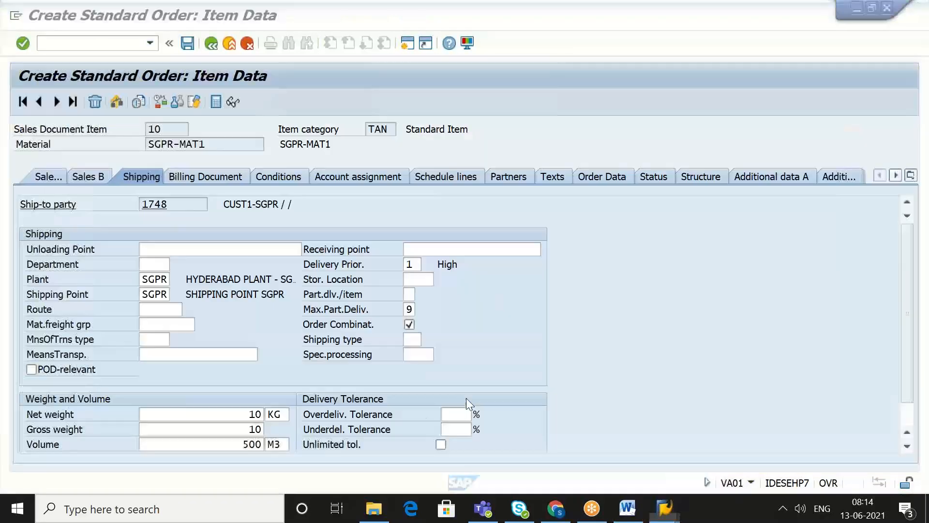
pyautogui.click(418, 279)
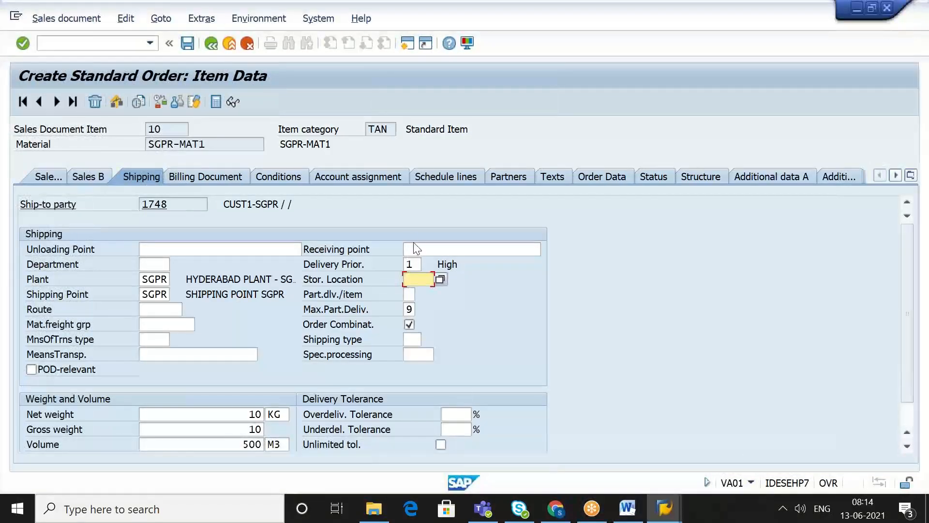
pyautogui.click(440, 279)
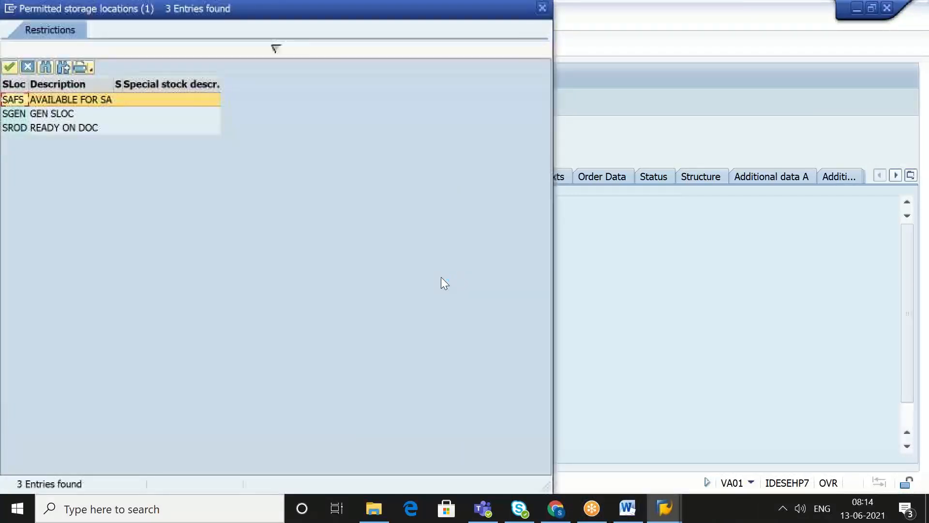
pyautogui.doubleClick(112, 100)
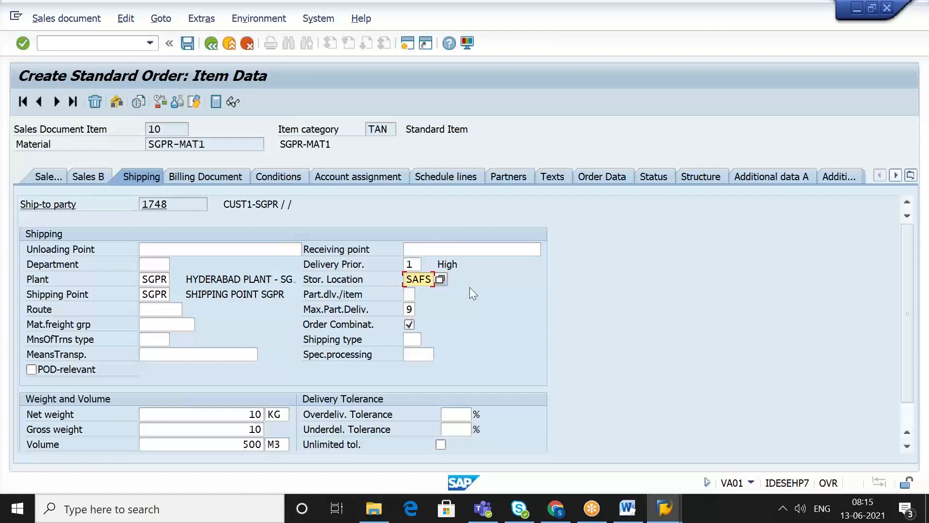
pyautogui.press('Return')
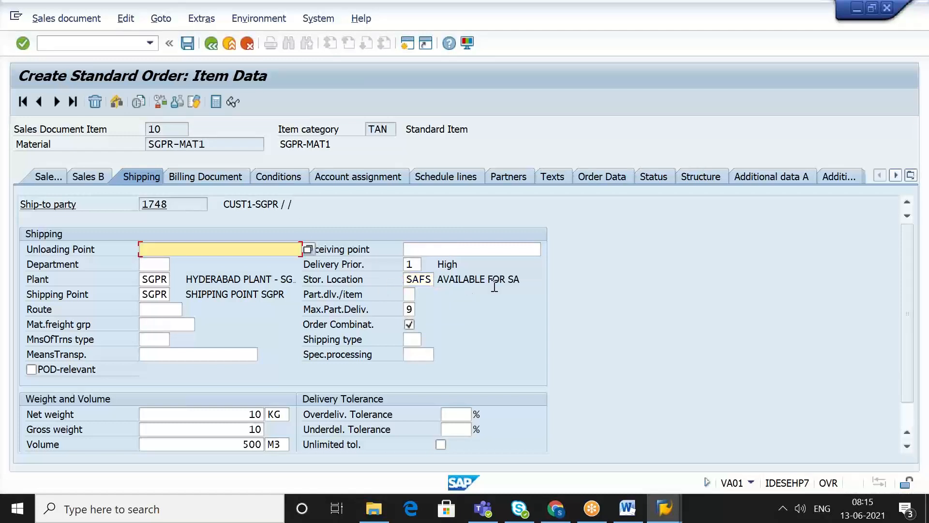
pyautogui.click(187, 44)
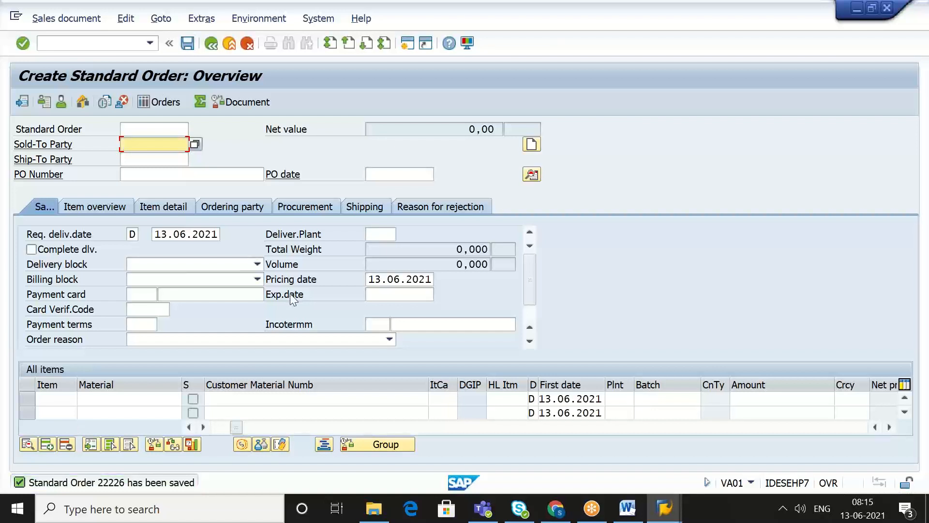
# Step: Copy the sales order's save message text and paste it on a new line at the end of the Word configuration document
pyautogui.click(158, 487)
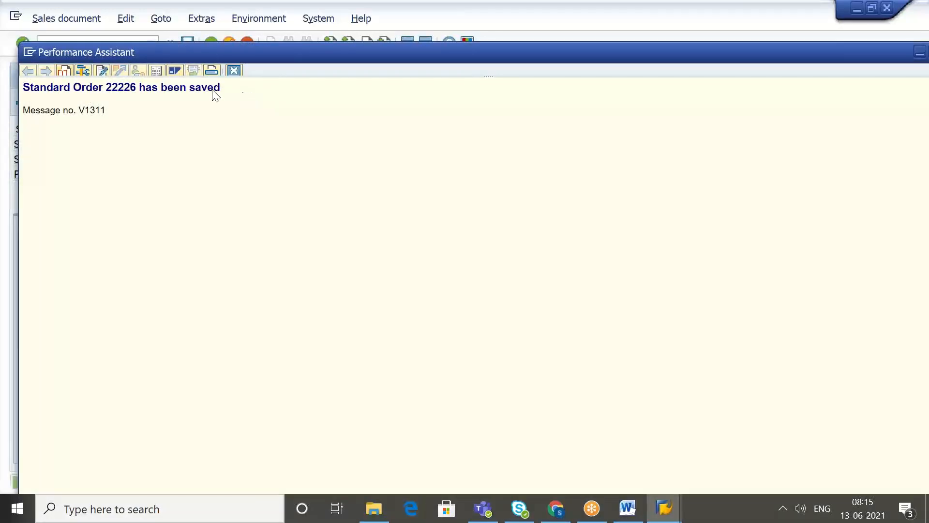
pyautogui.moveTo(221, 90); pyautogui.dragTo(43, 96)
pyautogui.hotkey('ctrl', 'c')
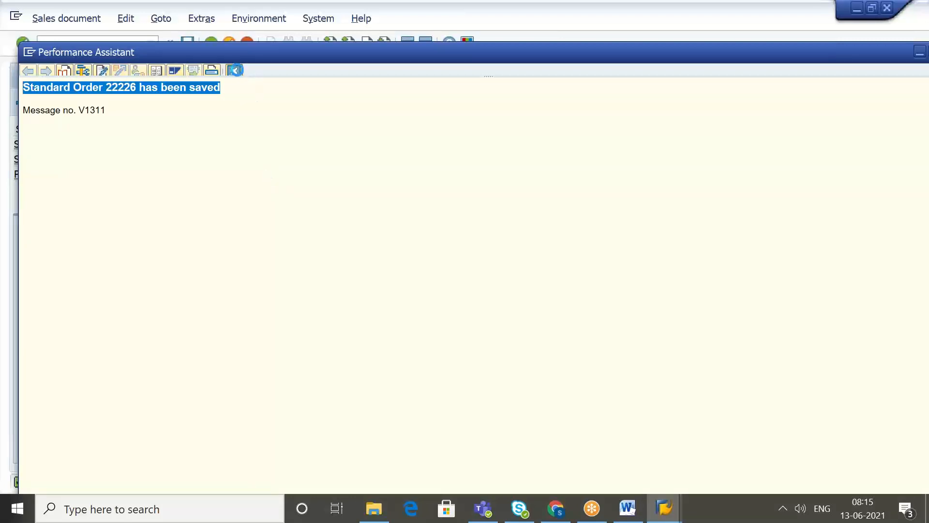
pyautogui.click(236, 70)
pyautogui.click(627, 508)
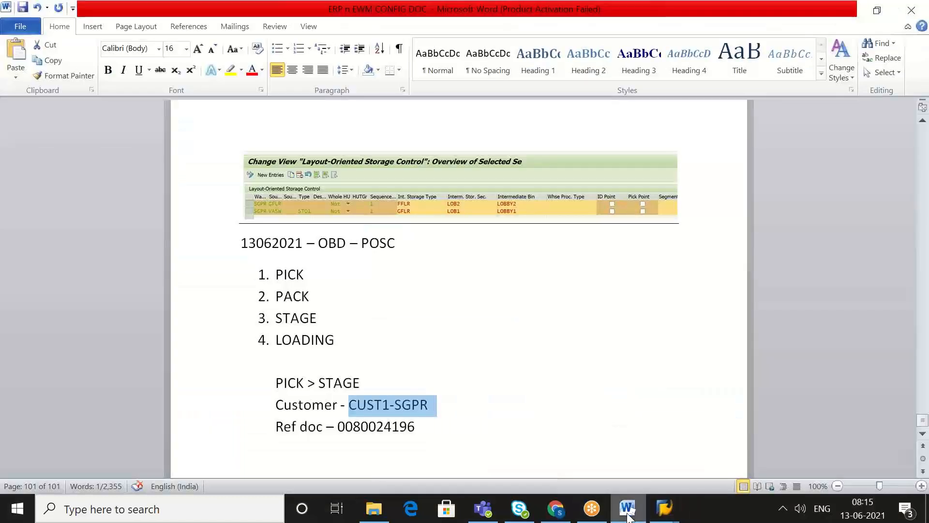
pyautogui.hotkey('ctrl', 'End')
pyautogui.press('Return')
pyautogui.hotkey('ctrl', 'v')
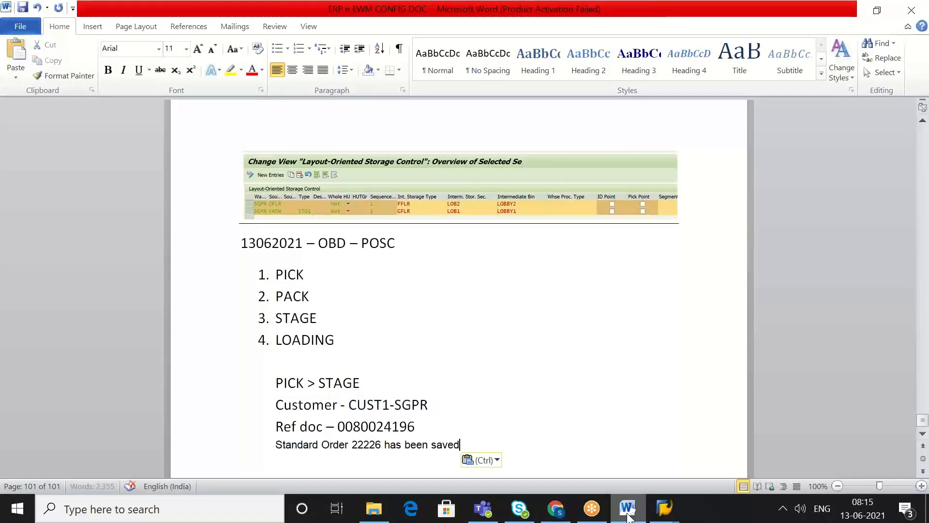
pyautogui.press('Return')
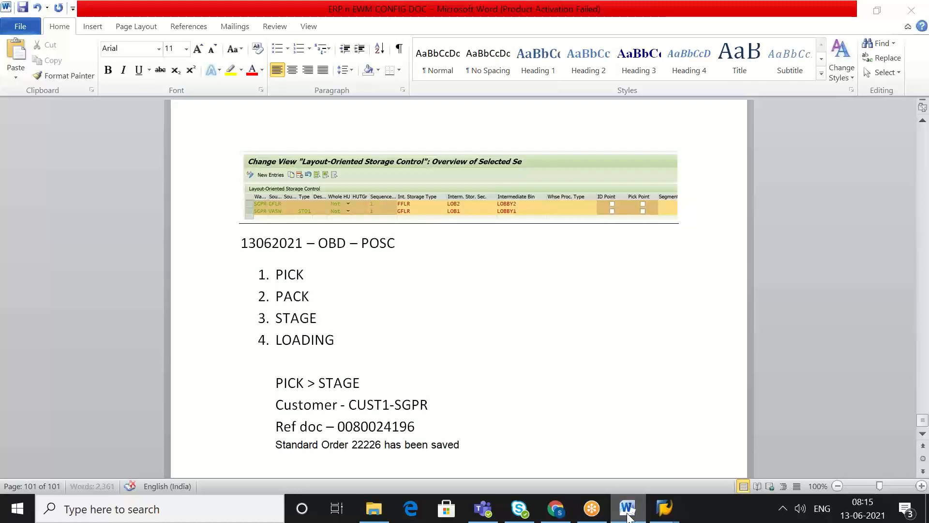
# Step: Return to the SAP sales order session, run transaction VL01N and start a delivery for the saved order from shipping point SGPR
pyautogui.click(627, 513)
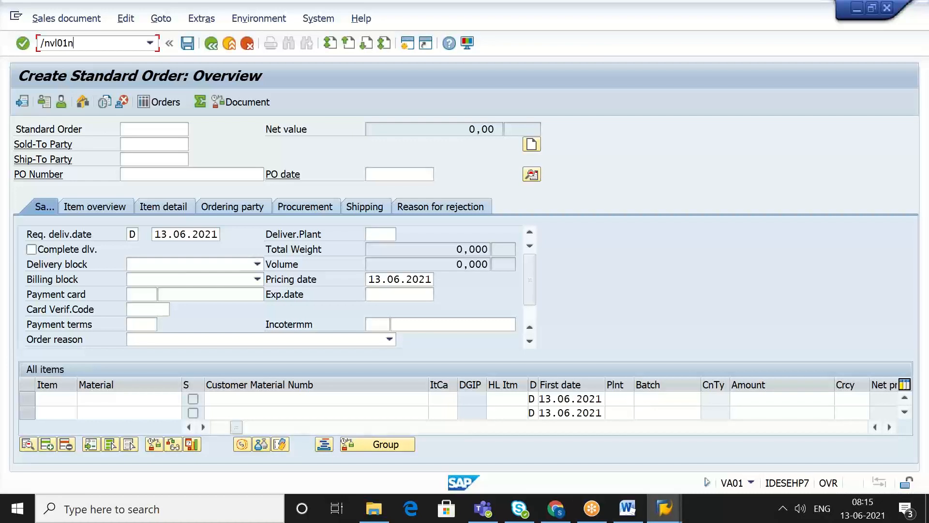
pyautogui.write('/nvl01n')
pyautogui.press('Return')
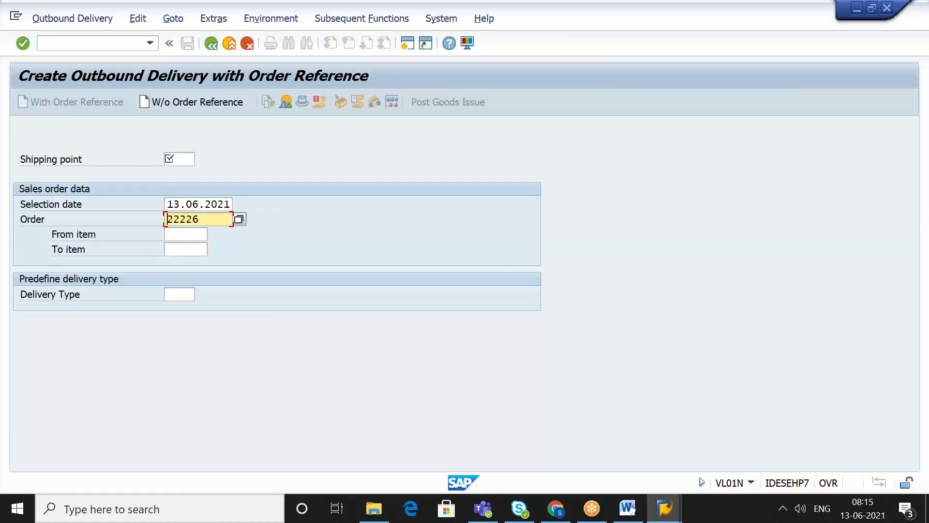
pyautogui.click(183, 161)
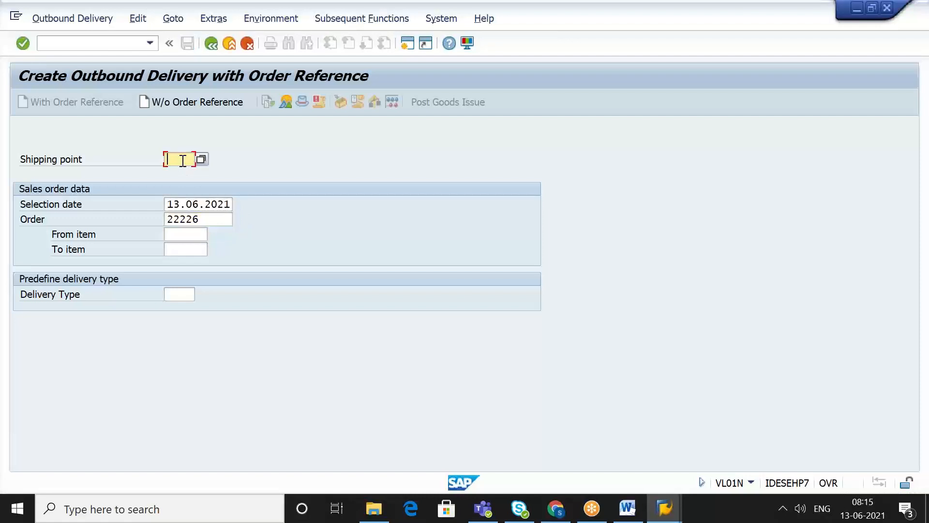
pyautogui.write('sgpr')
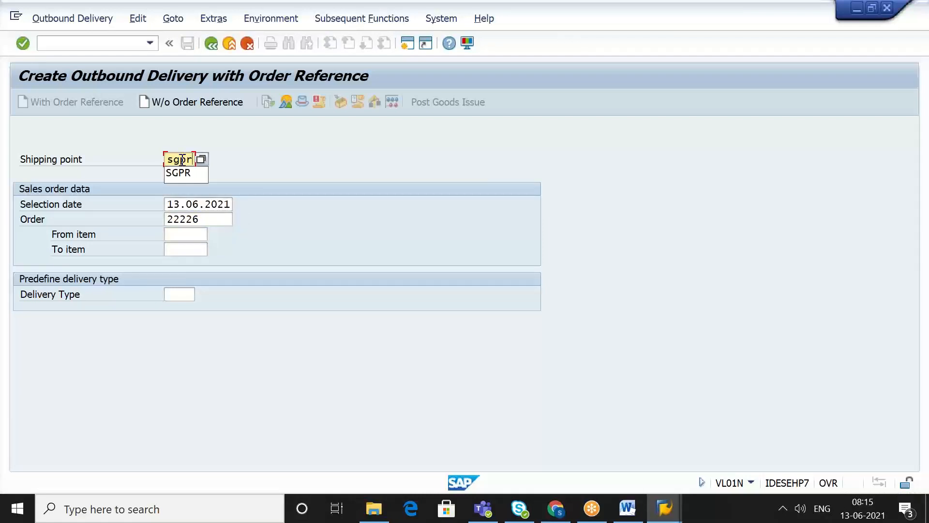
pyautogui.press('Return')
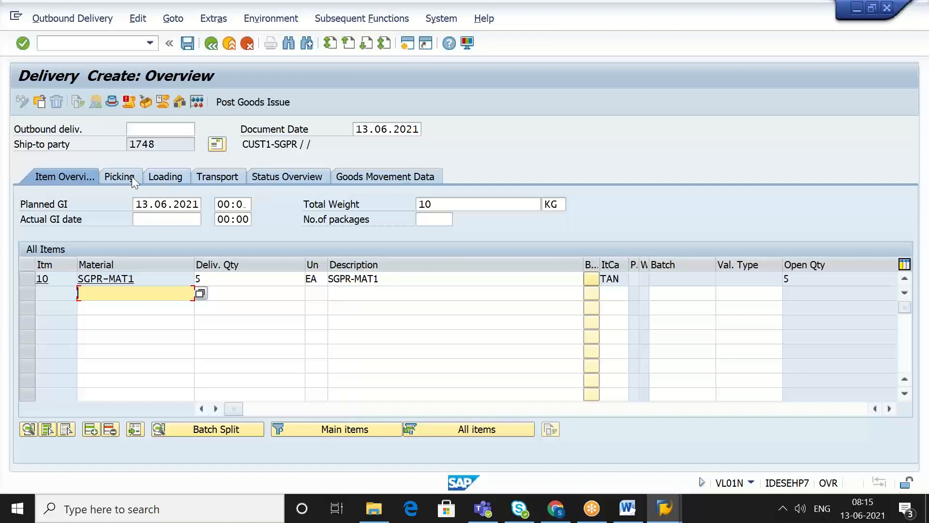
# Step: Check the plant and storage location in item 10's picking data, and save the outbound delivery
pyautogui.click(118, 176)
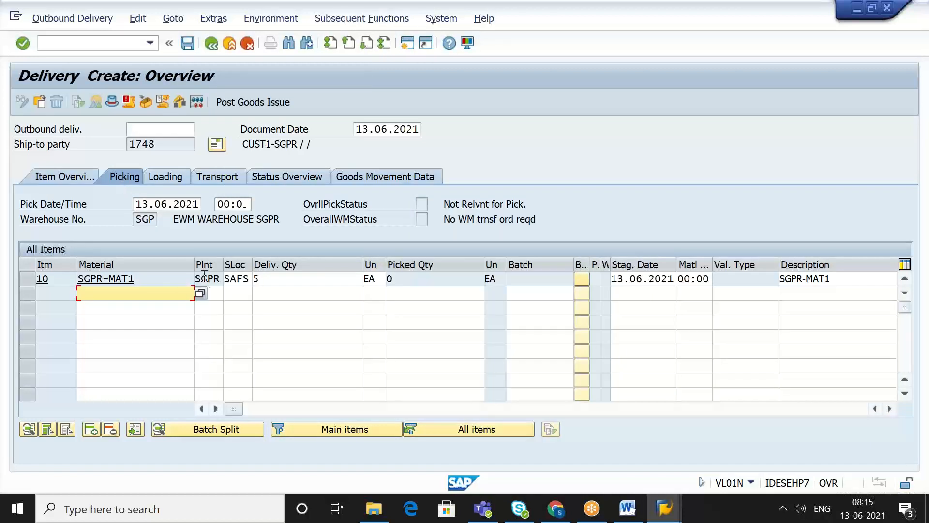
pyautogui.click(244, 281)
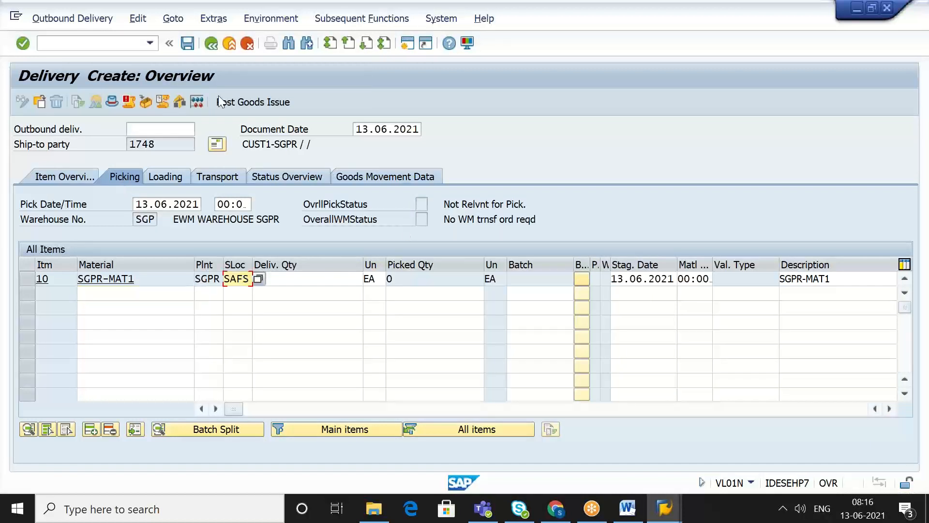
pyautogui.click(187, 48)
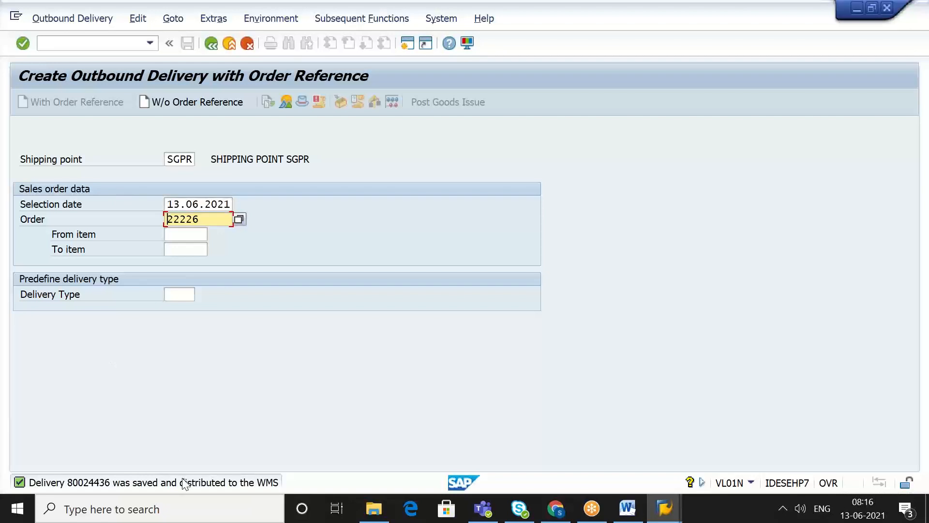
# Step: Copy the delivery's save message text from its long text and paste it below the sales order line in the Word document
pyautogui.doubleClick(184, 483)
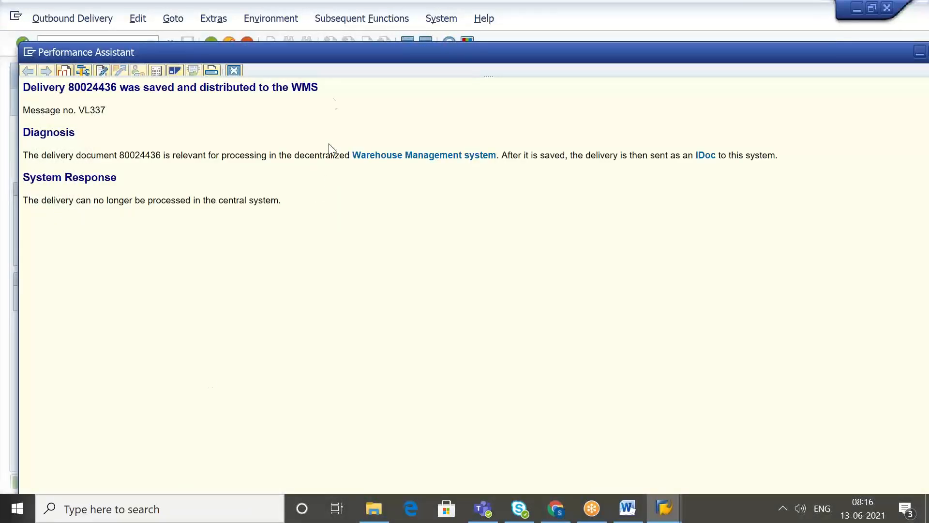
pyautogui.moveTo(335, 89); pyautogui.dragTo(48, 72)
pyautogui.hotkey('ctrl', 'c')
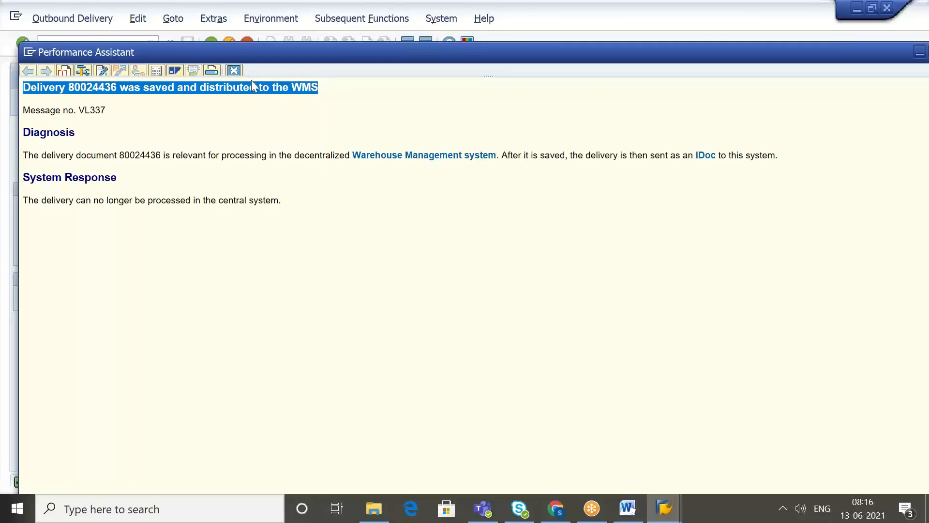
pyautogui.click(235, 70)
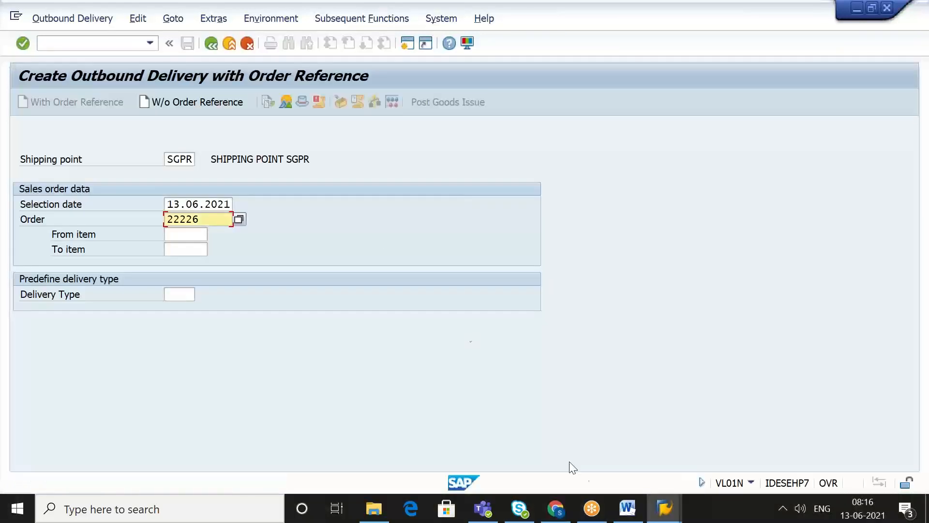
pyautogui.click(627, 508)
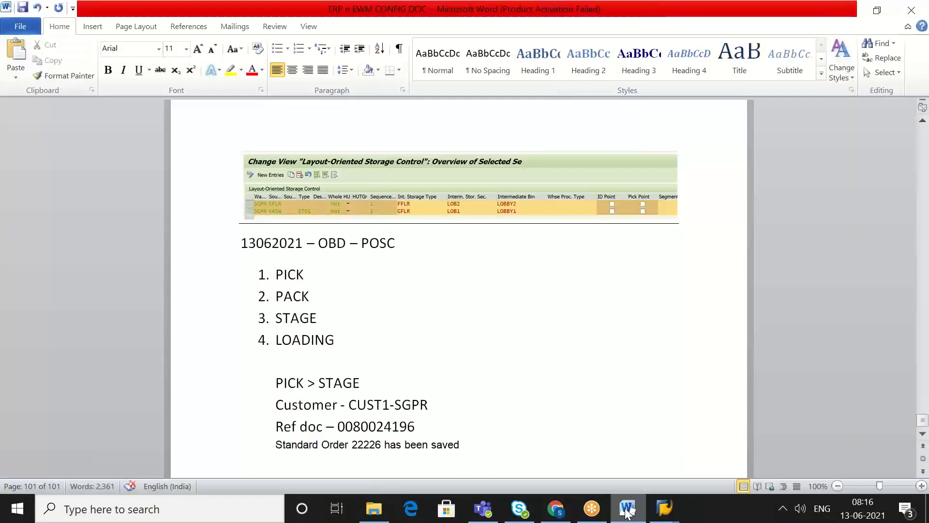
pyautogui.hotkey('ctrl', 'v')
pyautogui.press('Return')
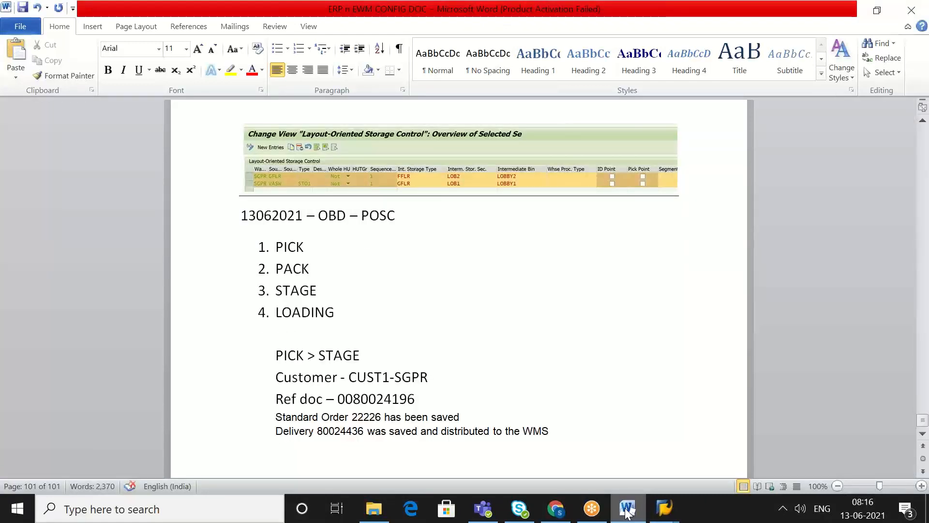
# Step: Copy the delivery number from the Word document, switch to the SAP EWM outbound delivery order session and restart /n/scwm/prdo
pyautogui.doubleClick(360, 431)
pyautogui.hotkey('ctrl', 'c')
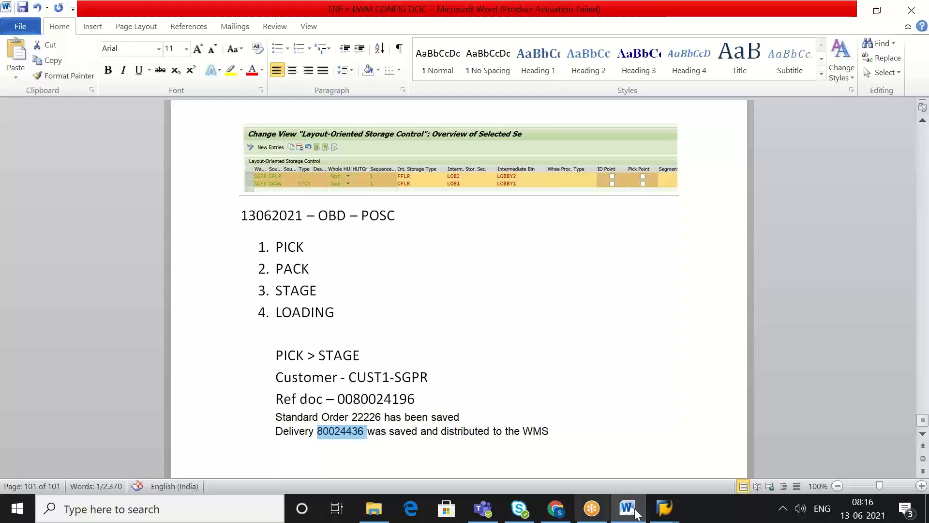
pyautogui.click(664, 505)
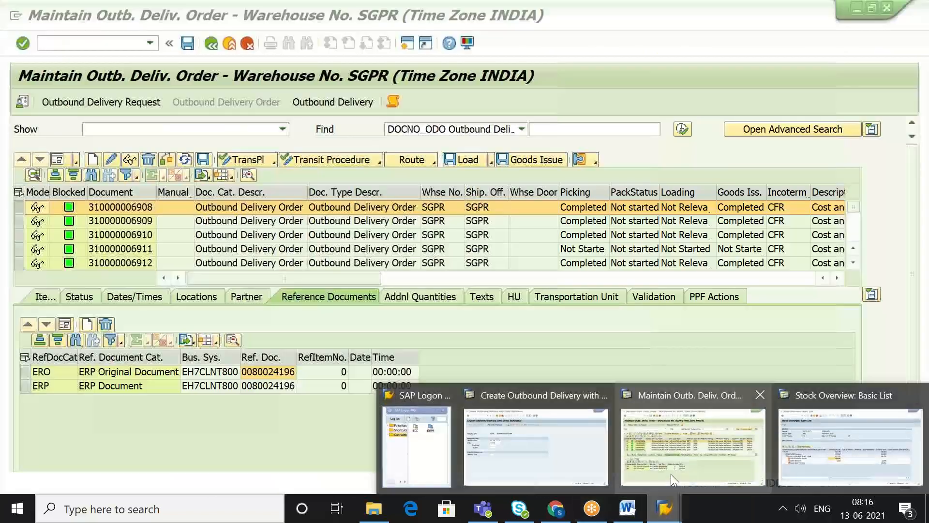
pyautogui.click(670, 474)
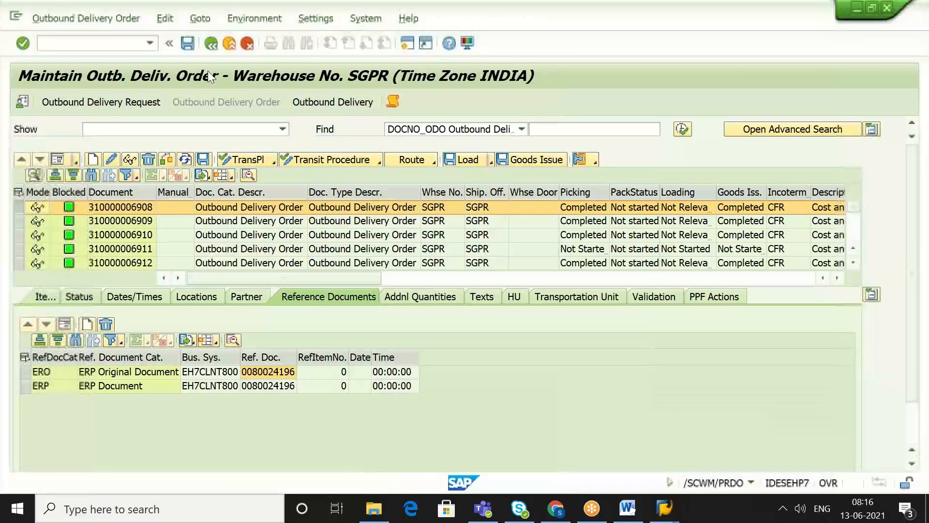
pyautogui.click(150, 42)
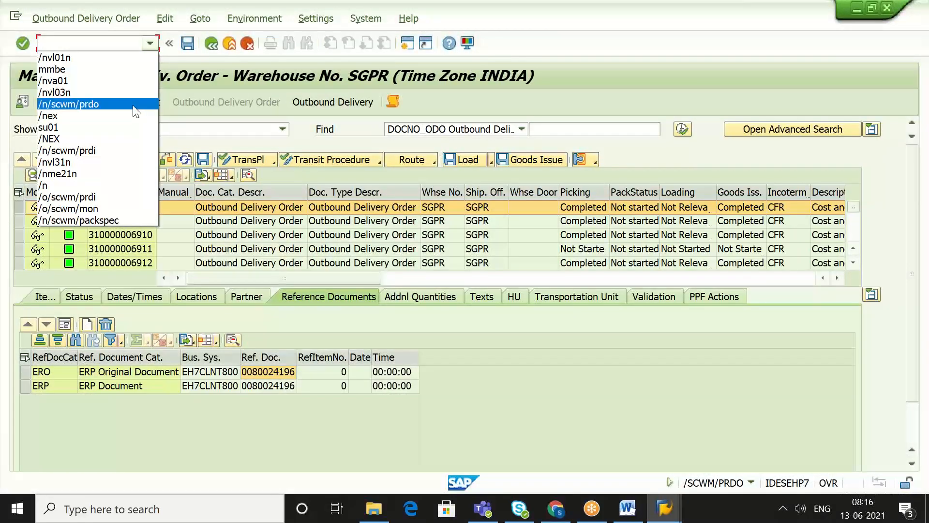
pyautogui.click(133, 104)
pyautogui.press('Return')
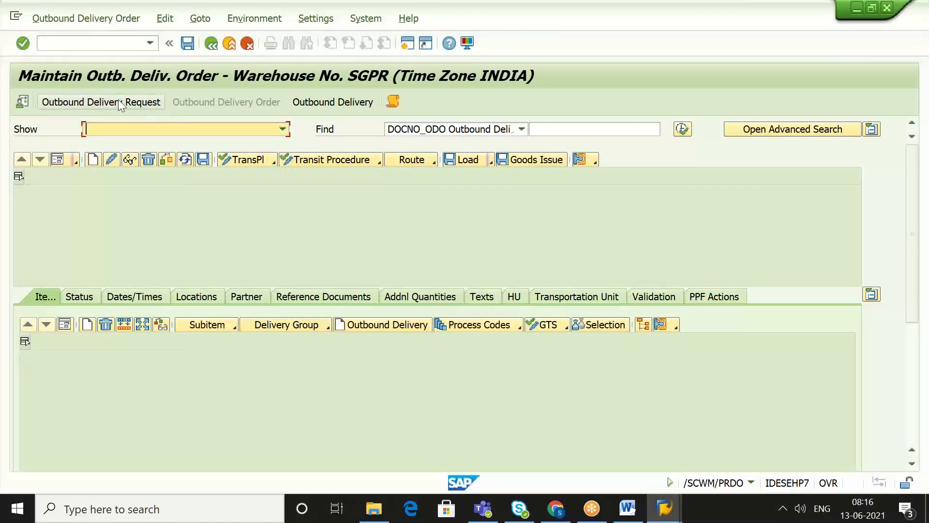
# Step: Find the outbound delivery request by the copied delivery number and go to its outbound delivery order
pyautogui.click(102, 102)
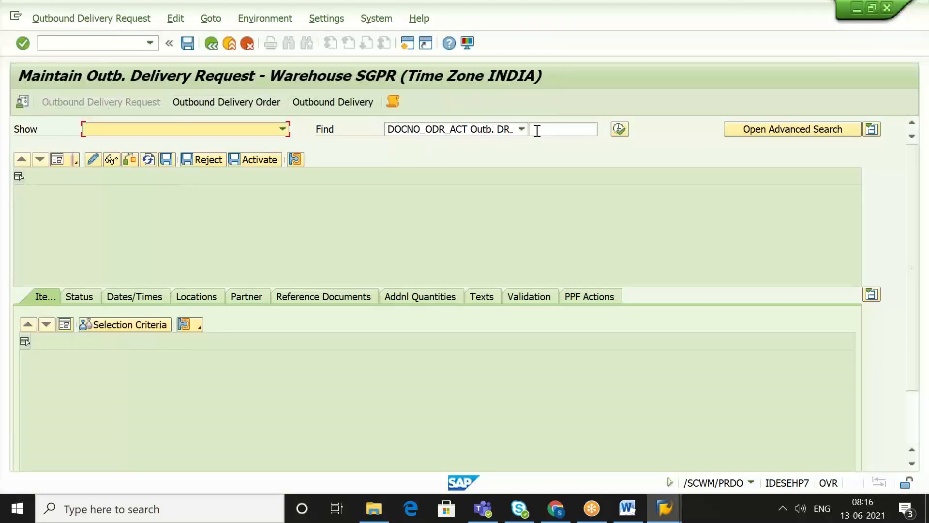
pyautogui.click(537, 131)
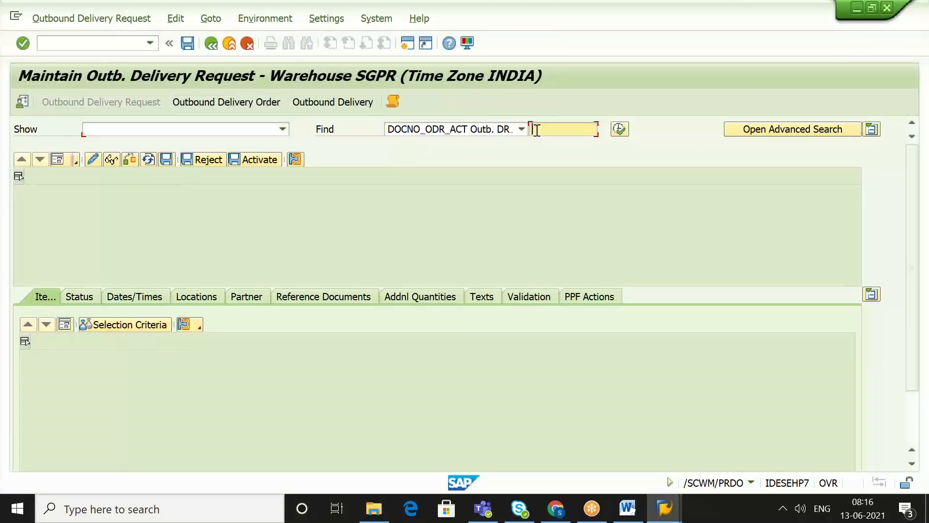
pyautogui.hotkey('ctrl', 'v')
pyautogui.click(620, 128)
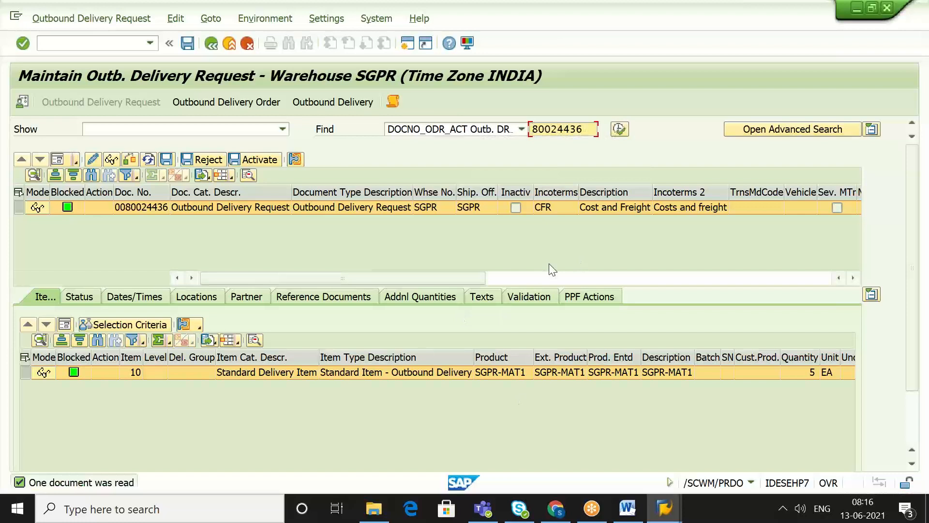
pyautogui.click(259, 103)
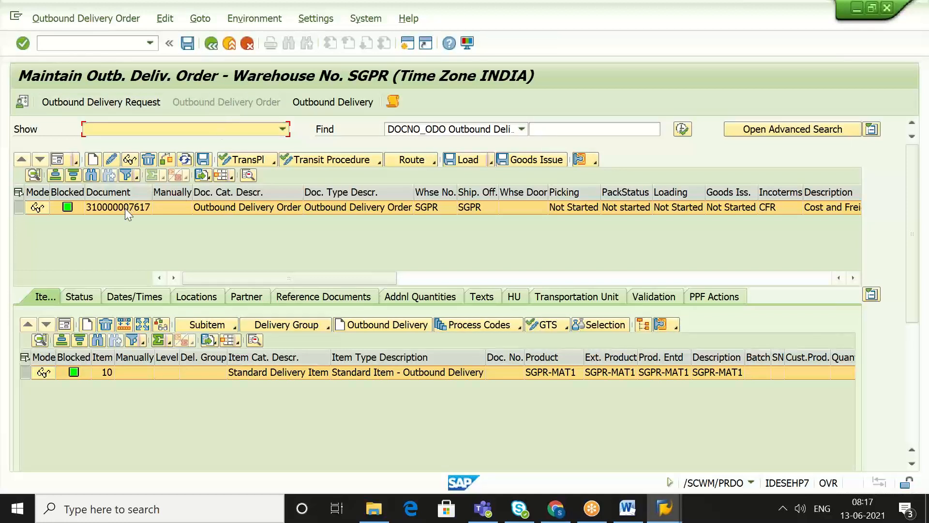
# Step: Show item 10 of the outbound delivery order in form view and examine its warehouse process type and staging bay
pyautogui.click(64, 325)
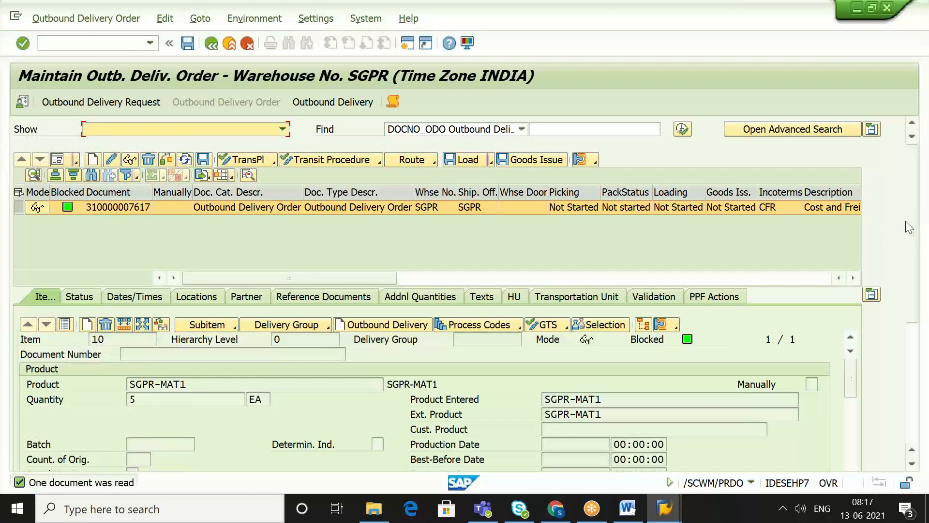
pyautogui.moveTo(912, 219); pyautogui.dragTo(921, 280)
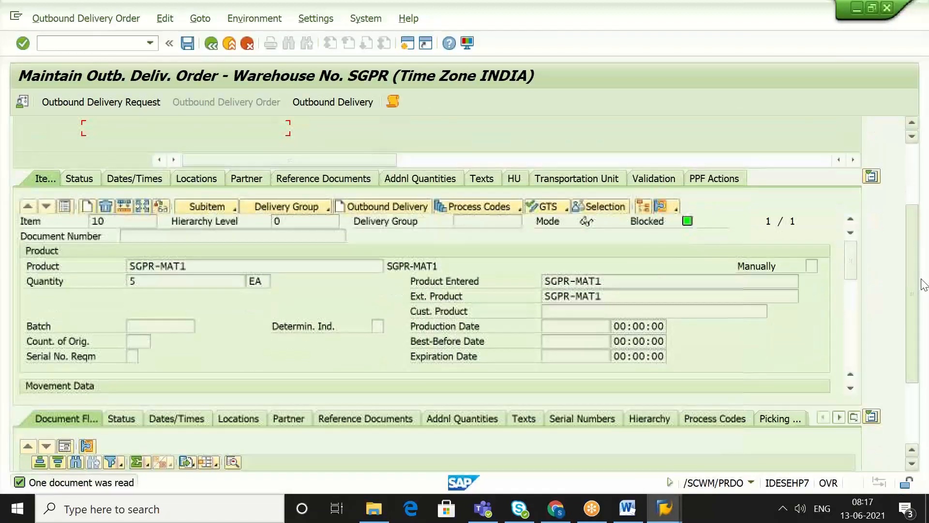
pyautogui.moveTo(850, 250); pyautogui.dragTo(854, 275)
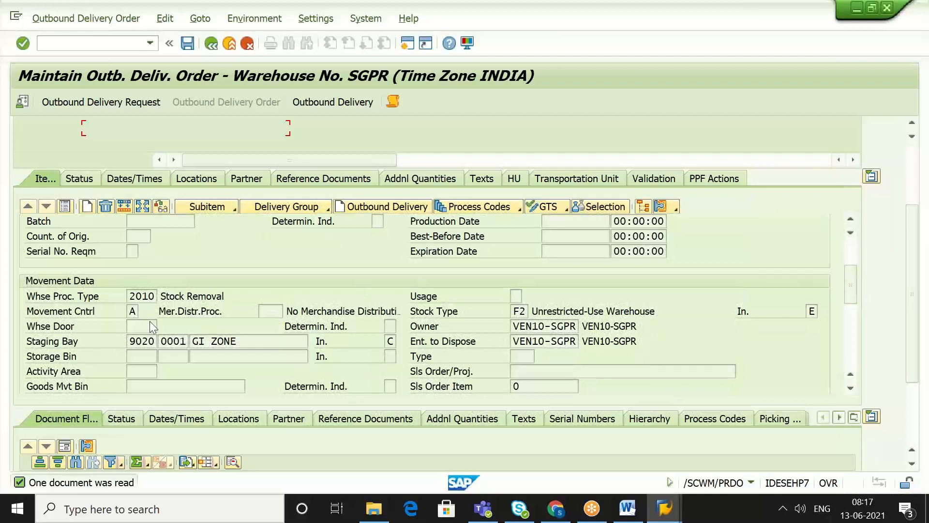
pyautogui.click(141, 295)
pyautogui.click(241, 339)
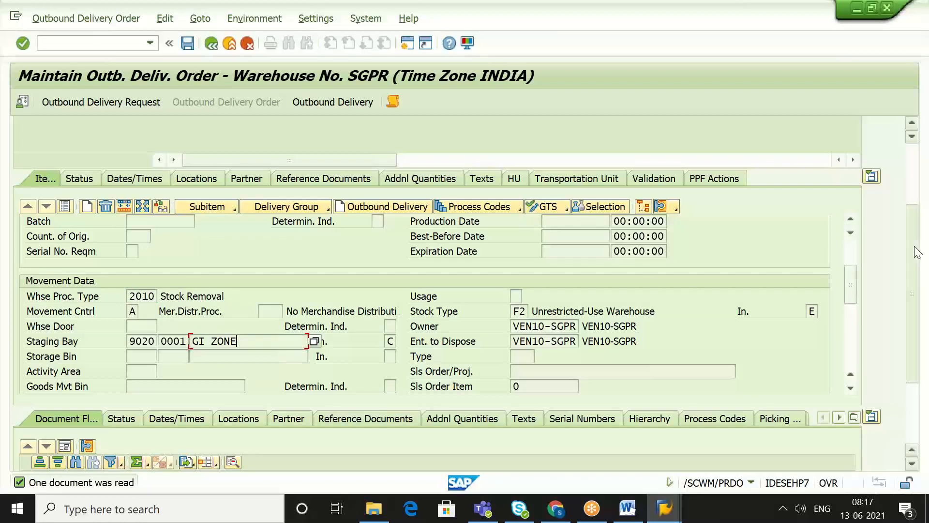
pyautogui.moveTo(914, 246); pyautogui.dragTo(908, 162)
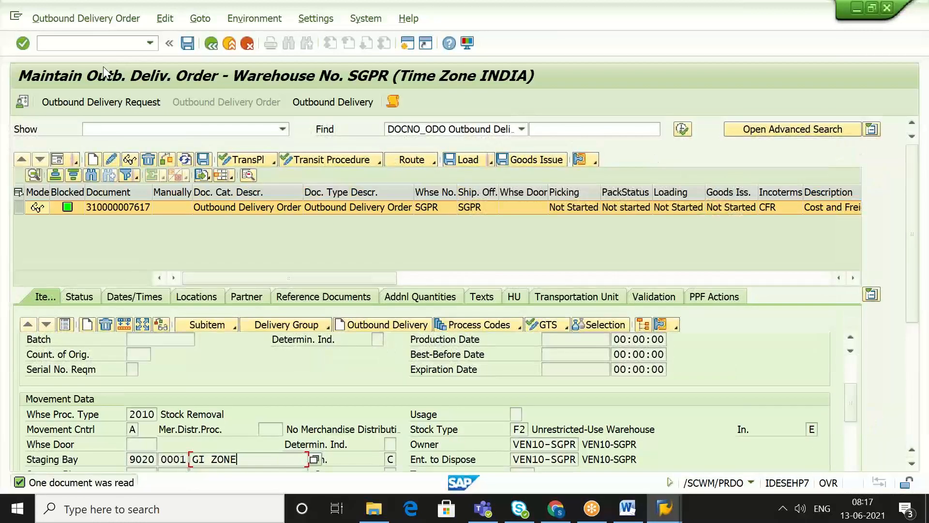
# Step: Go to the follow-on warehouse task function for the outbound delivery order and create the stock removal task for item 10 without saving
pyautogui.click(97, 19)
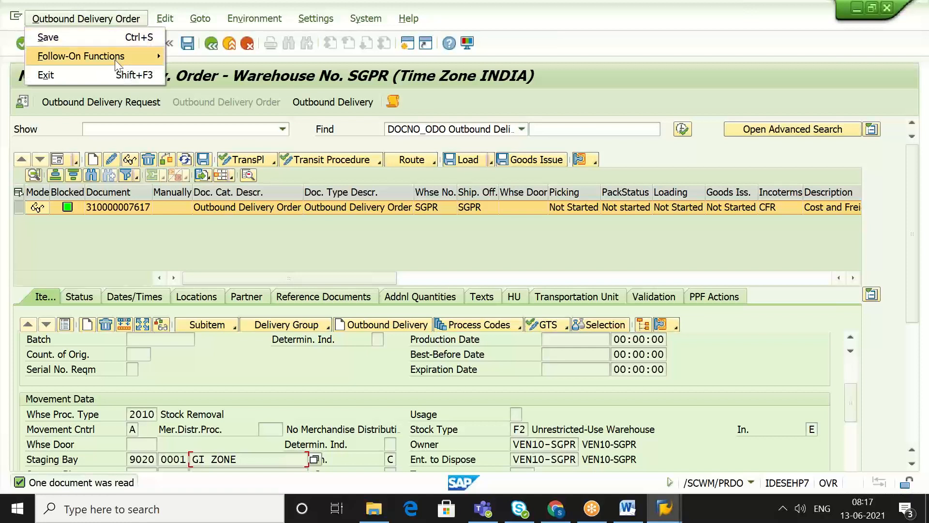
pyautogui.moveTo(116, 62)
pyautogui.click(198, 60)
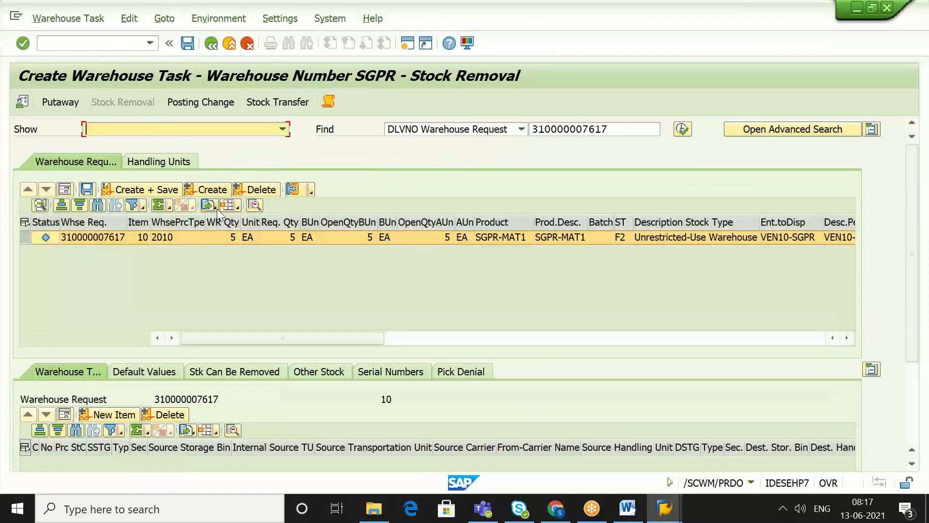
pyautogui.click(217, 191)
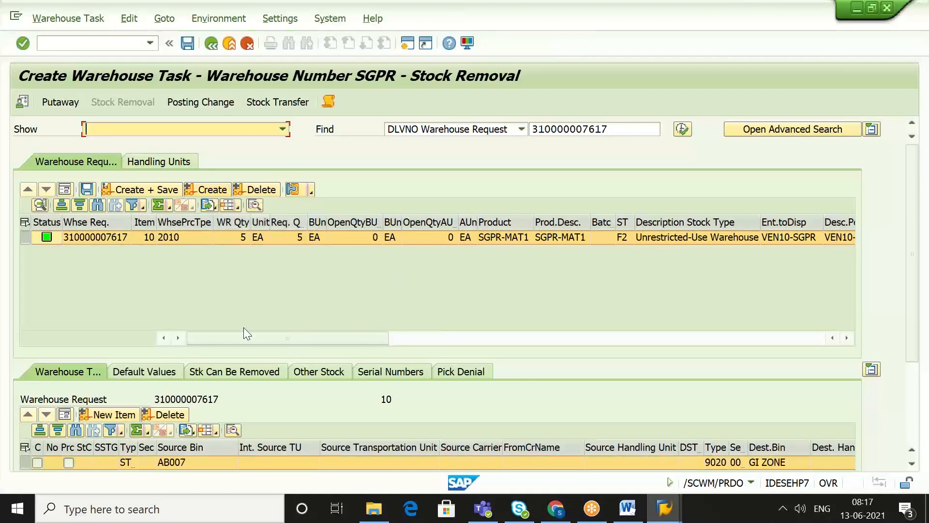
# Step: Show the new warehouse task in form view and examine its source bin and destination storage bin
pyautogui.click(68, 412)
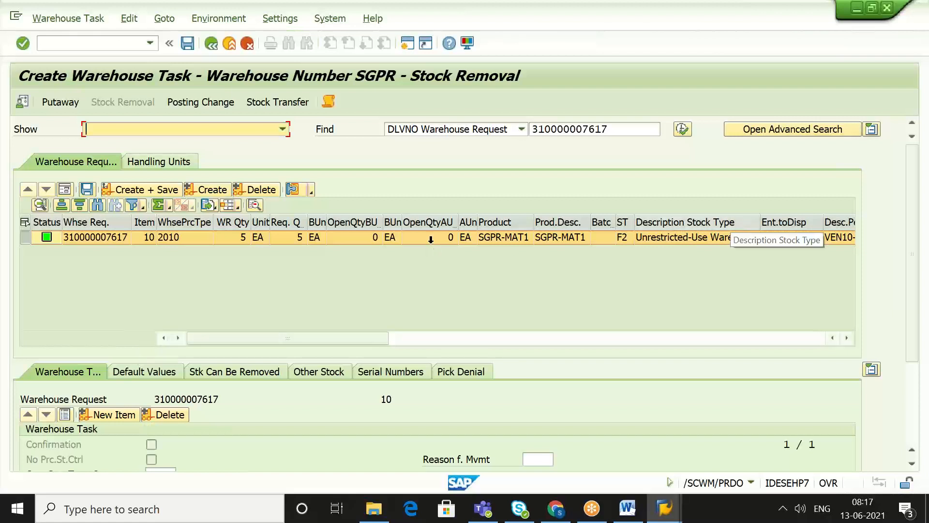
pyautogui.scroll(-3, 910, 181)
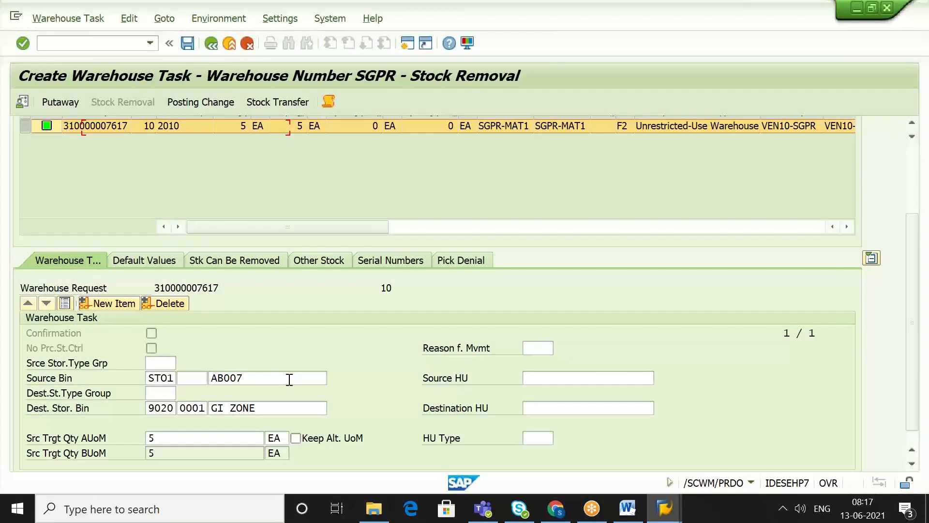
pyautogui.click(289, 378)
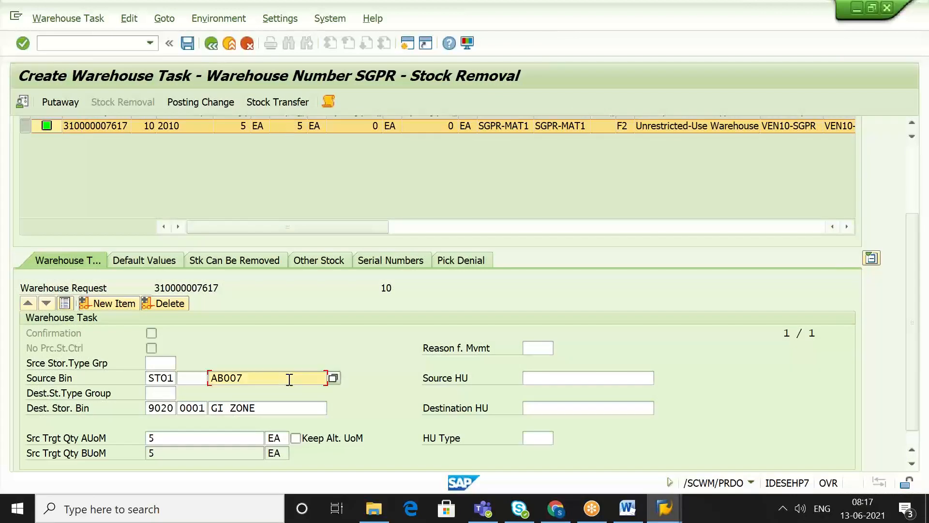
pyautogui.click(267, 409)
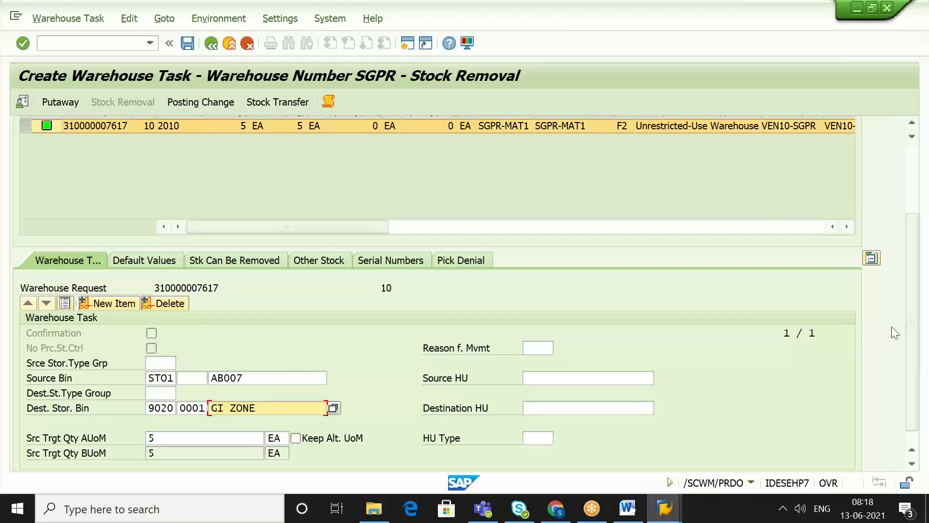
pyautogui.scroll(3, 911, 326)
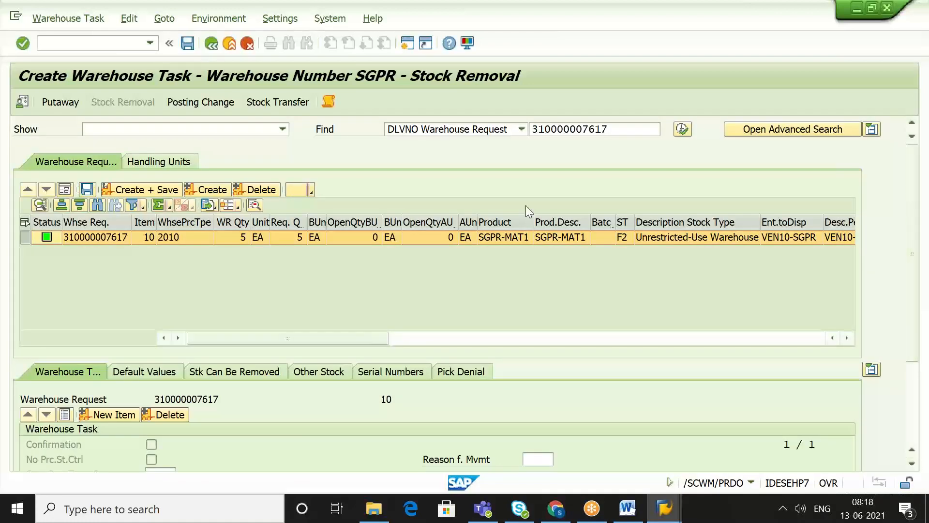
# Step: Create and save the stock removal warehouse task for item 10, and go to its confirmation
pyautogui.click(158, 189)
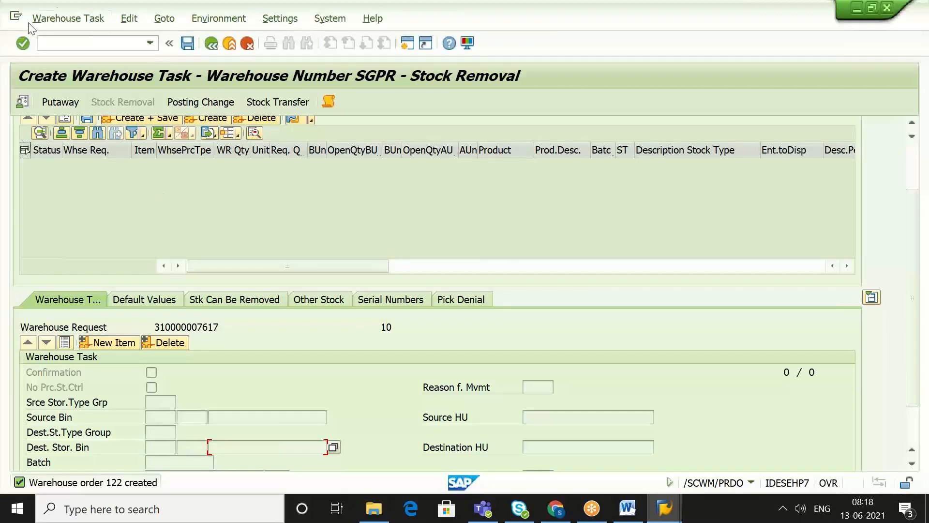
pyautogui.click(67, 19)
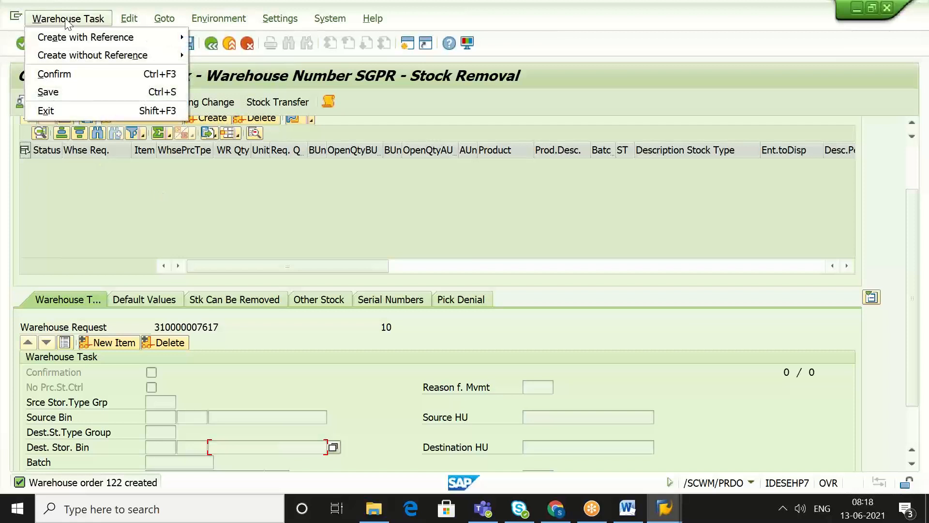
pyautogui.click(80, 73)
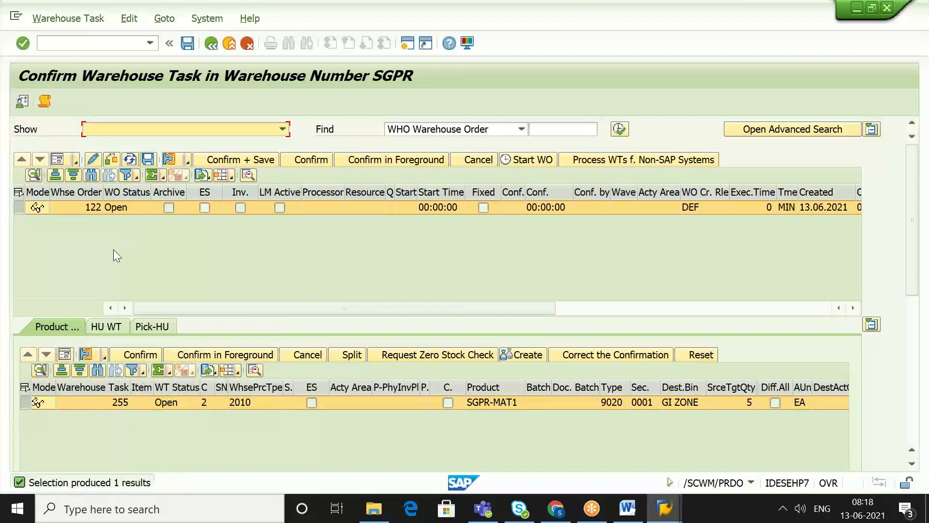
# Step: Show the warehouse order and its product warehouse task in form view, and examine the source bin and destination storage bin
pyautogui.click(57, 160)
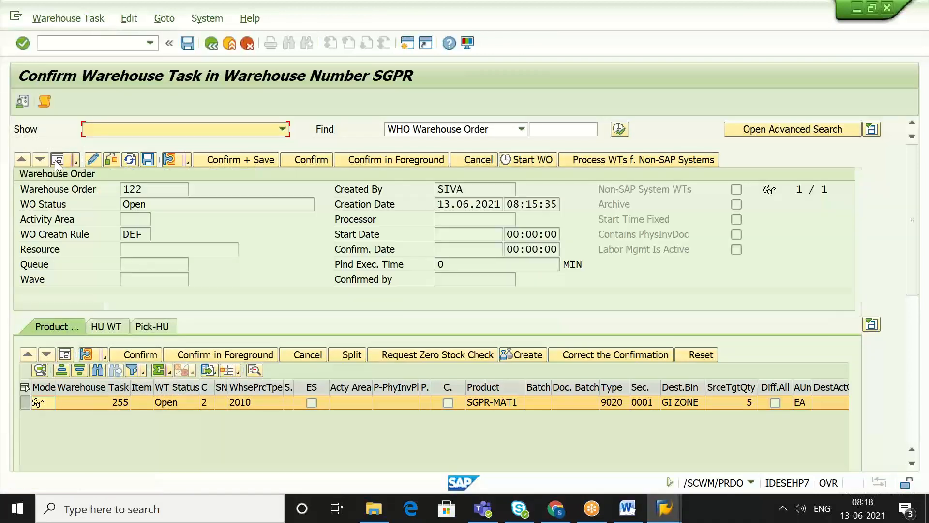
pyautogui.click(169, 192)
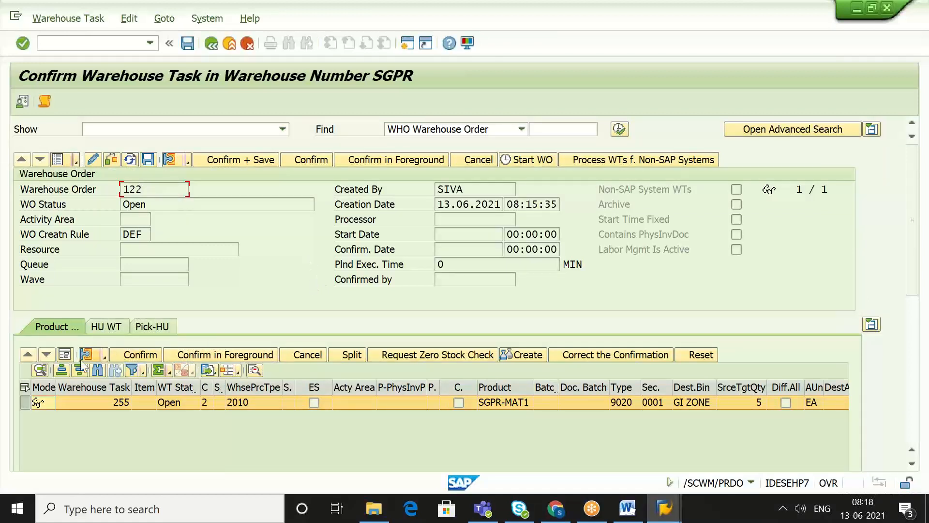
pyautogui.click(65, 354)
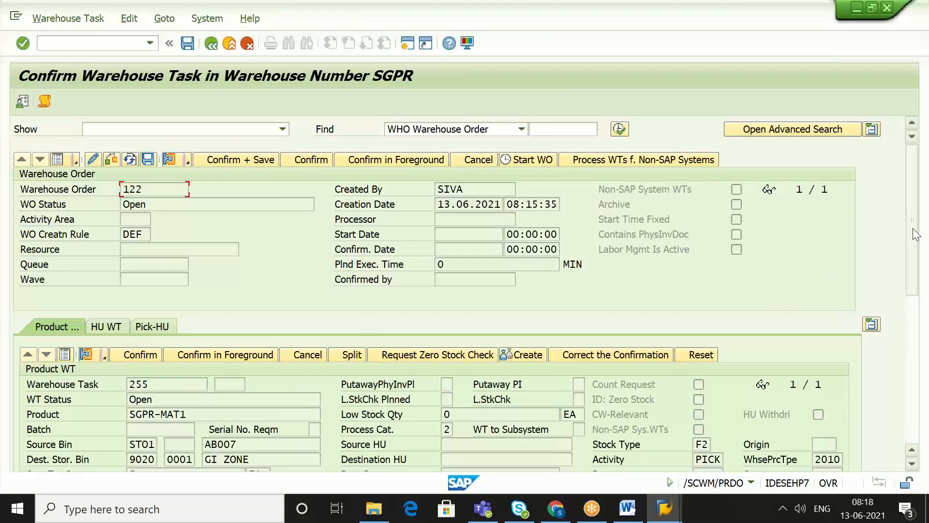
pyautogui.moveTo(913, 230); pyautogui.dragTo(923, 294)
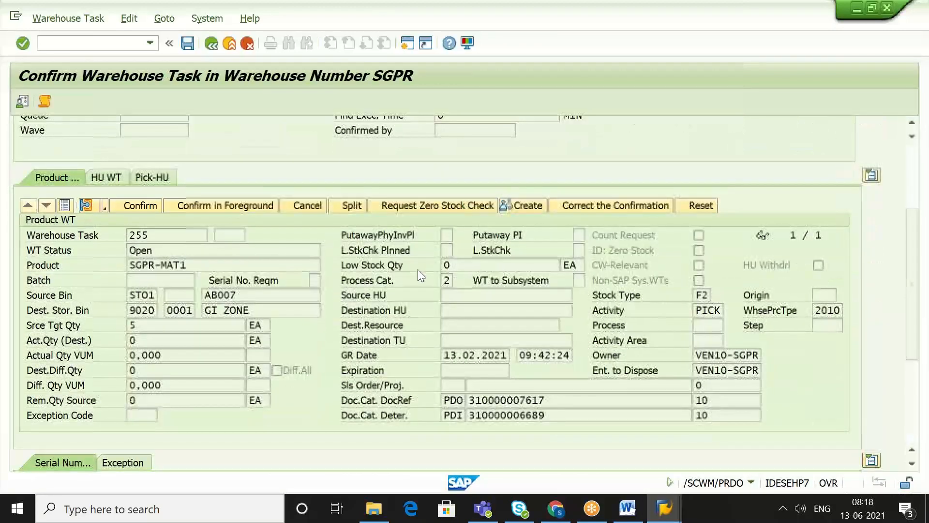
pyautogui.click(269, 291)
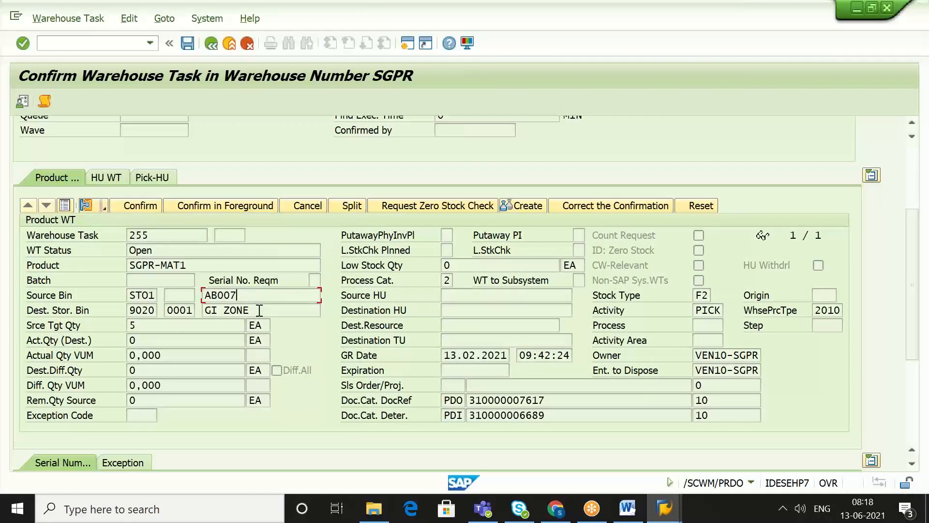
pyautogui.click(259, 310)
# Step: Confirm the product warehouse task in the background, save the confirmation and return to the outbound delivery order
pyautogui.click(137, 208)
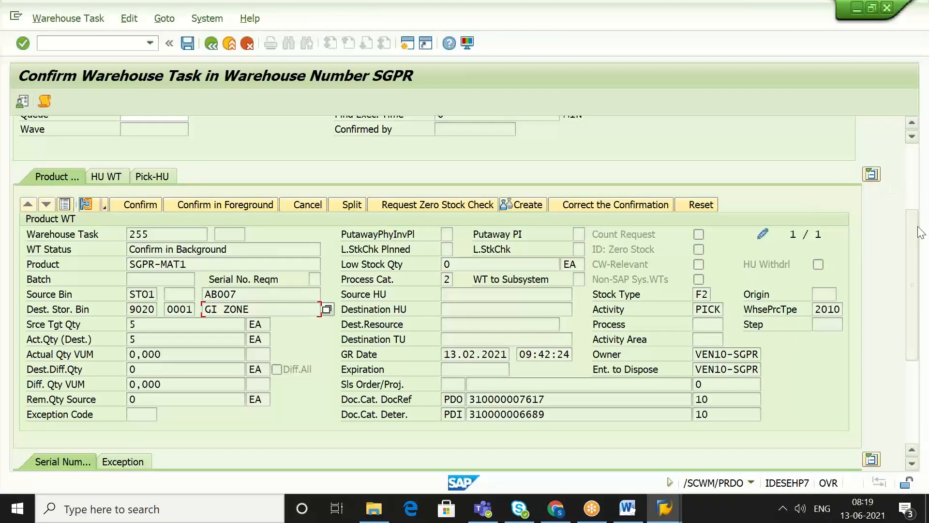
pyautogui.moveTo(914, 233); pyautogui.dragTo(913, 146)
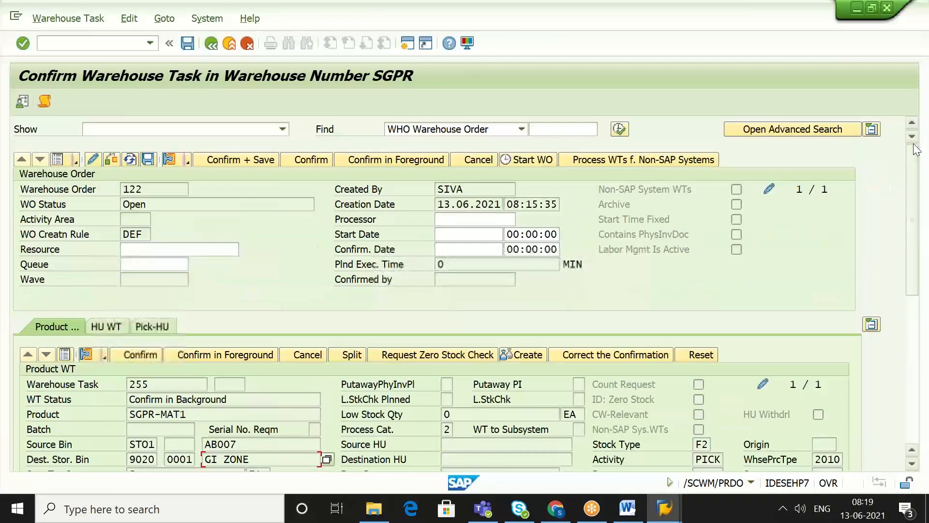
pyautogui.click(244, 158)
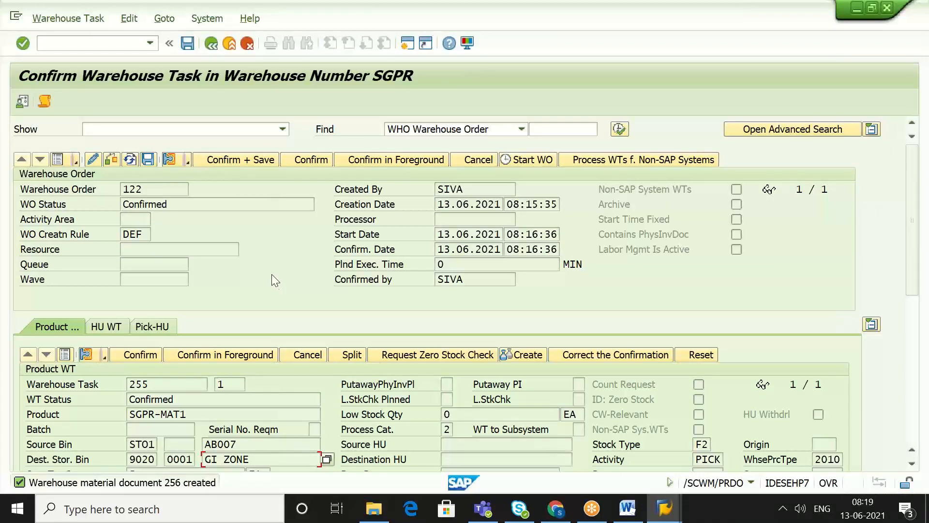
pyautogui.click(211, 43)
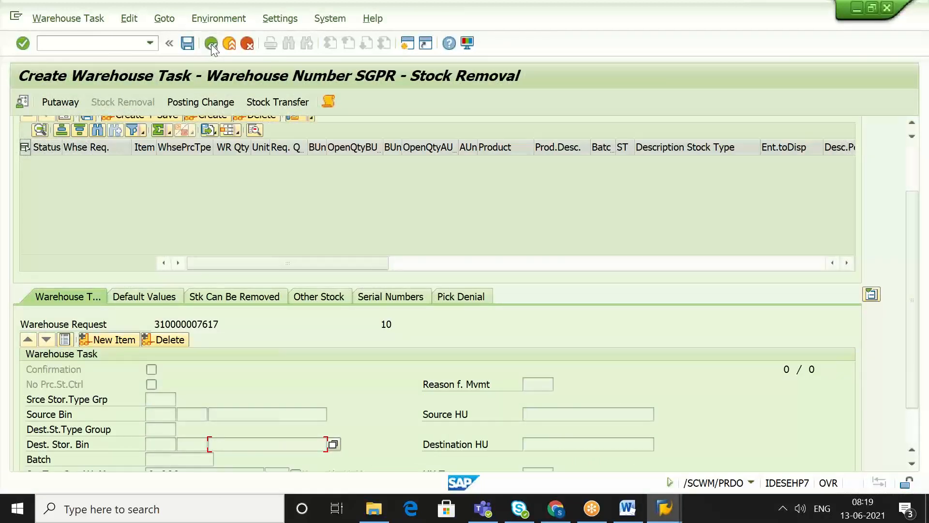
pyautogui.click(211, 44)
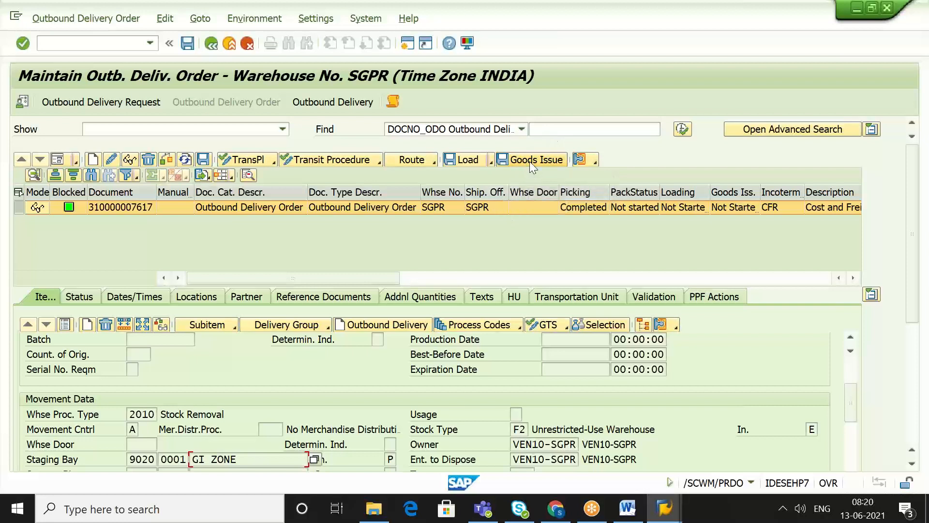
# Step: Try to go through the outbound delivery request, found by the latest delivery number, to its outbound delivery order
pyautogui.click(335, 101)
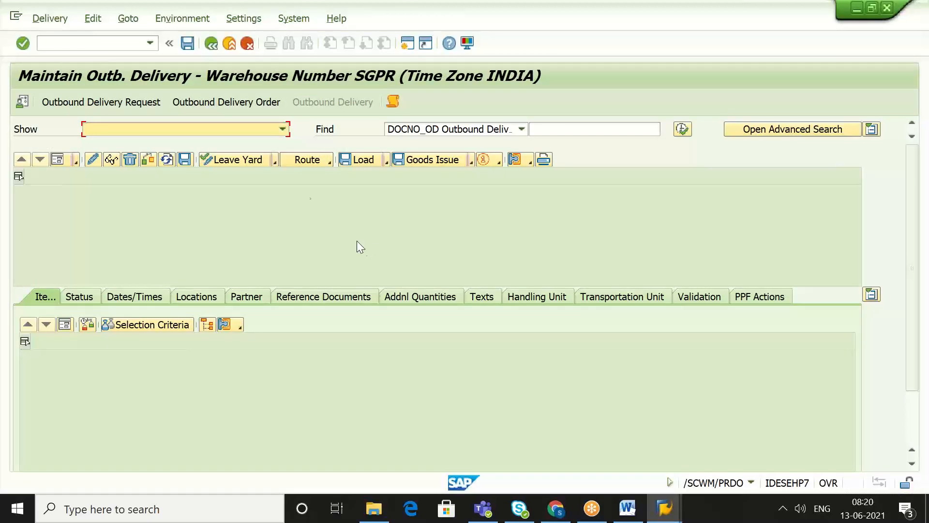
pyautogui.click(246, 99)
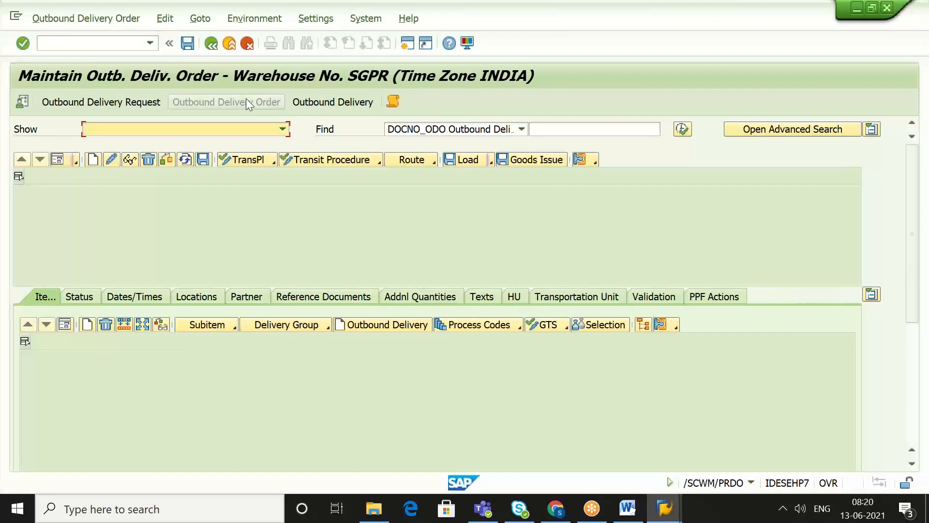
pyautogui.click(158, 103)
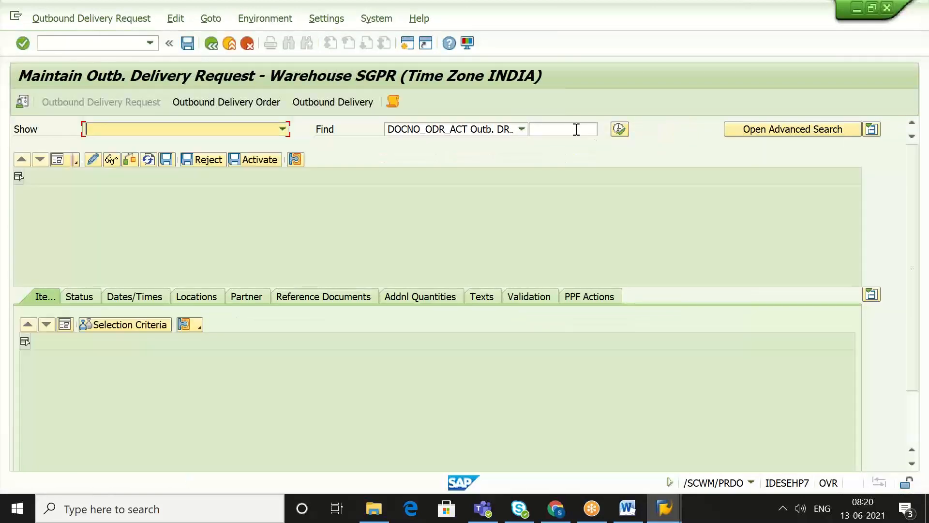
pyautogui.click(576, 129)
pyautogui.press('Escape')
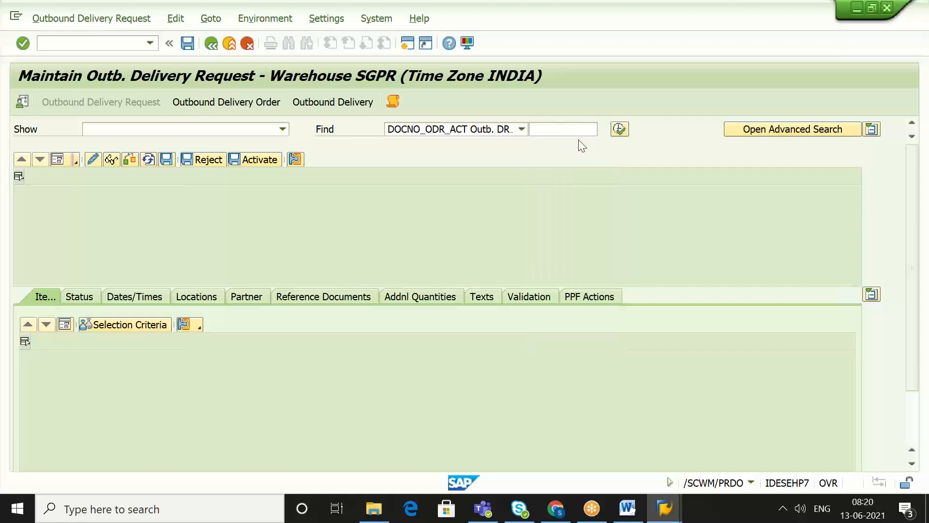
pyautogui.click(574, 129)
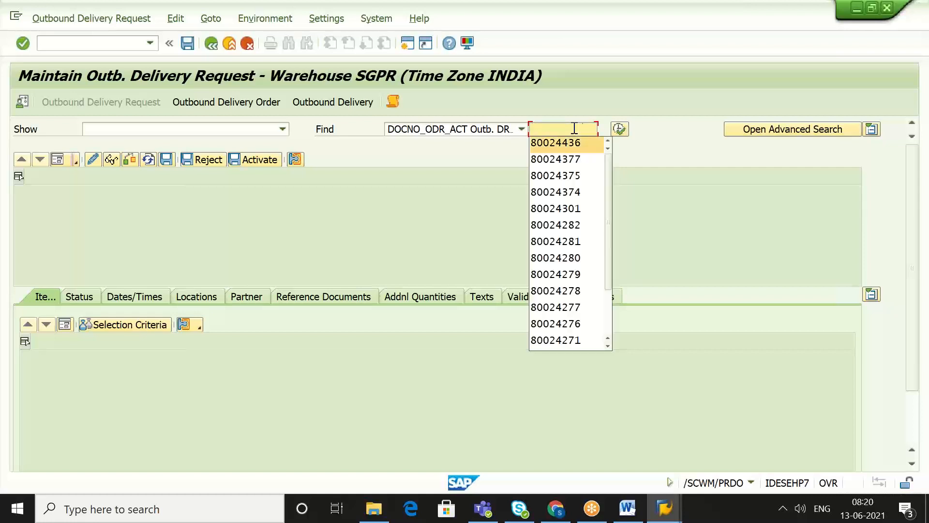
pyautogui.click(578, 141)
pyautogui.click(619, 129)
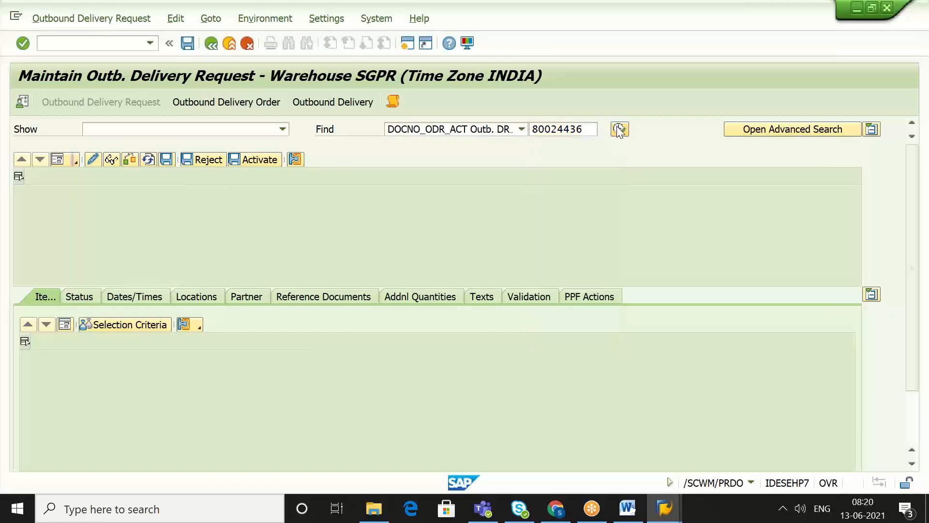
pyautogui.click(268, 102)
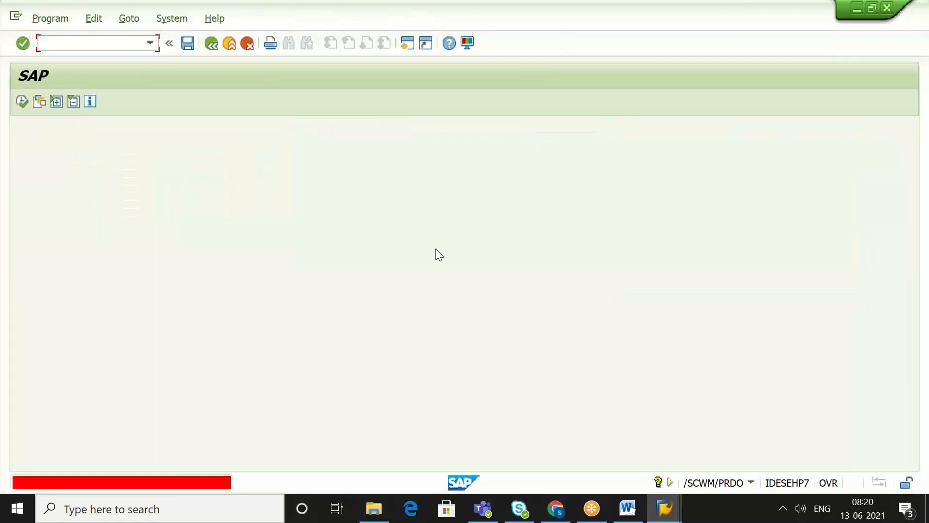
# Step: Restart outbound delivery order maintenance with the transaction /n/scwm/prdo
pyautogui.click(150, 43)
pyautogui.click(145, 56)
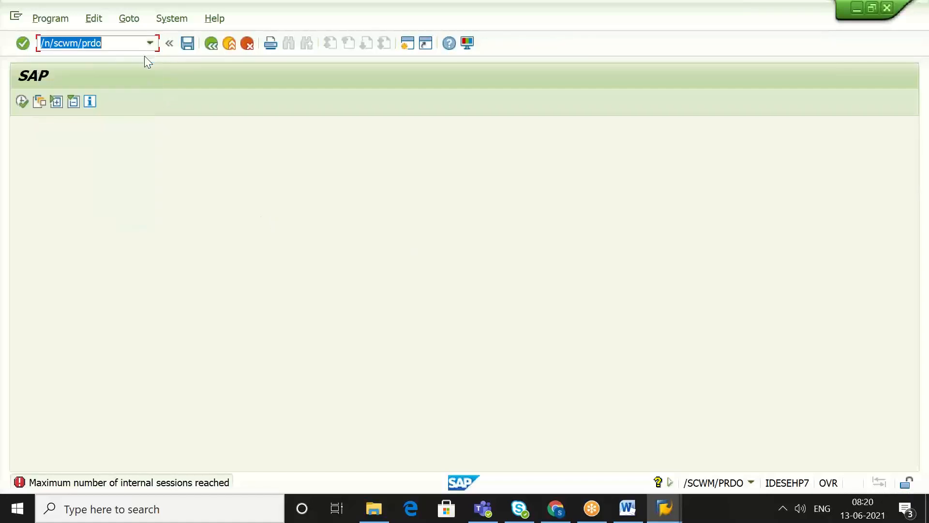
pyautogui.press('Return')
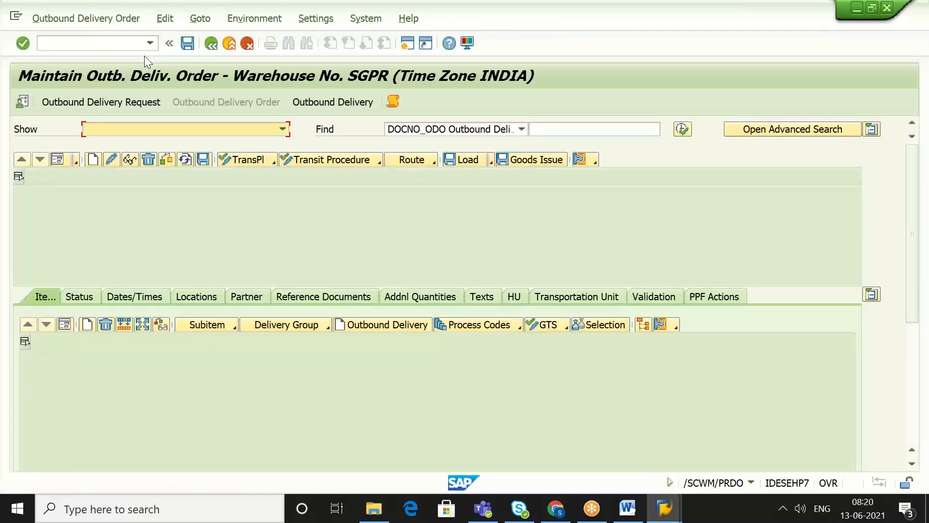
# Step: Find the outbound delivery request by the most recently used delivery number and go to its outbound delivery order
pyautogui.click(139, 102)
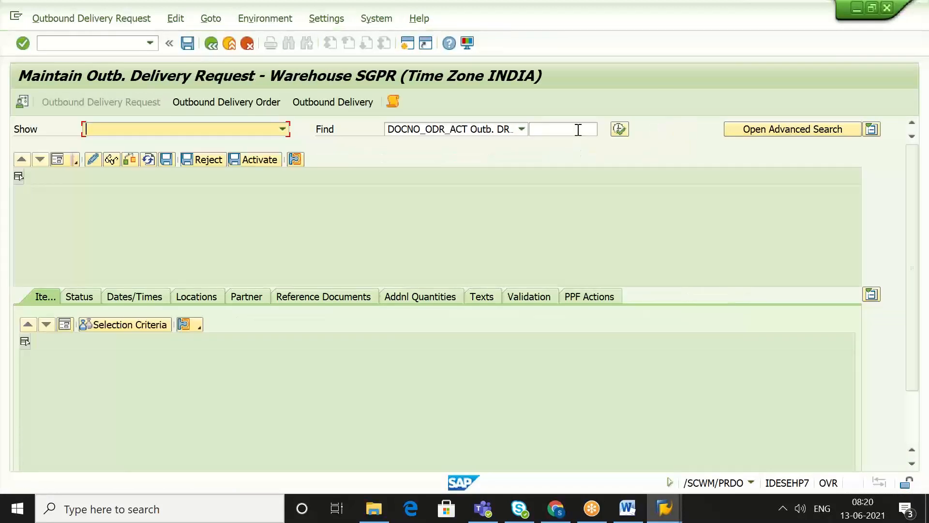
pyautogui.click(578, 130)
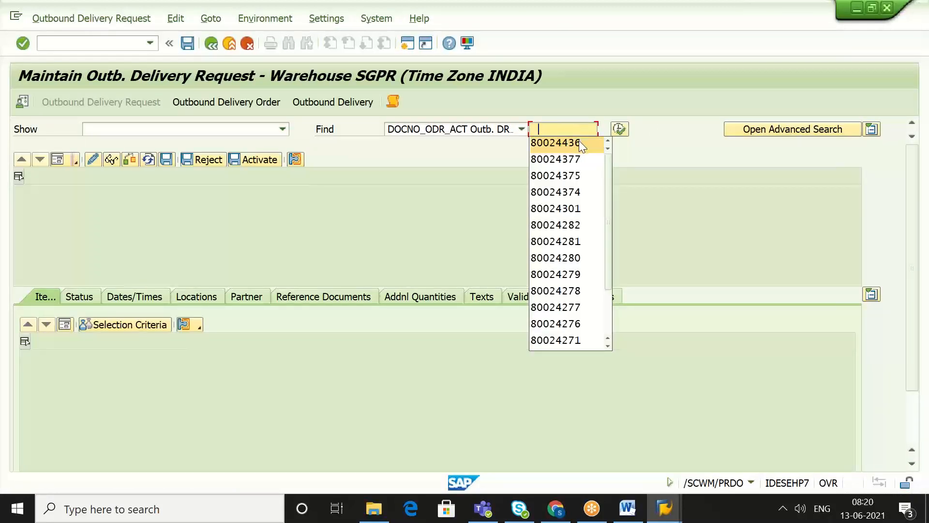
pyautogui.click(579, 144)
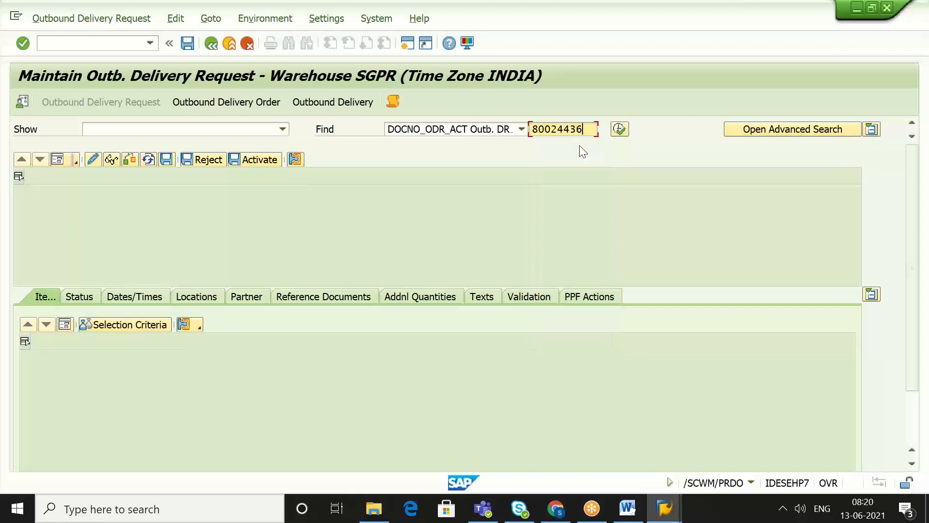
pyautogui.click(620, 129)
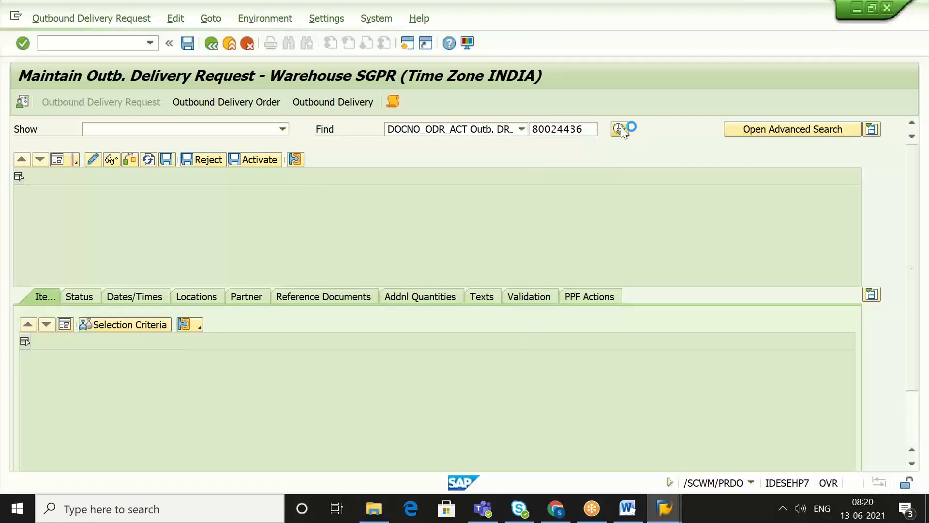
pyautogui.click(251, 102)
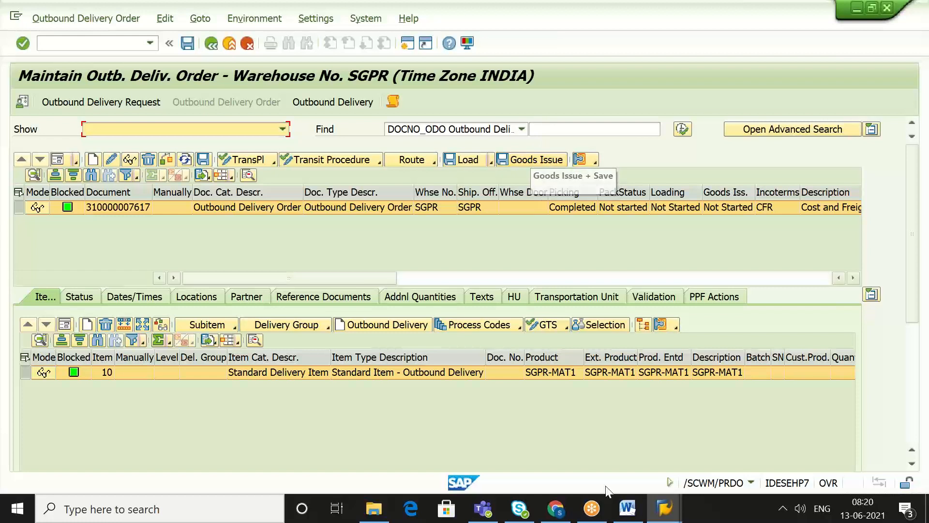
# Step: Switch to the ECC outbound delivery session and display the created outbound delivery
pyautogui.moveTo(673, 511)
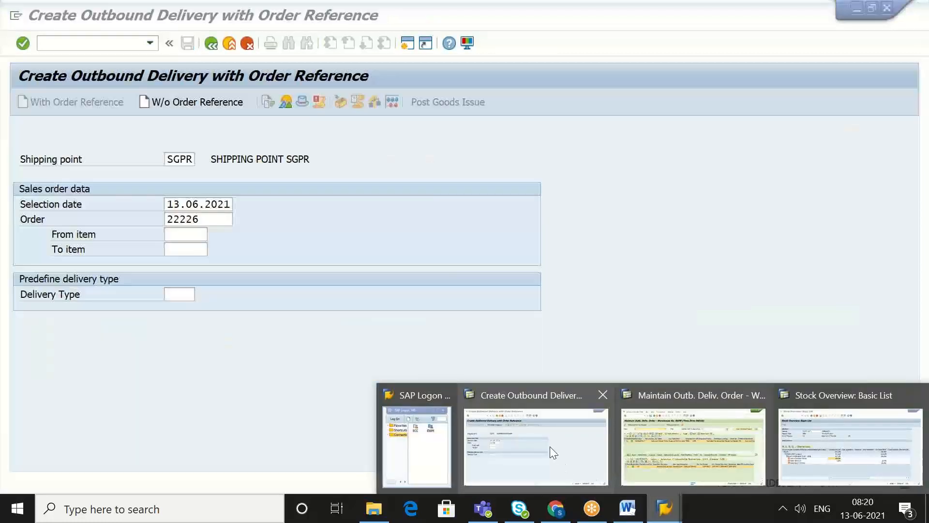
pyautogui.click(550, 446)
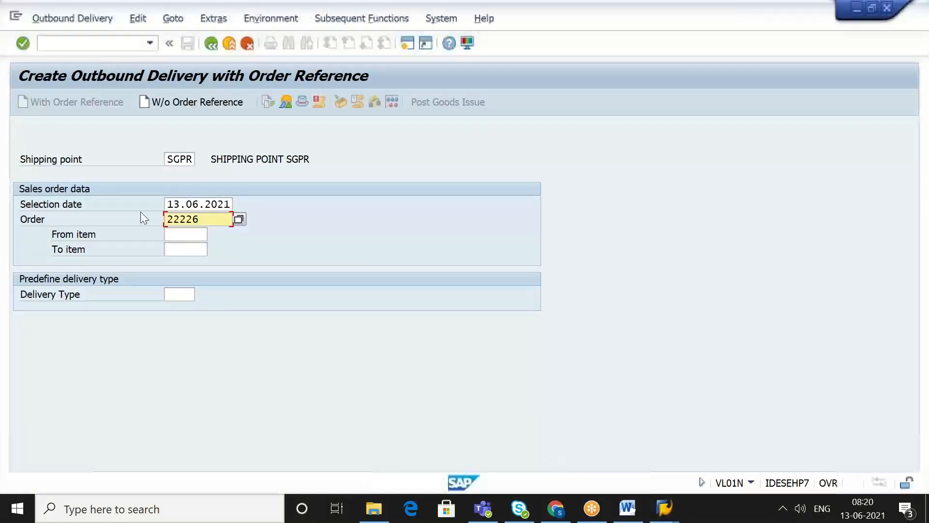
pyautogui.click(72, 19)
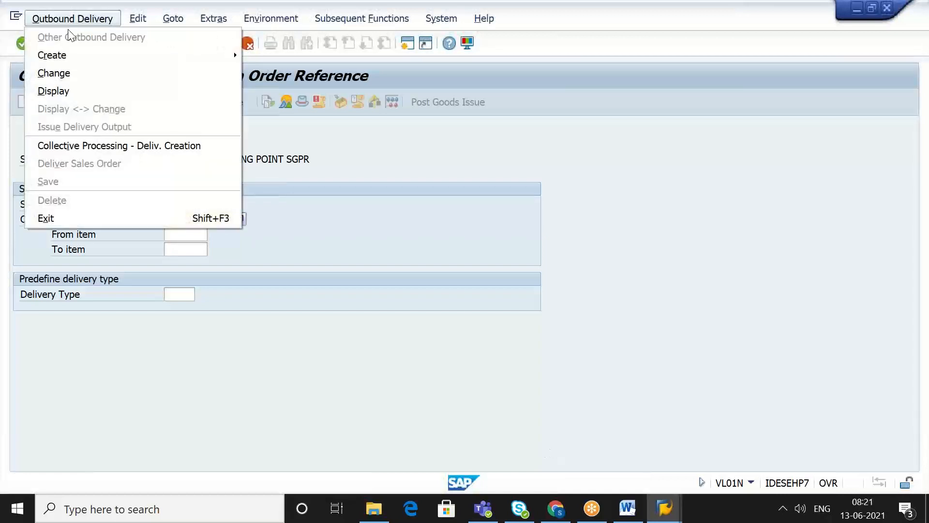
pyautogui.click(71, 91)
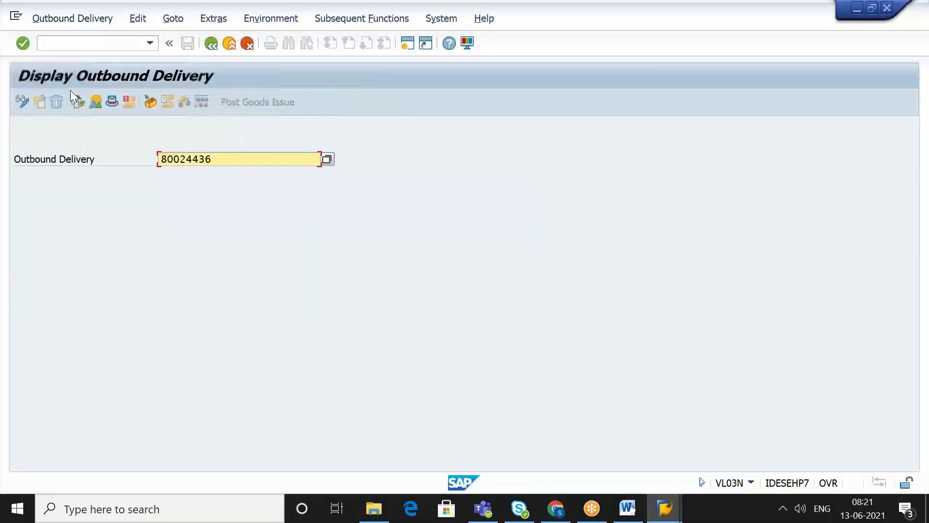
pyautogui.press('Return')
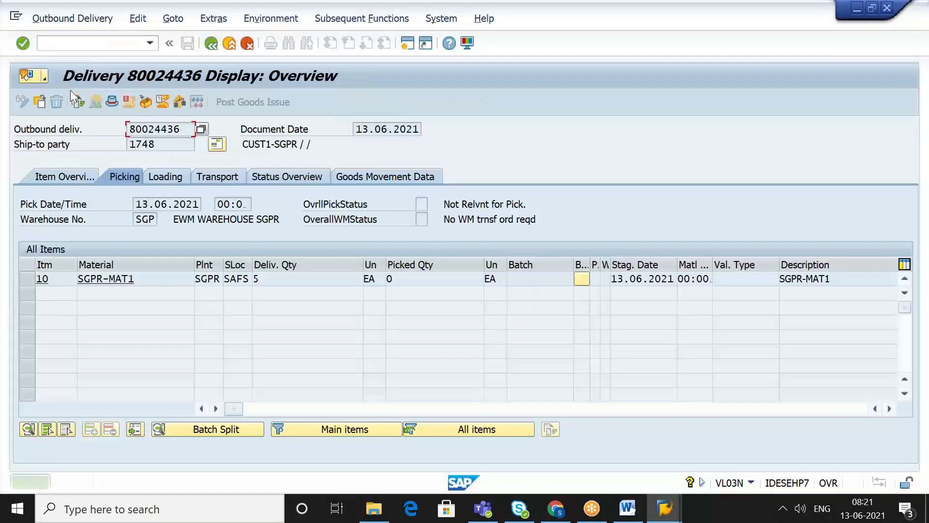
# Step: Examine the delivery's total goods movement status in its goods movement data and its overall and item statuses in the status overview
pyautogui.click(366, 177)
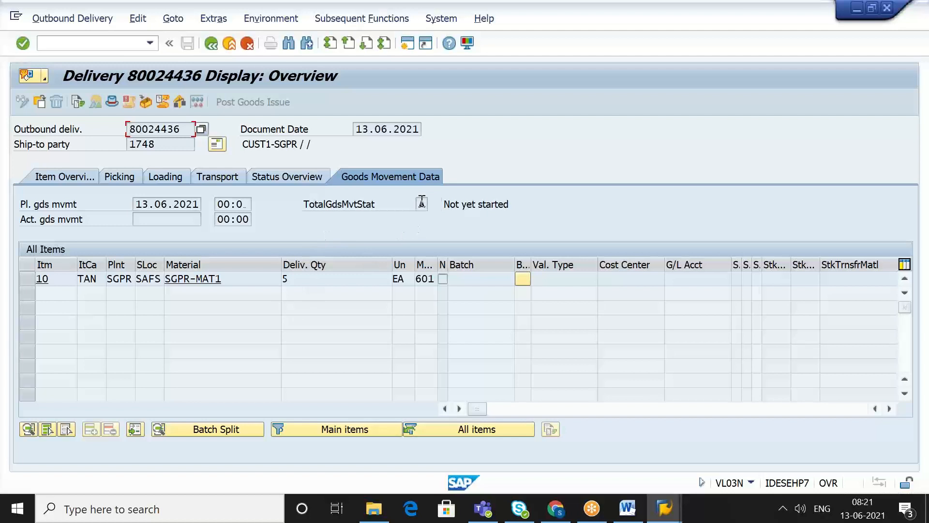
pyautogui.click(422, 205)
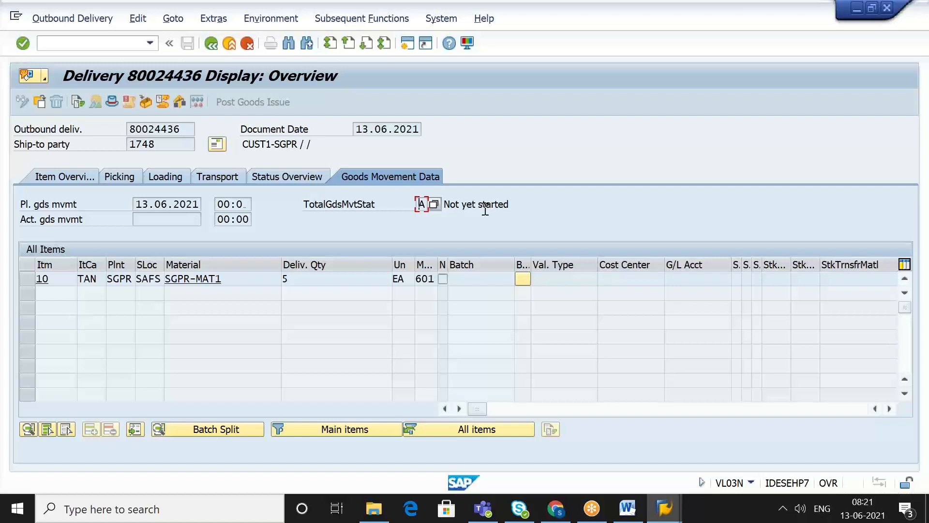
pyautogui.click(306, 176)
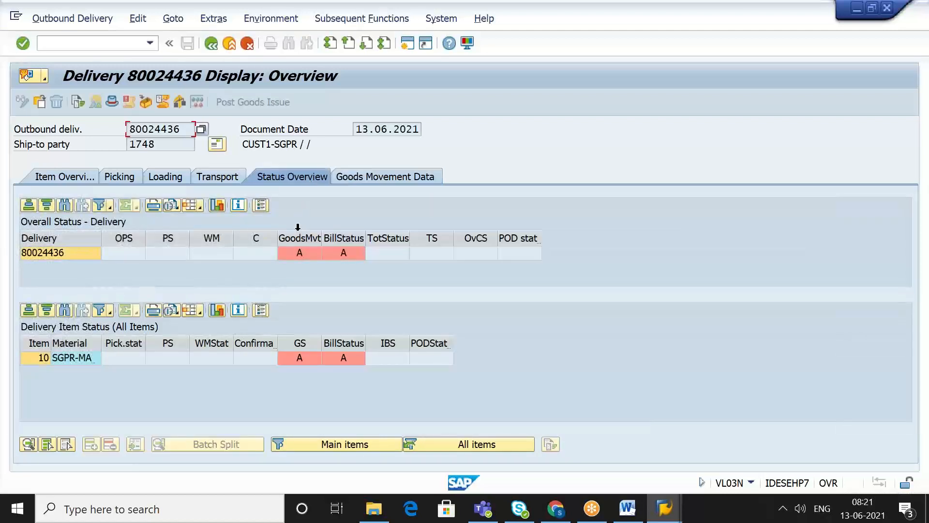
# Step: Switch to the EWM outbound delivery order session and post goods issue for the order
pyautogui.click(300, 238)
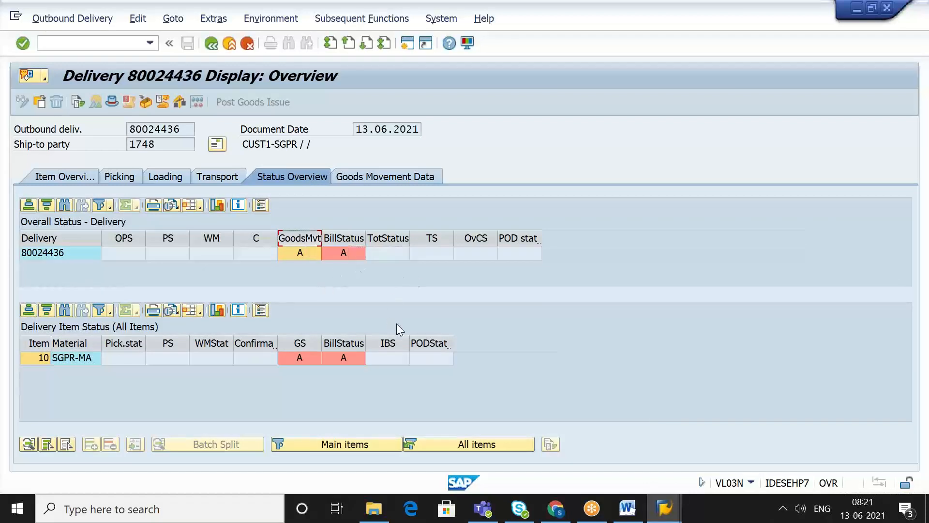
pyautogui.moveTo(665, 514)
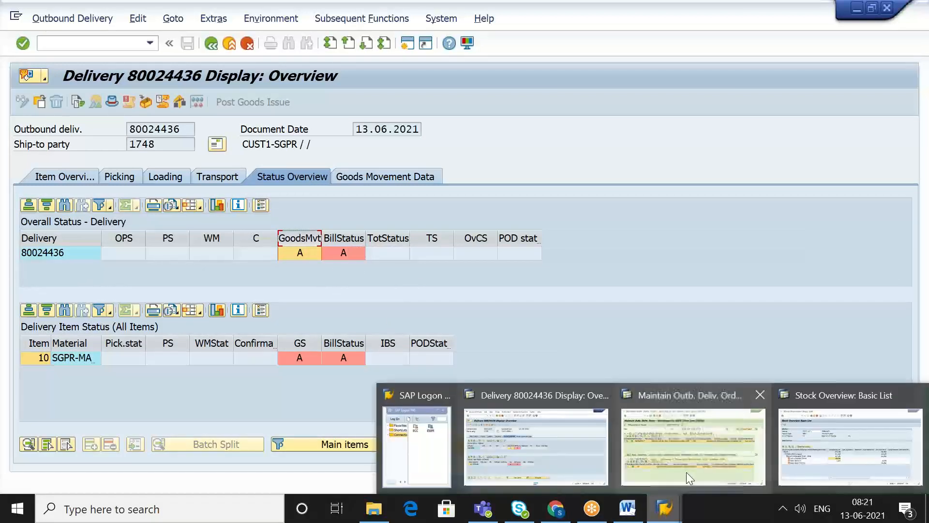
pyautogui.click(686, 472)
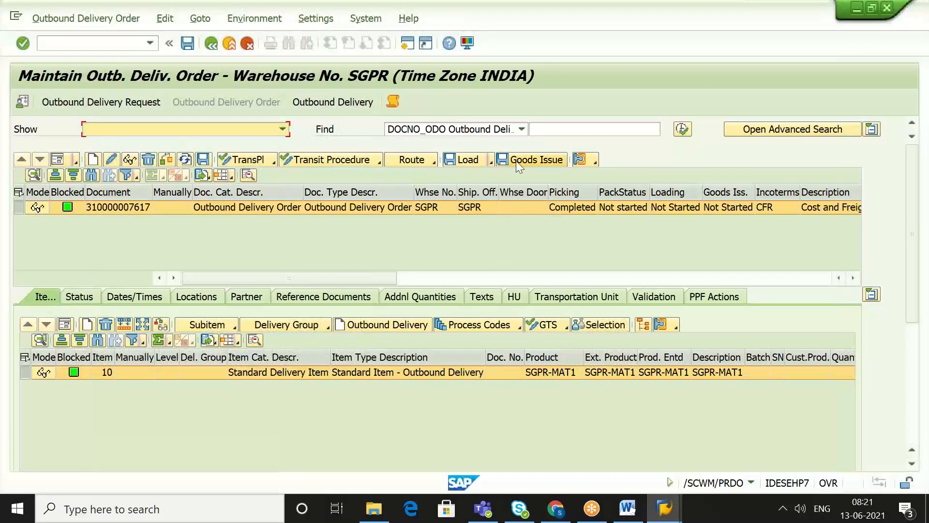
pyautogui.click(531, 160)
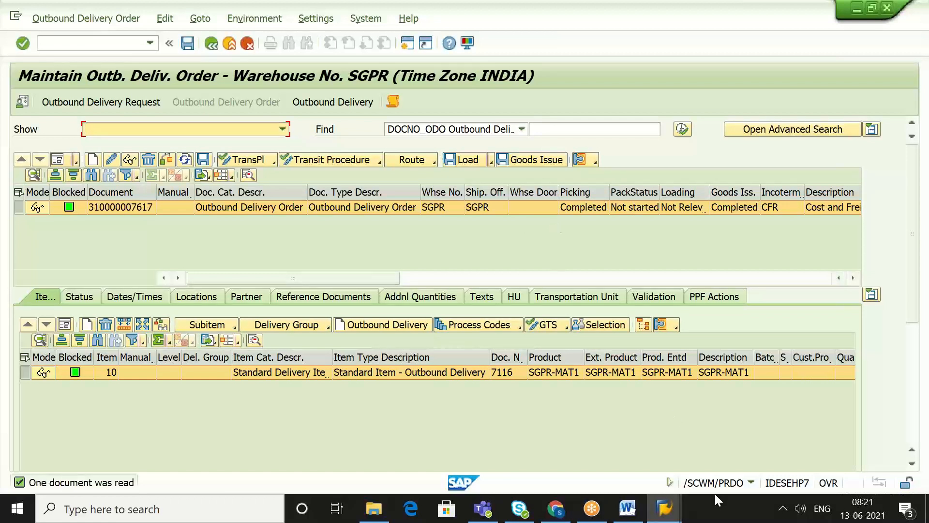
# Step: Redisplay the outbound delivery in the ECC session and check its goods movement data and status overview
pyautogui.moveTo(666, 508)
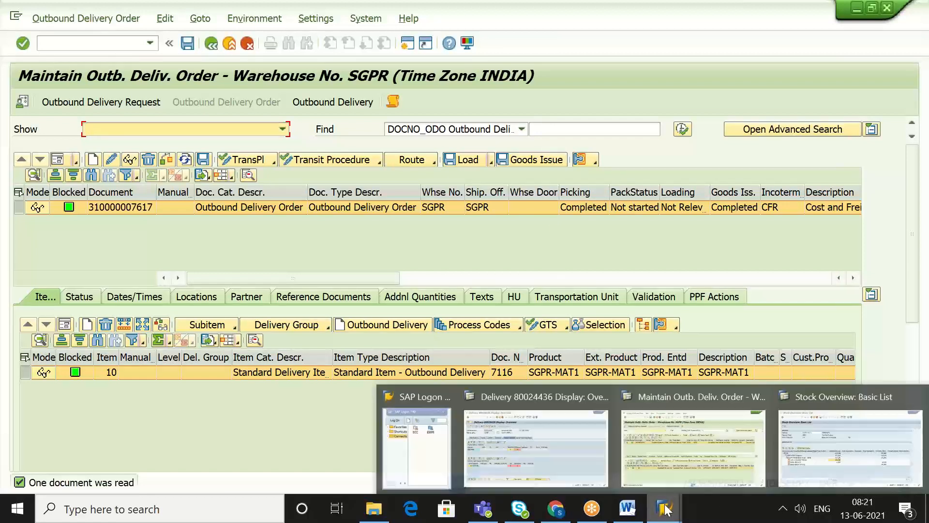
pyautogui.click(574, 456)
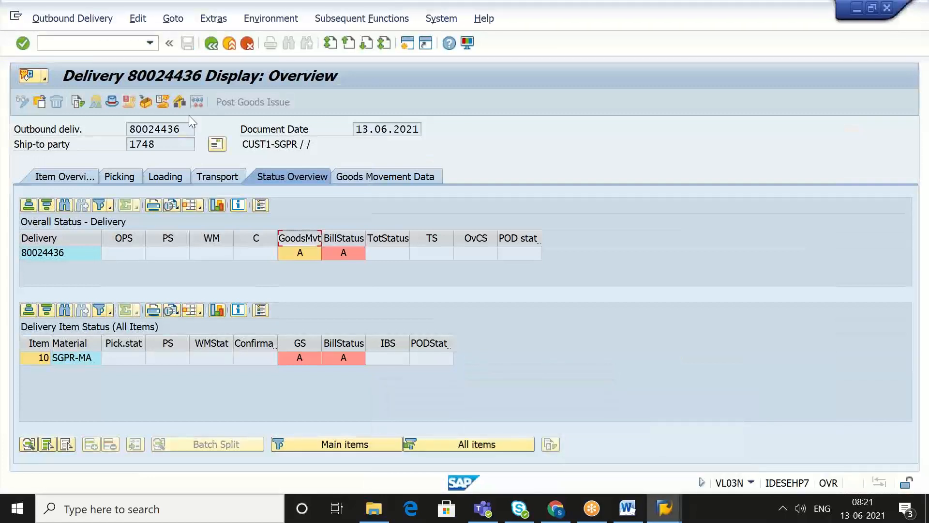
pyautogui.click(211, 43)
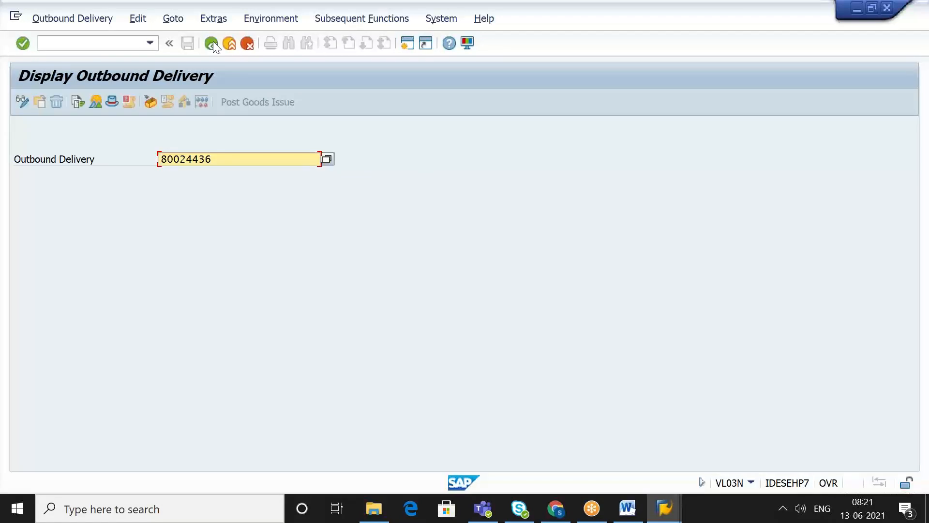
pyautogui.press('Return')
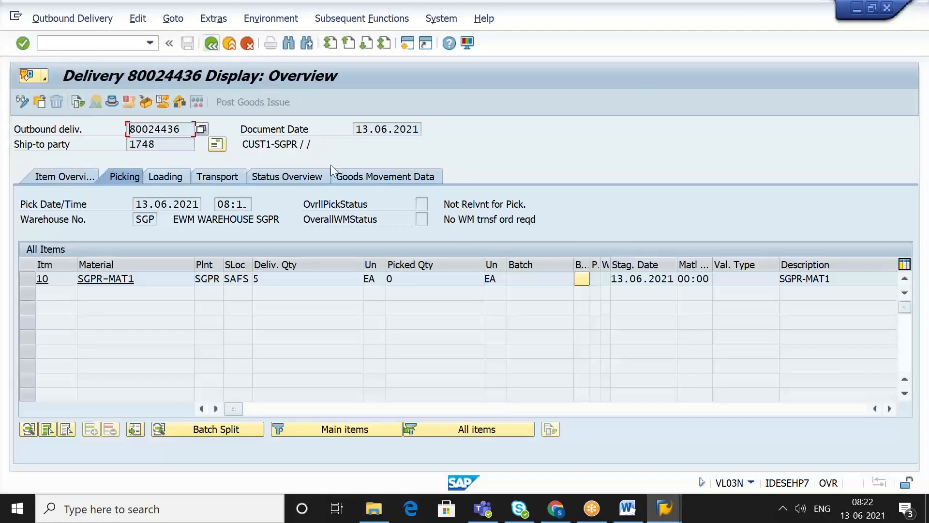
pyautogui.click(364, 177)
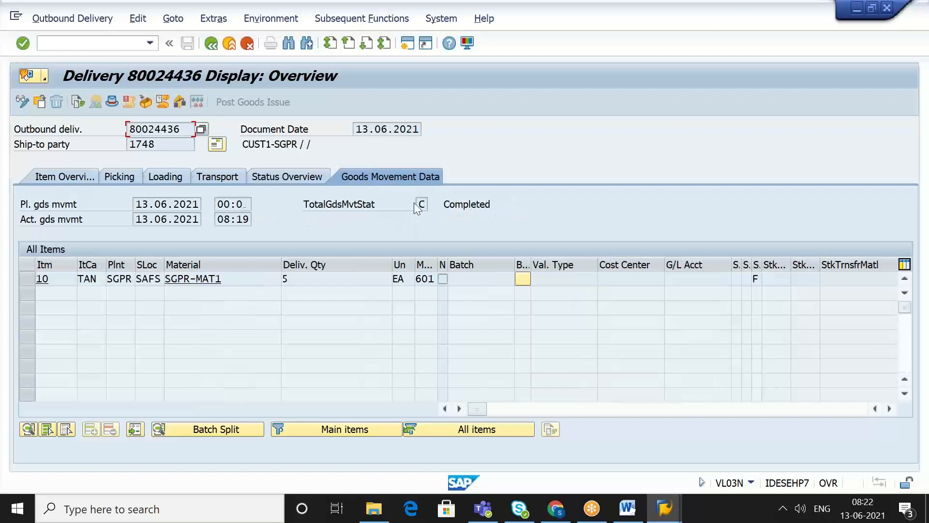
pyautogui.click(299, 176)
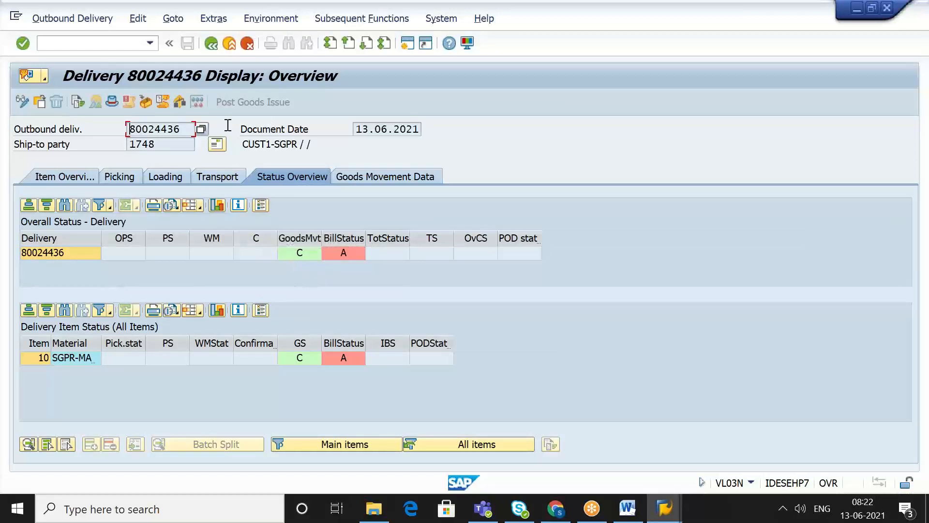
# Step: Examine the delivery's document flow for the goods issue document and return to the delivery overview
pyautogui.click(78, 101)
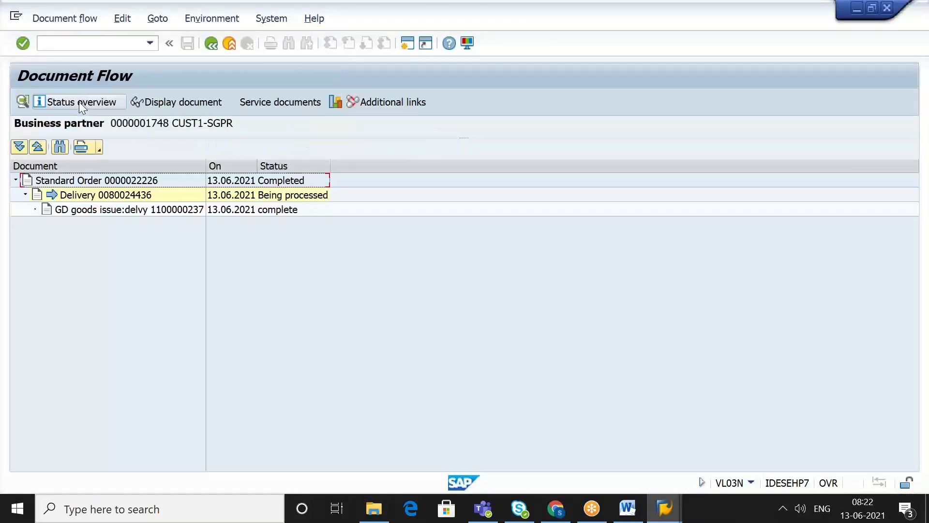
pyautogui.click(118, 198)
pyautogui.click(125, 214)
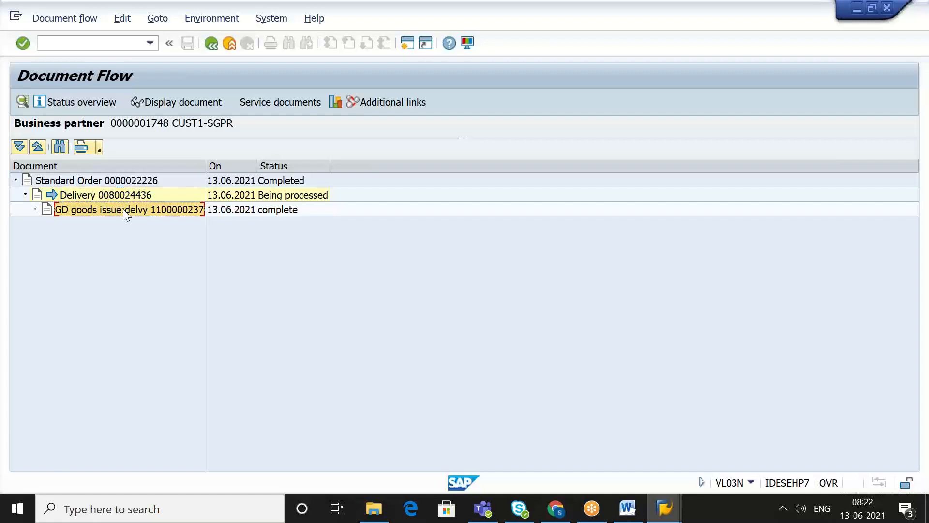
pyautogui.click(211, 44)
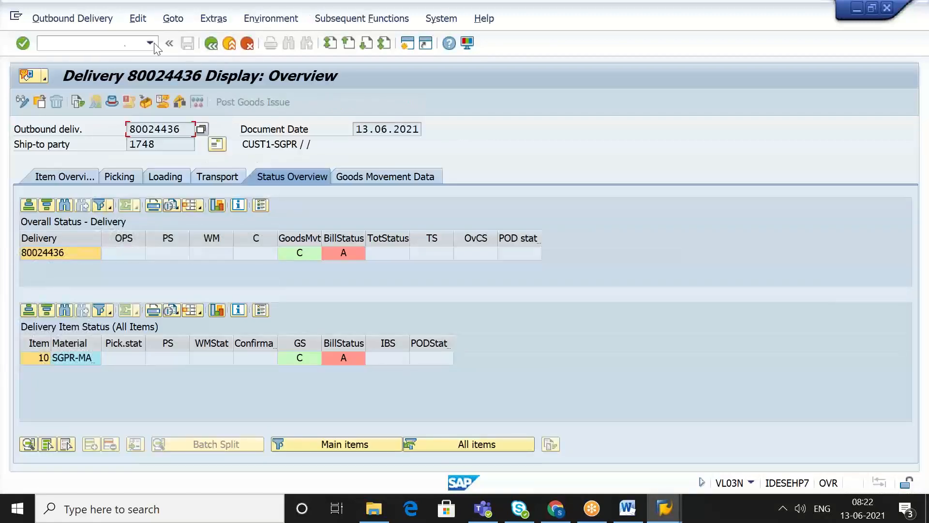
# Step: Create and save a billing document for the outbound delivery with the transaction /nvf01
pyautogui.click(122, 46)
pyautogui.write('/n')
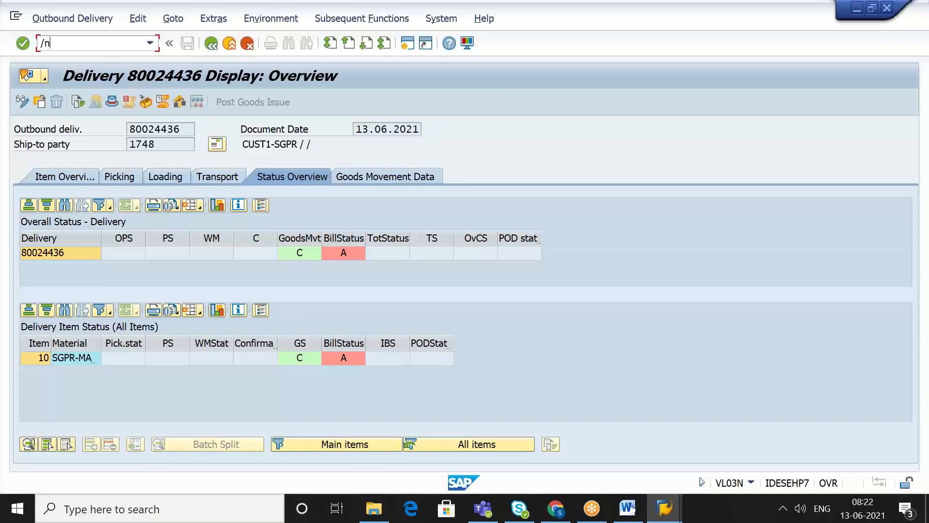
pyautogui.write('c')
pyautogui.write('vf')
pyautogui.write('01')
pyautogui.press('Return')
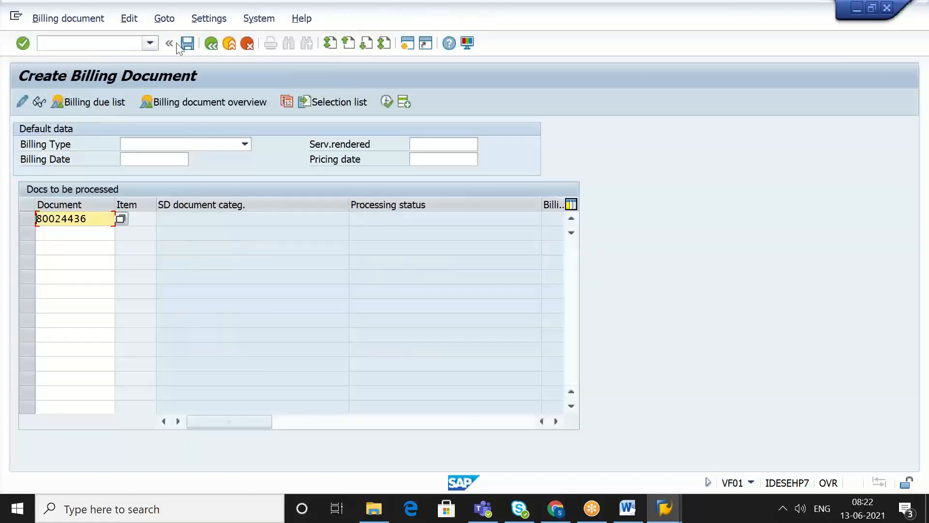
pyautogui.click(187, 43)
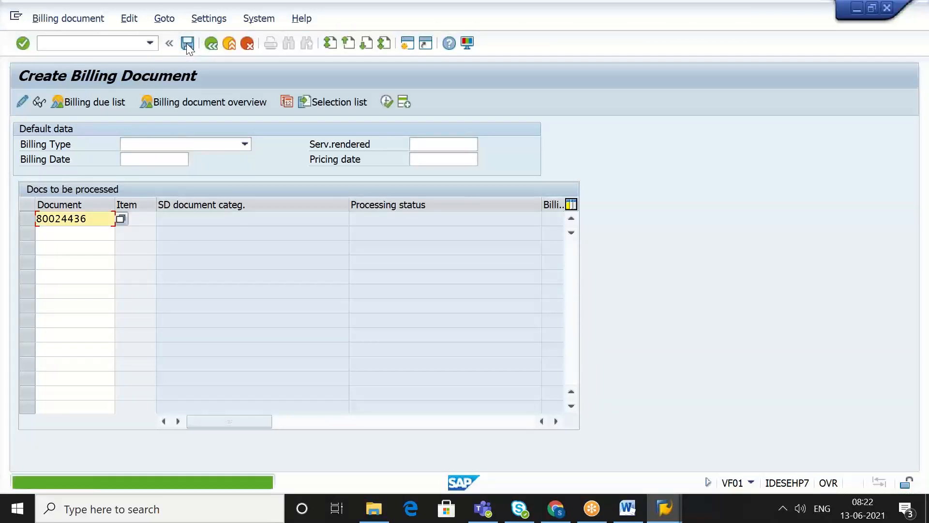
# Step: Redisplay the outbound delivery with the transaction /nvl03n
pyautogui.click(114, 41)
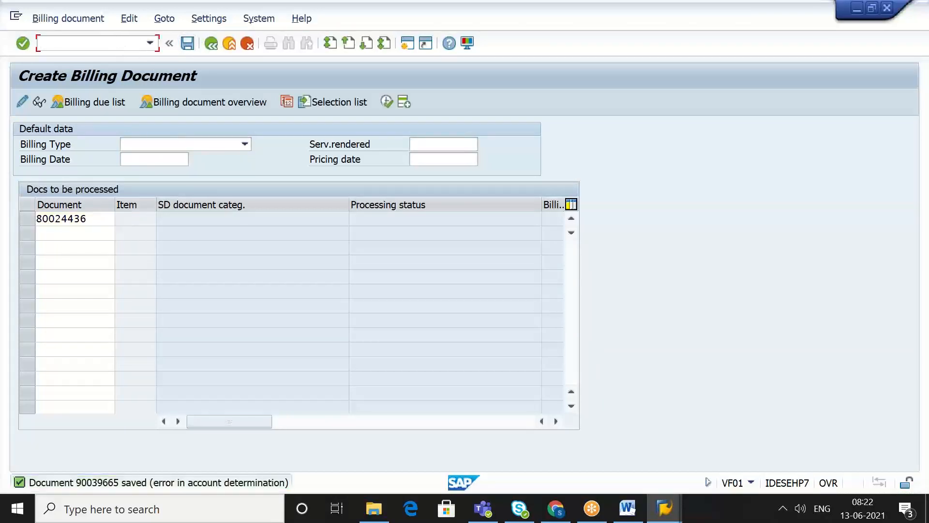
pyautogui.write('/nvl02')
pyautogui.press('BackSpace')
pyautogui.write('3n')
pyautogui.press('Return')
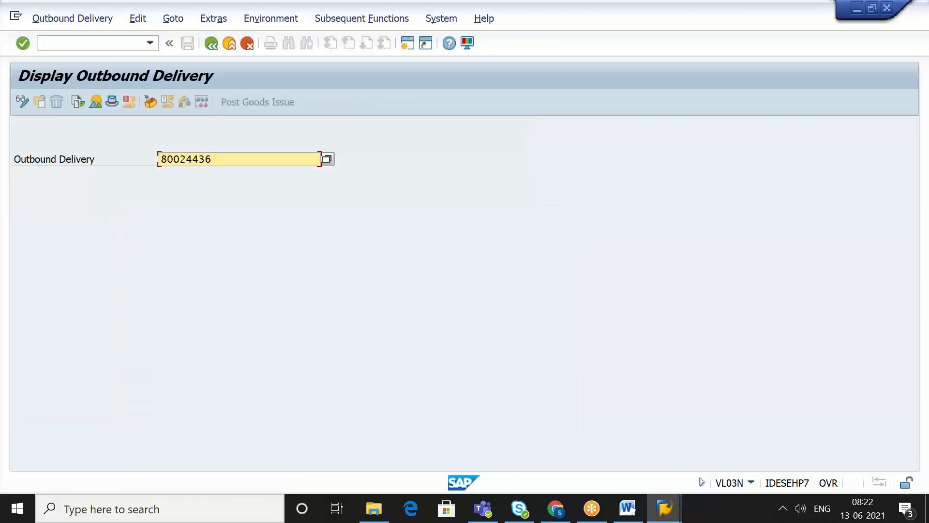
pyautogui.press('Return')
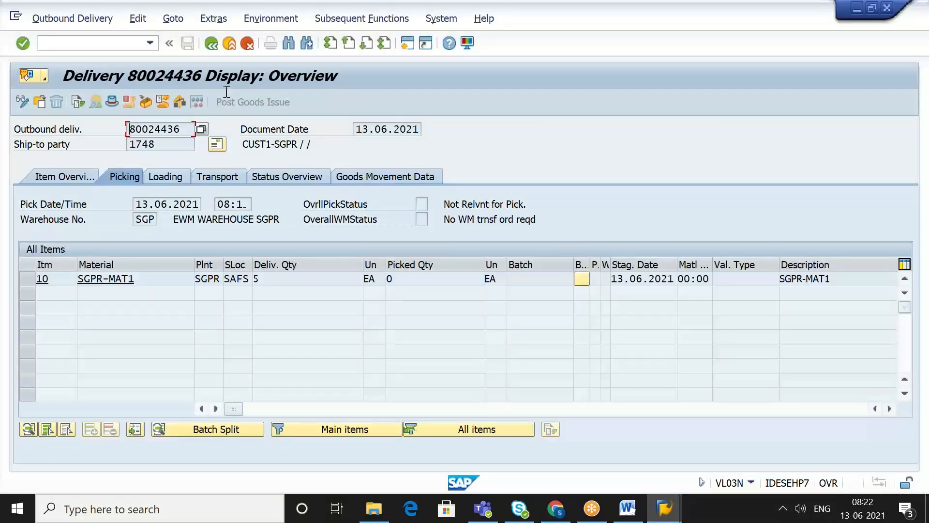
# Step: Examine the delivery's total goods movement status and its overall goods movement and billing statuses
pyautogui.click(367, 173)
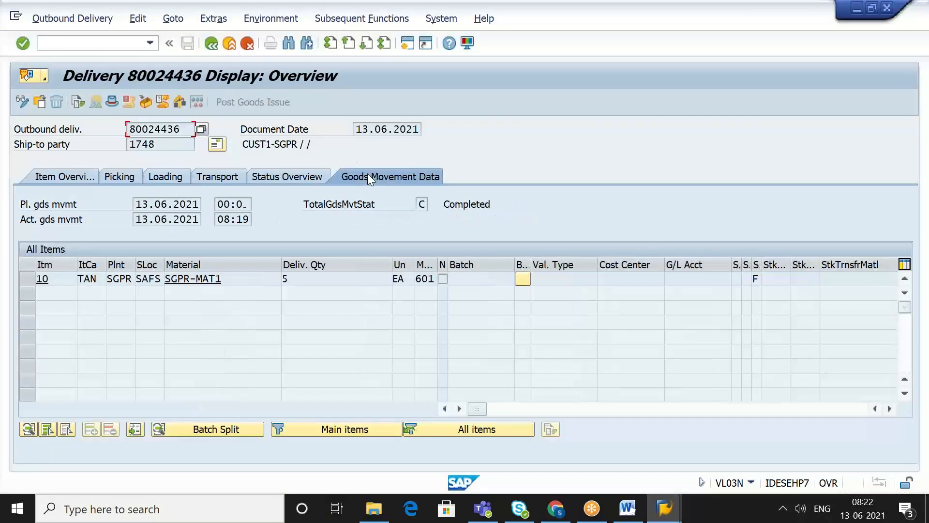
pyautogui.click(421, 204)
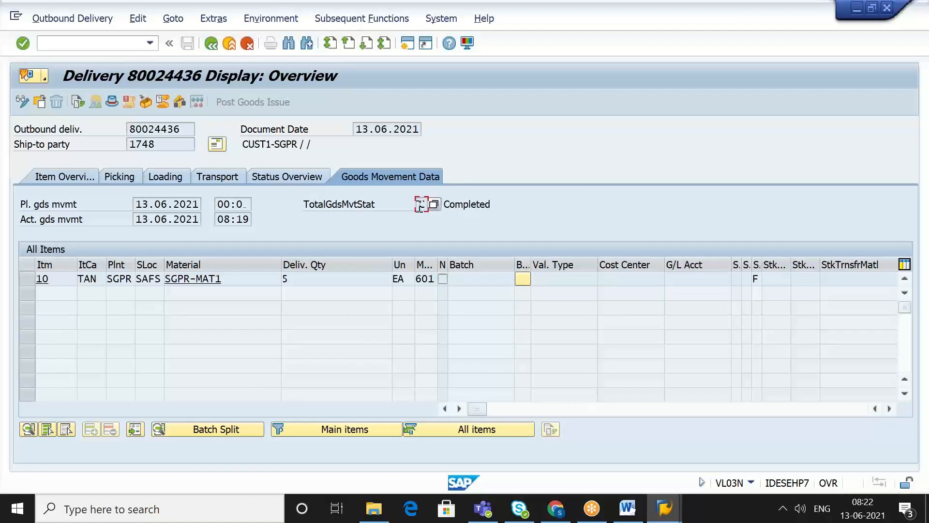
pyautogui.click(312, 177)
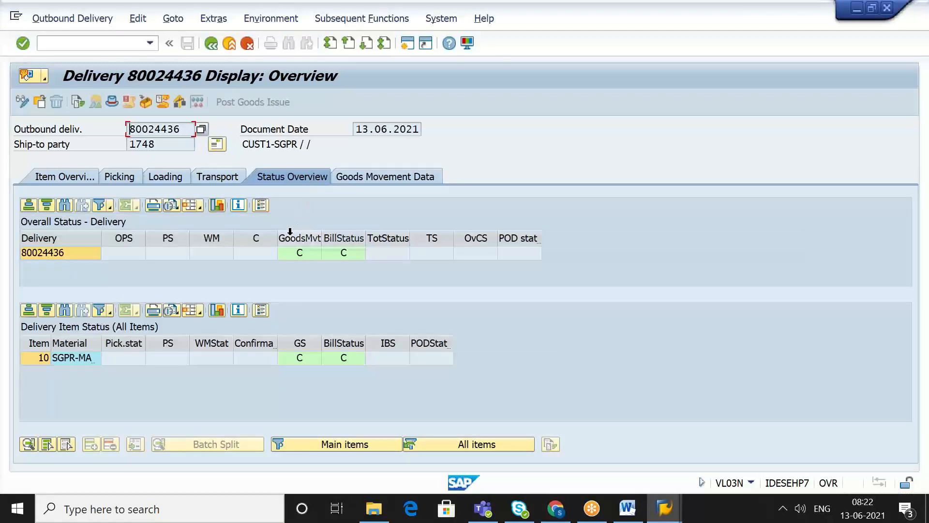
pyautogui.click(297, 238)
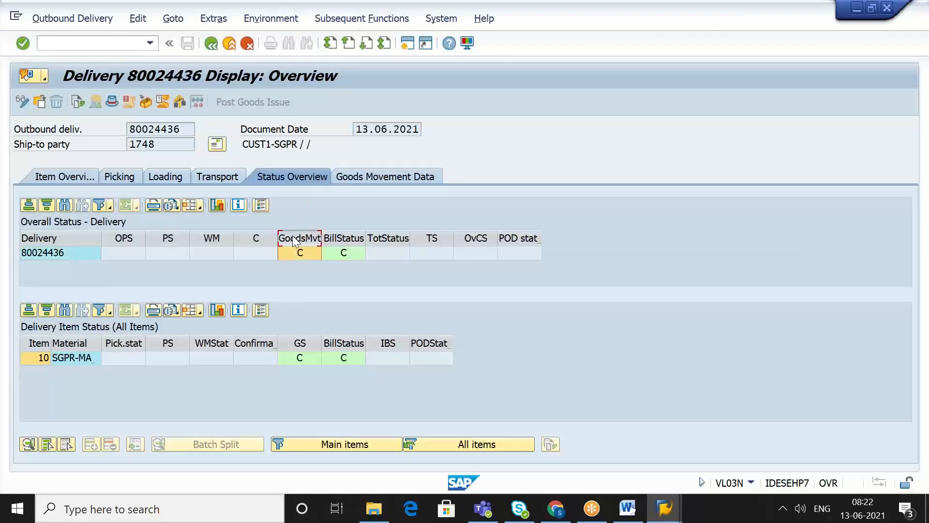
pyautogui.click(334, 239)
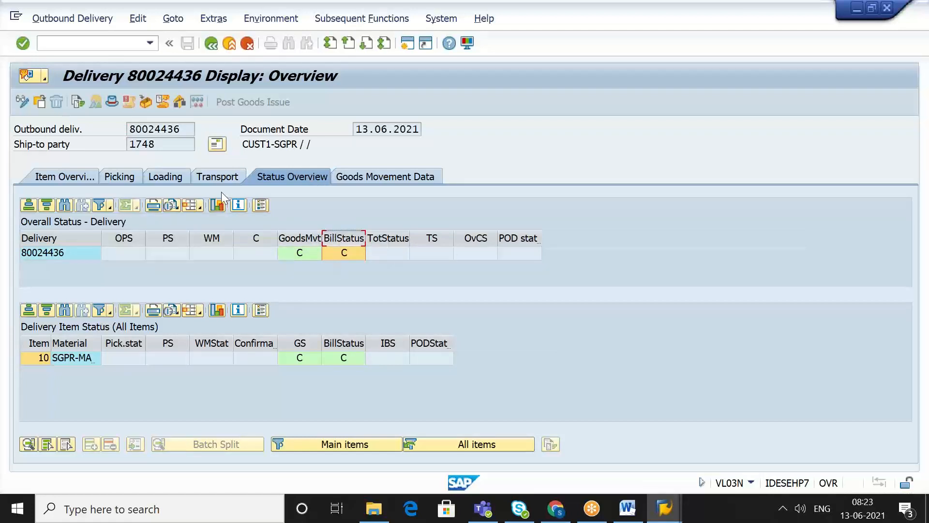
# Step: Check the goods issue and F2 invoice entries in the delivery's document flow, and exit to SAP Easy Access with /n
pyautogui.click(77, 101)
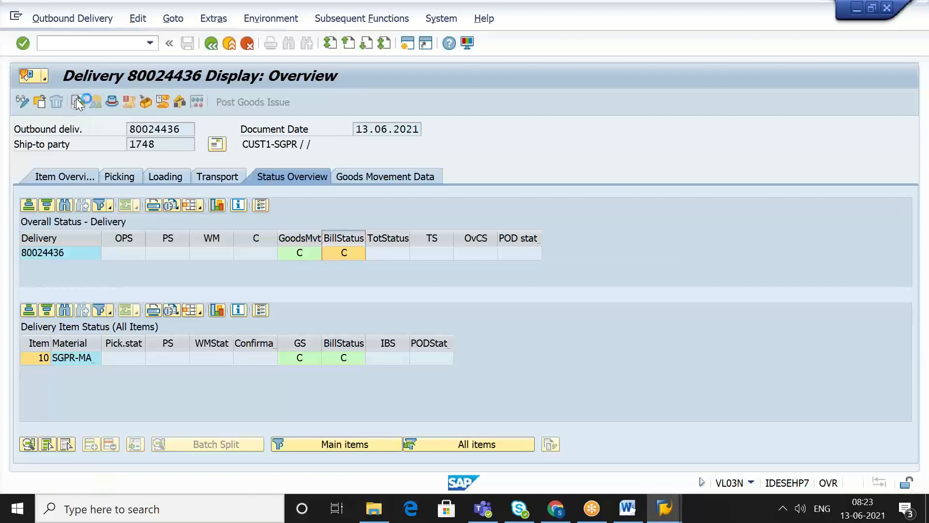
pyautogui.click(106, 212)
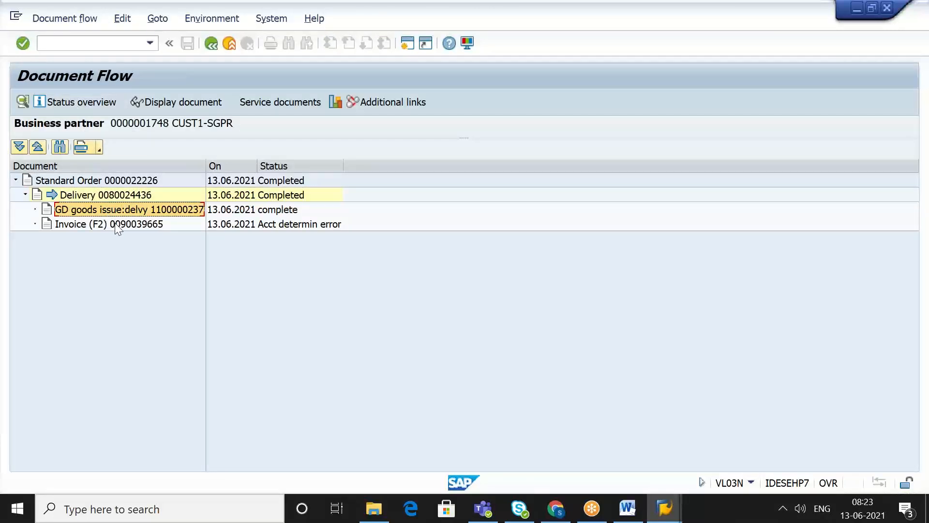
pyautogui.click(116, 223)
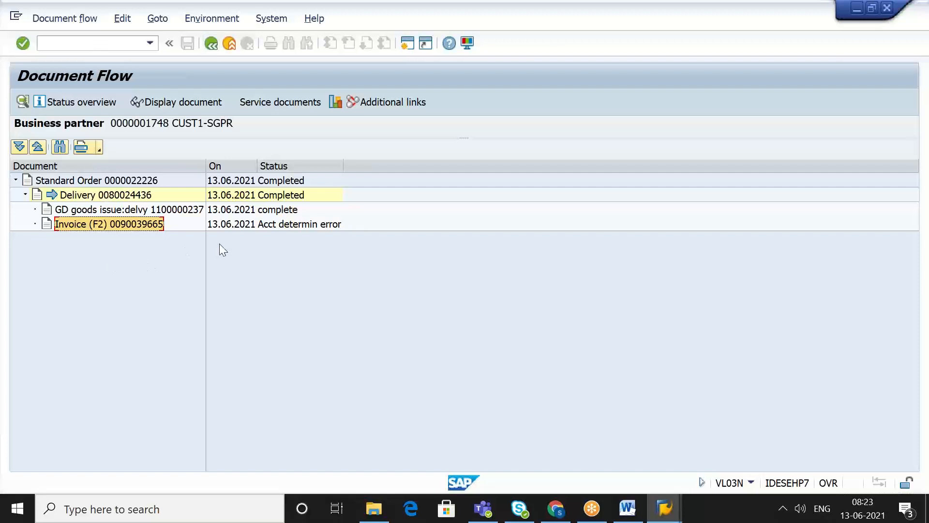
pyautogui.click(91, 37)
pyautogui.write('/n')
pyautogui.press('Return')
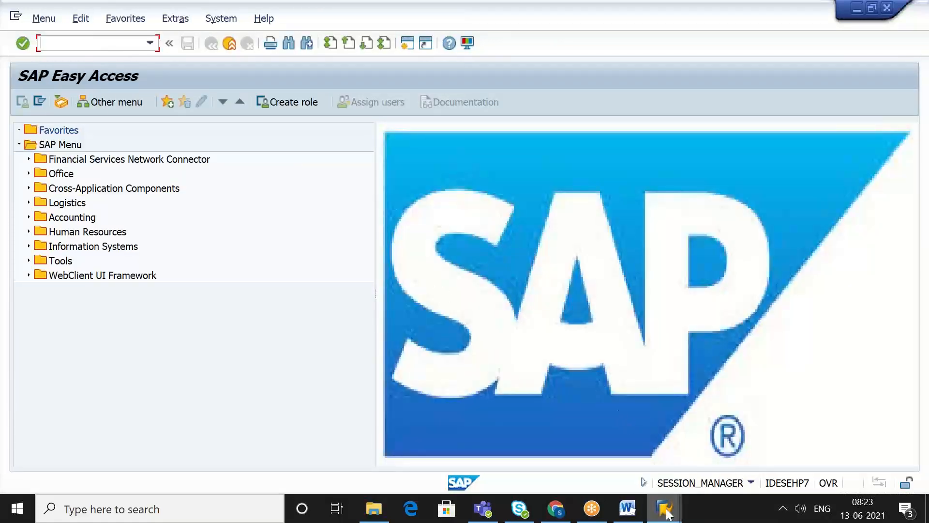
# Step: Switch to the Stock Overview session and refresh the stock list for material SGPR-MAT1
pyautogui.moveTo(674, 519)
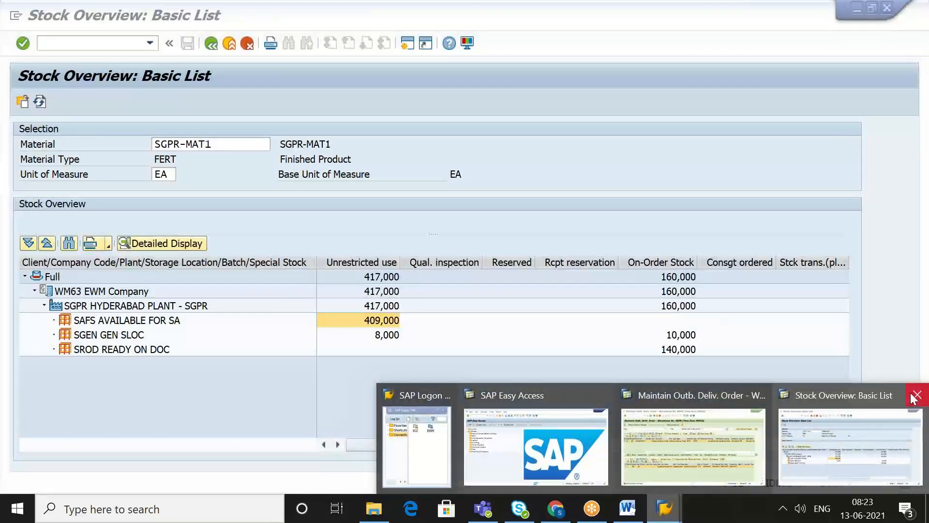
pyautogui.click(866, 431)
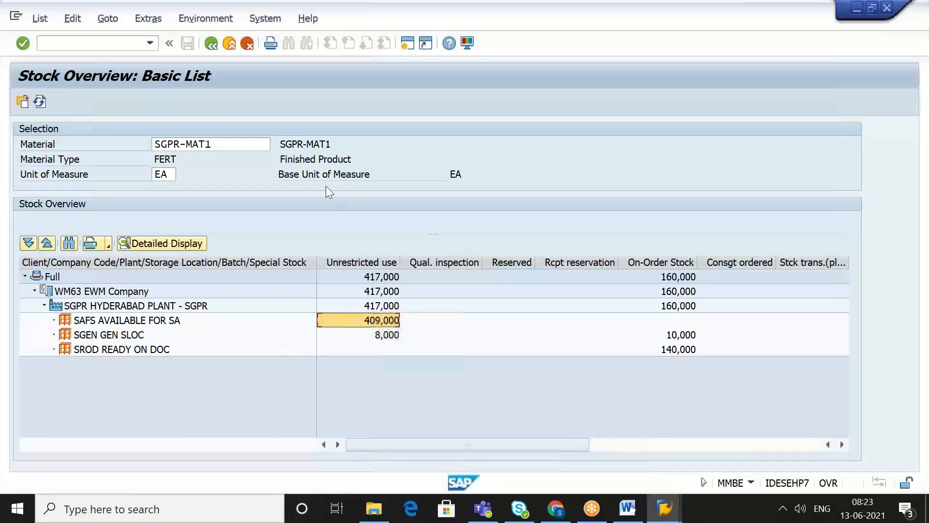
pyautogui.click(39, 101)
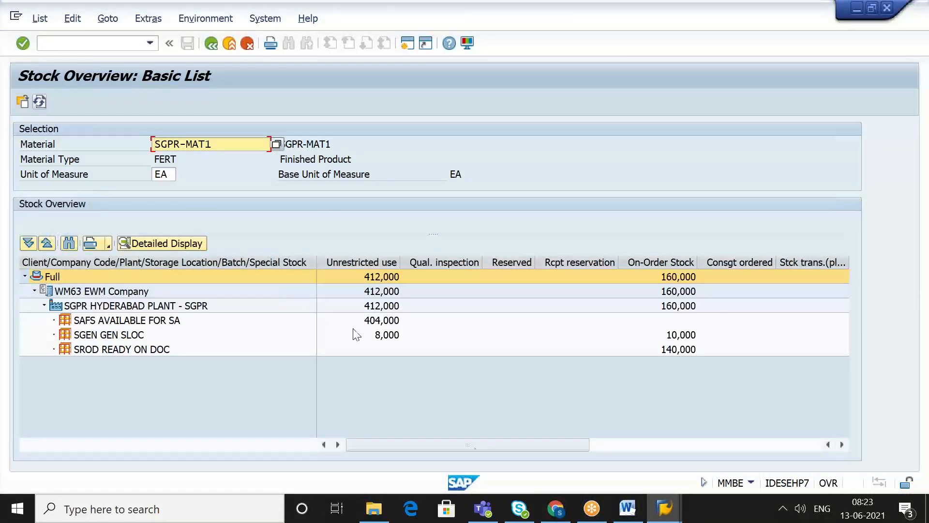
# Step: Switch to the SAP Easy Access session and start outbound delivery display with the transaction vl03n
pyautogui.moveTo(666, 510)
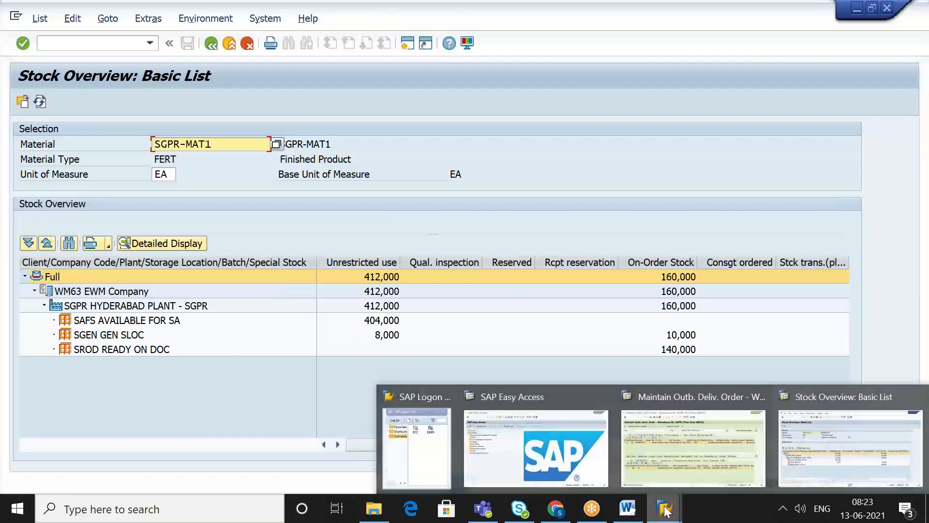
pyautogui.click(571, 462)
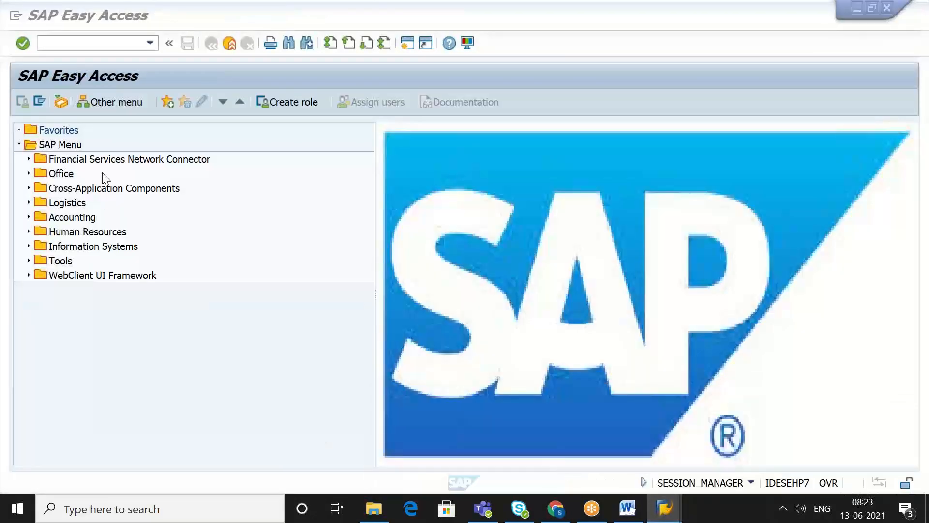
pyautogui.write('vl')
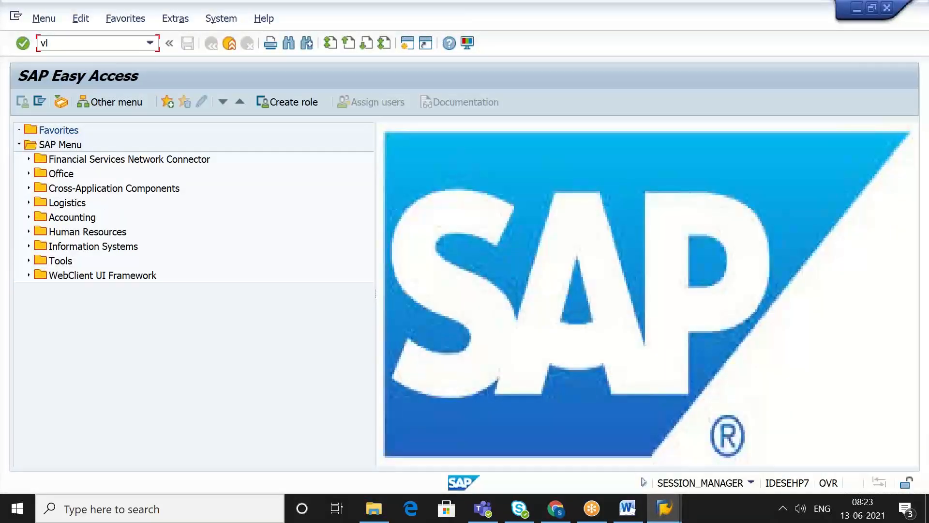
pyautogui.write('03n')
pyautogui.press('Return')
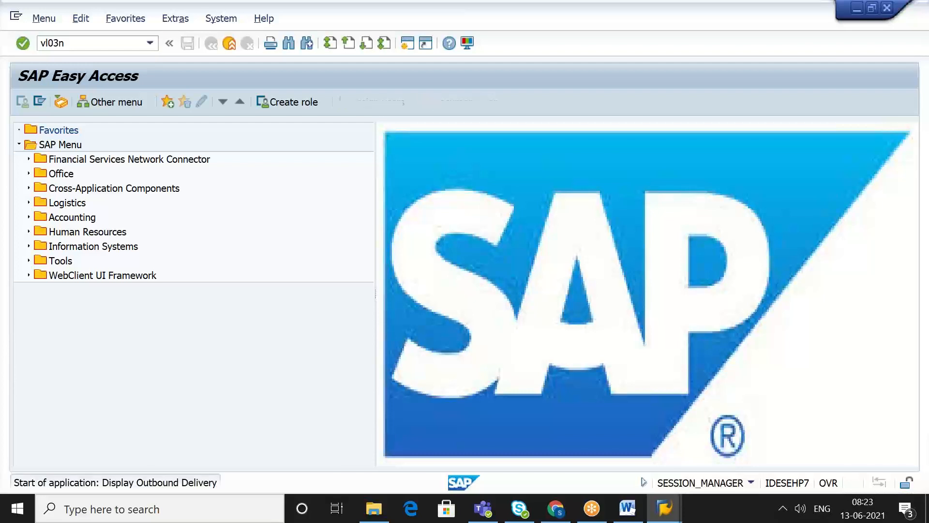
# Step: Display the outbound delivery, open its document flow, and select the goods issue entry for review
pyautogui.press('Return')
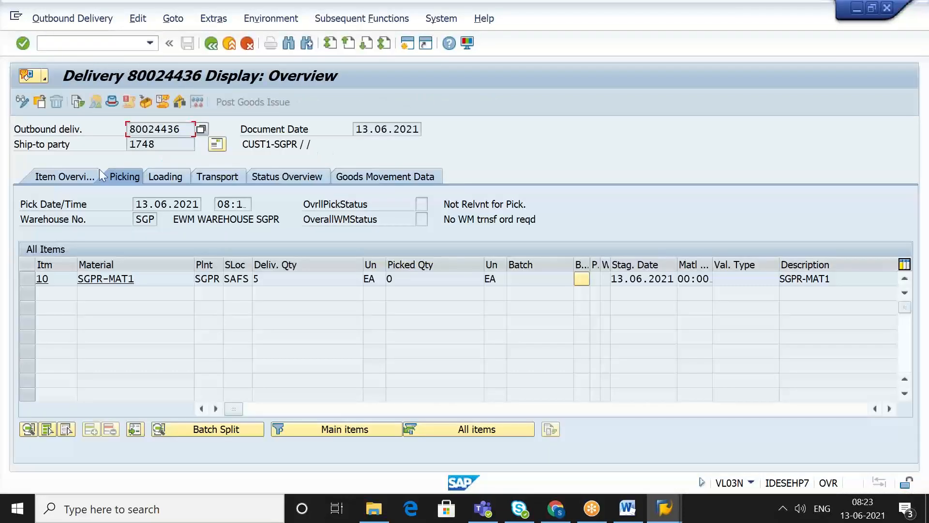
pyautogui.click(77, 103)
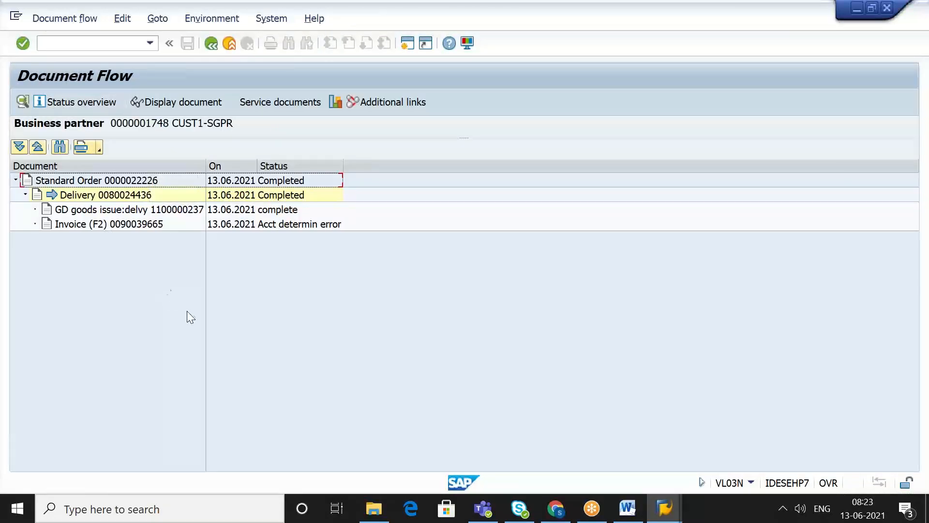
pyautogui.click(136, 210)
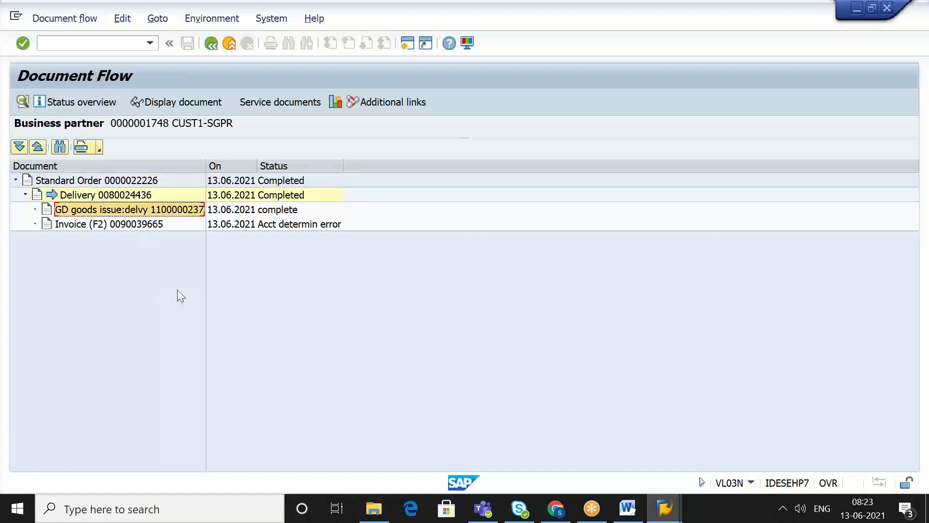
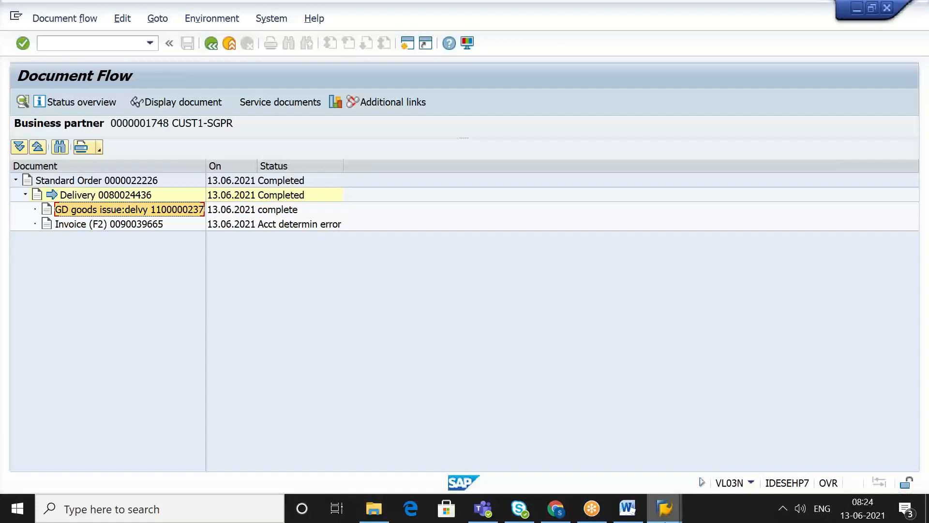
# Step: Switch to the EWM session for warehouse SGPR and open the SAP Reference IMG with /nspro
pyautogui.moveTo(667, 512)
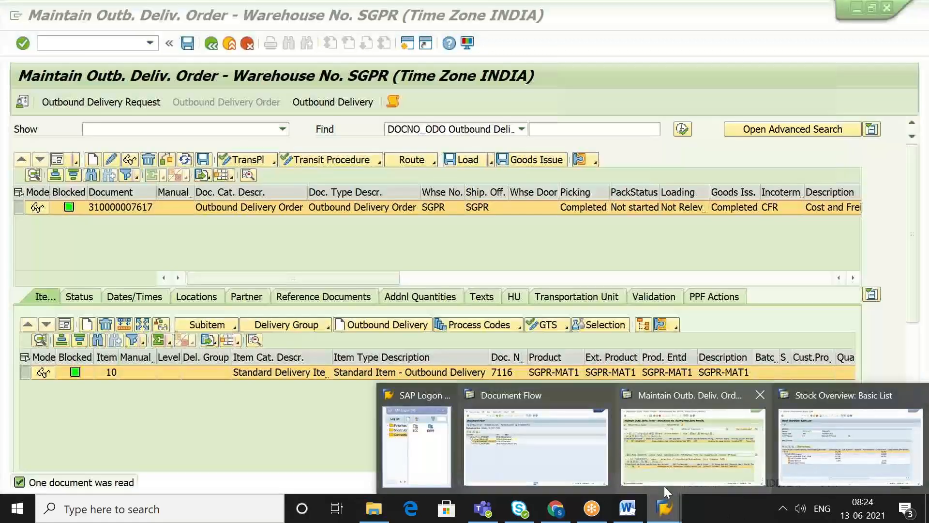
pyautogui.click(664, 485)
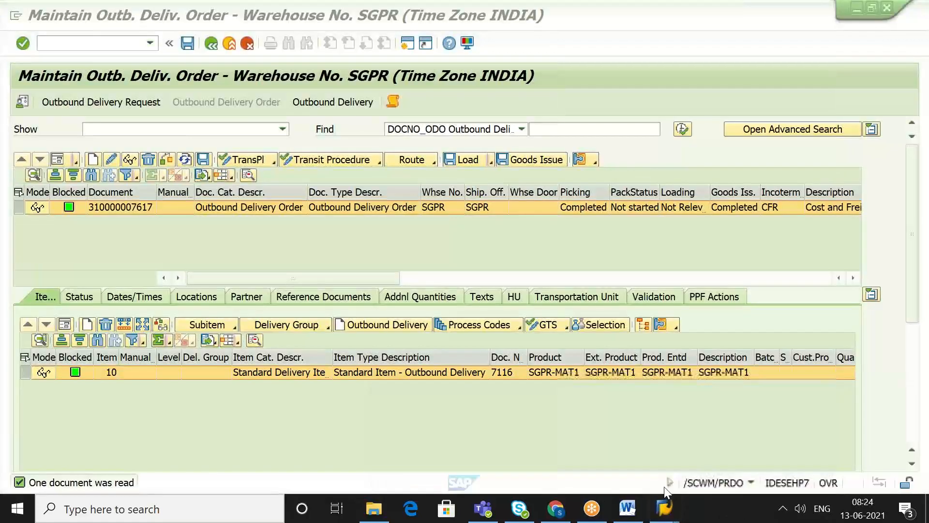
pyautogui.click(103, 45)
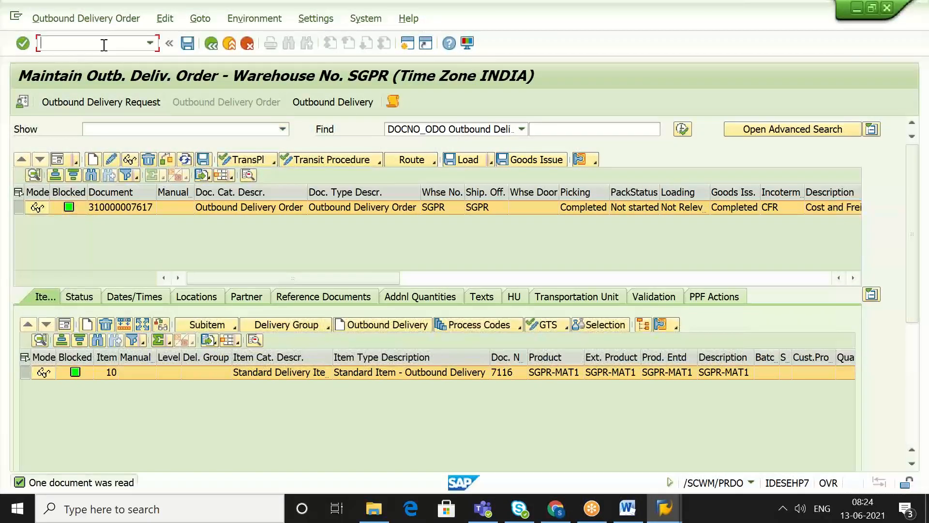
pyautogui.write('/nspro')
pyautogui.press('Return')
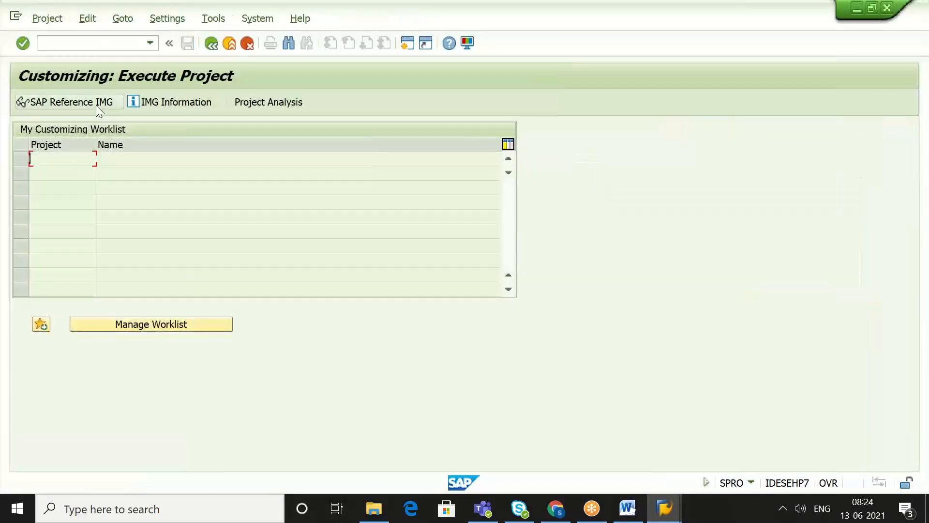
pyautogui.click(97, 107)
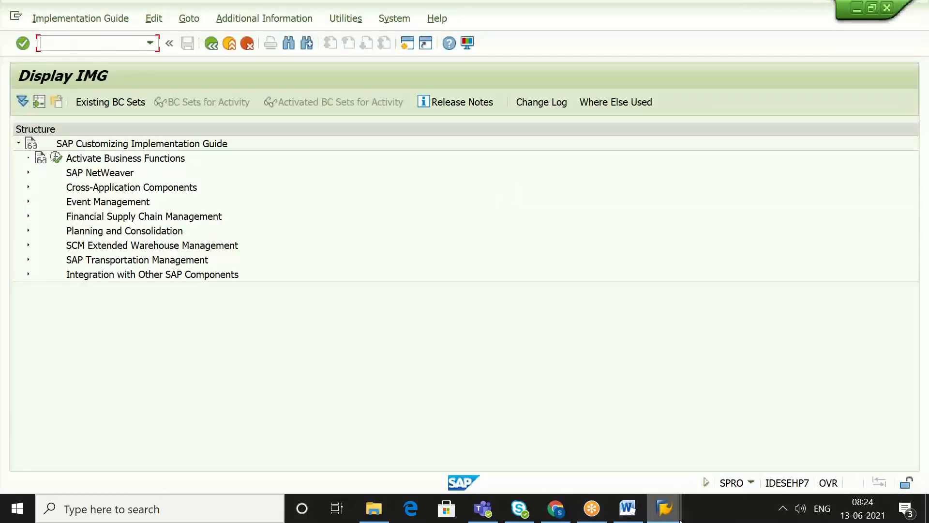
# Step: Return to the ECC delivery from its document flow and check the delivery type in the header's administration data
pyautogui.moveTo(665, 514)
pyautogui.click(555, 464)
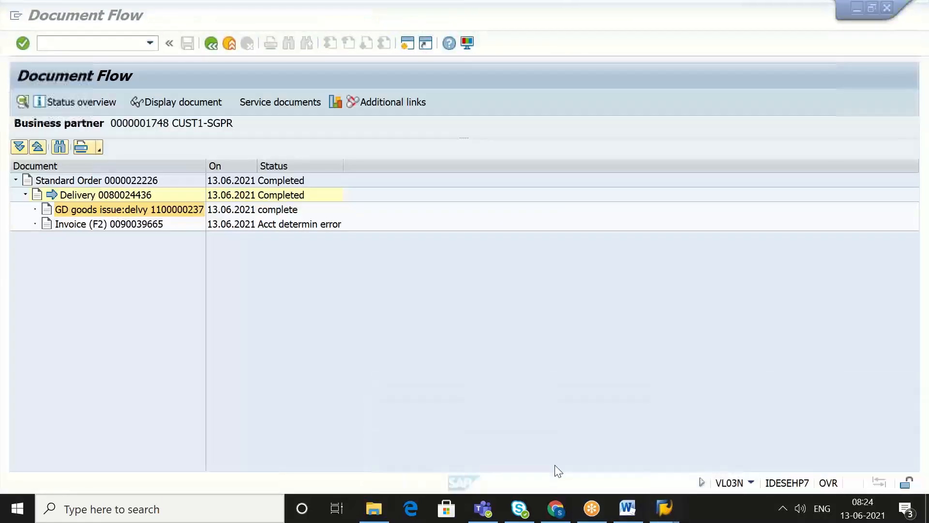
pyautogui.click(213, 41)
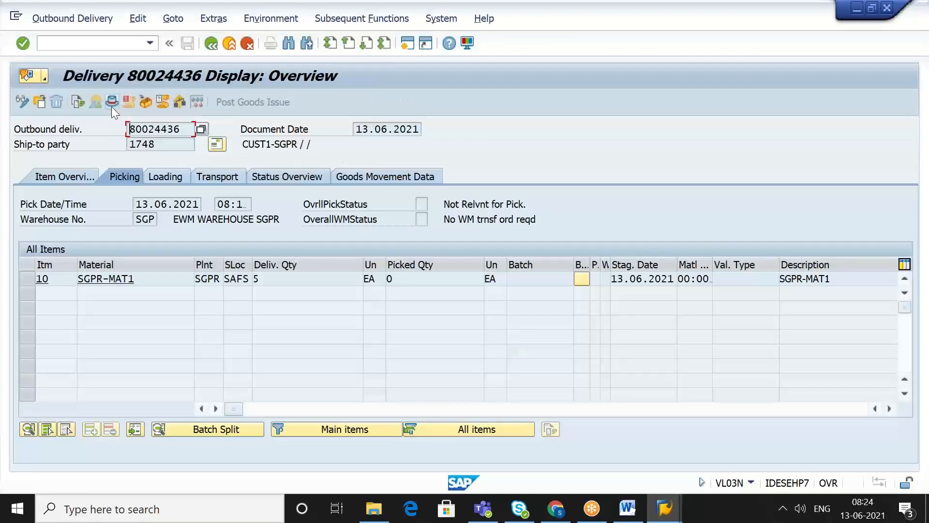
pyautogui.click(112, 106)
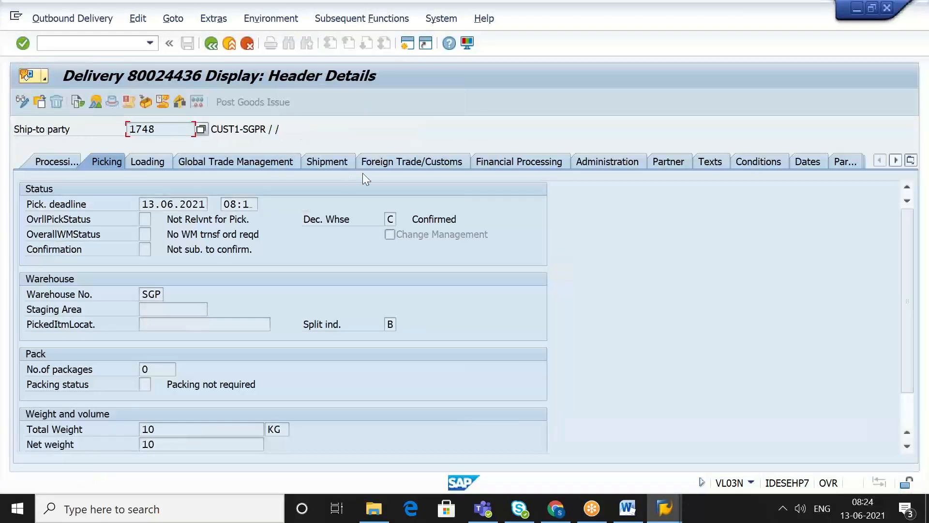
pyautogui.click(593, 161)
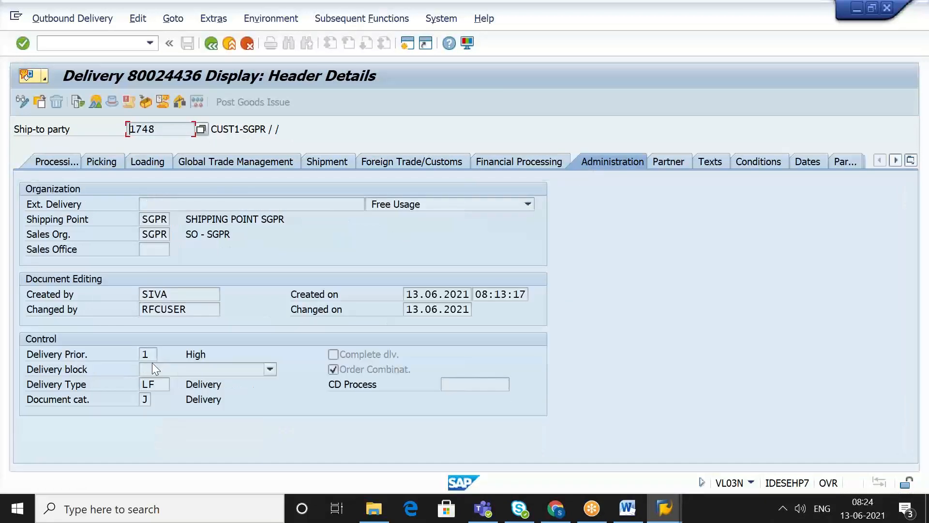
pyautogui.click(155, 384)
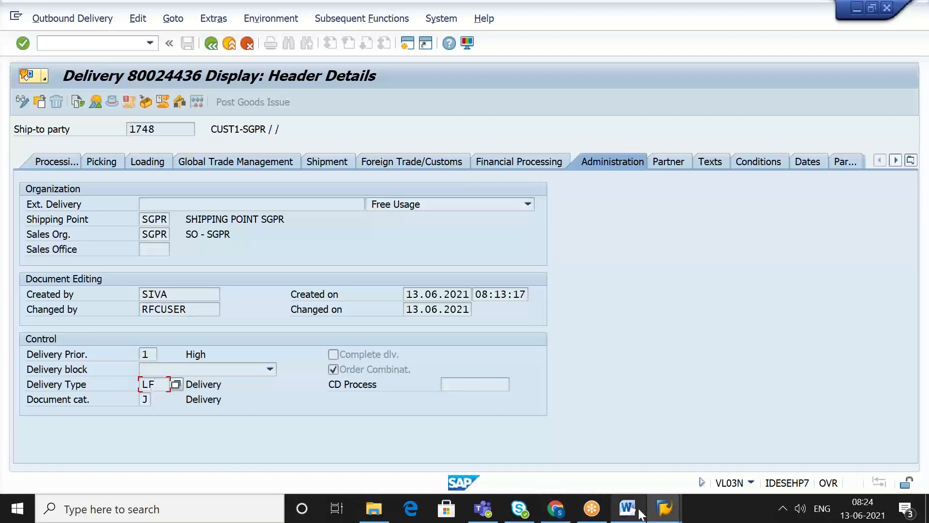
# Step: Switch to the Display IMG session and expand SCM Extended Warehouse Management > Extended Warehouse Management > Interfaces > ERP Integration
pyautogui.moveTo(664, 514)
pyautogui.click(616, 446)
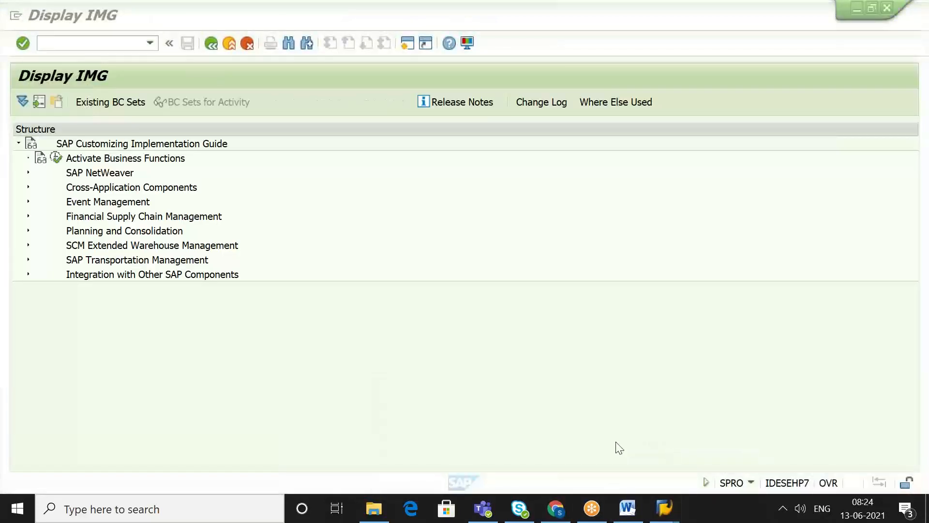
pyautogui.click(28, 245)
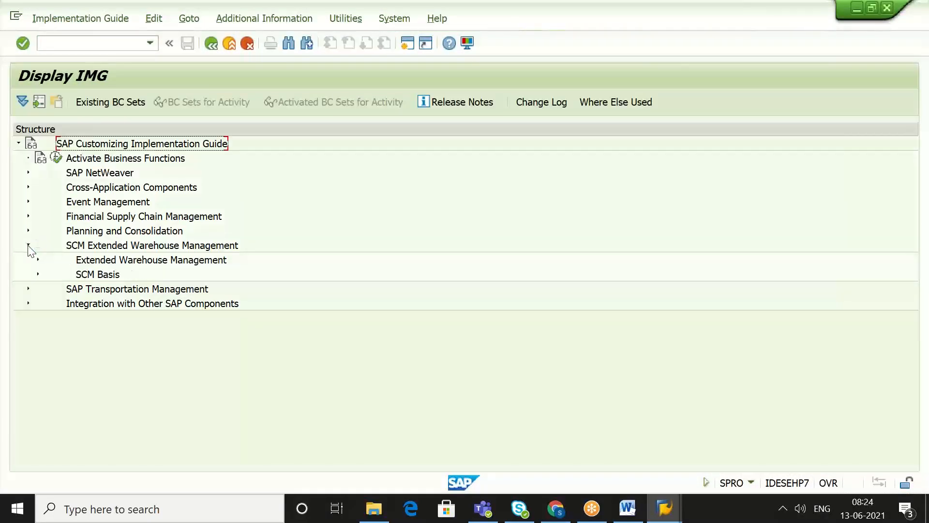
pyautogui.click(37, 260)
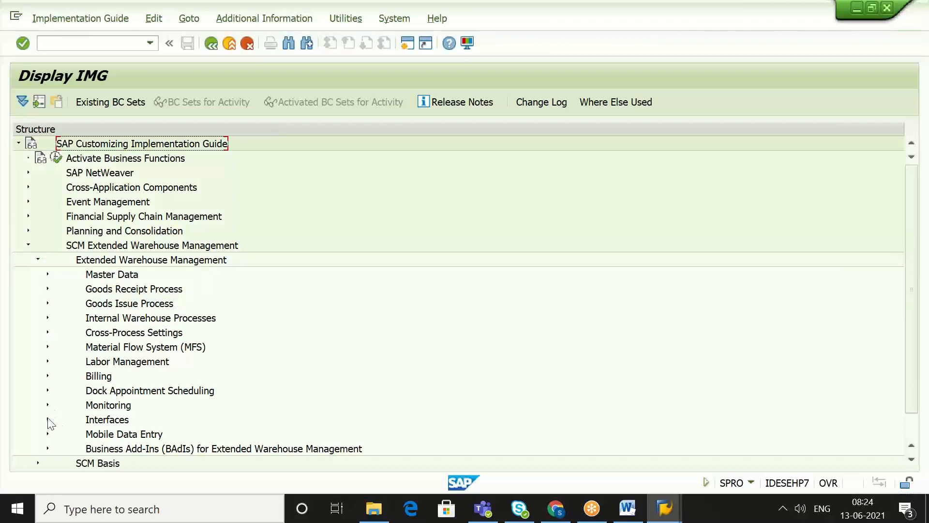
pyautogui.click(48, 419)
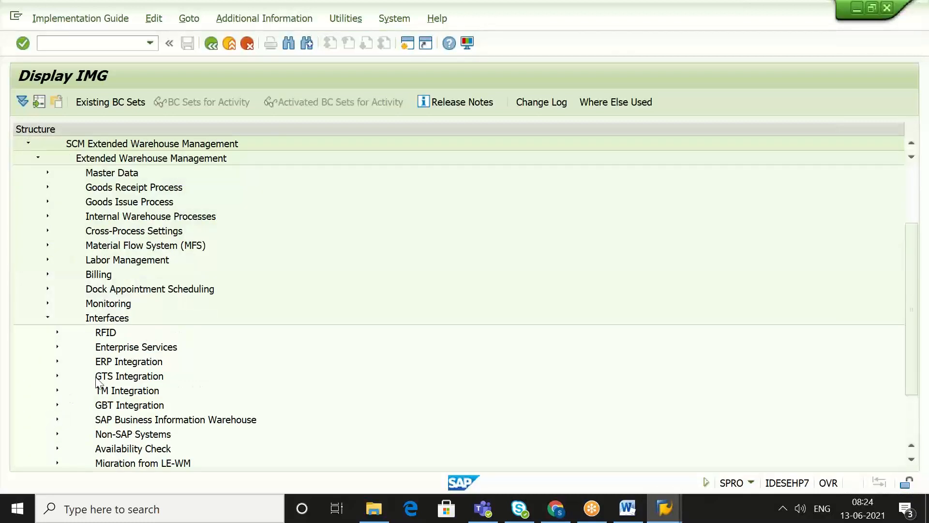
pyautogui.click(128, 361)
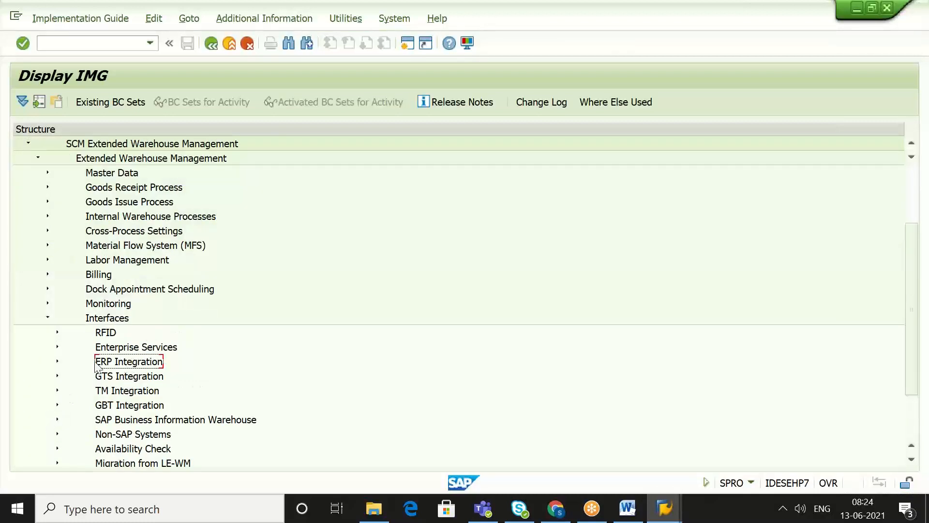
pyautogui.click(57, 361)
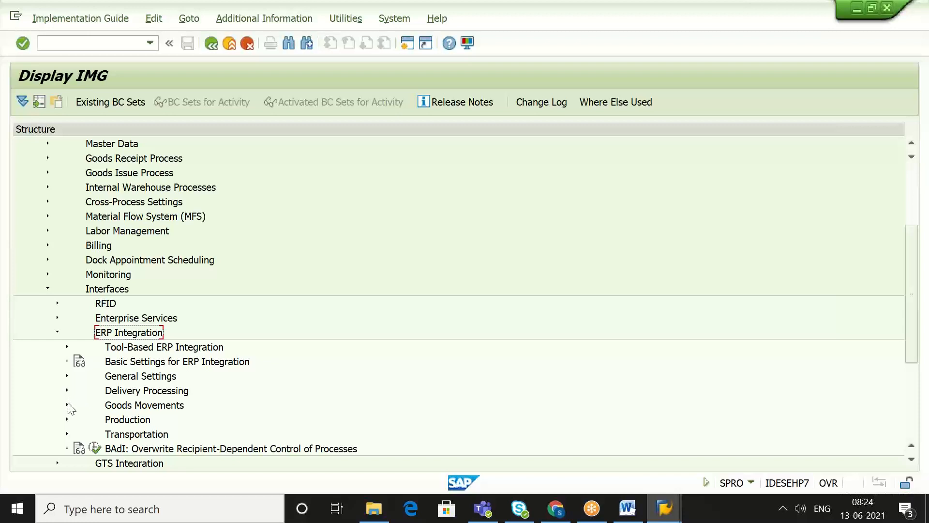
# Step: Expand Delivery Processing under ERP Integration and execute Map Document Types from ERP System to EWM
pyautogui.click(67, 405)
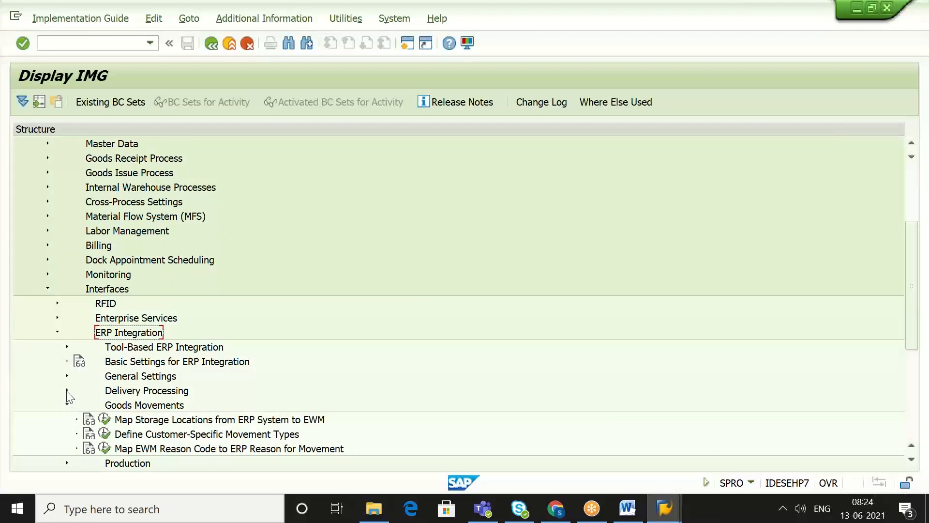
pyautogui.click(67, 390)
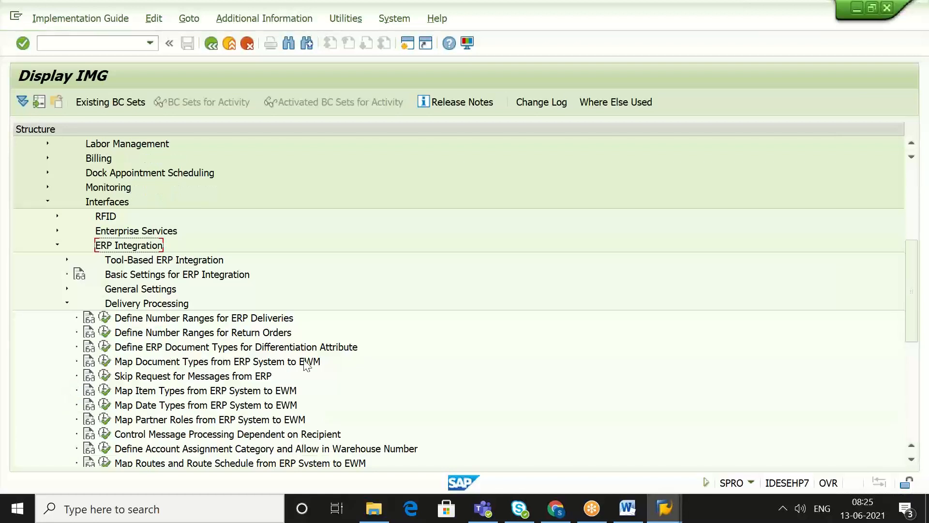
pyautogui.click(246, 368)
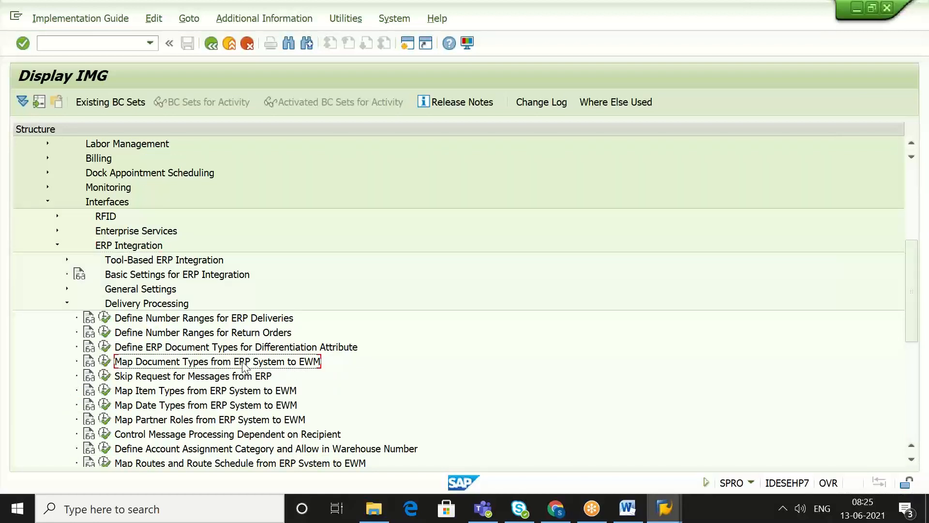
pyautogui.click(105, 362)
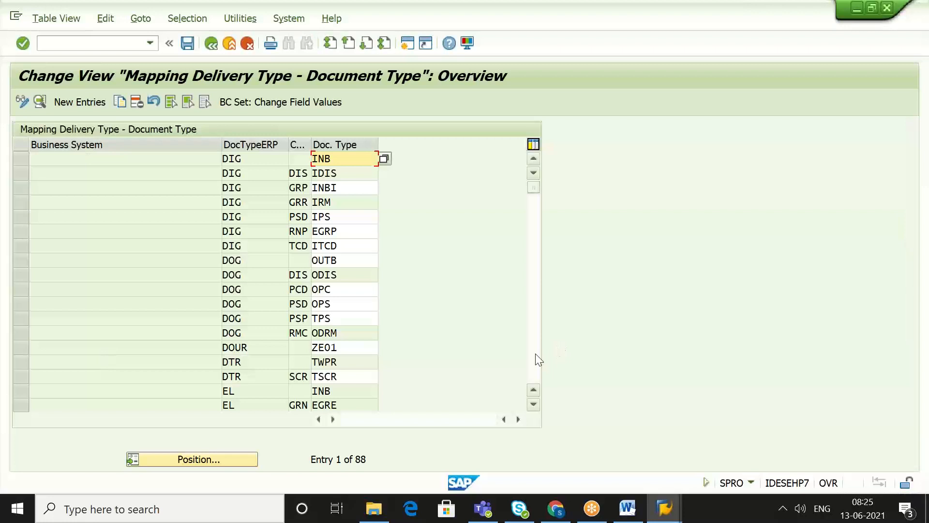
# Step: Find the mapping row for business system EH7CLNT800 with ERP document type LF and check its EWM document type
pyautogui.scroll(-3, 535, 353)
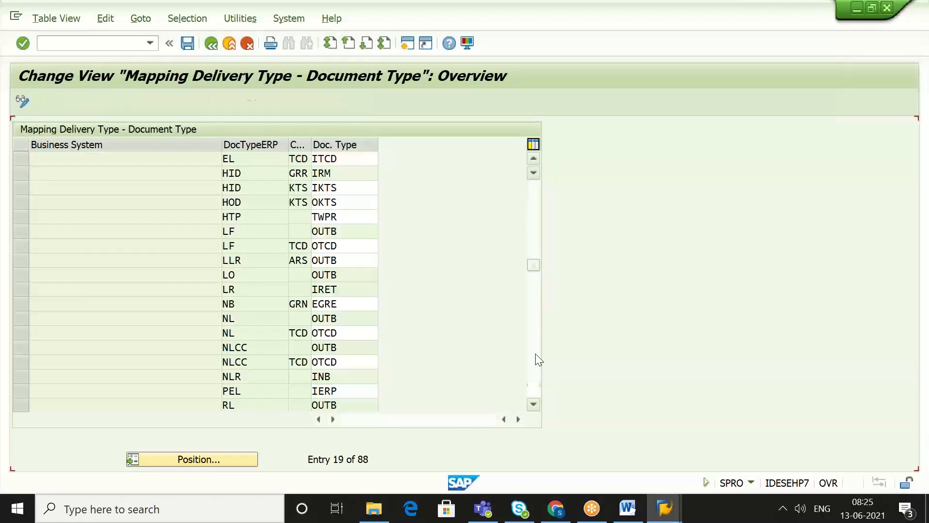
pyautogui.scroll(-3, 535, 353)
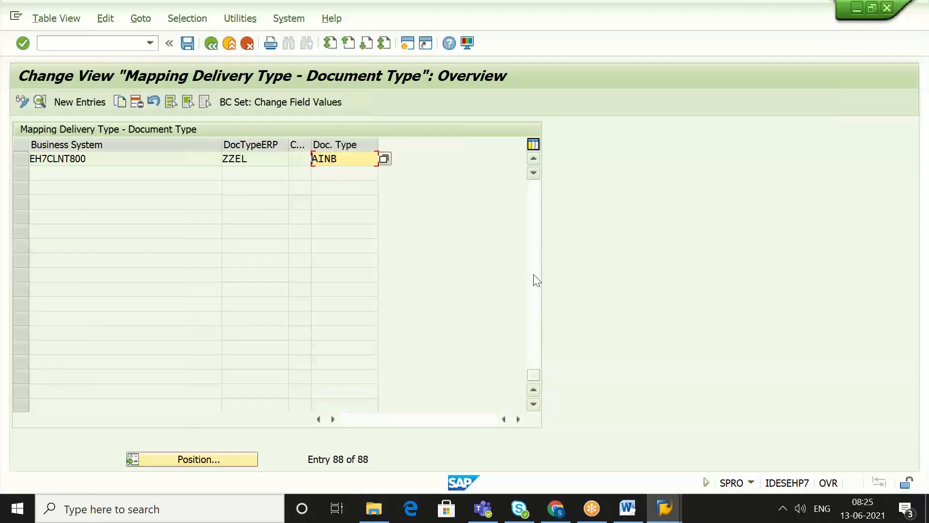
pyautogui.scroll(3, 538, 246)
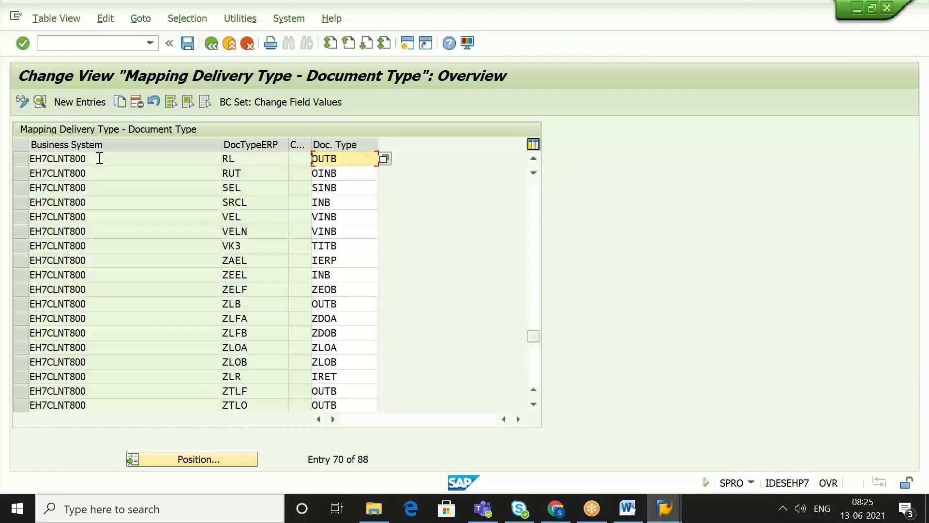
pyautogui.click(535, 158)
pyautogui.click(535, 158)
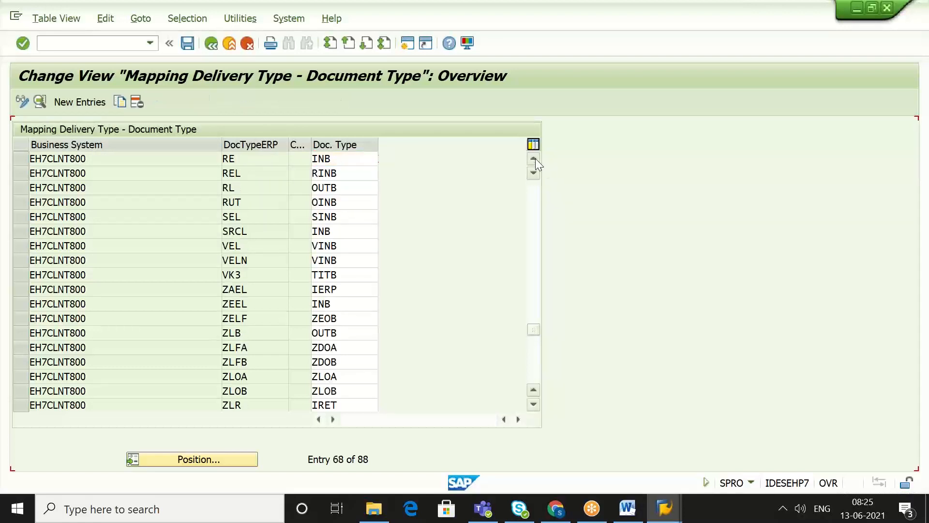
pyautogui.click(536, 158)
pyautogui.click(535, 158)
pyautogui.click(535, 158)
pyautogui.click(535, 158)
pyautogui.click(535, 158)
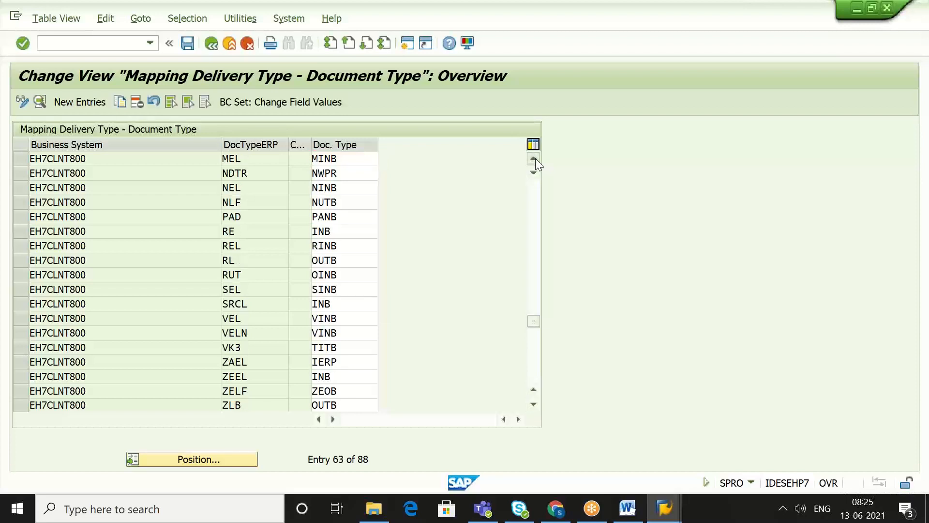
pyautogui.click(535, 158)
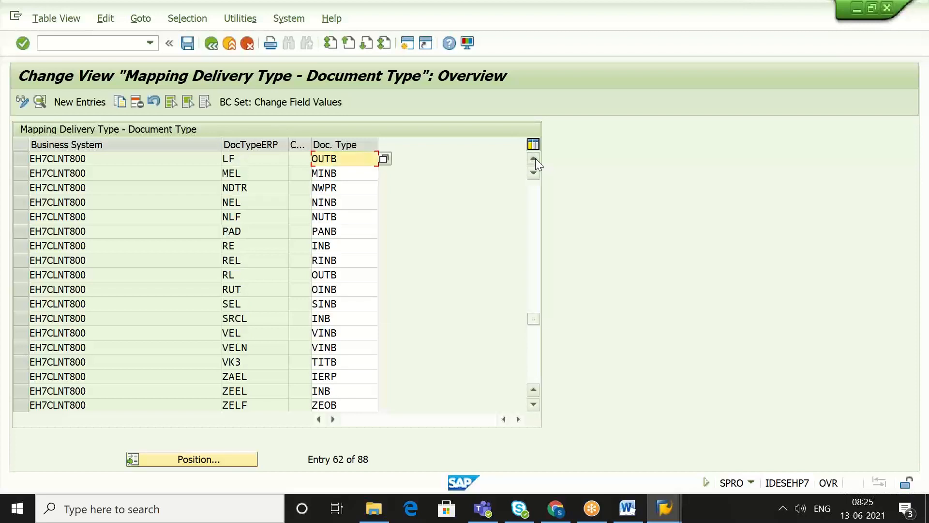
pyautogui.click(20, 160)
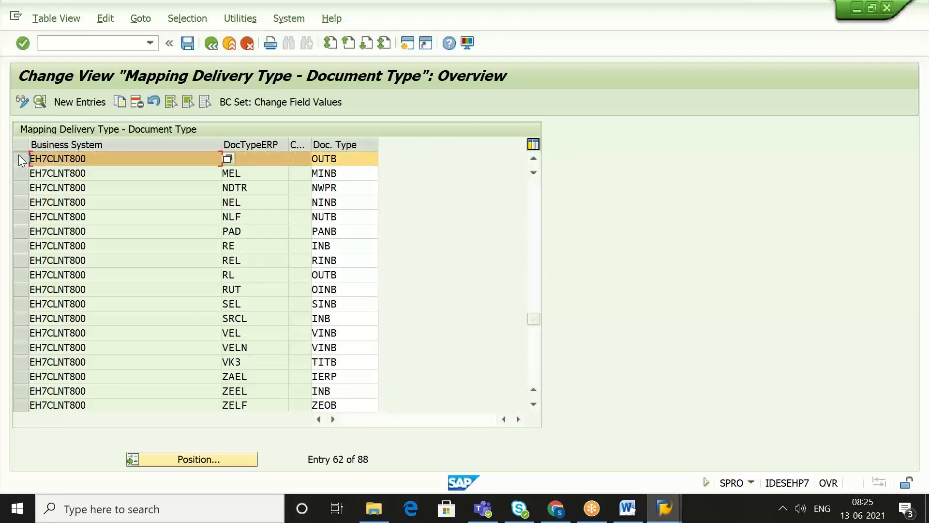
pyautogui.click(262, 163)
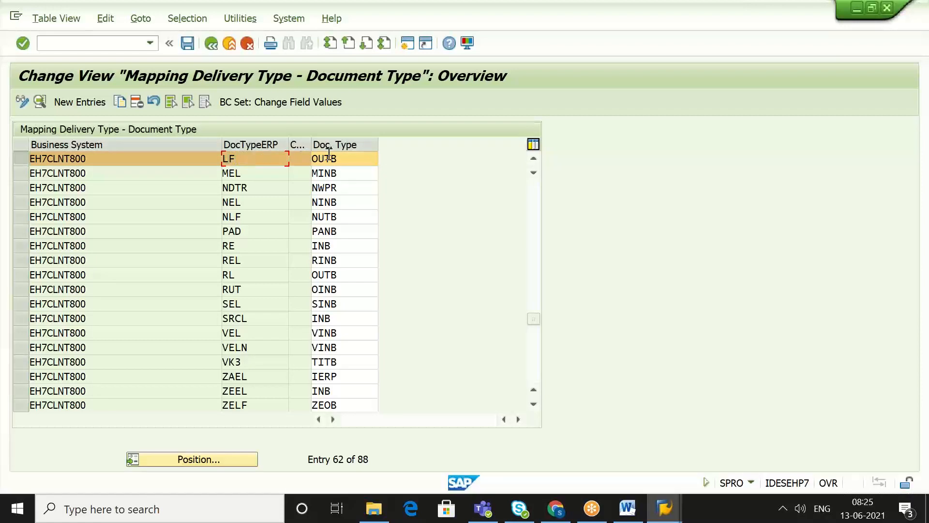
pyautogui.click(354, 161)
# Step: Open a new EWM session and run /n/scwm/prdo to maintain outbound delivery orders for warehouse SGPR
pyautogui.click(673, 514)
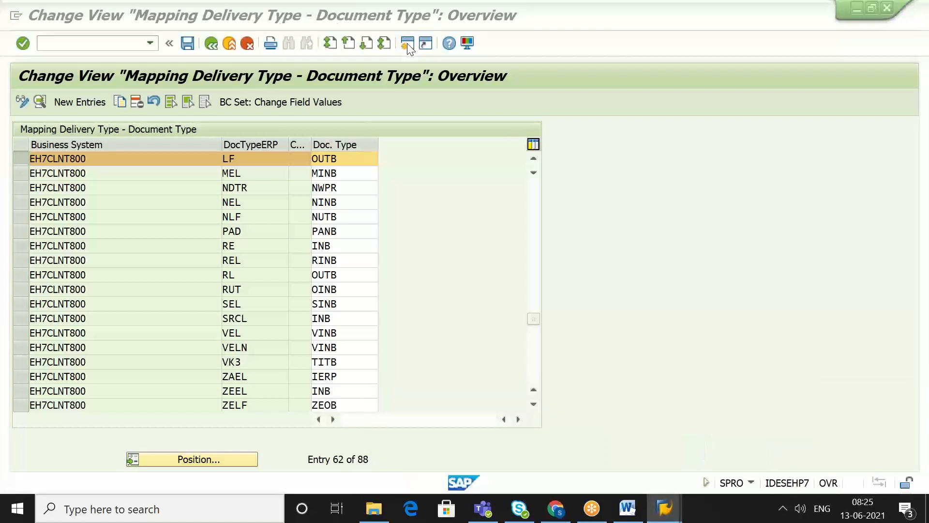
pyautogui.click(407, 43)
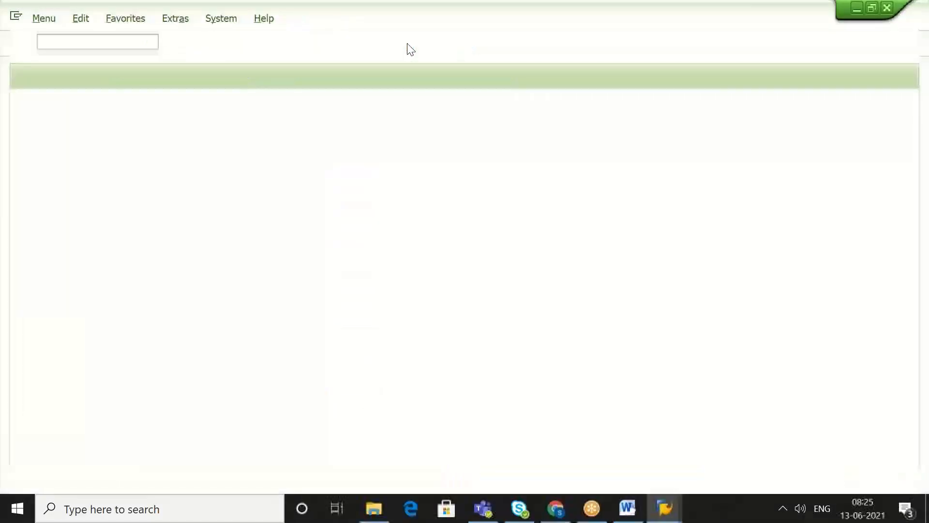
pyautogui.write('/n/scwm/prdo')
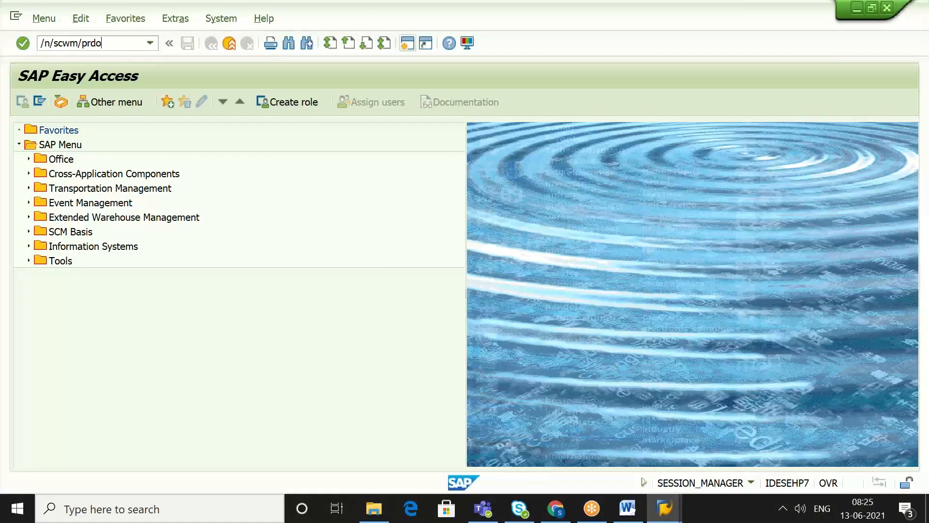
pyautogui.press('Return')
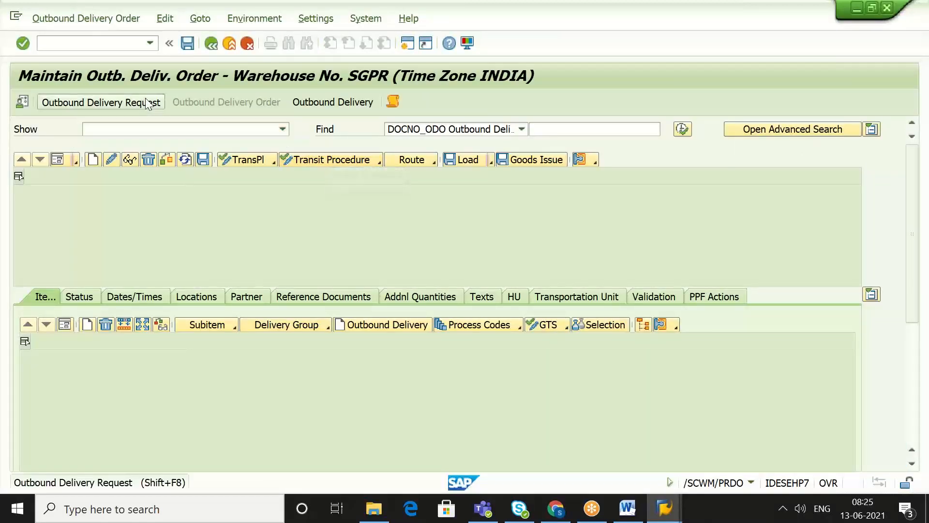
# Step: Search for the ECC delivery's outbound delivery request and show its header data in form view to check the document type
pyautogui.click(147, 103)
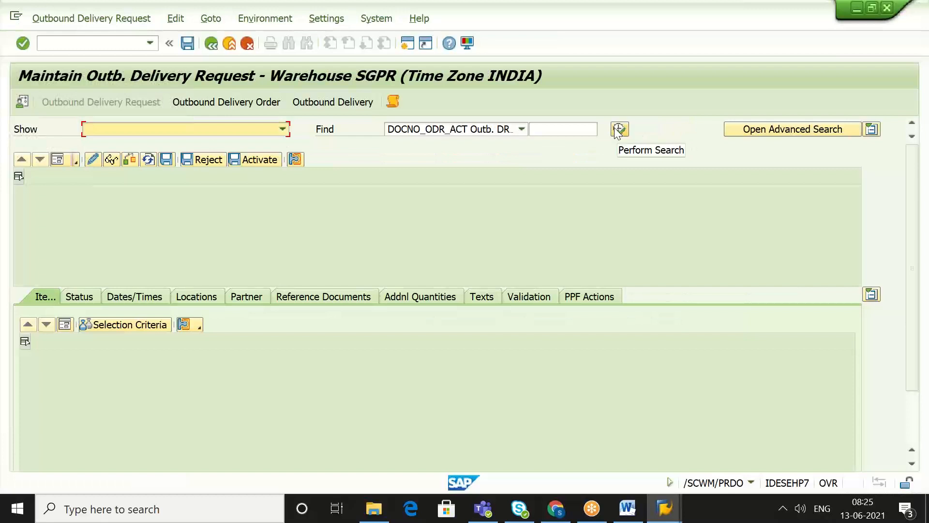
pyautogui.click(572, 128)
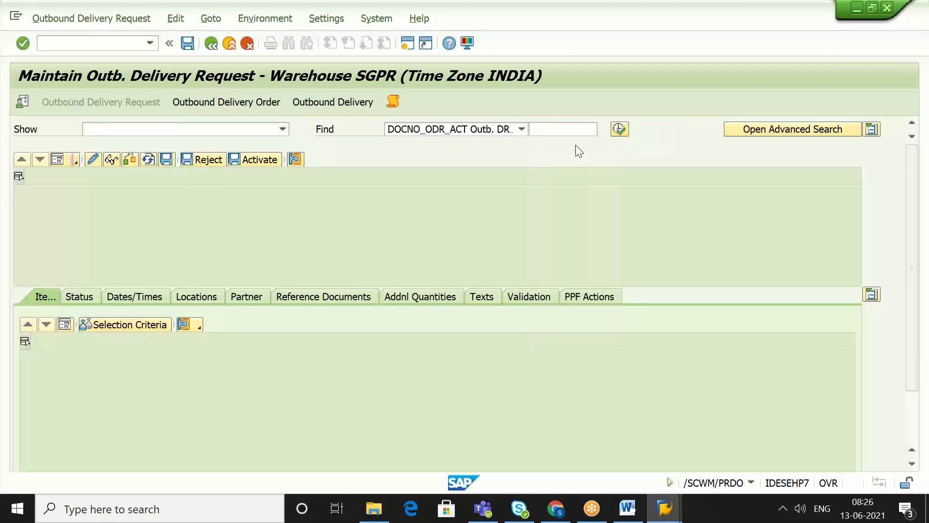
pyautogui.click(572, 129)
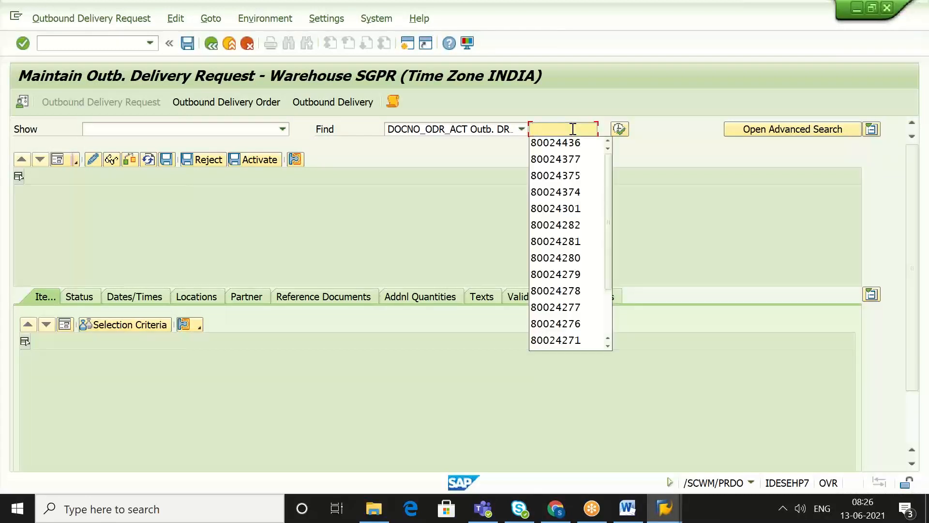
pyautogui.press('Down')
pyautogui.press('Return')
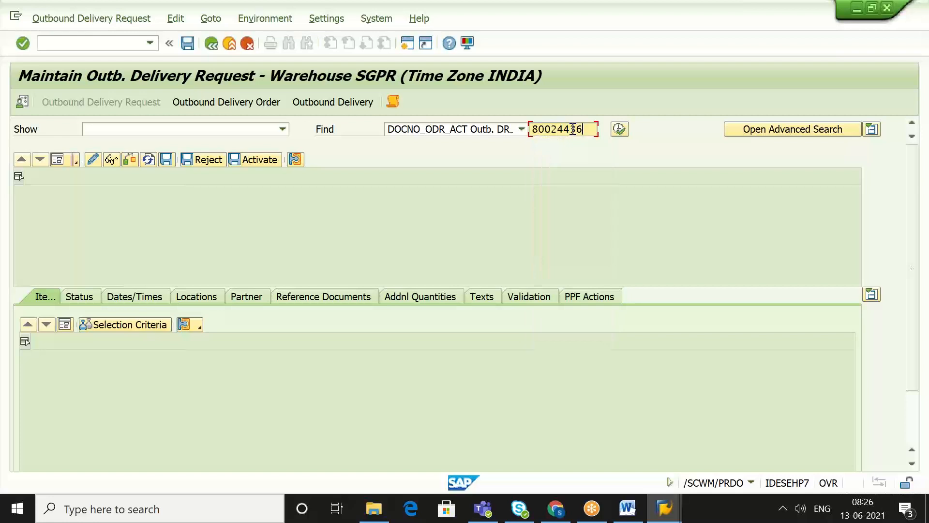
pyautogui.click(620, 130)
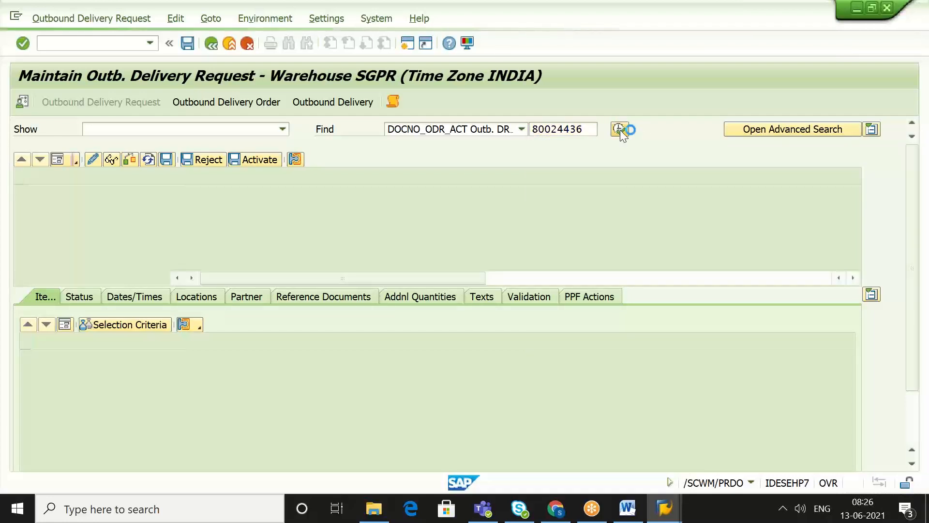
pyautogui.click(58, 159)
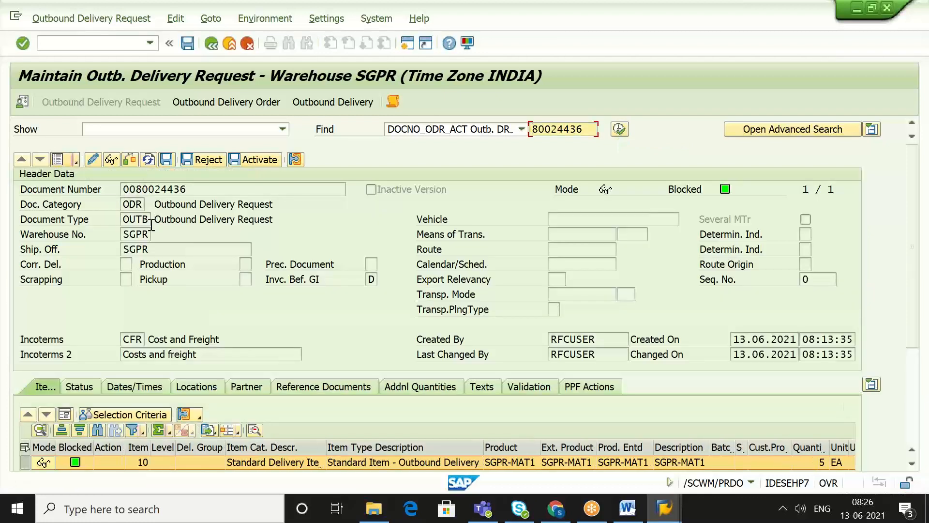
# Step: Check the document type in the outbound delivery order's header and compare it with the LF row of the document type mapping
pyautogui.click(215, 100)
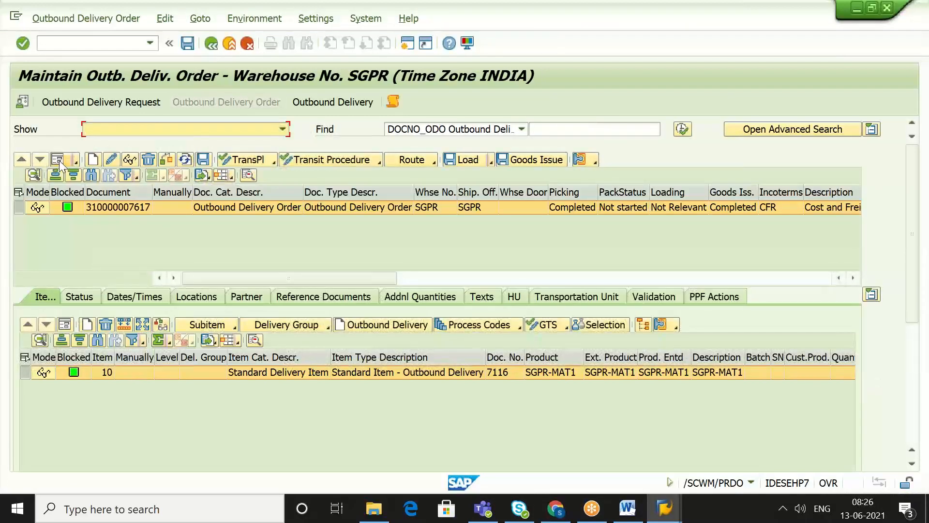
pyautogui.click(58, 159)
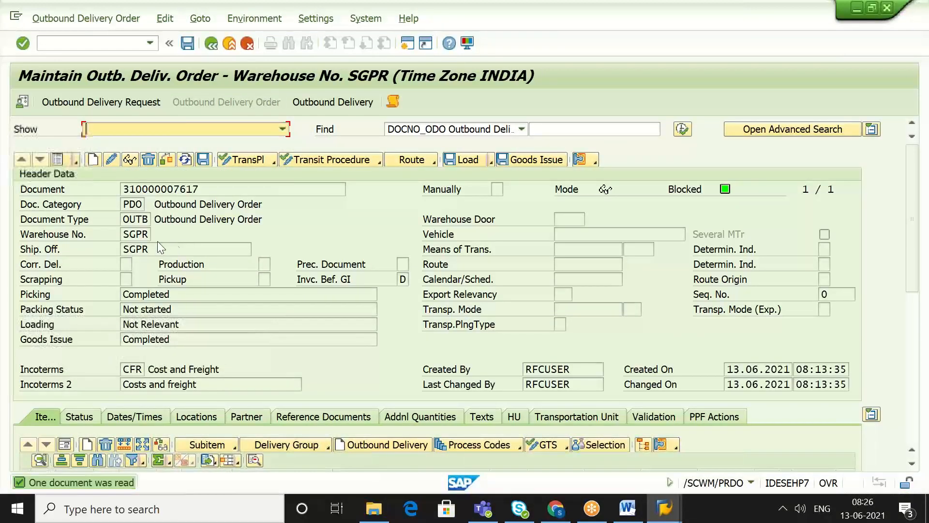
pyautogui.click(124, 219)
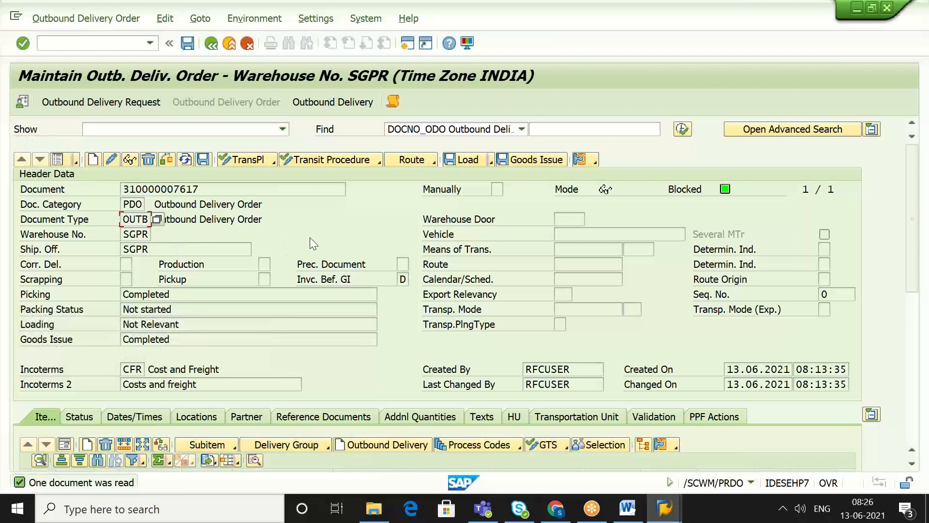
pyautogui.hotkey('alt', 'Tab')
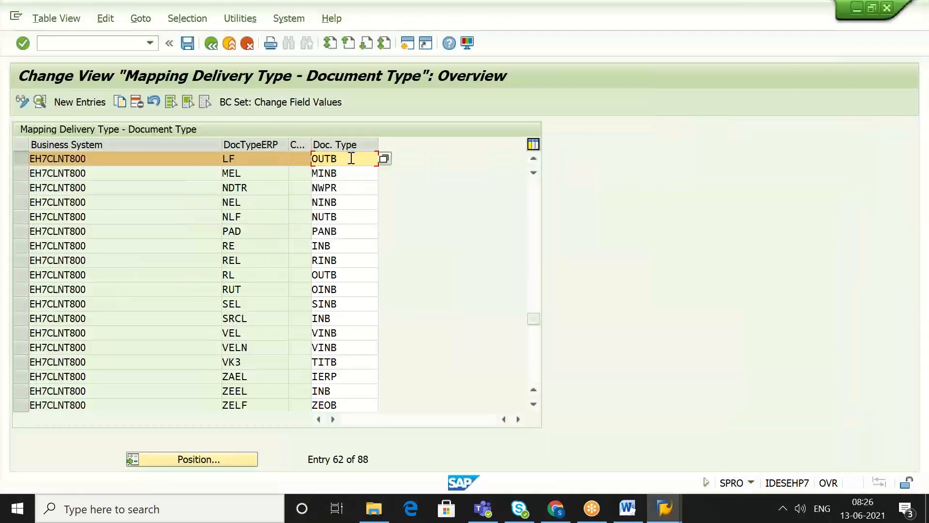
pyautogui.click(259, 159)
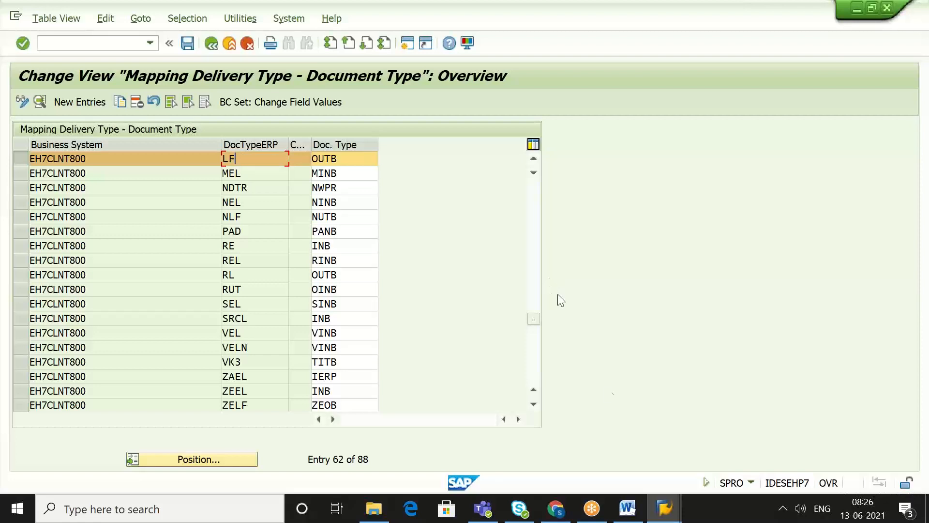
# Step: Switch to the ECC session with the delivery display and open the distribution model with transaction BD64
pyautogui.moveTo(666, 513)
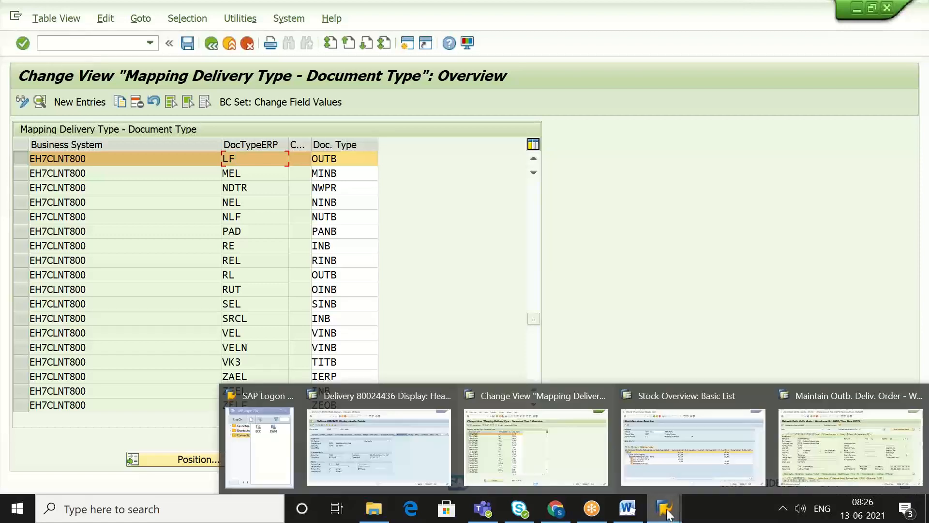
pyautogui.click(361, 437)
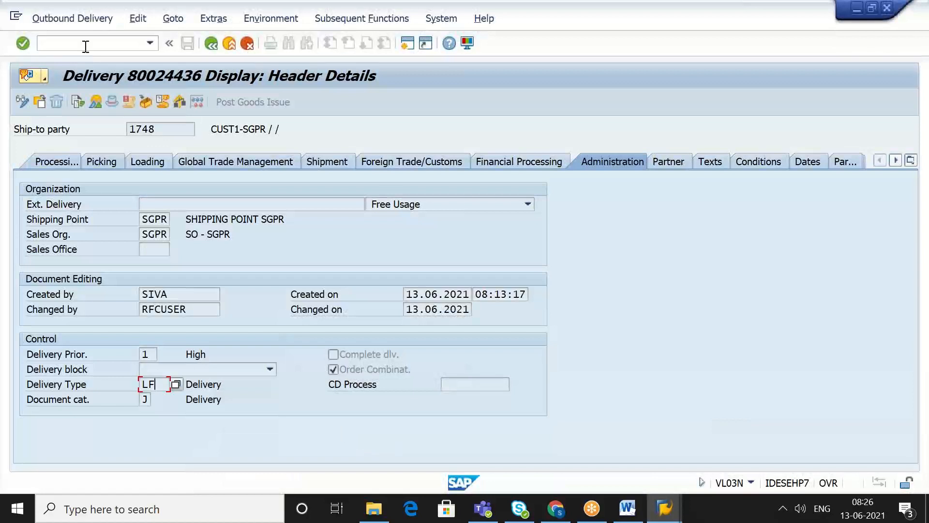
pyautogui.click(86, 47)
pyautogui.press('Return')
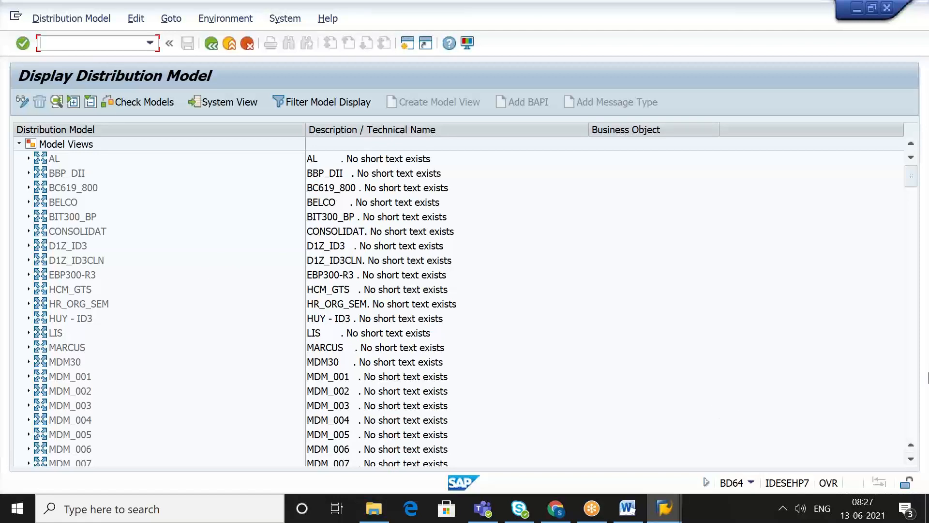
# Step: Find model view TESTD and expand it through logical systems EH7CLNT800 and E74CLNT300 to list its BAPIs
pyautogui.click(911, 387)
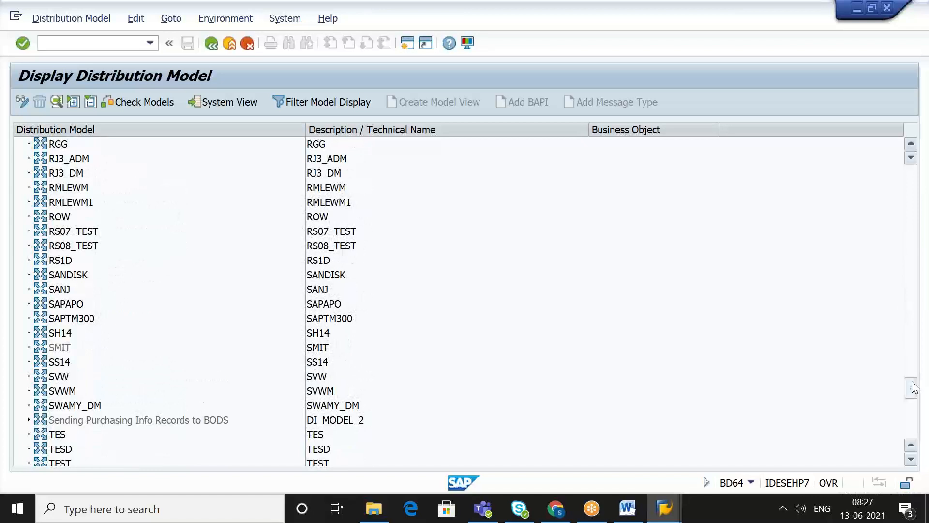
pyautogui.click(912, 460)
pyautogui.click(911, 459)
pyautogui.click(912, 459)
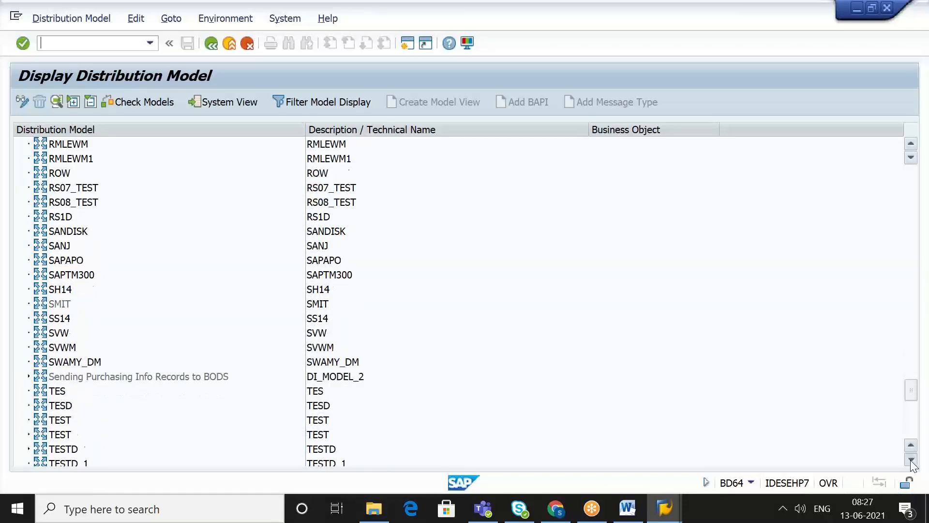
pyautogui.click(912, 460)
pyautogui.click(912, 460)
pyautogui.click(912, 460)
pyautogui.click(911, 460)
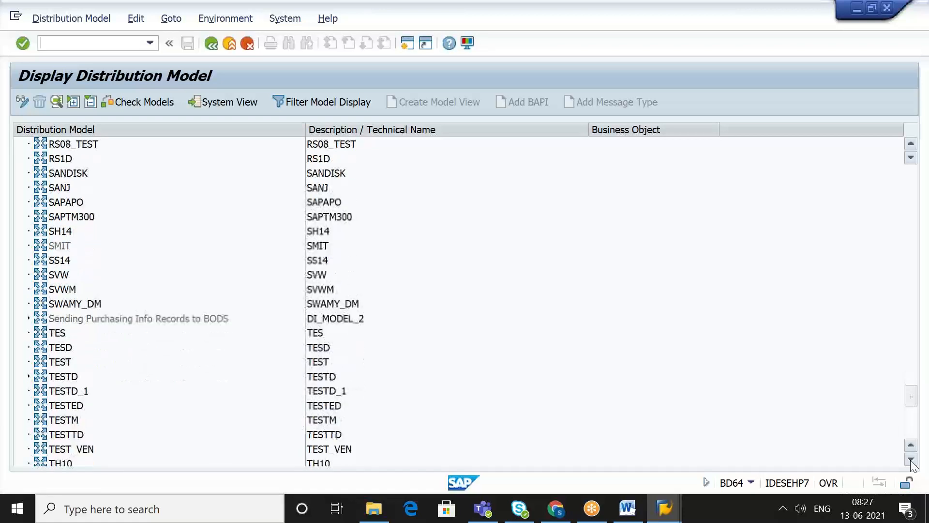
pyautogui.click(61, 379)
pyautogui.click(29, 378)
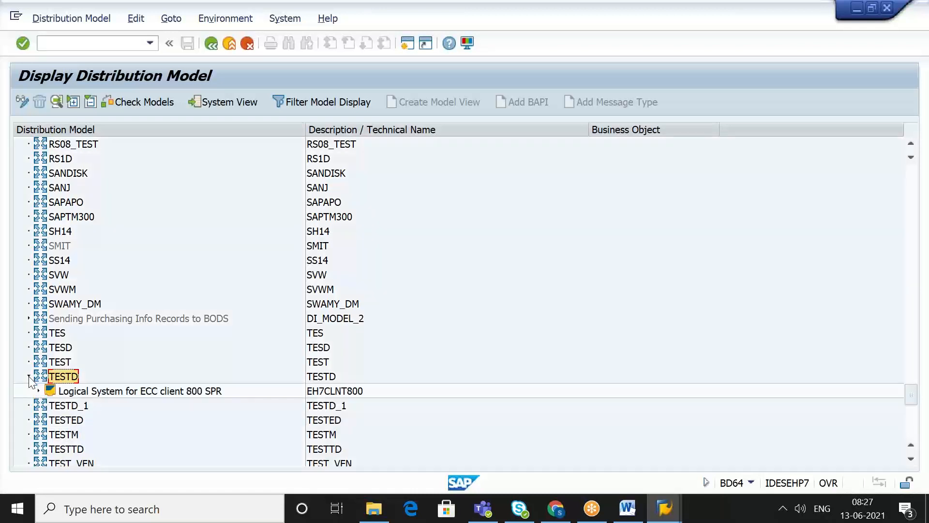
pyautogui.click(39, 391)
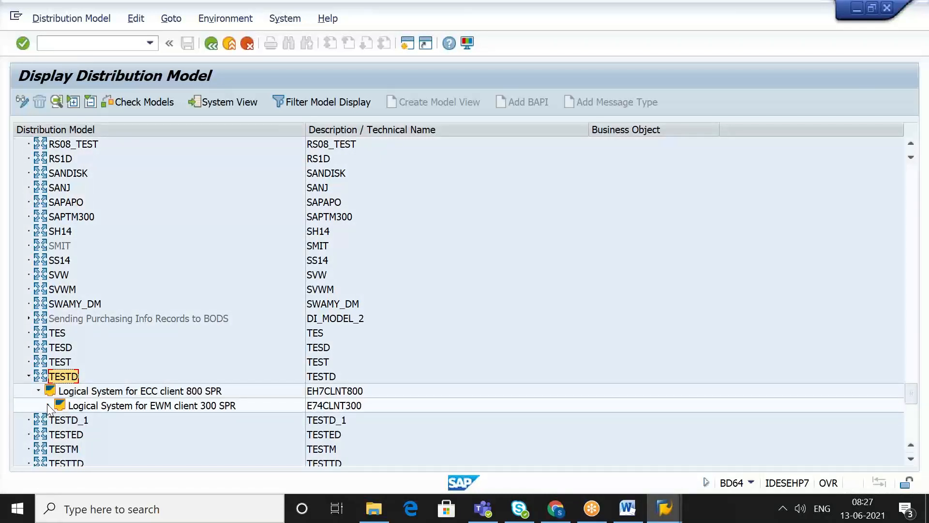
pyautogui.click(48, 405)
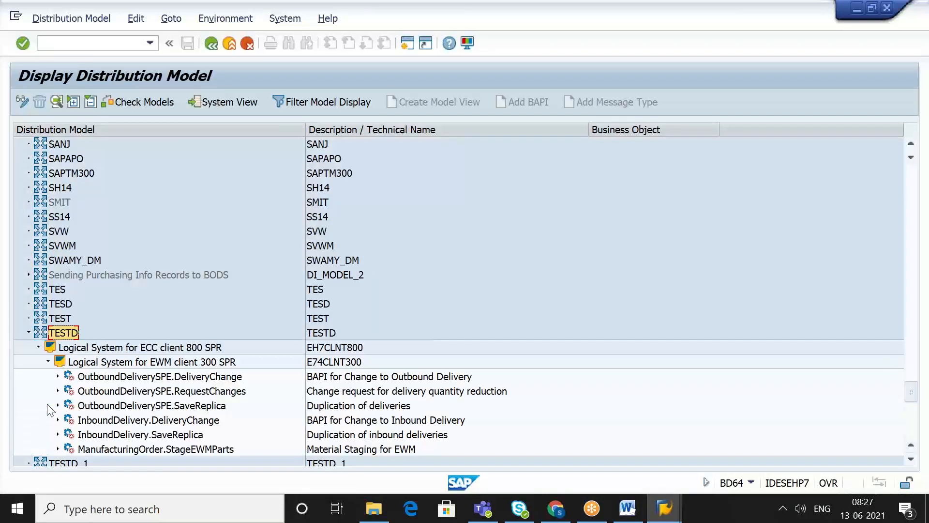
# Step: Review the outbound delivery BAPIs DeliveryChange and RequestChanges and their descriptions under E74CLNT300
pyautogui.click(163, 377)
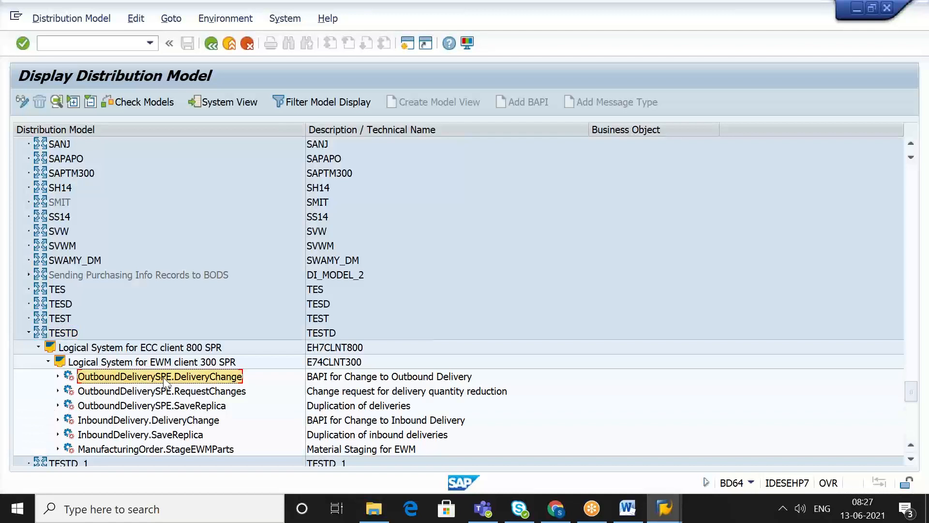
pyautogui.click(367, 392)
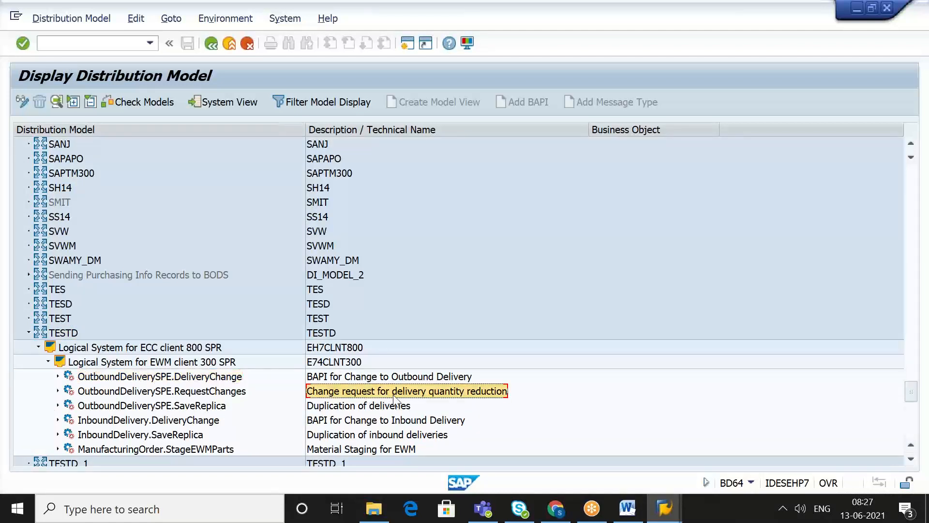
pyautogui.click(383, 375)
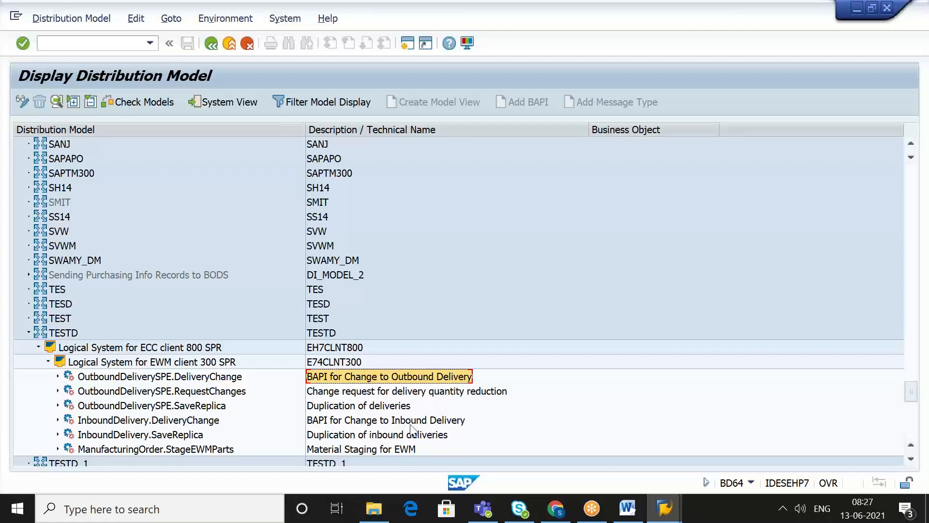
pyautogui.click(395, 387)
pyautogui.click(395, 377)
# Step: Expand the receiver determination filter group of OutboundDeliverySPE.DeliveryChange down to Warehouse Number and check the SGP entry
pyautogui.click(58, 377)
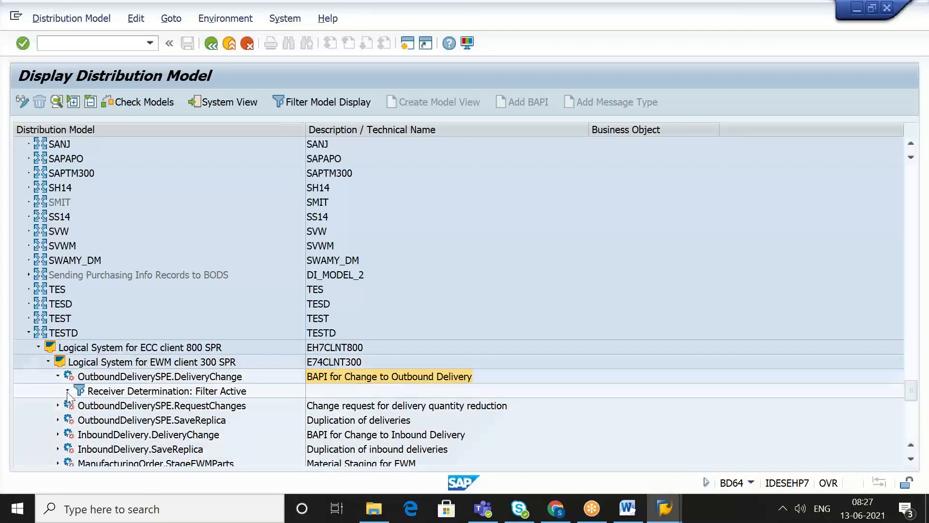
pyautogui.click(68, 391)
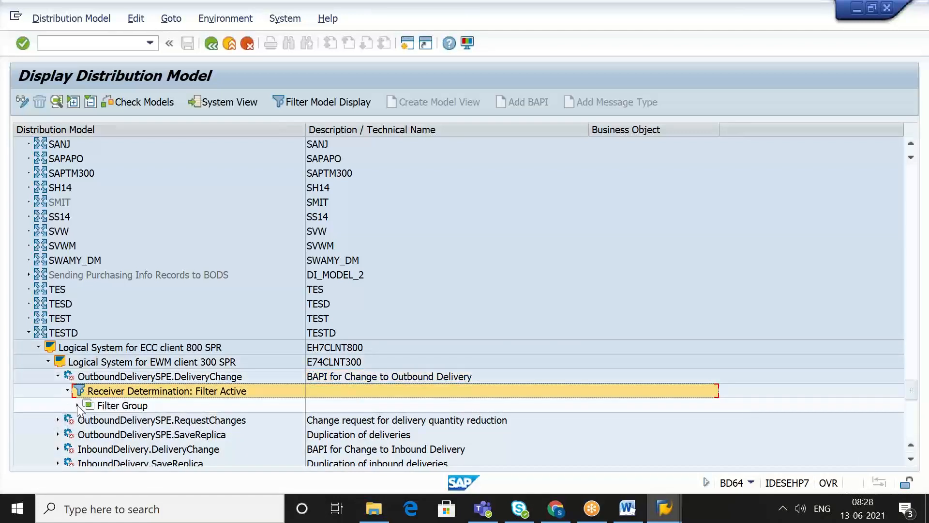
pyautogui.click(77, 405)
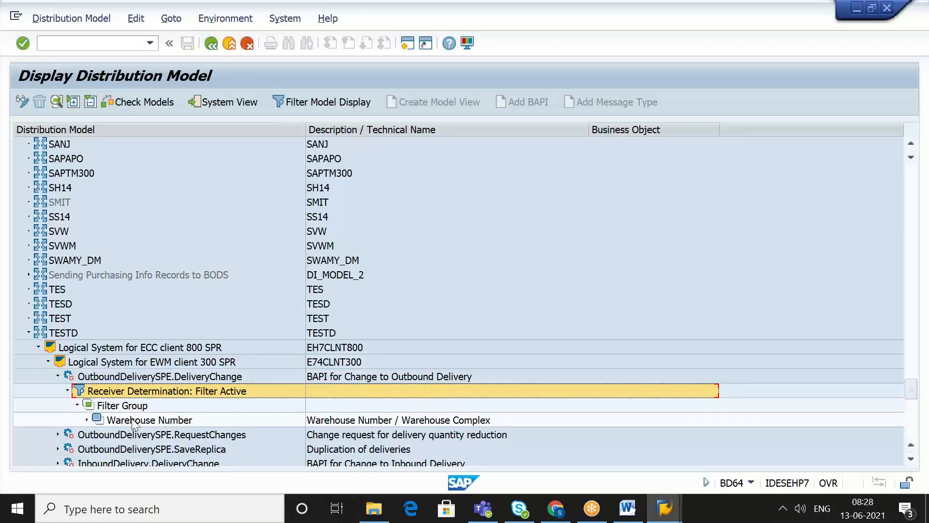
pyautogui.click(86, 419)
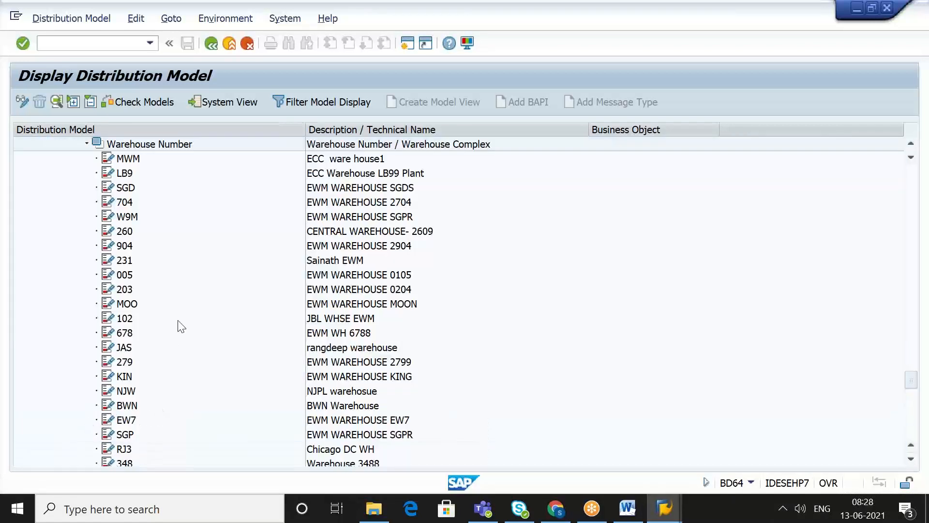
pyautogui.click(127, 435)
pyautogui.click(353, 438)
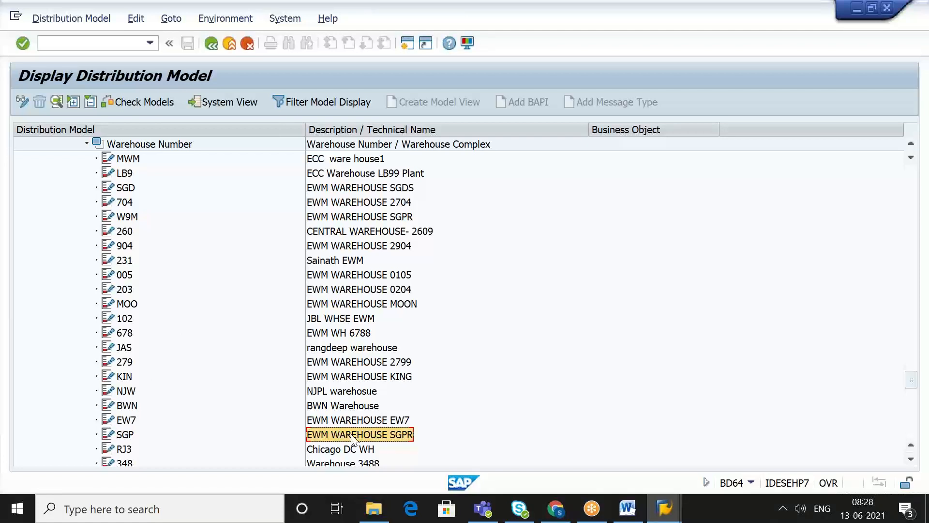
pyautogui.click(127, 436)
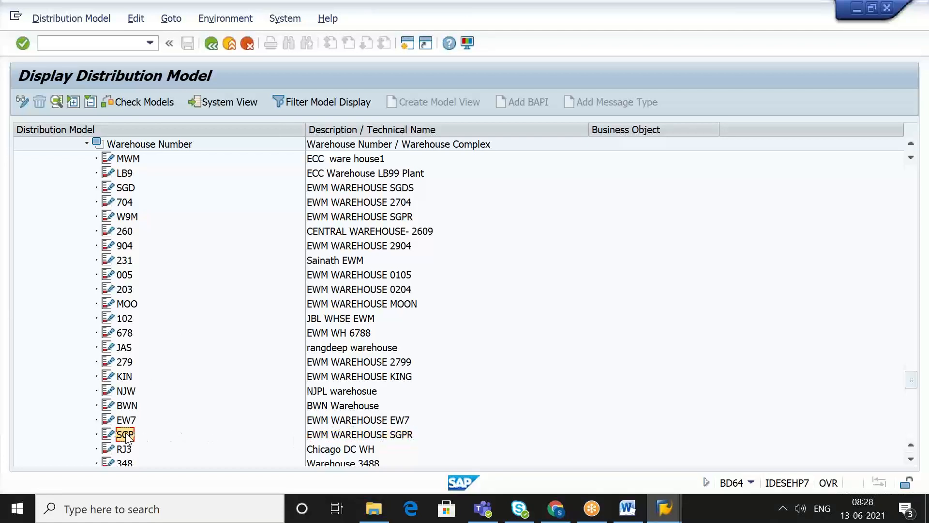
# Step: Collapse the Warehouse Number filter values and return to the BAPI list of model view TESTD
pyautogui.click(86, 144)
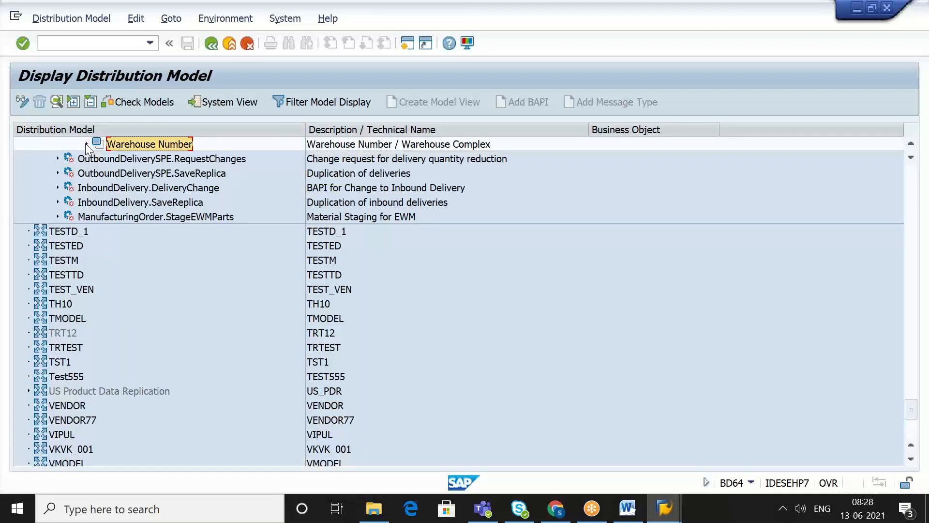
pyautogui.click(911, 143)
pyautogui.click(911, 145)
pyautogui.scroll(3, 911, 147)
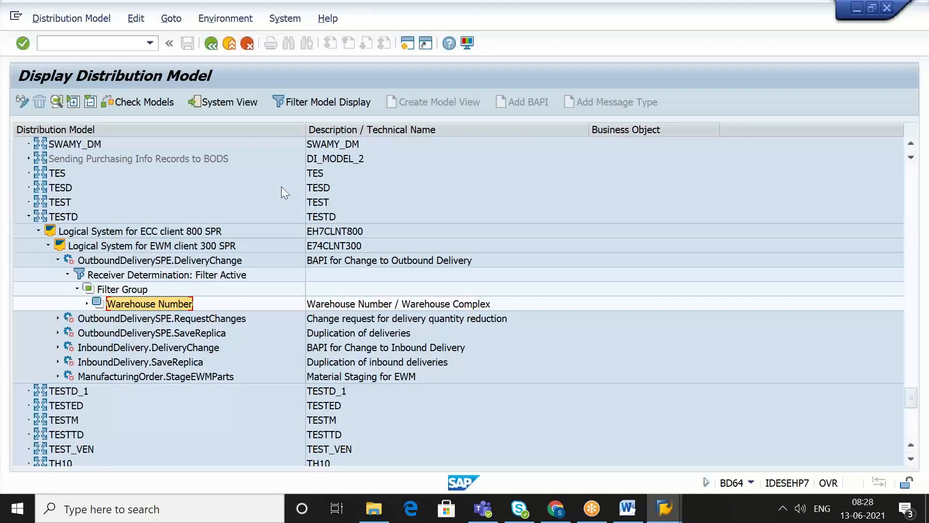
# Step: Start transaction SPRO and open the SAP Reference IMG
pyautogui.click(103, 45)
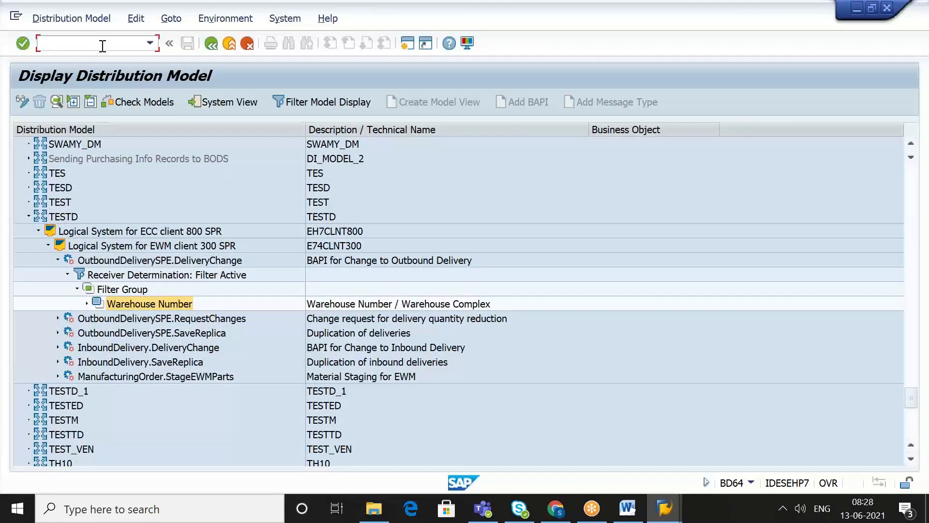
pyautogui.write('/nspro')
pyautogui.press('Return')
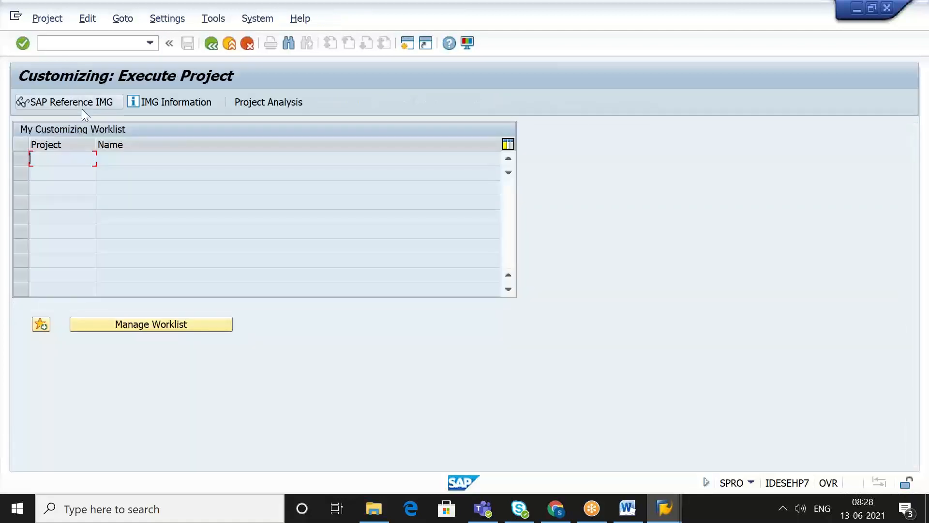
pyautogui.click(82, 107)
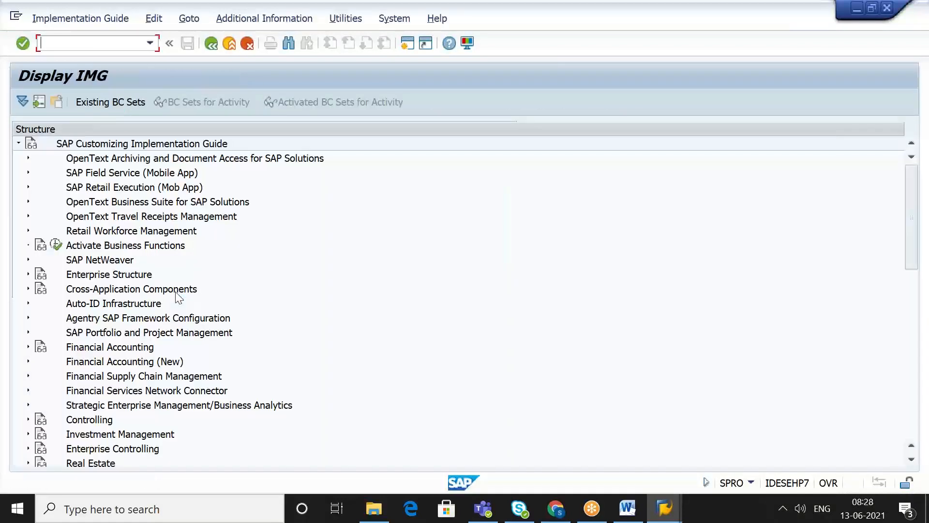
# Step: Expand Integration with Other SAP Components, Extended Warehouse Management, and Basic Settings for EWM Linkage in the implementation guide
pyautogui.click(116, 376)
pyautogui.press('Down')
pyautogui.press('Down')
pyautogui.press('Down')
pyautogui.press('Down')
pyautogui.press('Down')
pyautogui.press('Down')
pyautogui.press('Down')
pyautogui.press('Down')
pyautogui.press('Down')
pyautogui.press('Down')
pyautogui.press('Down')
pyautogui.press('Down')
pyautogui.press('Down')
pyautogui.press('Down')
pyautogui.press('Down')
pyautogui.press('Down')
pyautogui.press('Down')
pyautogui.press('Down')
pyautogui.press('Down')
pyautogui.press('Down')
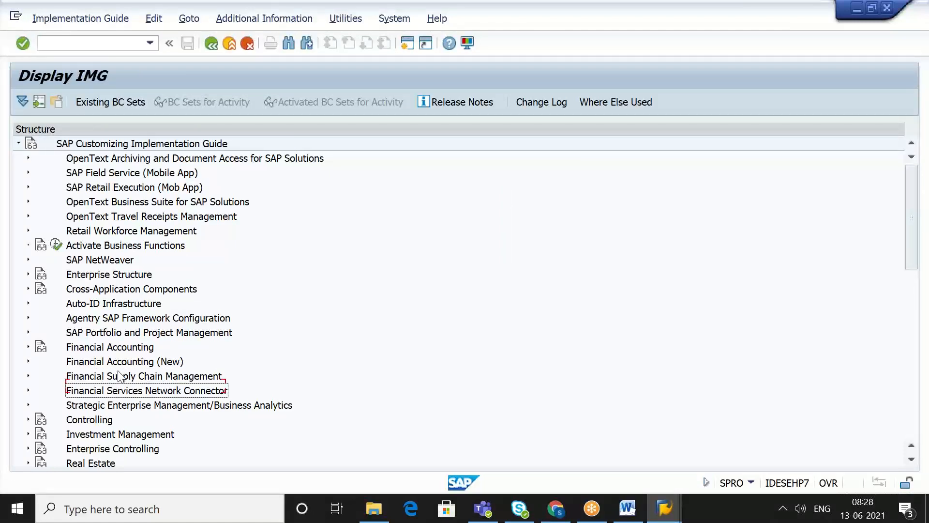
pyautogui.press('Down')
pyautogui.press('Down')
pyautogui.press('Down')
pyautogui.press('Down')
pyautogui.press('Down')
pyautogui.press('Down')
pyautogui.press('Down')
pyautogui.press('Down')
pyautogui.press('Down')
pyautogui.press('Down')
pyautogui.press('Down')
pyautogui.press('Down')
pyautogui.press('Down')
pyautogui.press('Down')
pyautogui.press('Down')
pyautogui.press('Down')
pyautogui.press('Down')
pyautogui.press('Down')
pyautogui.press('Down')
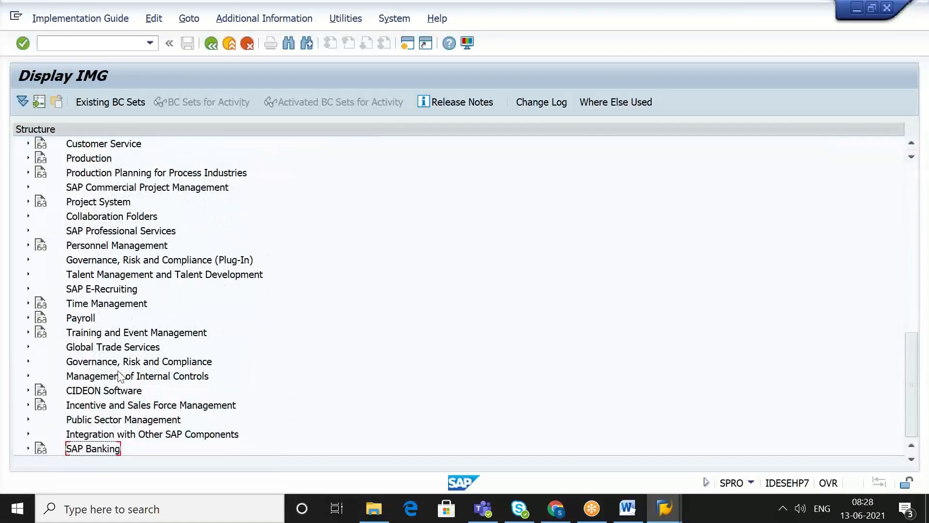
pyautogui.press('Up')
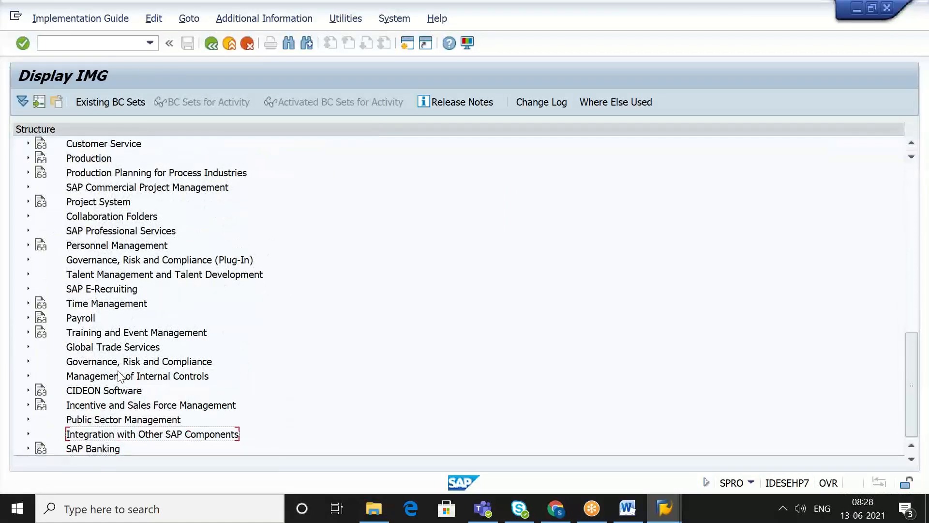
pyautogui.click(29, 434)
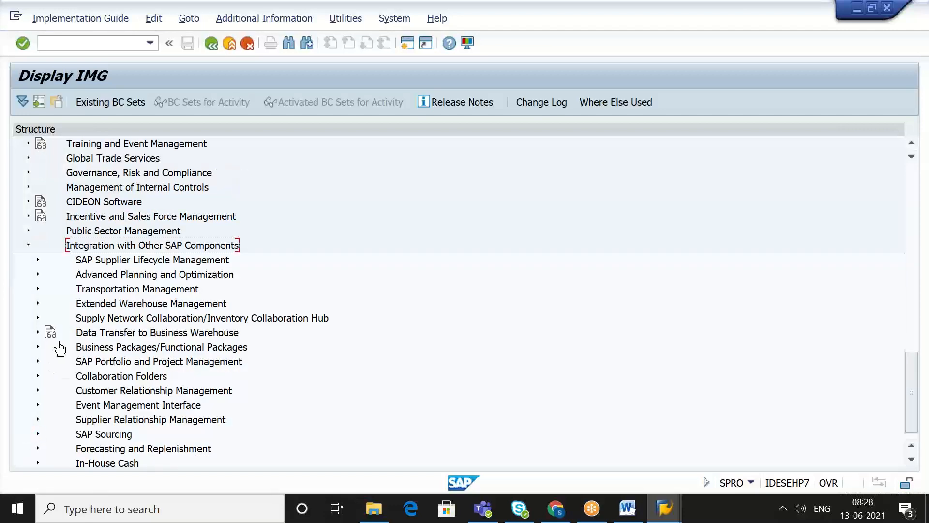
pyautogui.click(38, 304)
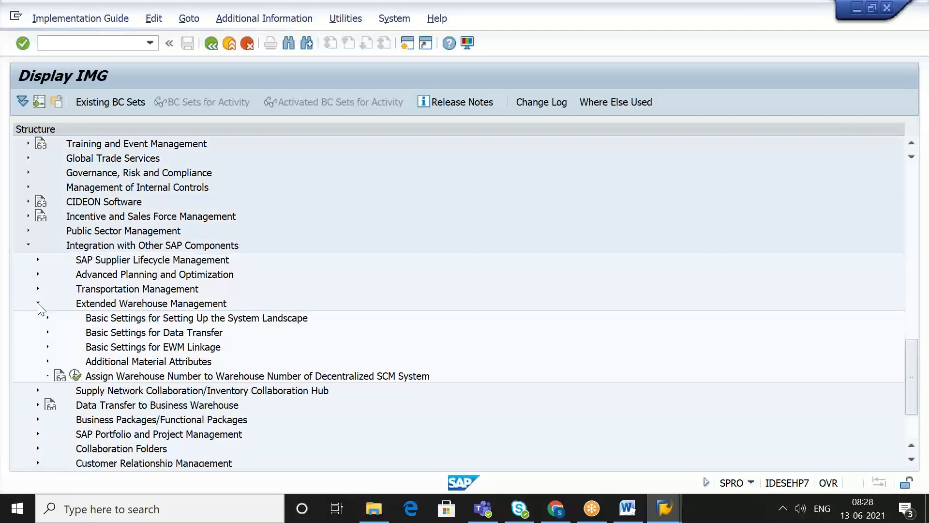
pyautogui.click(123, 348)
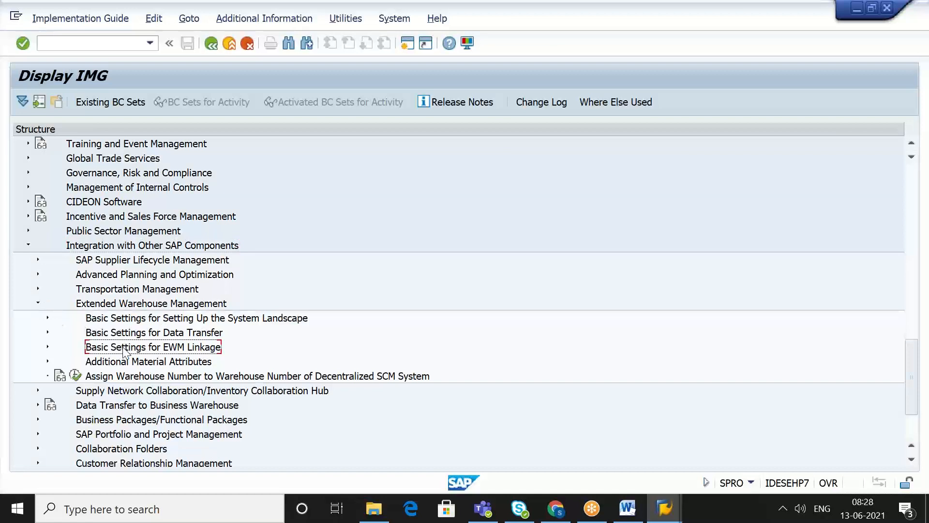
pyautogui.click(47, 347)
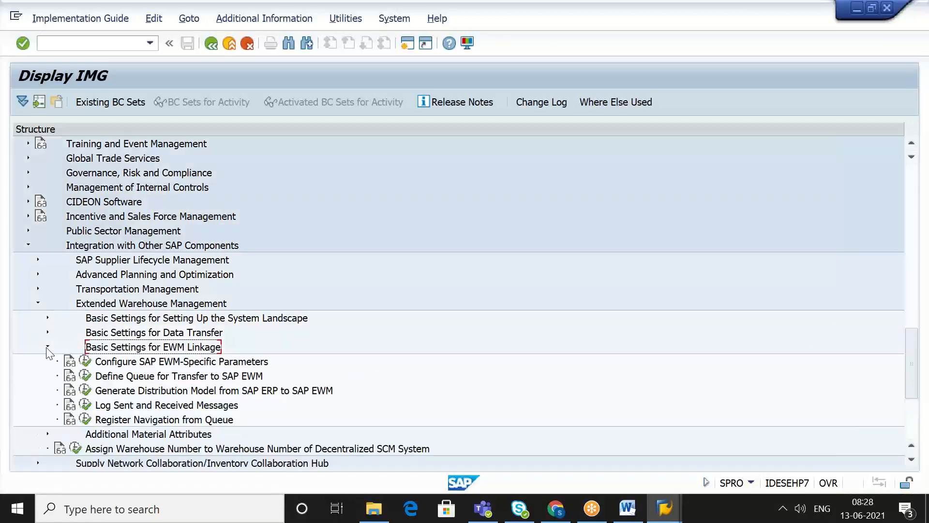
# Step: Open Generate Distribution Model from SAP ERP to SAP EWM for warehouse SGP, logical system E74CLNT300 and model view TESTD
pyautogui.click(95, 389)
pyautogui.click(86, 389)
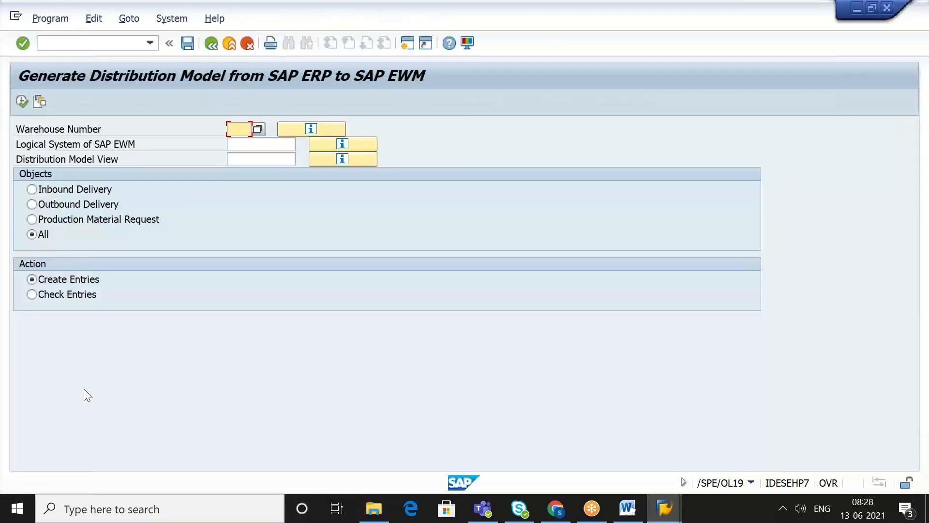
pyautogui.write('sg')
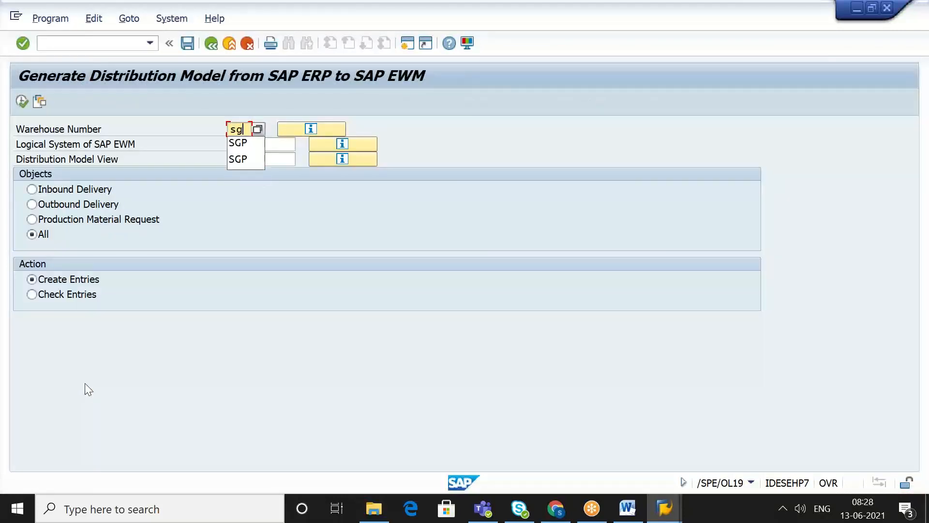
pyautogui.press('Down')
pyautogui.press('Return')
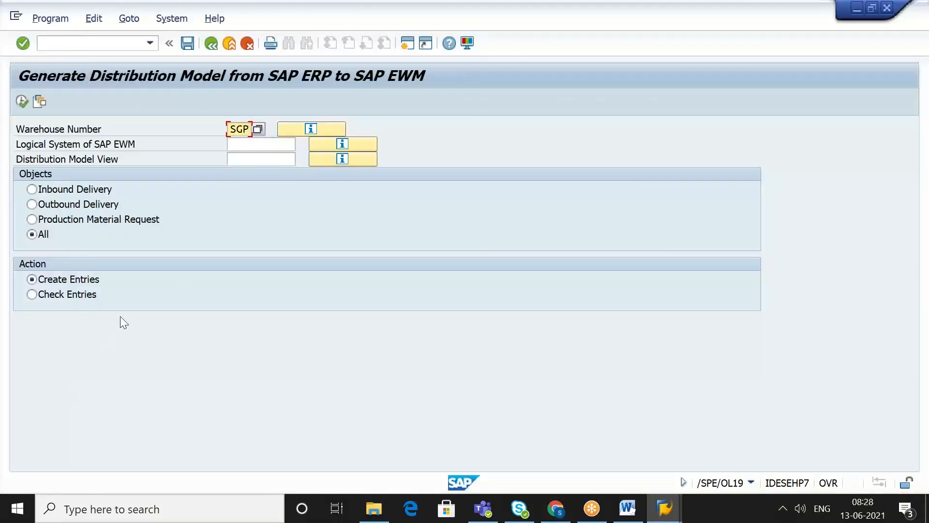
pyautogui.click(262, 144)
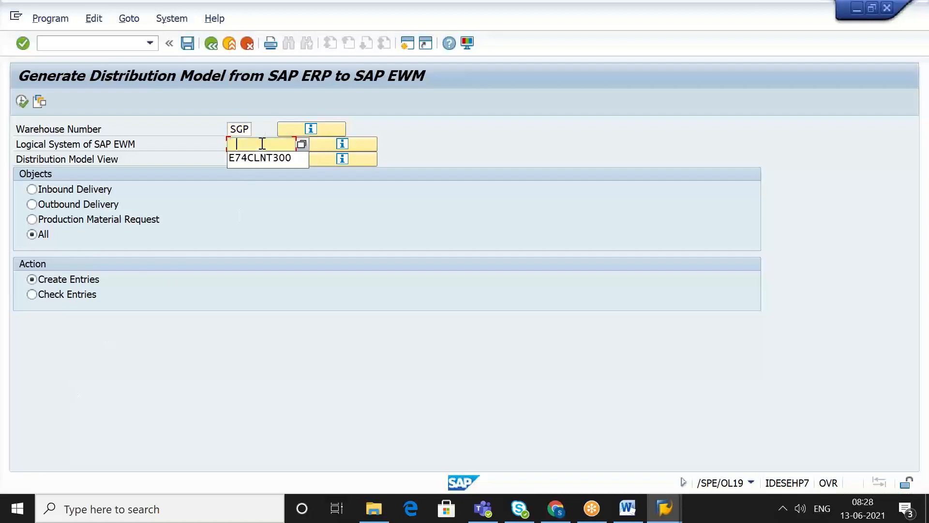
pyautogui.click(266, 160)
pyautogui.click(266, 160)
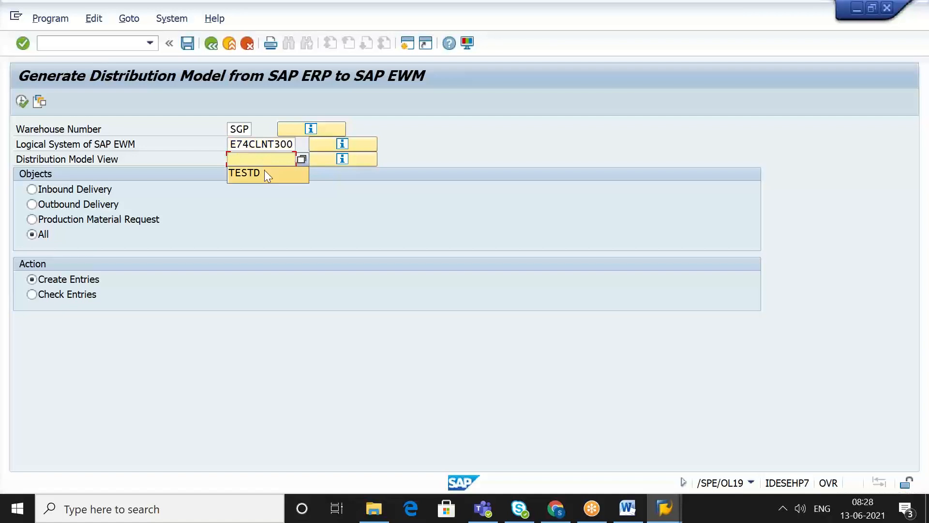
pyautogui.click(264, 171)
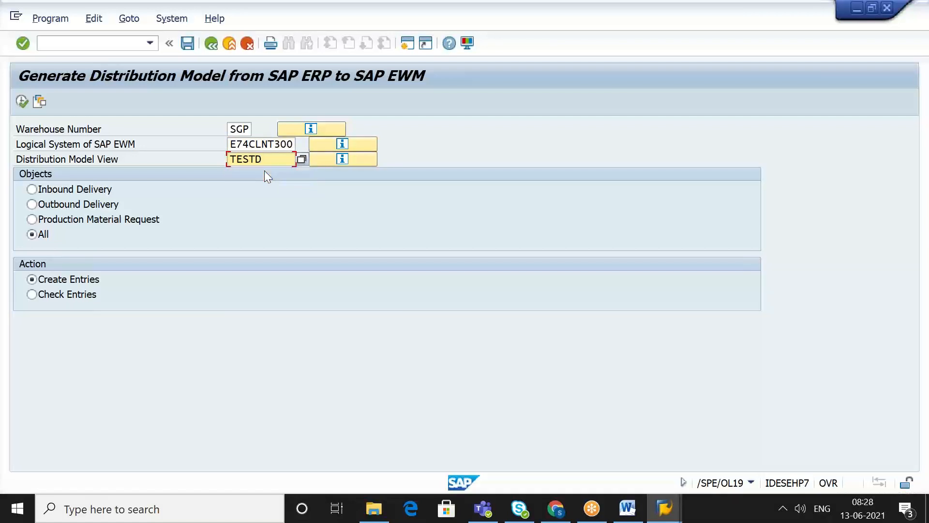
# Step: Run Check Entries for all objects, review the missing entries for warehouse SGP, and close the list
pyautogui.click(83, 294)
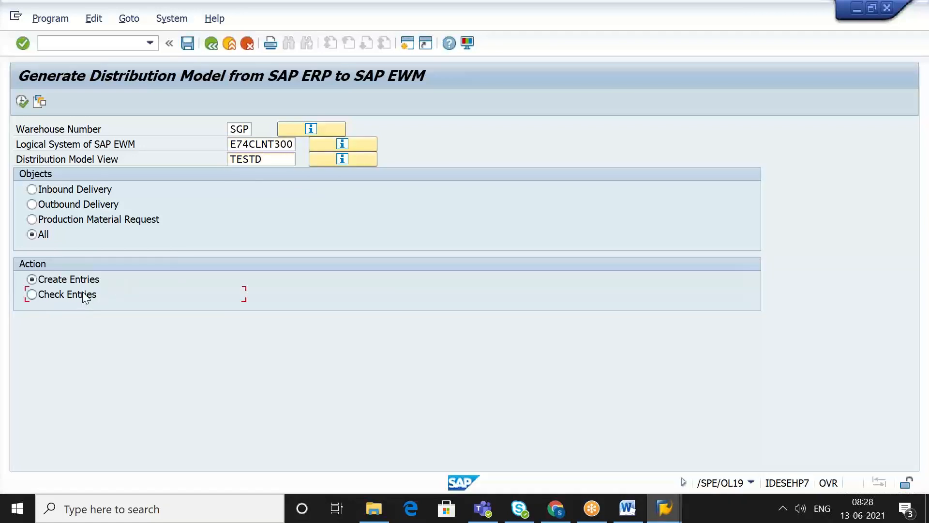
pyautogui.click(22, 100)
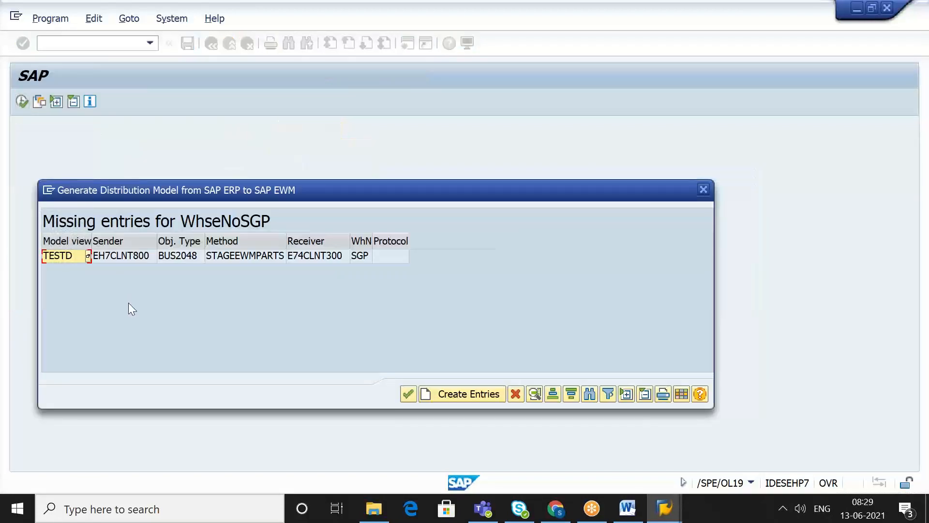
pyautogui.click(79, 255)
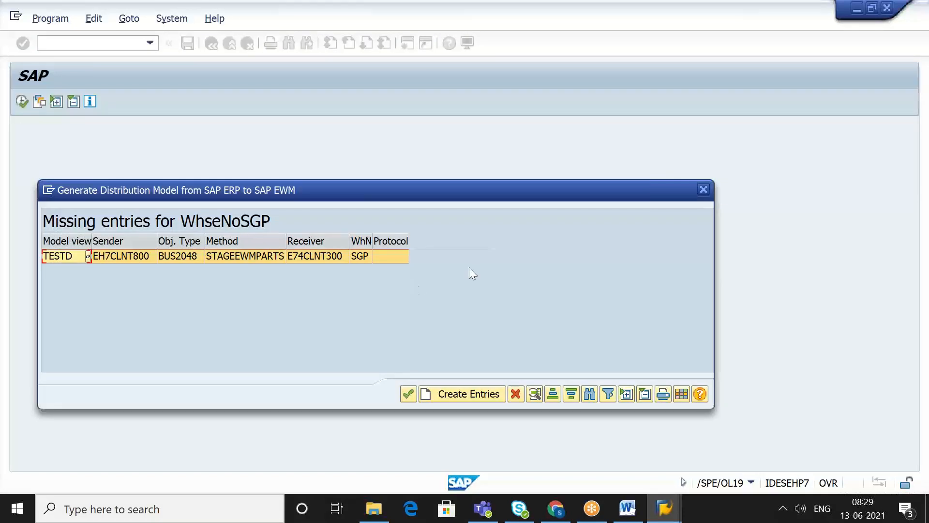
pyautogui.click(408, 394)
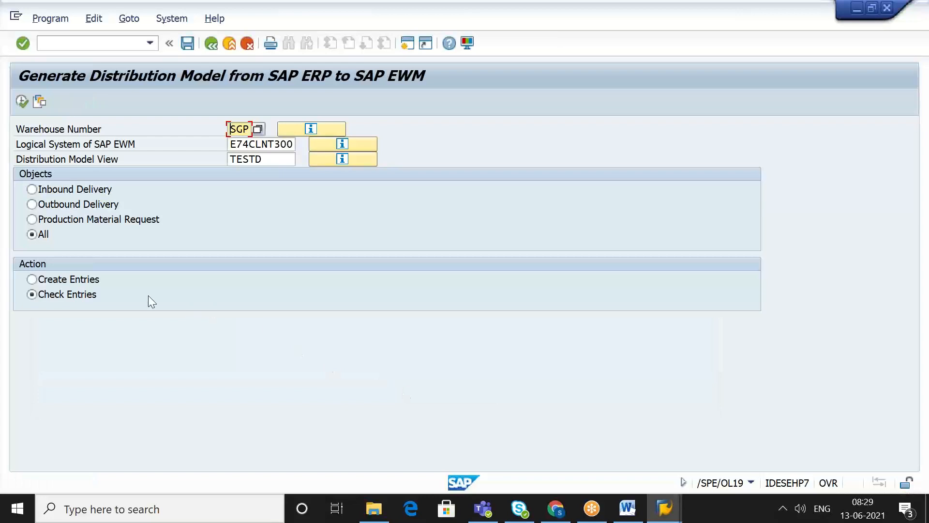
# Step: Try to create the distribution model entries for all objects and dismiss the list of entries to cleanse
pyautogui.click(83, 280)
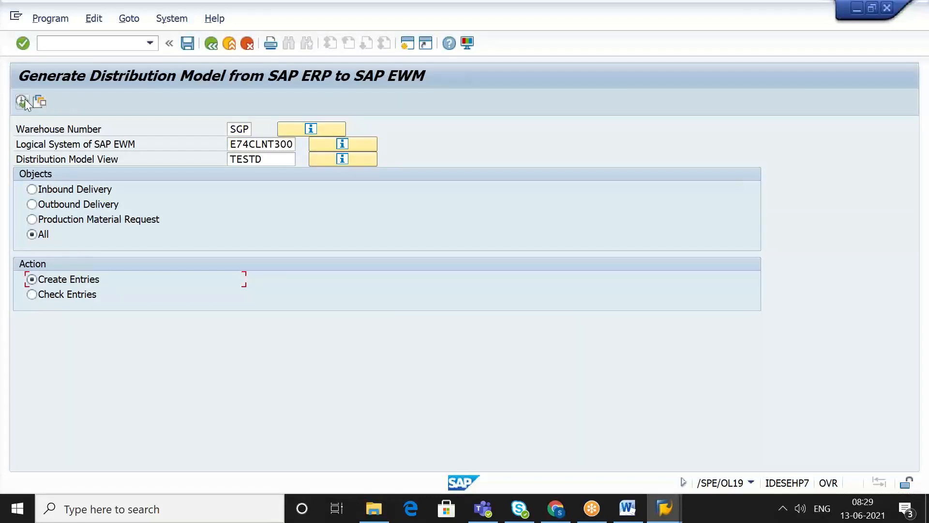
pyautogui.click(22, 100)
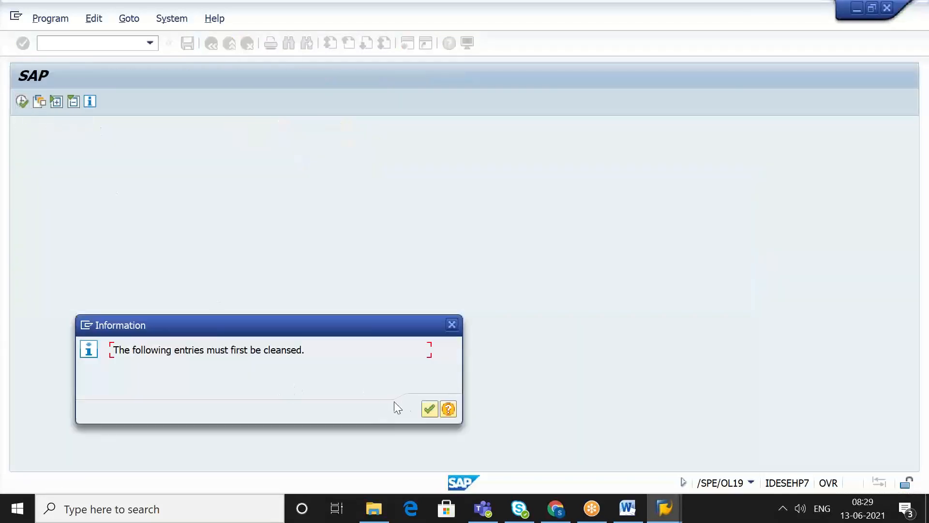
pyautogui.click(426, 408)
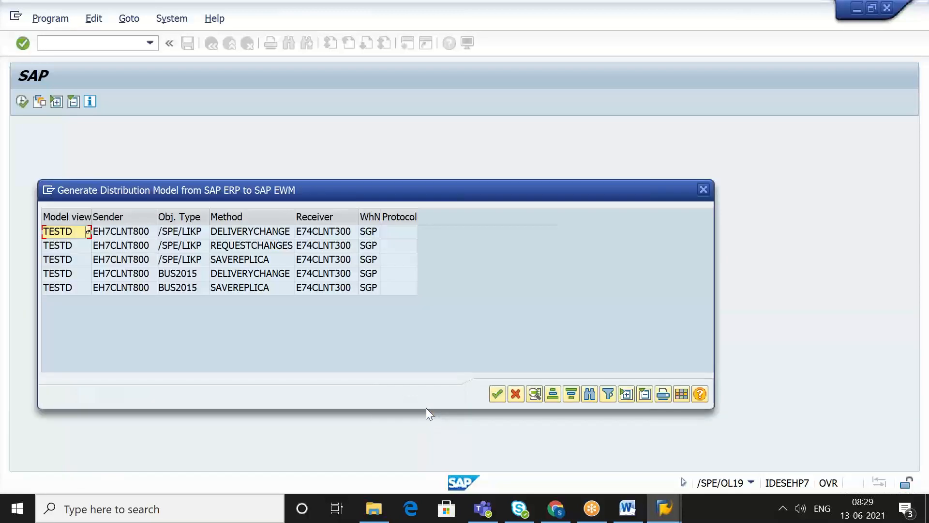
pyautogui.click(252, 233)
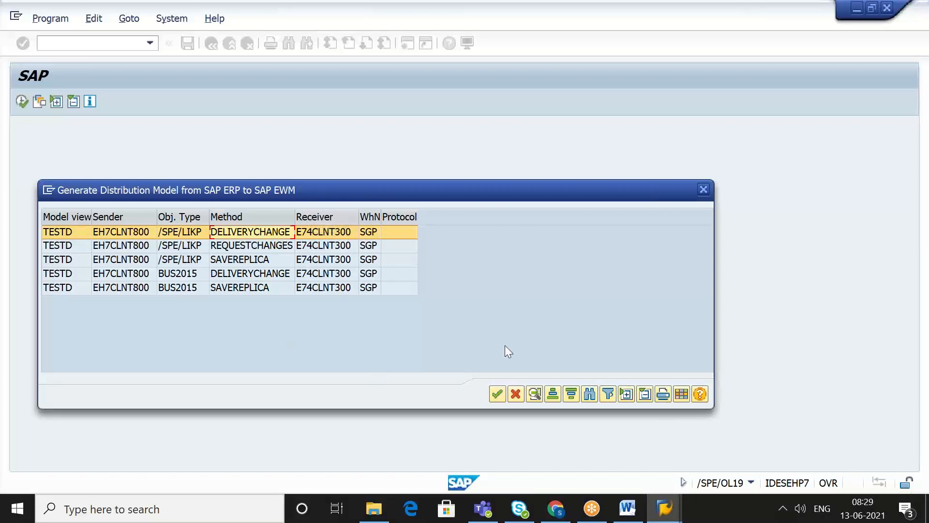
pyautogui.click(702, 190)
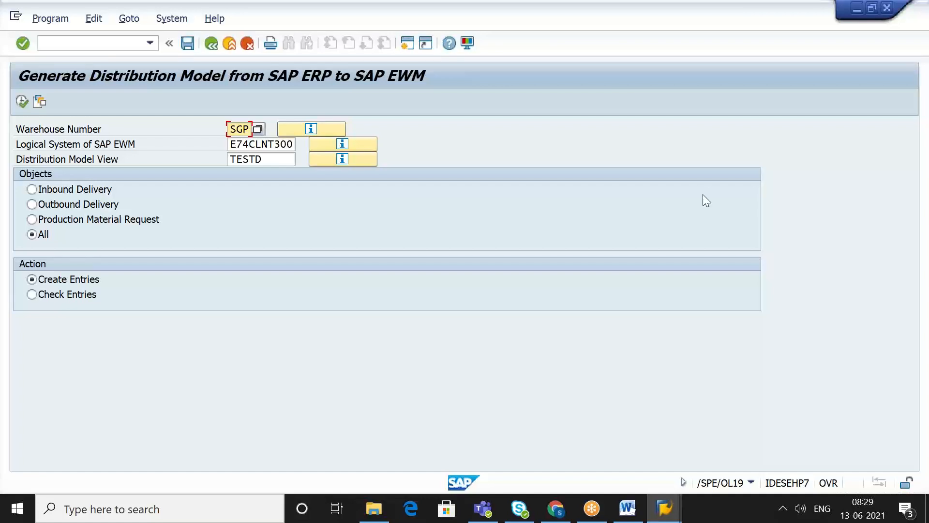
# Step: Leave the transaction for SAP Easy Access and close the Stock Overview and delivery type mapping sessions
pyautogui.click(112, 43)
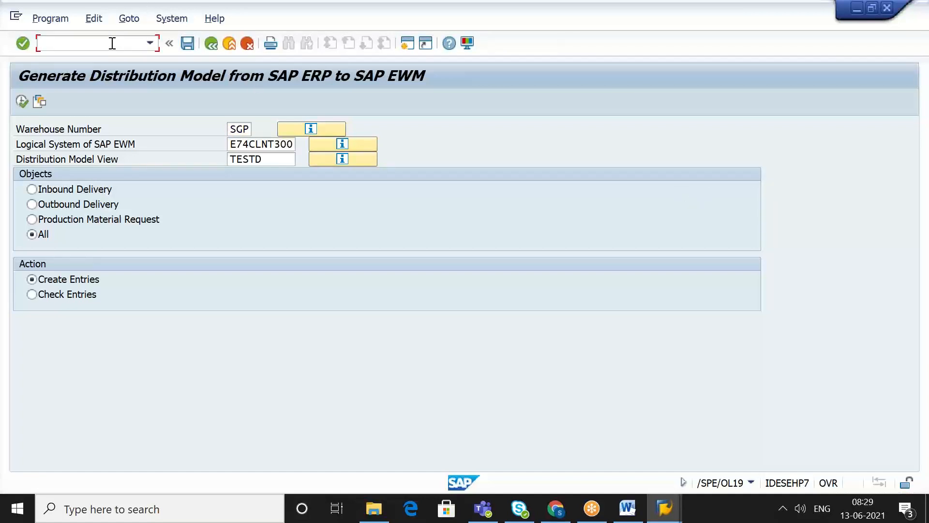
pyautogui.write('/n')
pyautogui.press('Return')
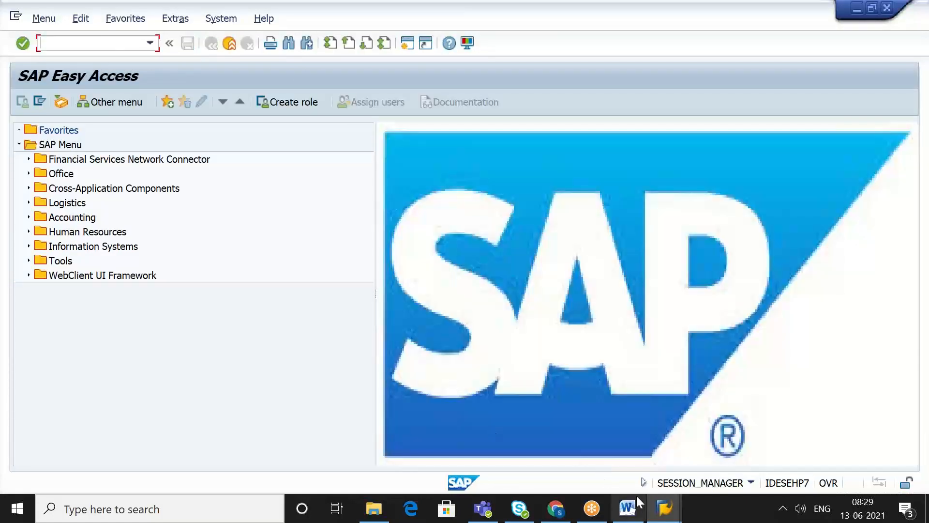
pyautogui.moveTo(664, 513)
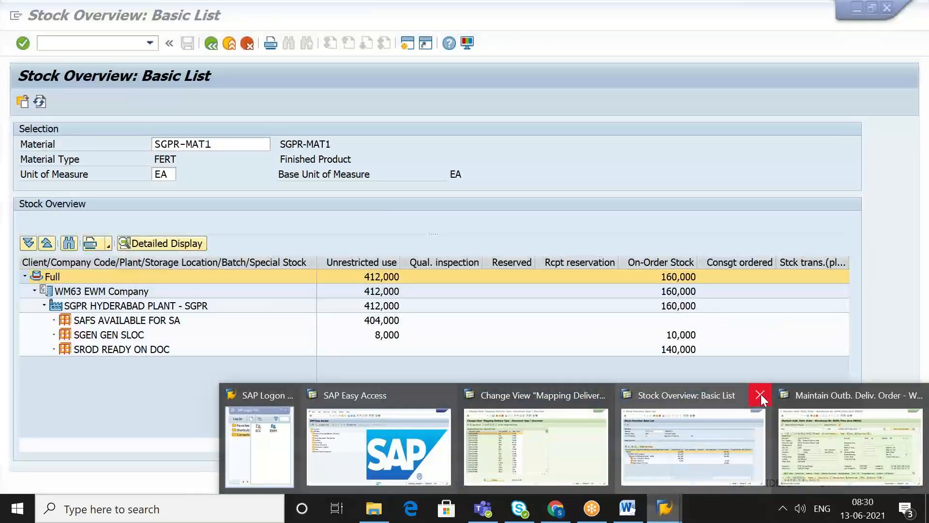
pyautogui.click(761, 394)
pyautogui.click(761, 394)
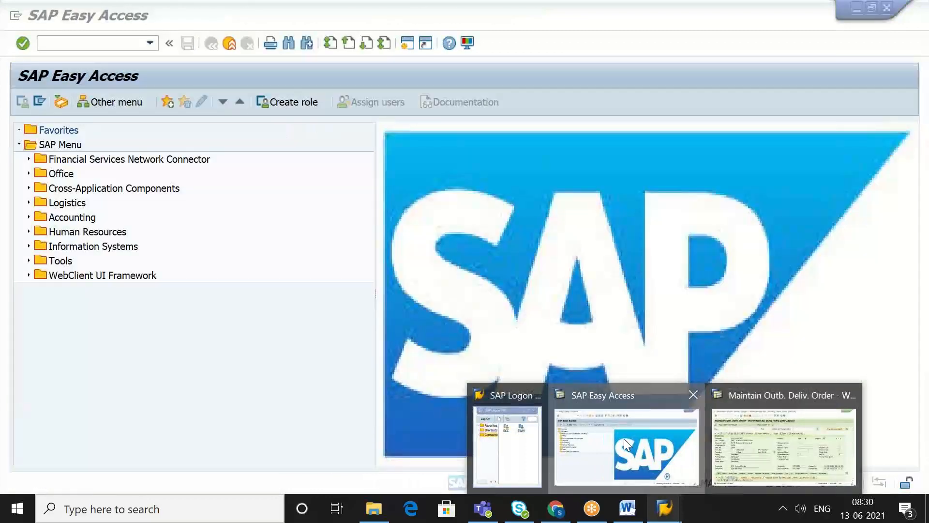
pyautogui.click(623, 438)
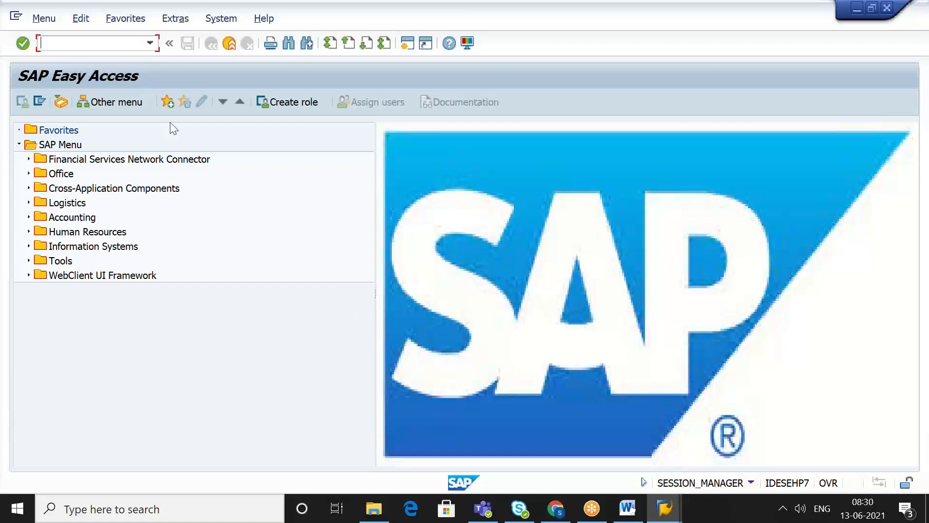
# Step: Switch to the Word configuration document and add column headings DEWM and E EWM below the delivery line
pyautogui.click(630, 513)
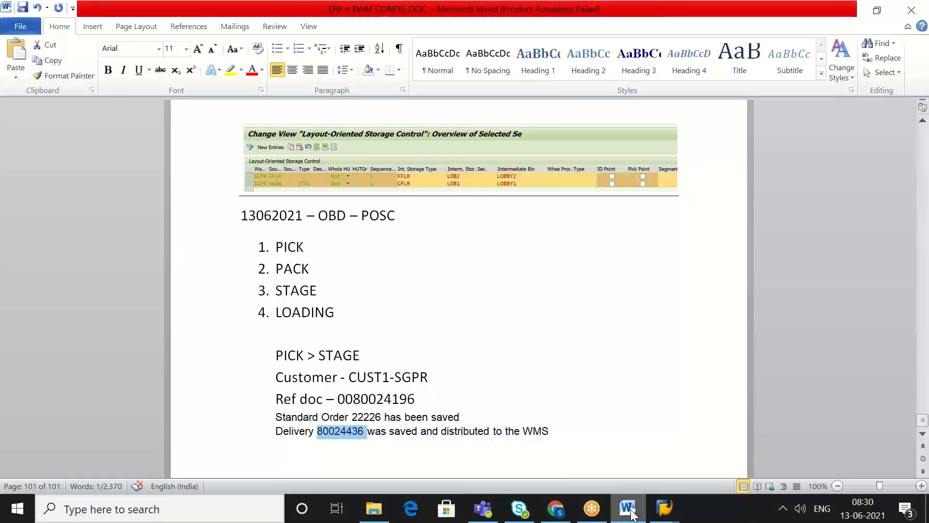
pyautogui.click(622, 466)
pyautogui.press('BackSpace')
pyautogui.press('Return')
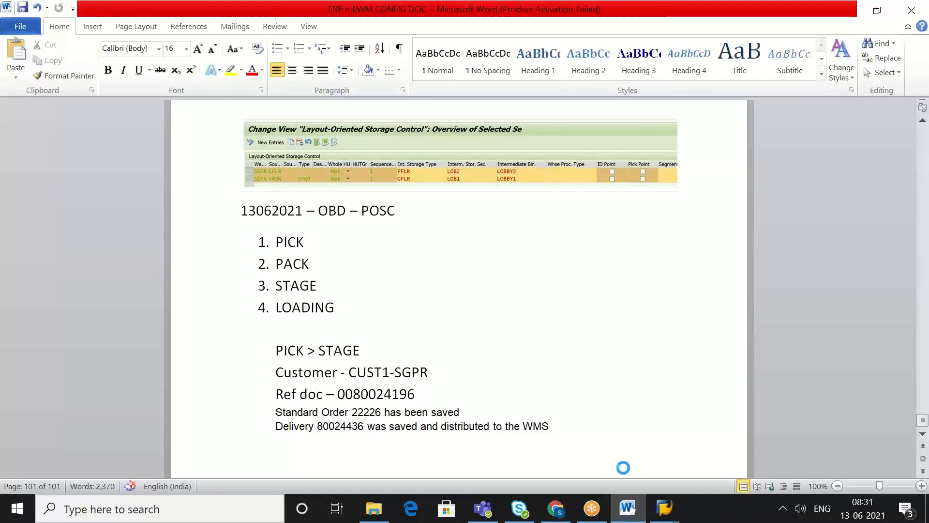
pyautogui.write('d')
pyautogui.write(' DE')
pyautogui.write('WM')
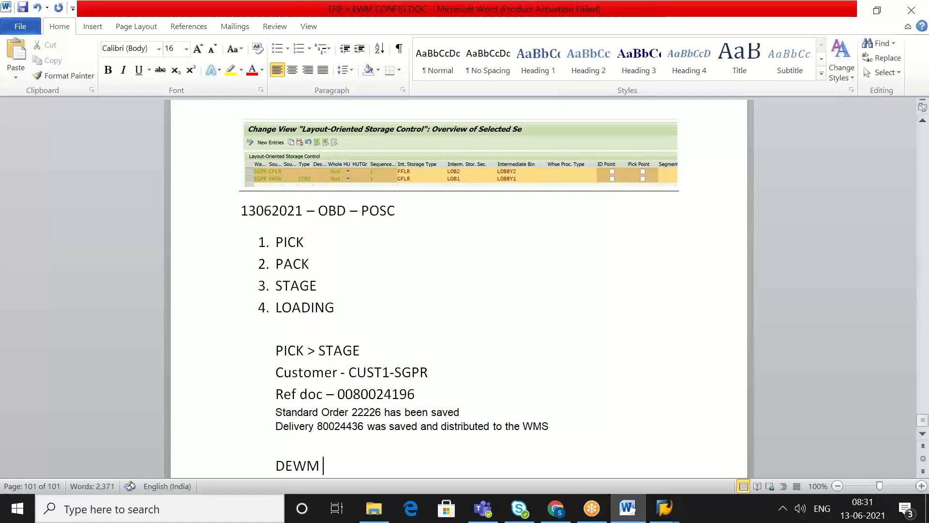
pyautogui.press('Tab')
pyautogui.press('Tab')
pyautogui.press('Tab')
pyautogui.write('E EWM')
pyautogui.press('Return')
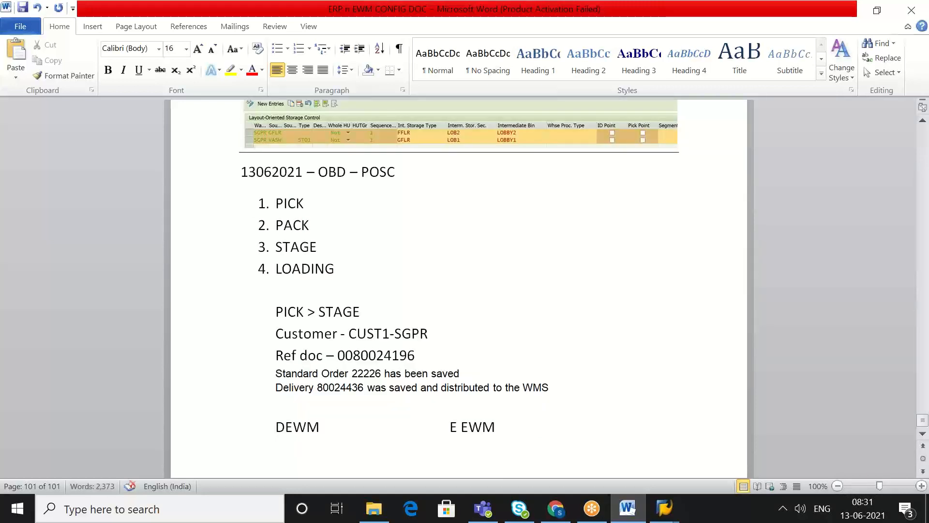
# Step: Add a comparison row with CIFING under DEWM and NOT REQUIRED under E EWM
pyautogui.write('CIFING')
pyautogui.press('Tab')
pyautogui.press('Tab')
pyautogui.press('Tab')
pyautogui.press('Tab')
pyautogui.press('Tab')
pyautogui.write('NOT REQUIRED')
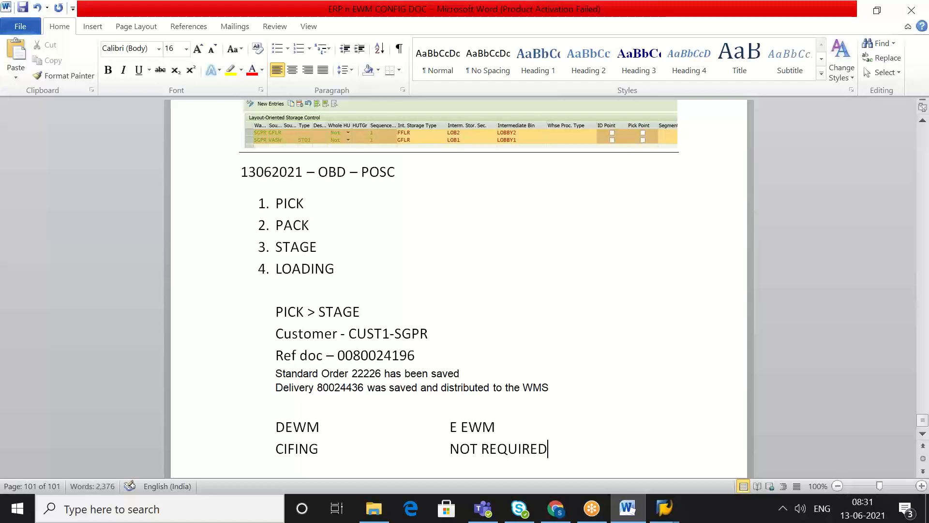
# Step: Start a comparison row with PACKING under DEWM, below CIFING
pyautogui.press('Return')
pyautogui.write('PACKI')
pyautogui.write('G')
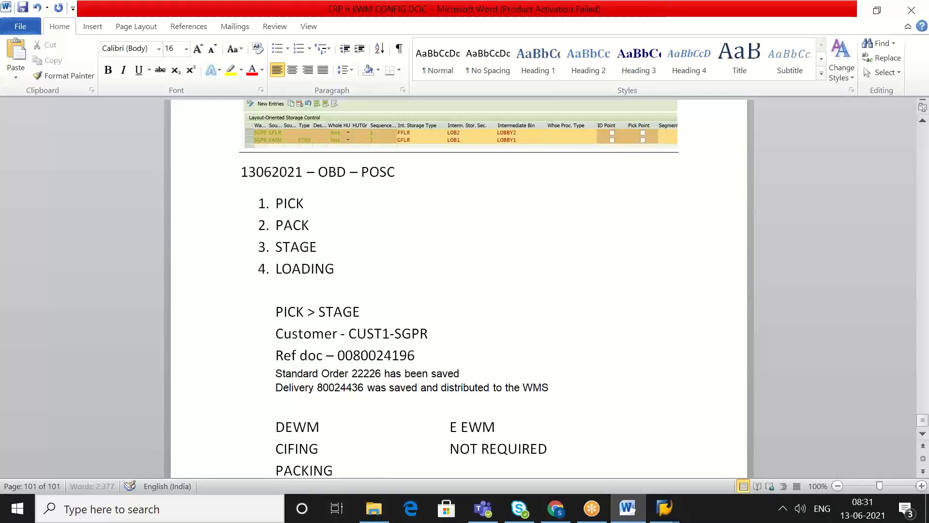
# Step: Enter DIFF in the E EWM column beside PACKING and start a new line
pyautogui.press('Tab')
pyautogui.write('DIIF')
pyautogui.press('BackSpace')
pyautogui.press('BackSpace')
pyautogui.write('FF')
pyautogui.press('Return')
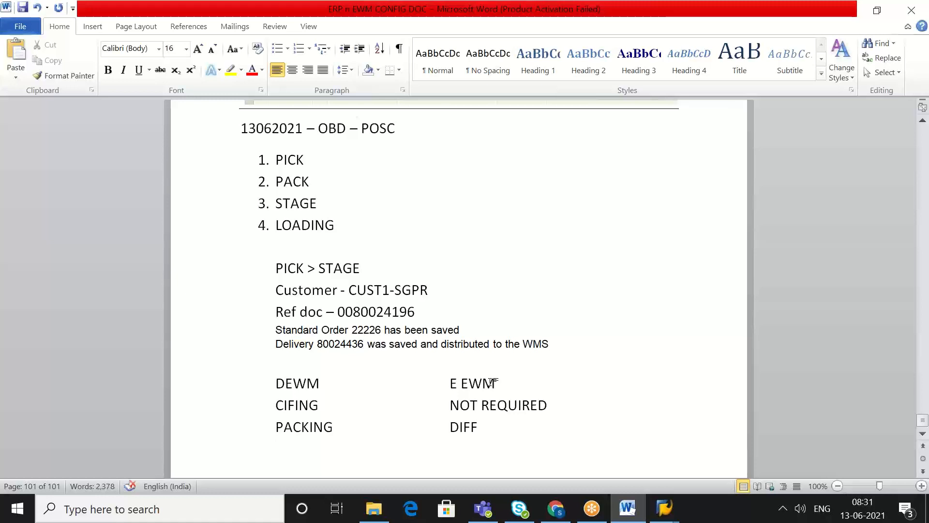
# Step: Delete the whole DEWM versus E EWM comparison block below the delivery note and add a blank line
pyautogui.moveTo(478, 427); pyautogui.dragTo(278, 385)
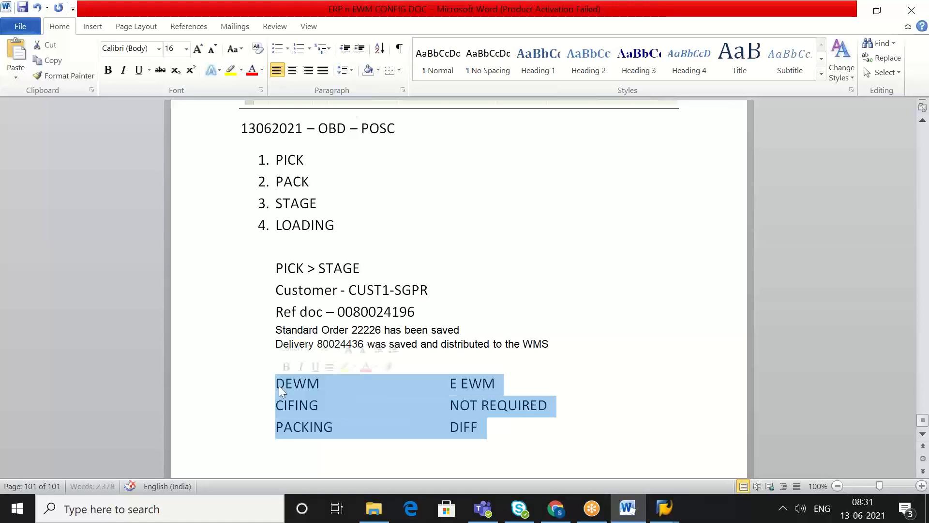
pyautogui.press('Delete')
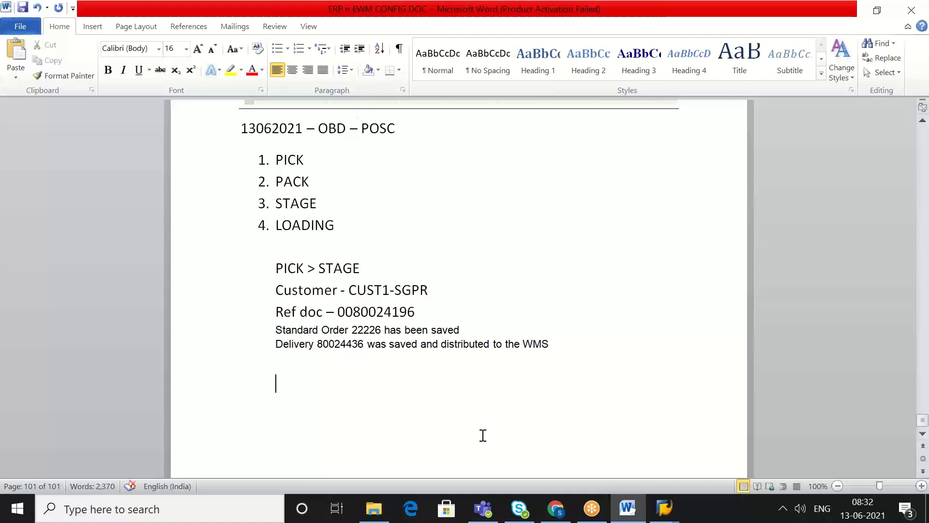
pyautogui.press('Return')
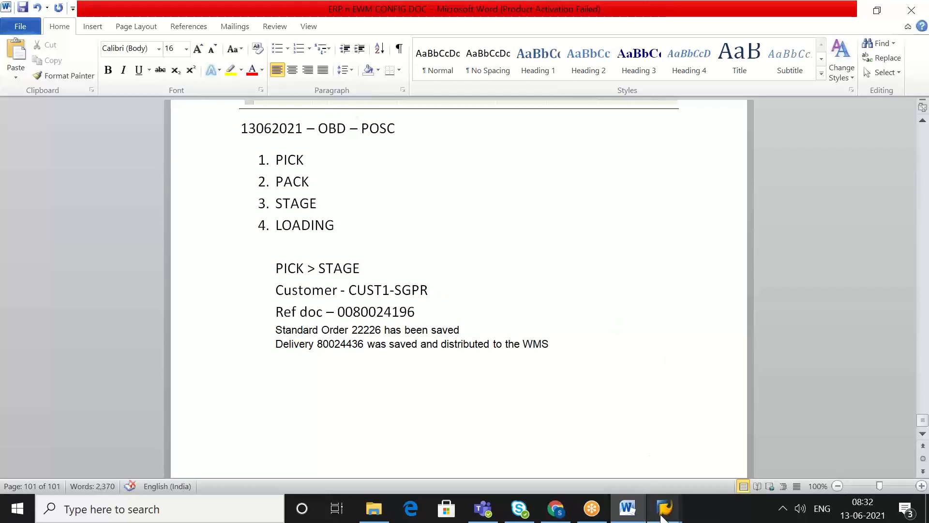
# Step: Switch to the SAP session showing the outbound delivery order and leave the transaction with /N
pyautogui.moveTo(661, 515)
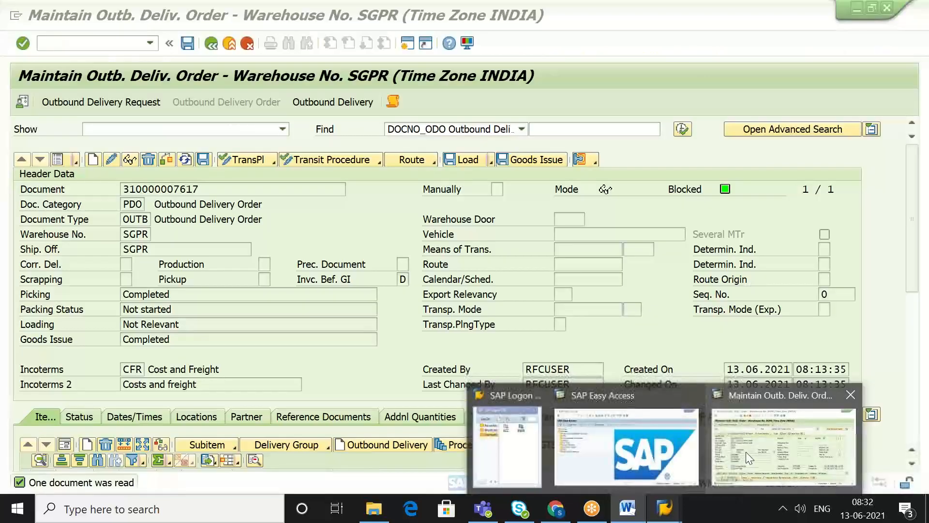
pyautogui.click(745, 451)
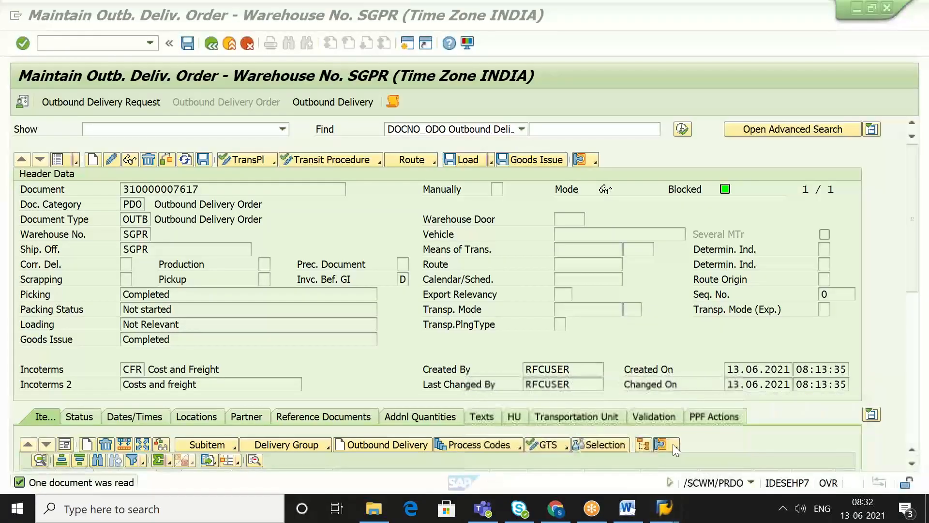
pyautogui.click(73, 42)
pyautogui.write('/N')
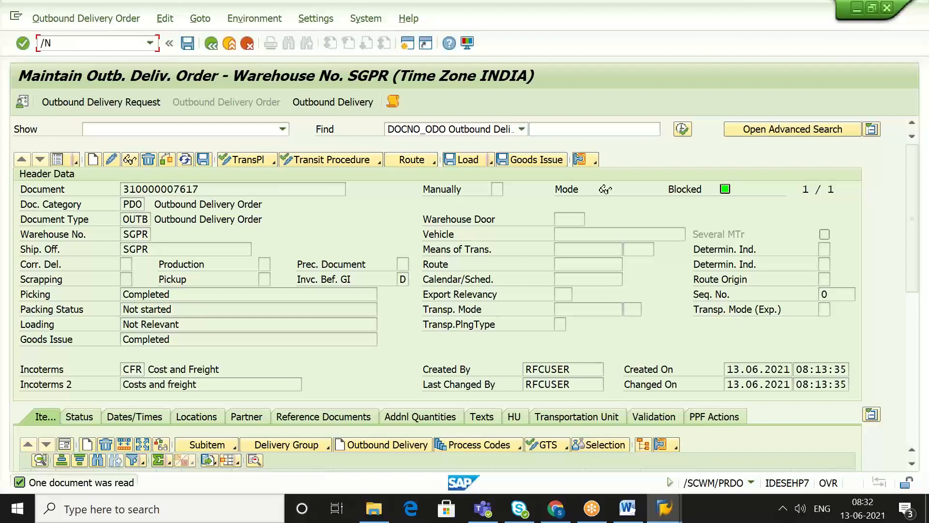
pyautogui.press('Return')
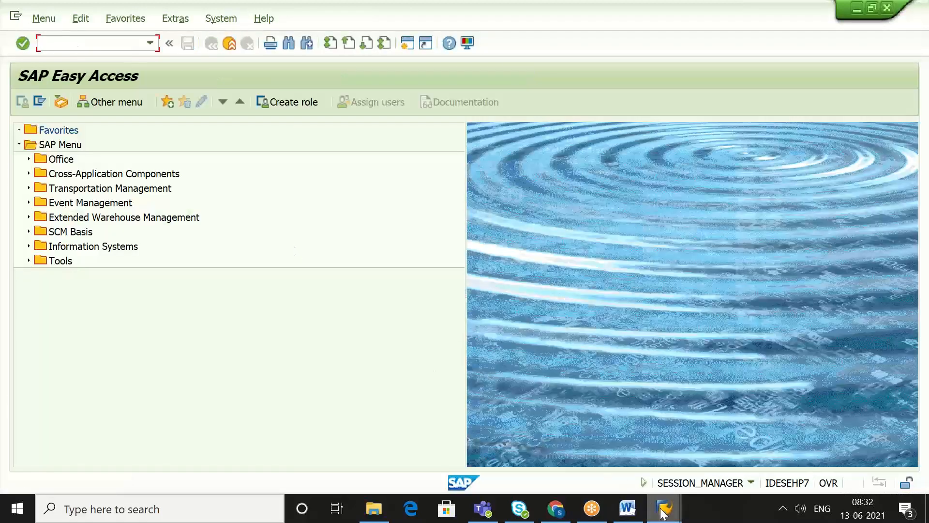
# Step: Switch to the other SAP Easy Access session, run transaction SPRO and display the SAP Reference IMG
pyautogui.moveTo(653, 509)
pyautogui.click(604, 455)
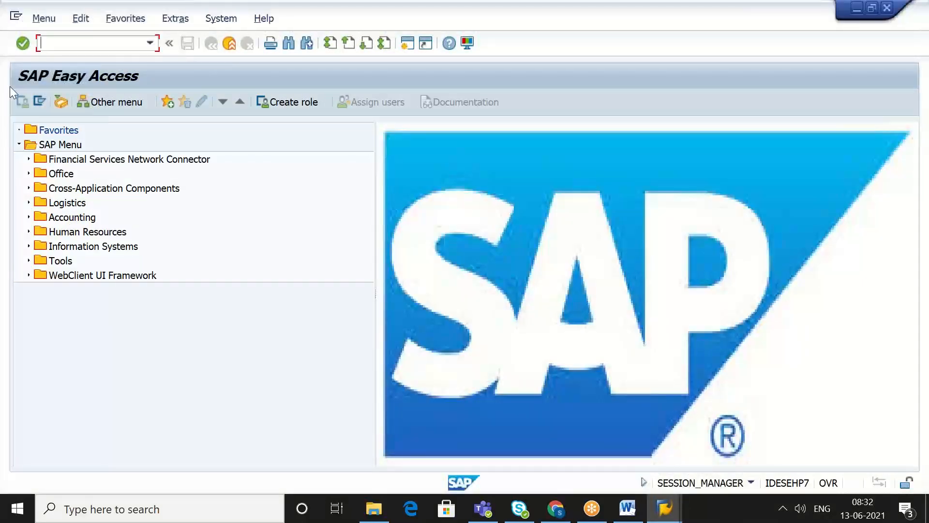
pyautogui.write('SPRO')
pyautogui.press('Return')
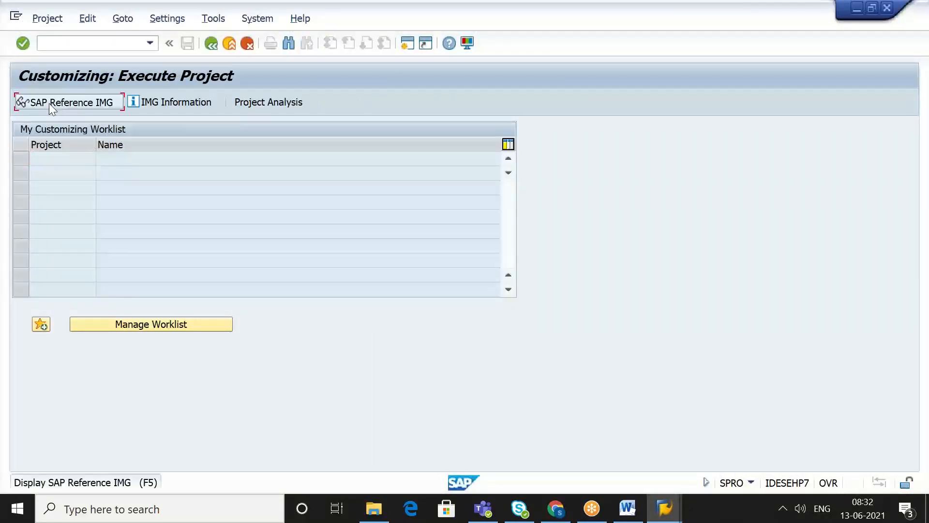
pyautogui.click(49, 103)
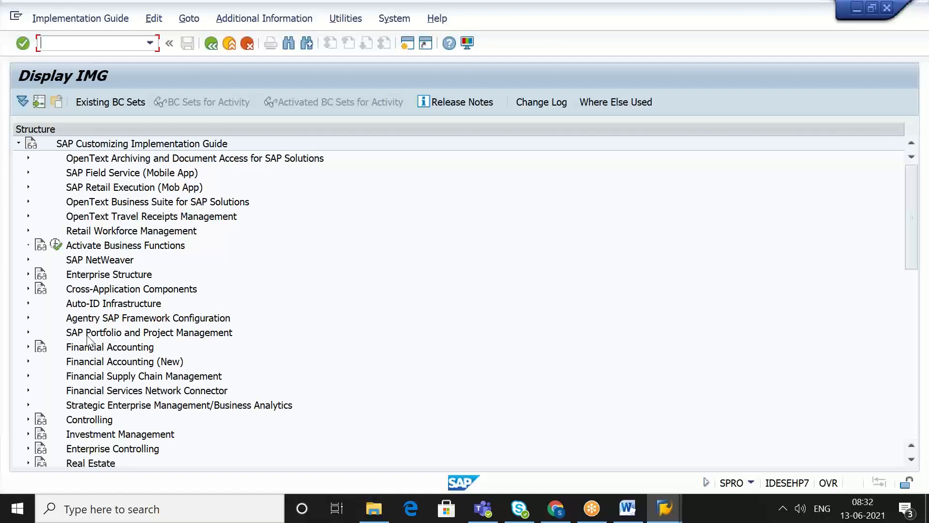
# Step: Open the Define Sales Organization activity under Enterprise Structure, Definition, Sales and Distribution
pyautogui.click(104, 279)
pyautogui.click(29, 275)
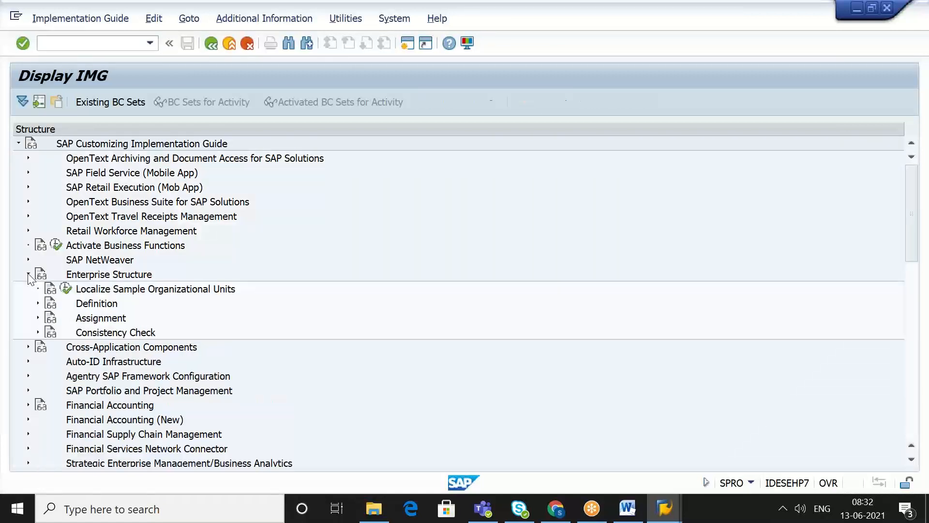
pyautogui.click(38, 303)
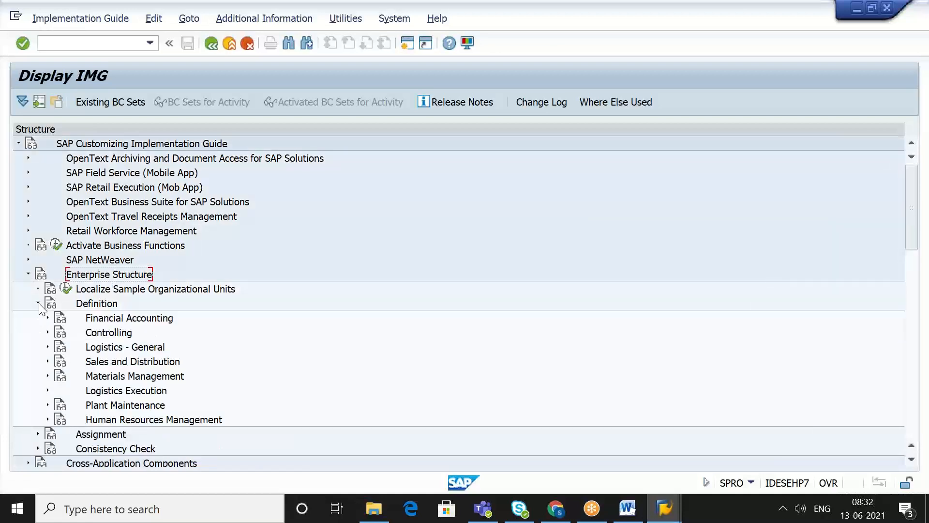
pyautogui.click(47, 361)
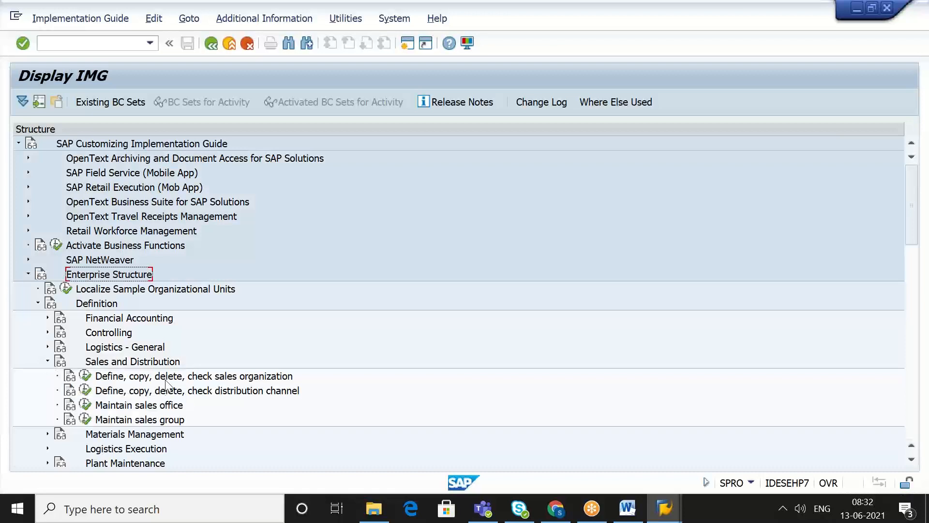
pyautogui.click(108, 378)
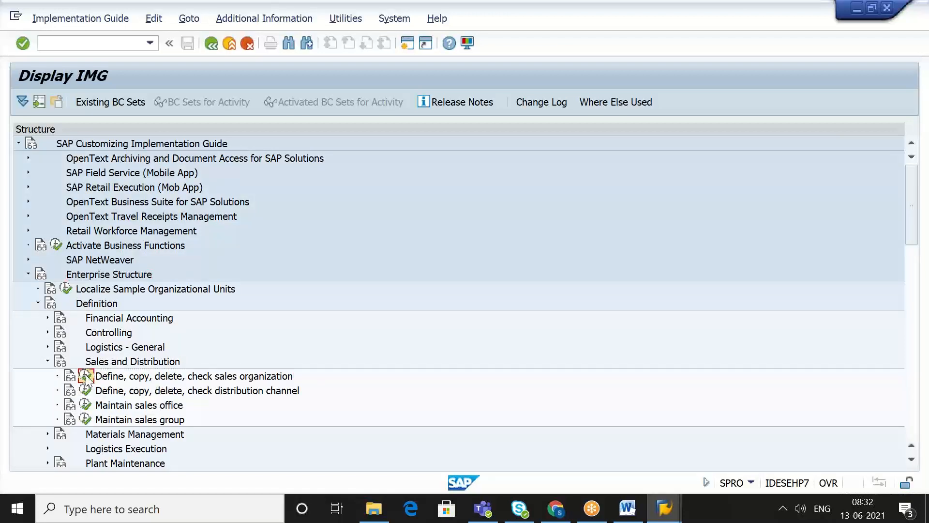
pyautogui.click(86, 376)
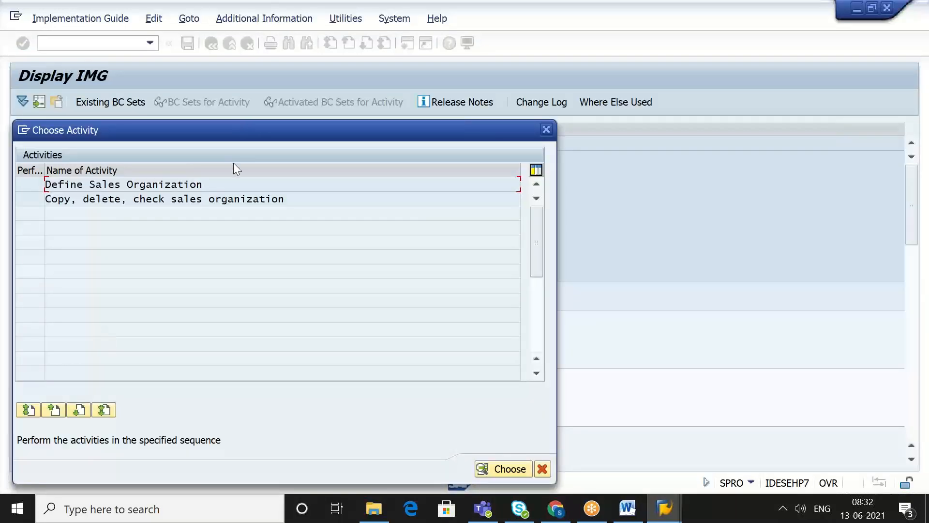
pyautogui.doubleClick(237, 184)
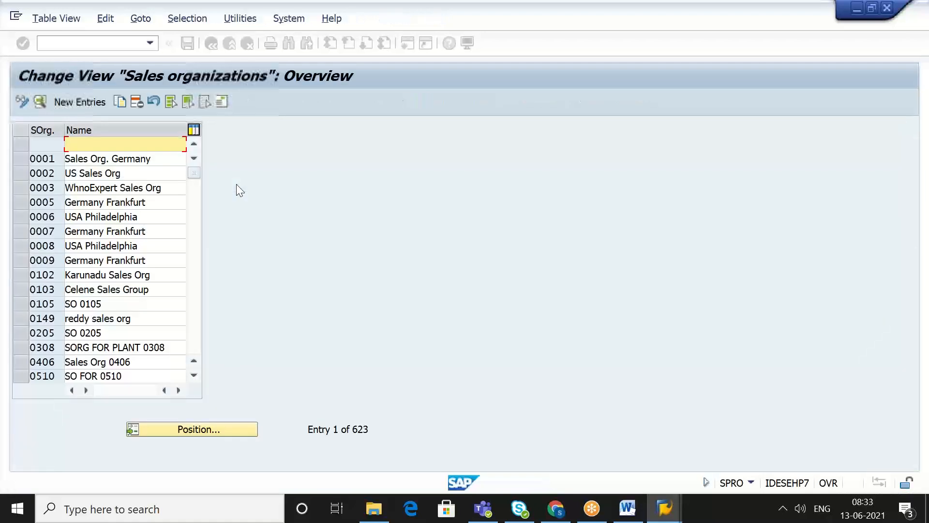
# Step: Position the sales organization list at SGPR and open that entry's details
pyautogui.click(214, 430)
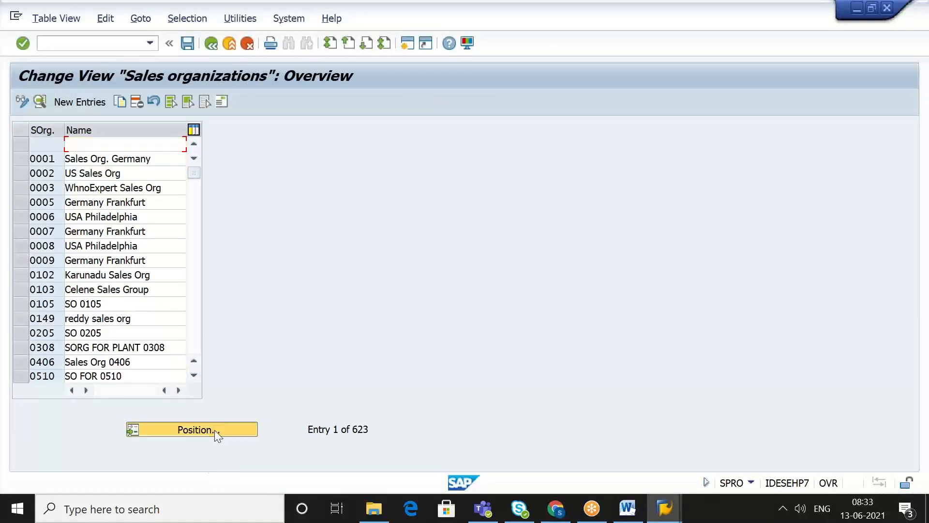
pyautogui.write('SGPR')
pyautogui.press('Return')
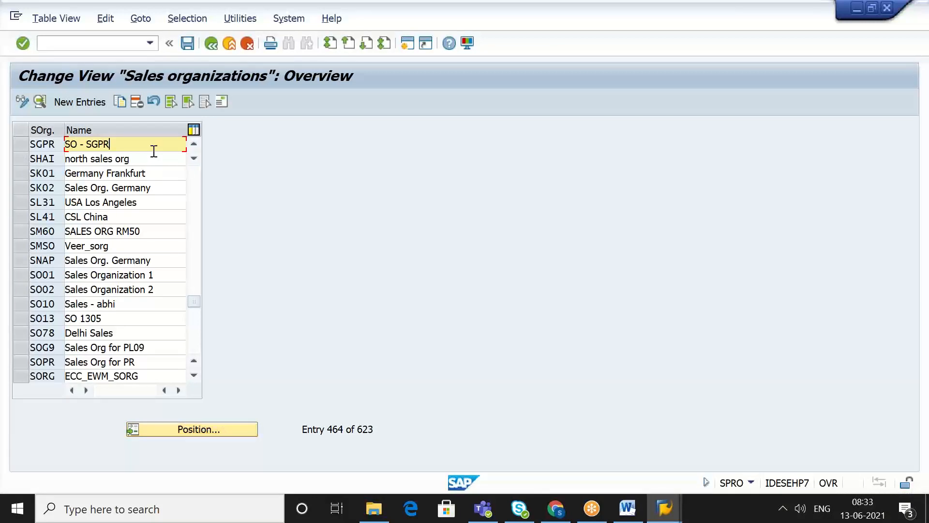
pyautogui.click(22, 142)
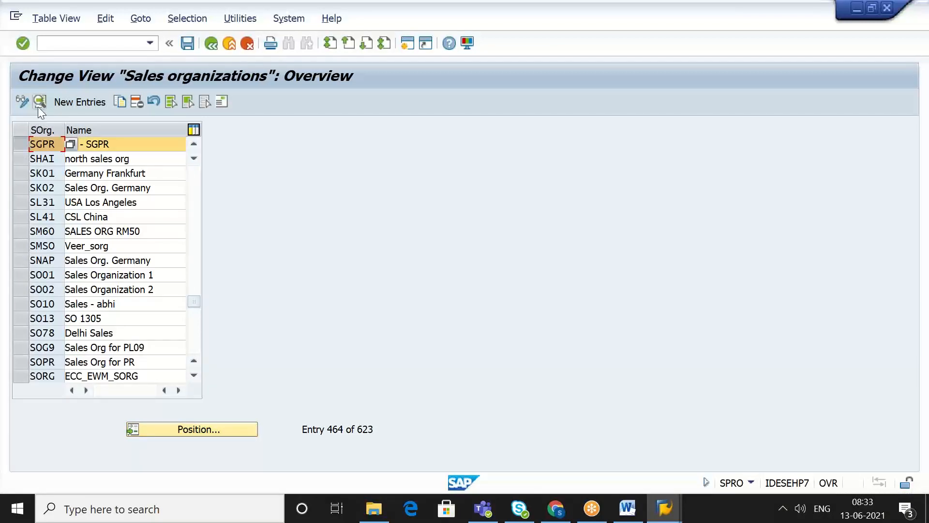
pyautogui.click(39, 104)
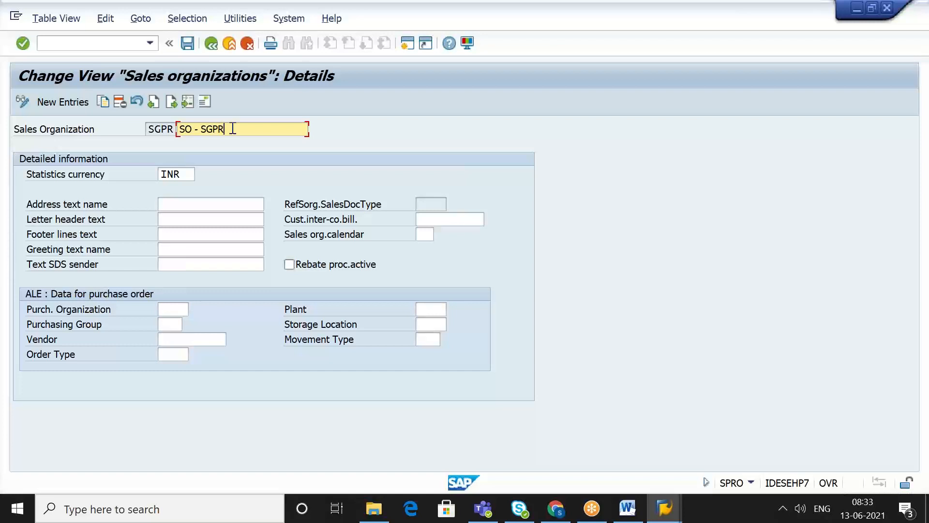
# Step: Check the sales organization's statistics currency and name, then return to the IMG structure
pyautogui.click(184, 174)
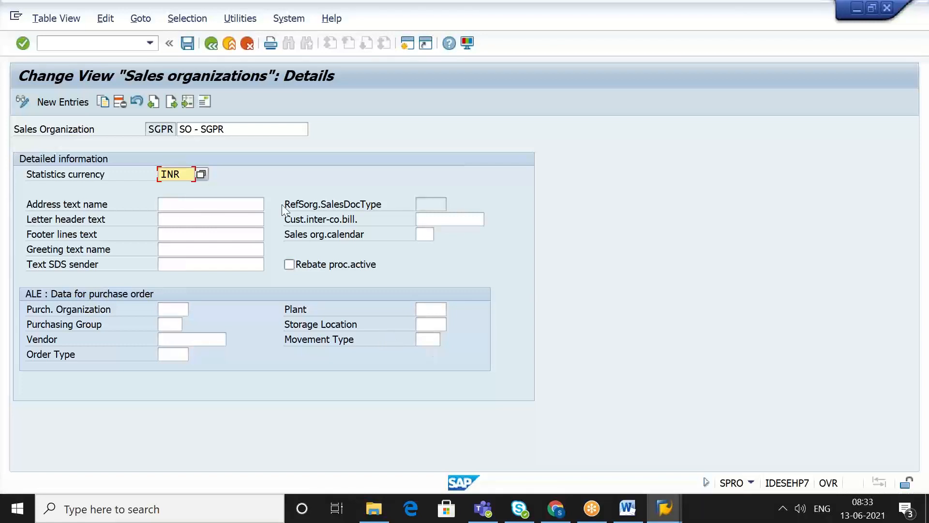
pyautogui.click(294, 129)
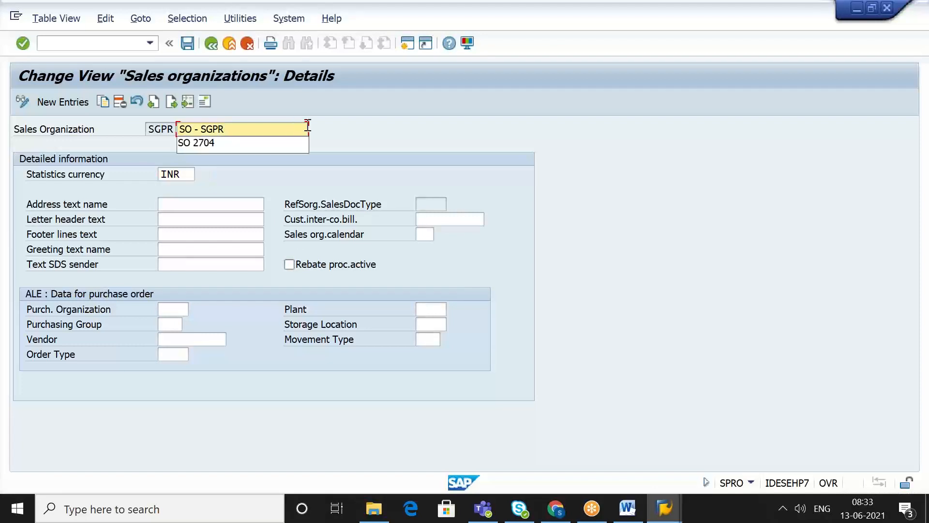
pyautogui.click(370, 120)
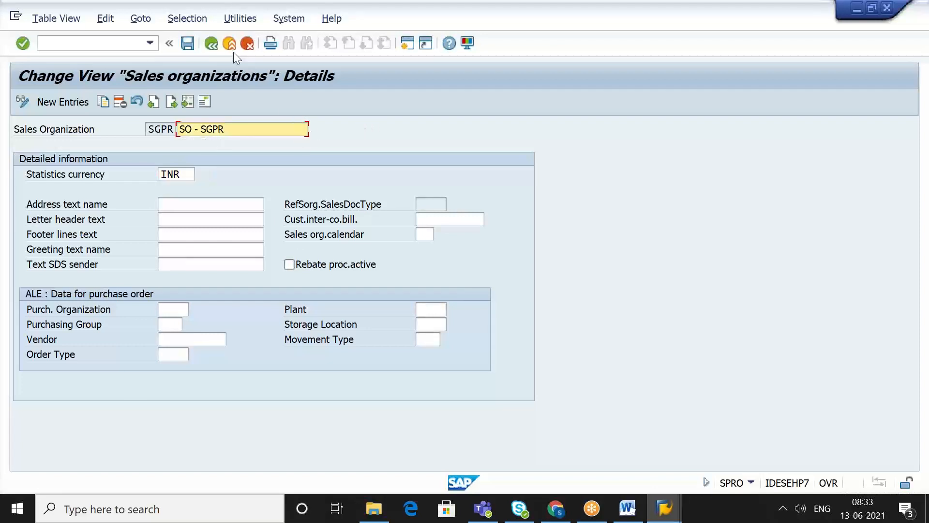
pyautogui.click(210, 43)
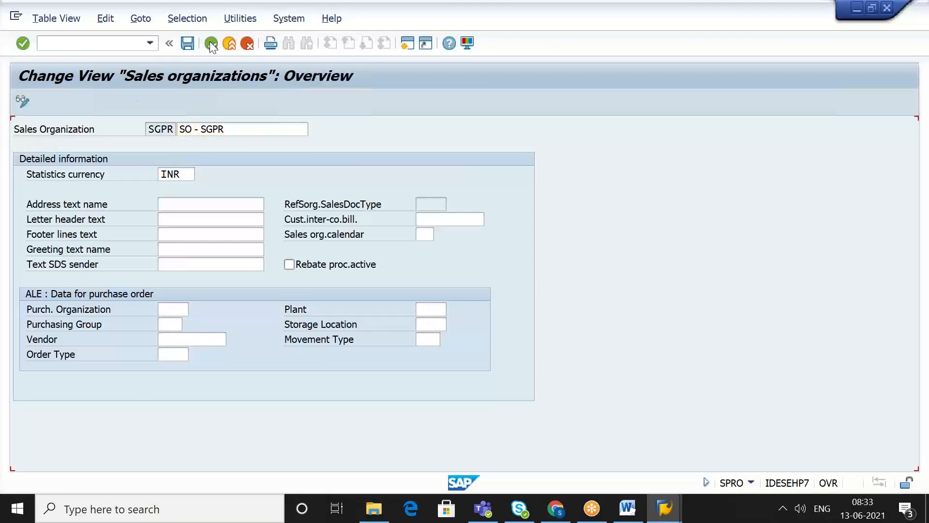
pyautogui.click(210, 43)
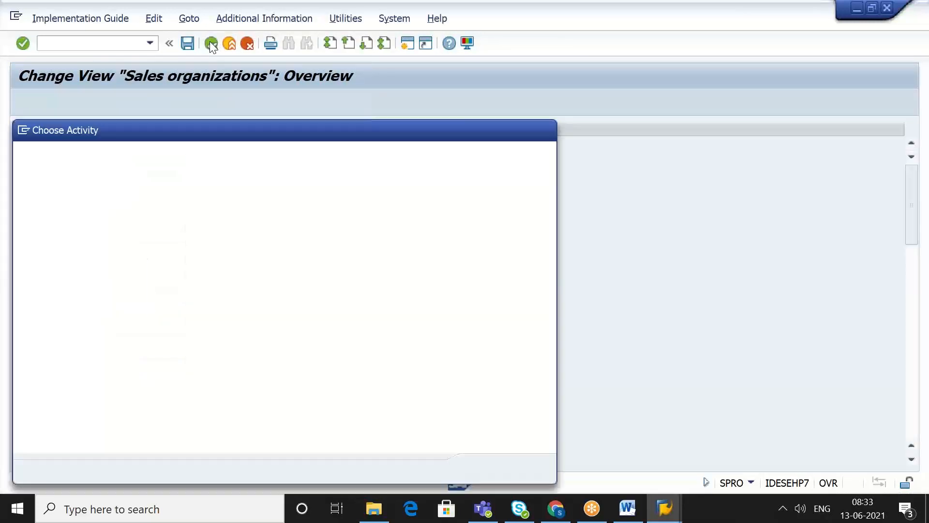
pyautogui.click(210, 42)
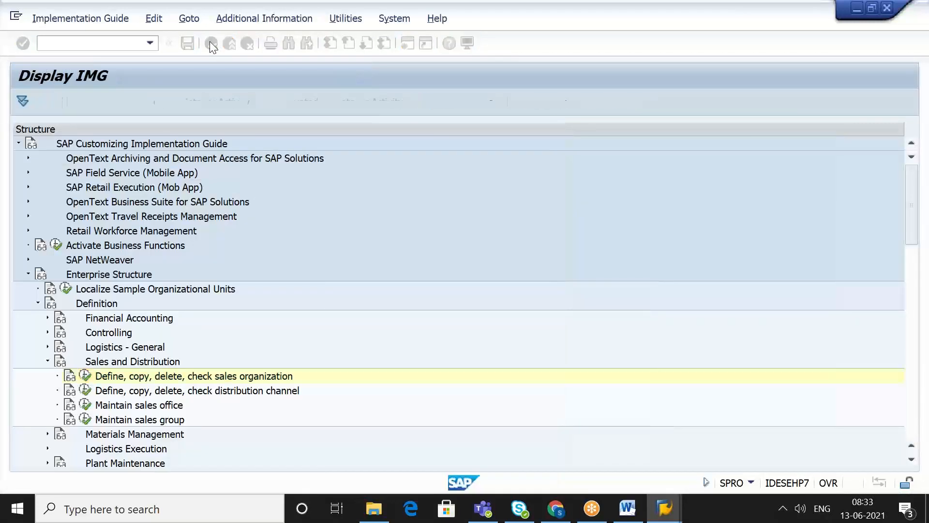
# Step: Open the Define distribution channel activity under Sales and Distribution
pyautogui.click(238, 391)
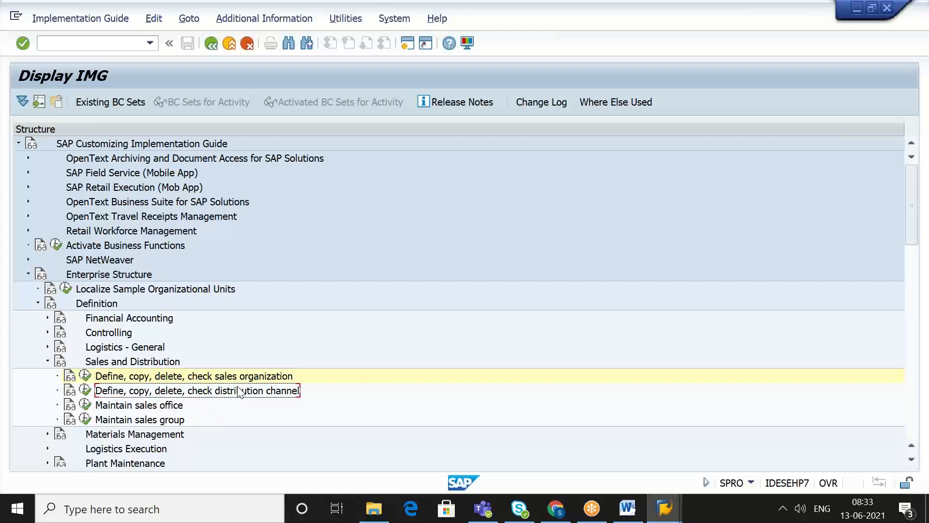
pyautogui.click(86, 389)
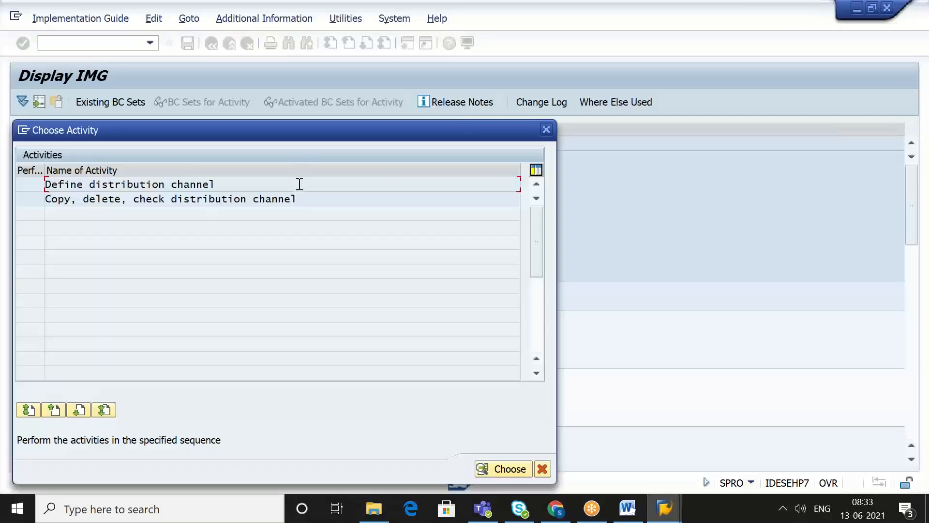
pyautogui.doubleClick(298, 184)
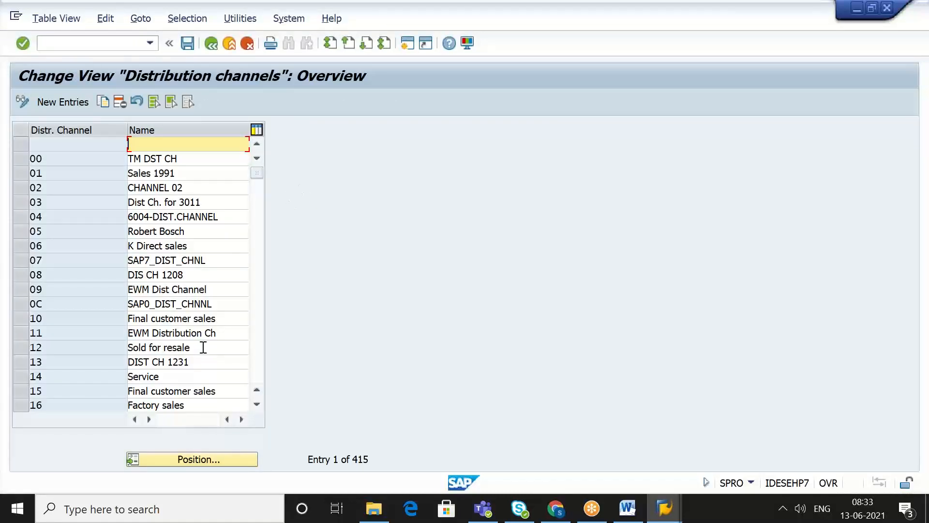
# Step: Position the distribution channel list at SG, check that entry's name, and return to the IMG structure
pyautogui.click(205, 454)
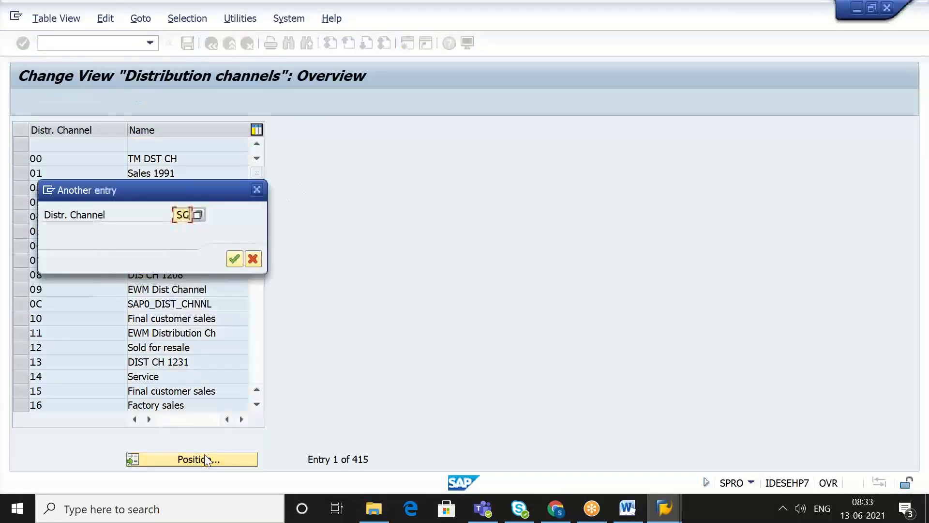
pyautogui.press('Return')
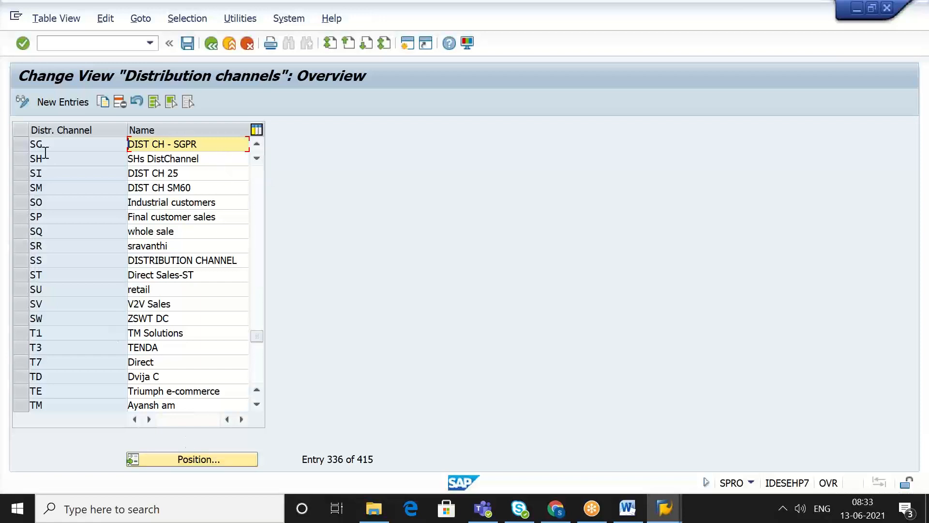
pyautogui.click(16, 144)
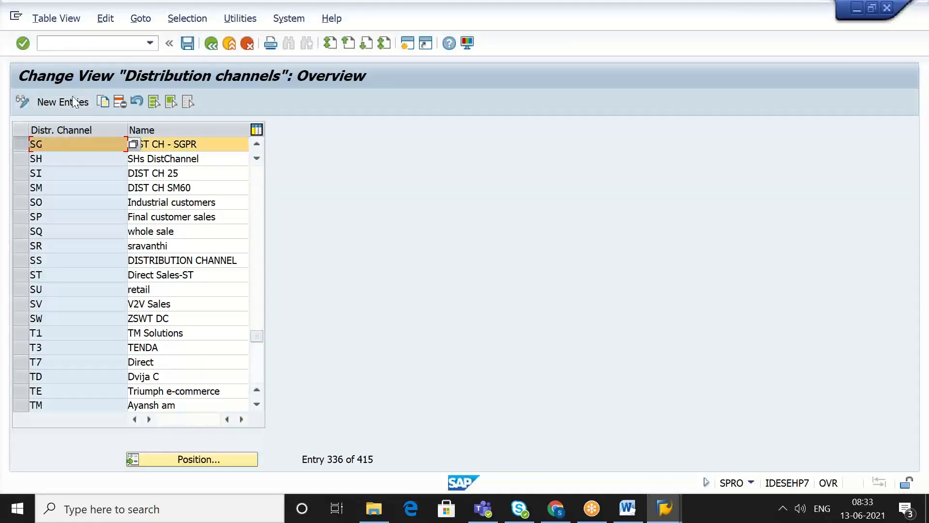
pyautogui.click(207, 144)
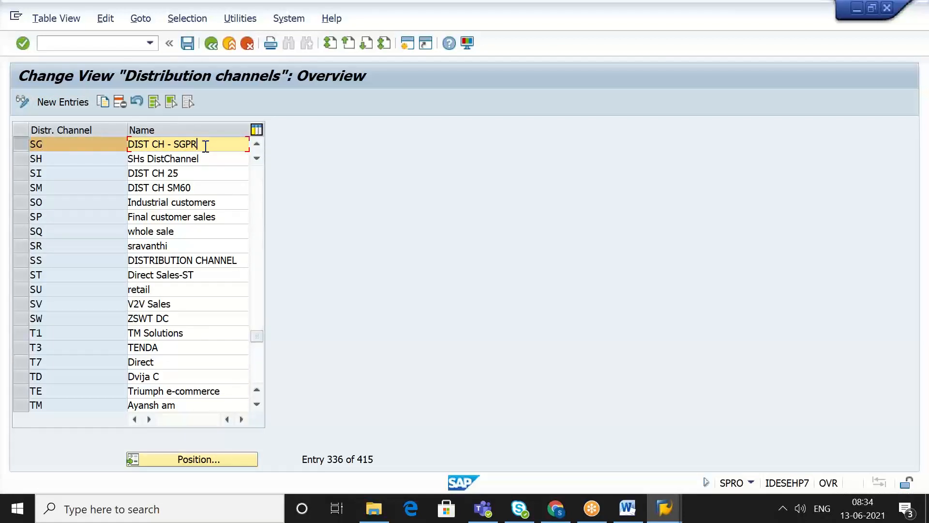
pyautogui.click(211, 45)
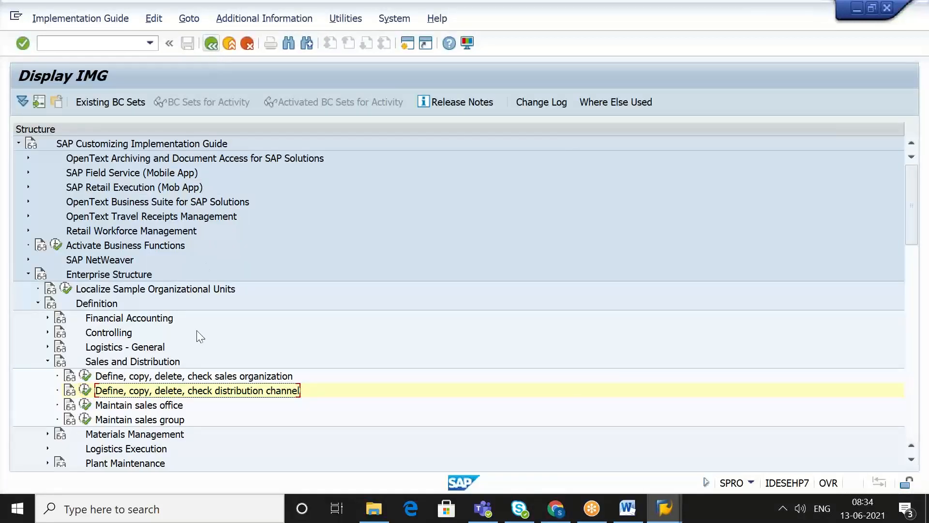
# Step: Collapse the Definition branch under Enterprise Structure and expand the Sales and Distribution activities under Assignment
pyautogui.press('Left')
pyautogui.press('Left')
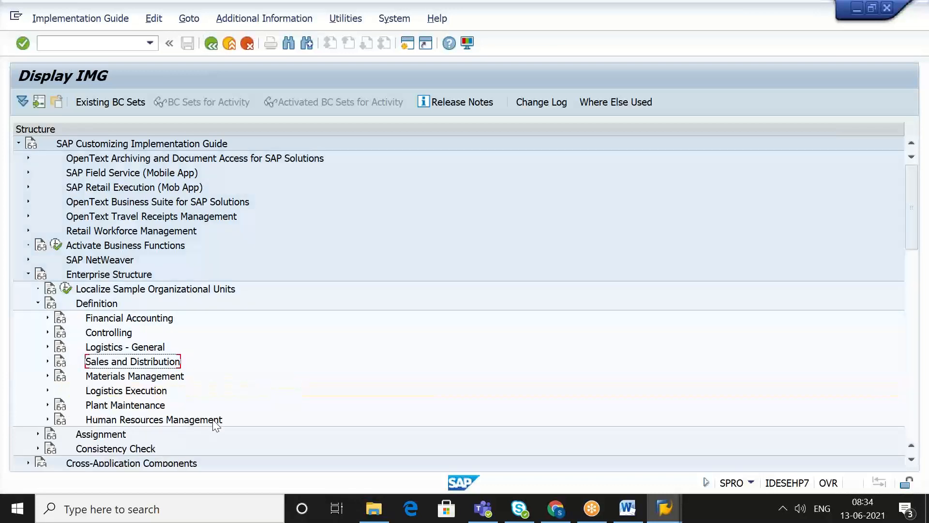
pyautogui.press('Left')
pyautogui.press('Left')
pyautogui.press('Down')
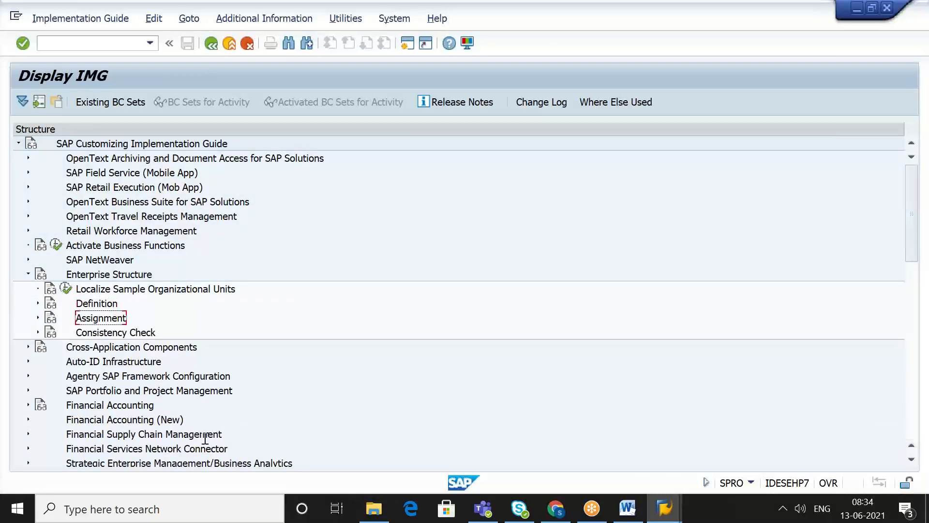
pyautogui.click(38, 317)
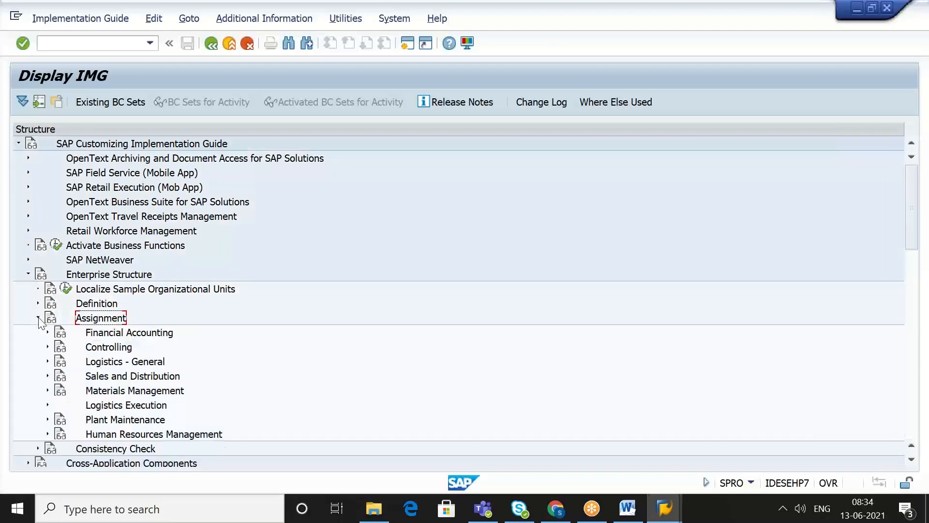
pyautogui.click(136, 382)
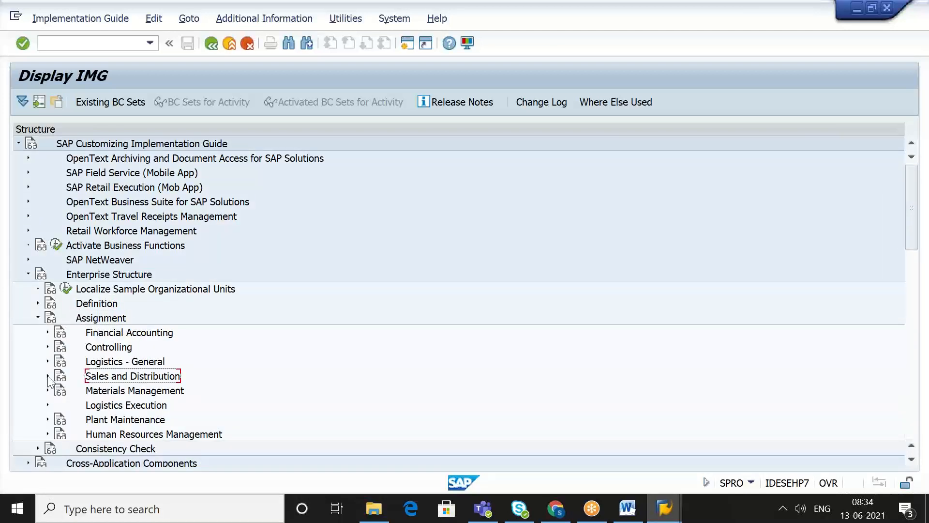
pyautogui.click(48, 376)
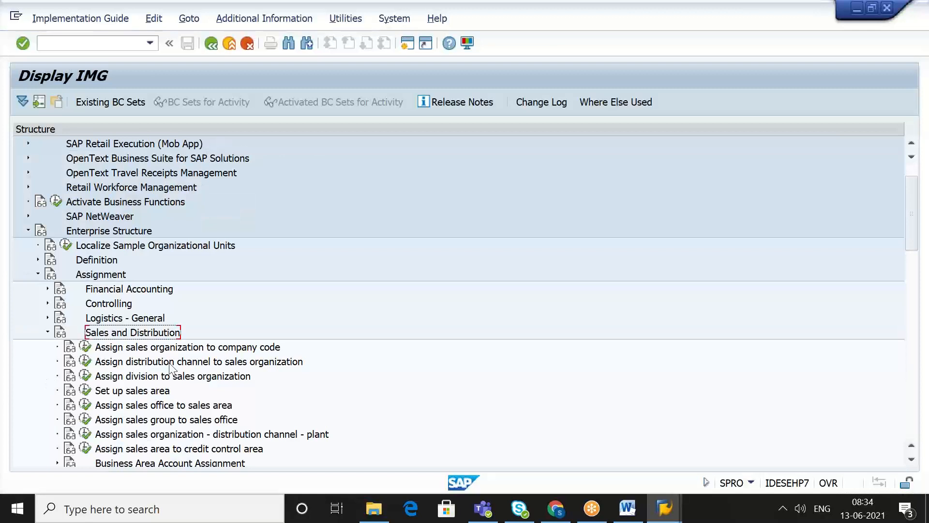
# Step: Open the Assign sales organization to company code activity and position its list at sales organization SGPR
pyautogui.click(189, 351)
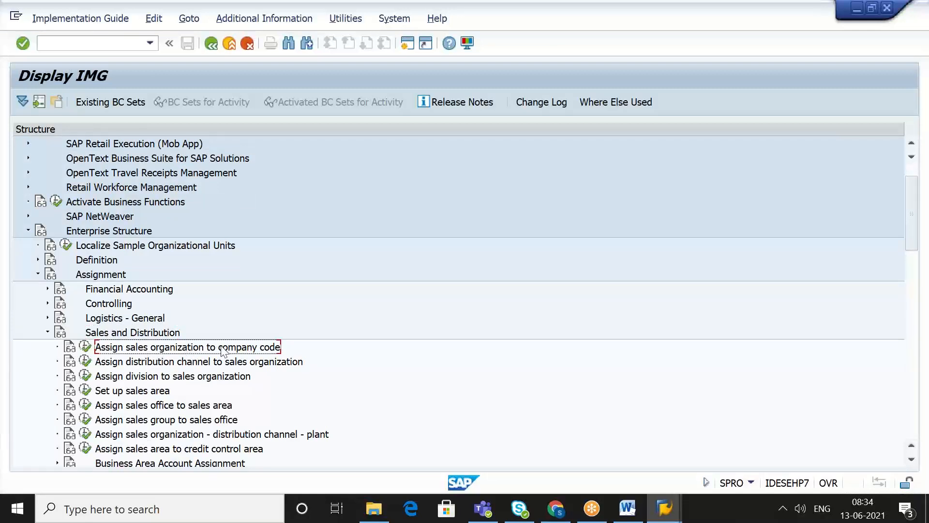
pyautogui.click(85, 348)
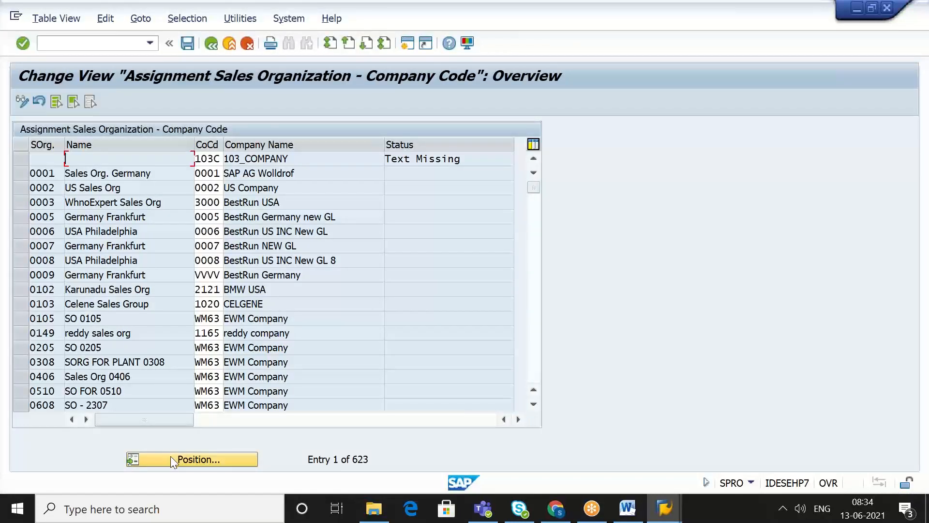
pyautogui.click(170, 460)
pyautogui.write('SGPR')
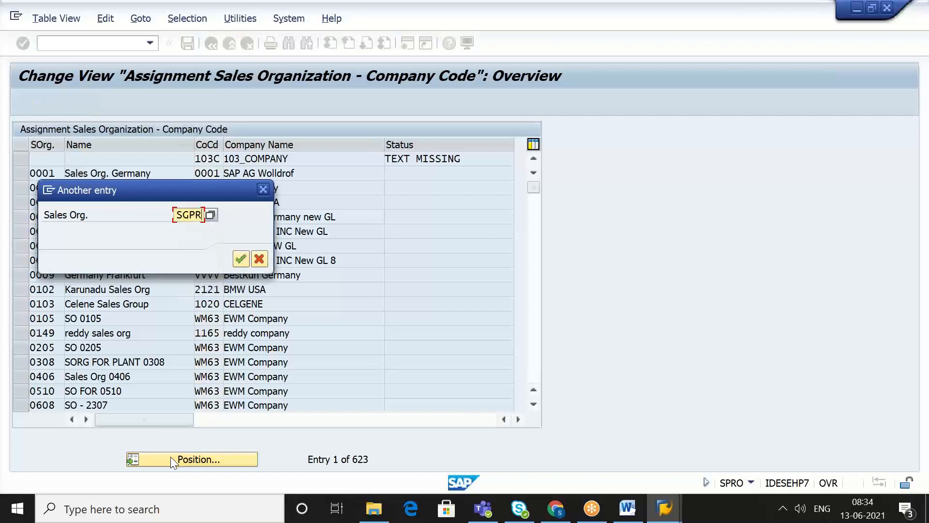
pyautogui.press('Return')
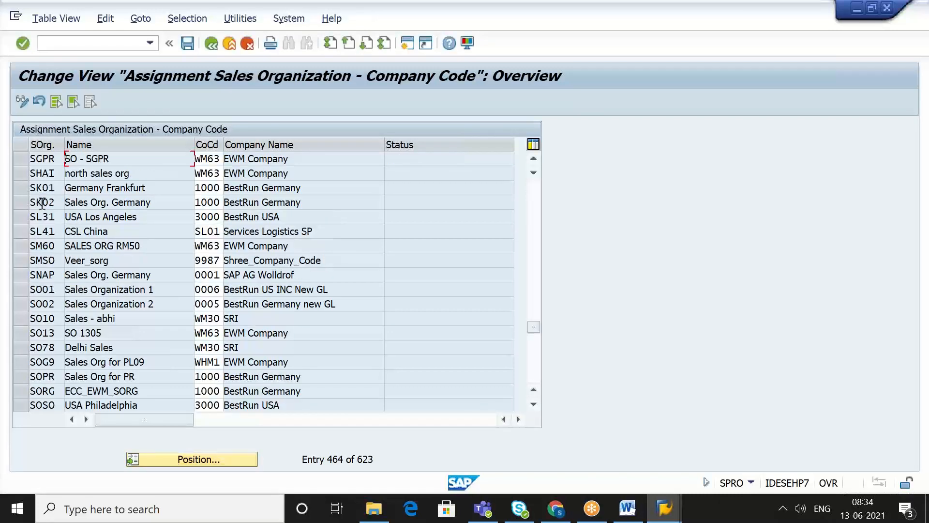
# Step: Check the company code assigned to sales organization SGPR, then return to the IMG structure
pyautogui.click(20, 159)
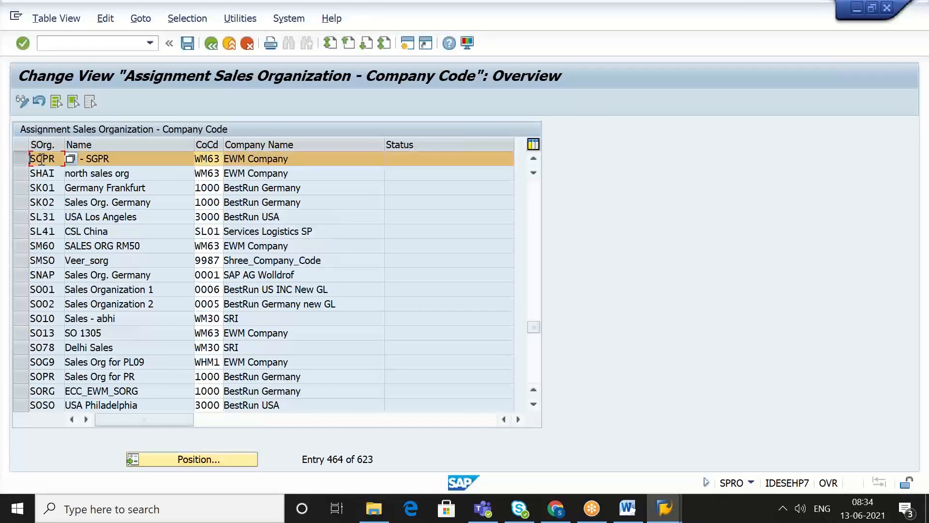
pyautogui.click(214, 160)
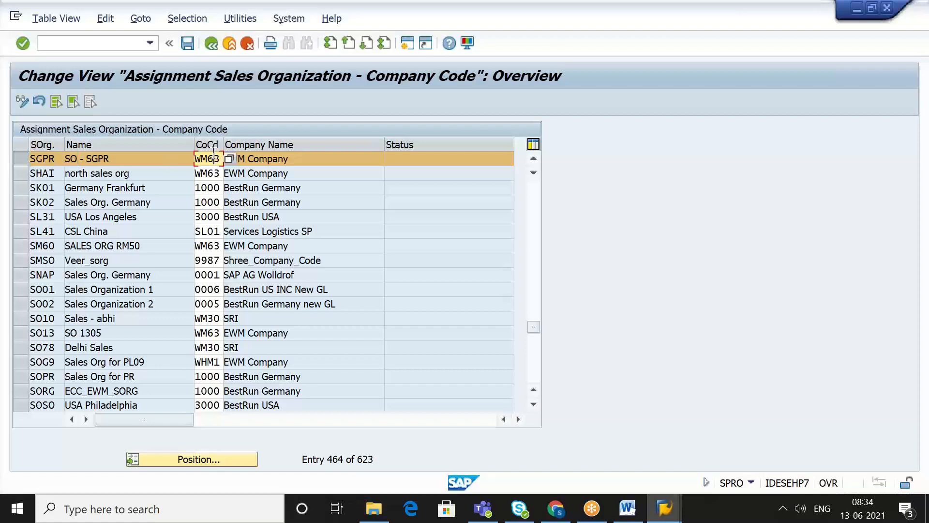
pyautogui.click(211, 45)
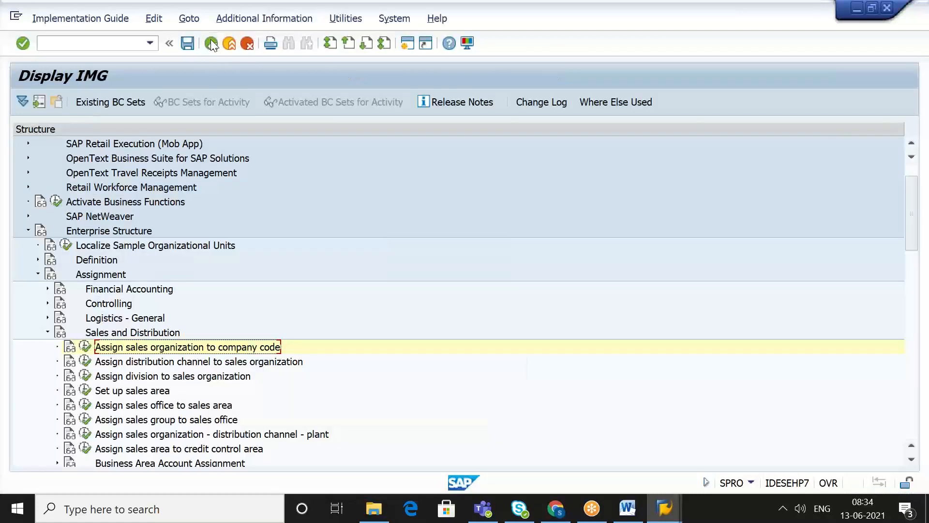
# Step: Open the Assign distribution channel to sales organization activity and position its list at sales organization SGPR
pyautogui.click(186, 363)
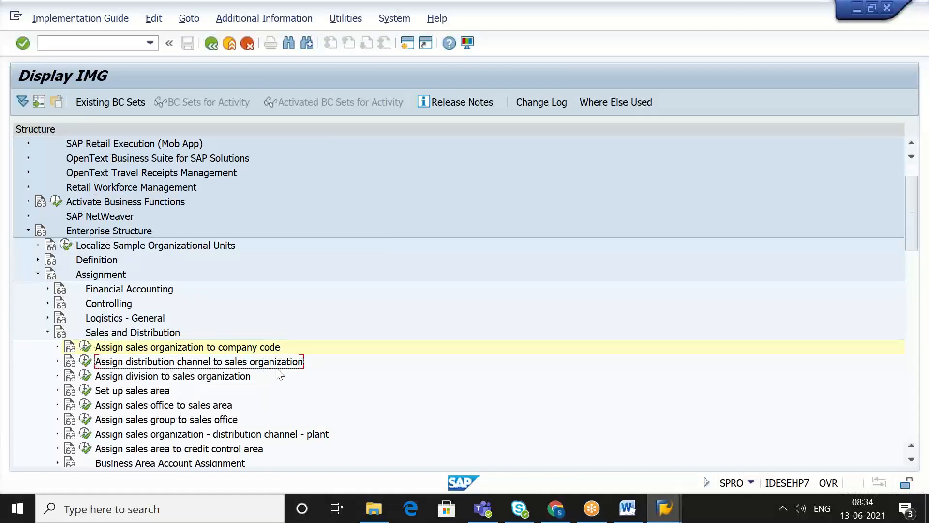
pyautogui.click(85, 361)
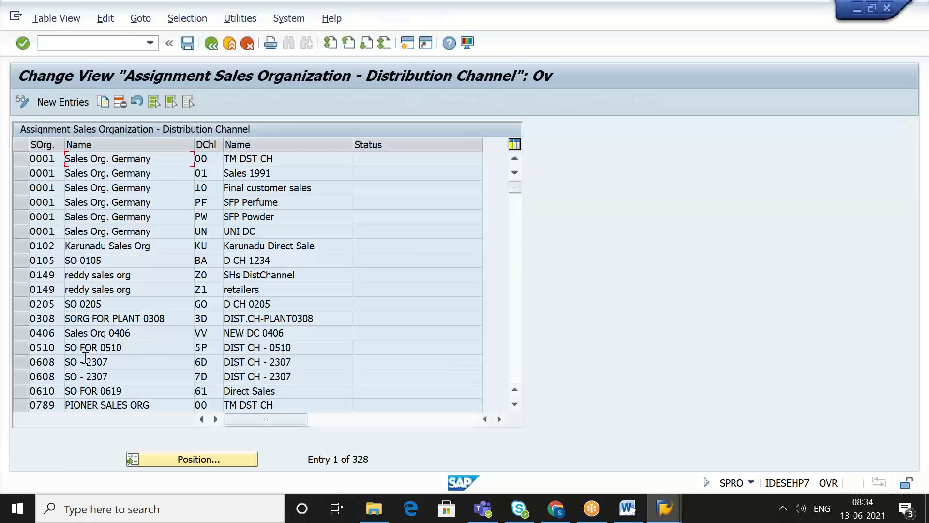
pyautogui.click(192, 461)
pyautogui.write('SGPR')
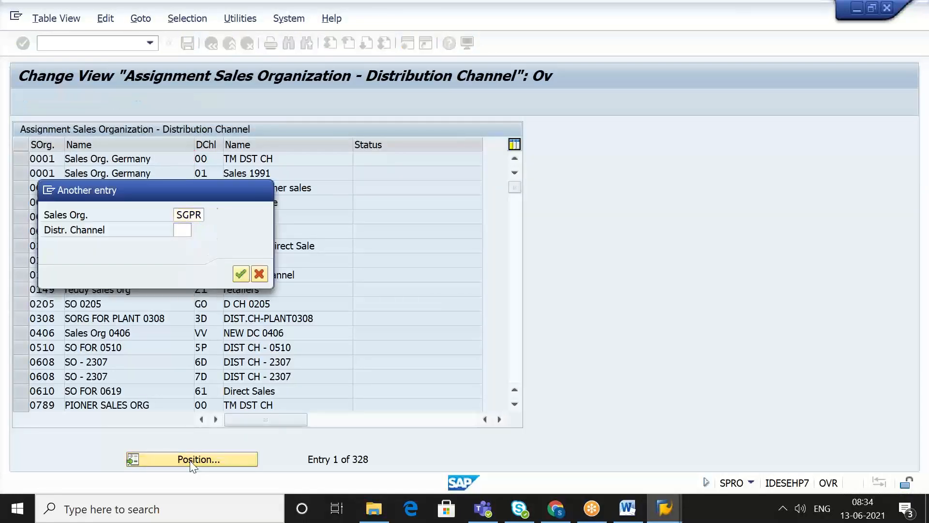
pyautogui.press('Return')
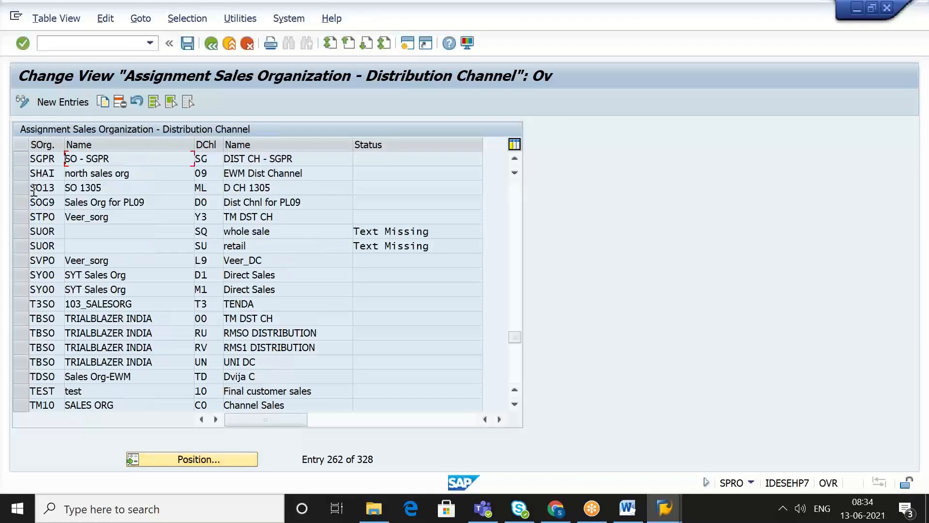
# Step: Check the distribution channel assigned to sales organization SGPR, then return to the IMG structure
pyautogui.click(124, 158)
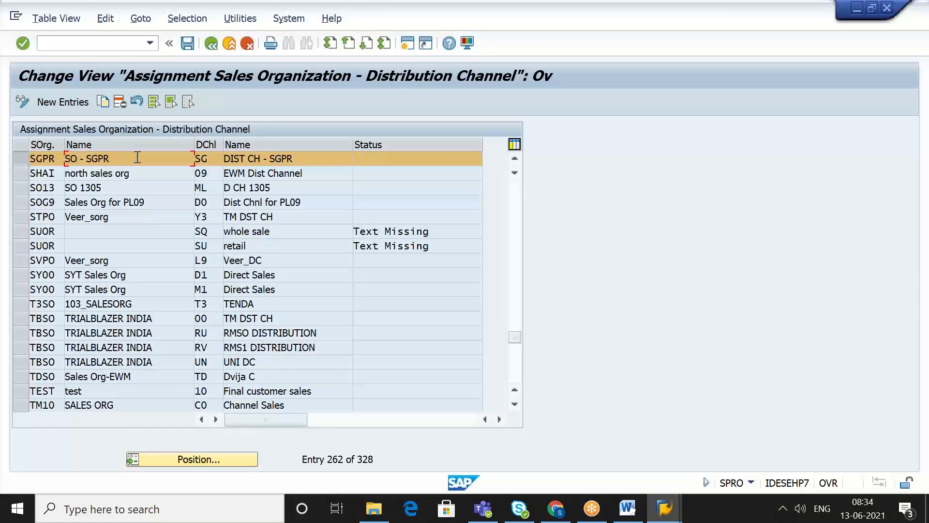
pyautogui.click(221, 158)
pyautogui.click(211, 43)
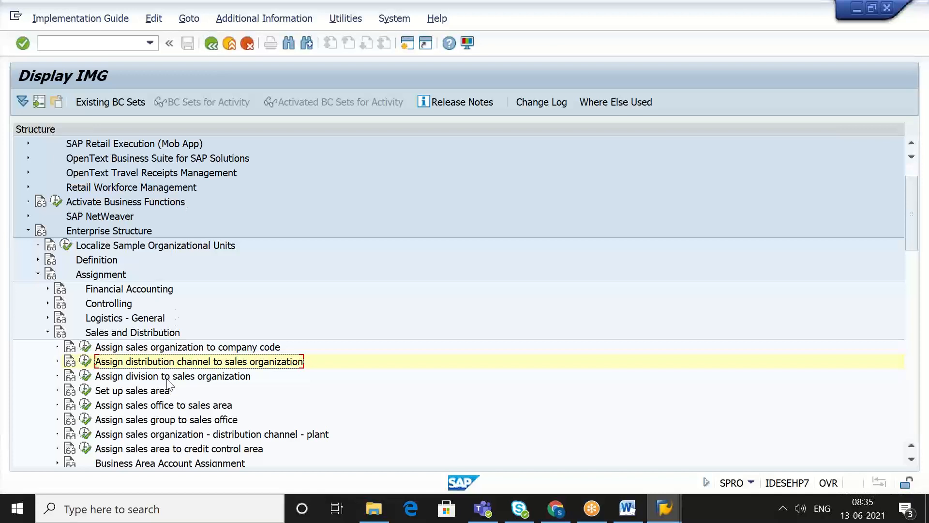
# Step: Open the Assign division to sales organization activity and position its list at sales organization SGPR
pyautogui.click(168, 377)
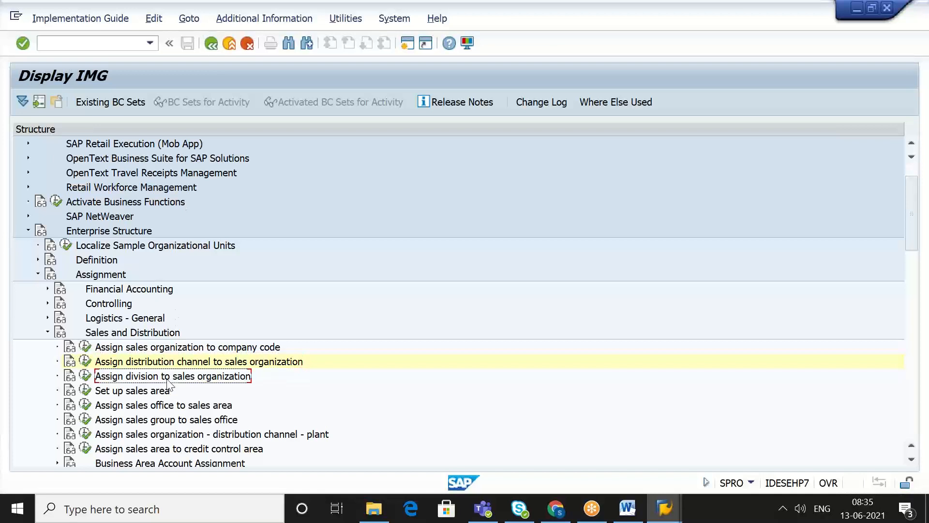
pyautogui.click(85, 376)
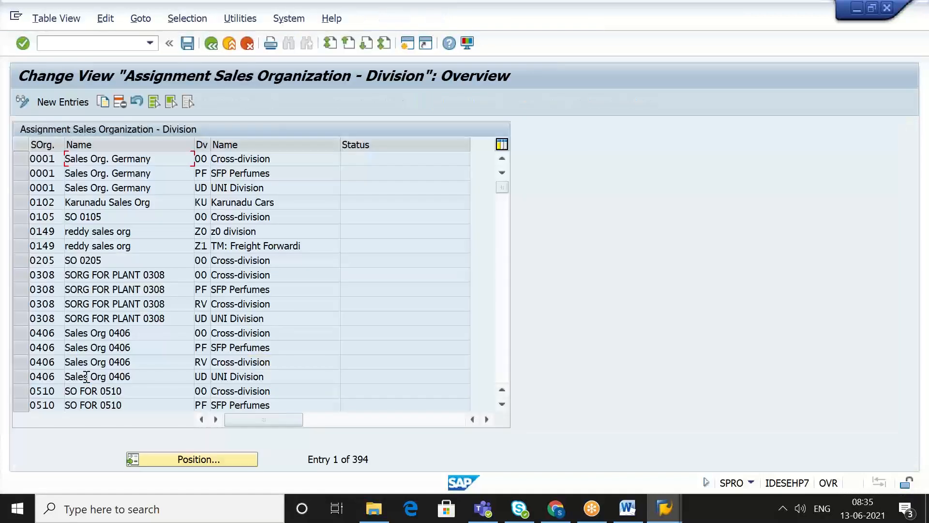
pyautogui.click(201, 459)
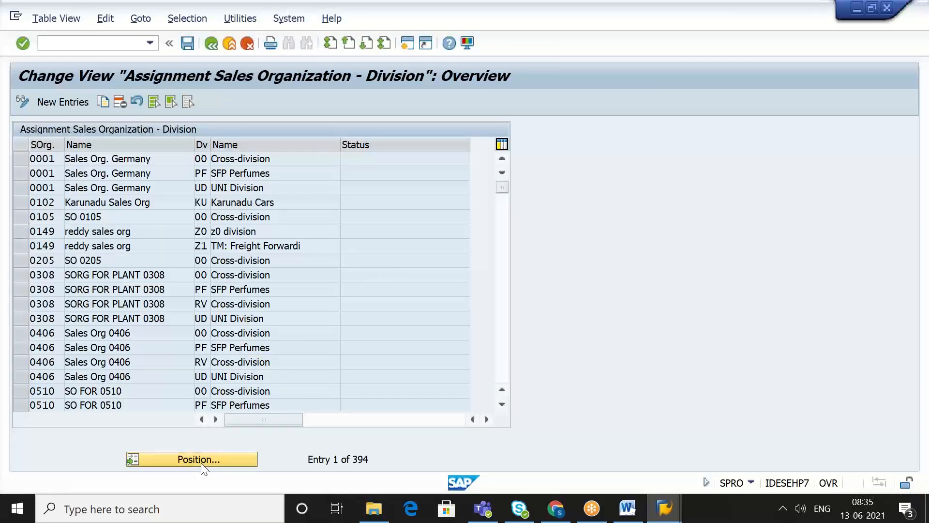
pyautogui.write('SGPR')
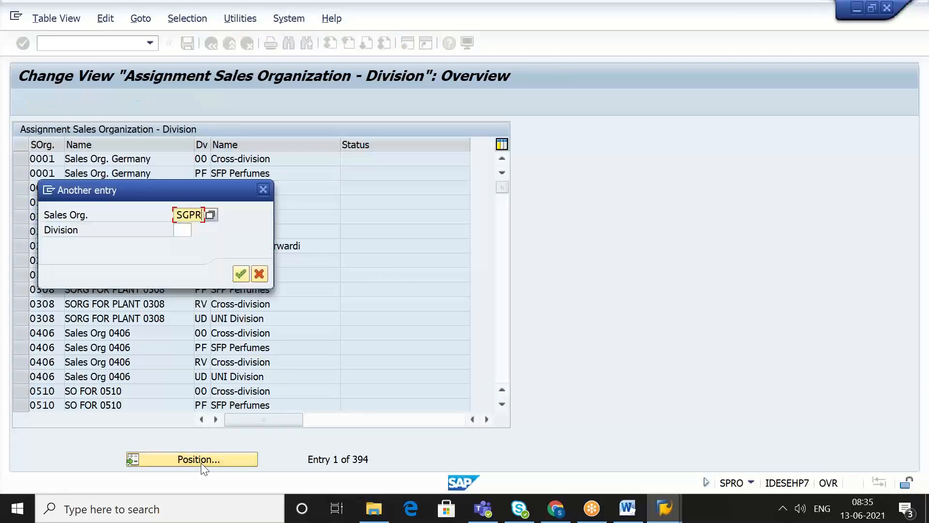
pyautogui.press('Return')
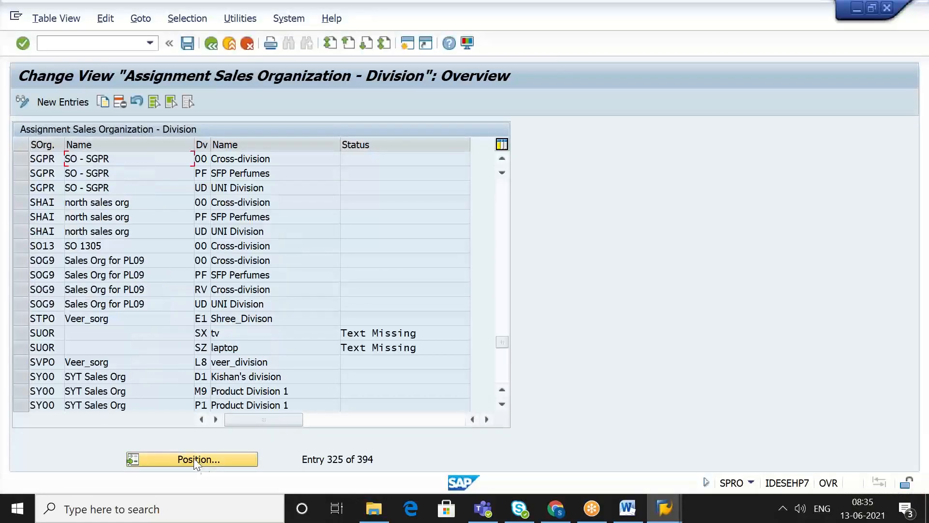
# Step: Review the division entries assigned to sales organization SGPR, including the PF and UD rows, then return to the IMG structure
pyautogui.click(24, 156)
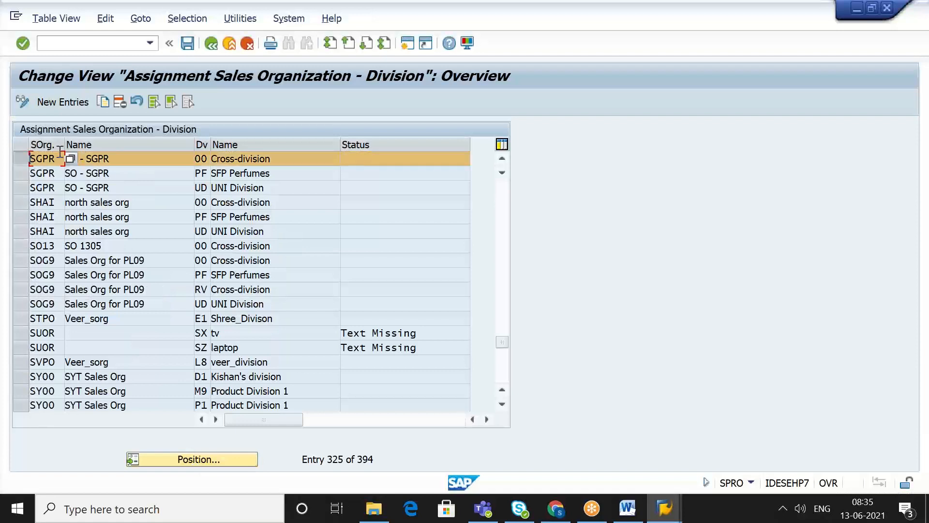
pyautogui.click(284, 159)
pyautogui.click(22, 161)
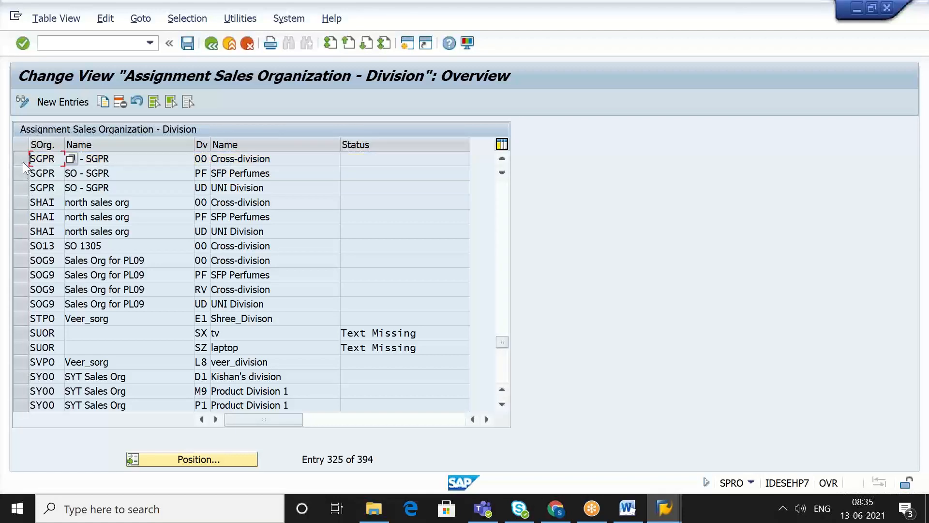
pyautogui.click(23, 173)
pyautogui.click(24, 185)
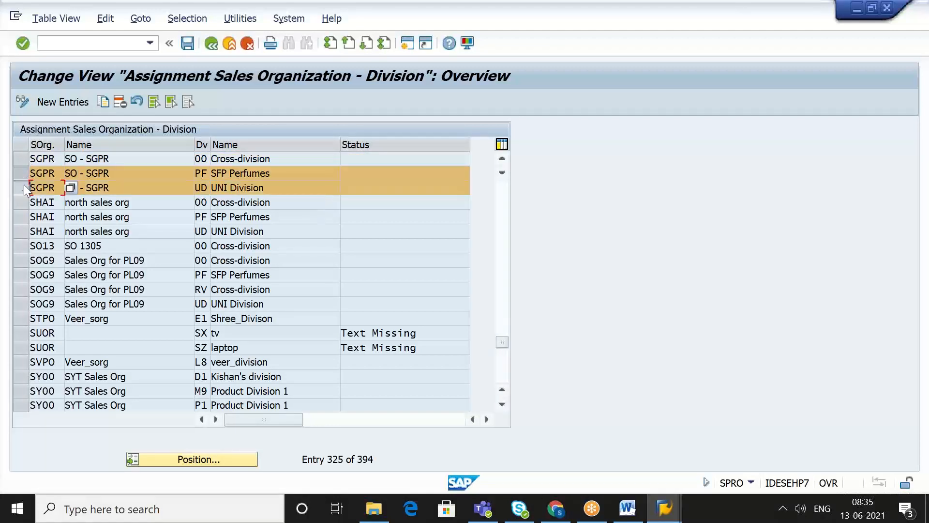
pyautogui.click(279, 173)
pyautogui.click(214, 42)
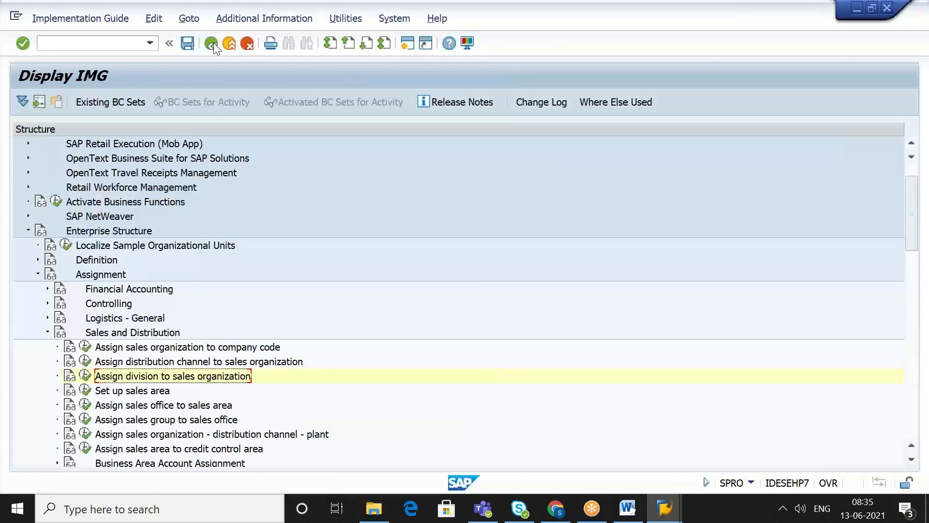
# Step: Open the Set up sales area activity and position its list at sales organization SGPR
pyautogui.click(150, 392)
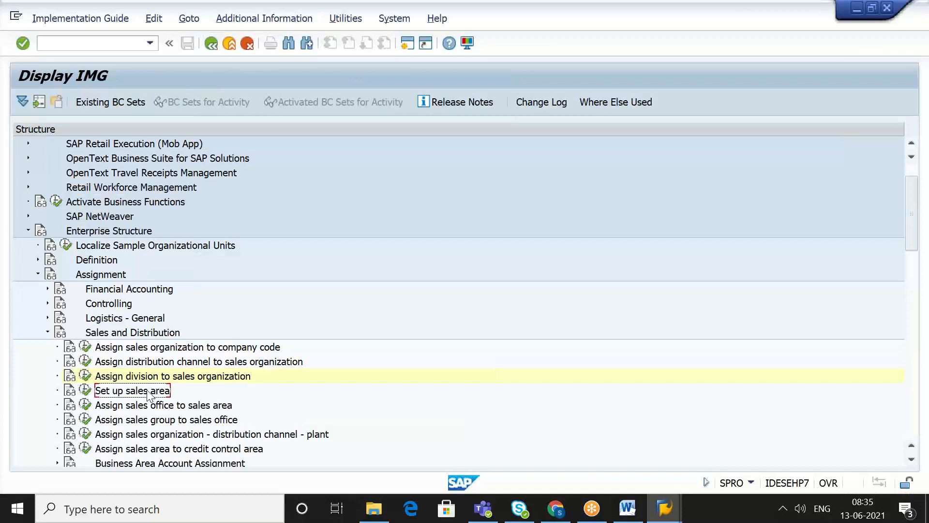
pyautogui.click(88, 392)
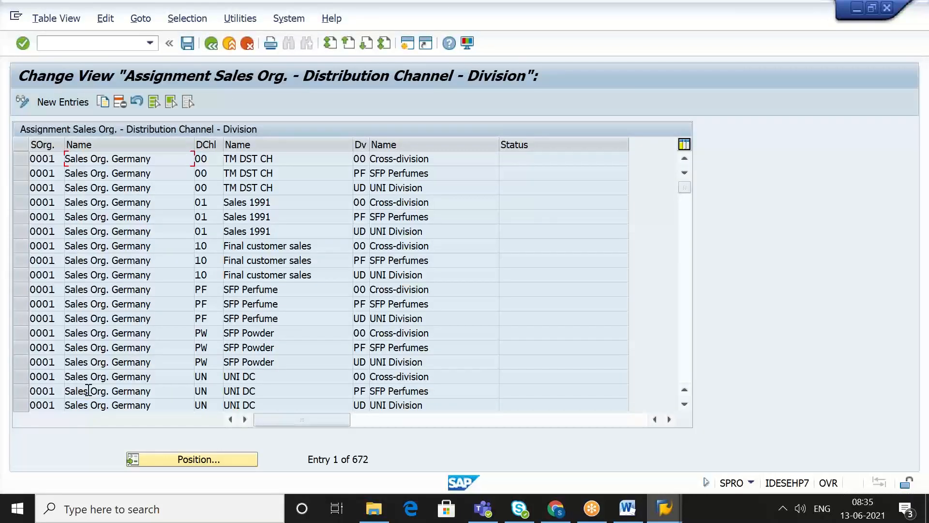
pyautogui.click(211, 458)
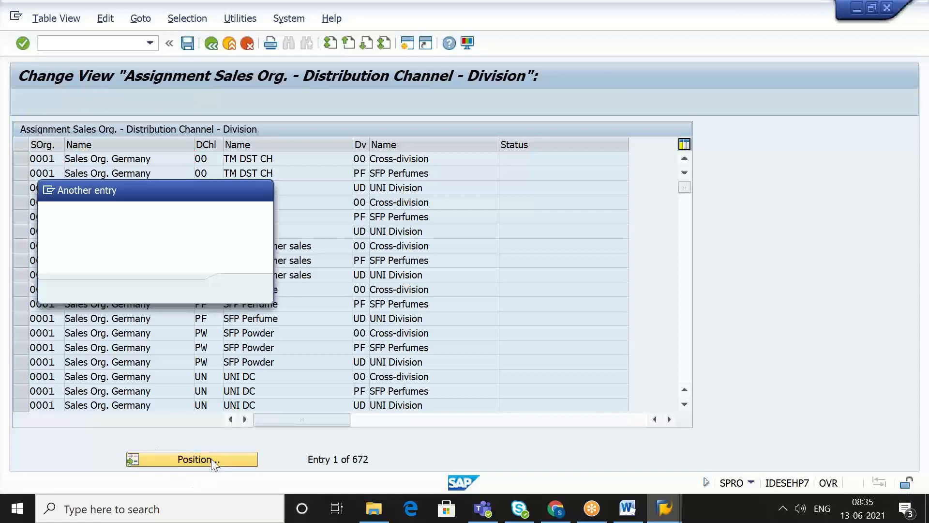
pyautogui.write('SGPR')
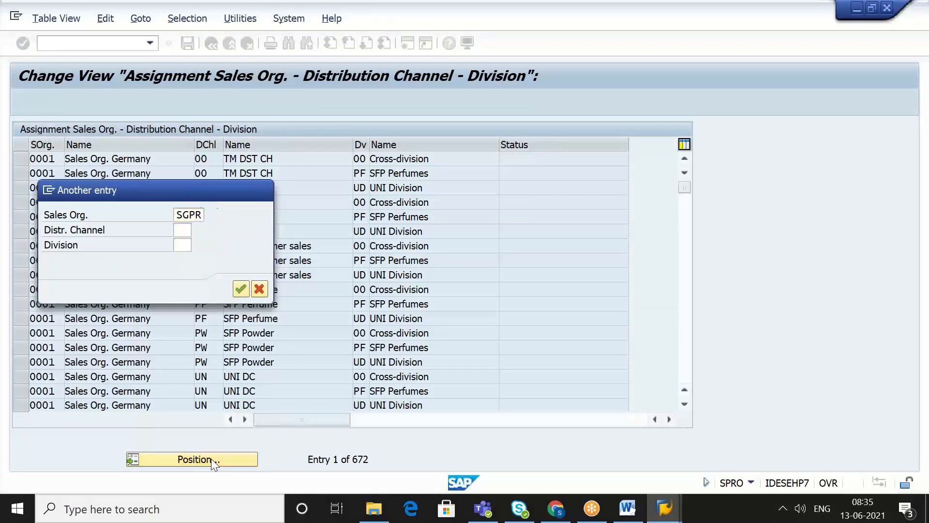
pyautogui.press('Return')
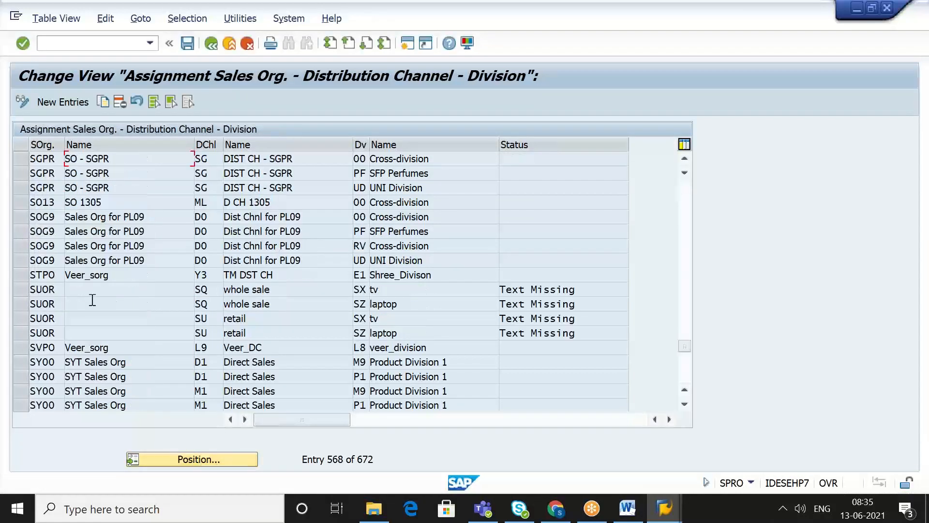
# Step: Review the SGPR sales area combinations of distribution channel and division, then return to the IMG structure
pyautogui.click(22, 158)
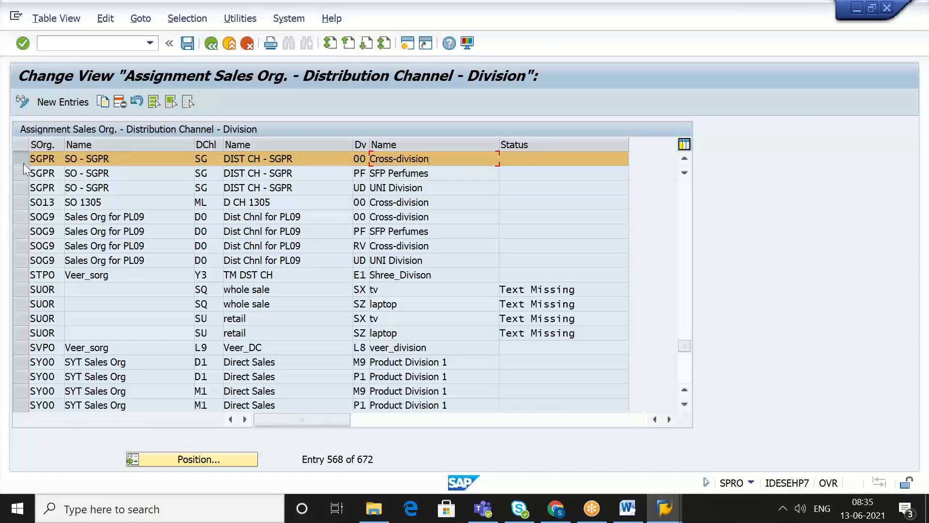
pyautogui.click(21, 189)
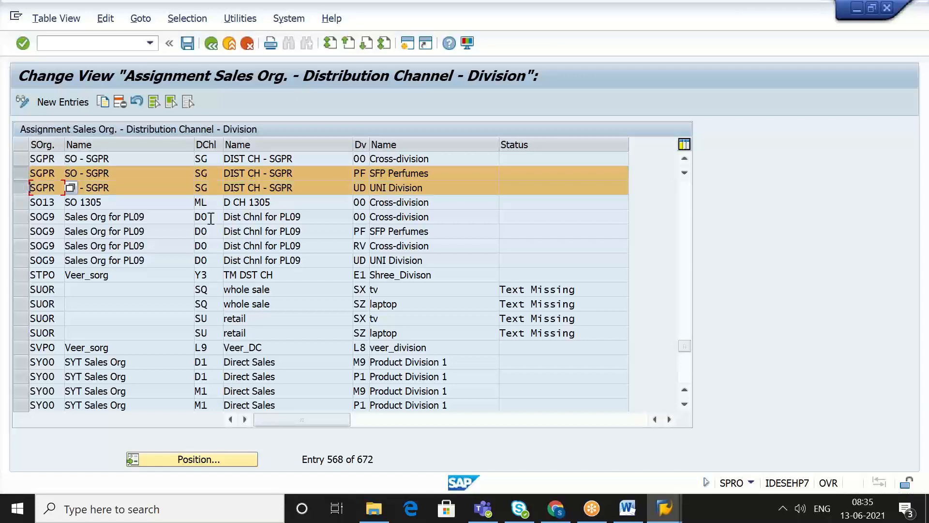
pyautogui.click(213, 43)
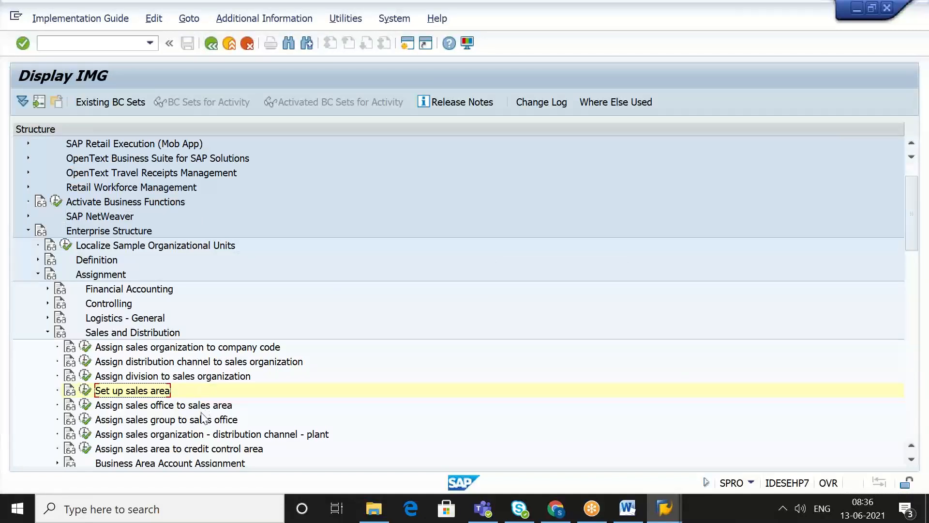
# Step: Open the Assign sales organization - distribution channel - plant activity and position its list at sales organization SGPR
pyautogui.click(206, 435)
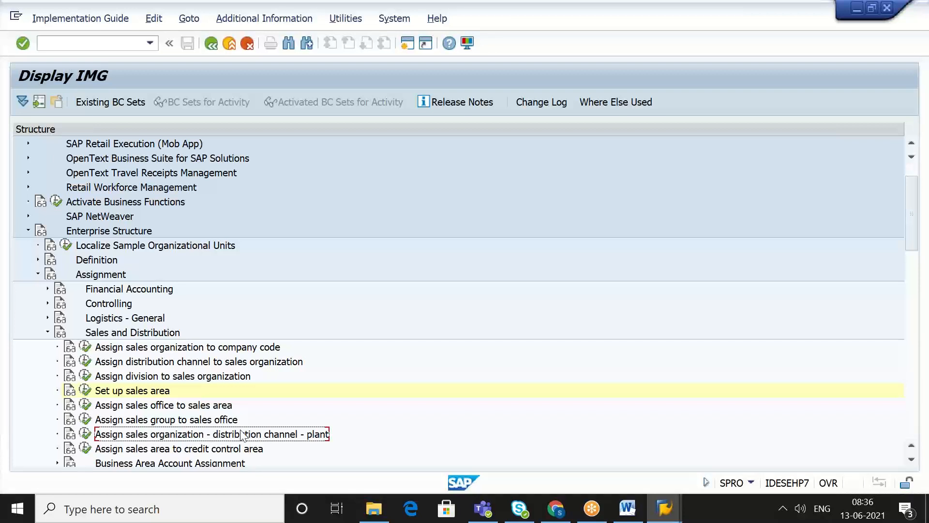
pyautogui.click(86, 434)
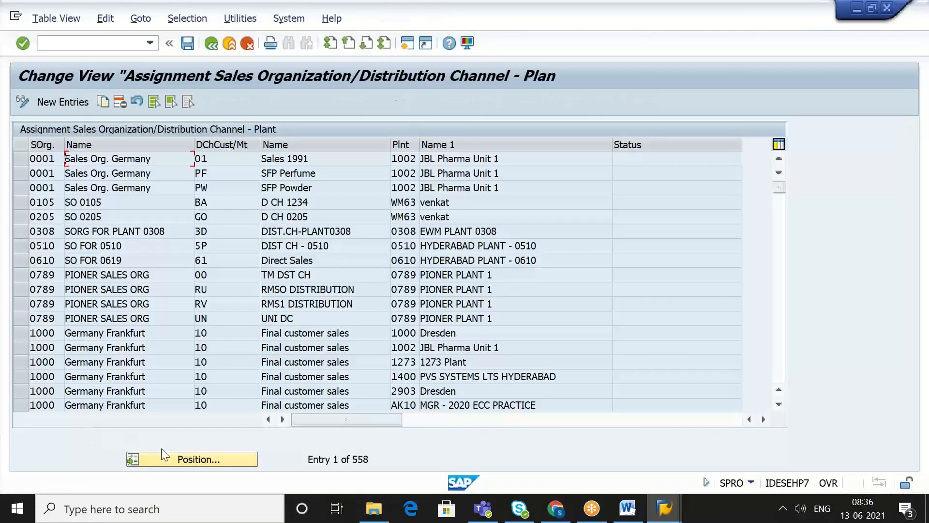
pyautogui.click(187, 458)
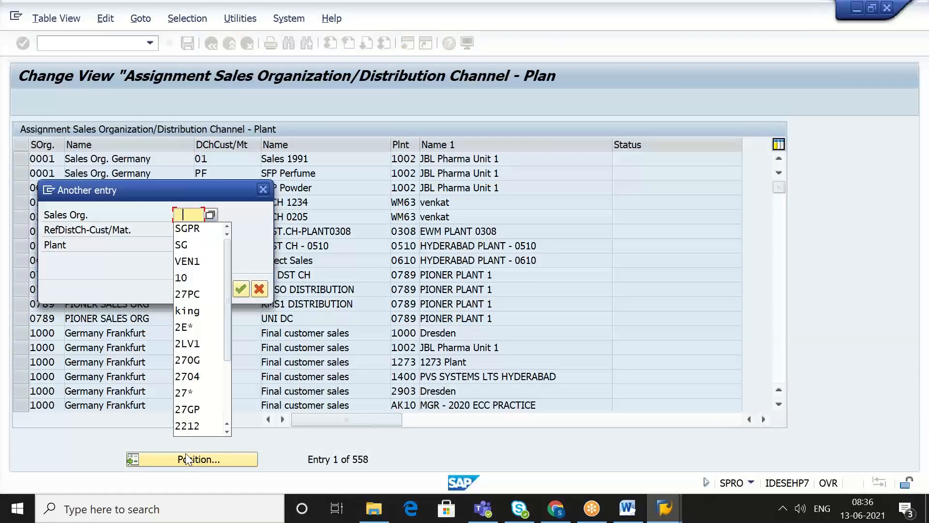
pyautogui.press('Return')
pyautogui.press('Return')
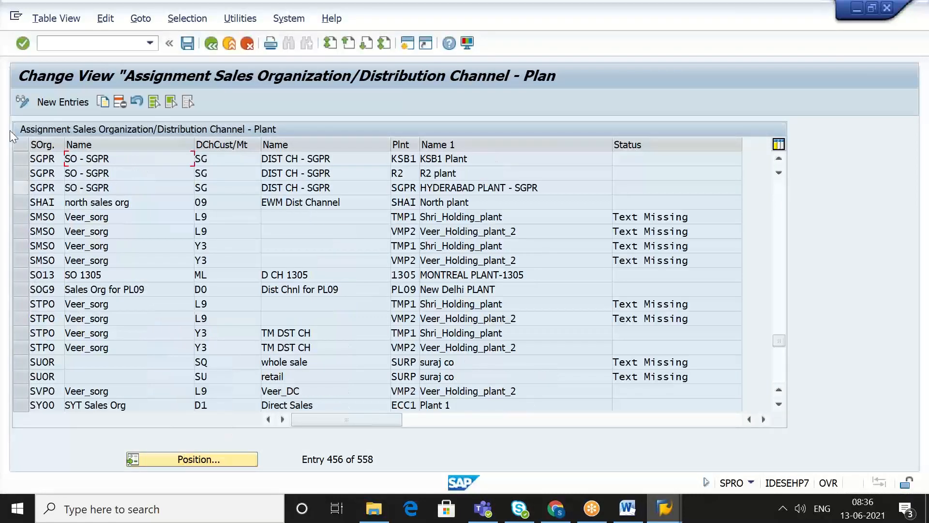
# Step: Review the plants assigned to sales organization SGPR and channel SG, including KSB1 and SGPR, then return to the IMG structure
pyautogui.click(21, 158)
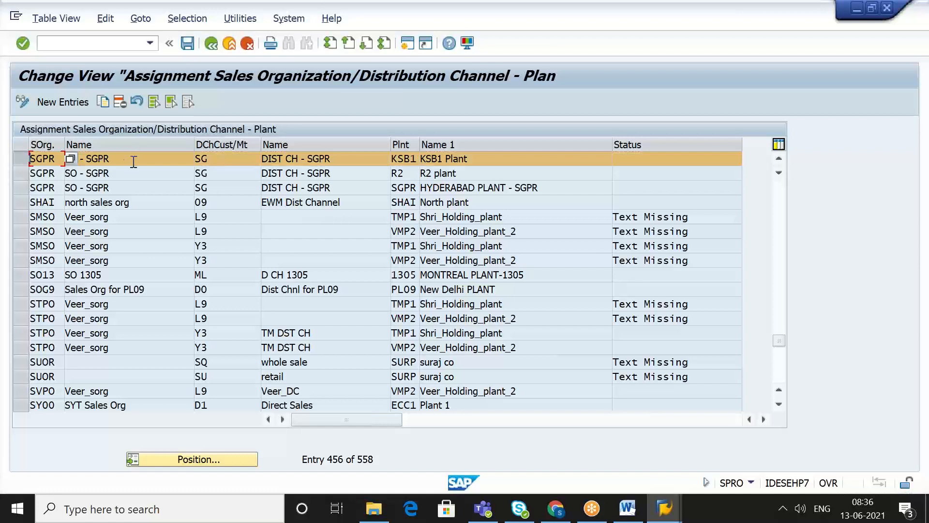
pyautogui.click(255, 158)
pyautogui.click(412, 159)
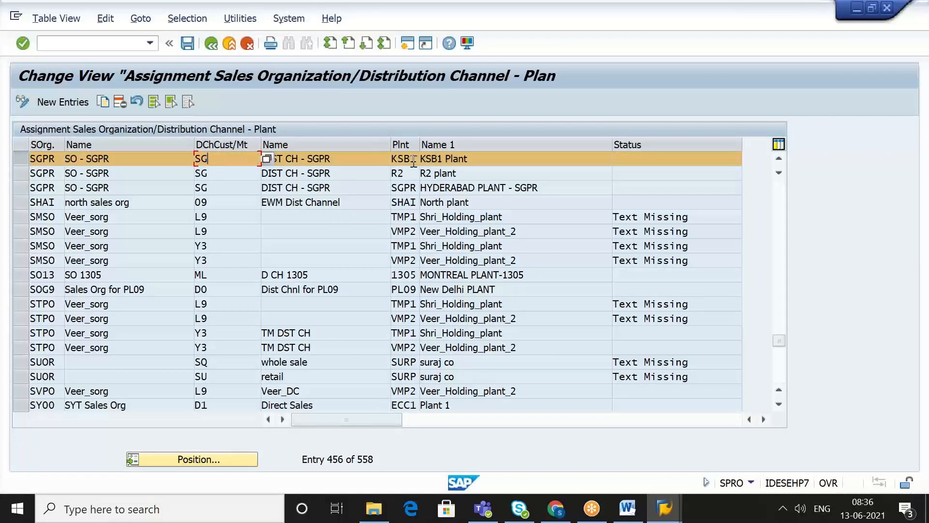
pyautogui.click(482, 163)
pyautogui.click(24, 159)
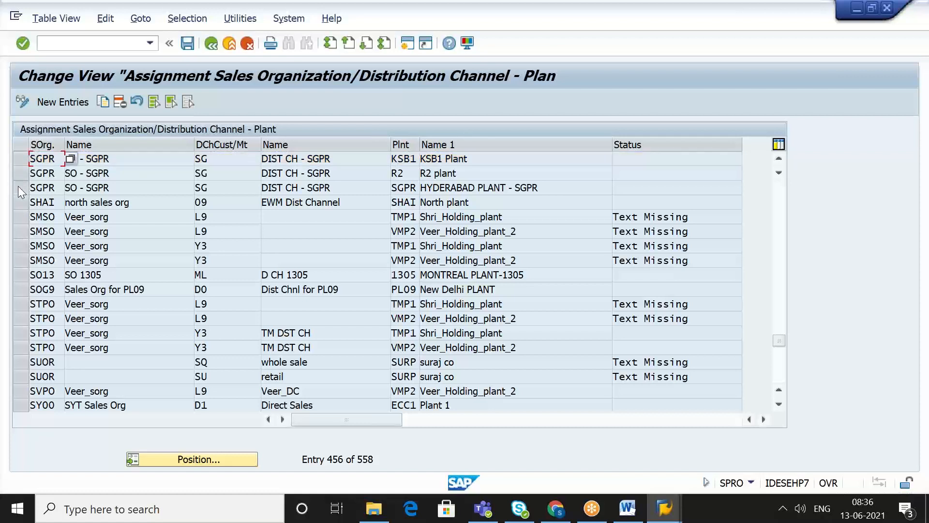
pyautogui.click(18, 187)
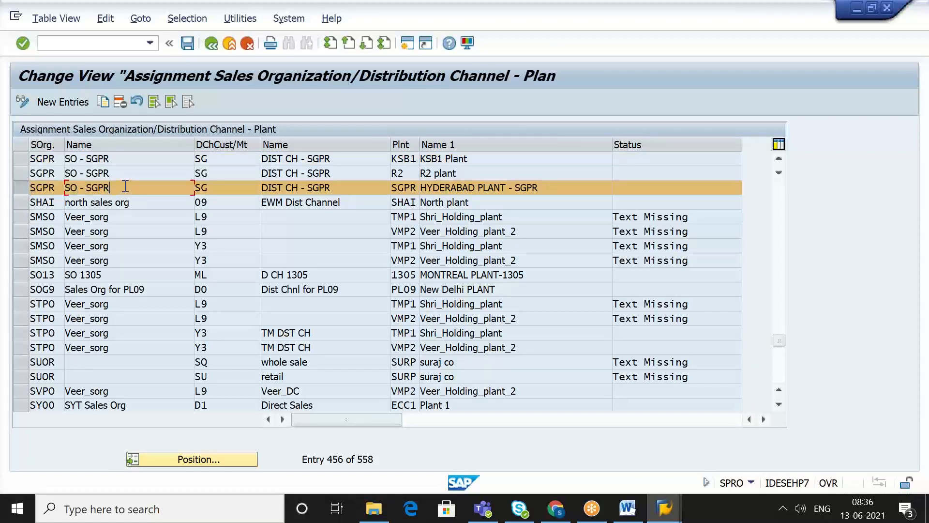
pyautogui.click(252, 192)
pyautogui.click(410, 190)
pyautogui.click(210, 44)
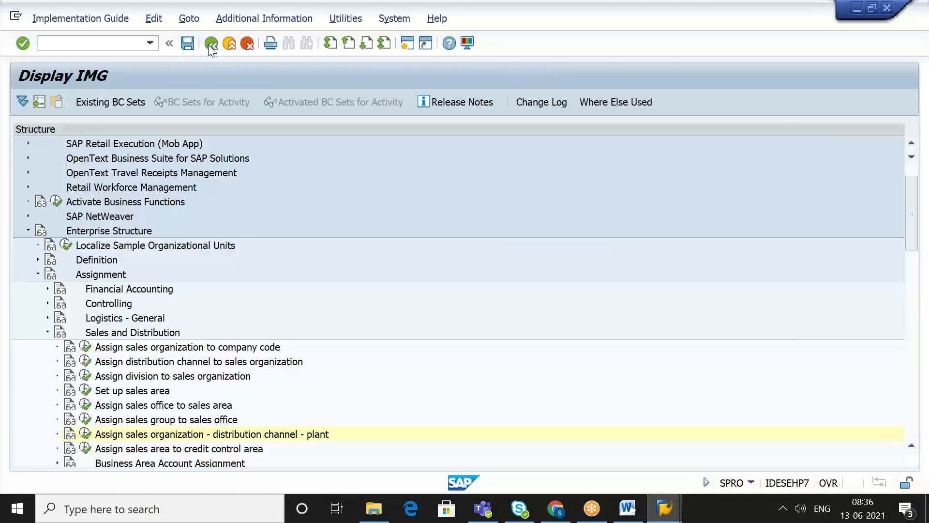
# Step: Collapse the Sales and Distribution assignments and open the Assign shipping point to plant activity under Logistics Execution
pyautogui.click(125, 44)
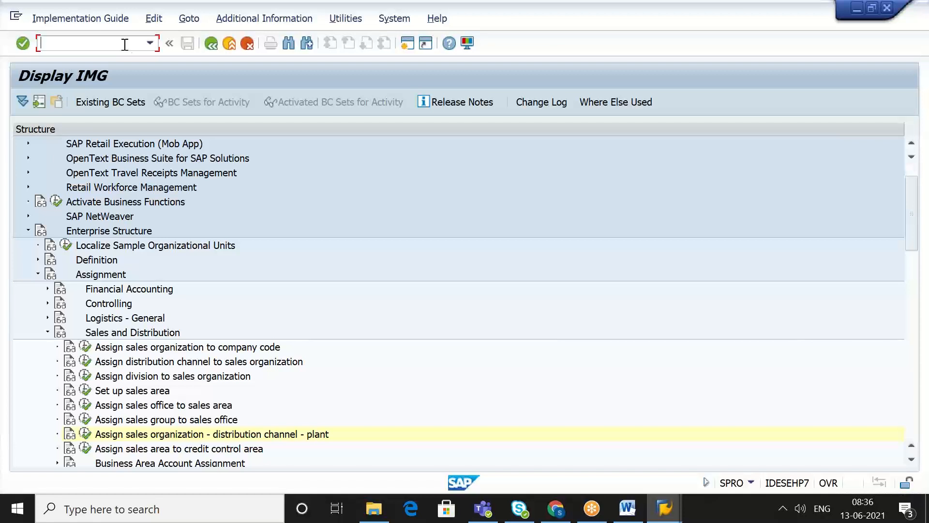
pyautogui.click(173, 376)
pyautogui.press('Left')
pyautogui.press('Left')
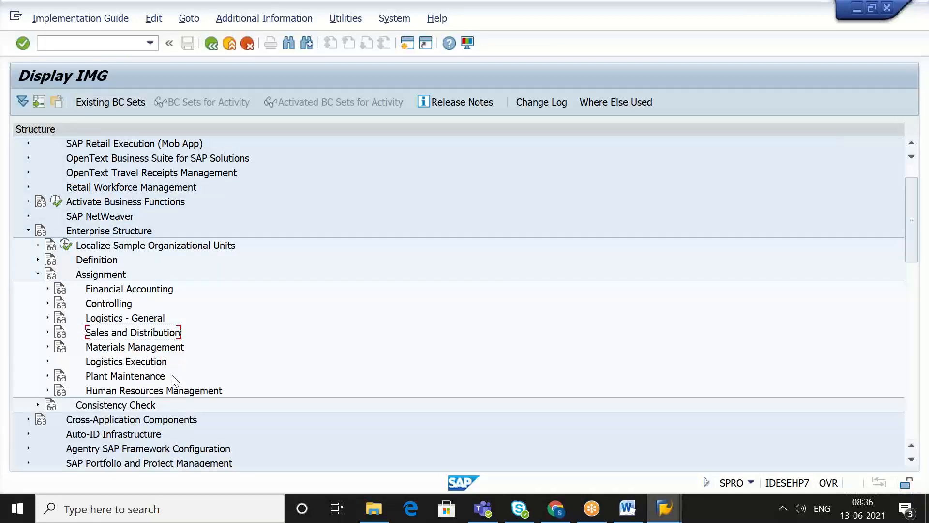
pyautogui.press('Down')
pyautogui.press('Down')
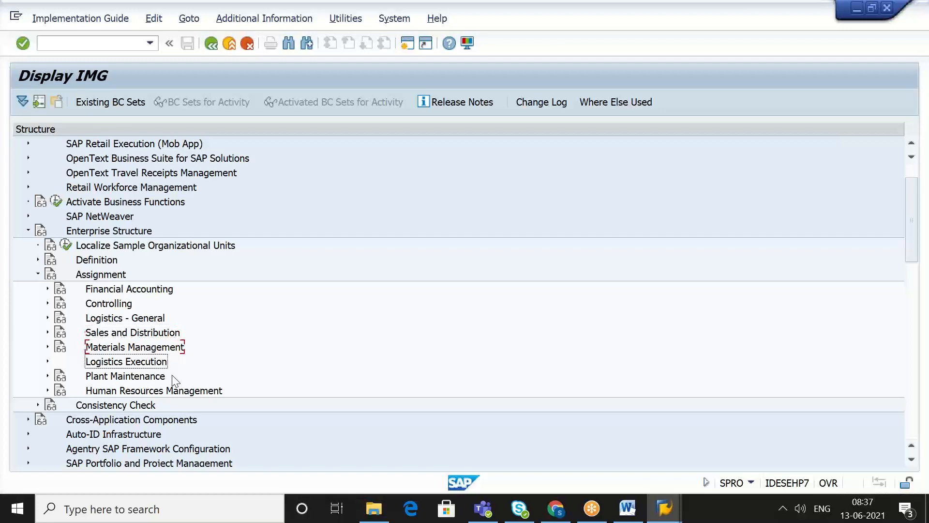
pyautogui.click(47, 362)
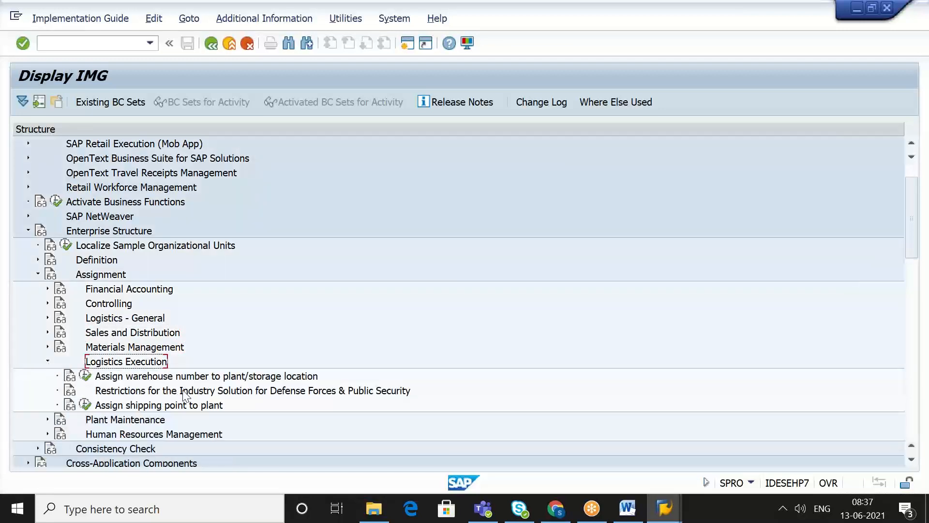
pyautogui.click(179, 408)
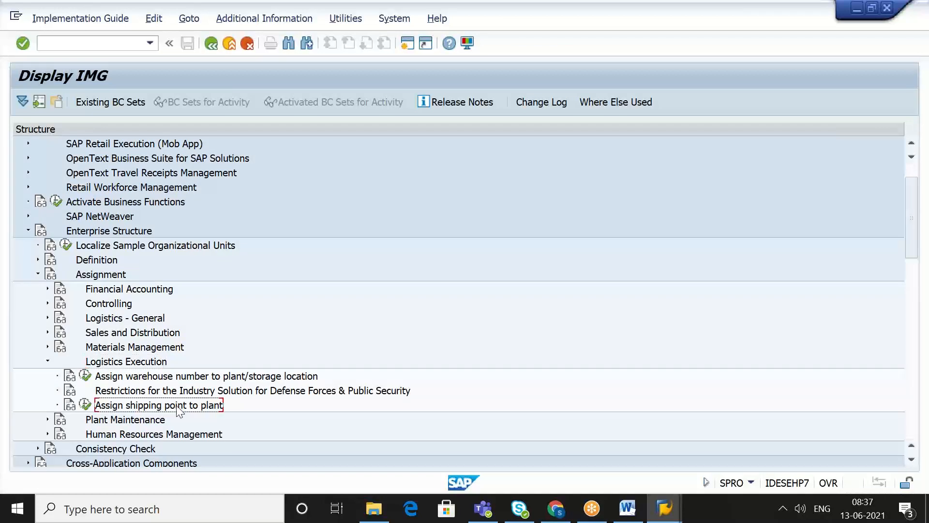
pyautogui.click(85, 404)
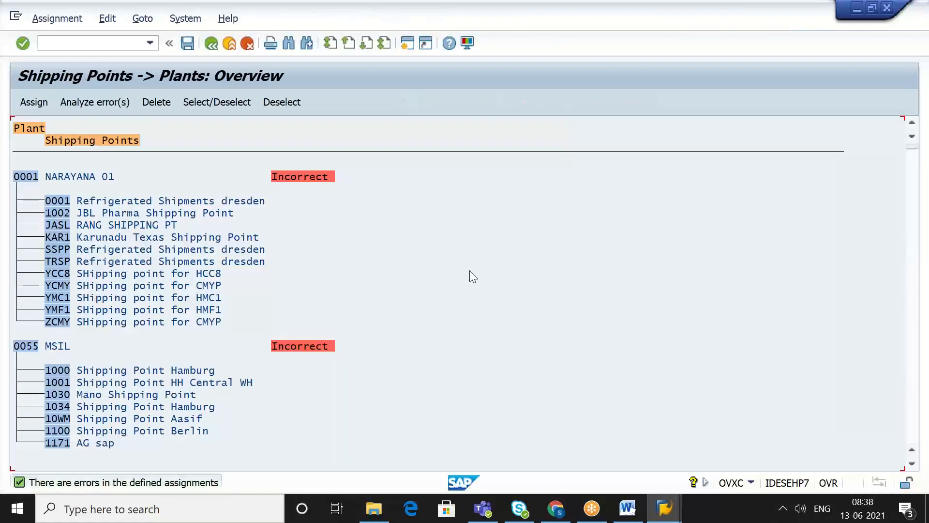
# Step: Search the overview for SGPR, jump to HYDERABAD PLANT - SGPR and check its assigned shipping point
pyautogui.hotkey('ctrl', 'f')
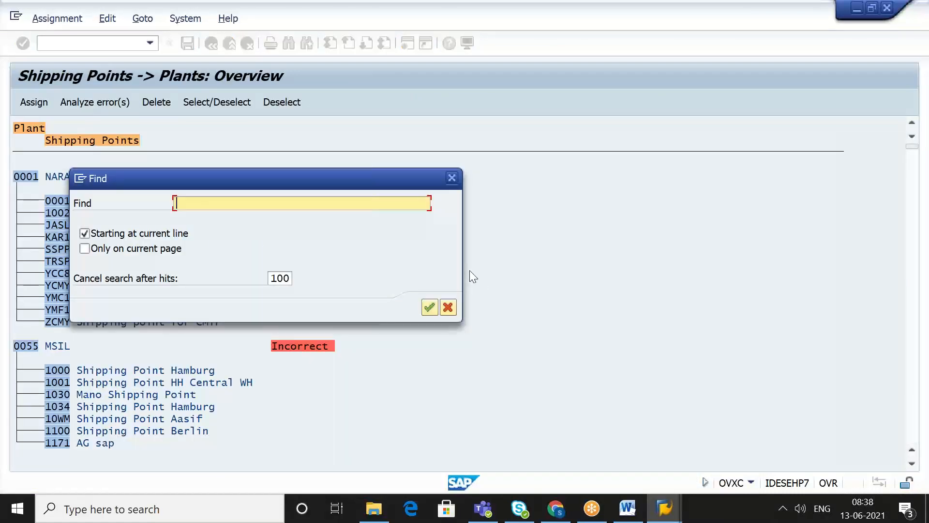
pyautogui.write('SGPR')
pyautogui.press('Return')
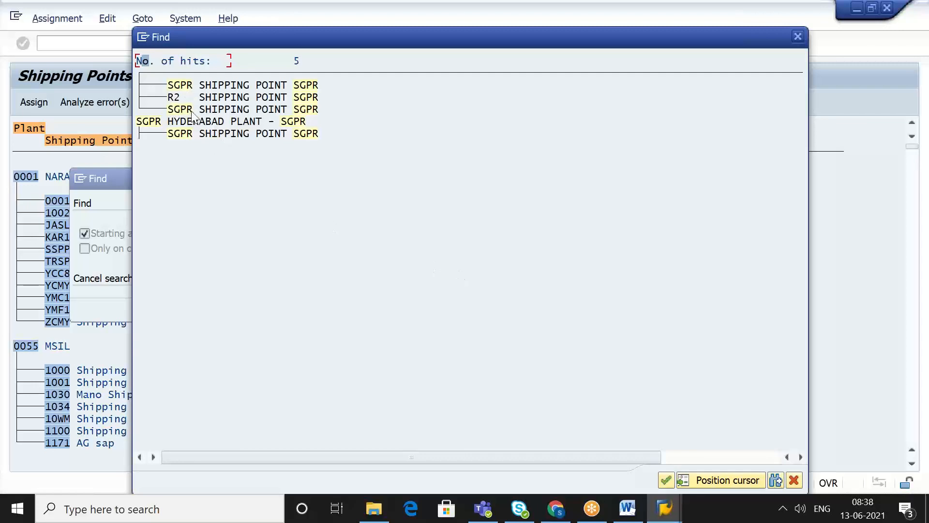
pyautogui.click(156, 121)
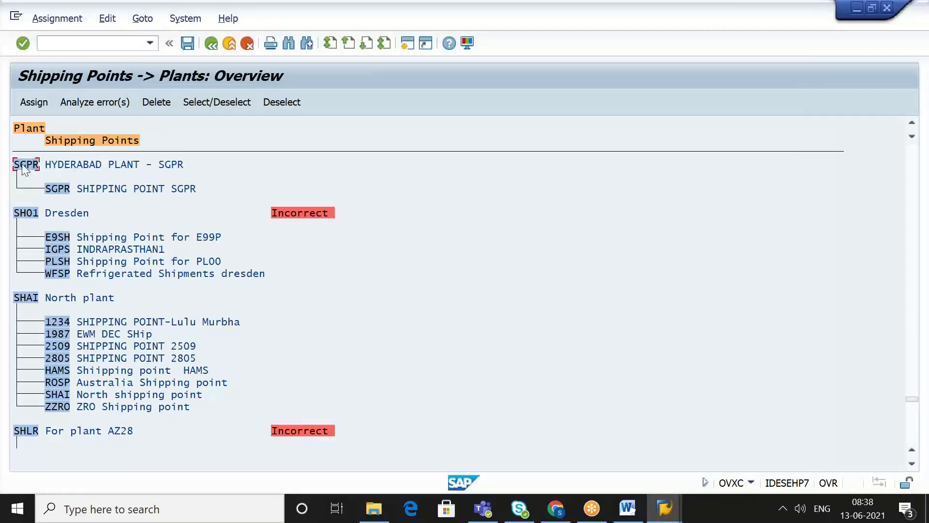
pyautogui.click(57, 189)
# Step: Exit the shipping point overview to SAP Easy Access and switch to the Extended Warehouse Management system session
pyautogui.click(108, 40)
pyautogui.write('/n')
pyautogui.press('Return')
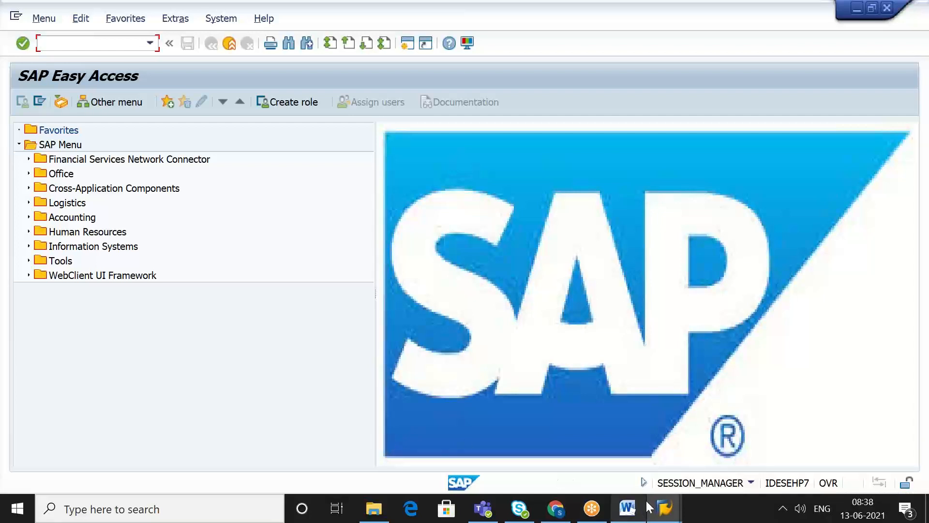
pyautogui.moveTo(663, 505)
pyautogui.click(737, 426)
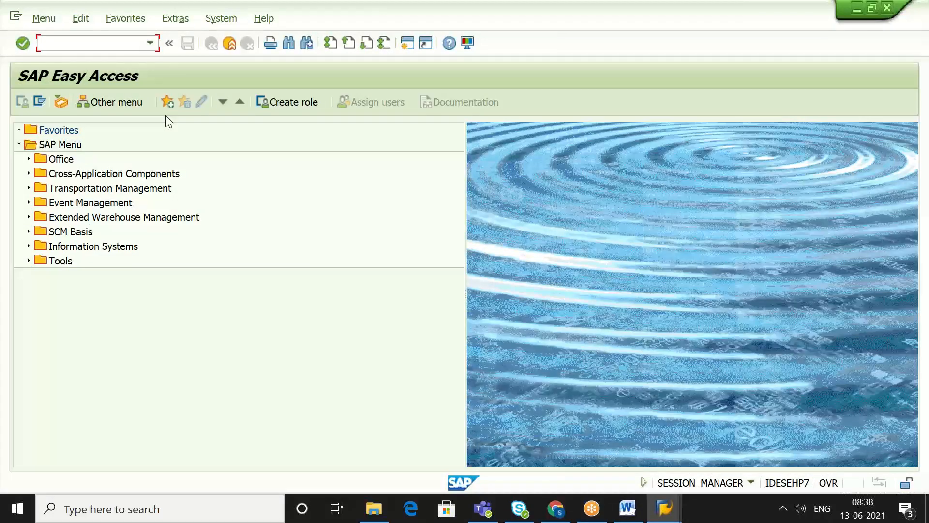
# Step: Start the BP transaction to maintain business partners
pyautogui.write('/')
pyautogui.write('BP')
pyautogui.press('Return')
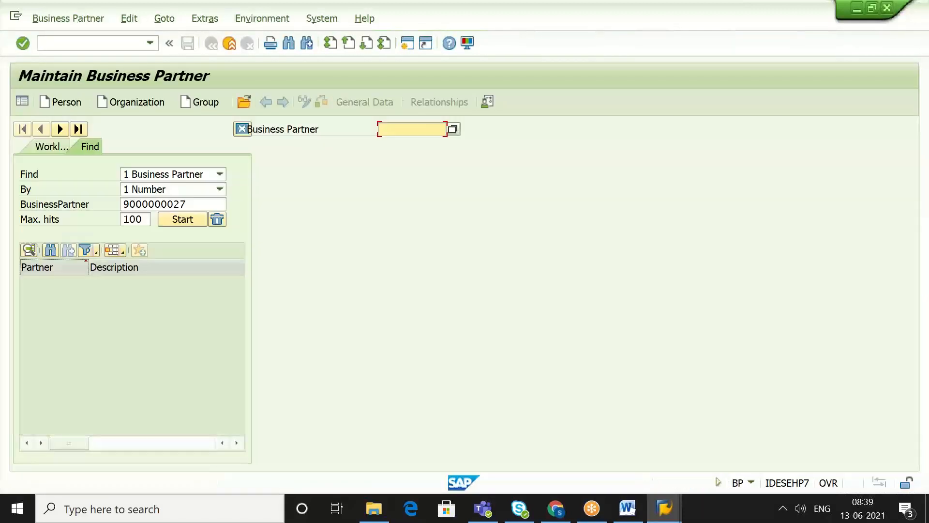
# Step: Find the customer by its business partner number and display the CUST1-SGPR record
pyautogui.click(204, 205)
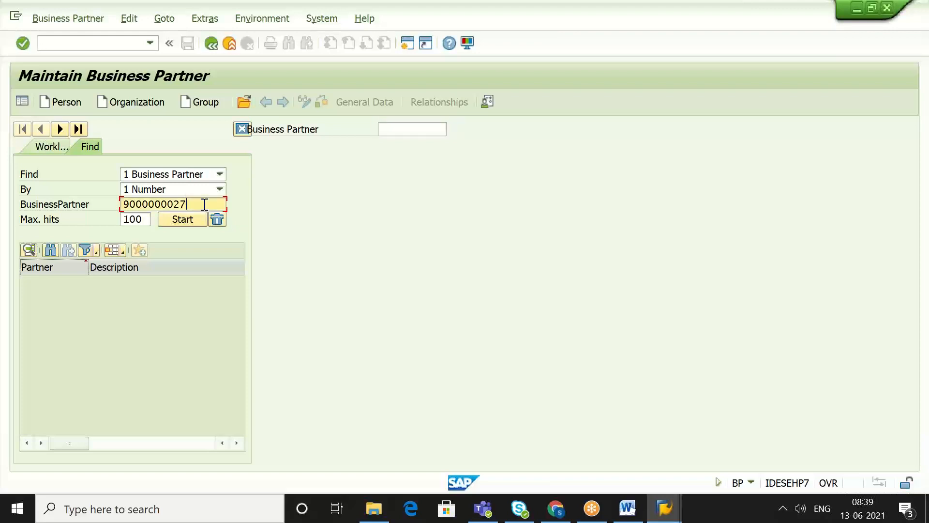
pyautogui.press('BackSpace')
pyautogui.press('BackSpace')
pyautogui.press('BackSpace')
pyautogui.press('BackSpace')
pyautogui.press('BackSpace')
pyautogui.press('BackSpace')
pyautogui.press('BackSpace')
pyautogui.press('BackSpace')
pyautogui.press('BackSpace')
pyautogui.press('BackSpace')
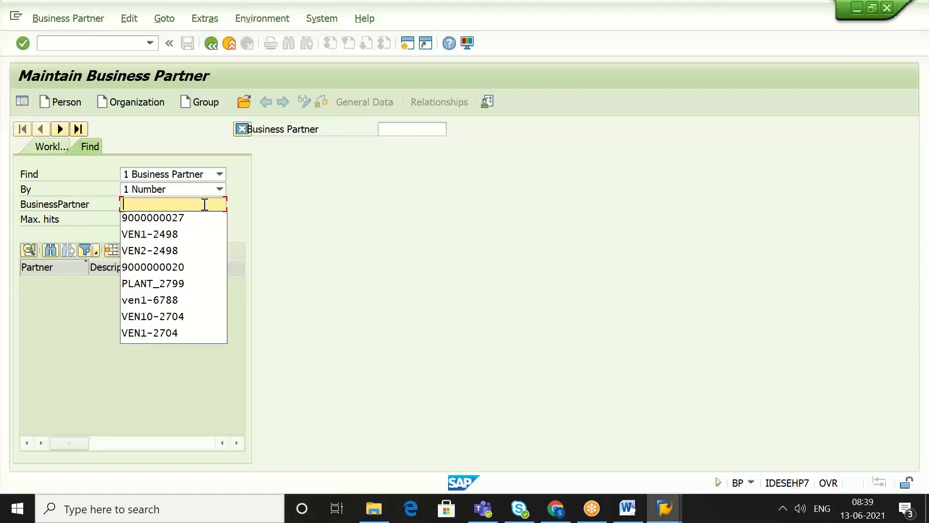
pyautogui.write('17')
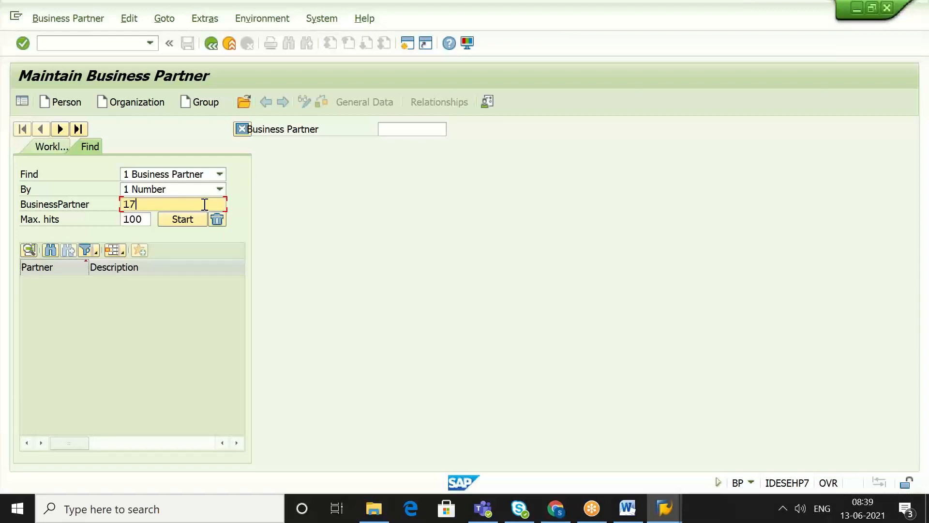
pyautogui.write('49')
pyautogui.press('BackSpace')
pyautogui.write('8')
pyautogui.press('Return')
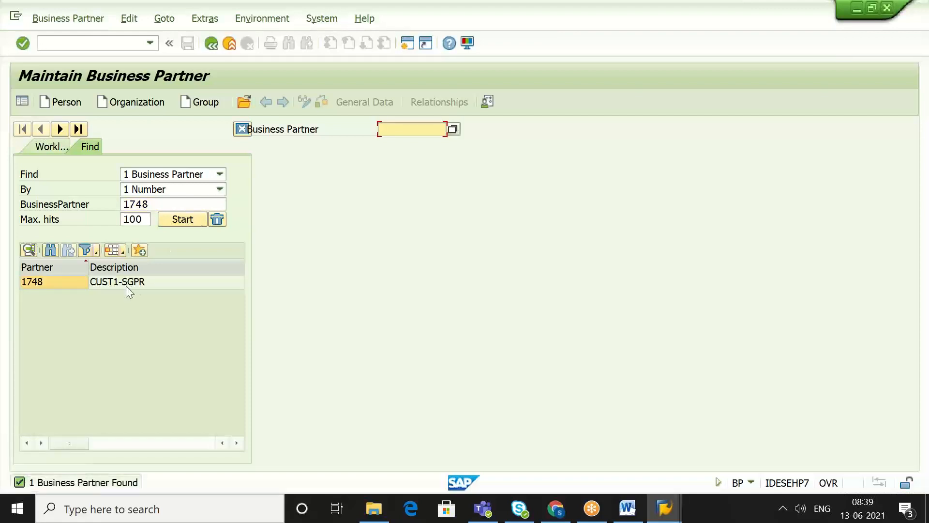
pyautogui.doubleClick(77, 283)
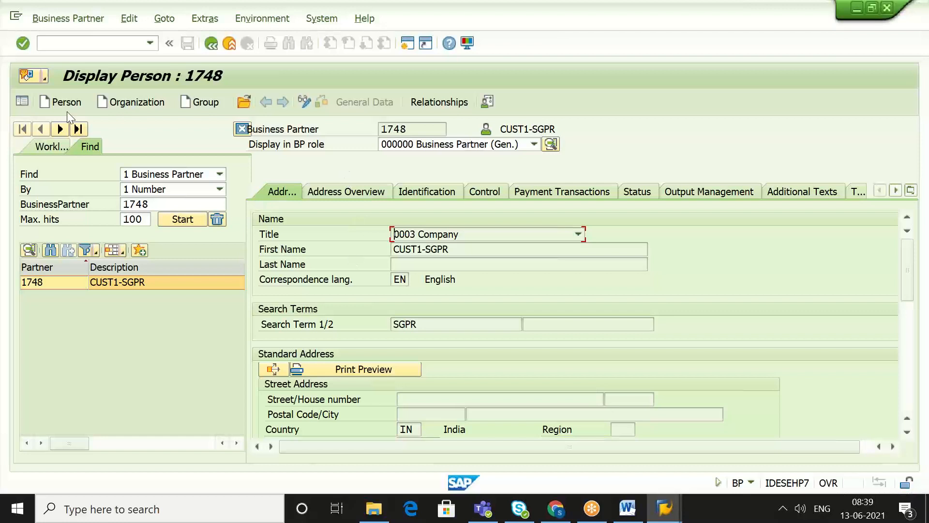
# Step: Leave the business partner record, start the SPRO transaction and display the SAP Reference IMG
pyautogui.click(87, 41)
pyautogui.write('/n')
pyautogui.press('Return')
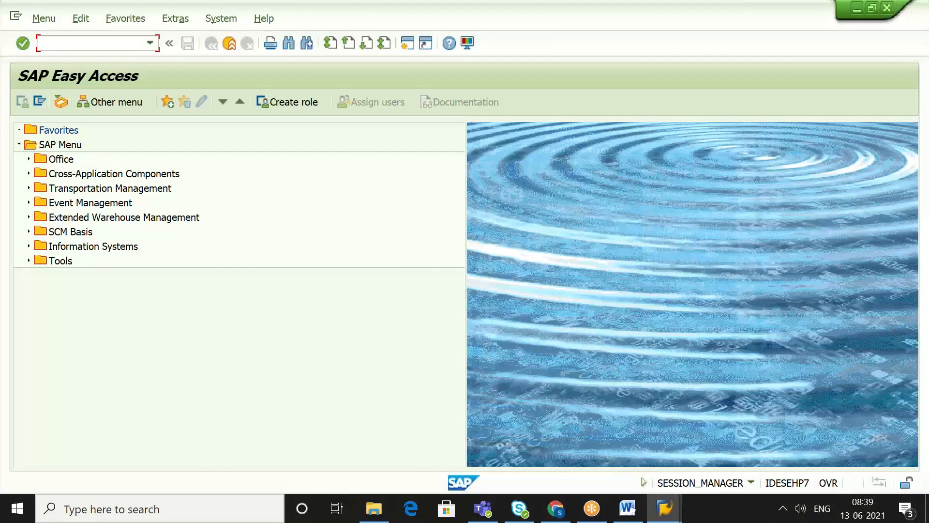
pyautogui.write('SPRO')
pyautogui.press('Return')
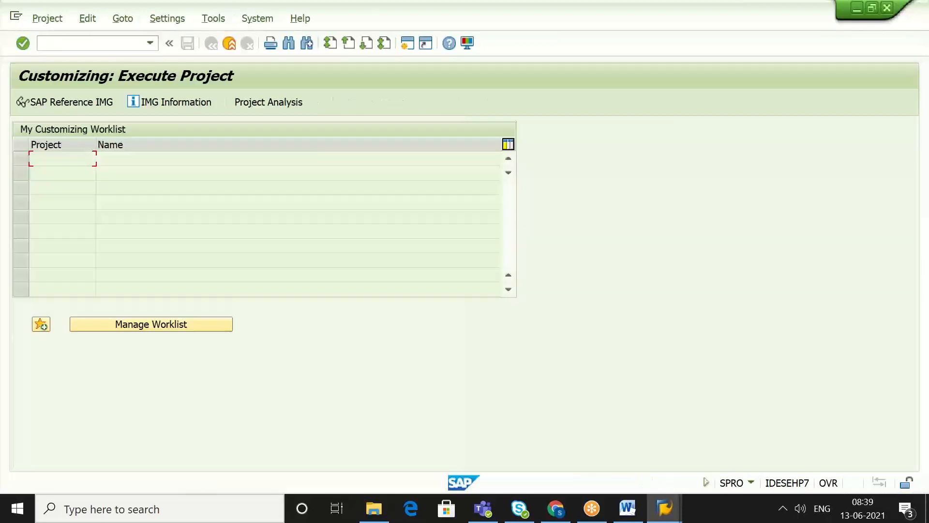
pyautogui.click(86, 104)
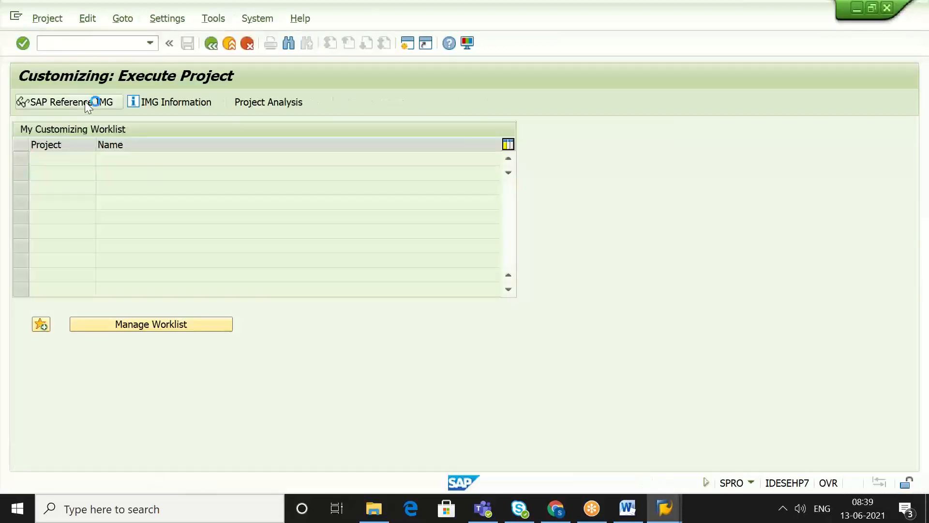
# Step: Open the Define Warehouse Process Type activity for warehouse tasks in the Extended Warehouse Management cross-process settings
pyautogui.click(92, 246)
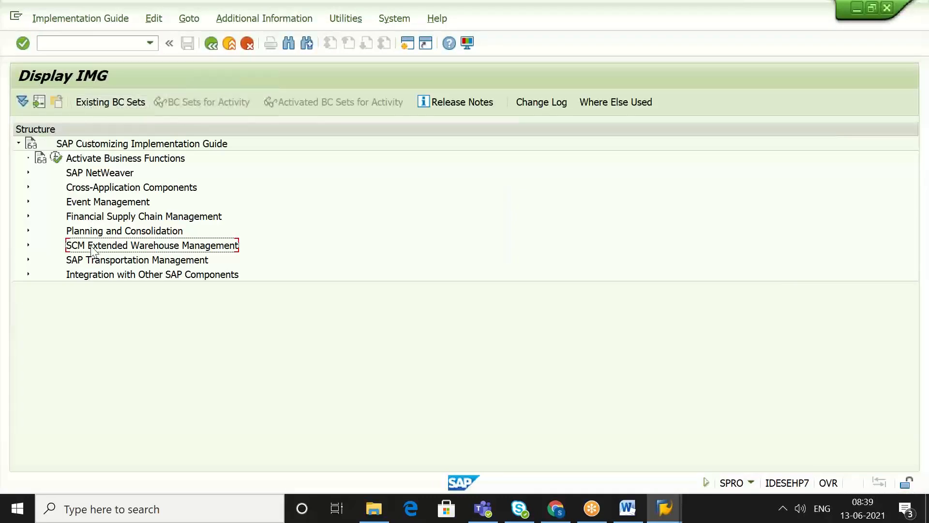
pyautogui.click(29, 245)
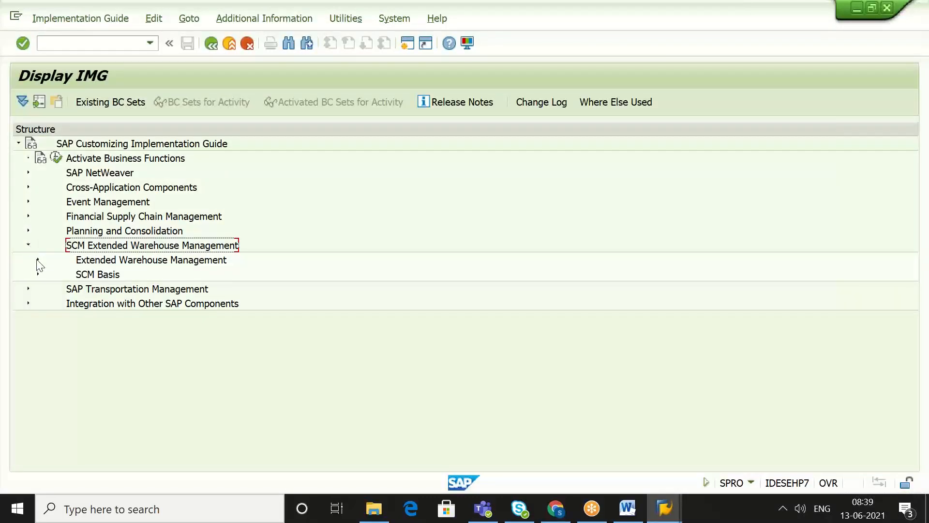
pyautogui.click(38, 260)
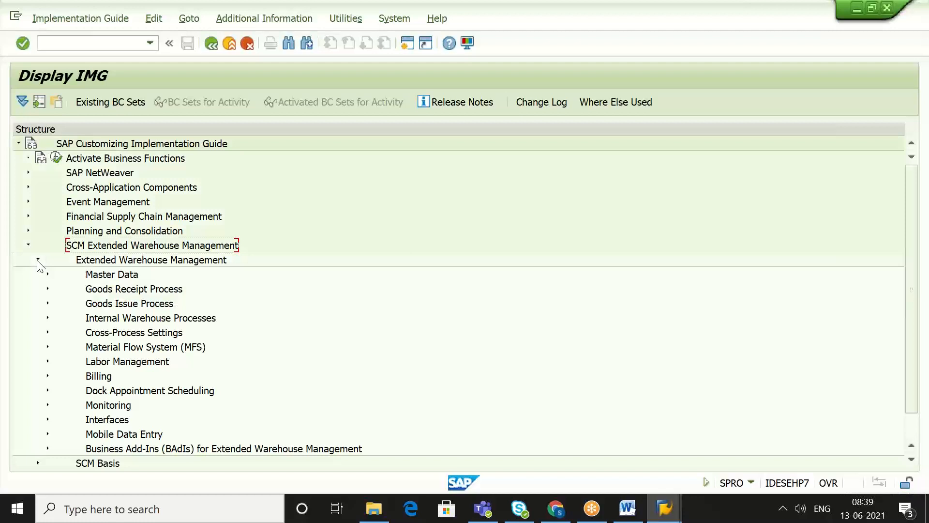
pyautogui.click(48, 332)
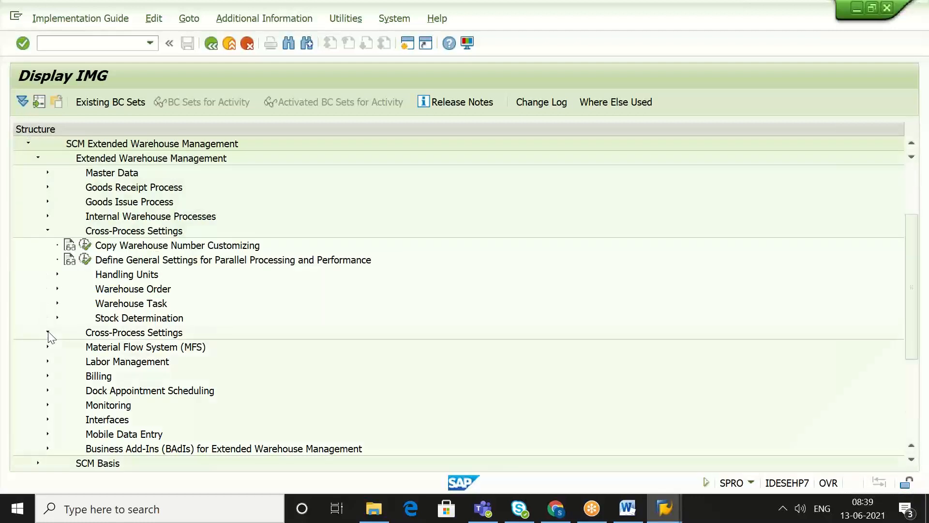
pyautogui.click(122, 304)
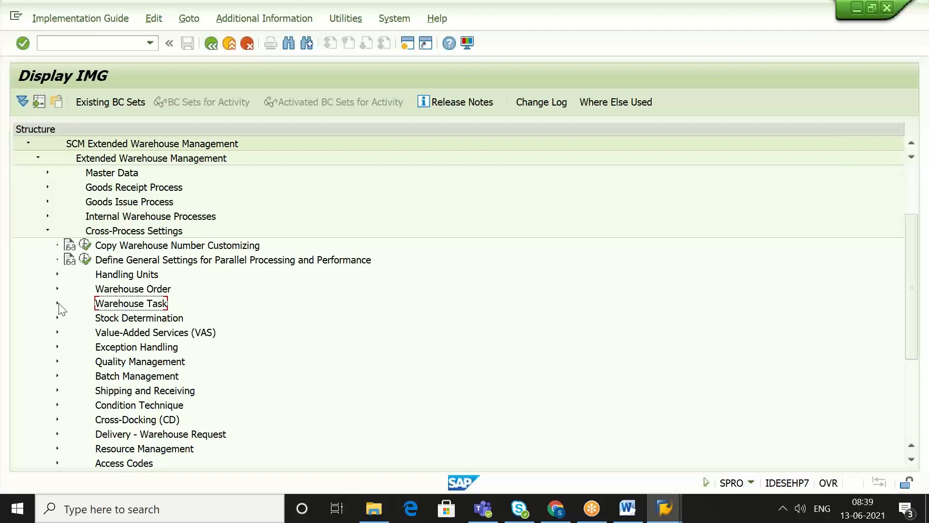
pyautogui.click(58, 304)
pyautogui.click(138, 318)
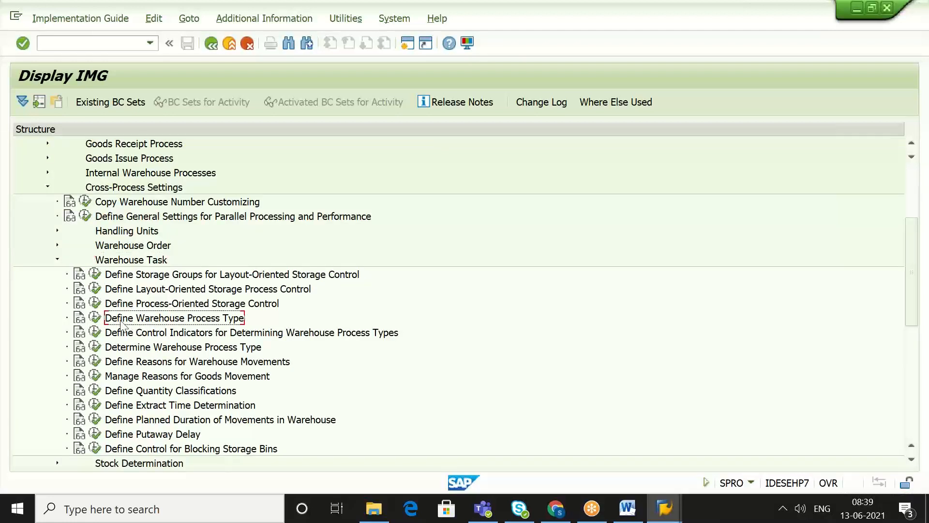
pyautogui.click(95, 318)
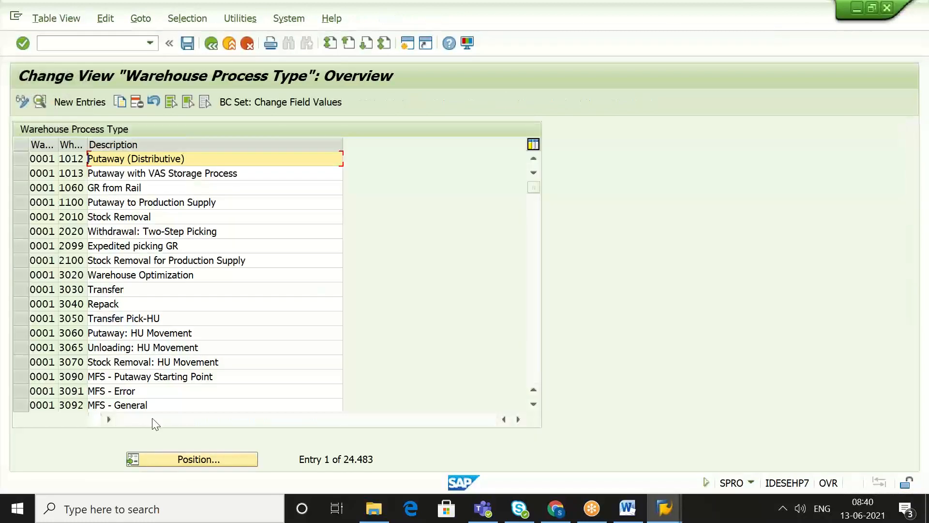
# Step: Find the warehouse process types of warehouse SGPR and display the details of 2010 Stock Removal
pyautogui.click(210, 464)
pyautogui.write('SGPR')
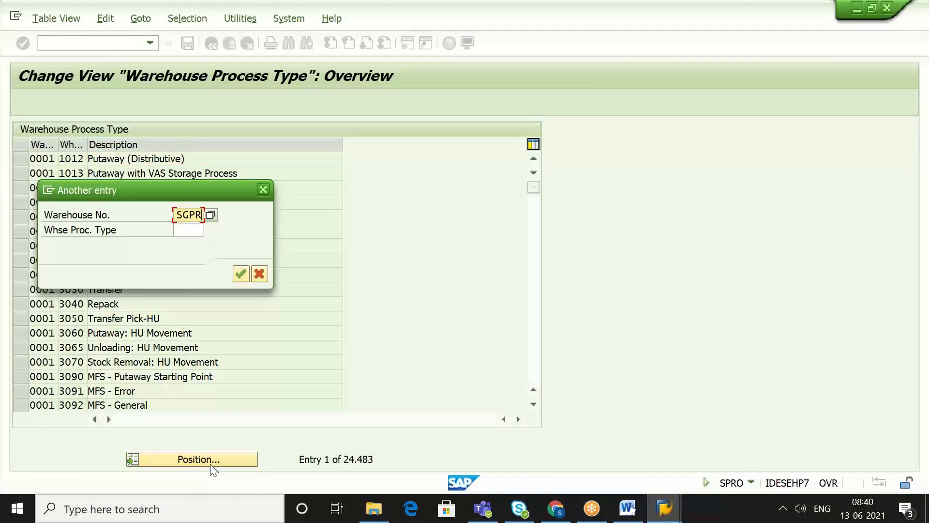
pyautogui.press('Return')
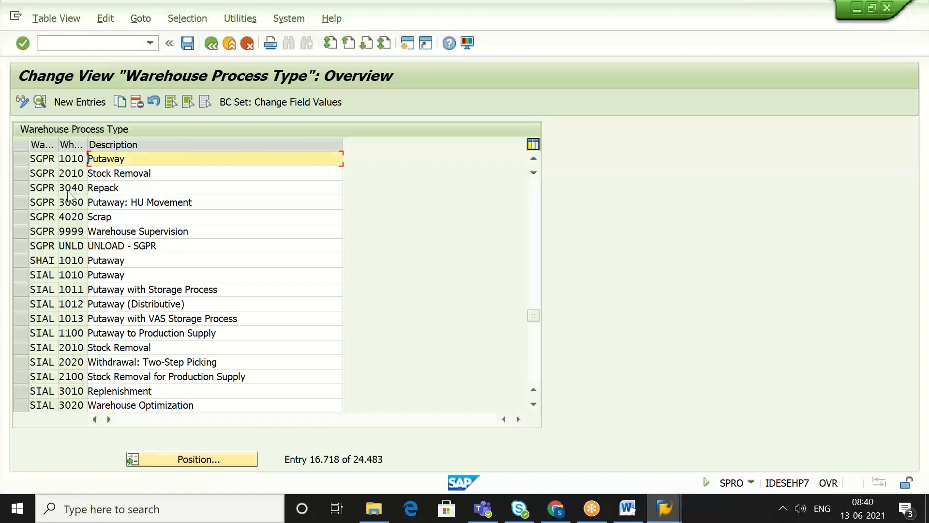
pyautogui.click(172, 173)
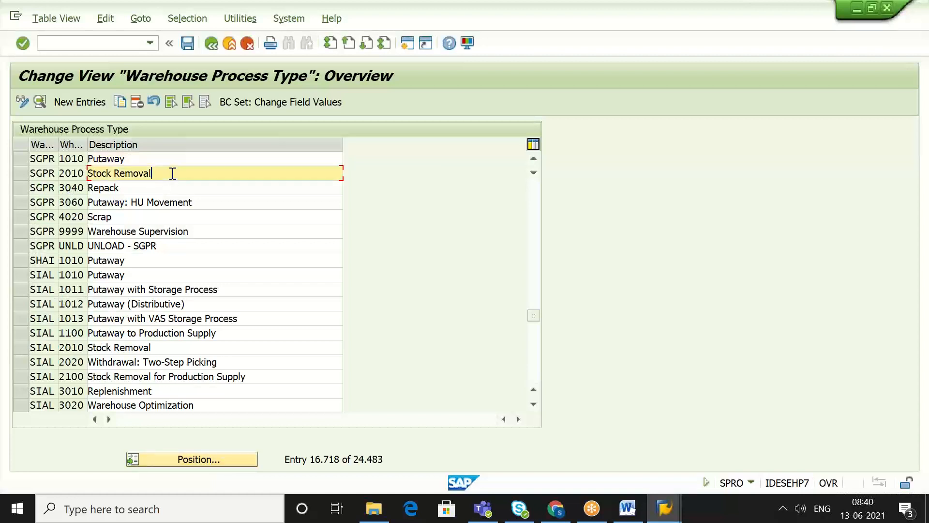
pyautogui.click(27, 175)
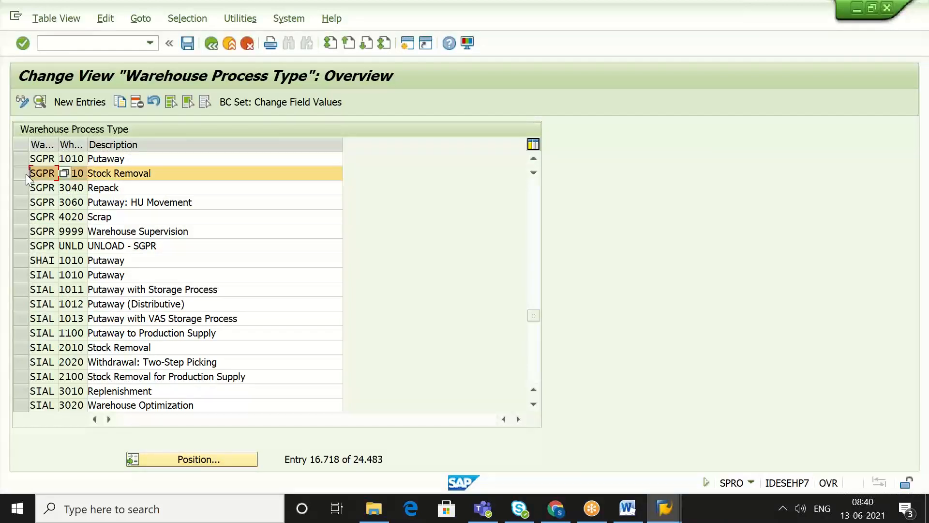
pyautogui.click(167, 173)
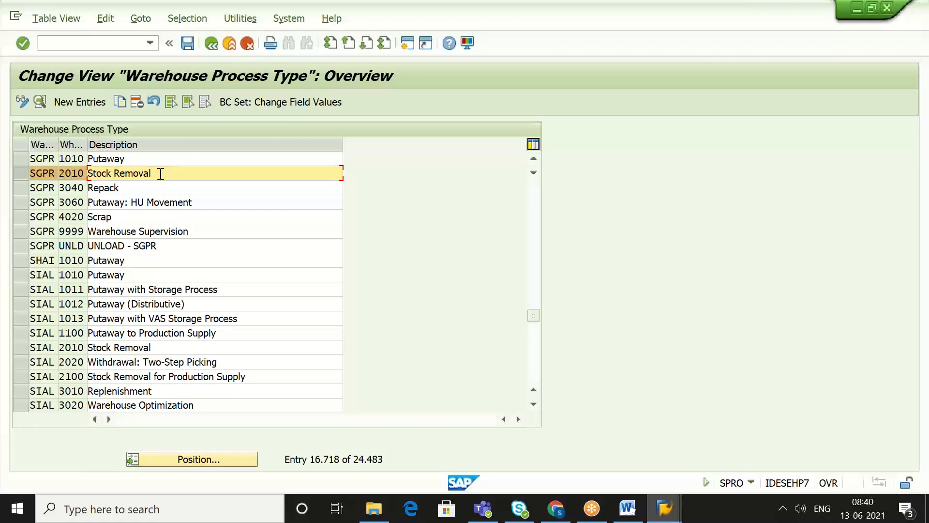
pyautogui.doubleClick(161, 173)
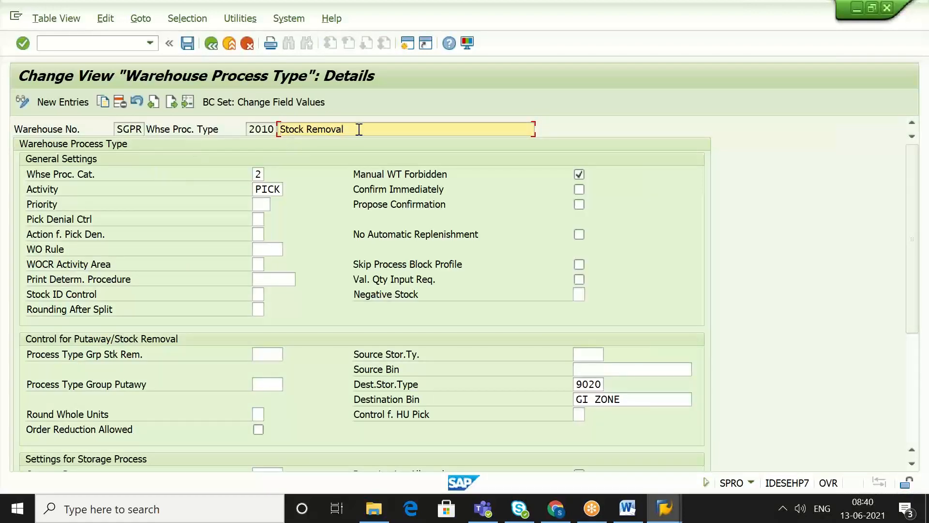
# Step: Look up the possible warehouse process categories for process type 2010 and pick 2, Stock Removal
pyautogui.click(272, 130)
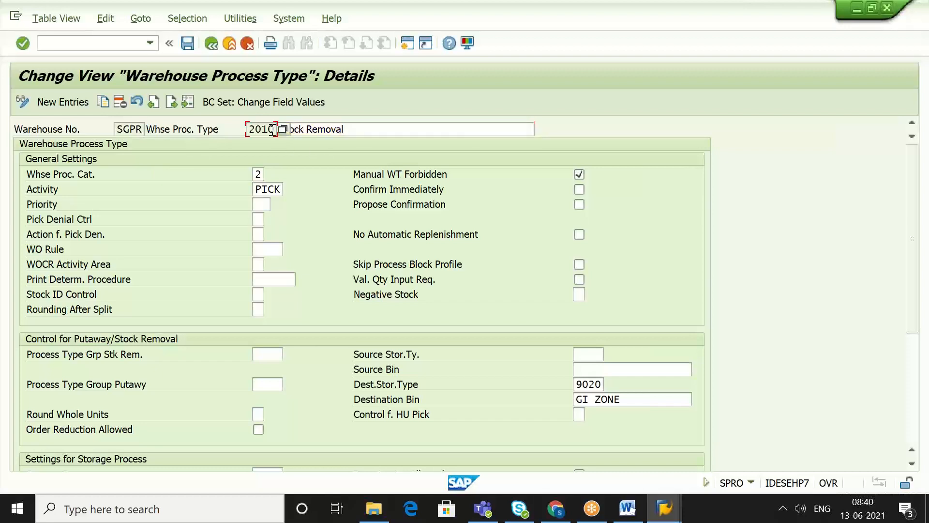
pyautogui.click(258, 174)
pyautogui.click(271, 173)
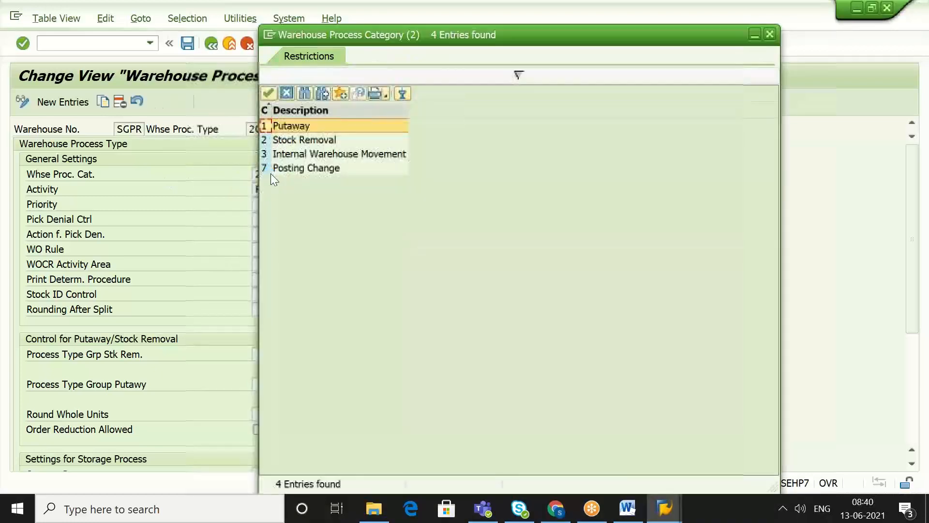
pyautogui.click(320, 142)
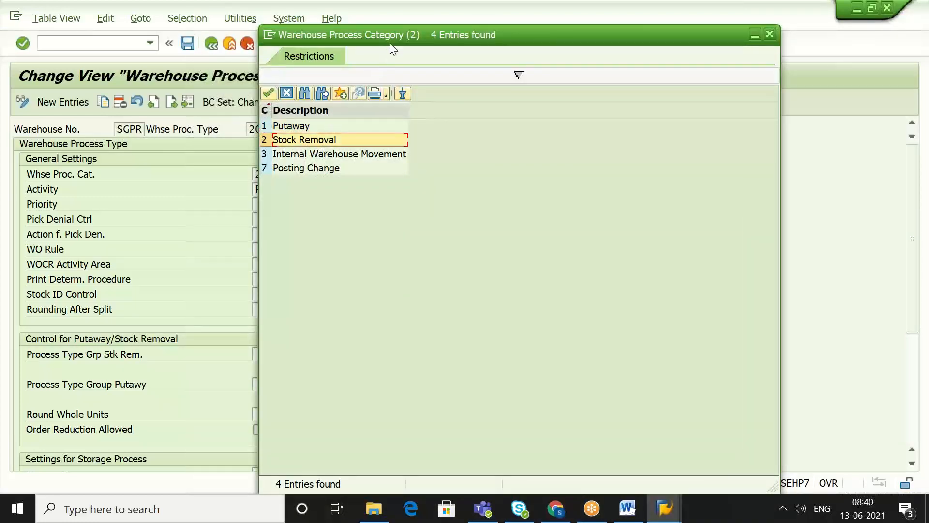
pyautogui.moveTo(394, 37); pyautogui.dragTo(491, 24)
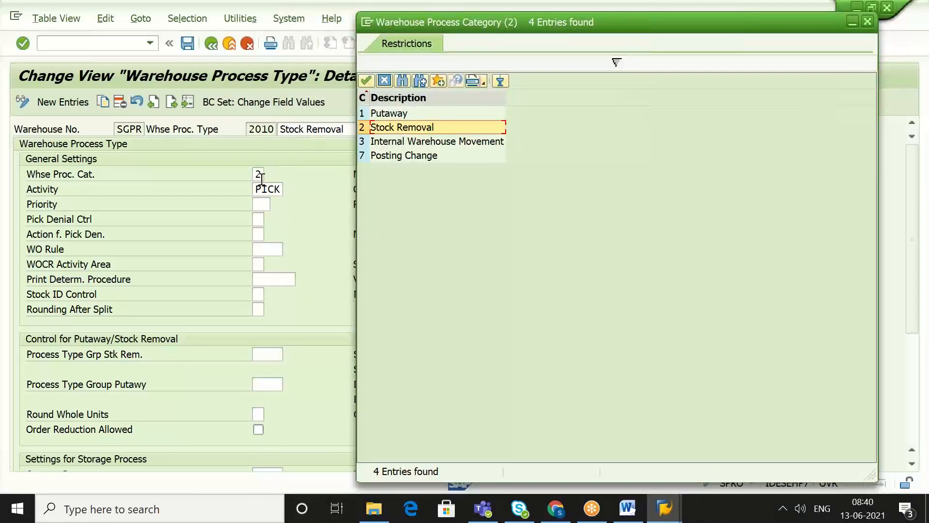
pyautogui.doubleClick(409, 128)
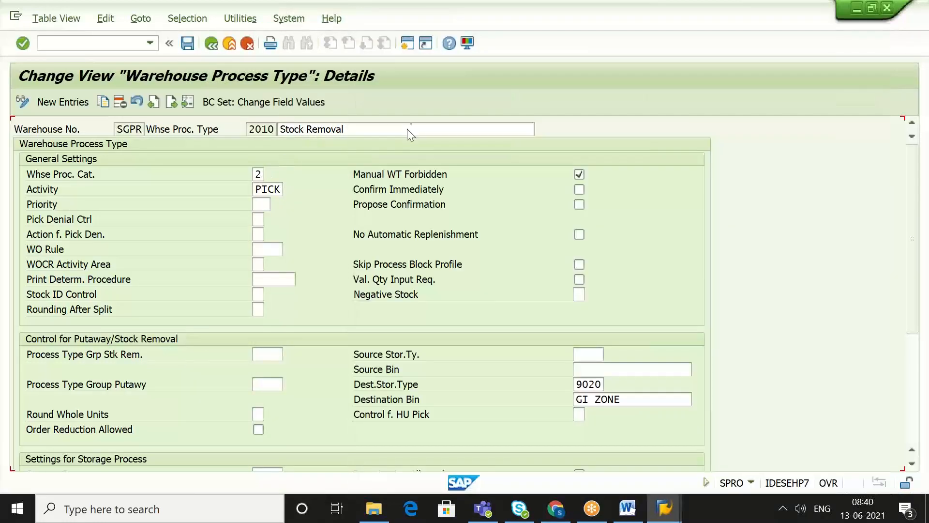
# Step: Look up the possible activities of process type 2010 and pick PICK, STOCK REMOVAL
pyautogui.click(276, 188)
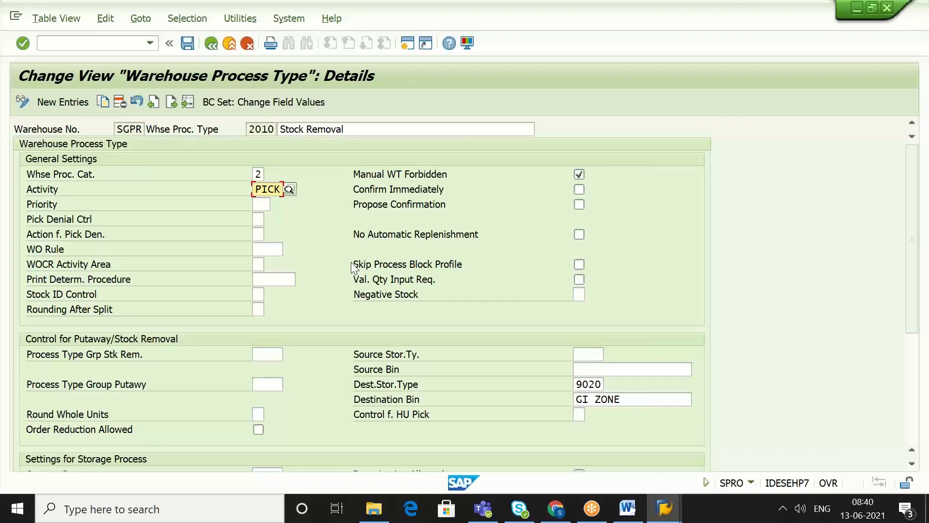
pyautogui.click(288, 190)
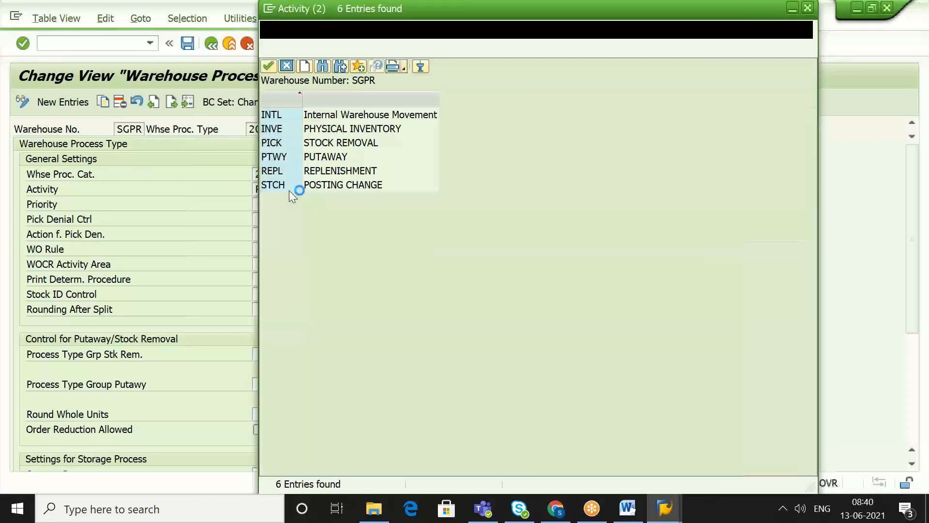
pyautogui.click(346, 147)
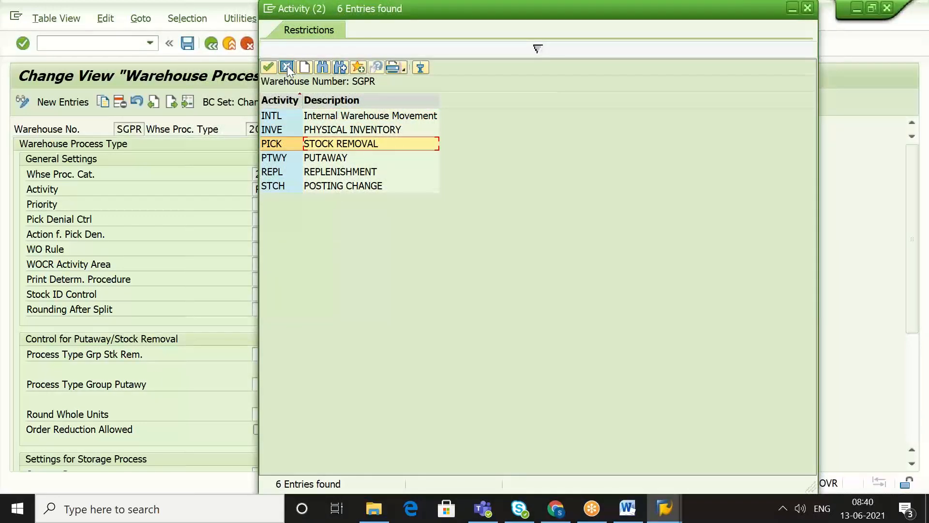
pyautogui.click(273, 68)
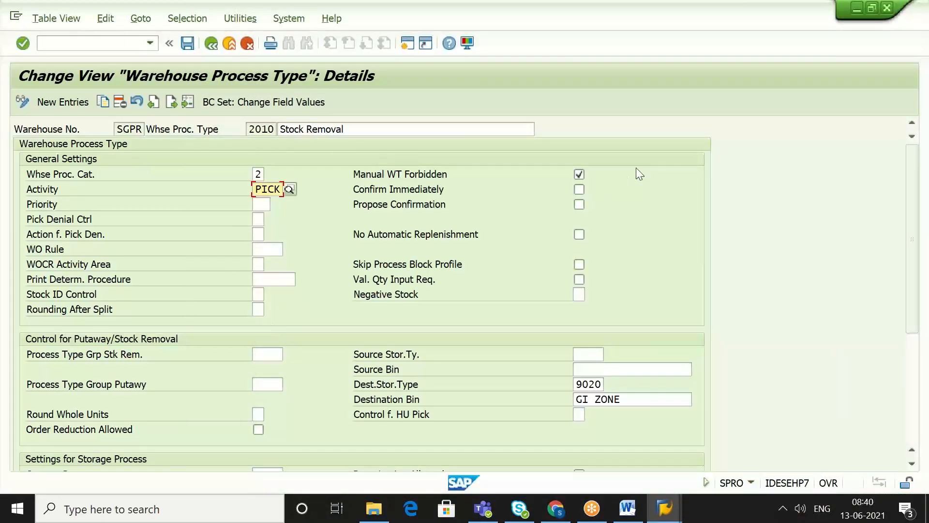
# Step: Examine the destination storage type and destination bin set for the Stock Removal process type
pyautogui.click(598, 384)
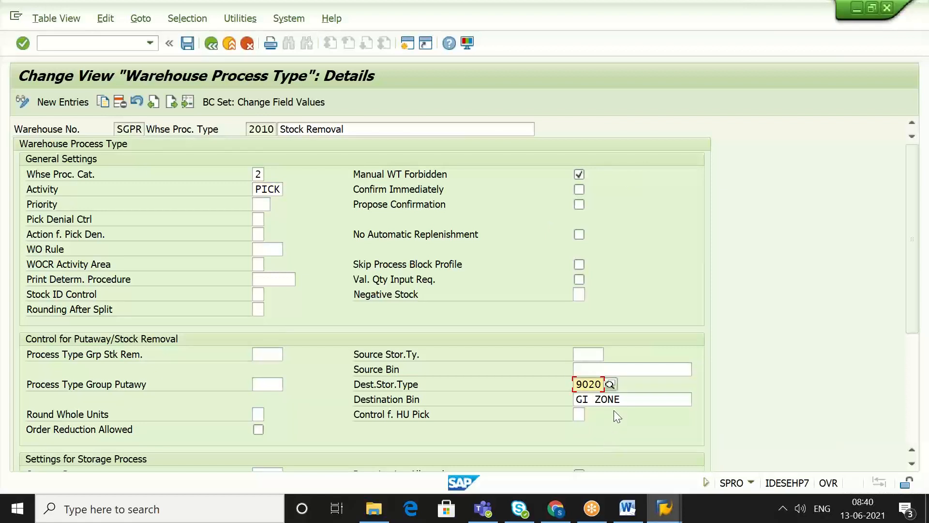
pyautogui.click(627, 401)
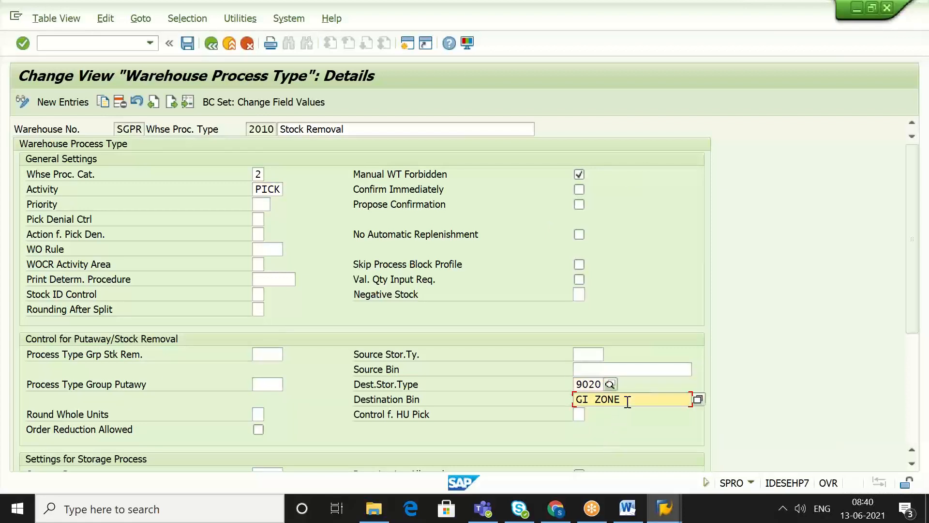
pyautogui.click(596, 384)
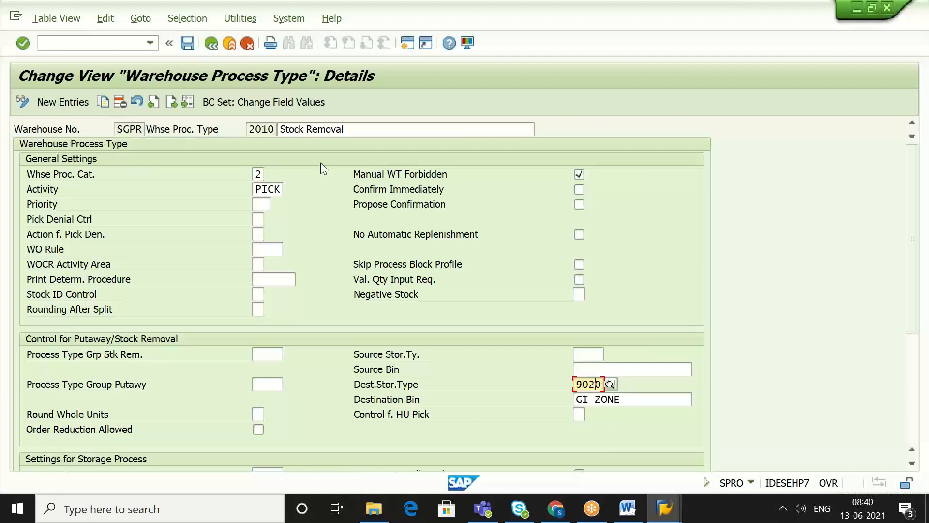
# Step: Leave the process type details, restart the SPRO transaction and display the SAP Reference IMG
pyautogui.click(93, 44)
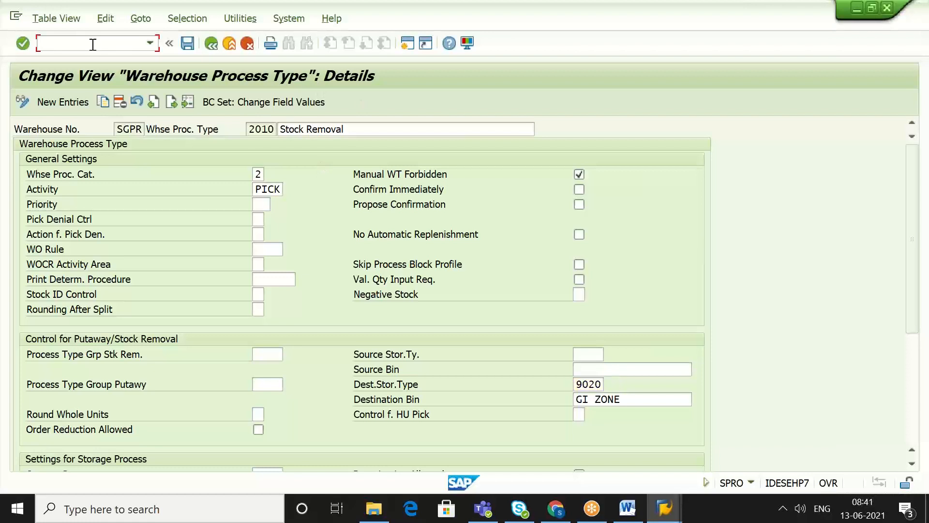
pyautogui.write('/nSPRO')
pyautogui.press('Return')
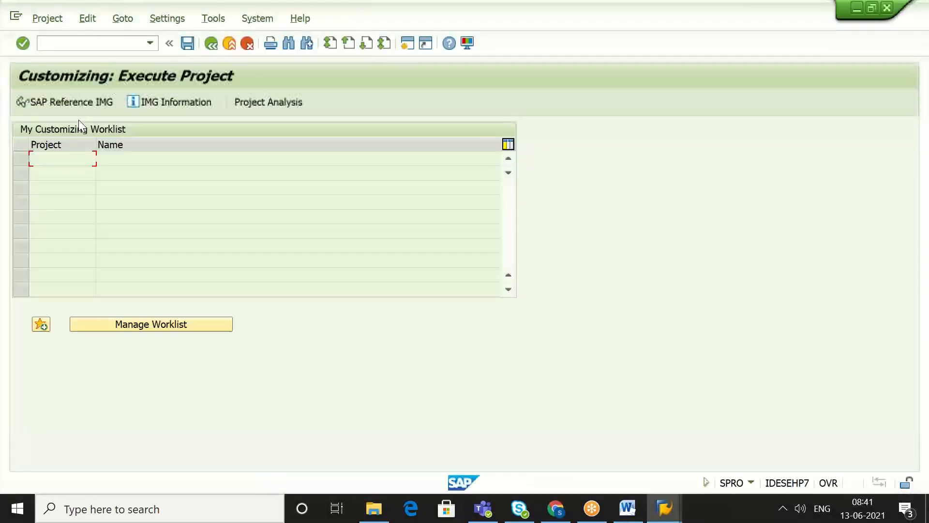
pyautogui.click(81, 103)
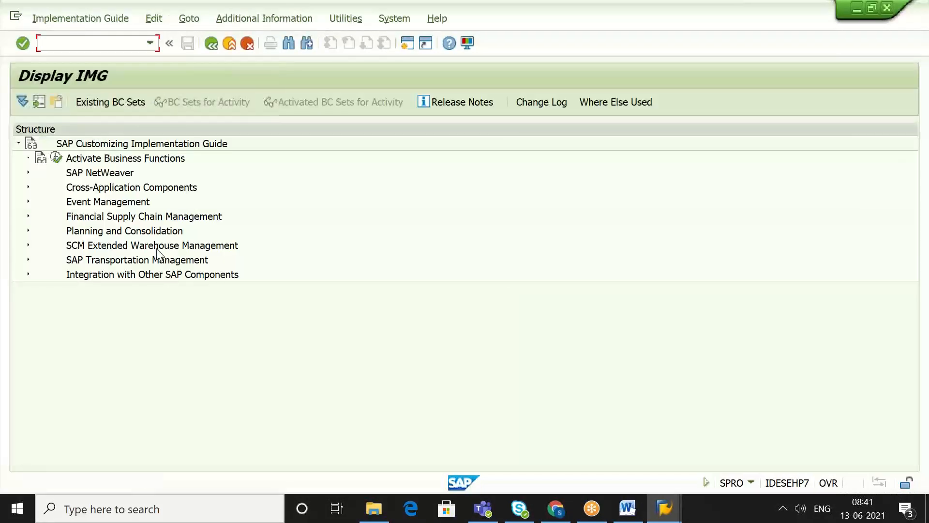
# Step: Open the Define Storage Type activity in the Extended Warehouse Management master data customizing
pyautogui.click(158, 247)
pyautogui.click(28, 245)
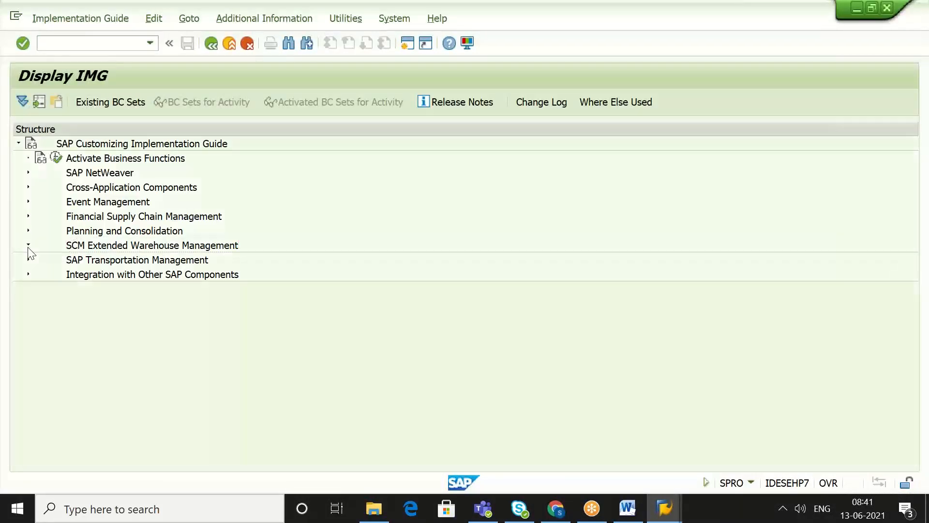
pyautogui.click(38, 261)
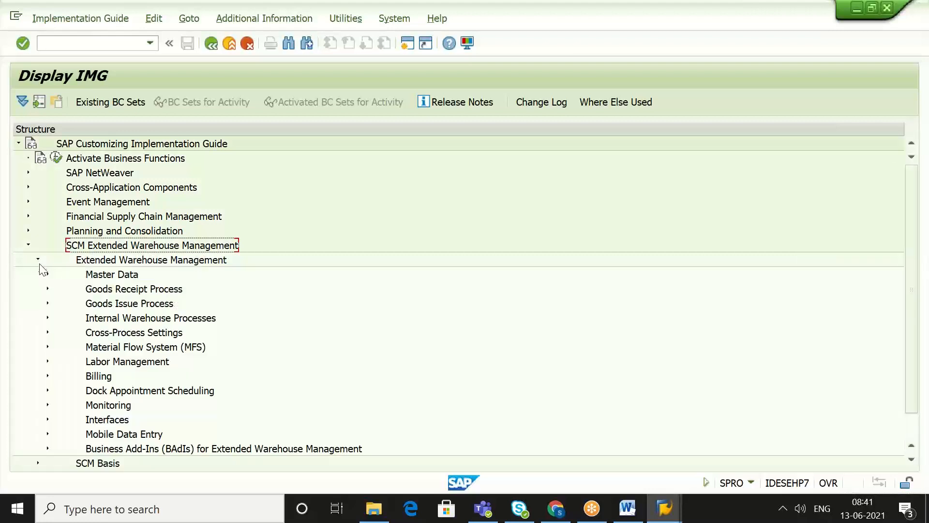
pyautogui.click(47, 274)
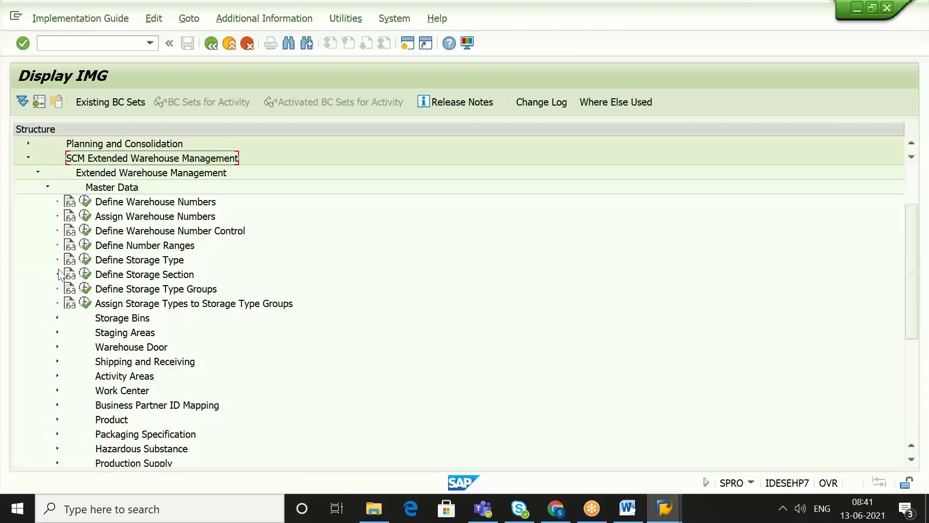
pyautogui.click(130, 260)
pyautogui.click(85, 258)
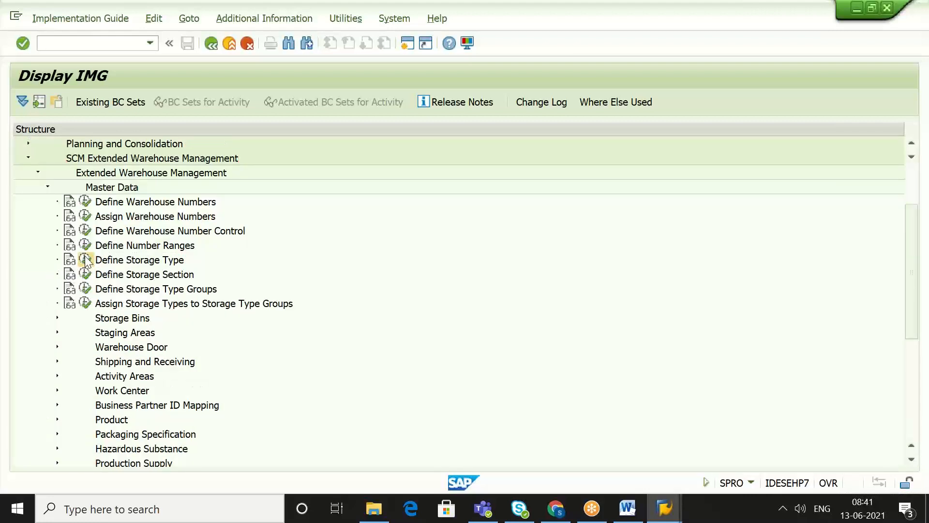
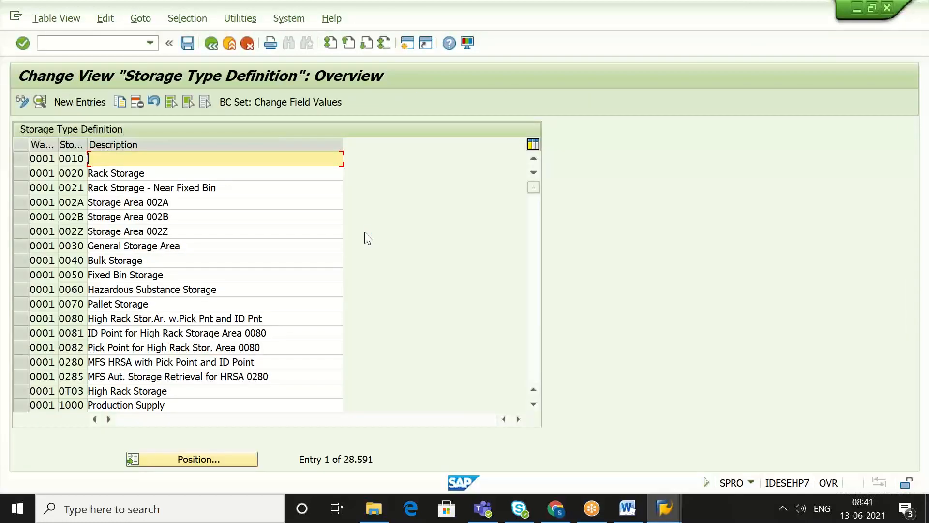
# Step: Position the storage type definition list at the entries of warehouse SGPR
pyautogui.click(203, 457)
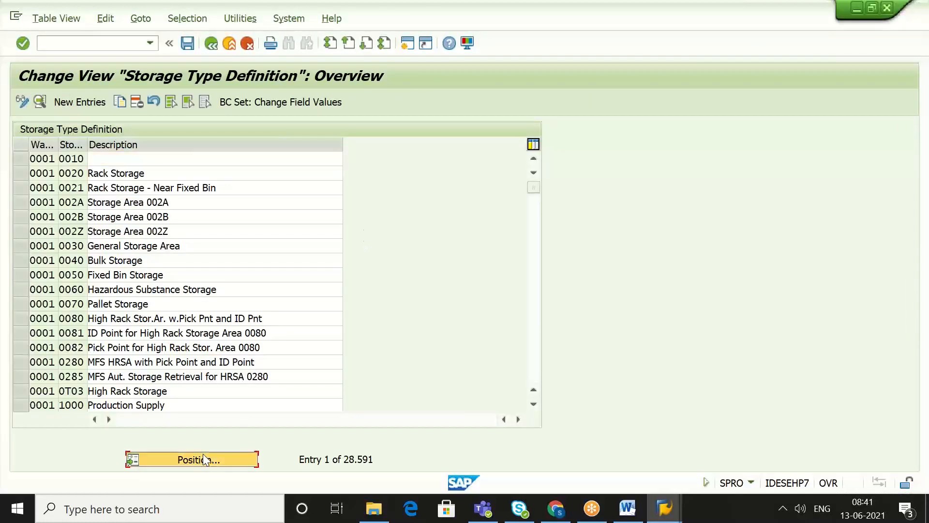
pyautogui.press('Down')
pyautogui.press('Return')
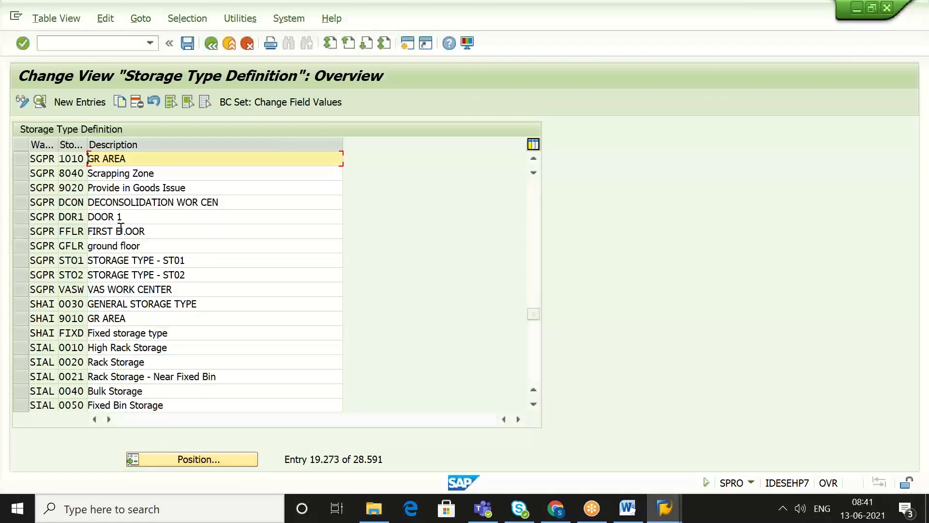
# Step: Open the details of SGPR storage type 9020 Provide in Goods Issue and look up the available storage type roles
pyautogui.click(221, 188)
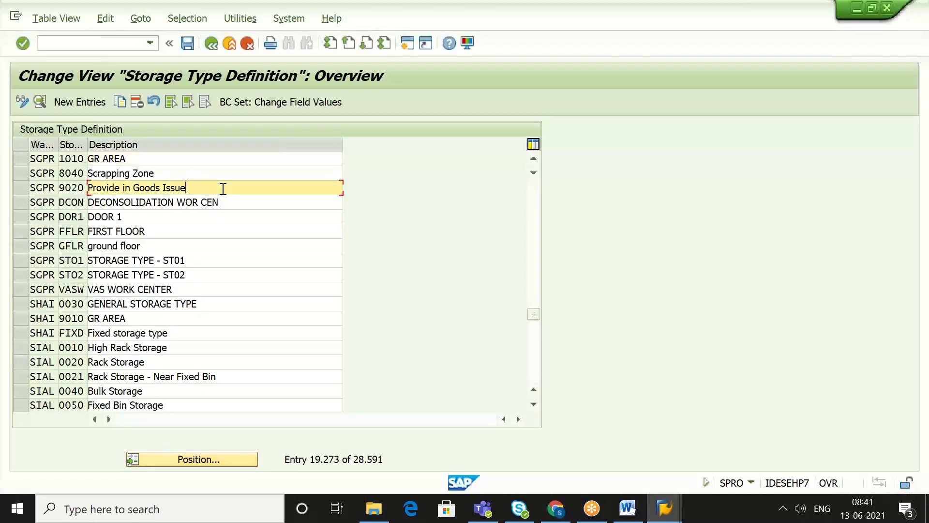
pyautogui.doubleClick(193, 189)
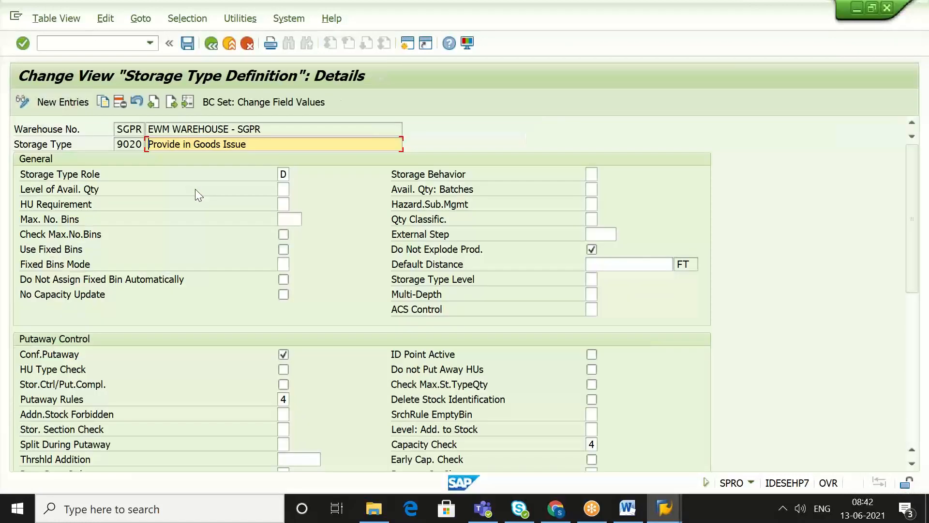
pyautogui.click(284, 174)
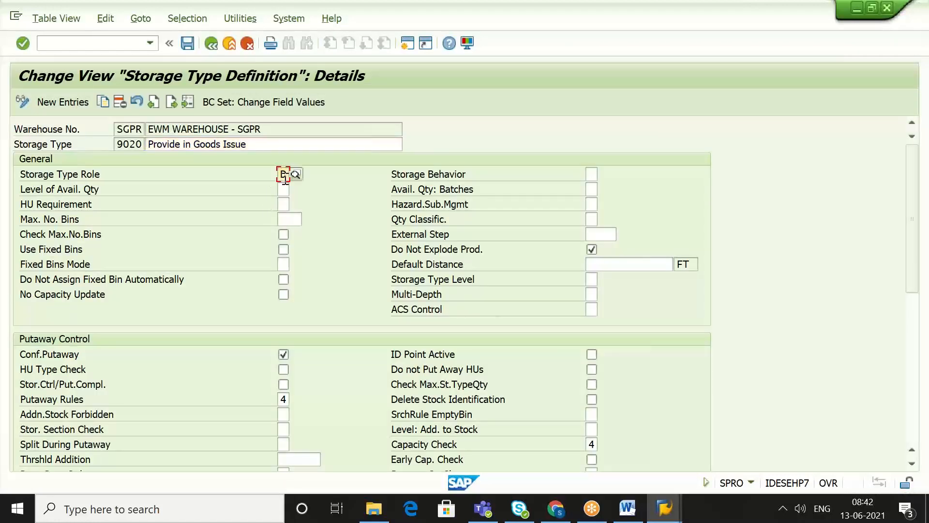
pyautogui.click(295, 174)
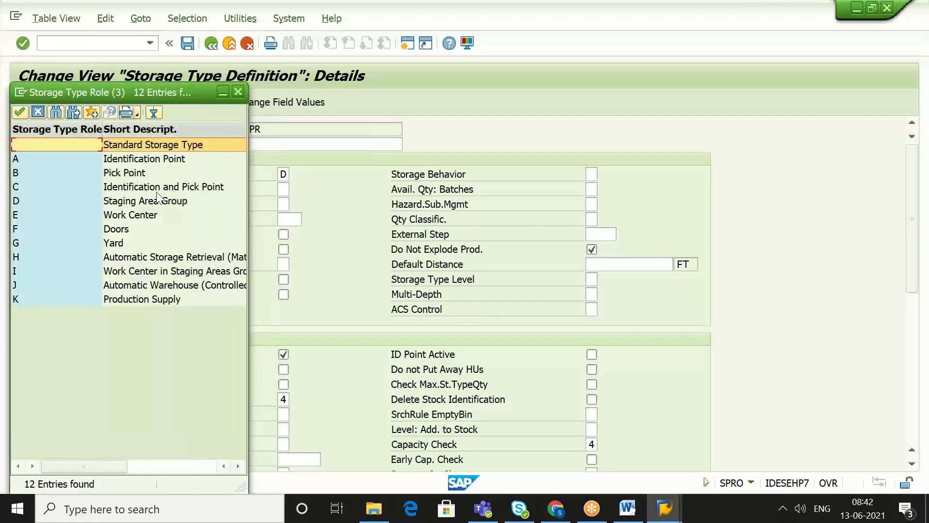
pyautogui.click(159, 201)
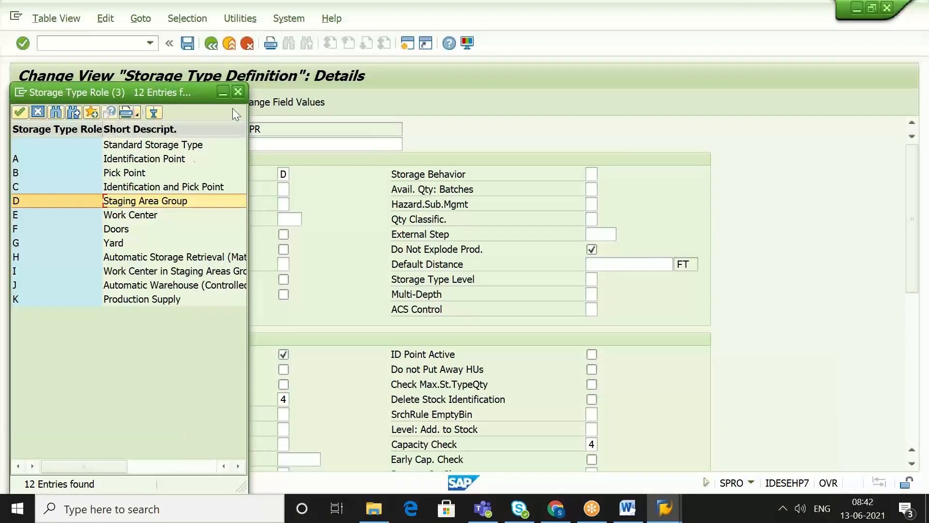
pyautogui.click(237, 92)
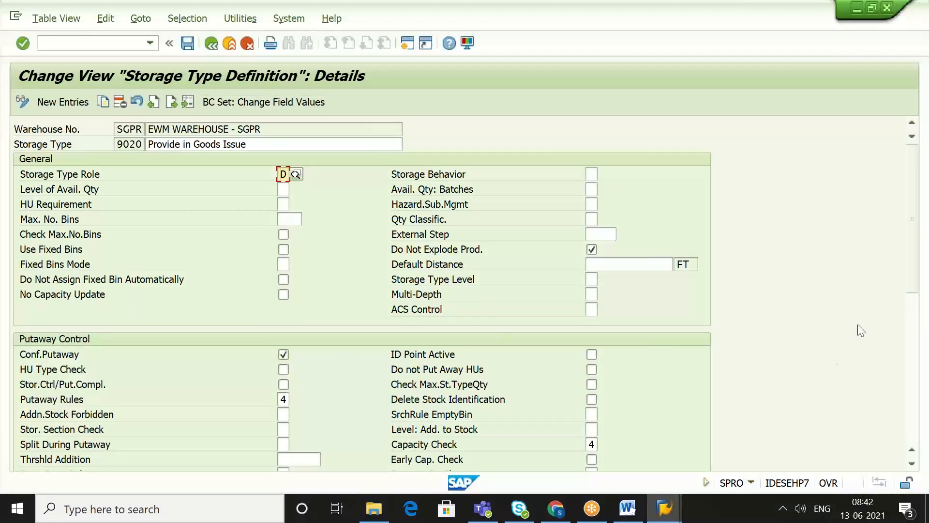
# Step: Examine the putaway rules, capacity check and stock removal control of storage type 9020, and return to the IMG structure
pyautogui.moveTo(909, 235); pyautogui.dragTo(917, 401)
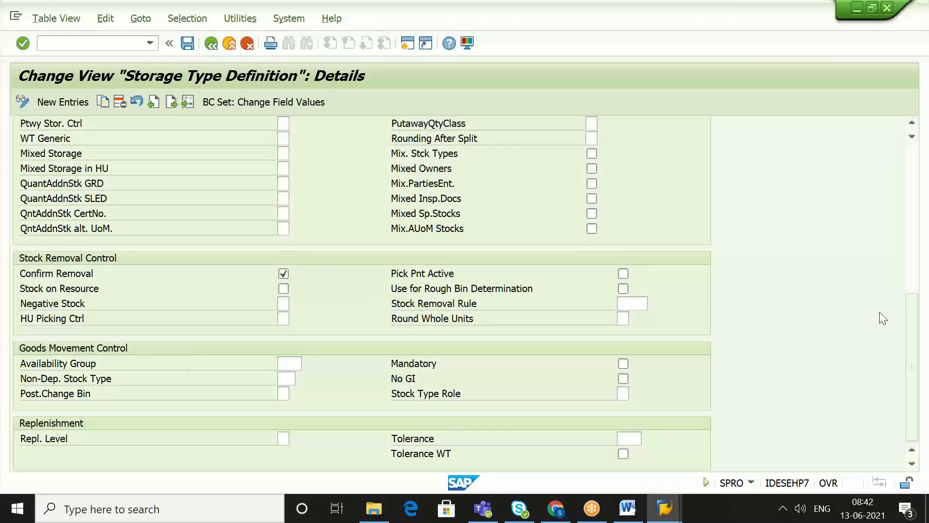
pyautogui.moveTo(921, 310); pyautogui.dragTo(902, 236)
pyautogui.click(285, 231)
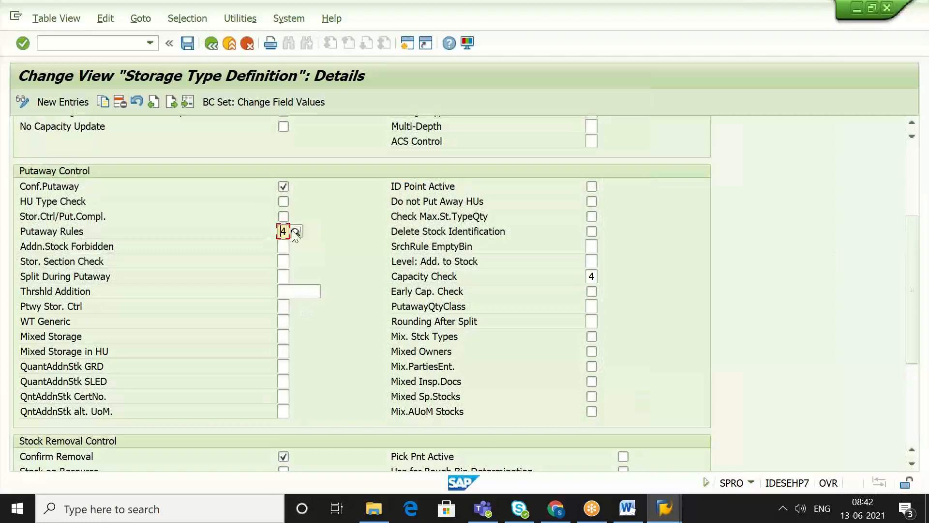
pyautogui.click(592, 277)
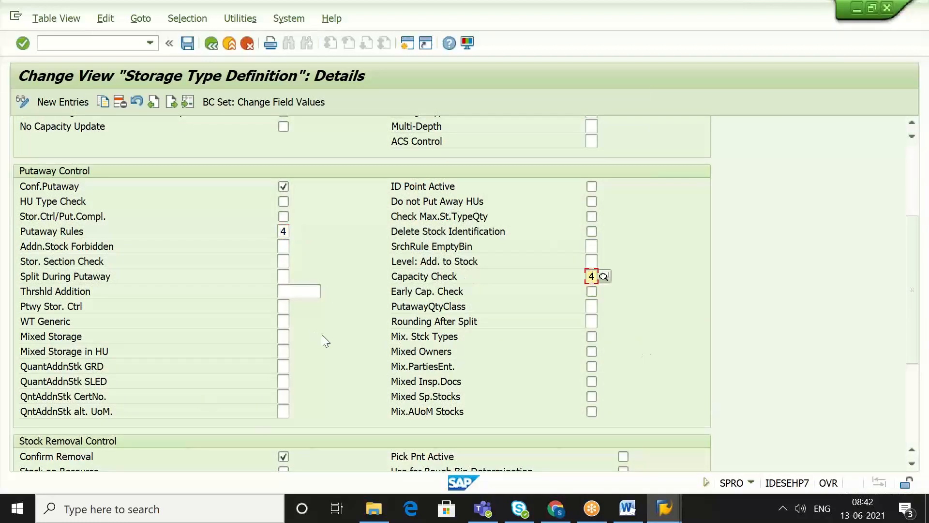
pyautogui.moveTo(913, 308); pyautogui.dragTo(916, 228)
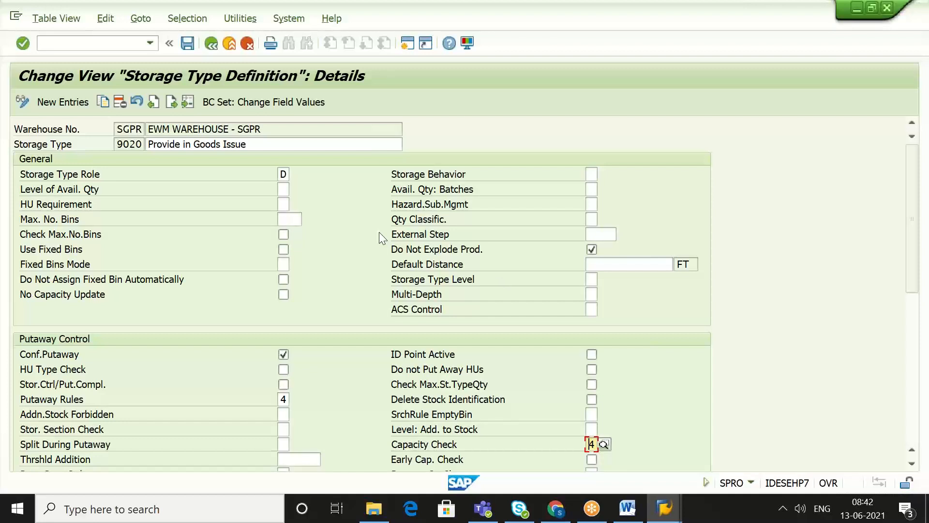
pyautogui.click(209, 46)
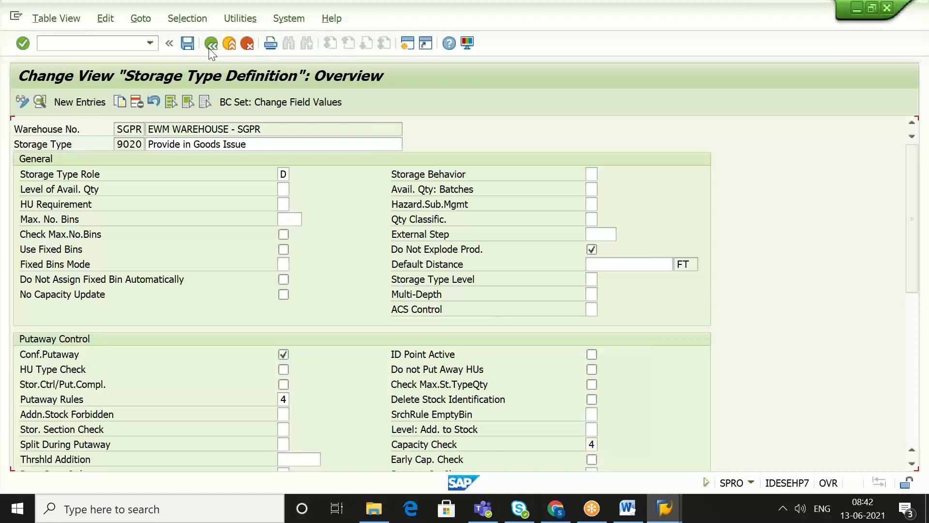
pyautogui.click(209, 48)
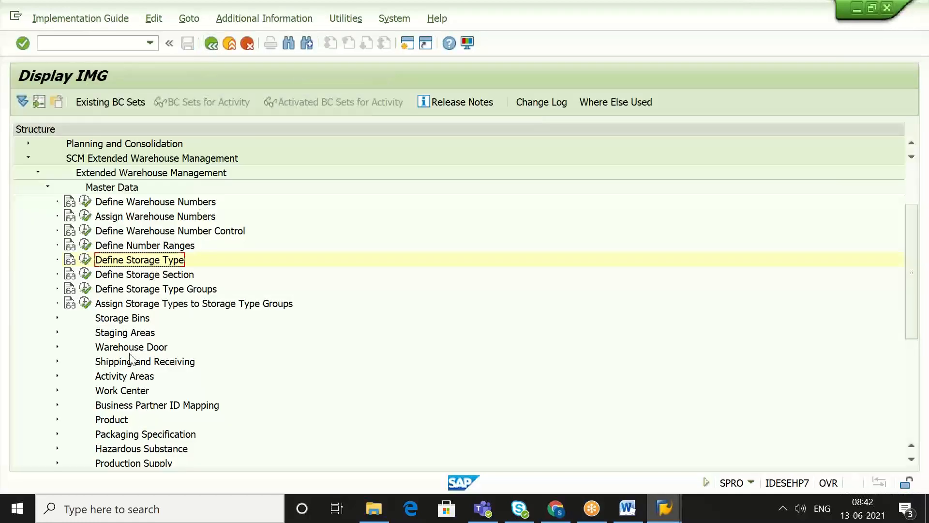
# Step: Open the Define Staging Areas activity under the Staging Areas master data customizing
pyautogui.click(130, 334)
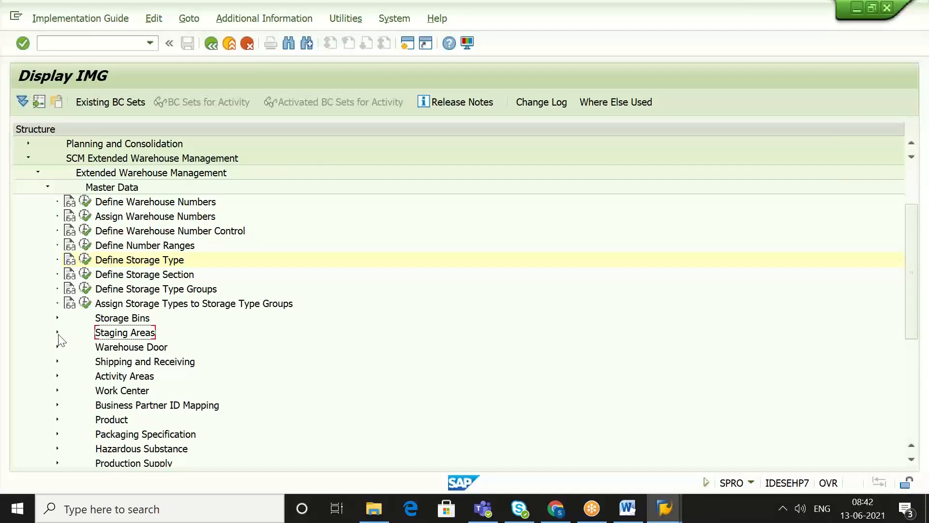
pyautogui.click(57, 331)
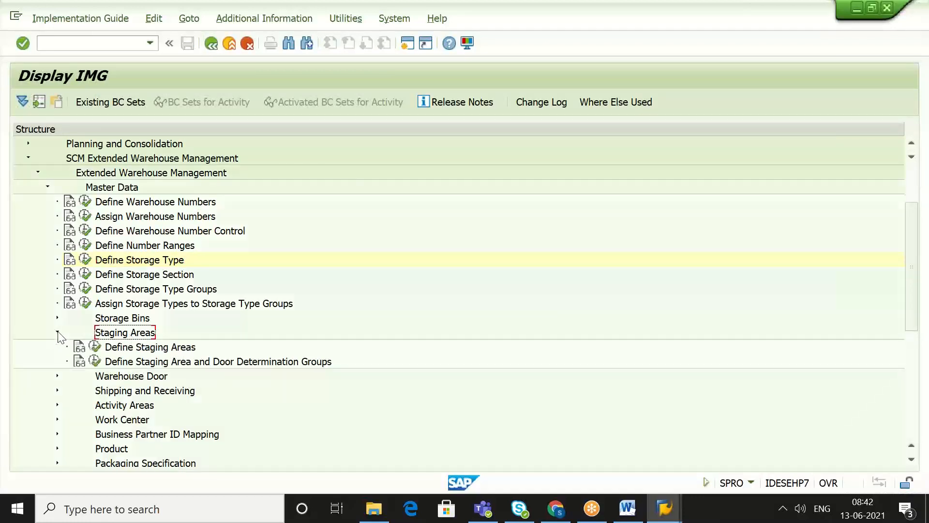
pyautogui.click(123, 346)
pyautogui.doubleClick(123, 346)
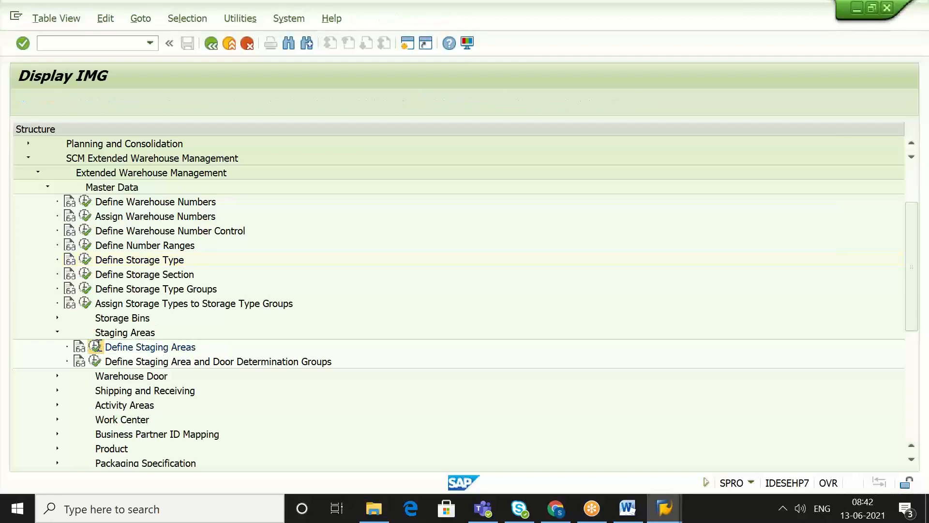
# Step: Position the staging area list at the entries of warehouse SGPR
pyautogui.click(209, 463)
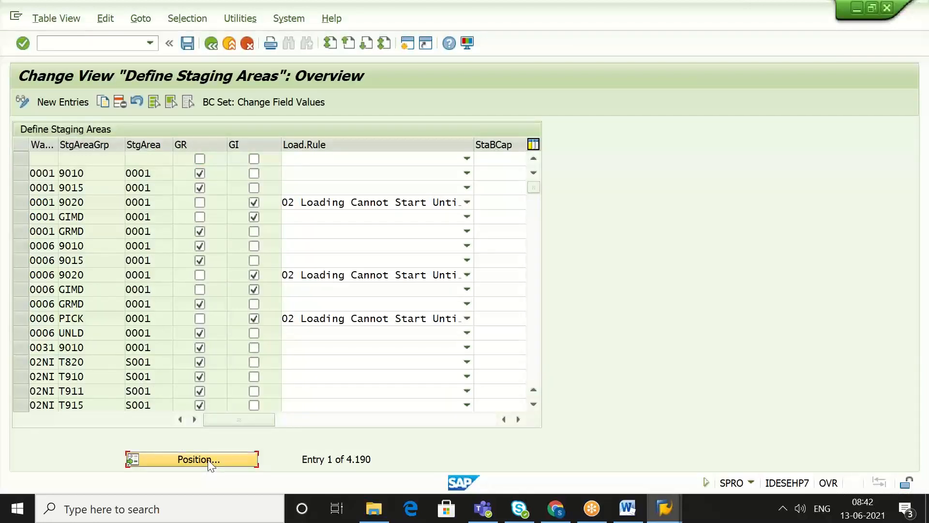
pyautogui.write('SG')
pyautogui.press('Down')
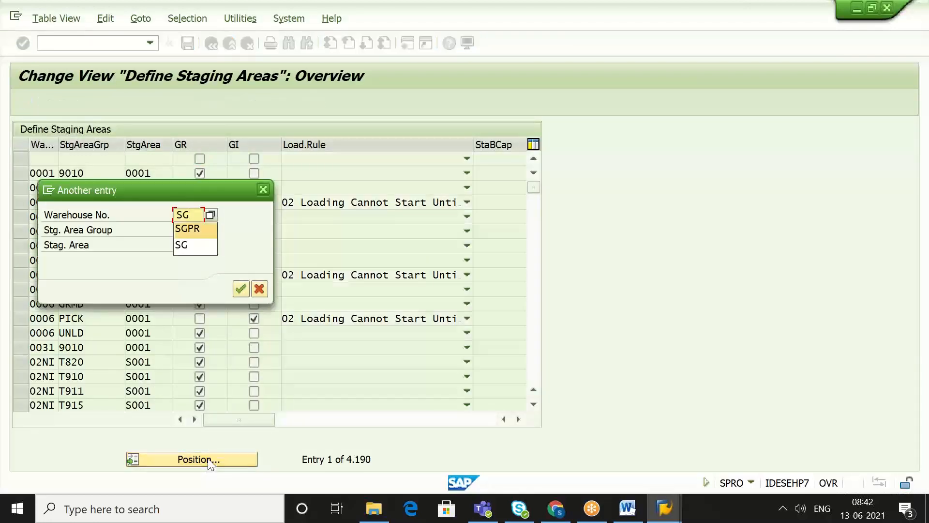
pyautogui.press('Return')
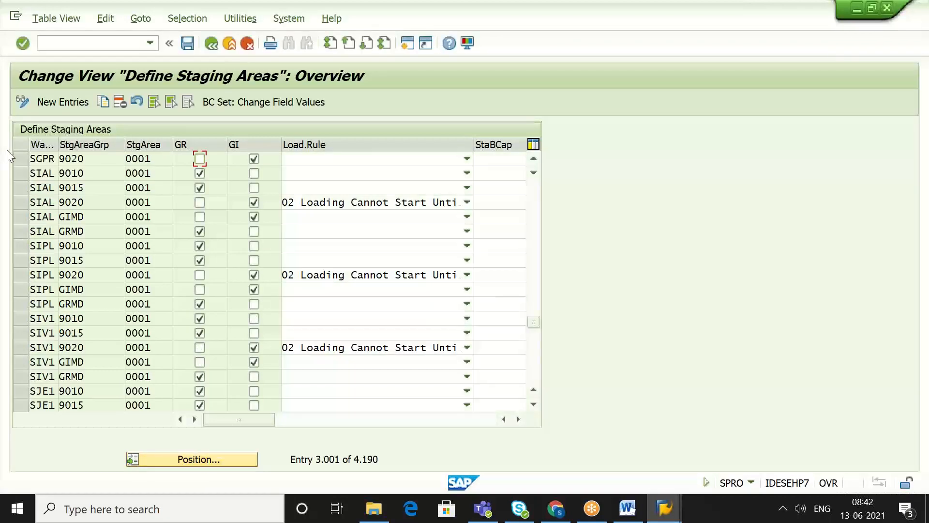
# Step: Check the goods issue indicator of SGPR staging area group 9020, and leave the staging areas and the IMG display
pyautogui.click(16, 156)
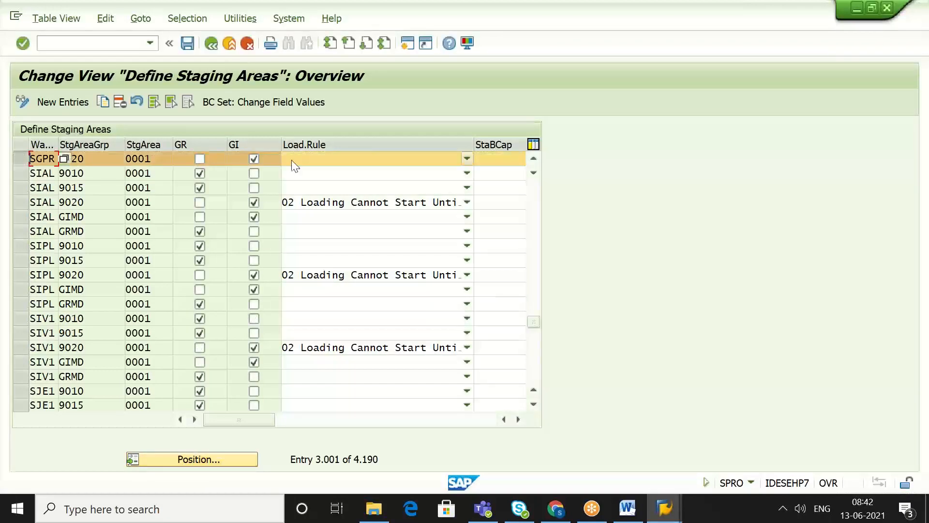
pyautogui.click(274, 158)
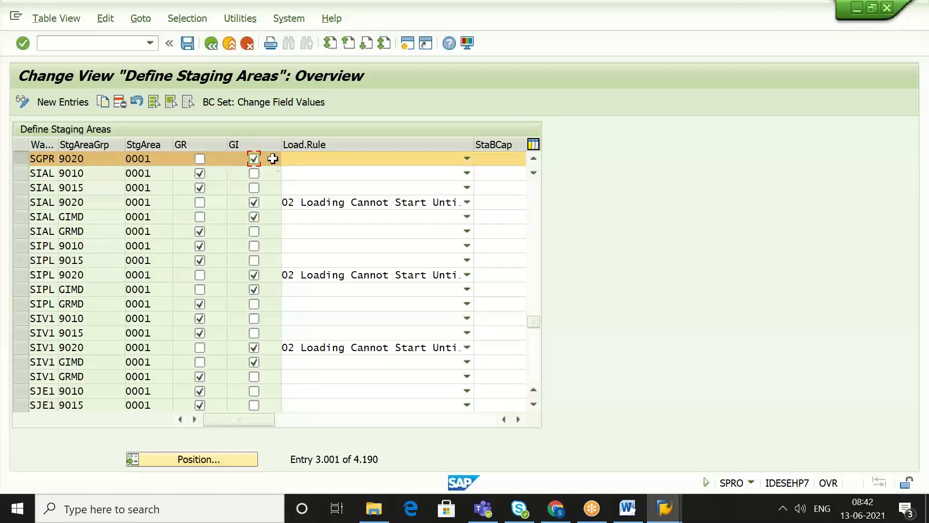
pyautogui.click(210, 44)
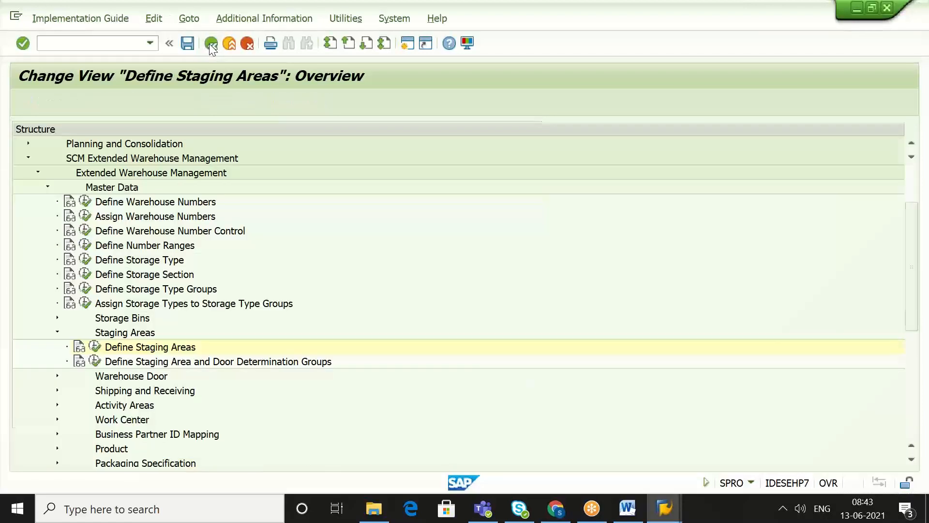
pyautogui.click(210, 43)
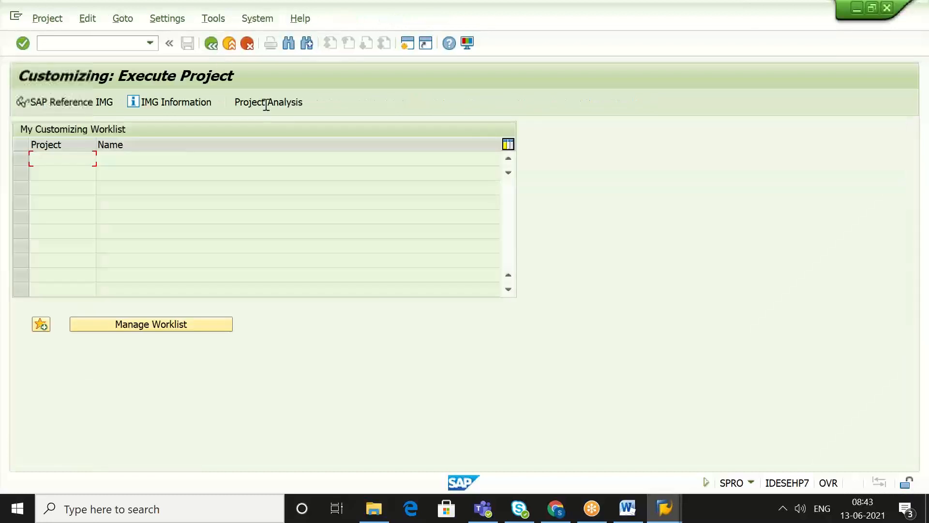
# Step: In the open Warehouse Process Type session, check the Stock Removal destination bin and exit the maintenance without saving changes
pyautogui.moveTo(663, 506)
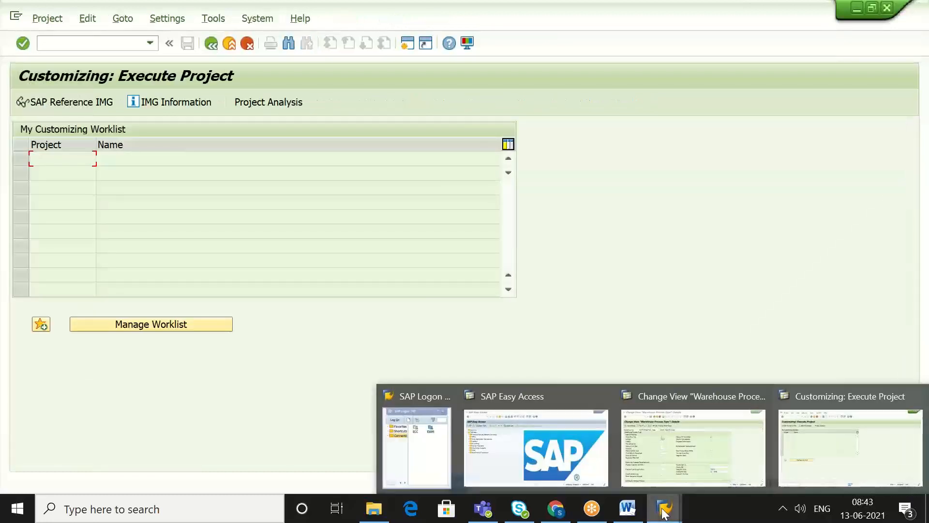
pyautogui.click(695, 449)
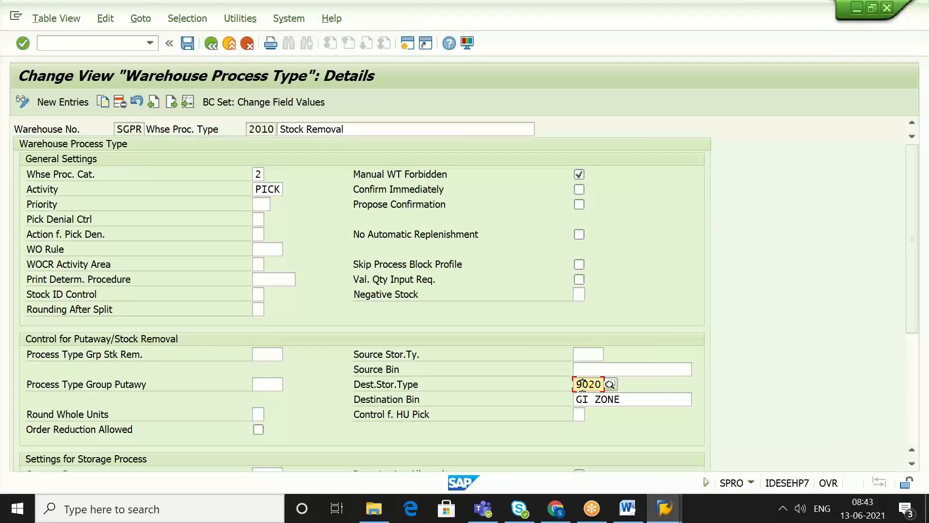
pyautogui.click(631, 400)
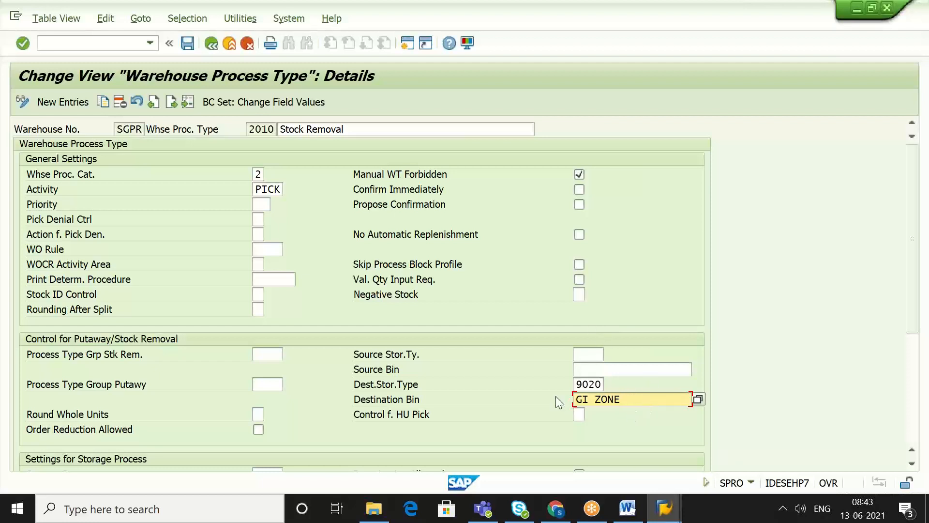
pyautogui.click(215, 48)
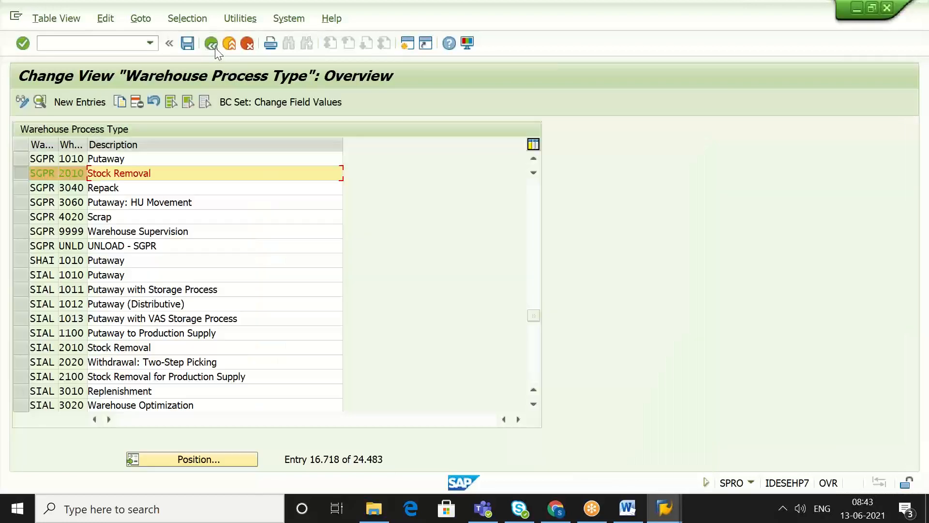
pyautogui.click(215, 47)
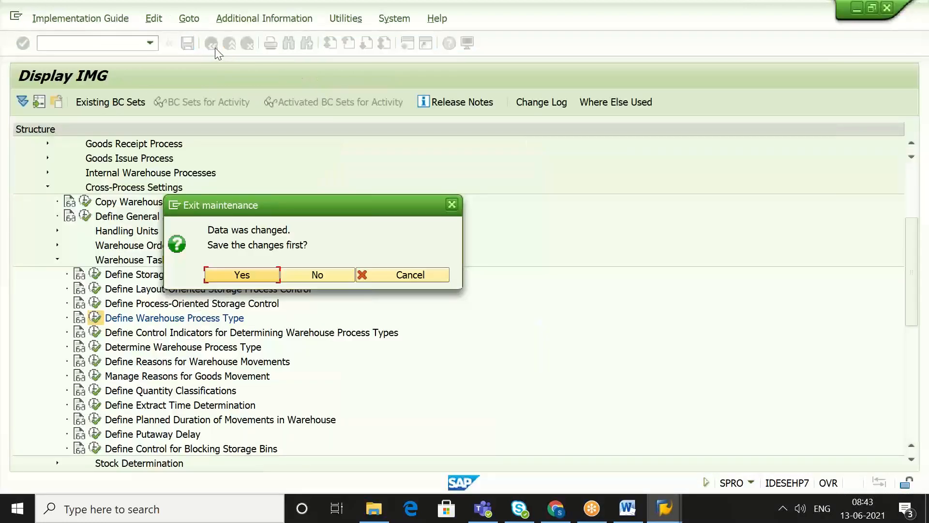
pyautogui.click(309, 279)
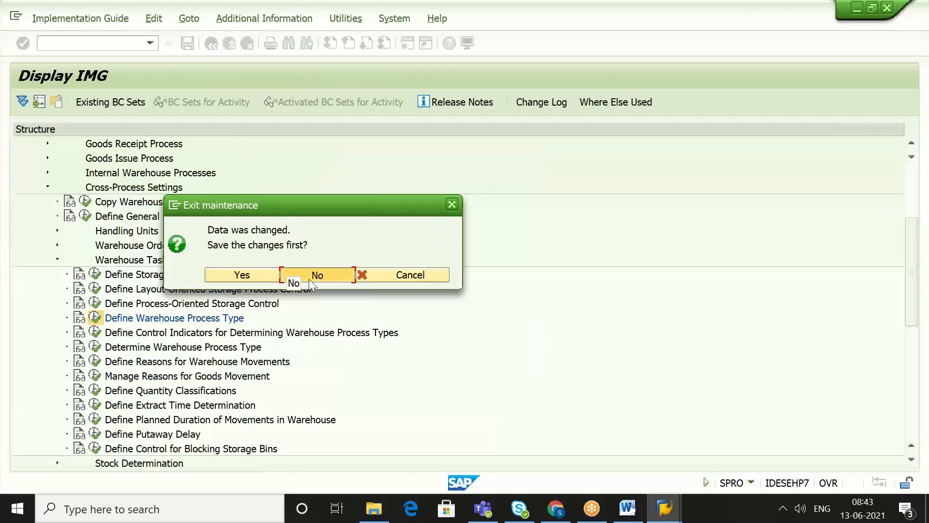
# Step: Open the Determine Warehouse Process Type activity and position its list at the entries of warehouse SGPR
pyautogui.click(251, 347)
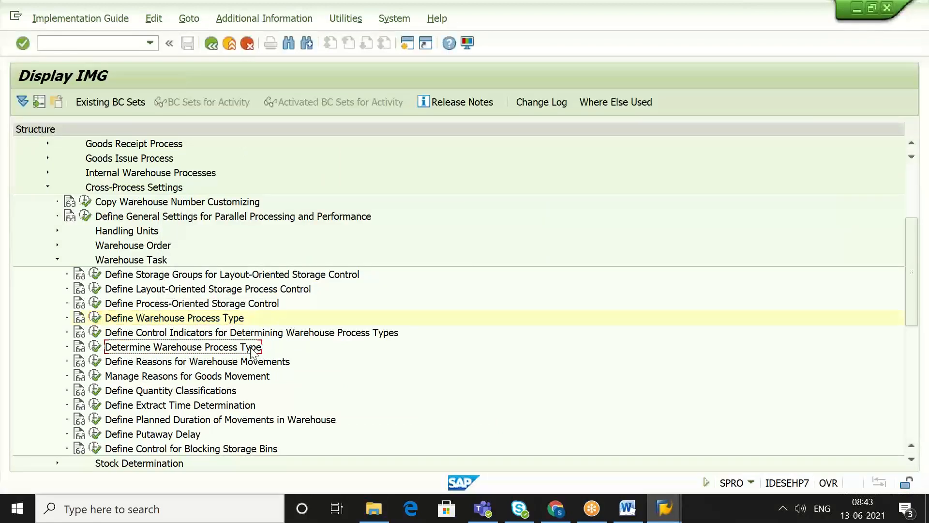
pyautogui.click(97, 348)
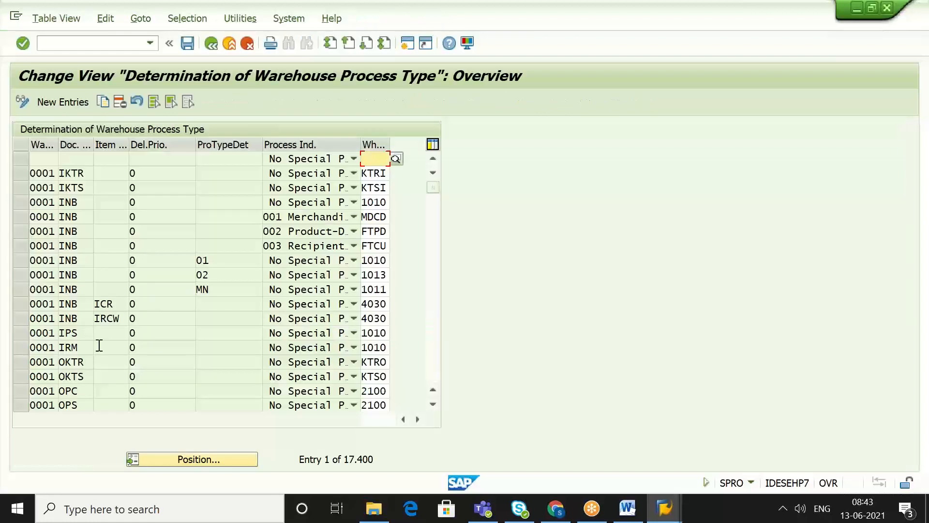
pyautogui.click(176, 458)
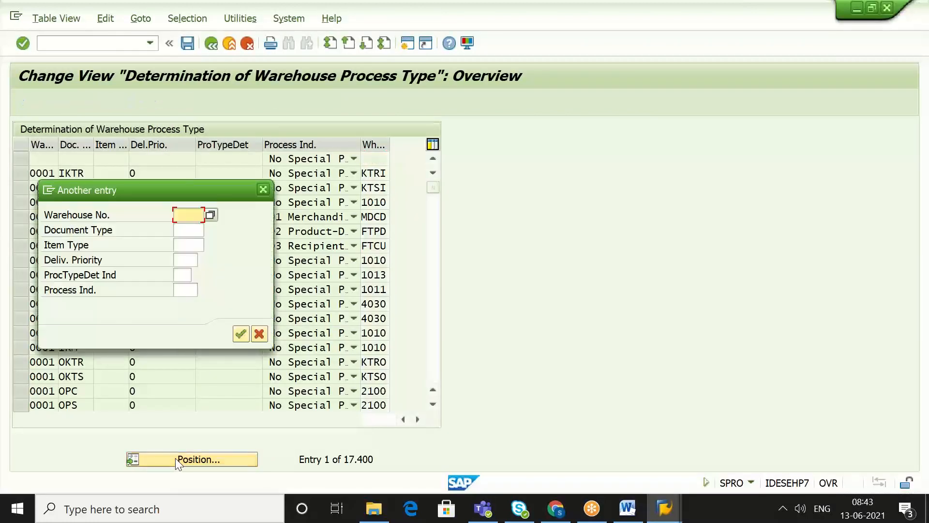
pyautogui.press('Down')
pyautogui.press('Down')
pyautogui.press('Return')
pyautogui.press('Return')
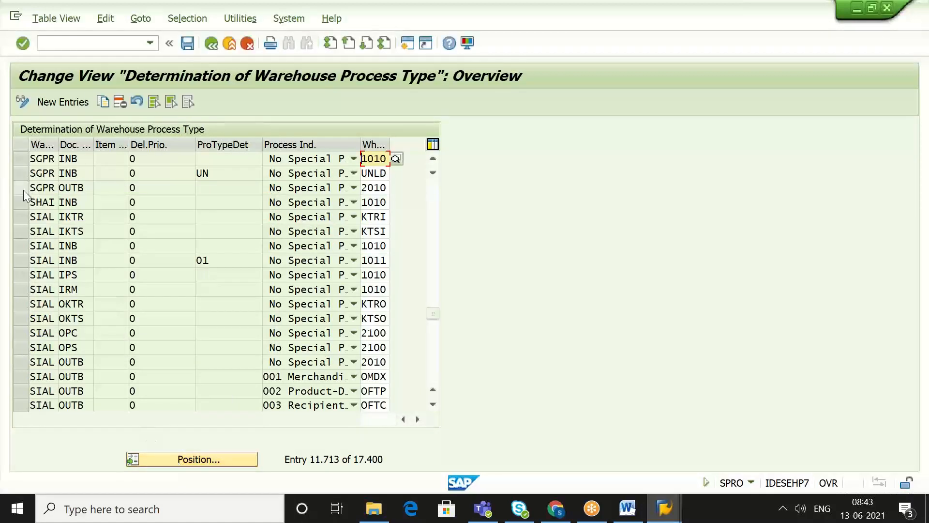
# Step: Examine the document type and item type of the SGPR outbound entry that determines warehouse process type 2010
pyautogui.click(20, 189)
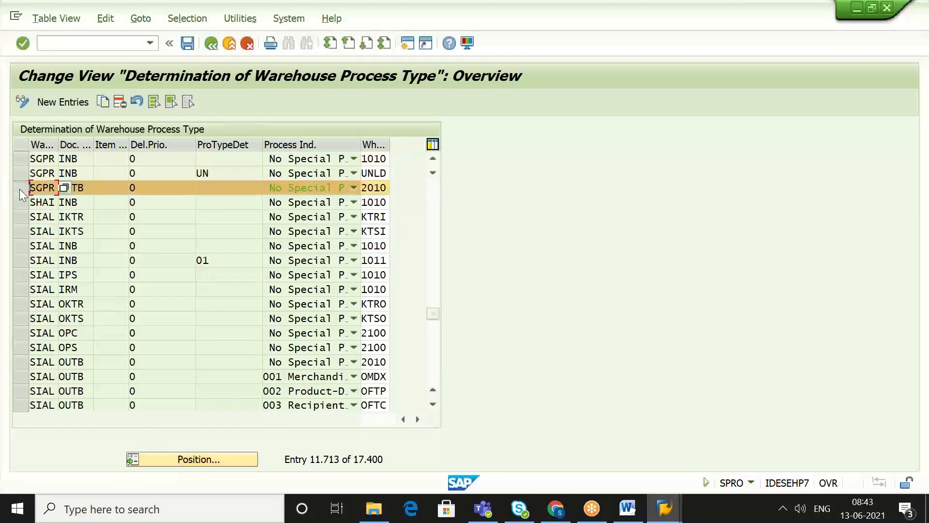
pyautogui.click(97, 188)
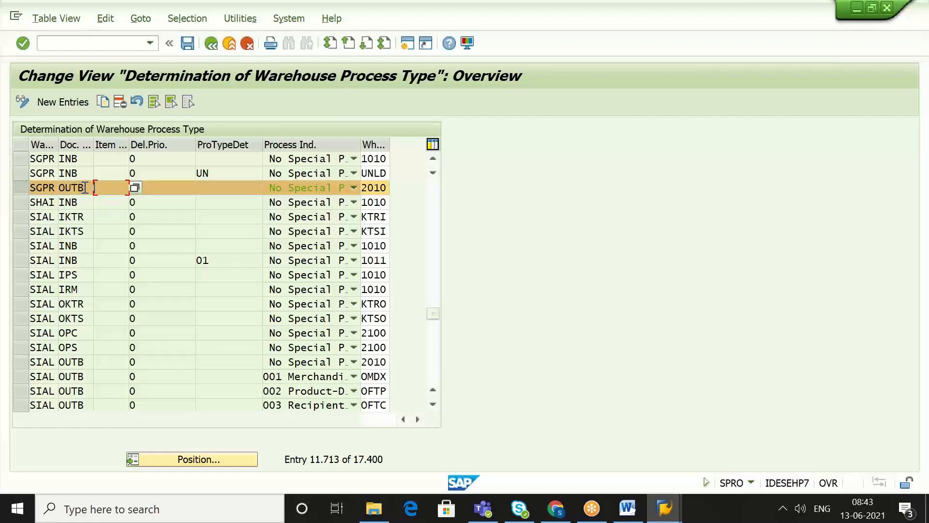
pyautogui.click(82, 188)
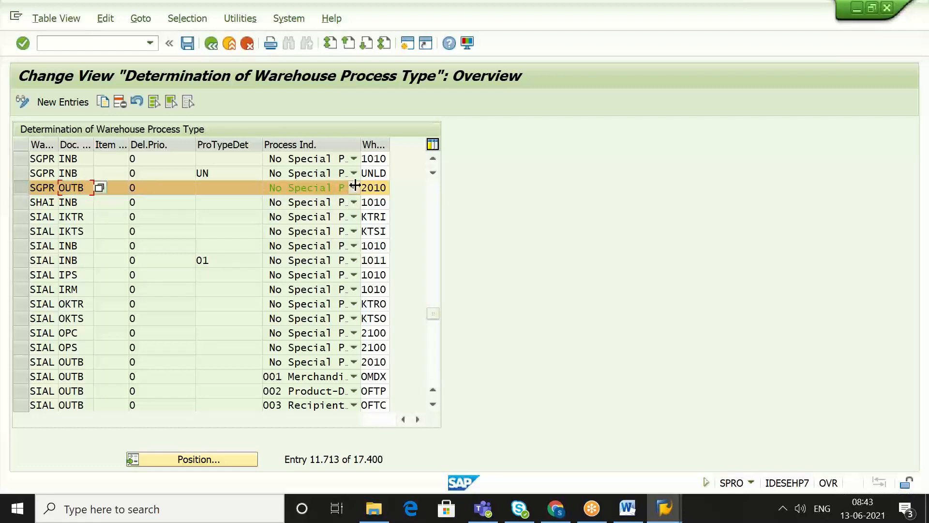
# Step: Leave the Determine Warehouse Process Type activity and collapse the Cross-Process Settings branch of the IMG
pyautogui.click(371, 187)
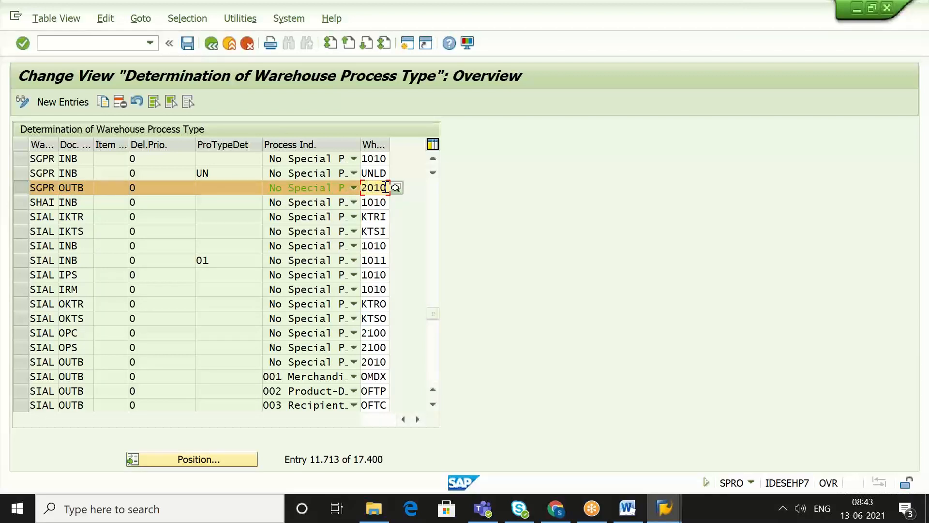
pyautogui.click(212, 46)
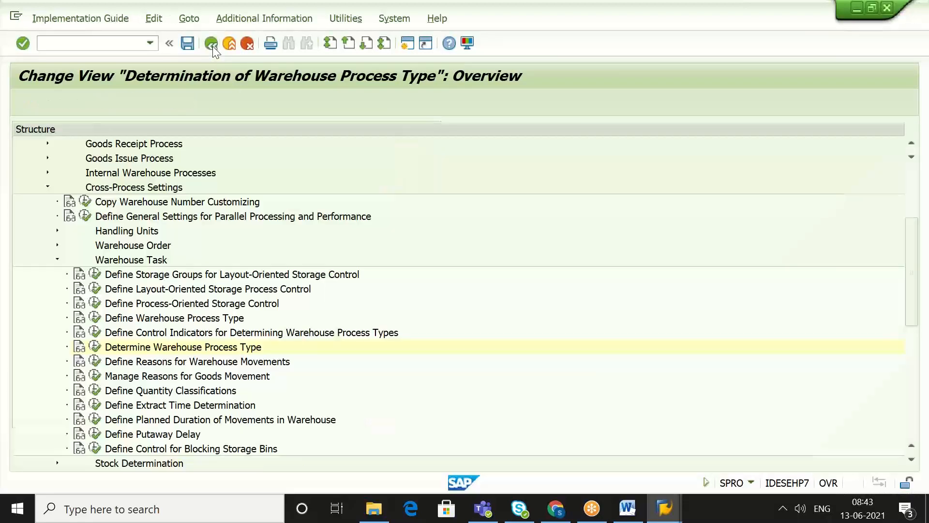
pyautogui.press('Left')
pyautogui.press('Left')
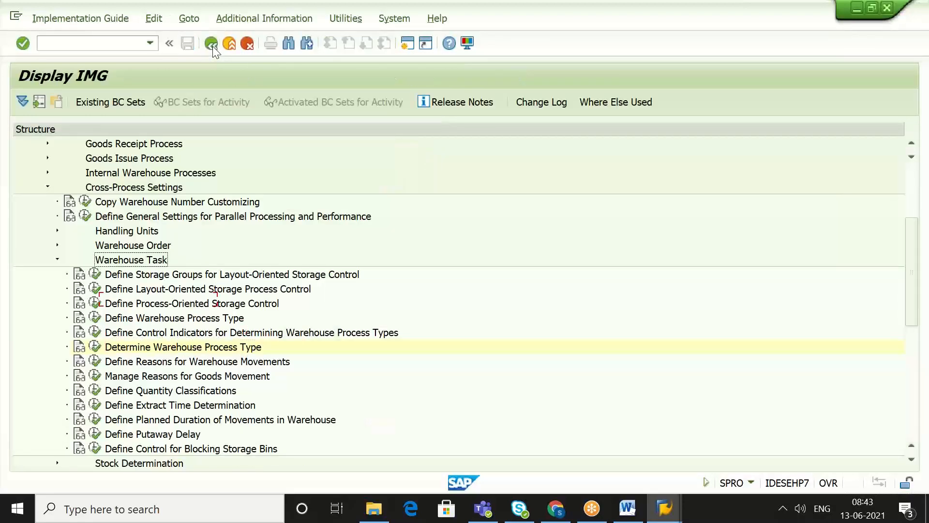
pyautogui.press('Left')
pyautogui.press('Left')
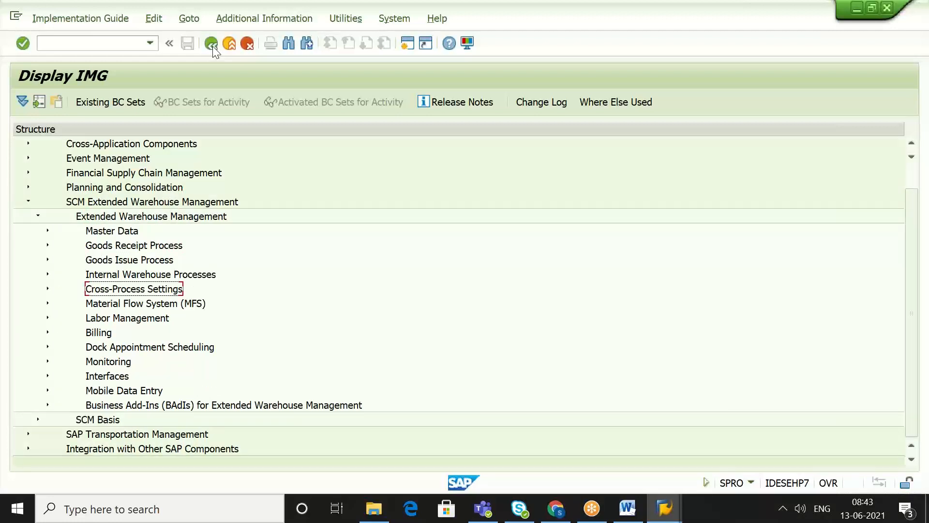
# Step: Open the Specify Stock Removal Rule activity in the Strategies section of Goods Issue Process
pyautogui.press('Up')
pyautogui.press('Up')
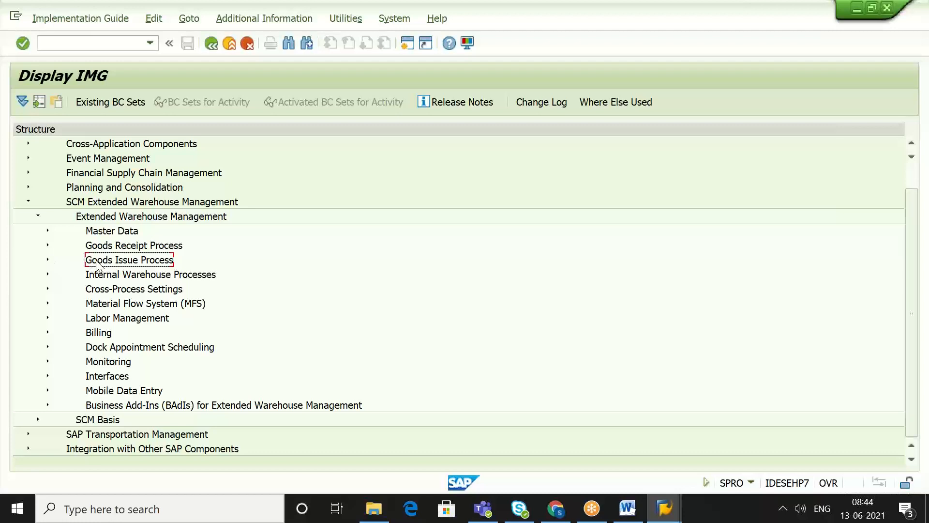
pyautogui.click(47, 260)
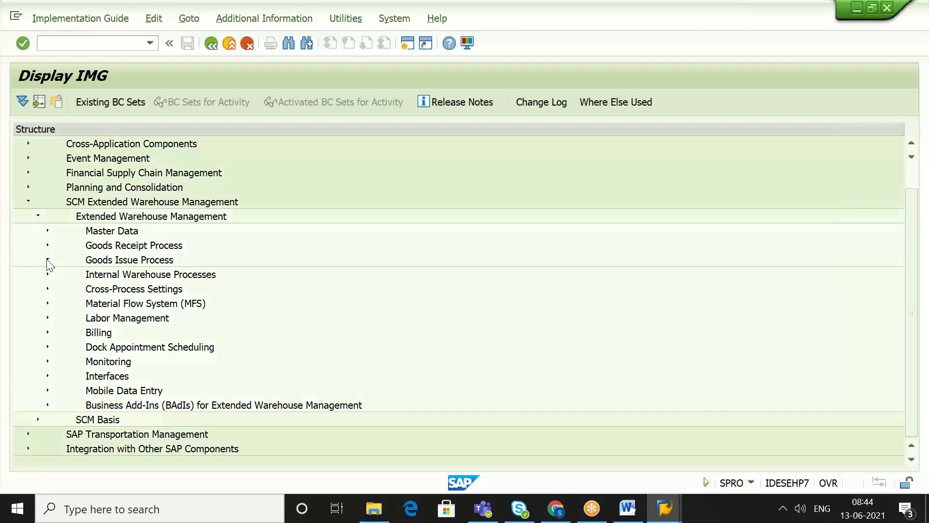
pyautogui.click(57, 274)
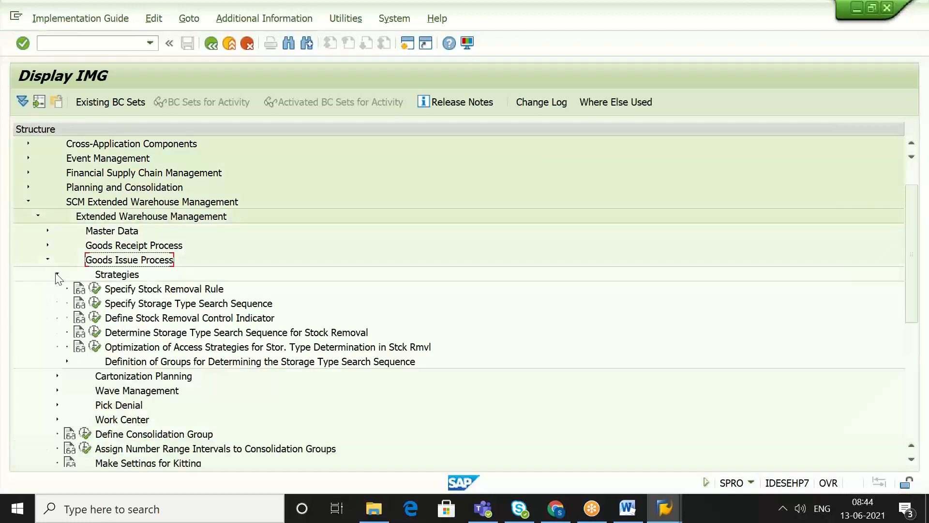
pyautogui.click(118, 290)
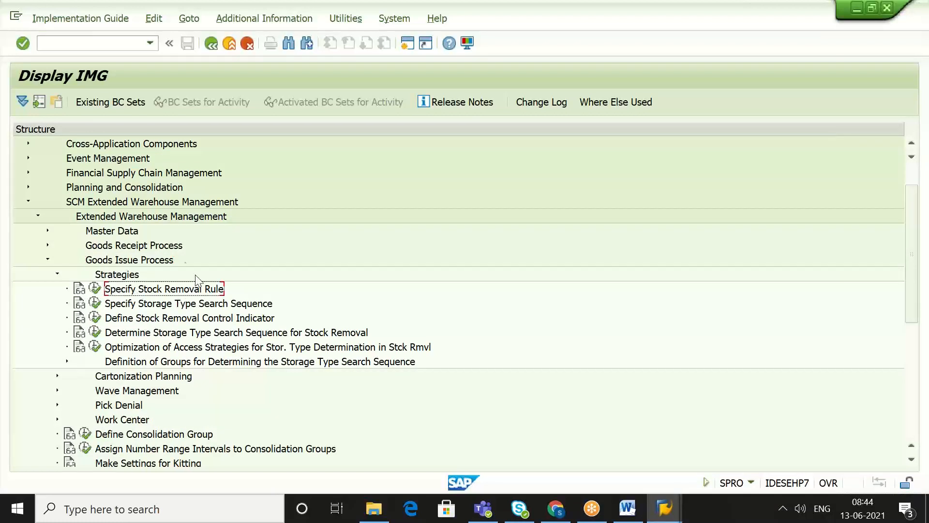
pyautogui.click(95, 288)
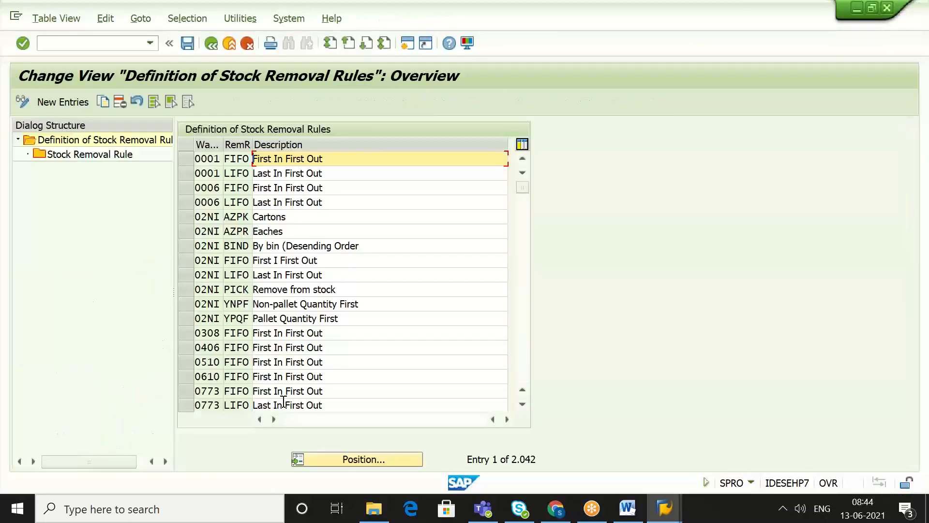
# Step: Position the list of stock removal rules at warehouse SGPR
pyautogui.click(335, 458)
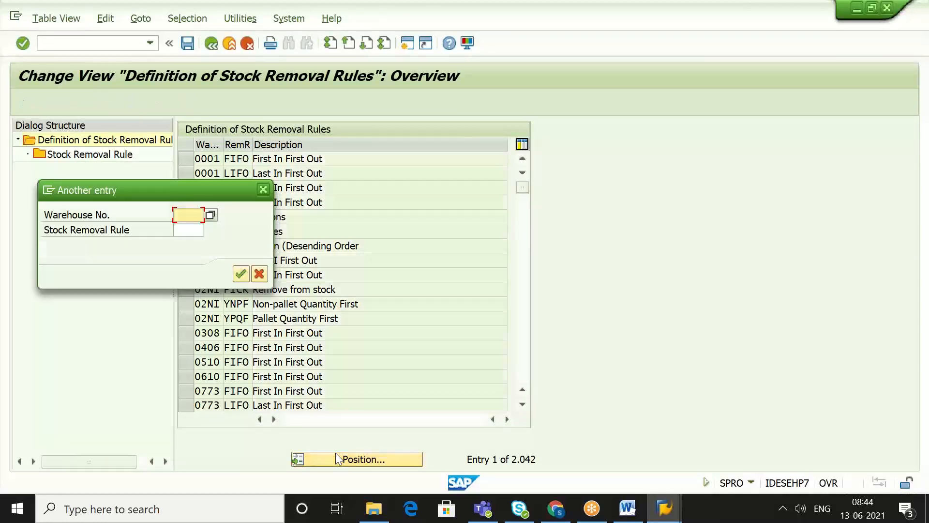
pyautogui.write('S')
pyautogui.press('Down')
pyautogui.press('Return')
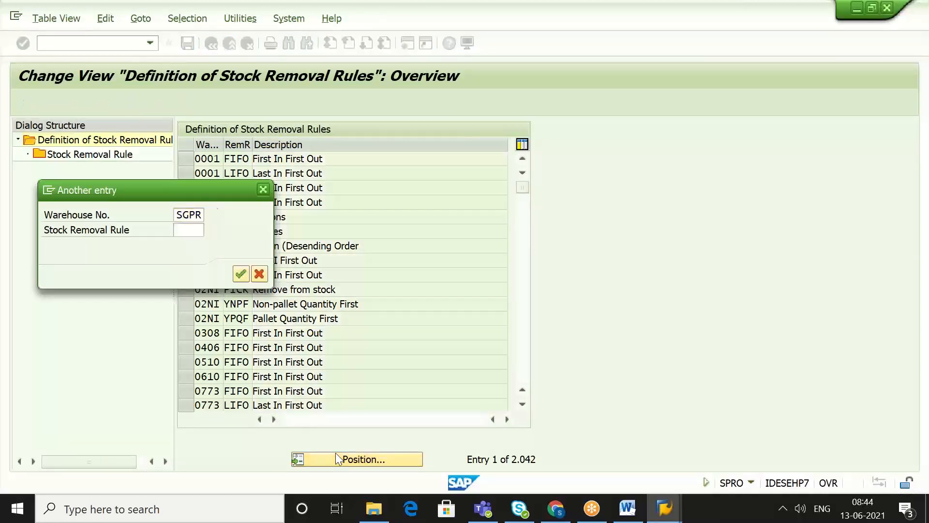
pyautogui.press('Return')
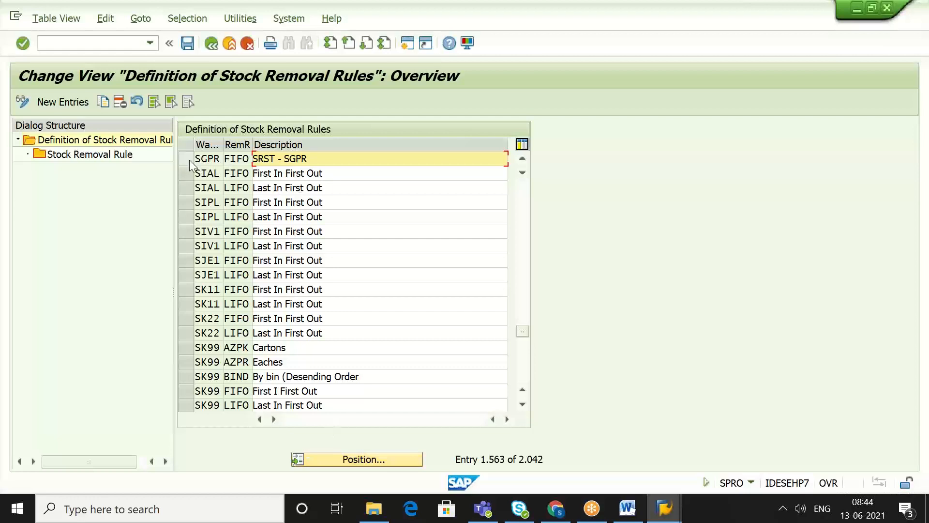
# Step: Check the sort field of the SGPR stock removal rule FIFO, and return to the IMG structure
pyautogui.click(188, 159)
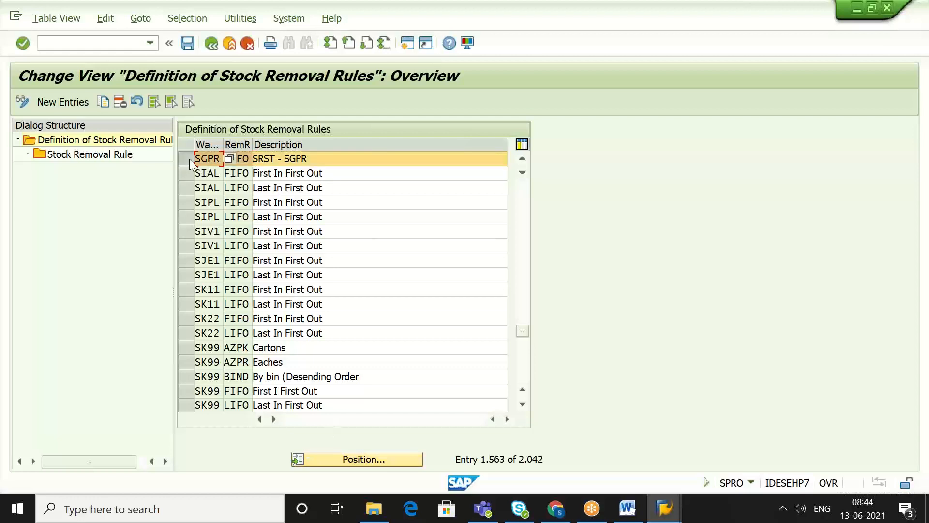
pyautogui.doubleClick(128, 155)
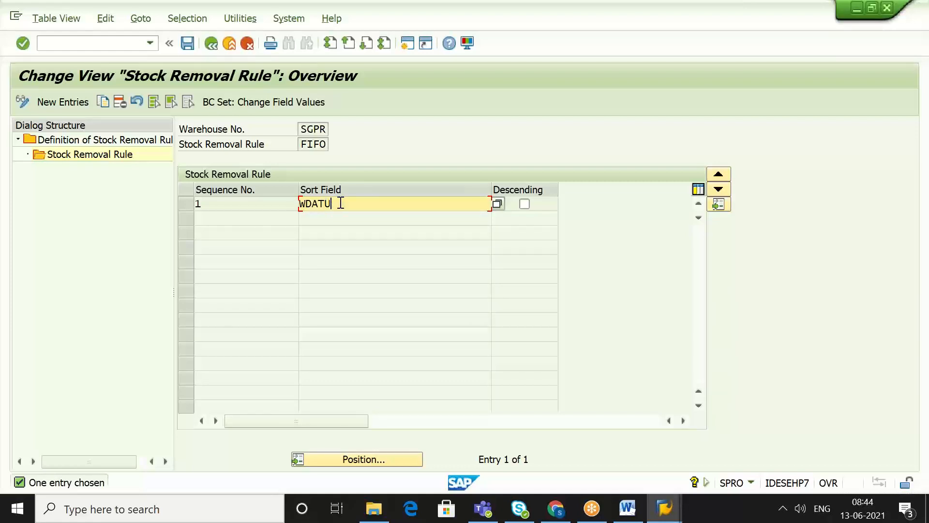
pyautogui.click(211, 43)
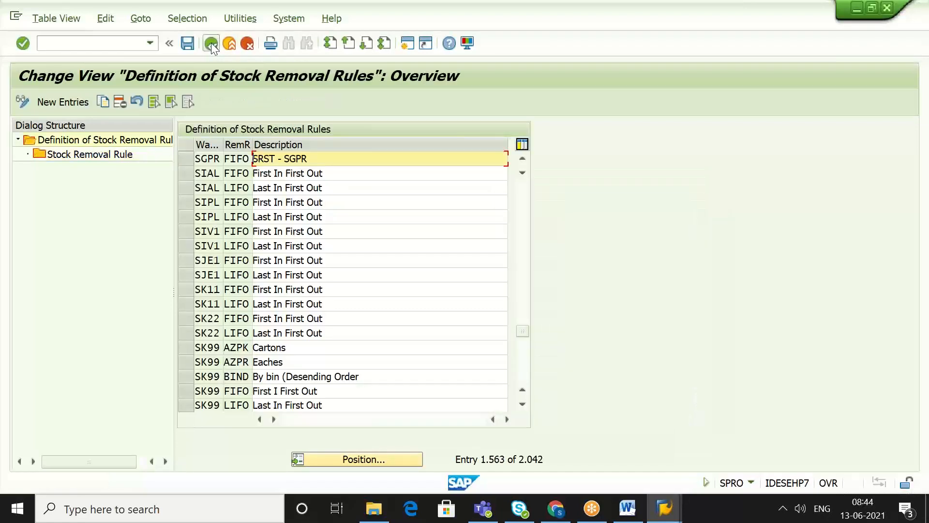
pyautogui.click(211, 43)
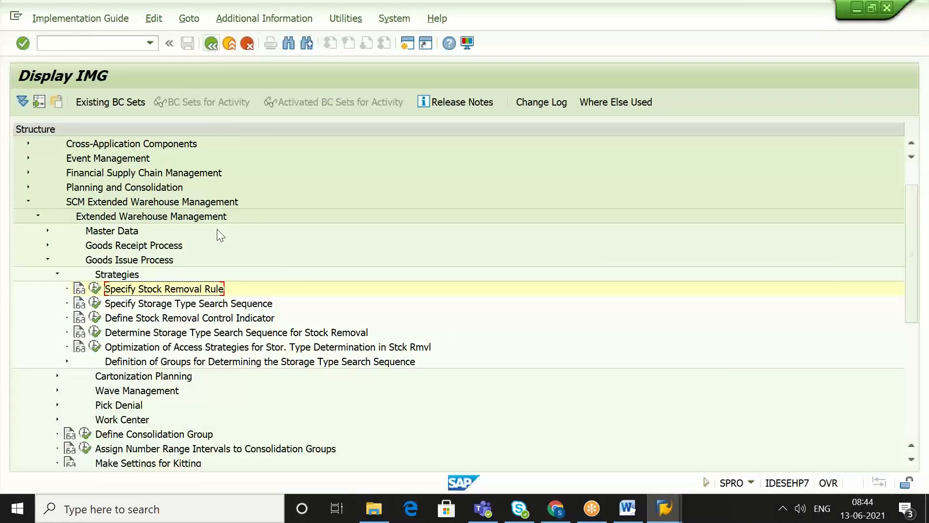
# Step: Open the Specify Storage Type Search Sequence activity and position its list at warehouse SGPR
pyautogui.click(213, 306)
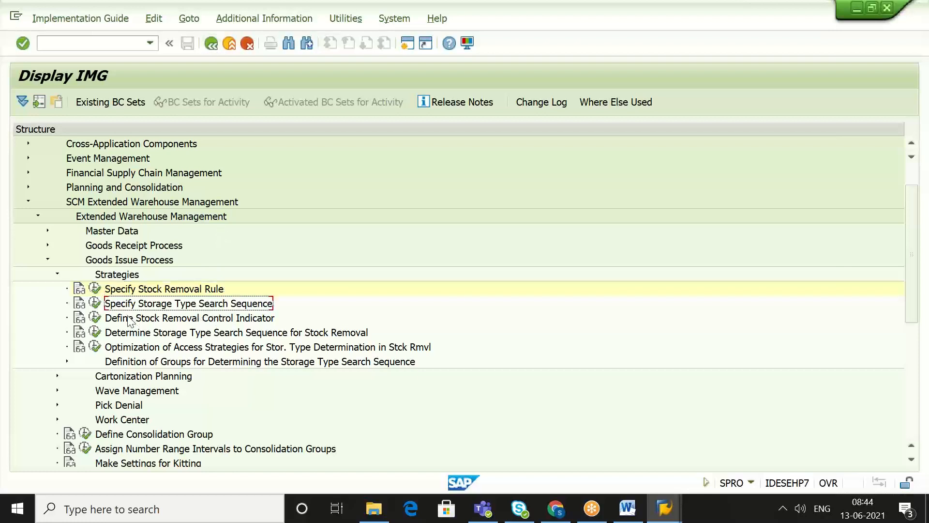
pyautogui.click(95, 304)
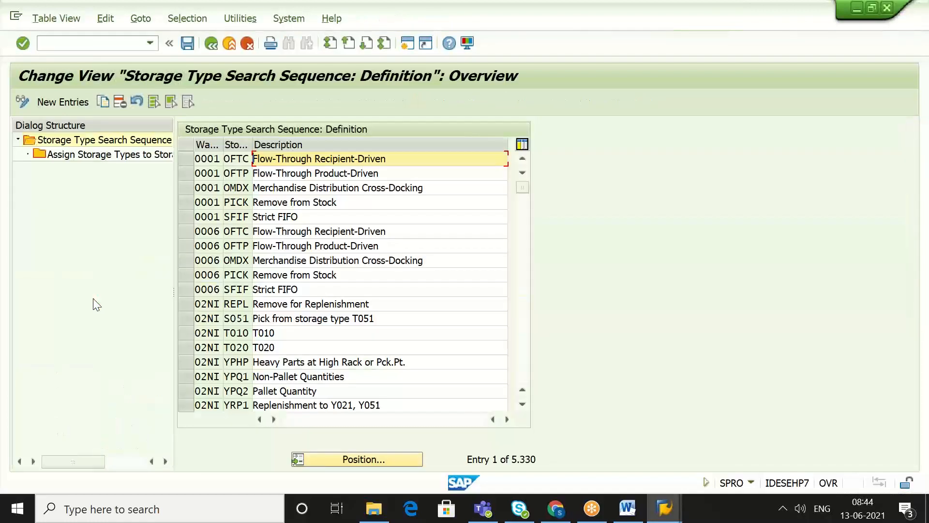
pyautogui.click(382, 459)
pyautogui.press('Down')
pyautogui.press('Return')
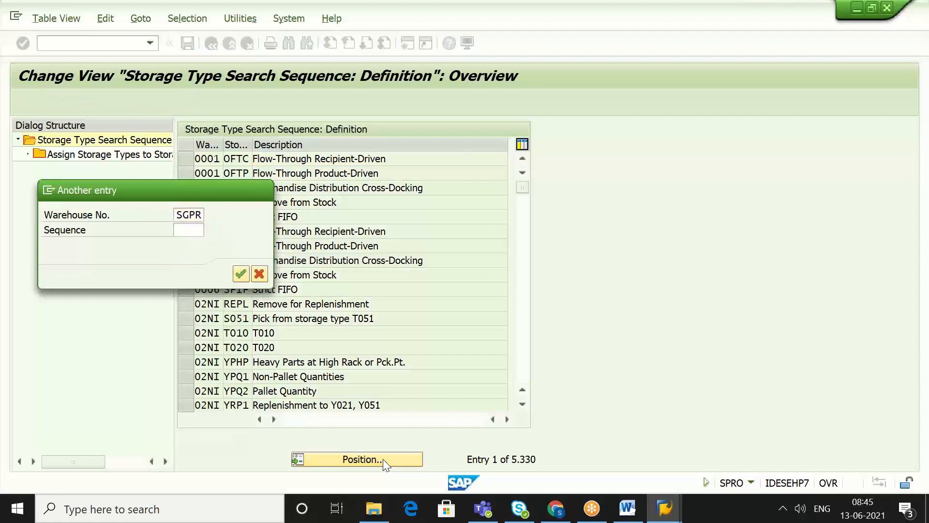
pyautogui.press('Return')
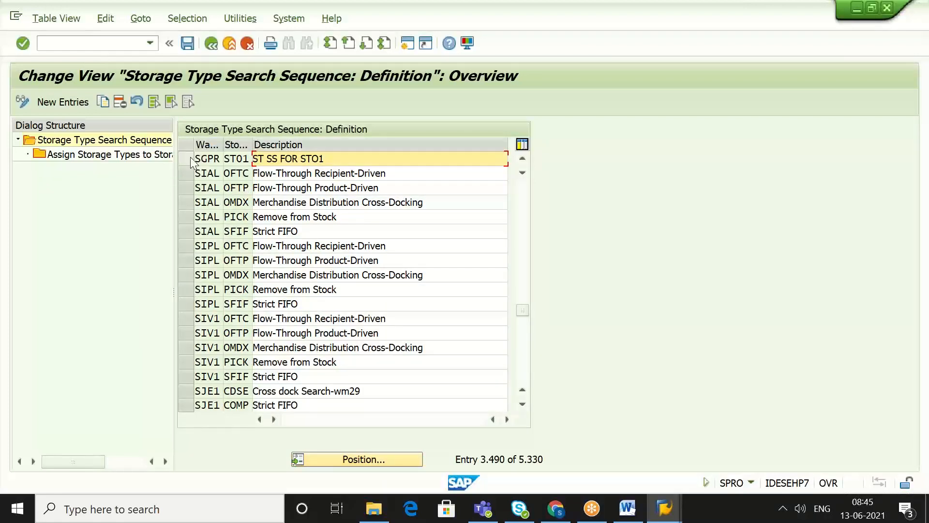
# Step: Examine the storage types and their order assigned to SGPR search sequence ST01, and return to the IMG structure
pyautogui.click(188, 159)
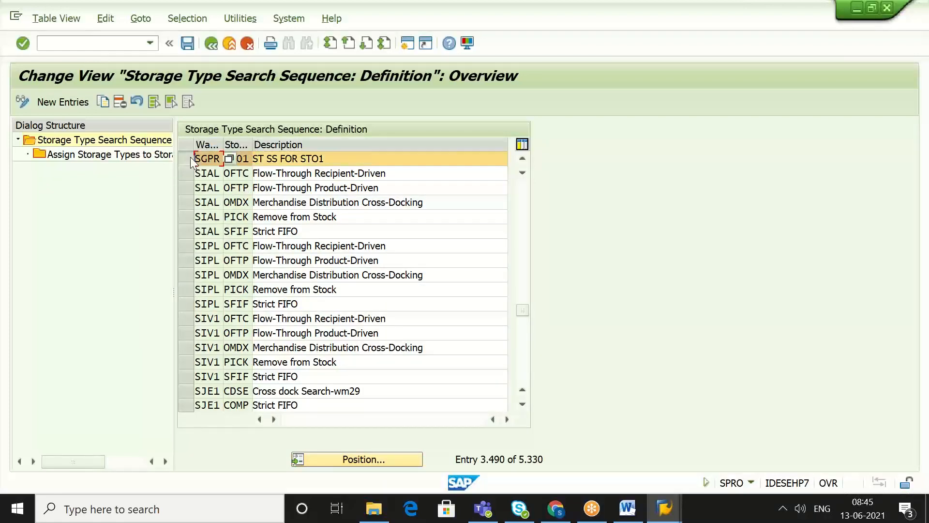
pyautogui.doubleClick(131, 158)
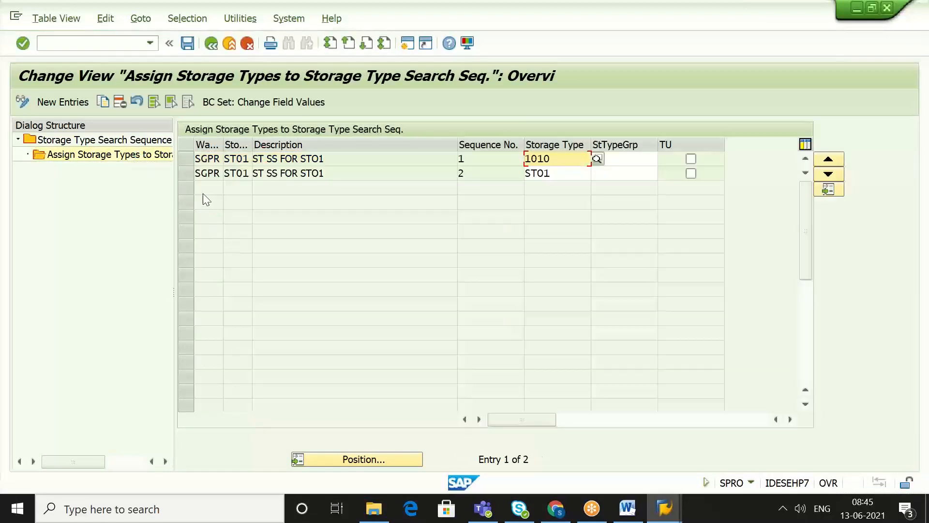
pyautogui.click(186, 158)
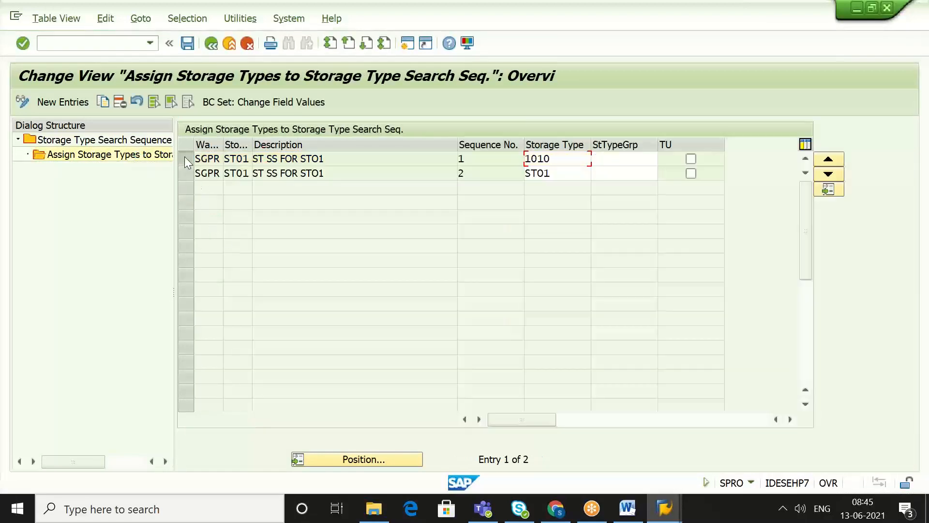
pyautogui.click(236, 158)
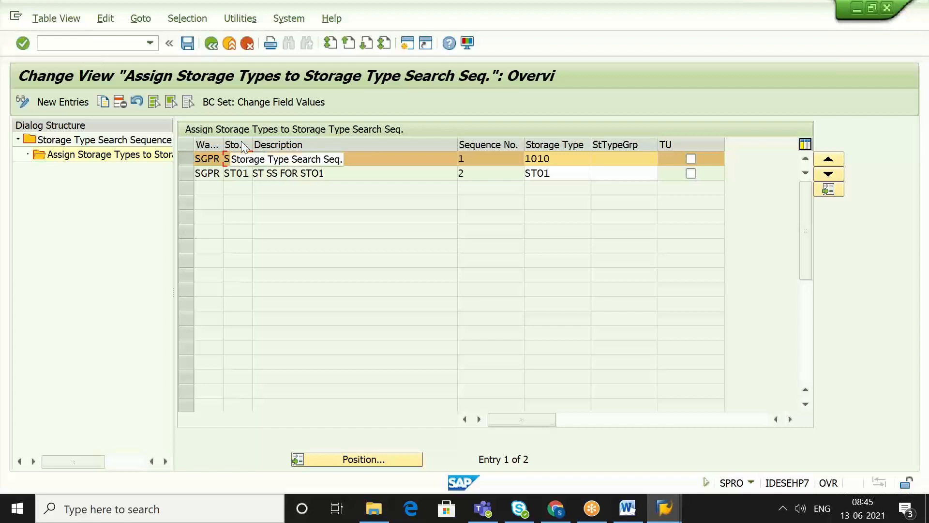
pyautogui.click(566, 159)
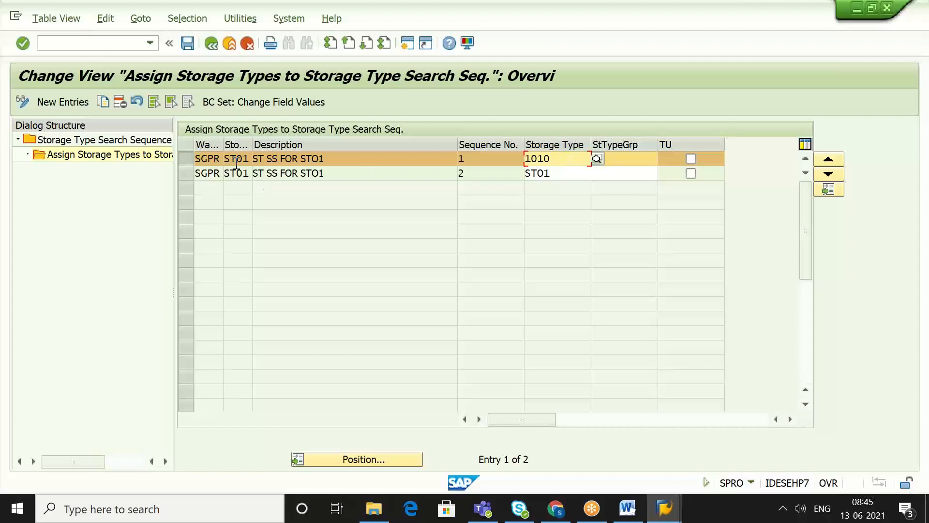
pyautogui.click(236, 159)
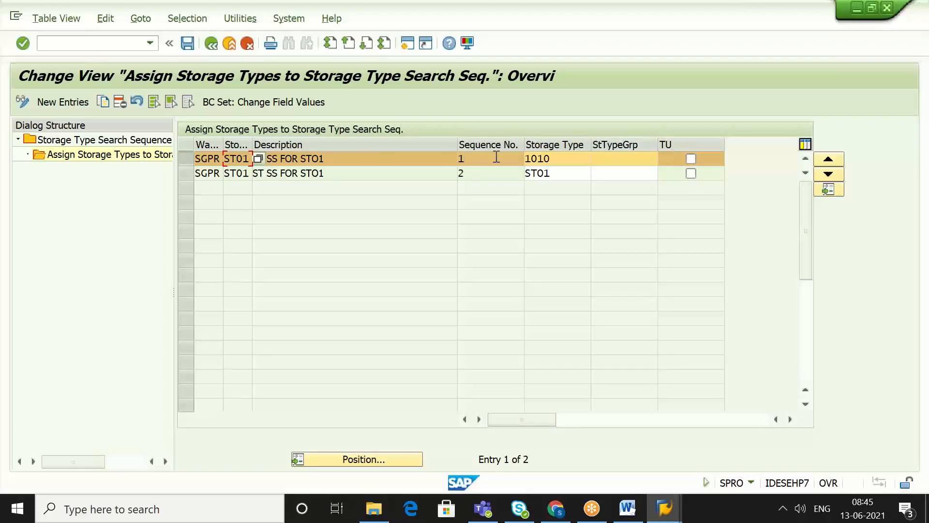
pyautogui.click(571, 159)
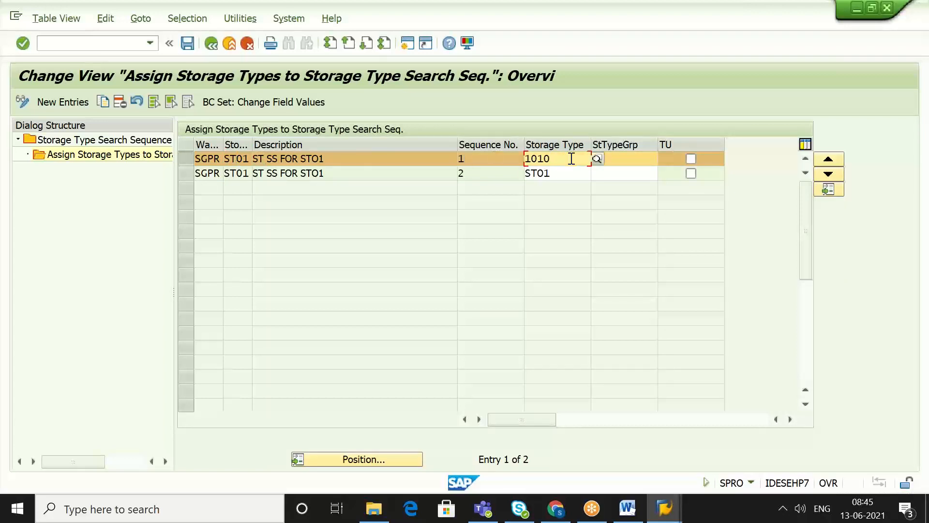
pyautogui.click(568, 174)
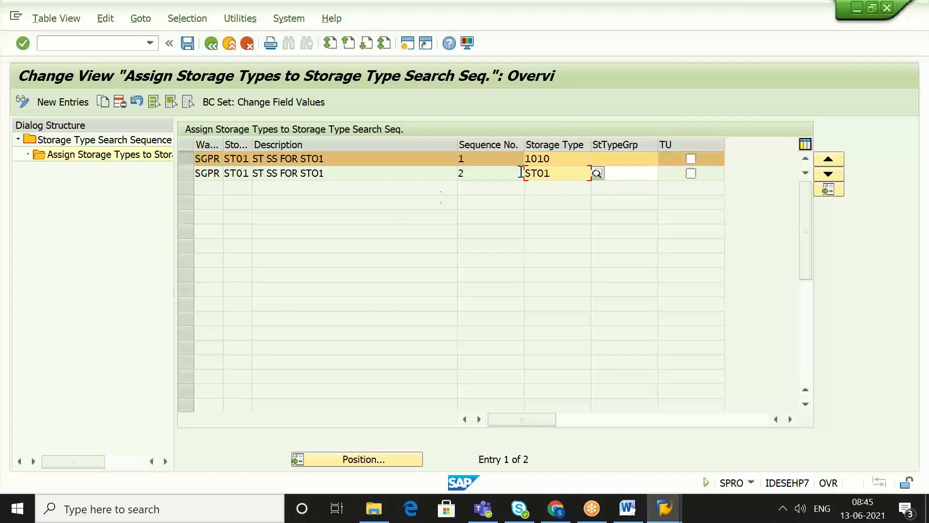
pyautogui.click(564, 160)
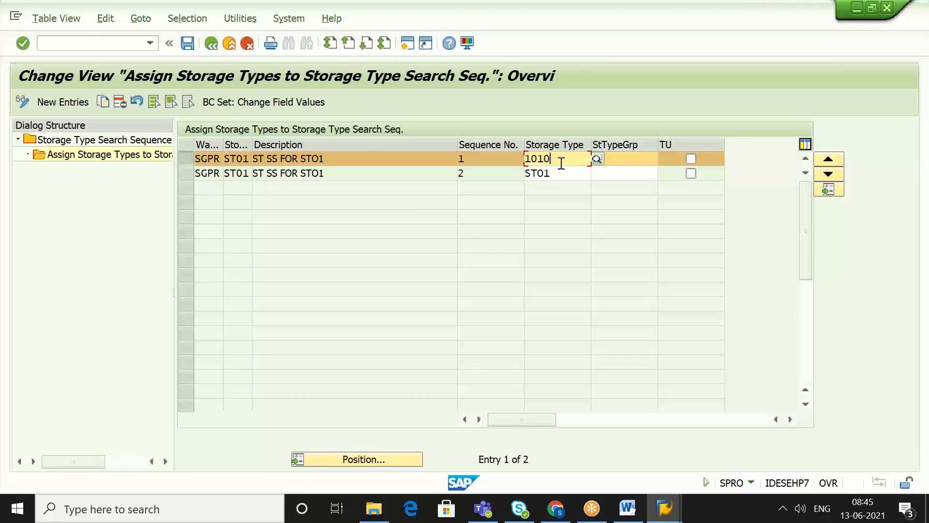
pyautogui.click(560, 174)
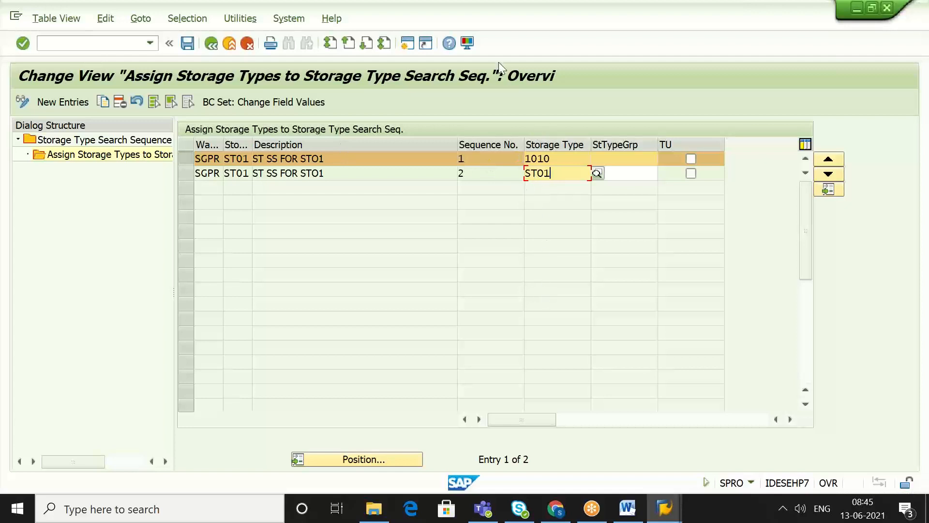
pyautogui.click(212, 46)
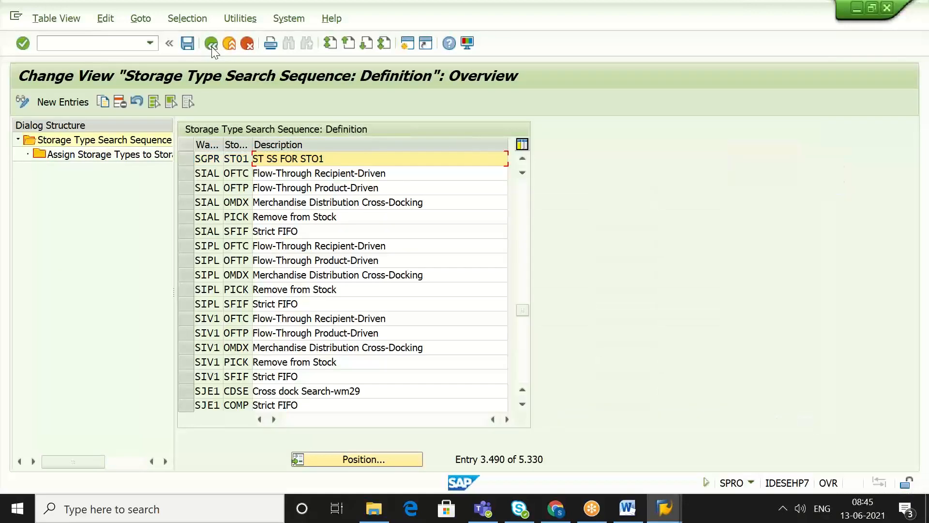
pyautogui.click(212, 44)
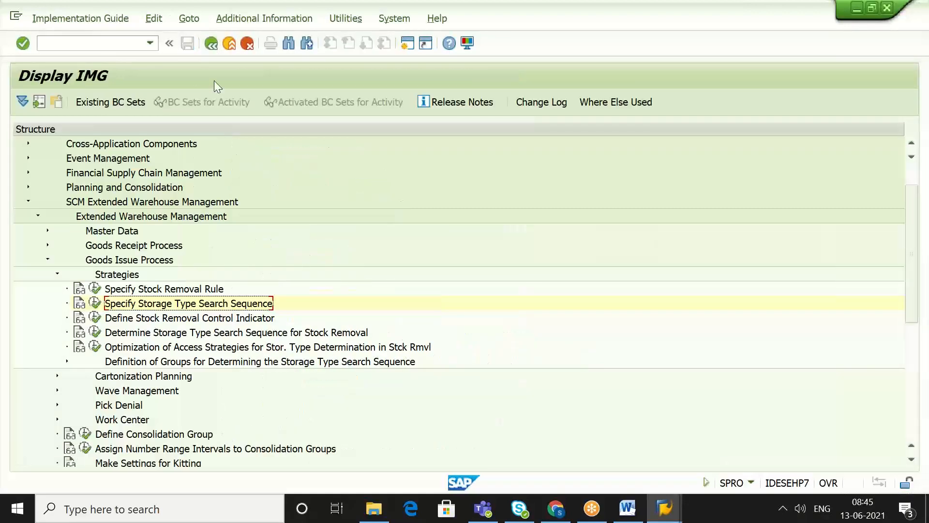
# Step: Open the Define Stock Removal Control Indicator activity, position its list at warehouse SGPR and check the indicator's description
pyautogui.click(234, 320)
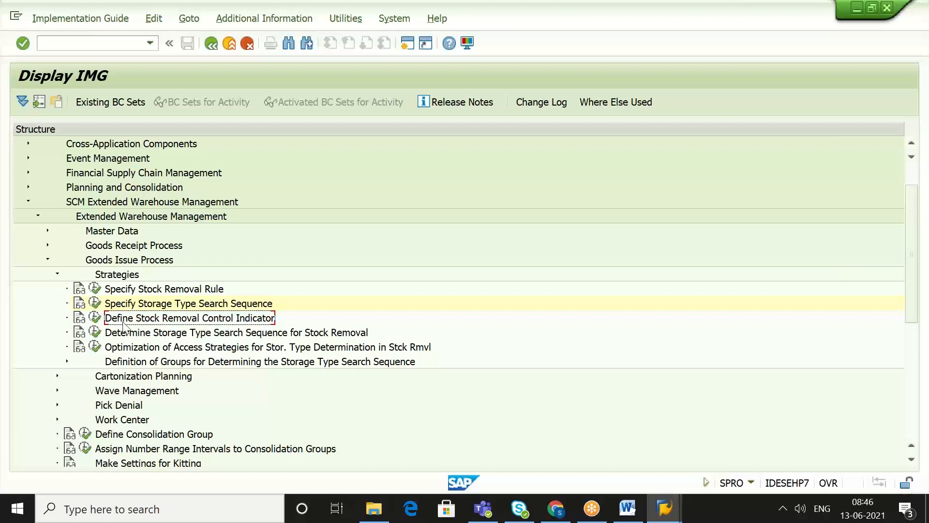
pyautogui.click(94, 317)
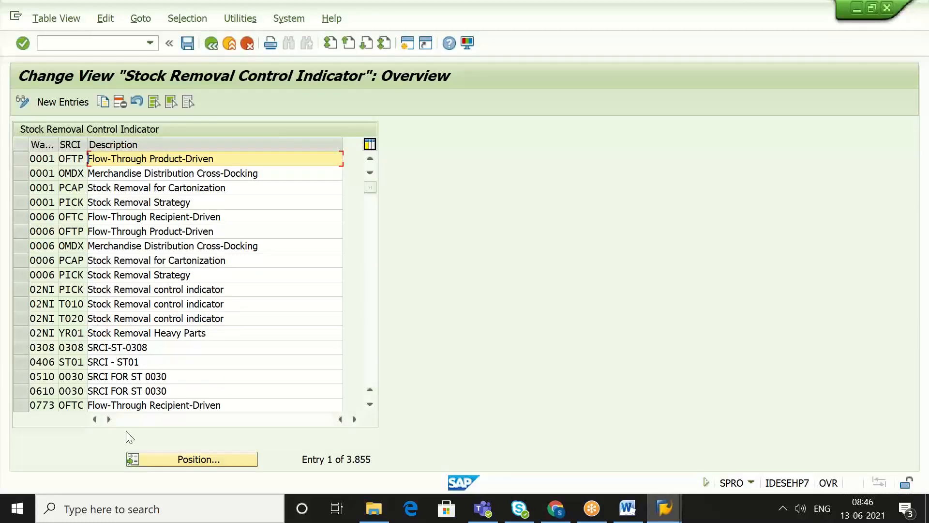
pyautogui.click(173, 459)
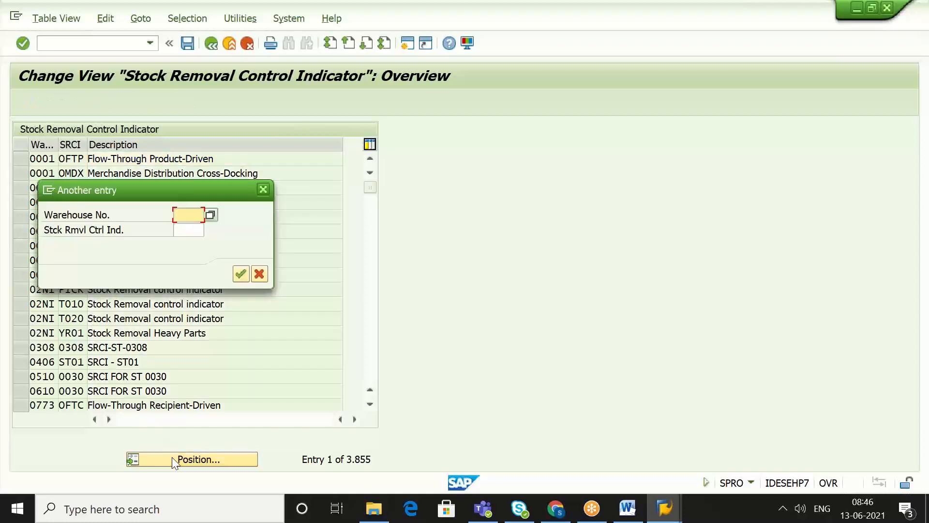
pyautogui.press('space')
pyautogui.press('Down')
pyautogui.press('Return')
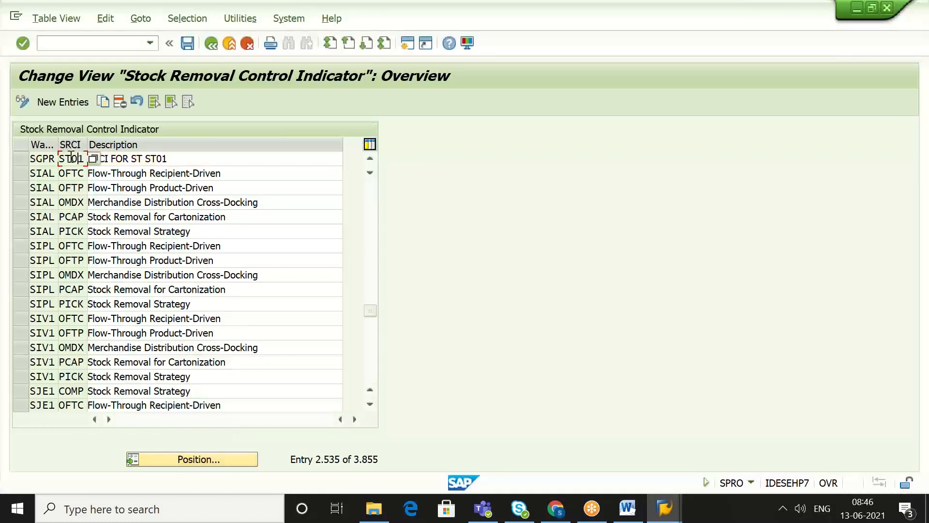
pyautogui.click(173, 157)
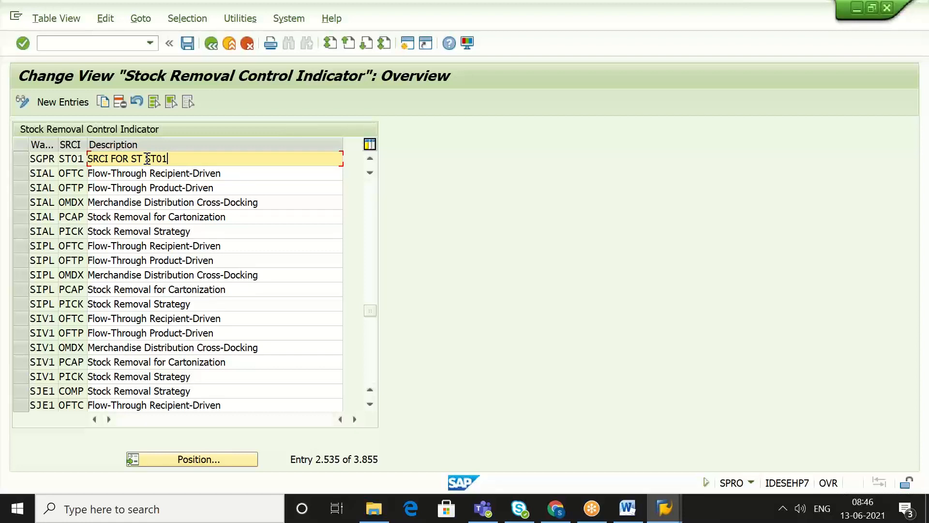
# Step: Open the warehouse product maintenance transaction /SCWM/MAT1 in a new session
pyautogui.click(109, 45)
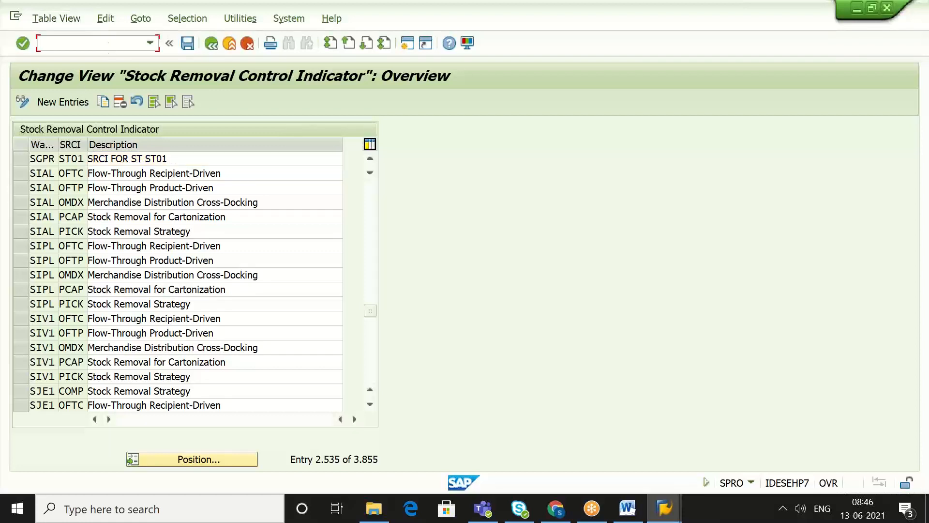
pyautogui.write('/O/SCWM/MAT1')
pyautogui.press('Return')
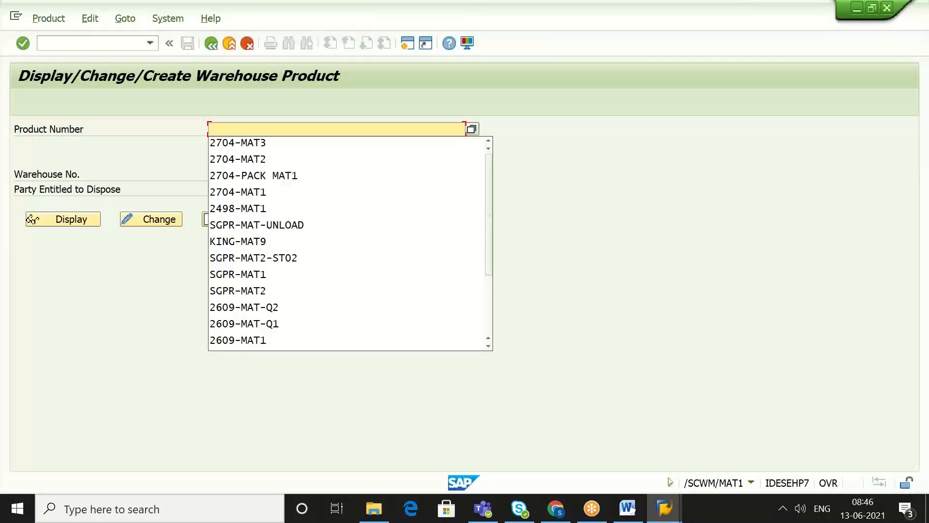
# Step: Choose product SGPR-MAT1 for warehouse SGPR and open its warehouse product record for changing
pyautogui.press('Down')
pyautogui.press('Down')
pyautogui.press('Down')
pyautogui.press('Down')
pyautogui.press('Down')
pyautogui.press('Down')
pyautogui.press('Down')
pyautogui.press('Down')
pyautogui.press('Down')
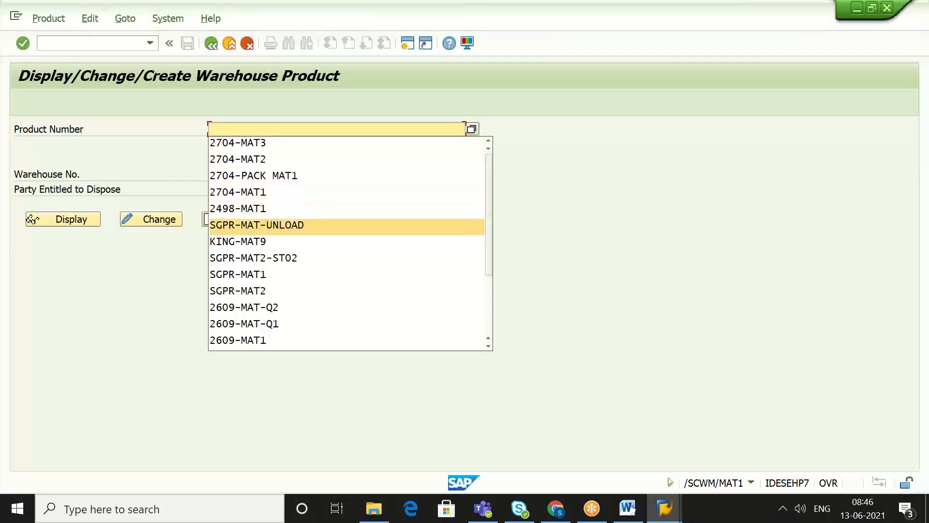
pyautogui.press('Return')
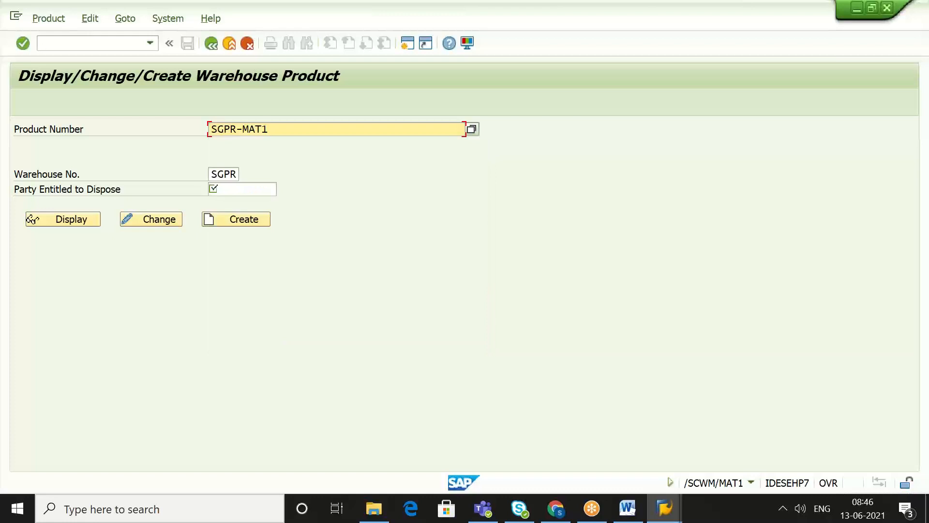
pyautogui.press('Return')
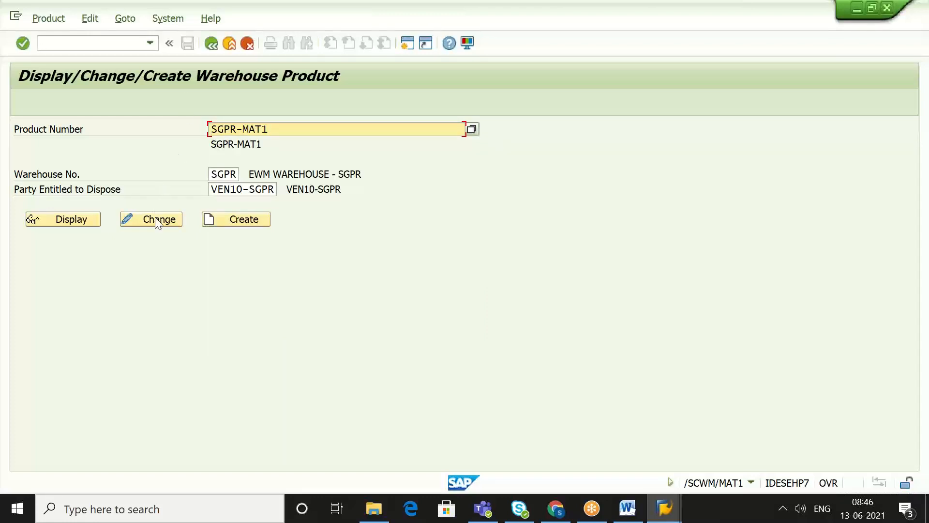
pyautogui.click(157, 221)
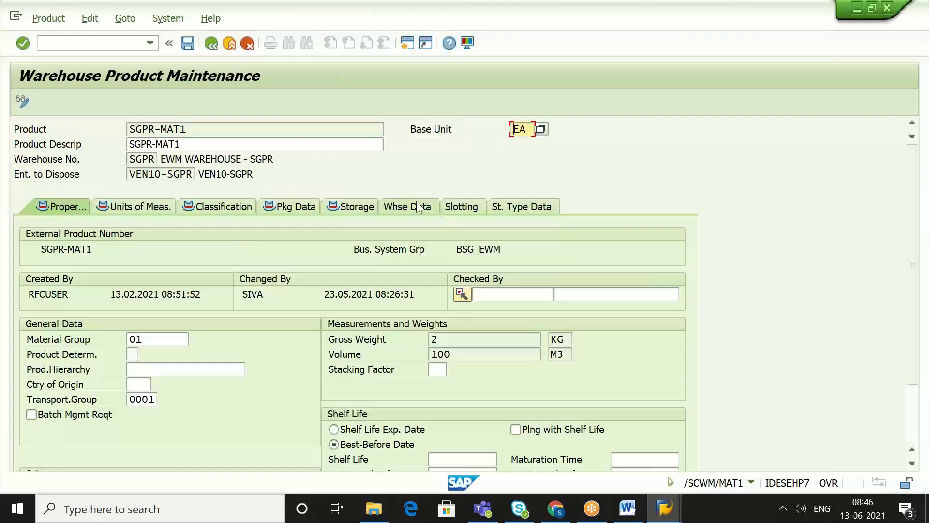
# Step: Check the stock removal control indicator in the product's warehouse data, and return to the IMG structure in the other session
pyautogui.click(418, 207)
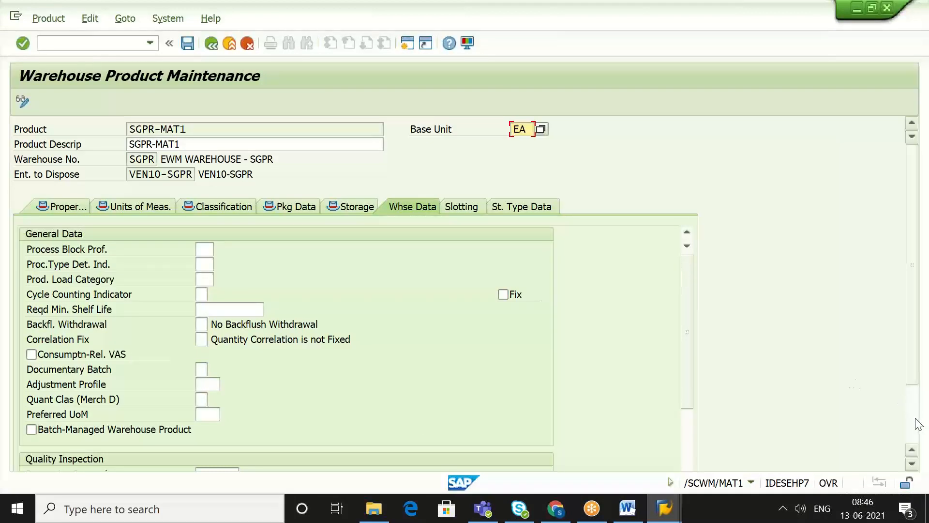
pyautogui.scroll(-3, 915, 417)
pyautogui.scroll(-5, 692, 413)
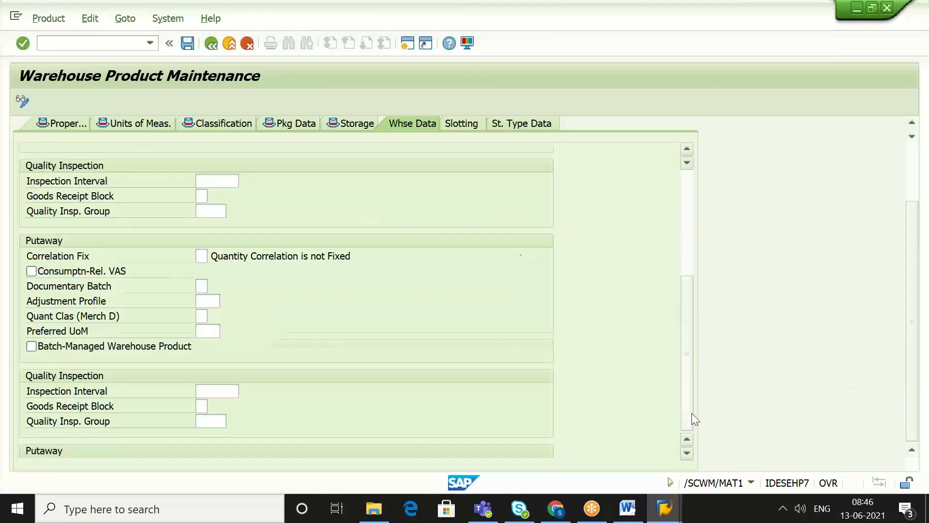
pyautogui.click(220, 362)
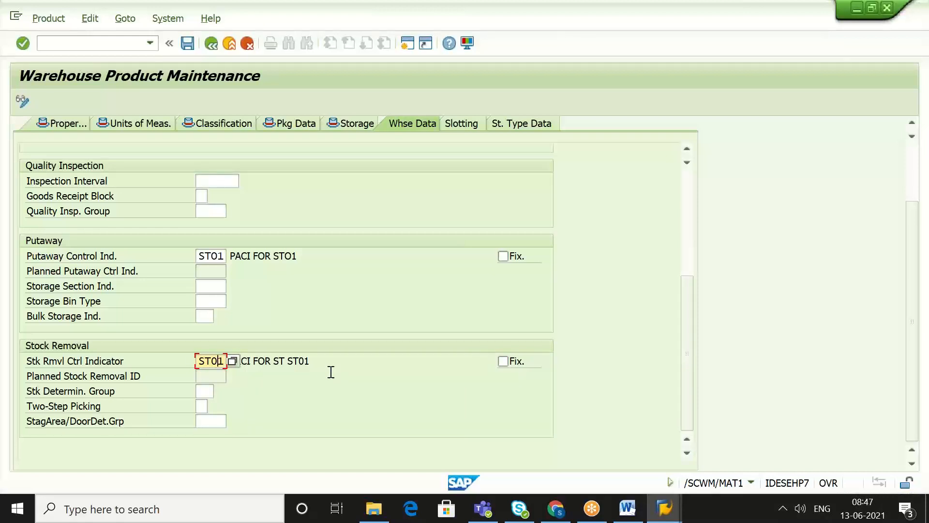
pyautogui.hotkey('alt', 'Tab')
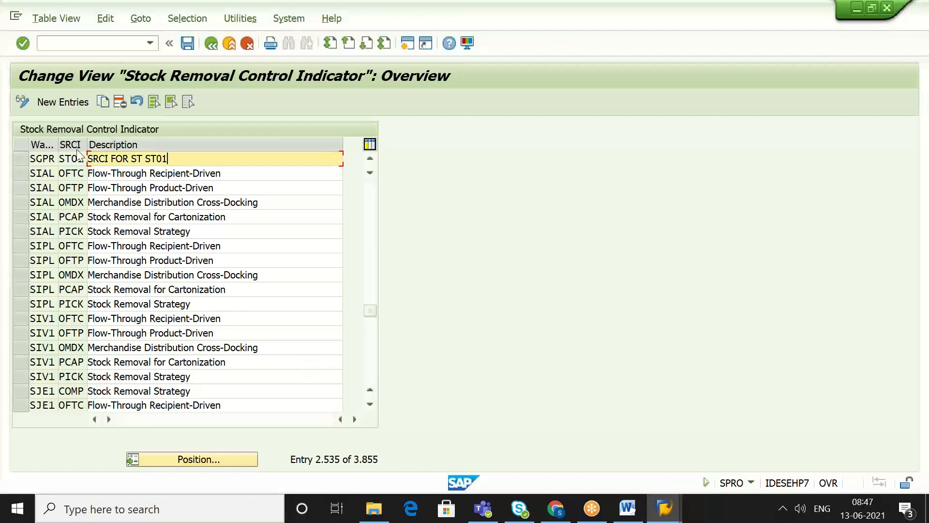
pyautogui.click(210, 44)
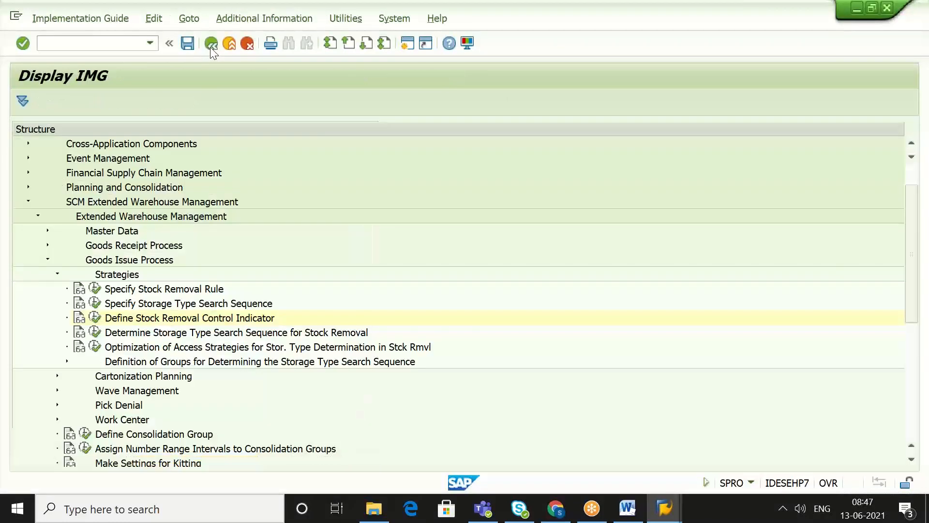
# Step: Open the Determine Storage Type Search Sequence for Stock Removal activity and position its list at warehouse SGPR
pyautogui.click(170, 337)
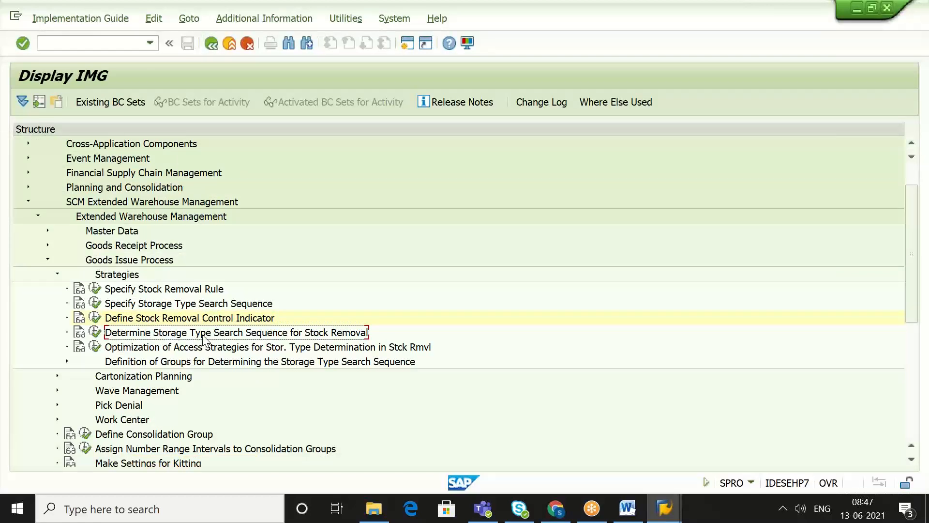
pyautogui.click(96, 332)
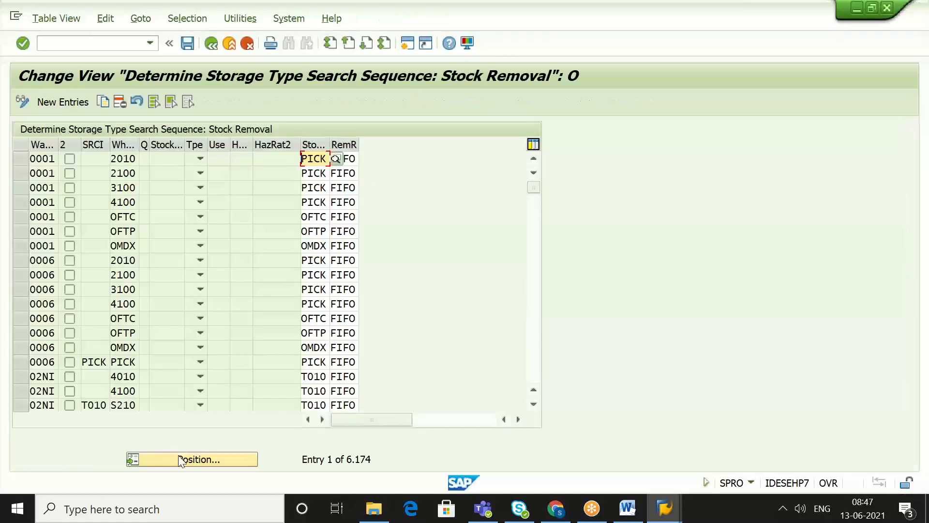
pyautogui.click(180, 458)
pyautogui.press('Down')
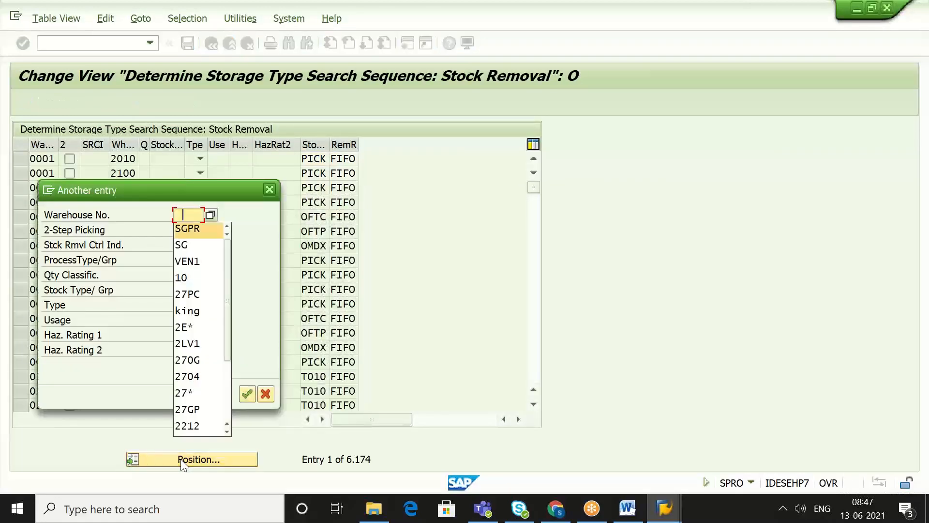
pyautogui.press('Return')
pyautogui.press('Return')
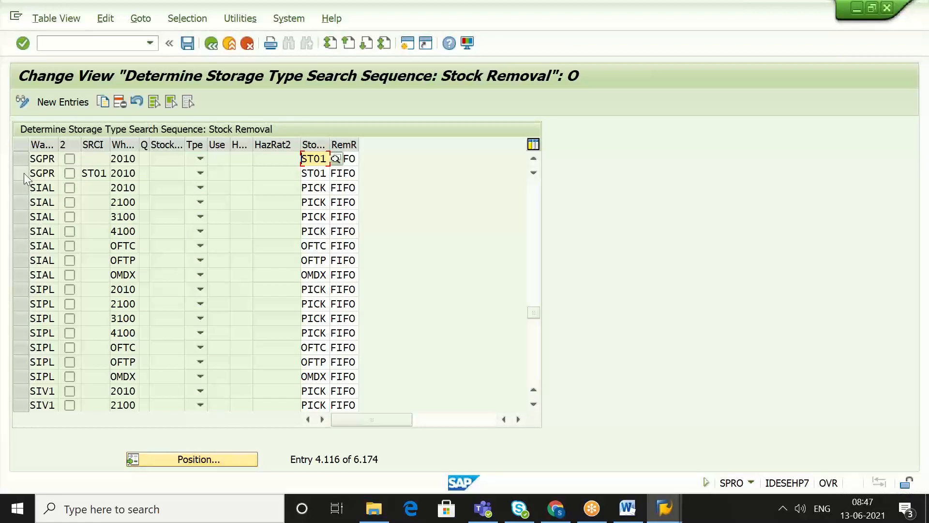
# Step: Compare the control indicator and process type of the two SGPR search sequence determination entries
pyautogui.click(22, 158)
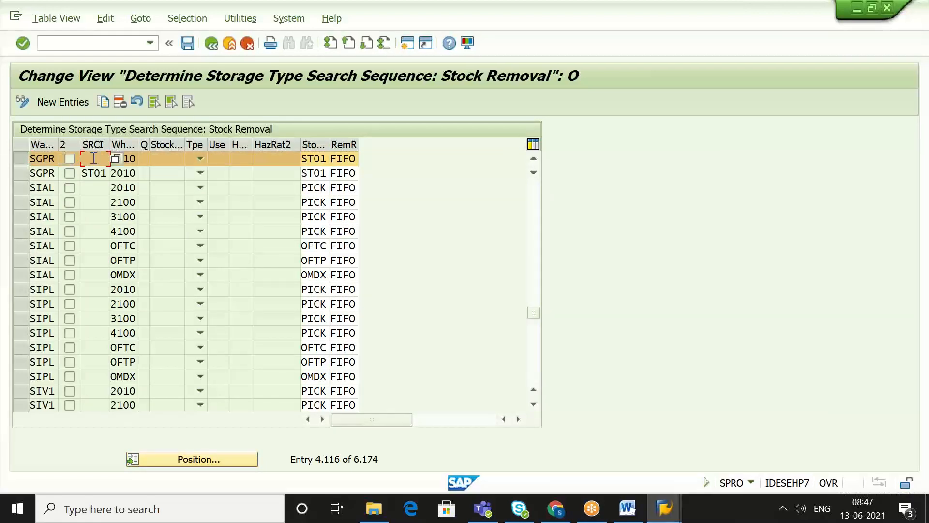
pyautogui.click(158, 158)
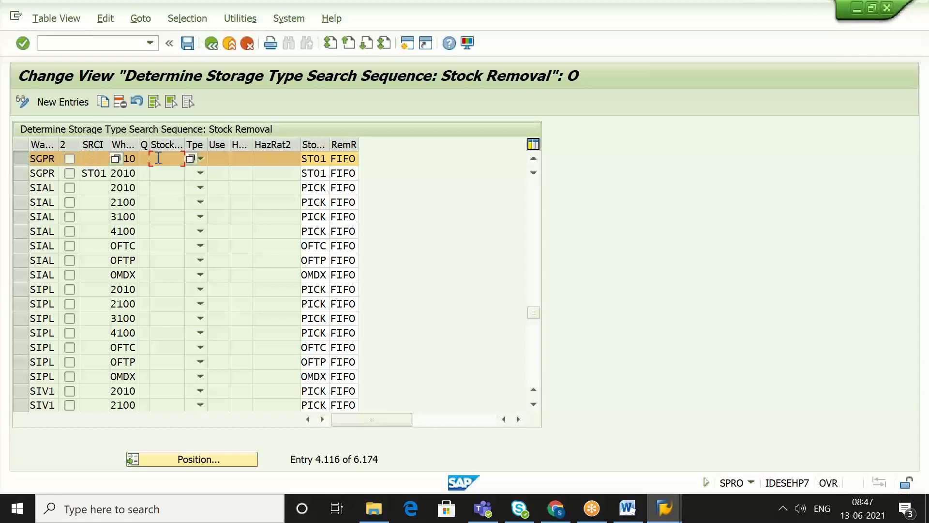
pyautogui.click(21, 173)
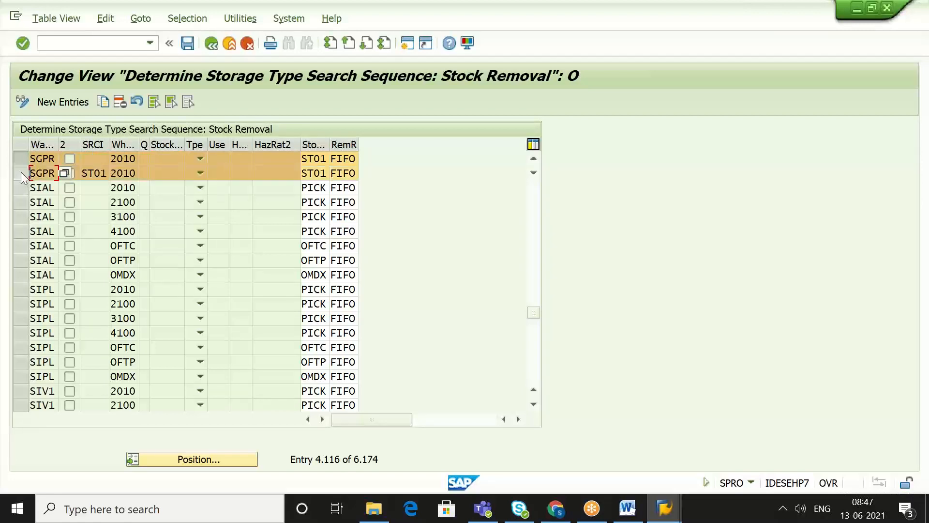
pyautogui.click(24, 158)
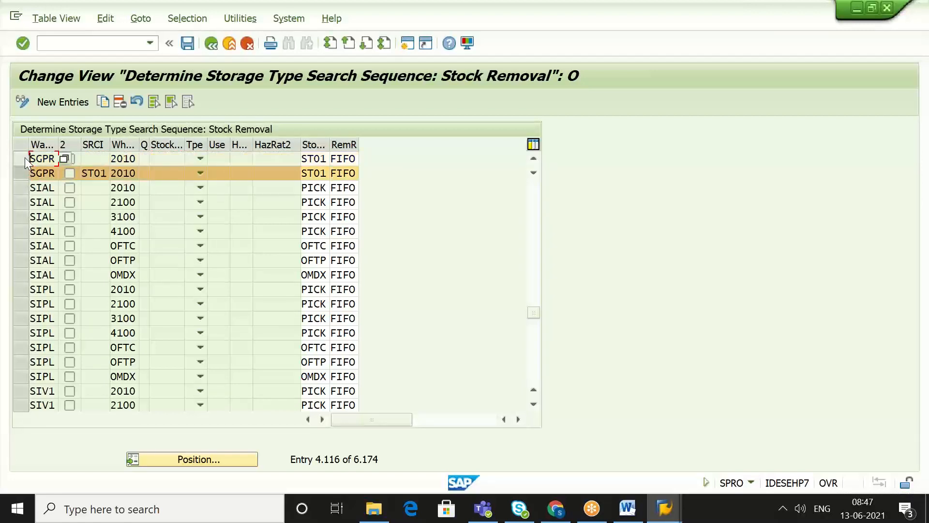
pyautogui.click(95, 170)
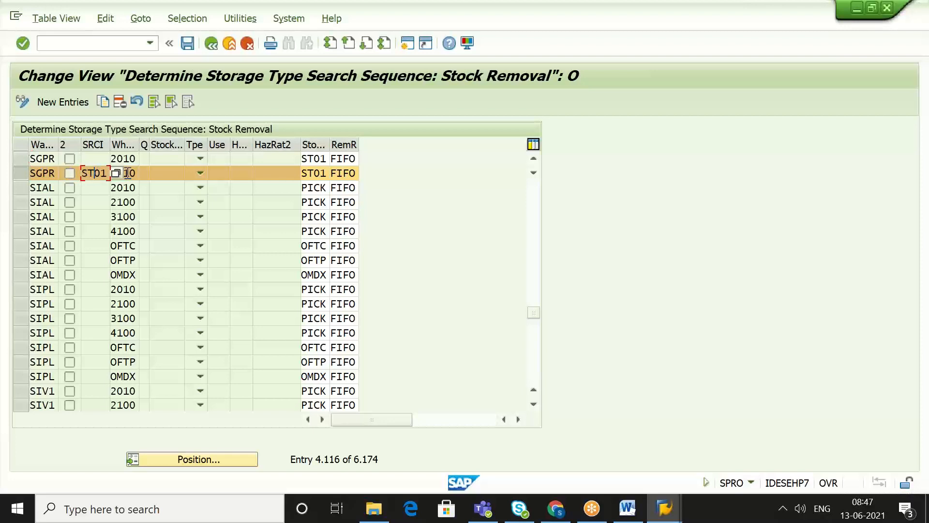
pyautogui.click(129, 172)
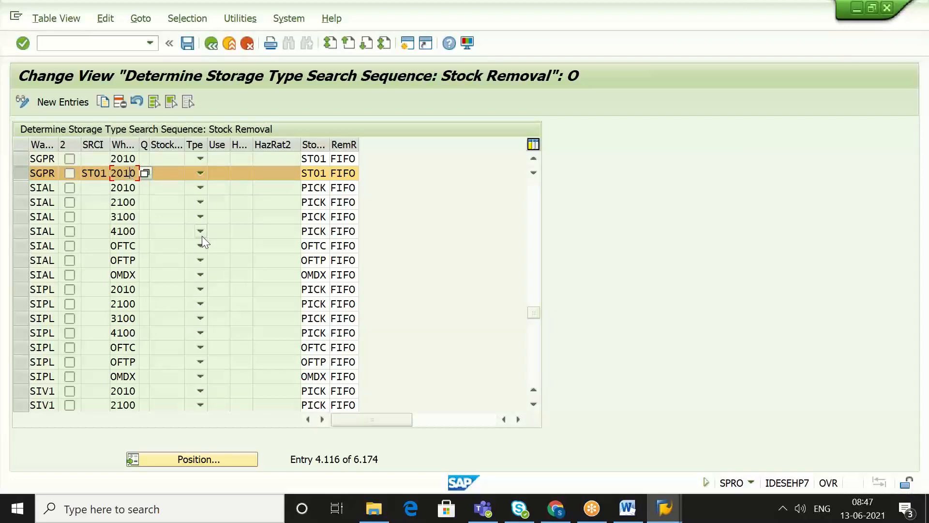
# Step: Check the stock removal rule assigned to both SGPR determination entries, and return to the IMG structure
pyautogui.click(22, 158)
pyautogui.click(94, 155)
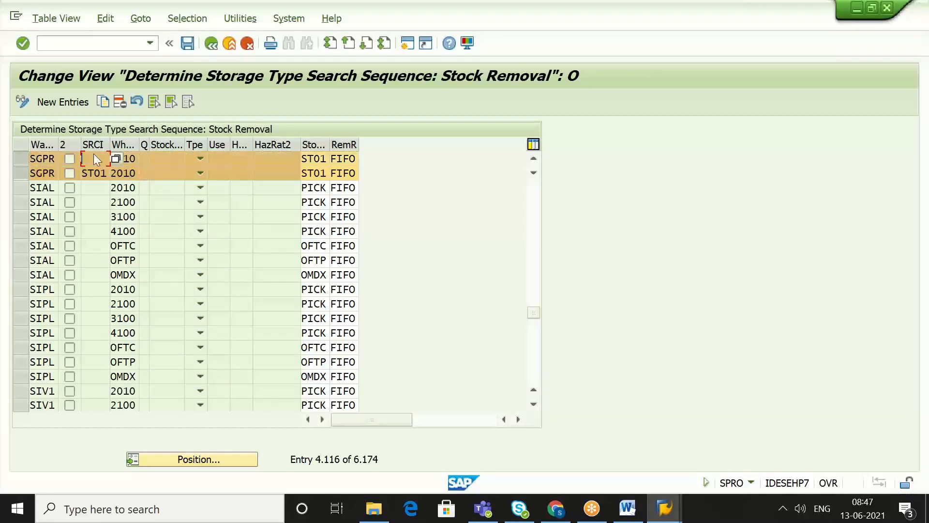
pyautogui.click(346, 160)
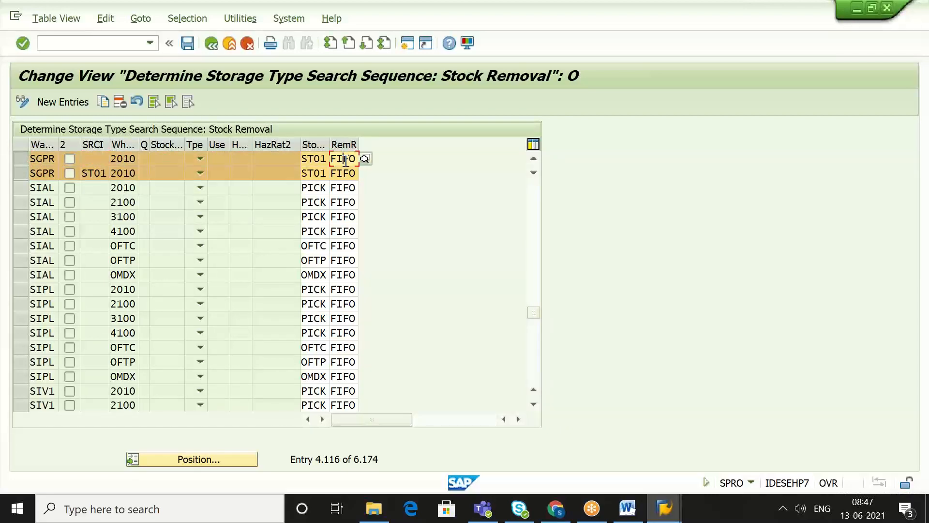
pyautogui.click(350, 174)
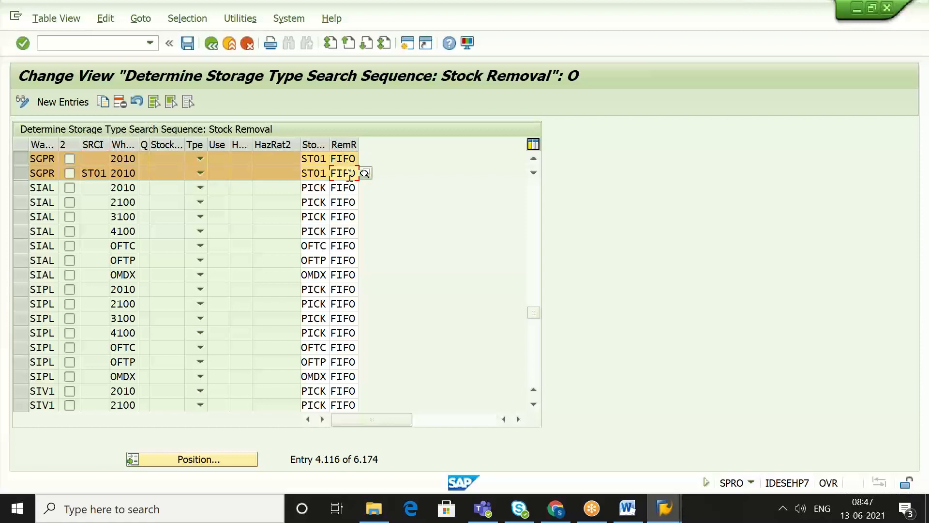
pyautogui.click(25, 176)
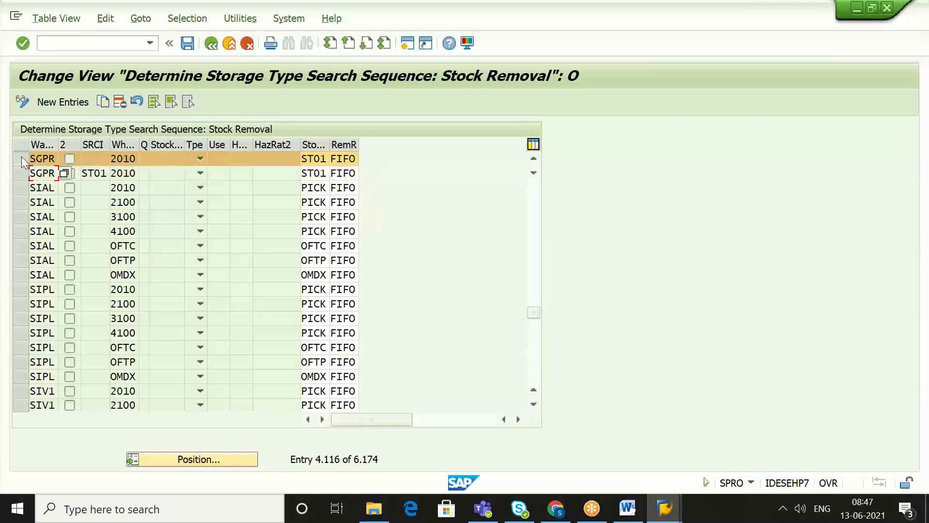
pyautogui.click(22, 159)
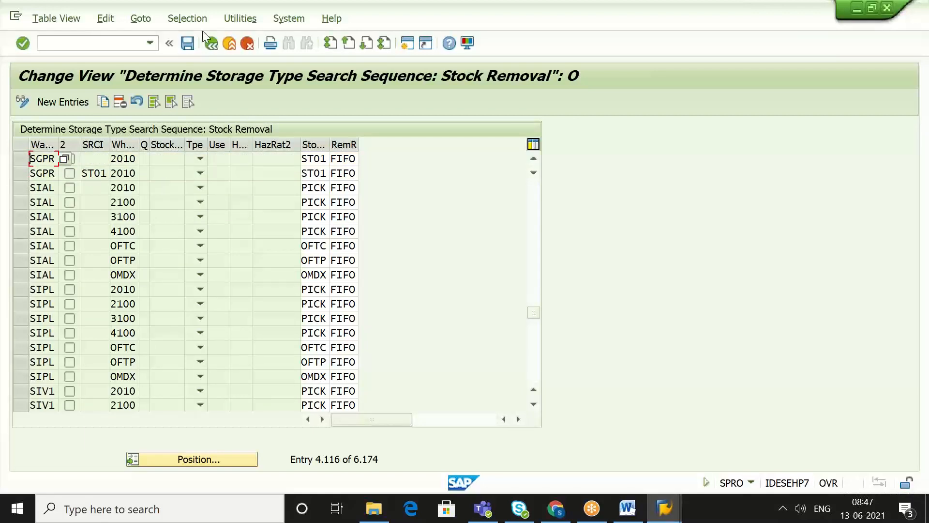
pyautogui.click(211, 43)
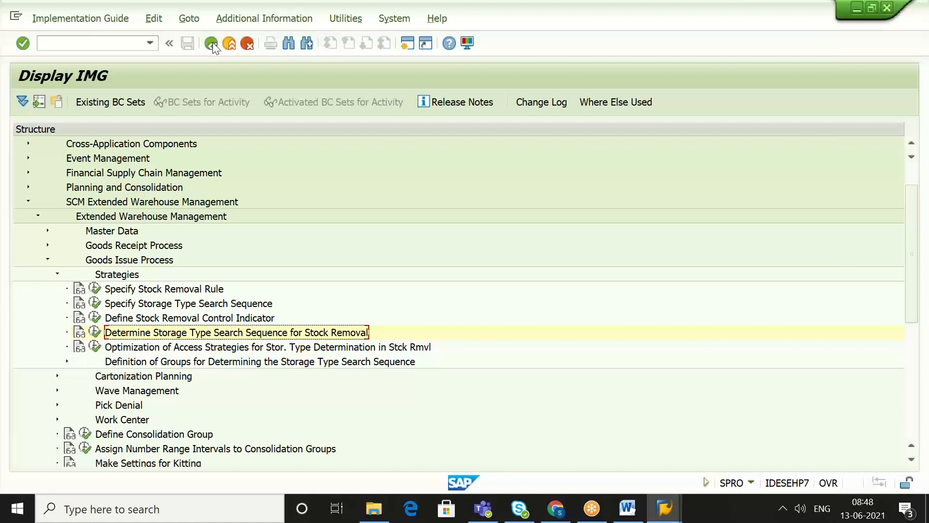
# Step: Collapse the IMG structure up to the Extended Warehouse Management node
pyautogui.press('Left')
pyautogui.press('Left')
pyautogui.press('Left')
pyautogui.press('Left')
pyautogui.press('Left')
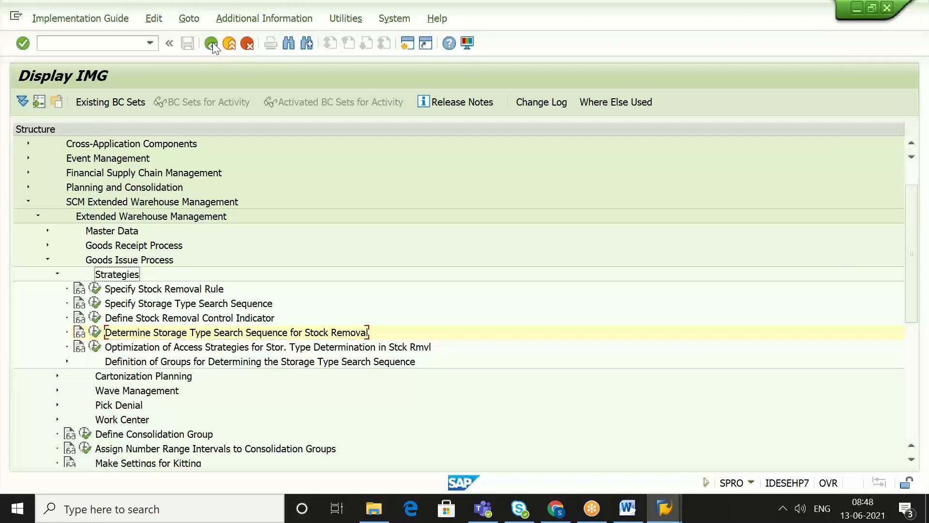
pyautogui.press('Left')
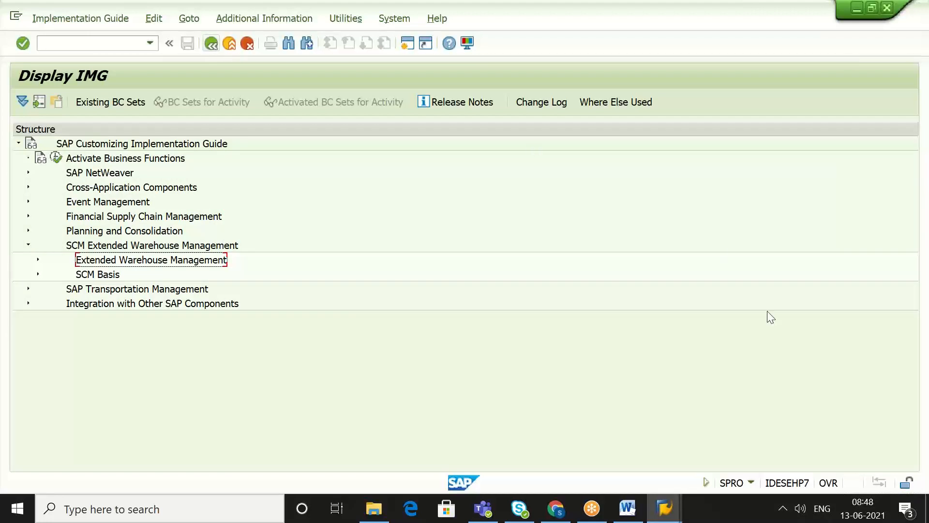
# Step: Switch to the Word configuration document and select the outbound POSC steps from PICK to LOADING
pyautogui.click(624, 513)
pyautogui.moveTo(384, 231); pyautogui.dragTo(339, 160)
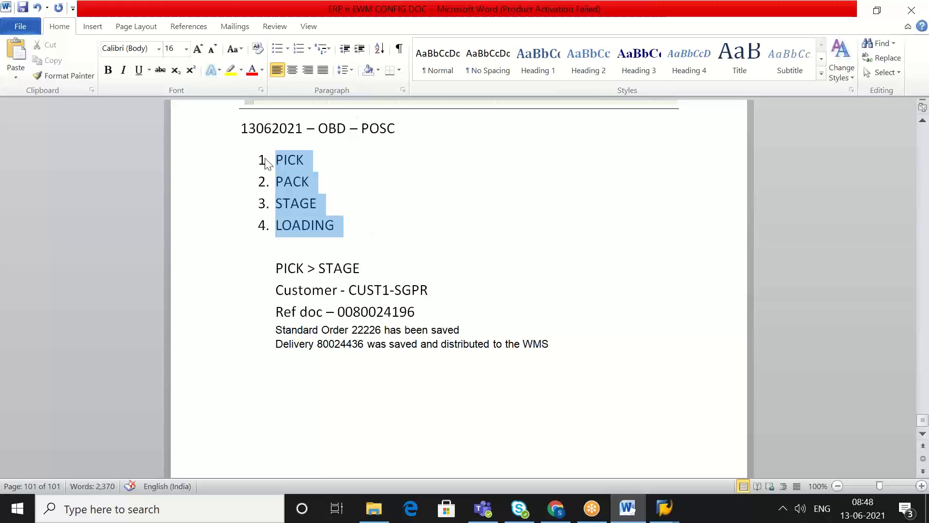
# Step: Highlight the PICK > STAGE line in the outbound POSC notes, and clear the selection
pyautogui.click(409, 233)
pyautogui.click(385, 268)
pyautogui.moveTo(385, 268); pyautogui.dragTo(281, 269)
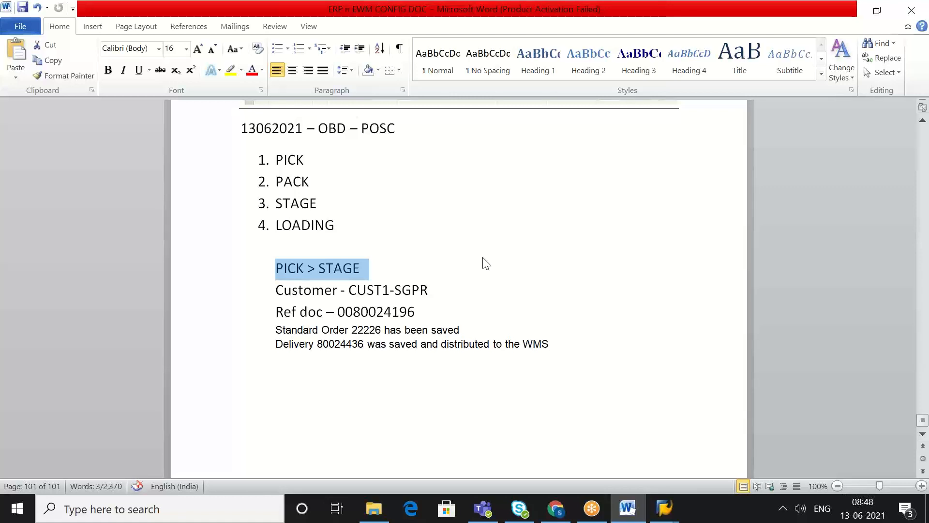
pyautogui.click(449, 387)
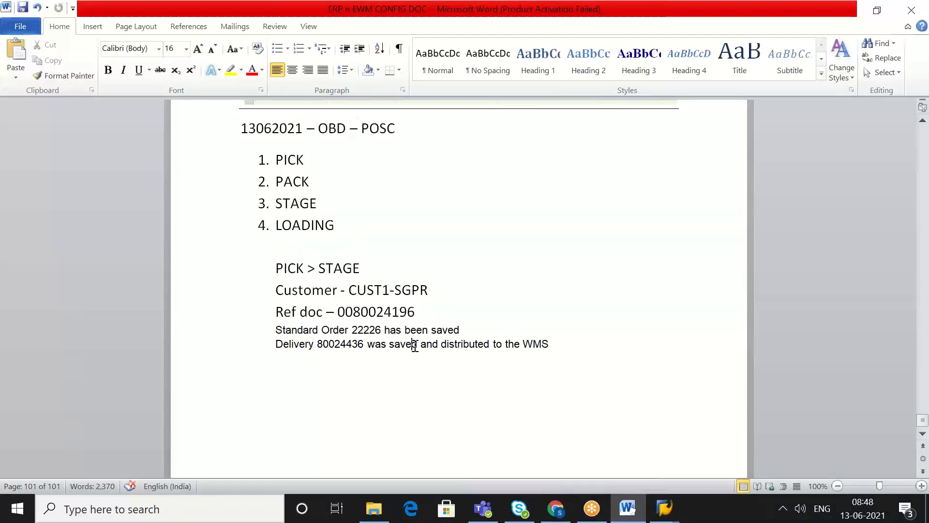
# Step: Add the lines NEW WPT, WOCR and POSC below the delivery note in the Word document
pyautogui.moveTo(415, 345); pyautogui.dragTo(415, 366)
pyautogui.click(396, 390)
pyautogui.write('NEW P')
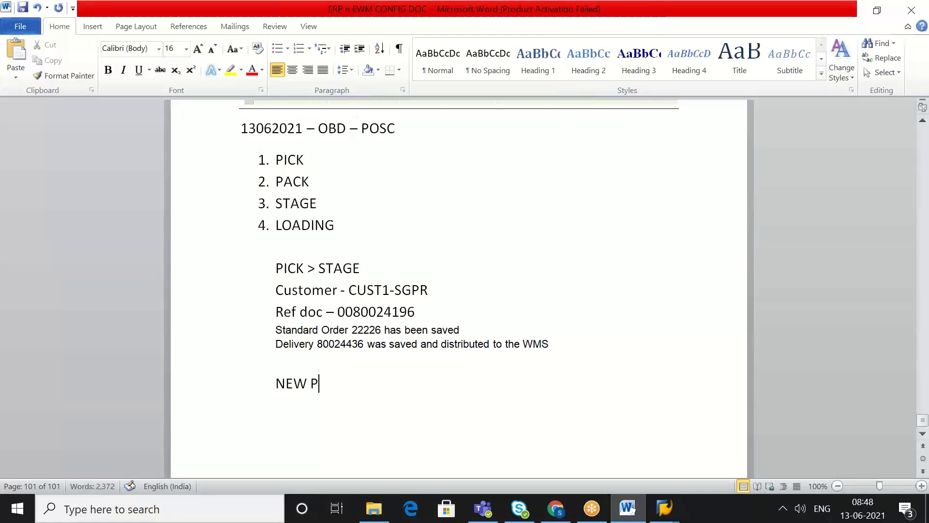
pyautogui.write('T')
pyautogui.press('Return')
pyautogui.click(312, 383)
pyautogui.write('W')
pyautogui.click(390, 385)
pyautogui.press('Return')
pyautogui.write('WOCR')
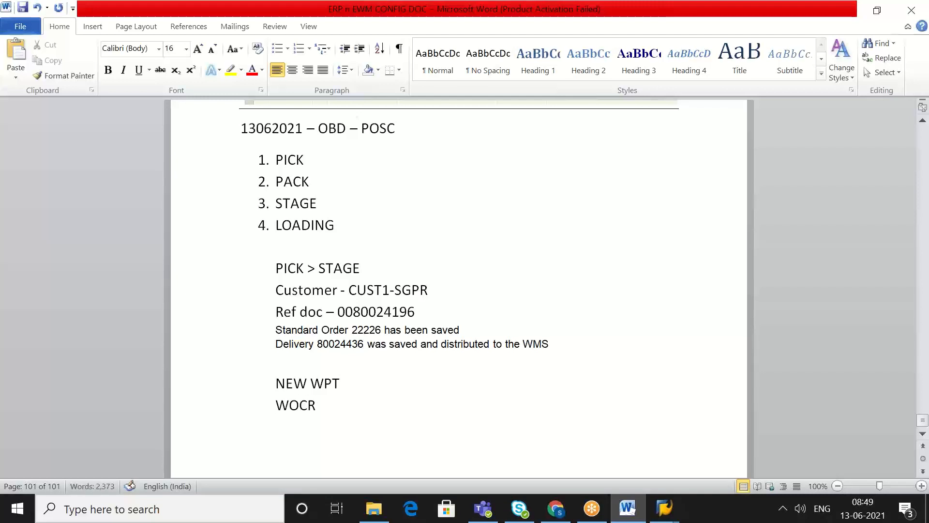
pyautogui.press('Return')
pyautogui.write('POSC')
# Step: Highlight the POSC, WOCR and NEW WPT lines one after another to review the planned configuration items
pyautogui.moveTo(320, 425); pyautogui.dragTo(275, 427)
pyautogui.click(379, 455)
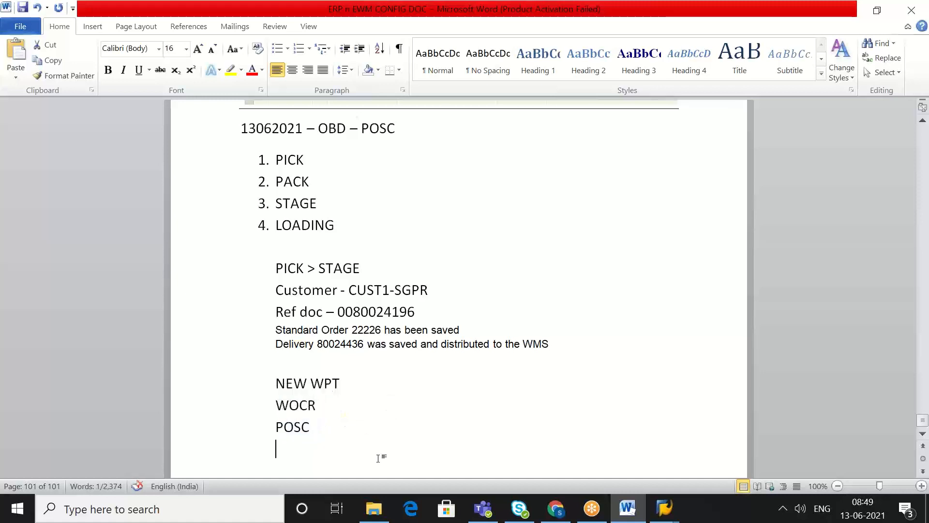
pyautogui.click(329, 406)
pyautogui.moveTo(329, 406); pyautogui.dragTo(276, 406)
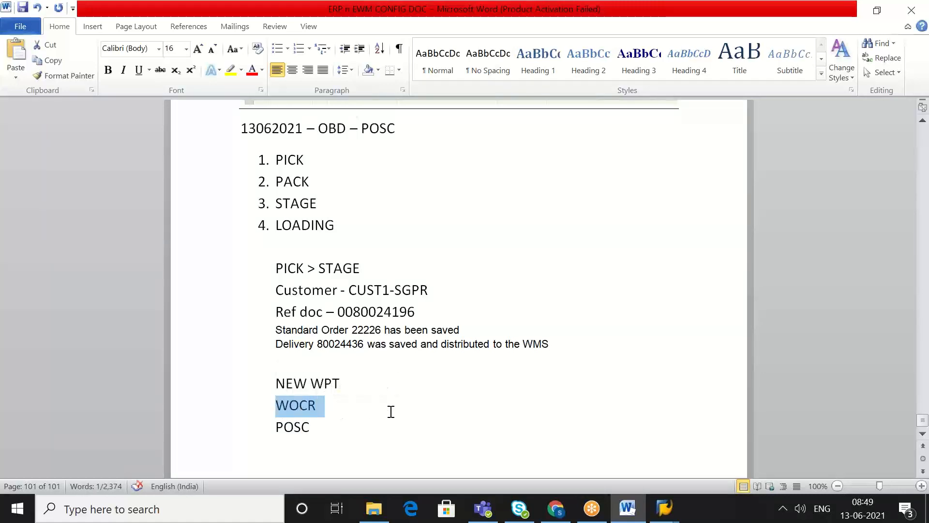
pyautogui.click(425, 439)
pyautogui.moveTo(357, 384); pyautogui.dragTo(249, 386)
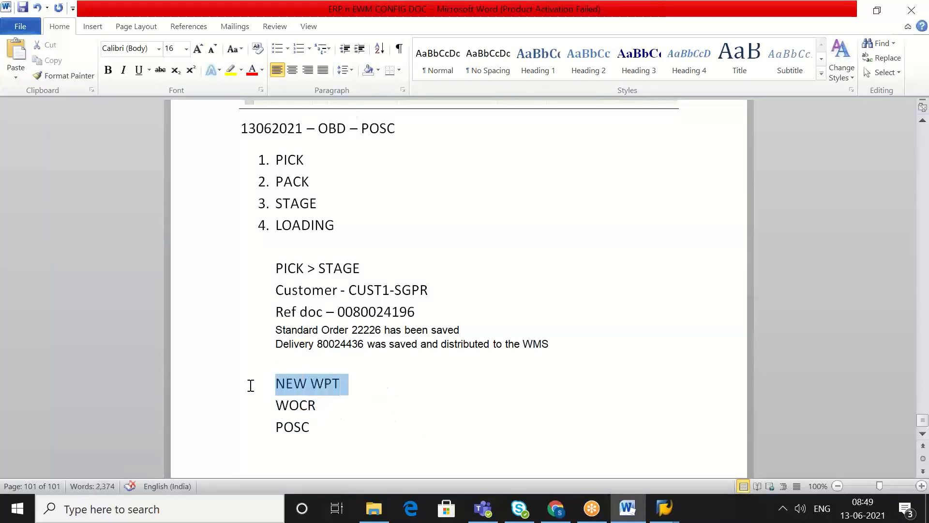
pyautogui.click(354, 431)
pyautogui.press('Return')
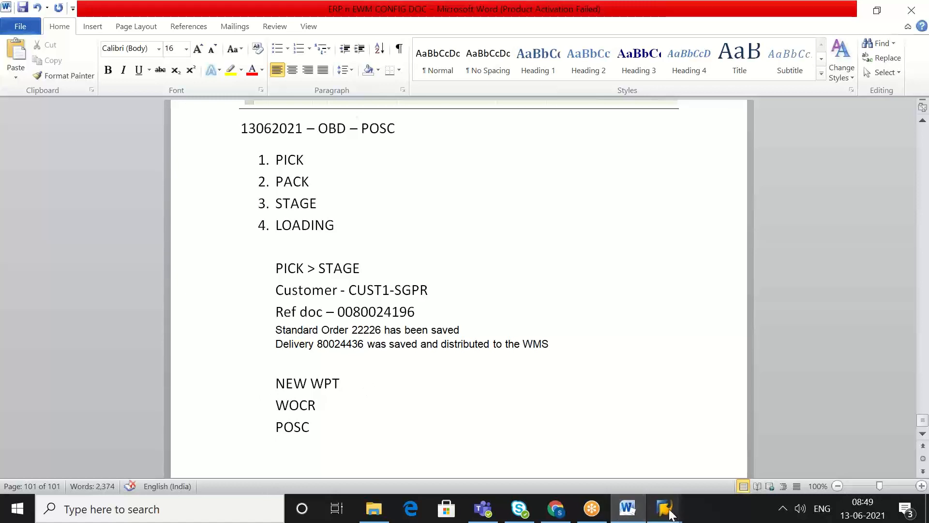
# Step: Switch to SAP, close the Display IMG and Customizing: Execute Project sessions, and return to the initial warehouse product screen
pyautogui.moveTo(671, 514)
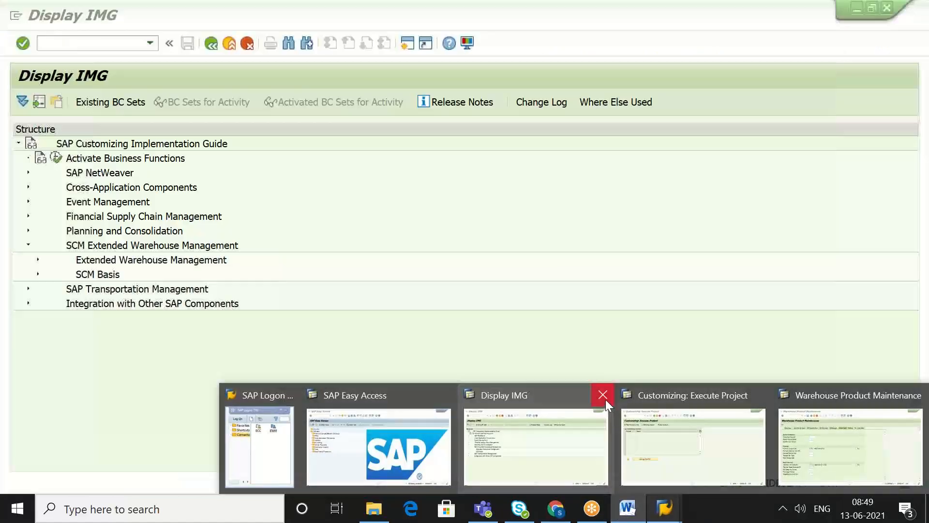
pyautogui.click(605, 399)
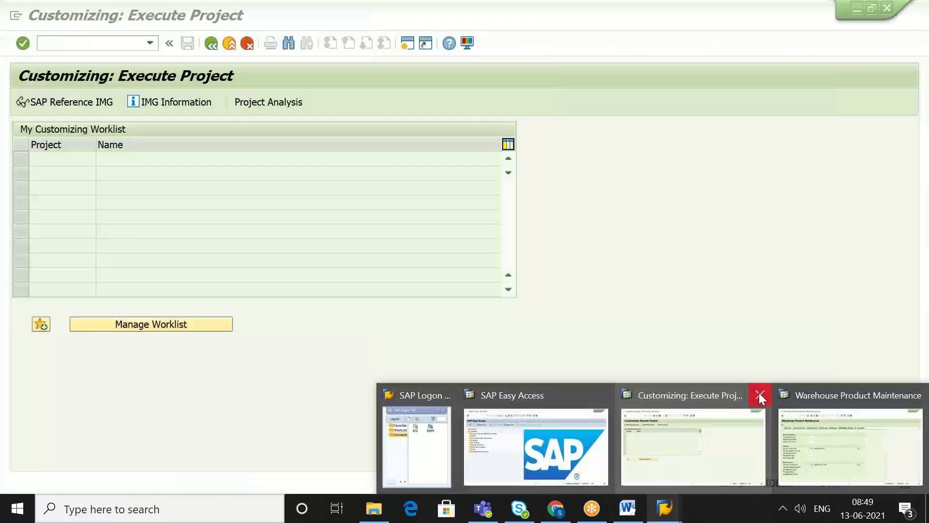
pyautogui.click(759, 395)
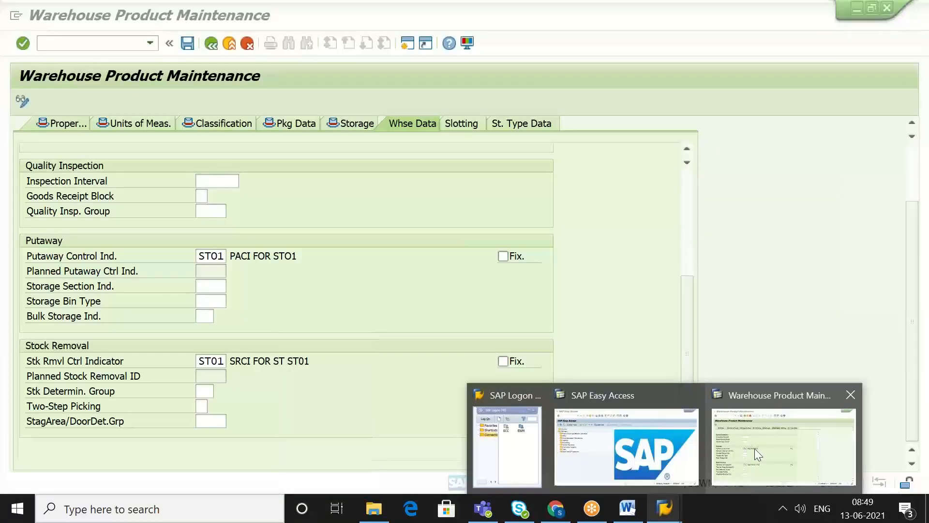
pyautogui.click(754, 448)
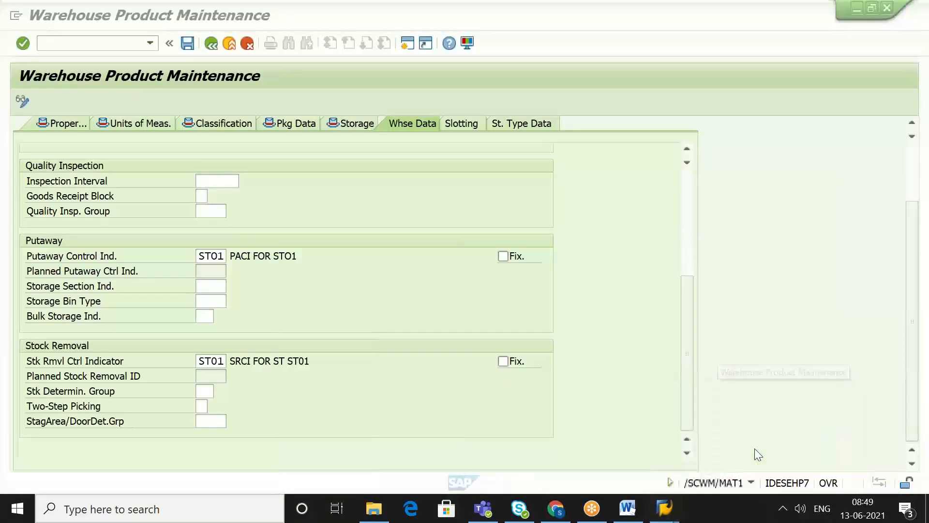
pyautogui.click(209, 45)
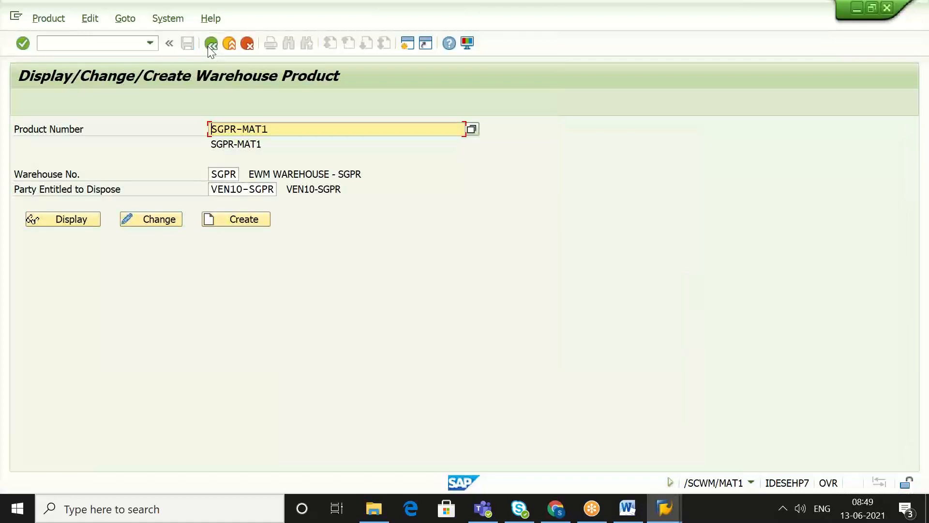
# Step: Start transaction SPRO with /NSPRO and display the SAP Reference IMG
pyautogui.click(113, 43)
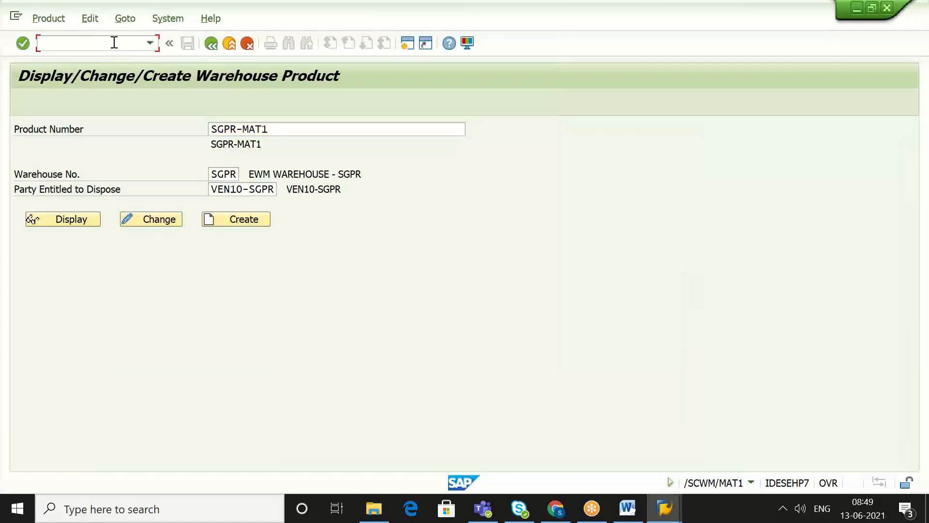
pyautogui.write('/NSPRO')
pyautogui.press('Return')
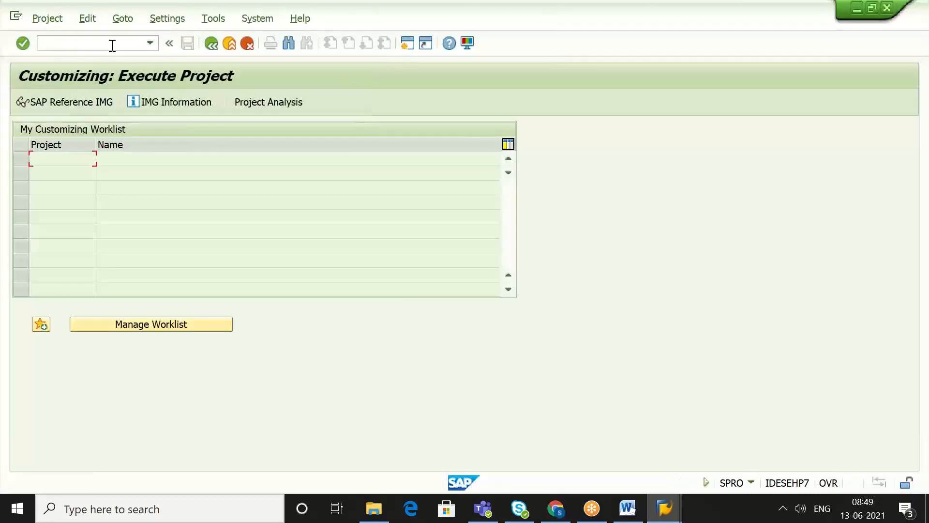
pyautogui.click(92, 103)
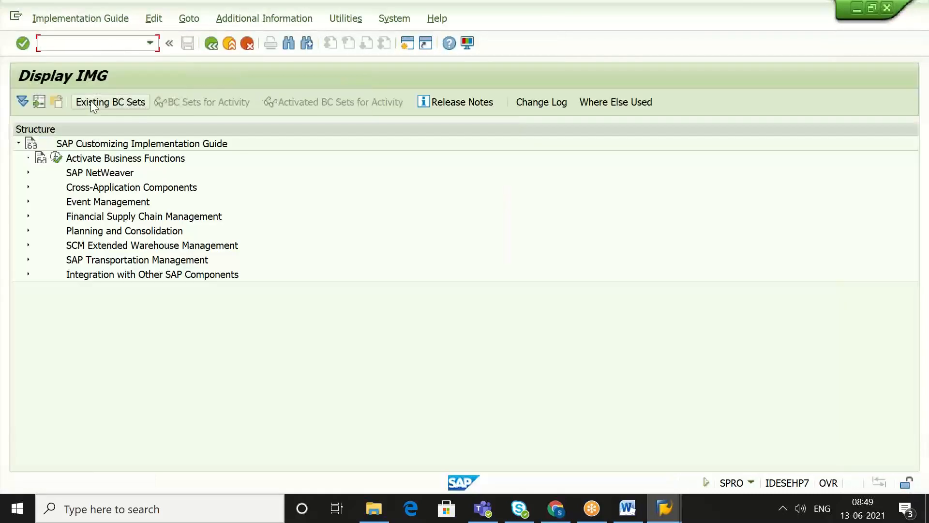
# Step: Expand the IMG through SCM Extended Warehouse Management, Extended Warehouse Management and Cross-Process Settings down to the Warehouse Task activities
pyautogui.click(100, 247)
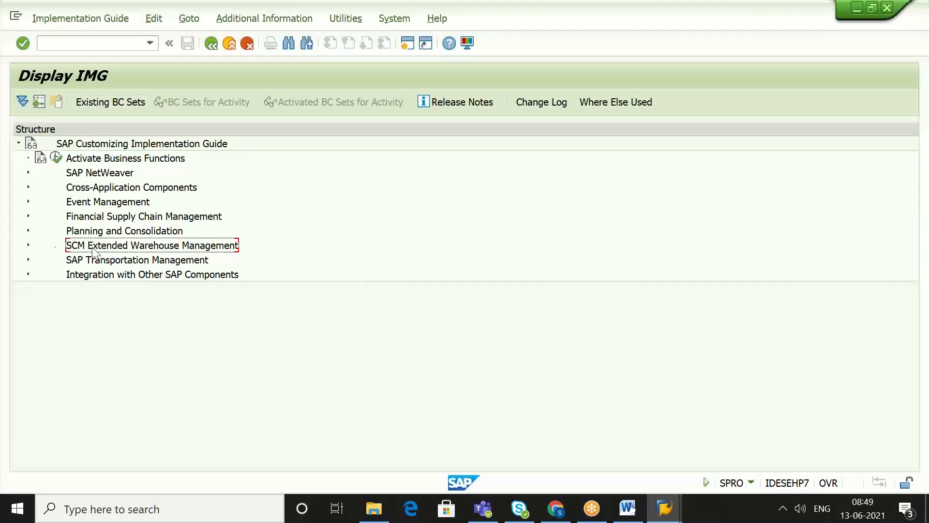
pyautogui.click(28, 246)
pyautogui.click(38, 260)
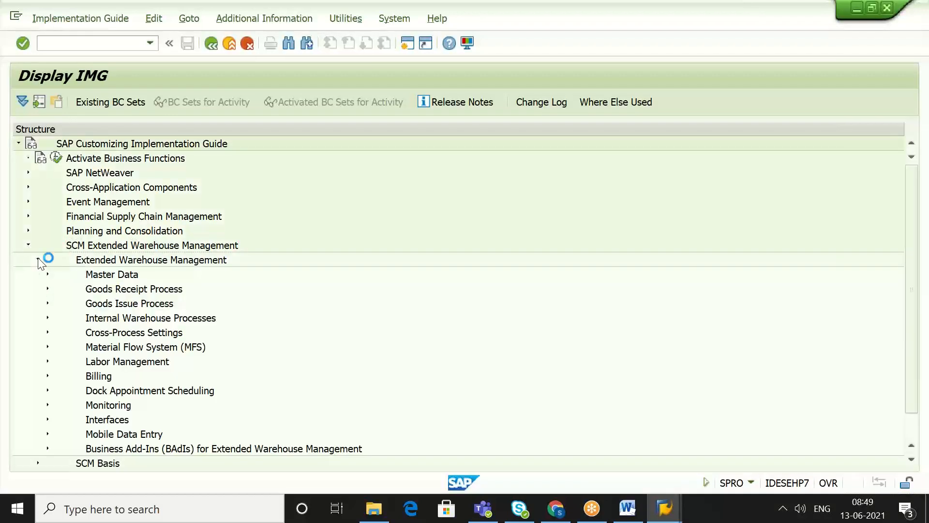
pyautogui.click(90, 336)
pyautogui.click(47, 332)
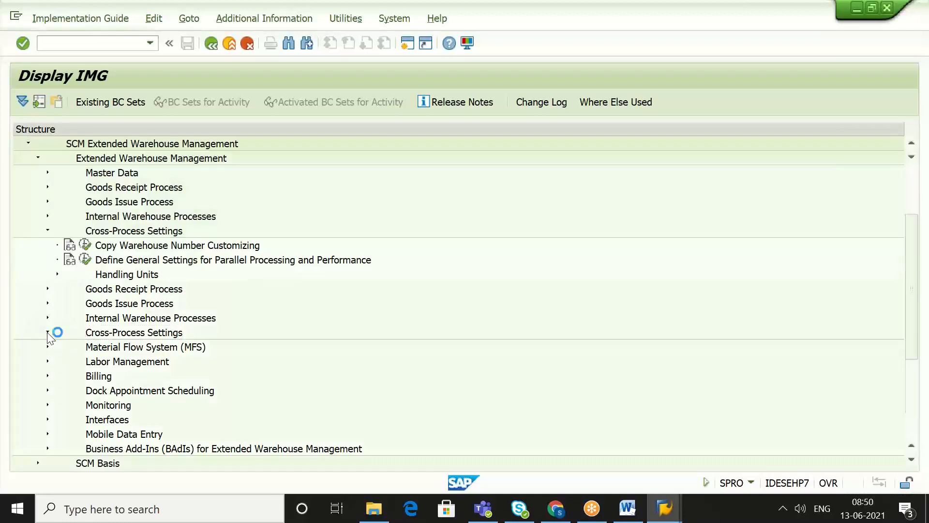
pyautogui.click(125, 307)
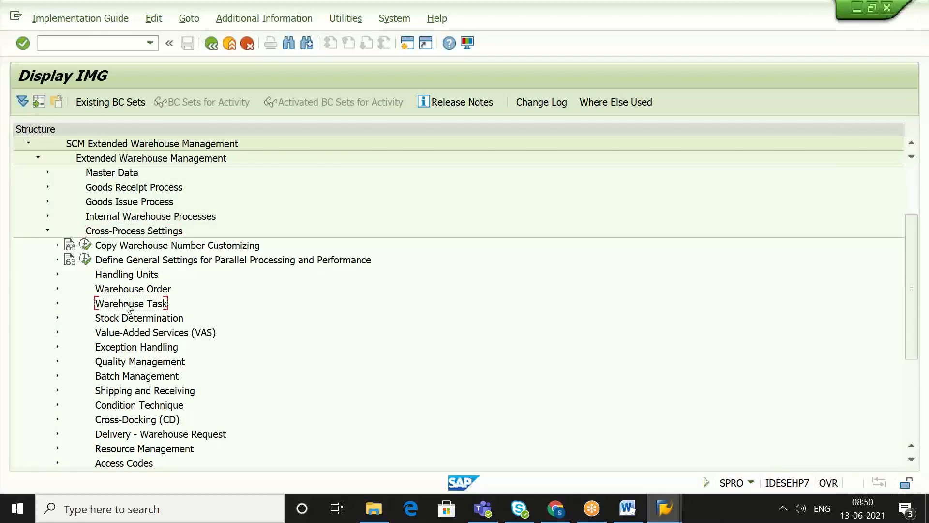
pyautogui.click(57, 303)
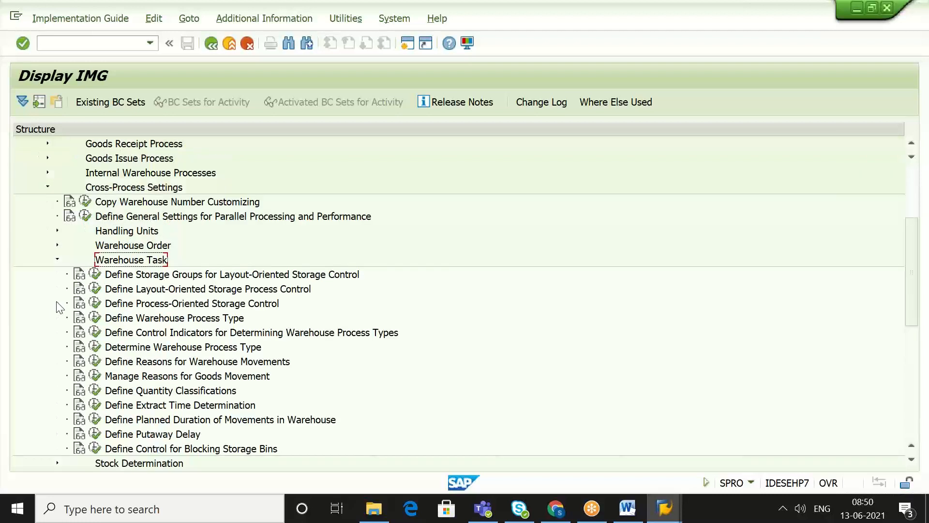
# Step: Copy the activity name Define Warehouse Process Type from the IMG into the Word document below the POSC line
pyautogui.click(121, 321)
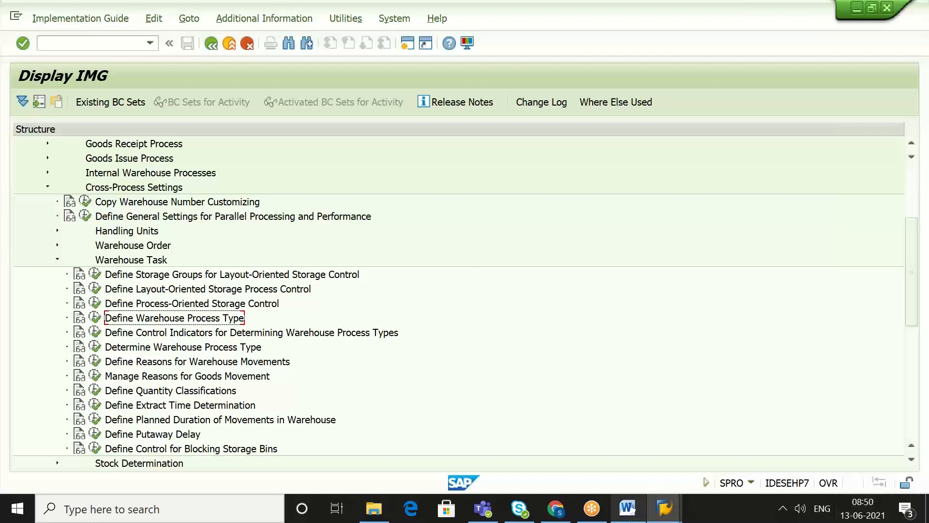
pyautogui.click(627, 516)
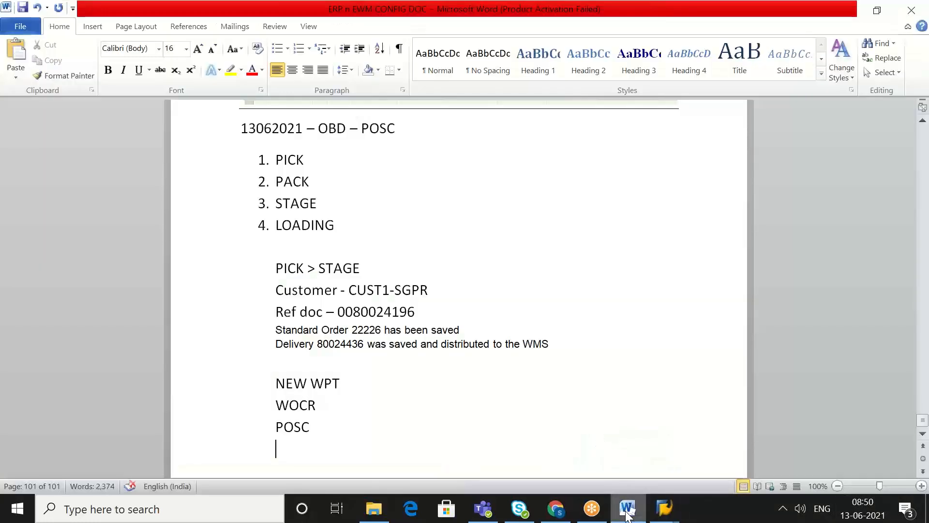
pyautogui.press('Return')
pyautogui.write('Define Warehouse Process Type')
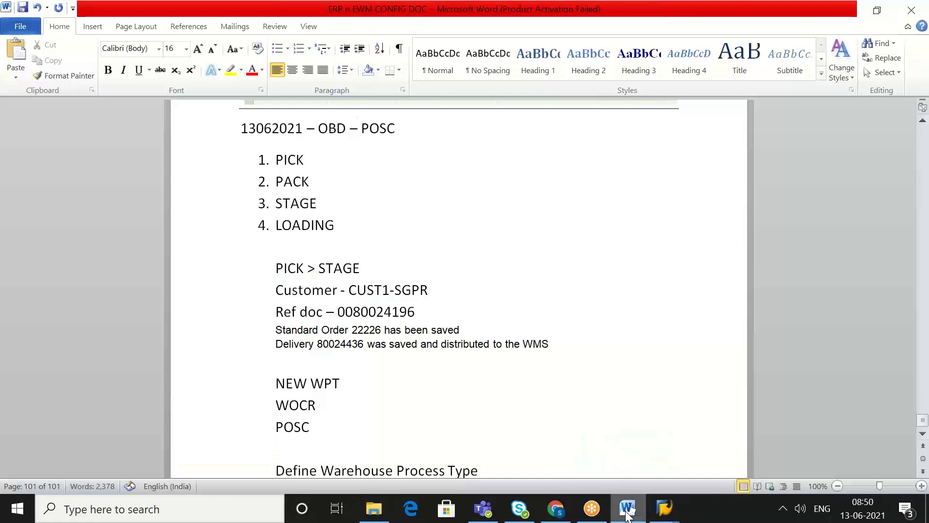
pyautogui.press('Return')
# Step: Capture the Display IMG structure down to Determine Warehouse Process Type with Snipping Tool, and paste it into the Word document
pyautogui.click(627, 516)
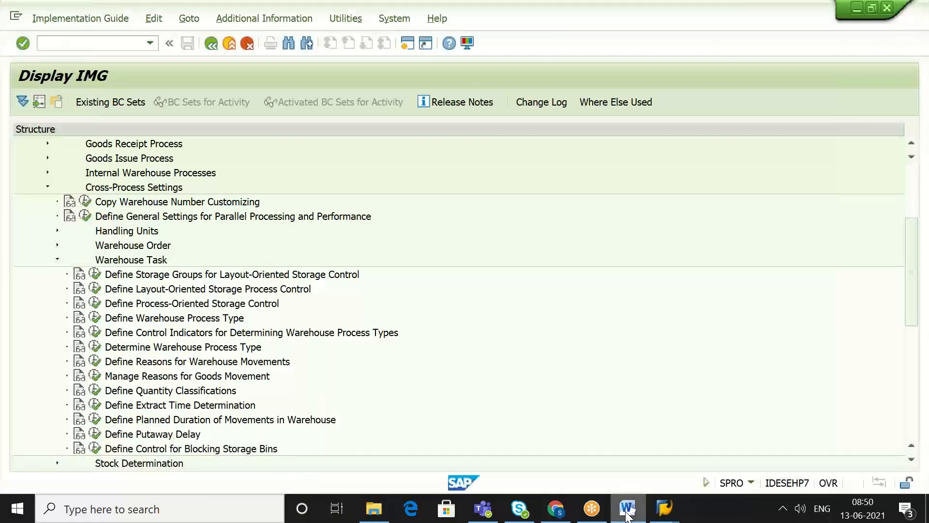
pyautogui.click(249, 510)
pyautogui.write('S')
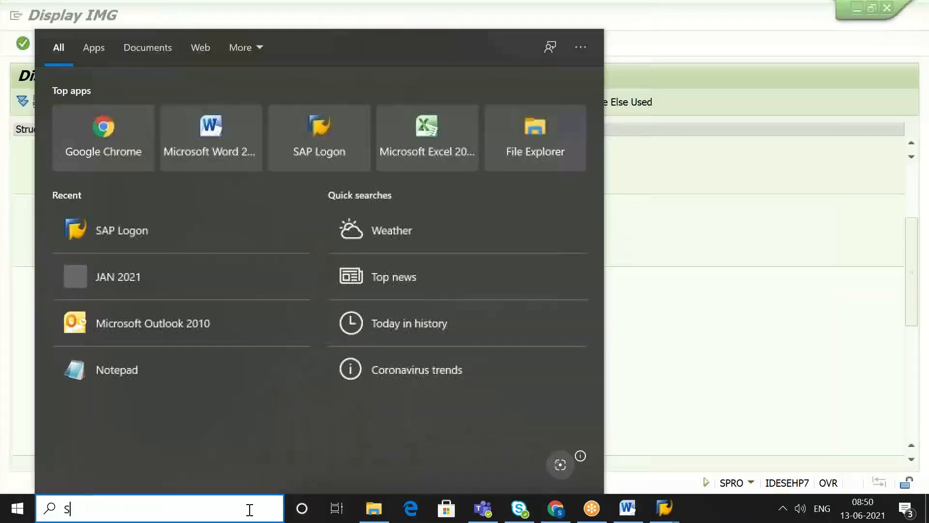
pyautogui.press('Escape')
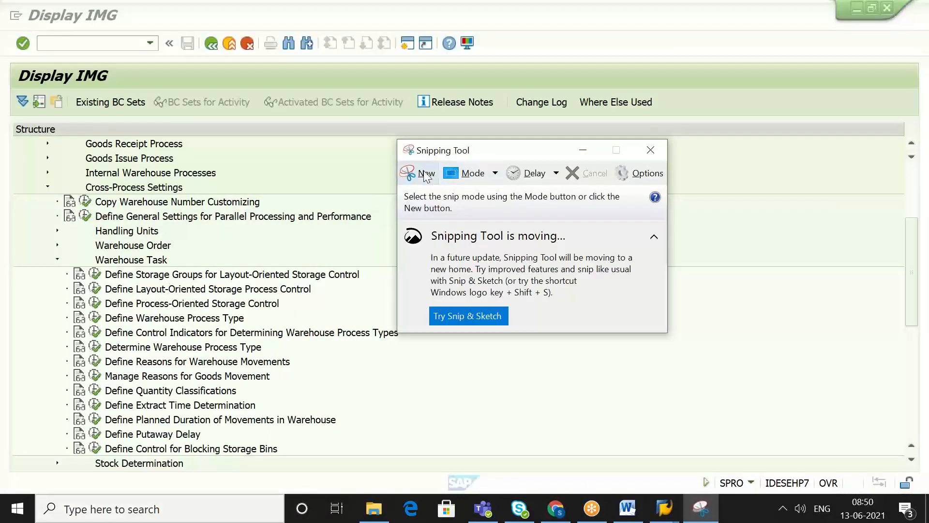
pyautogui.click(426, 175)
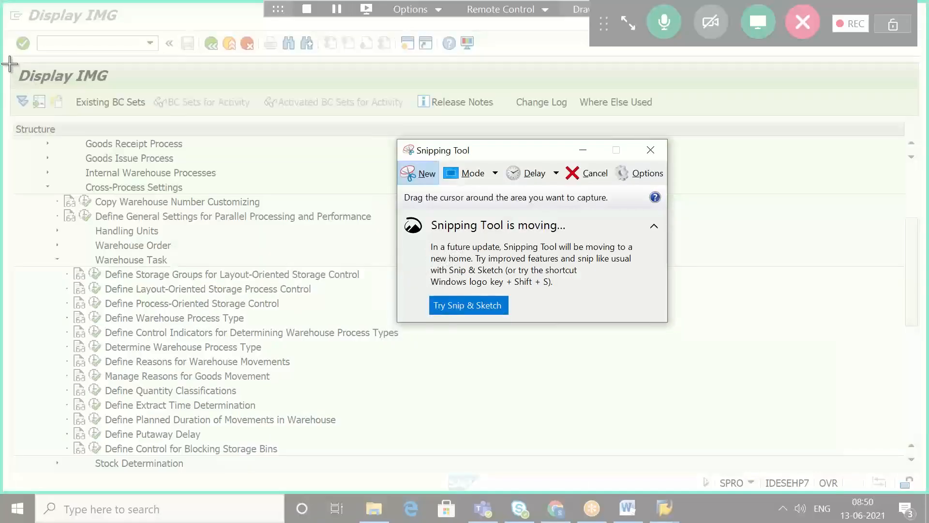
pyautogui.moveTo(8, 65); pyautogui.dragTo(415, 357)
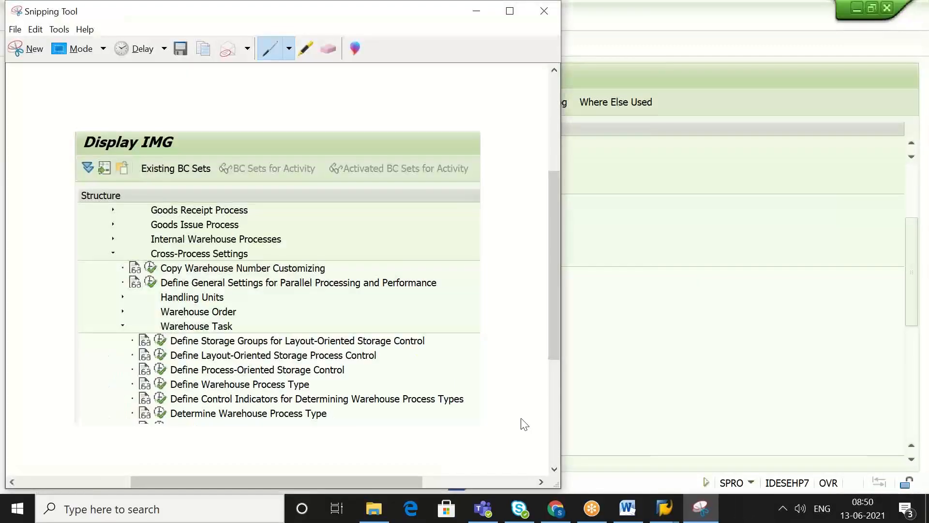
pyautogui.click(635, 514)
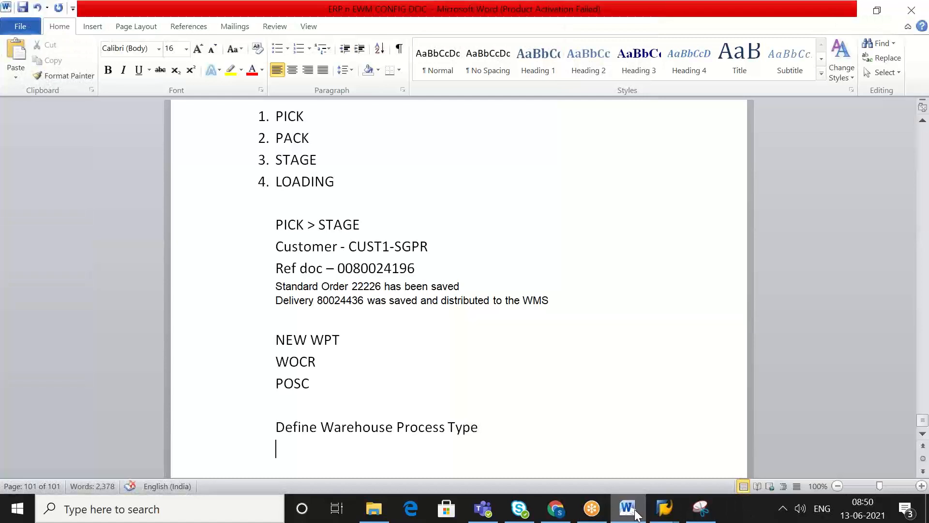
pyautogui.hotkey('ctrl', 'v')
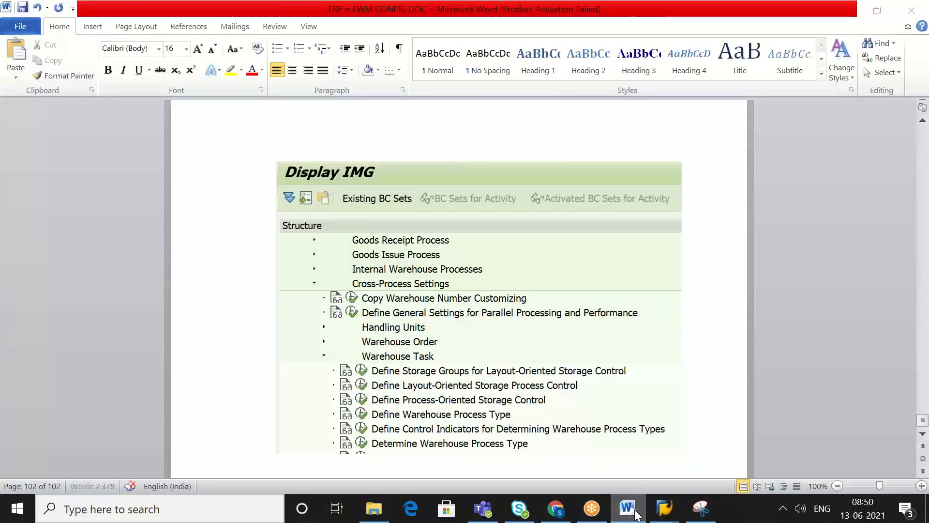
# Step: Switch back to SAP Display IMG and execute the Define Warehouse Process Type activity
pyautogui.click(635, 514)
pyautogui.click(652, 415)
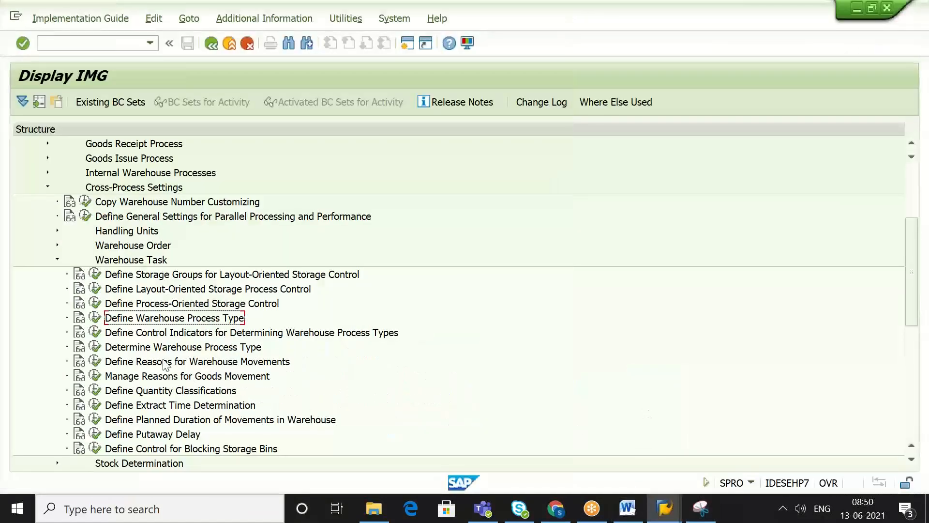
pyautogui.click(95, 318)
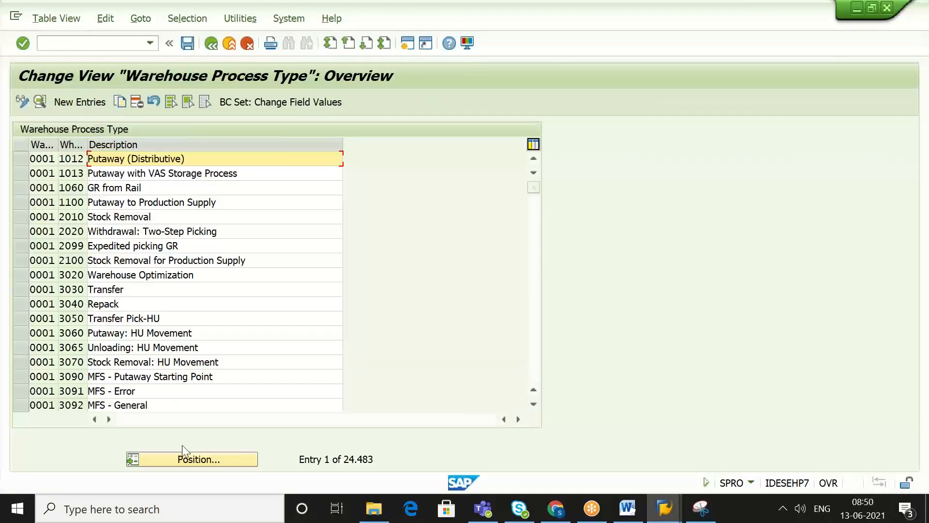
# Step: Position the warehouse process type list at the entries of warehouse number SGPR
pyautogui.click(185, 458)
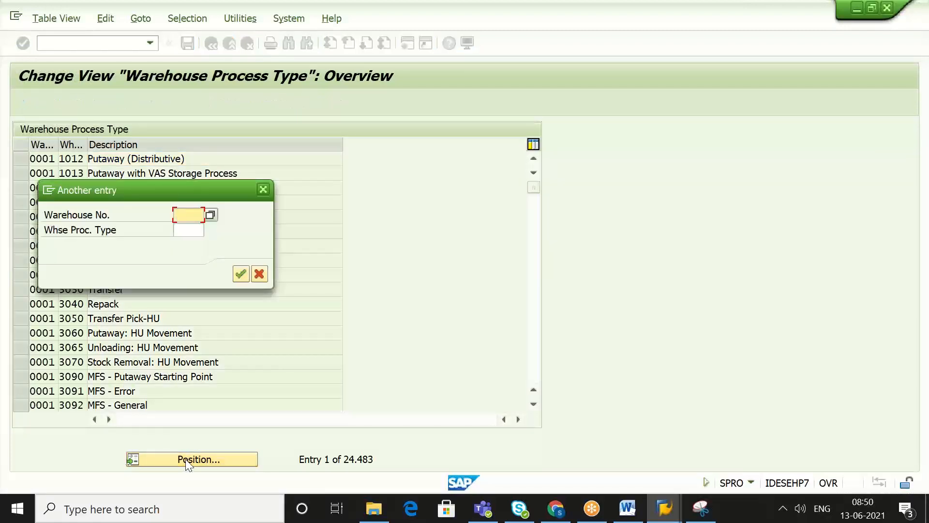
pyautogui.press('BackSpace')
pyautogui.press('Down')
pyautogui.press('Return')
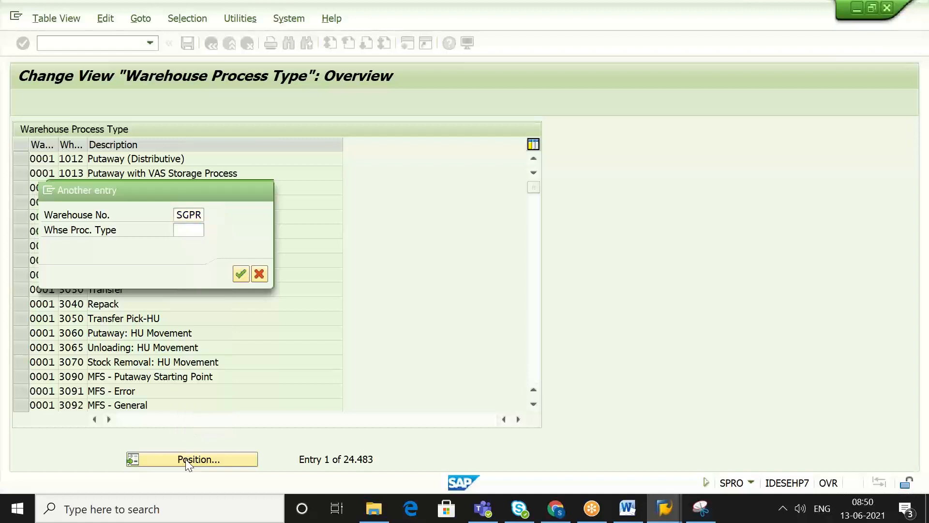
pyautogui.press('Return')
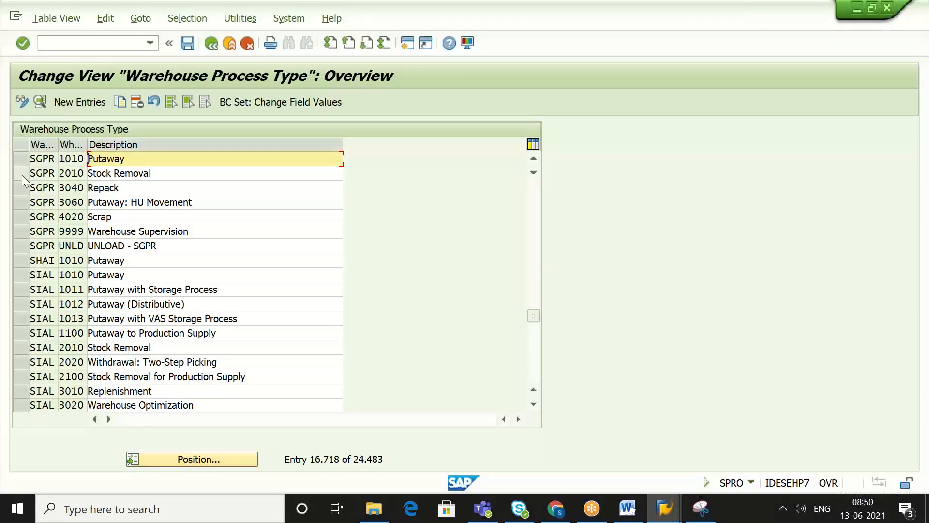
# Step: Copy SGPR process type 2010 Stock Removal as new process type Z210 with the description "Stock Removal - POSC"
pyautogui.click(21, 172)
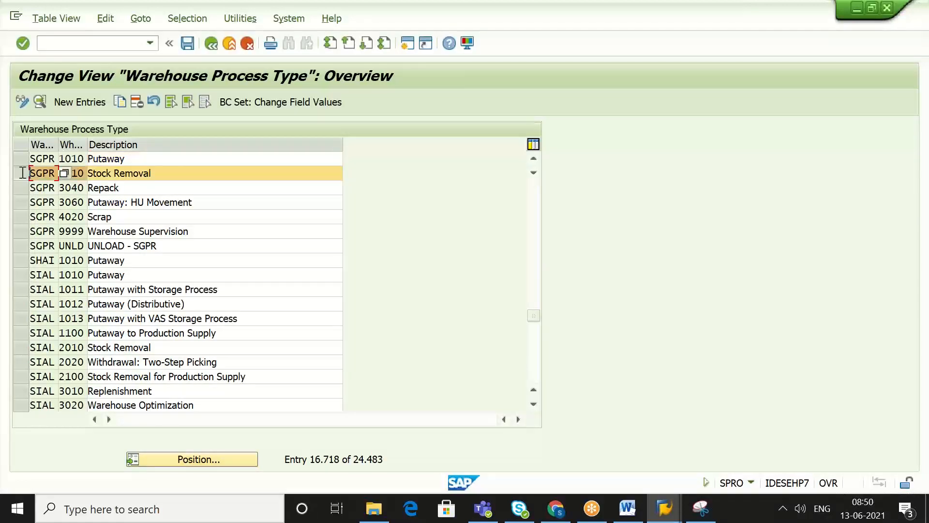
pyautogui.click(121, 102)
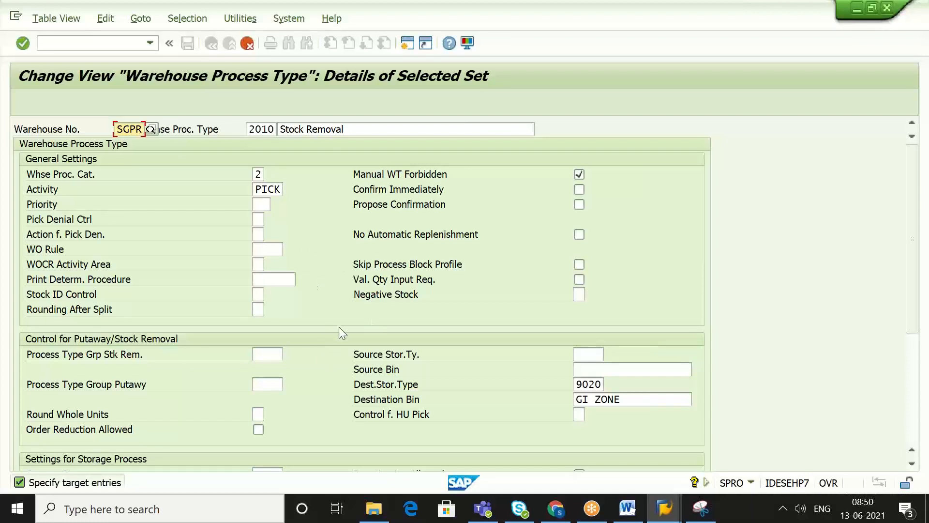
pyautogui.click(260, 128)
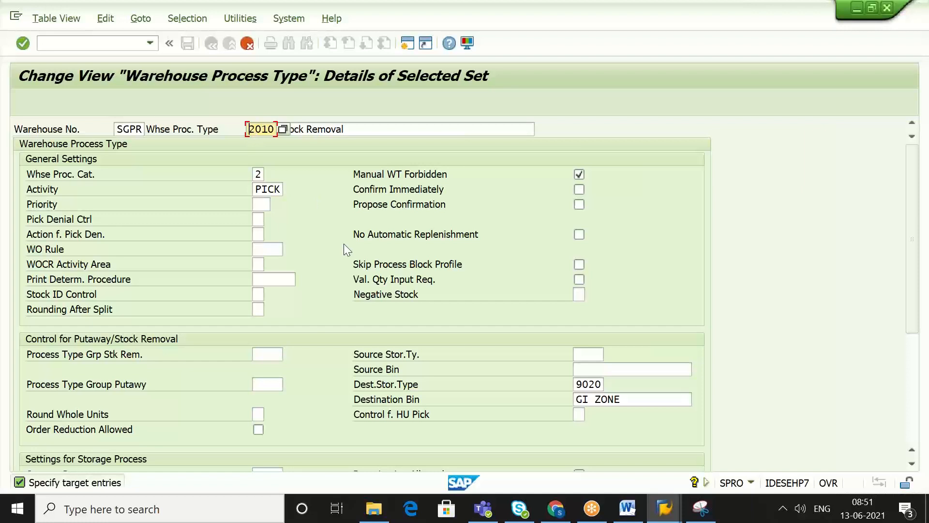
pyautogui.press('Delete')
pyautogui.press('Delete')
pyautogui.press('Delete')
pyautogui.press('Delete')
pyautogui.write('Z210')
pyautogui.click(353, 127)
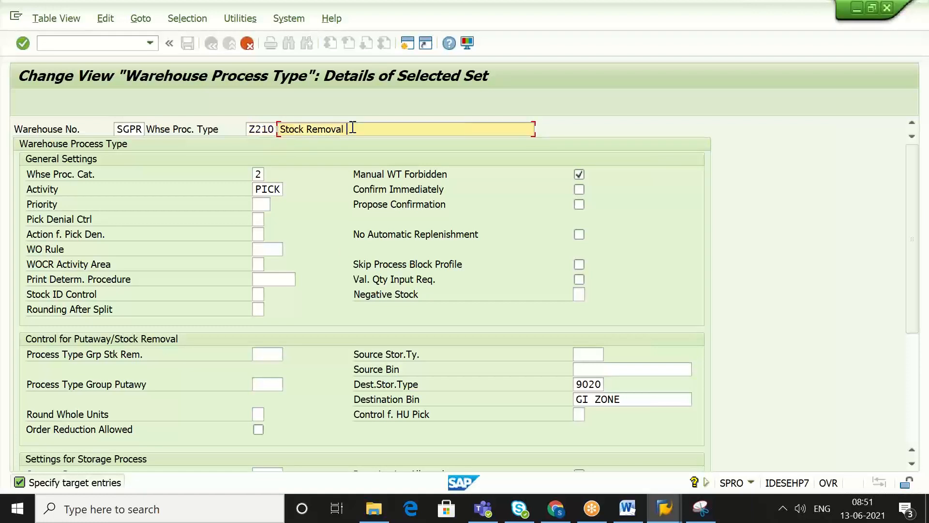
pyautogui.write('- POSC')
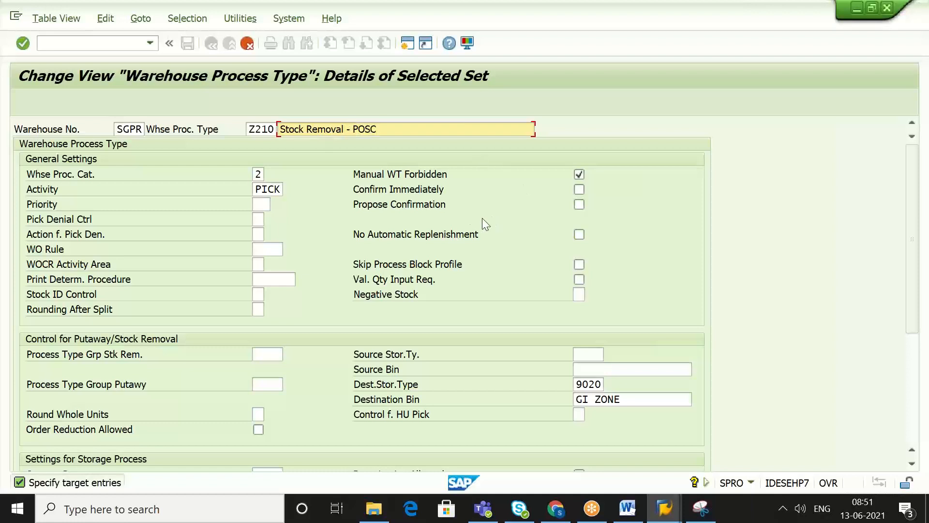
pyautogui.press('Return')
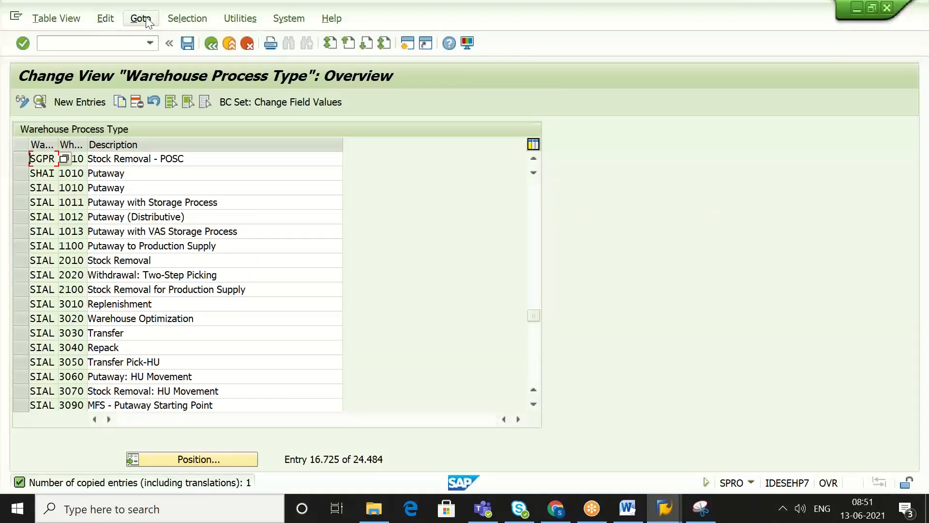
# Step: Save the new process type and assign the change to the own customizing request described as SGPR
pyautogui.click(188, 44)
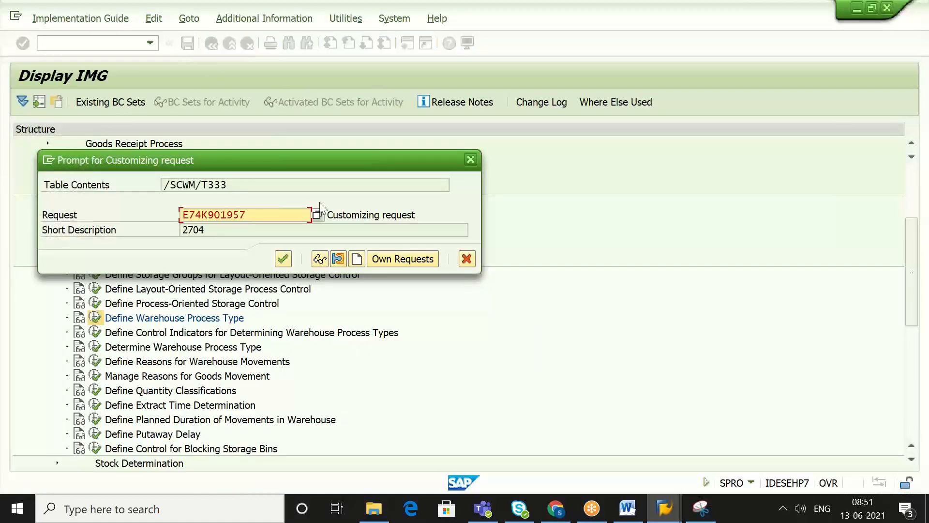
pyautogui.click(399, 260)
pyautogui.click(399, 259)
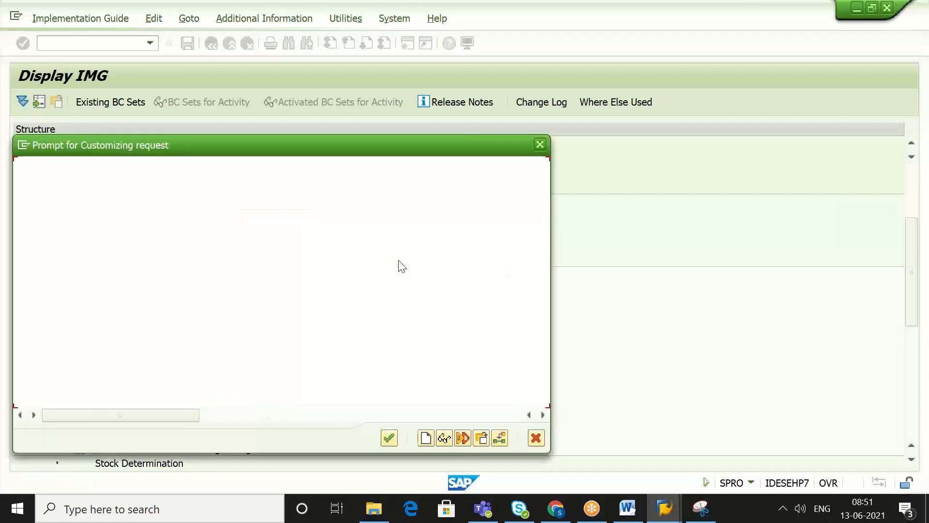
pyautogui.doubleClick(330, 294)
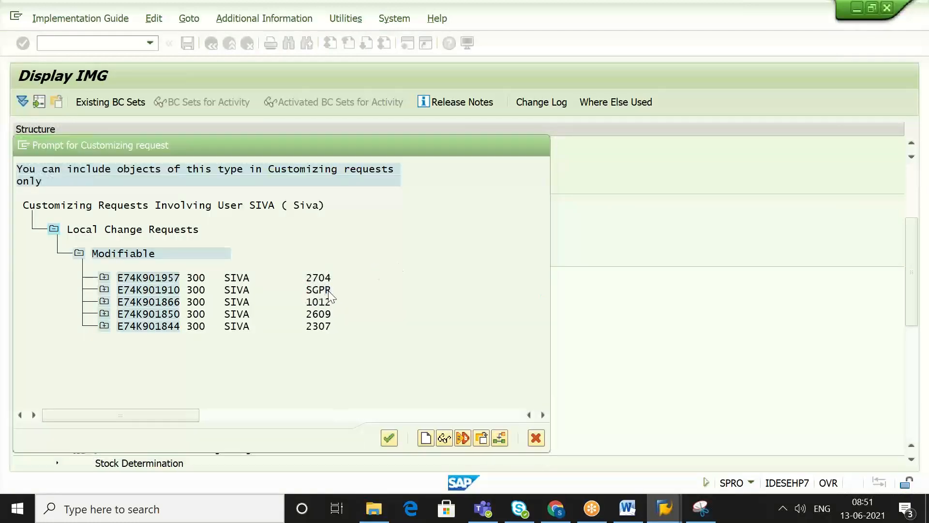
pyautogui.press('Return')
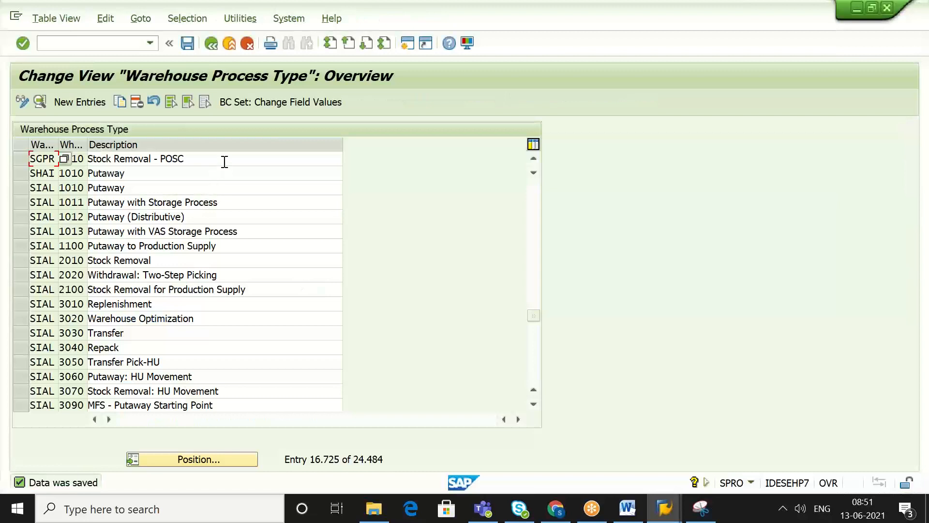
# Step: Open the Z210 details, capture them from the view title down to Order Reduction Allowed with Snipping Tool, and paste the snip into the Word document
pyautogui.doubleClick(225, 161)
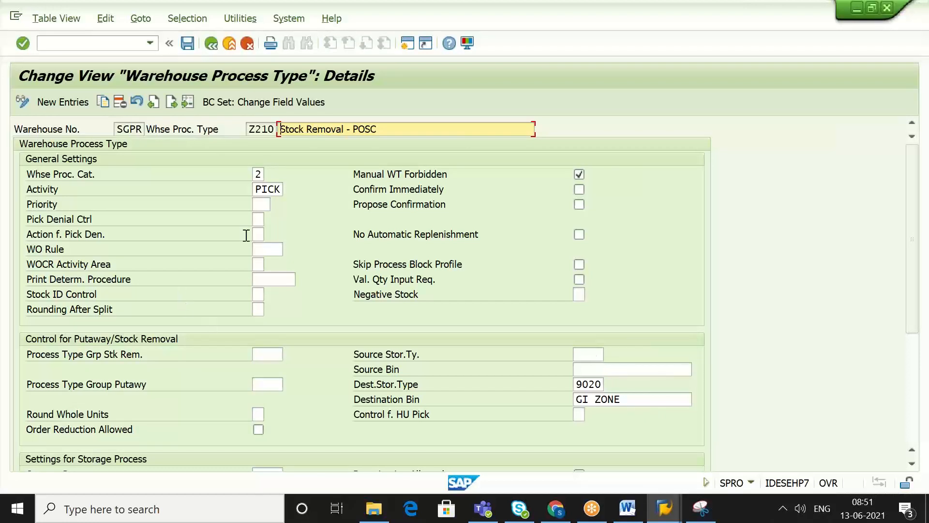
pyautogui.click(270, 248)
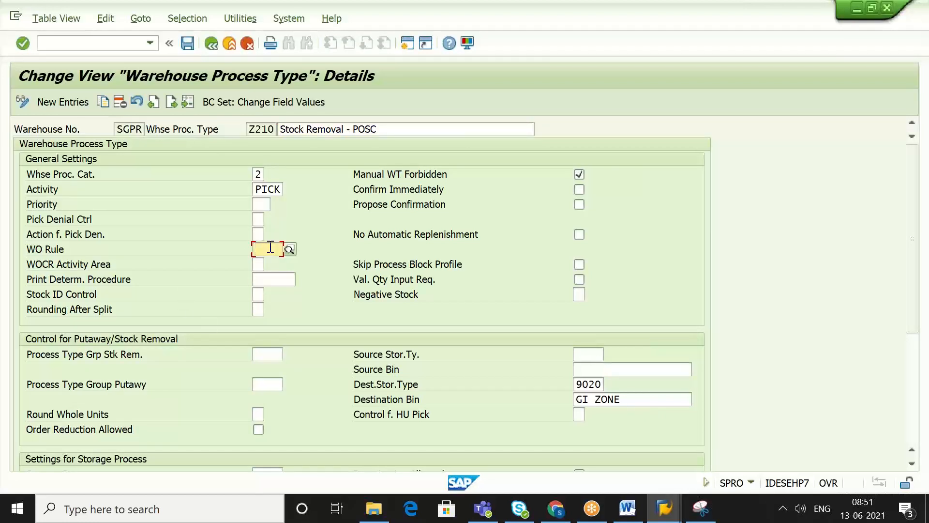
pyautogui.click(700, 508)
pyautogui.click(21, 48)
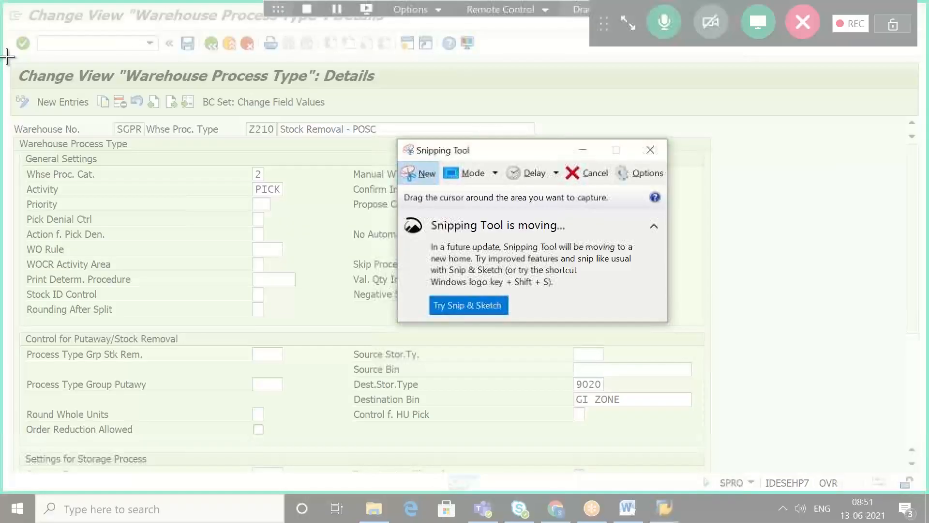
pyautogui.moveTo(7, 59); pyautogui.dragTo(706, 445)
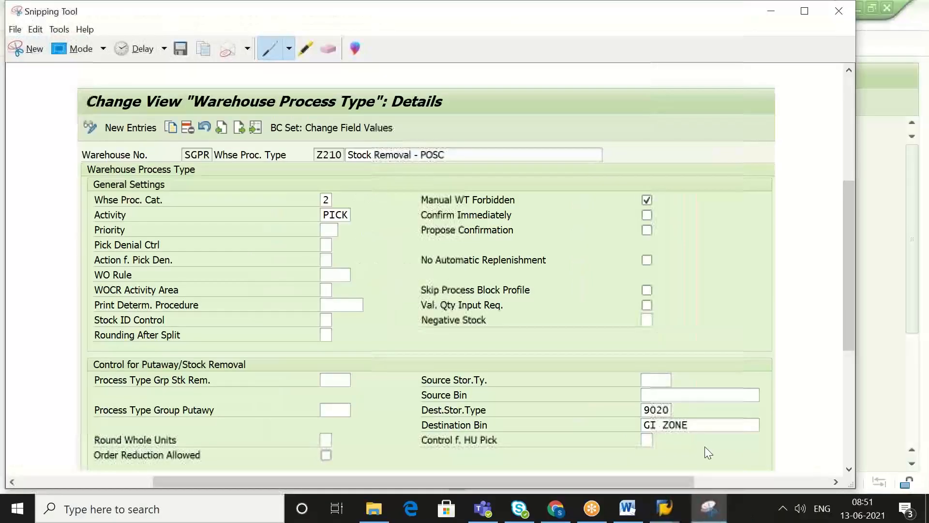
pyautogui.click(627, 508)
pyautogui.hotkey('ctrl', 'v')
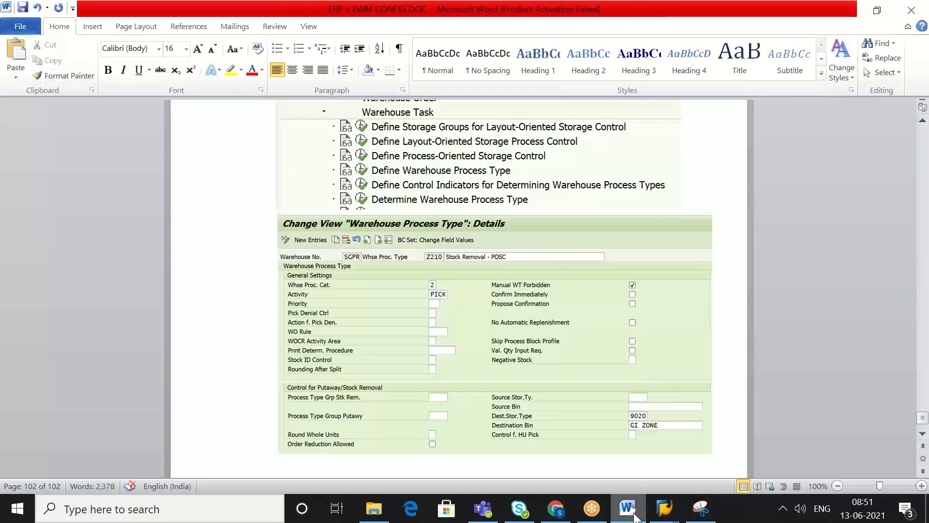
# Step: Write the note "WOCR NEEDS TO BE MAINTAINED ON WPT" below the pasted screenshot in the Word document
pyautogui.click(634, 516)
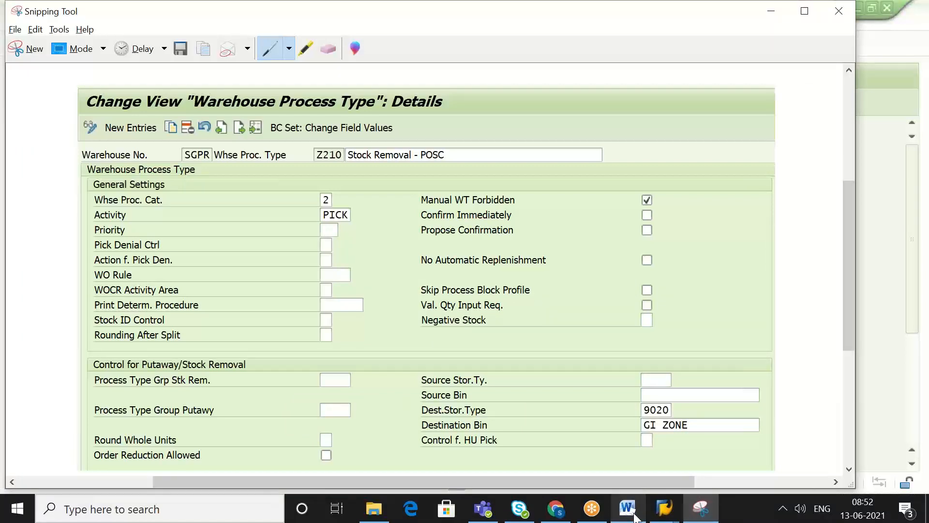
pyautogui.hotkey('alt', 'Tab')
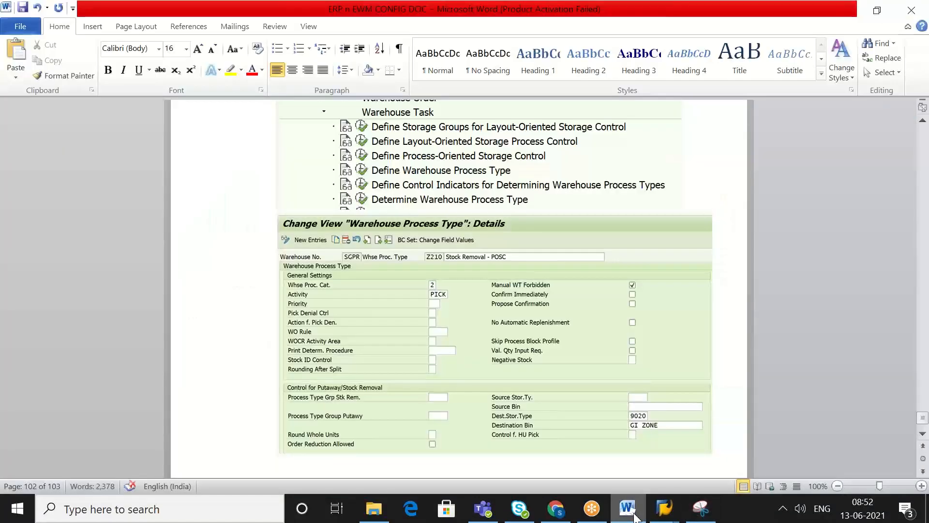
pyautogui.write('WOCR')
pyautogui.click(634, 517)
pyautogui.click(634, 517)
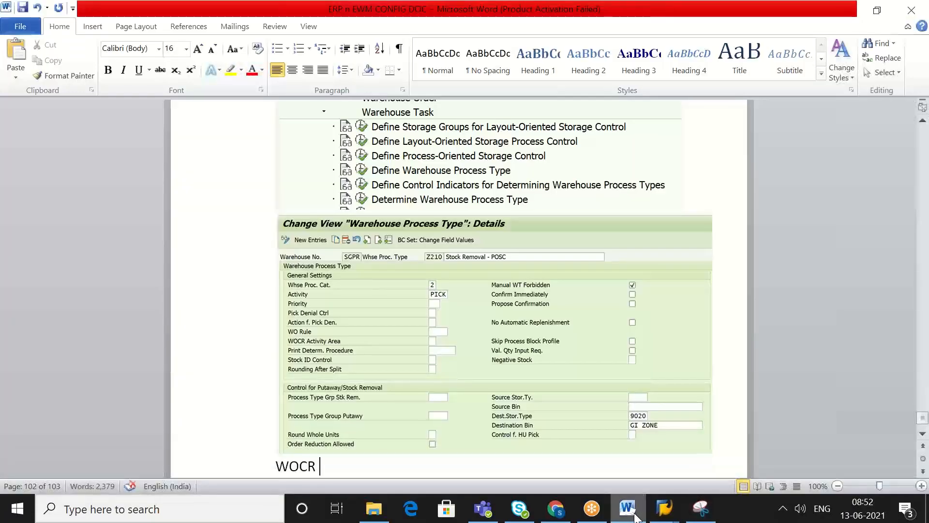
pyautogui.write('NEES')
pyautogui.press('BackSpace')
pyautogui.write('DS ')
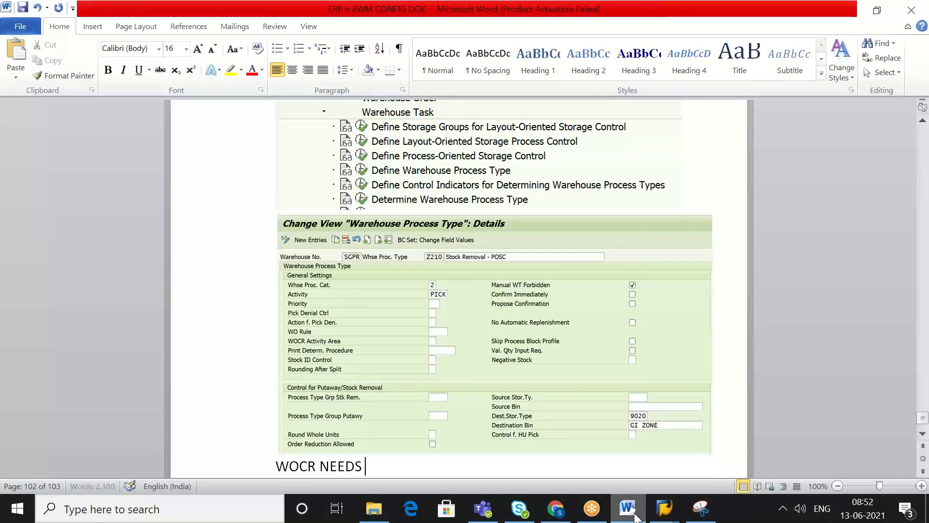
pyautogui.write('TO BE MAIN')
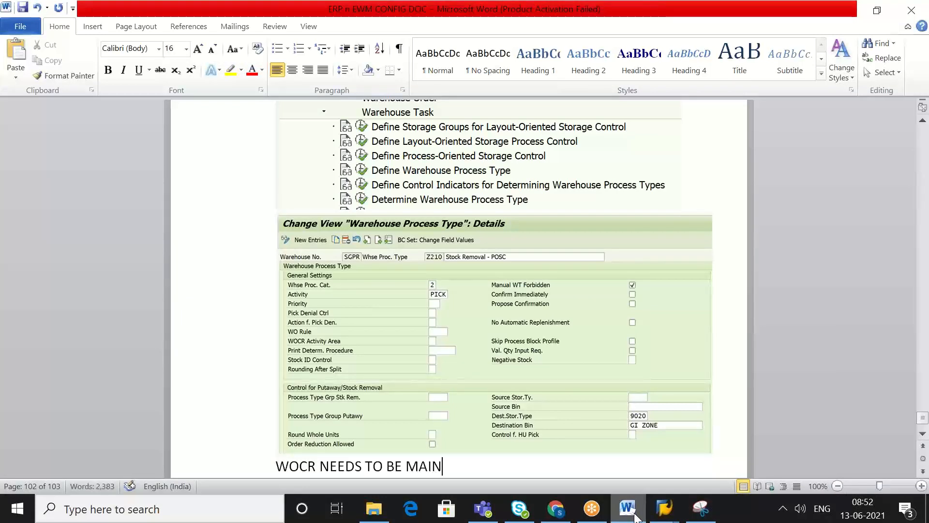
pyautogui.write('TAINED')
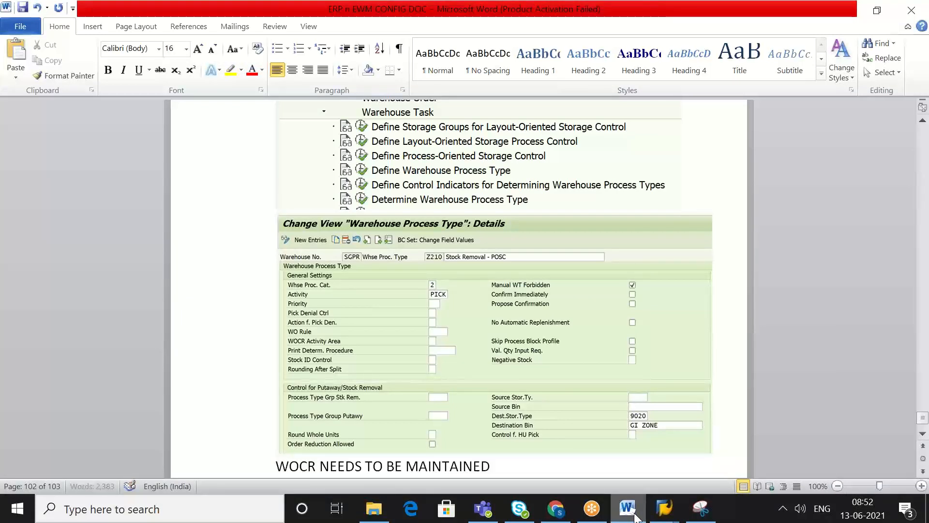
pyautogui.write(' ON WPT')
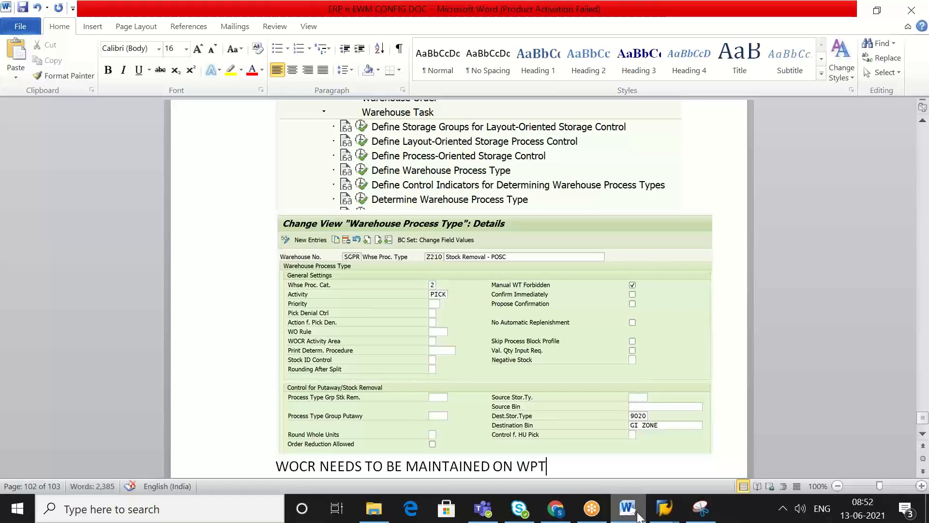
# Step: Highlight the line "WOCR NEEDS TO BE MAINTAINED ON WPT" in red
pyautogui.scroll(-1, 573, 464)
pyautogui.moveTo(556, 442); pyautogui.dragTo(274, 442)
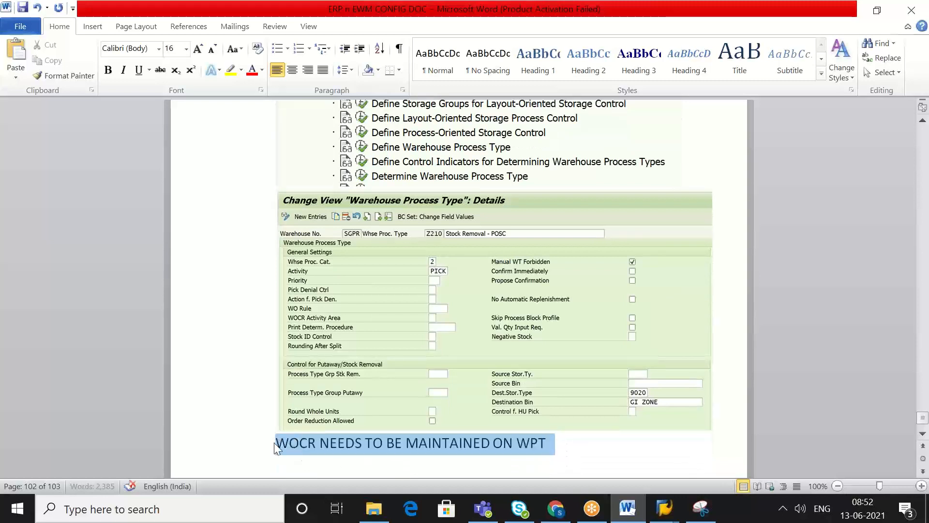
pyautogui.click(241, 70)
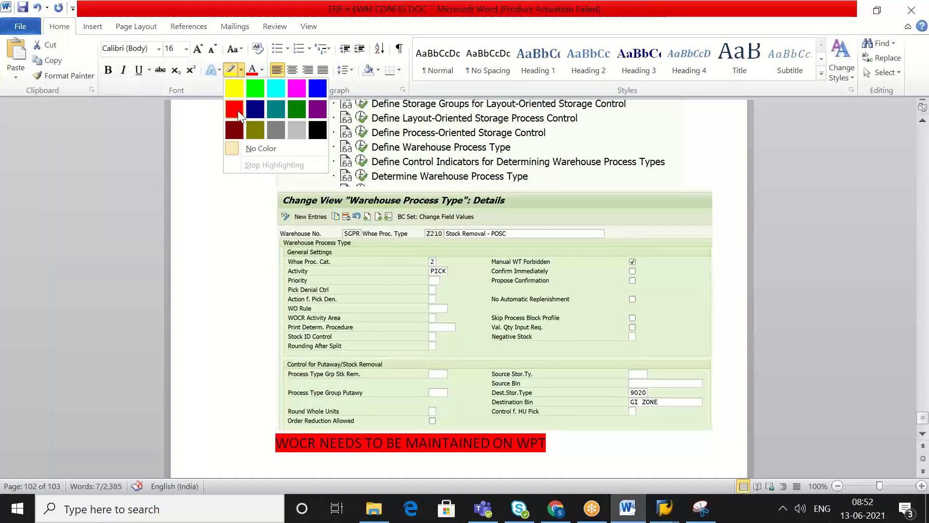
pyautogui.click(237, 111)
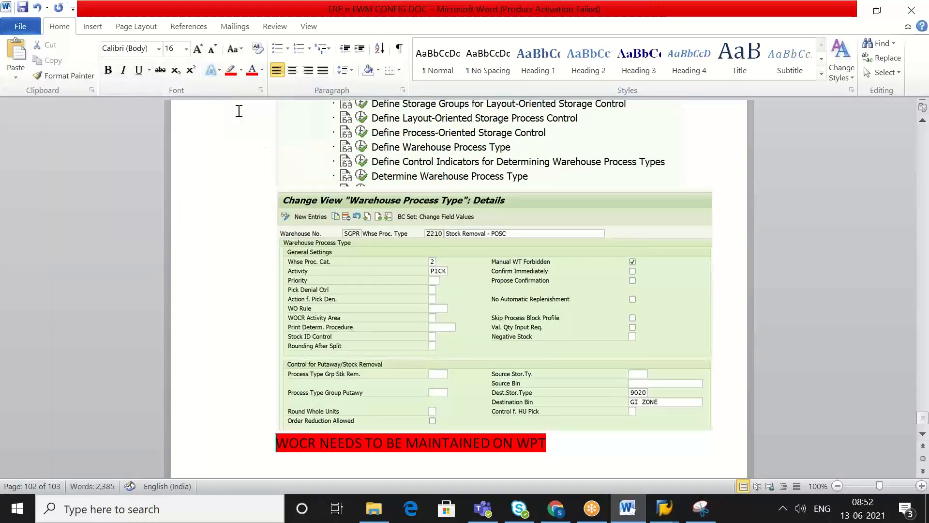
# Step: Switch back to SAP and leave the warehouse process type details and overview to return to the Display IMG structure
pyautogui.click(628, 508)
pyautogui.click(885, 363)
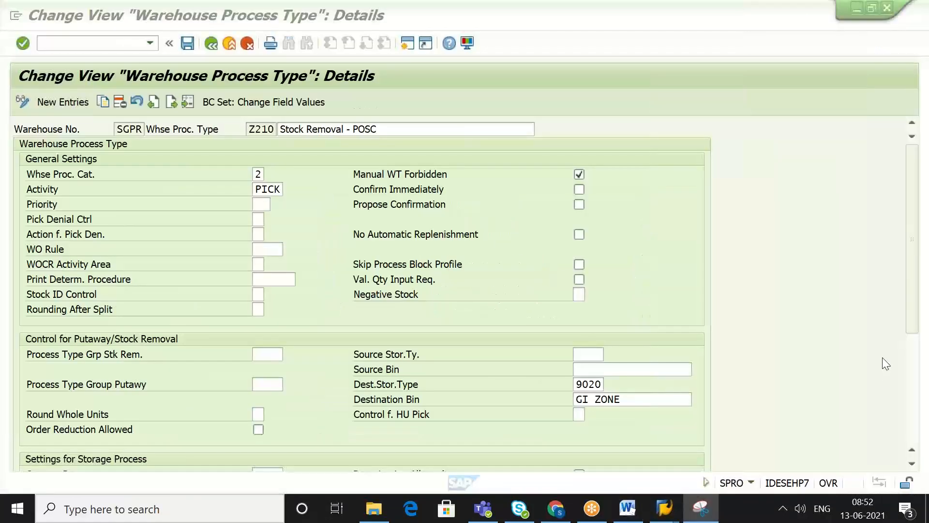
pyautogui.click(187, 45)
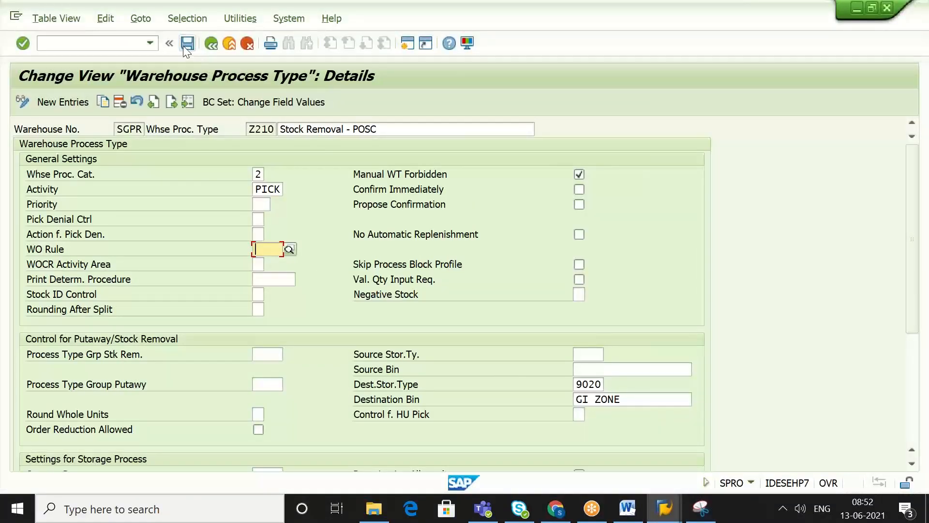
pyautogui.click(210, 44)
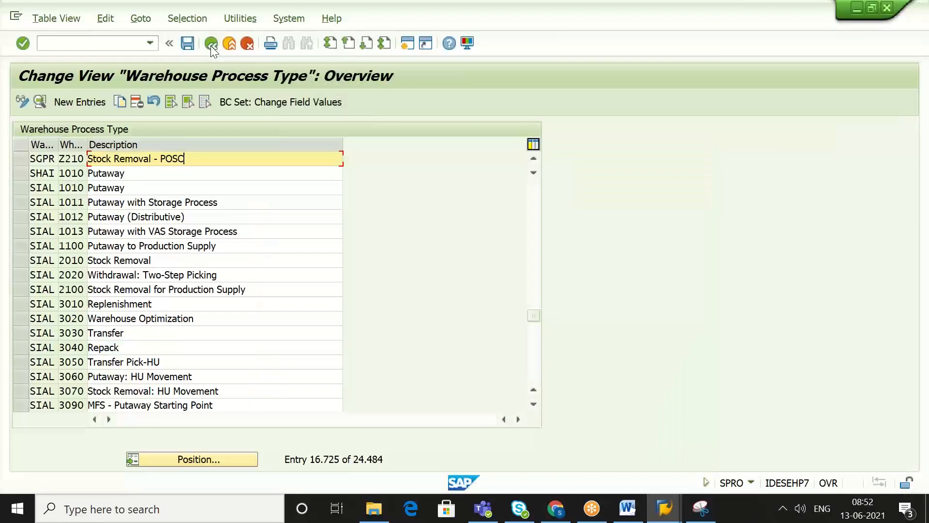
pyautogui.click(211, 44)
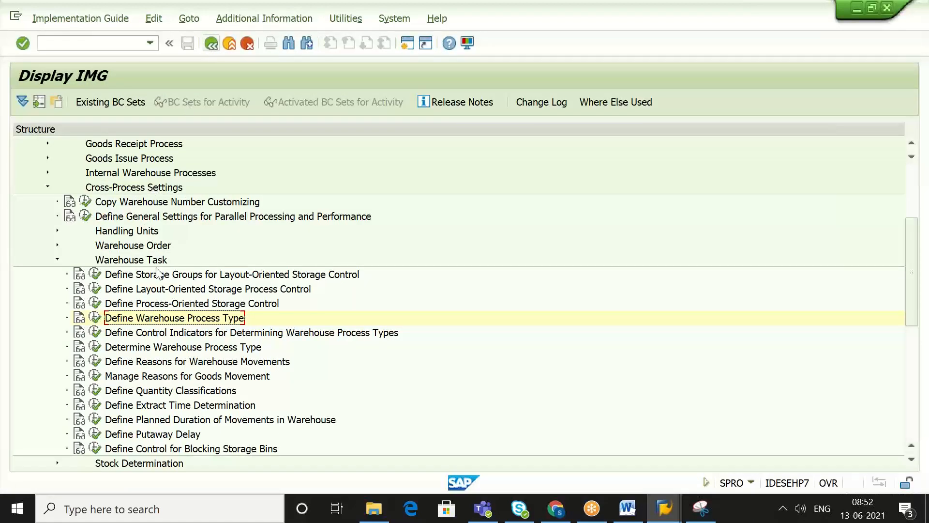
# Step: Copy the activity name Determine Warehouse Process Type from the IMG into the Word document below the red note
pyautogui.click(166, 348)
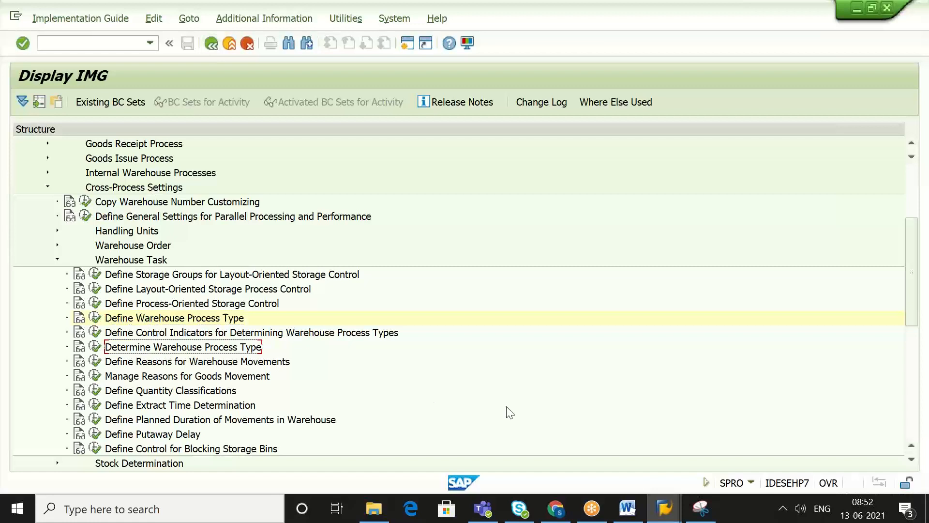
pyautogui.click(627, 508)
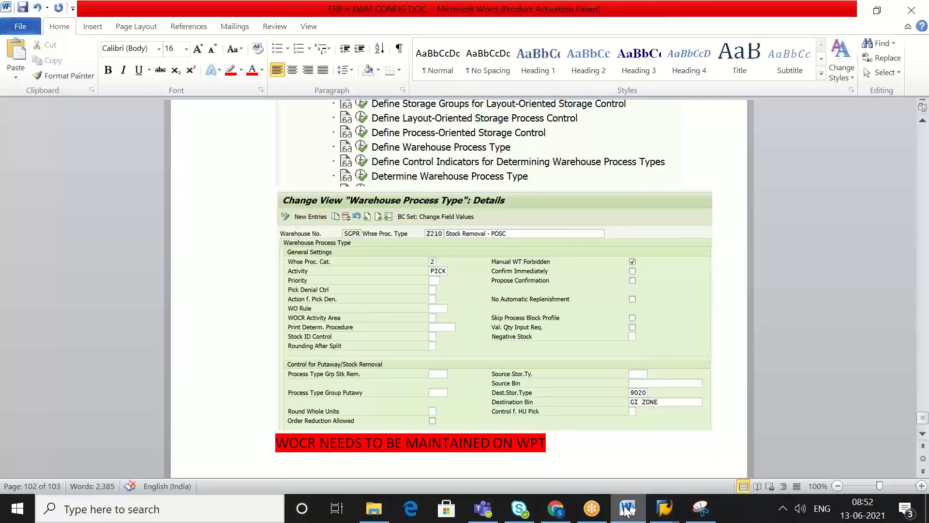
pyautogui.write('Determine Warehouse Process Type')
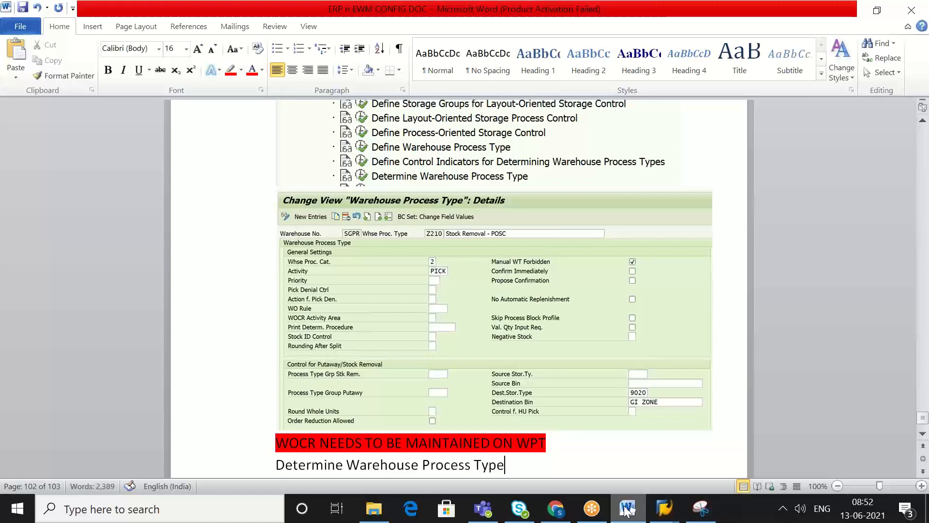
# Step: Add the line "SAME NAVIGATION" below the Determine Warehouse Process Type heading in the Word document
pyautogui.press('Return')
pyautogui.click(626, 508)
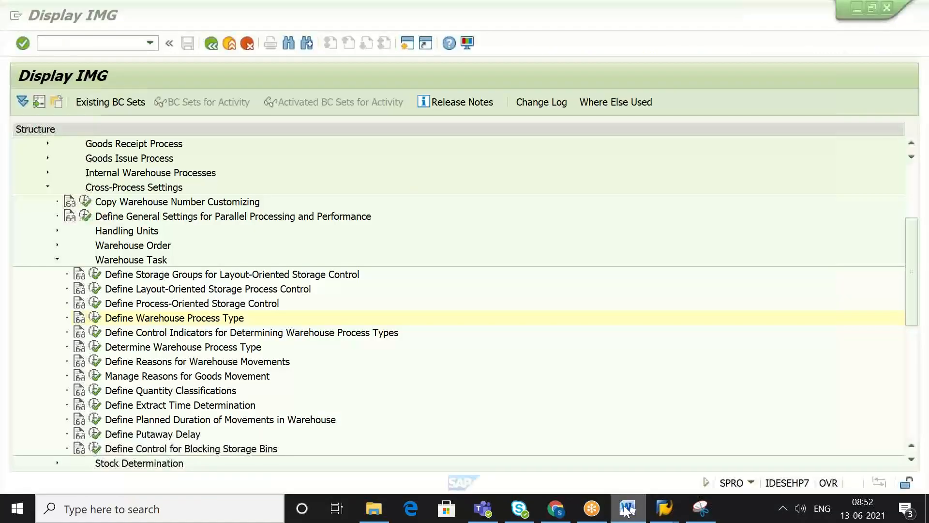
pyautogui.click(627, 508)
pyautogui.write('SA')
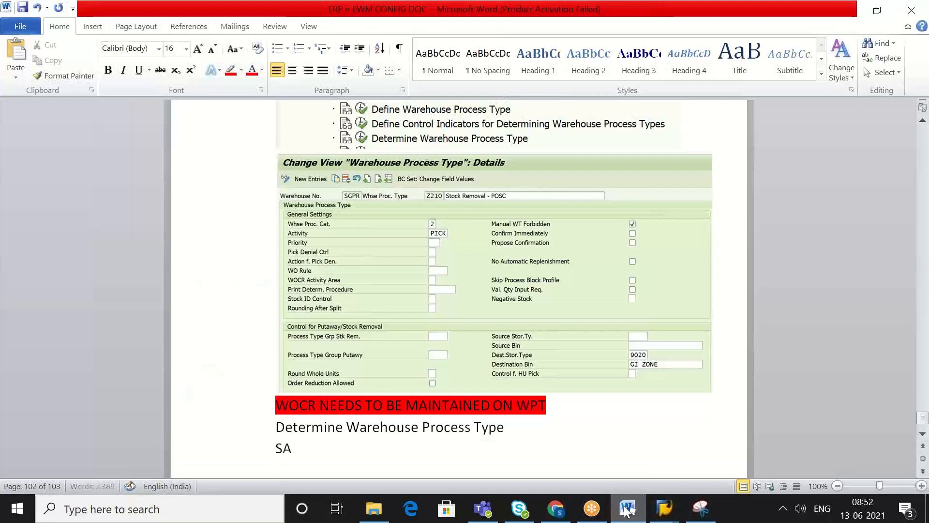
pyautogui.write('ME NAVI')
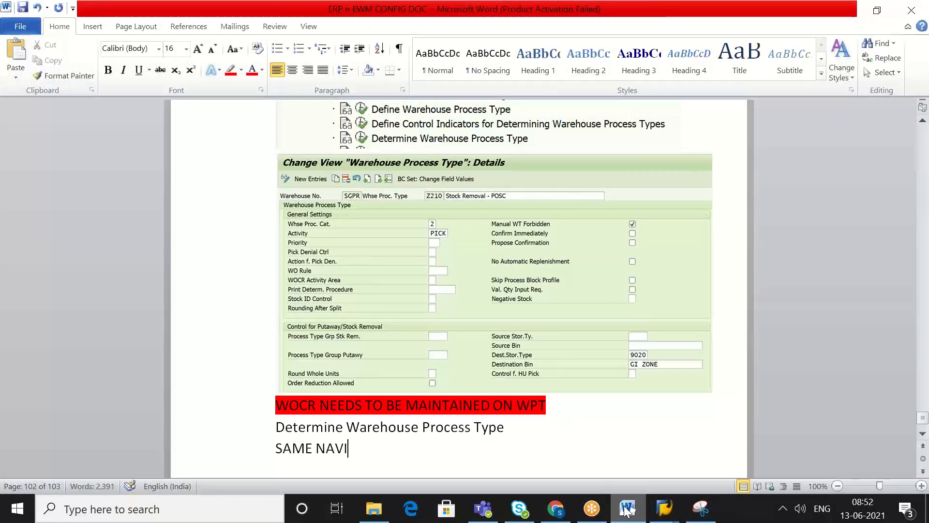
pyautogui.write('GATION')
pyautogui.press('Return')
# Step: Switch to SAP, open Determine Warehouse Process Type, delete the blank first entry and save the table
pyautogui.click(627, 508)
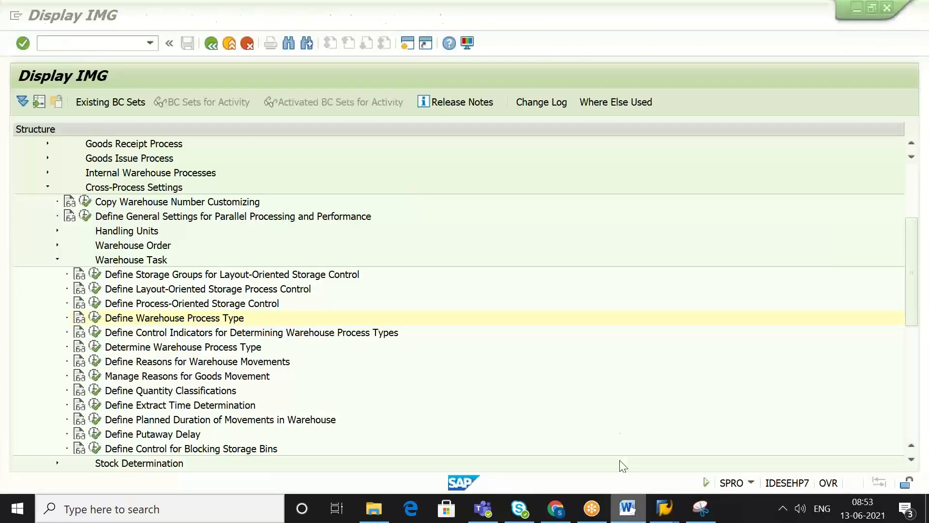
pyautogui.click(95, 347)
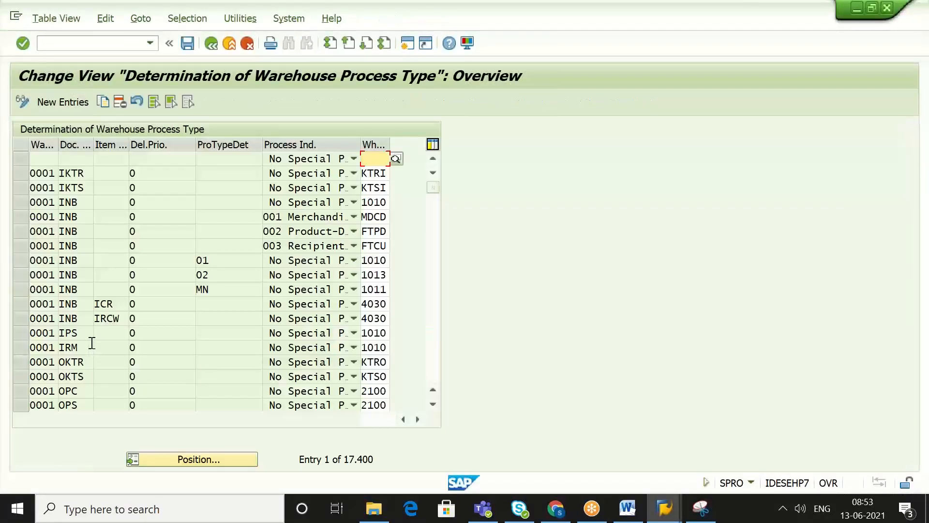
pyautogui.click(17, 161)
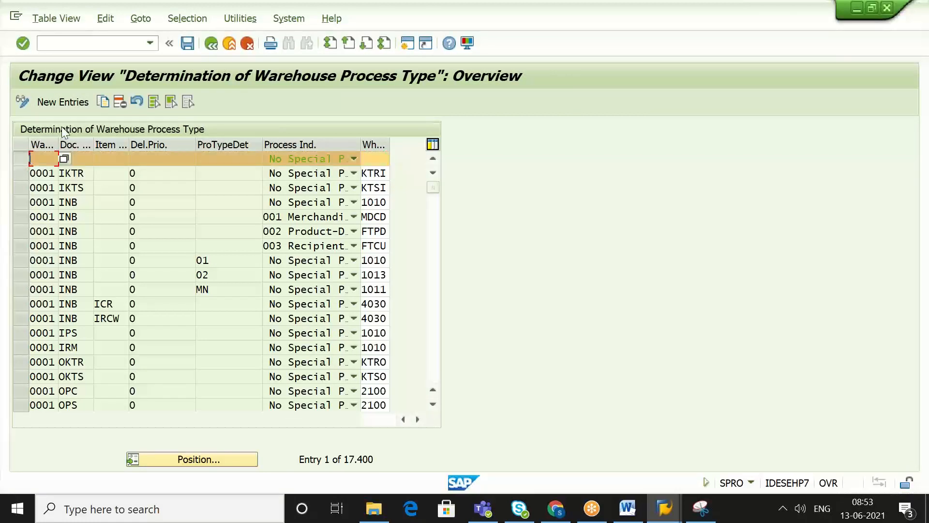
pyautogui.click(124, 99)
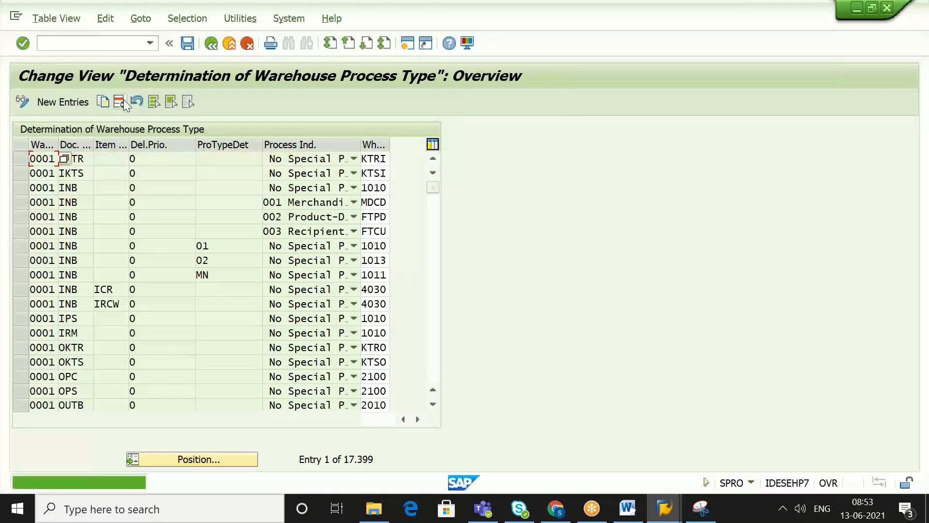
pyautogui.click(187, 43)
pyautogui.press('Return')
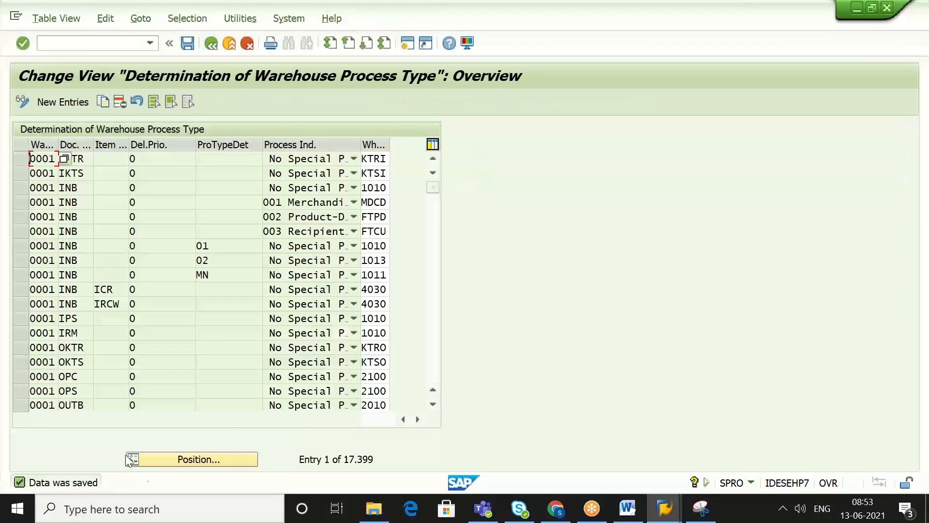
# Step: Position the list at warehouse SGPR and start copying its INB entry with process type determination indicator UN
pyautogui.click(183, 464)
pyautogui.write('SGPR')
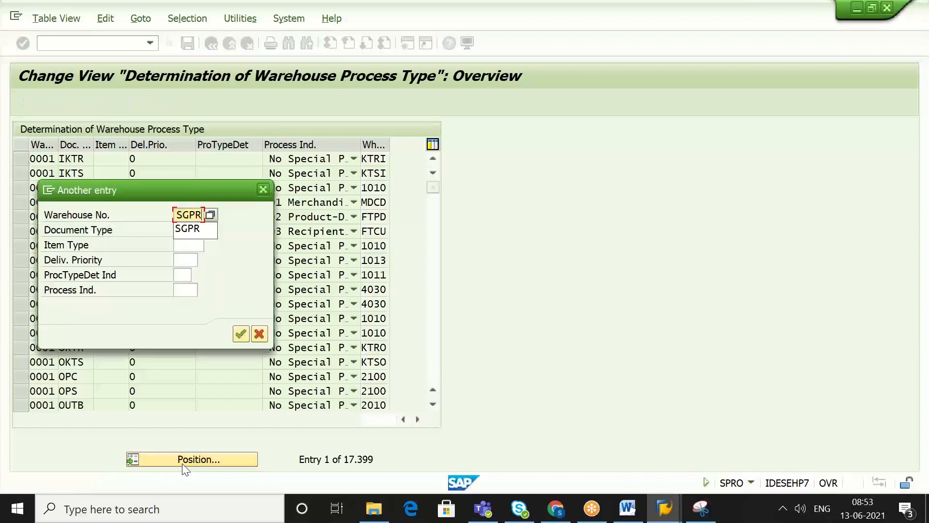
pyautogui.press('Return')
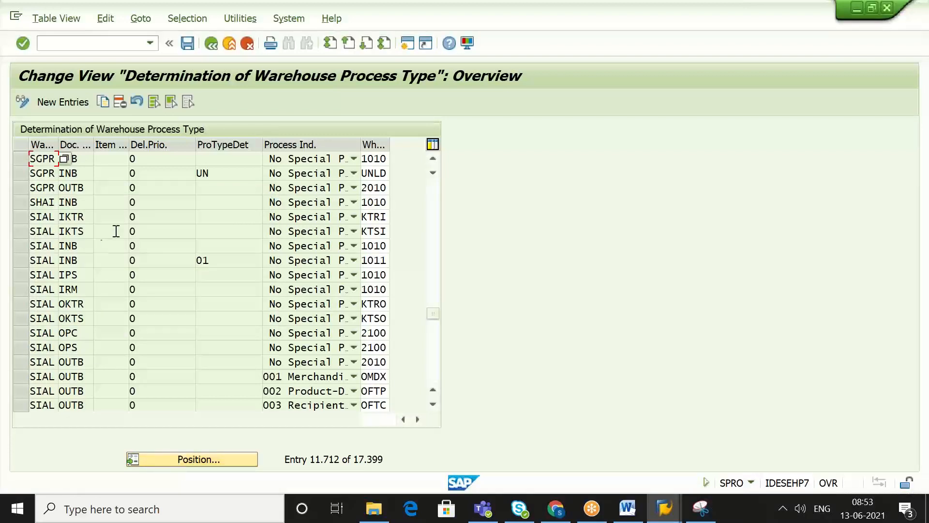
pyautogui.click(20, 175)
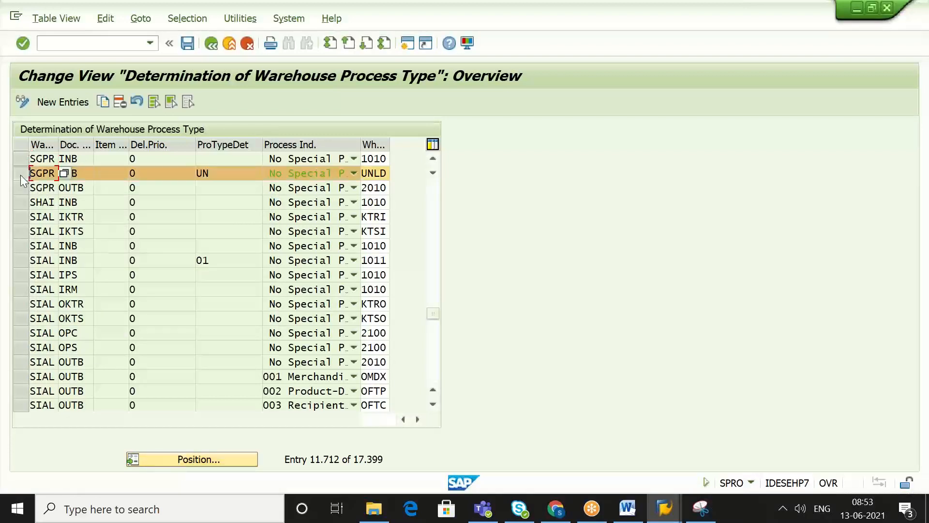
pyautogui.click(220, 172)
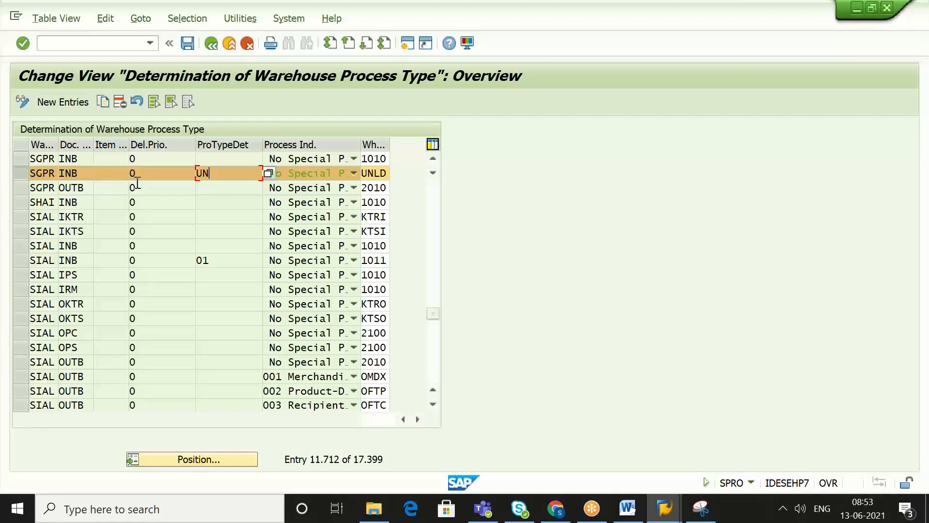
pyautogui.click(103, 103)
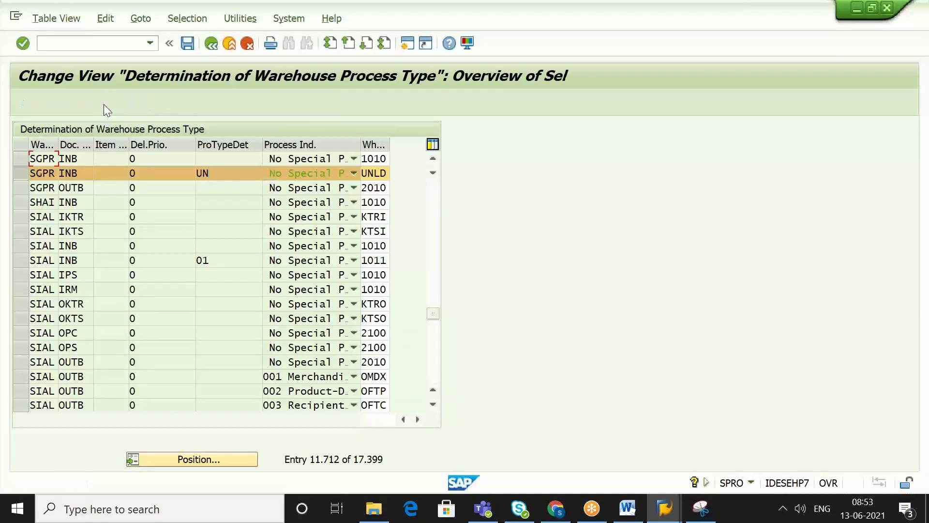
# Step: Set the document type of the copied SGPR entry to OUTB
pyautogui.click(72, 159)
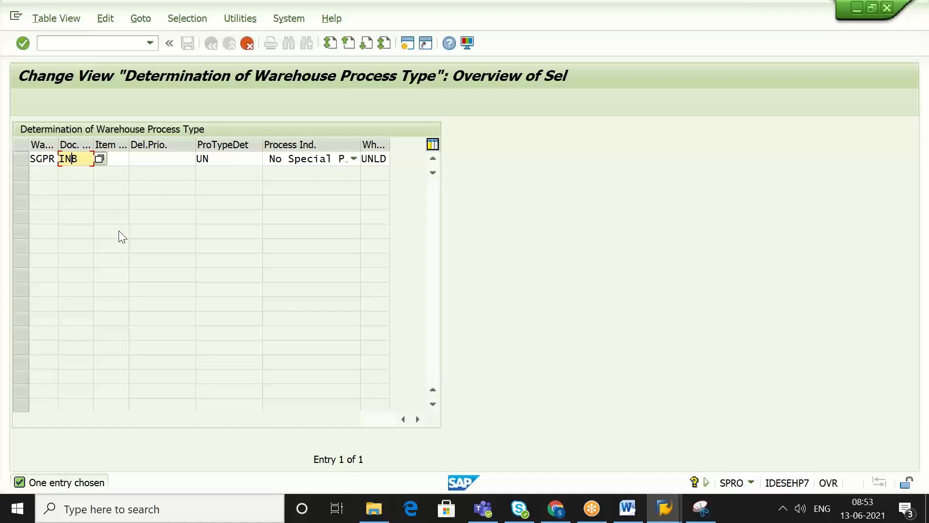
pyautogui.press('BackSpace')
pyautogui.press('BackSpace')
pyautogui.press('BackSpace')
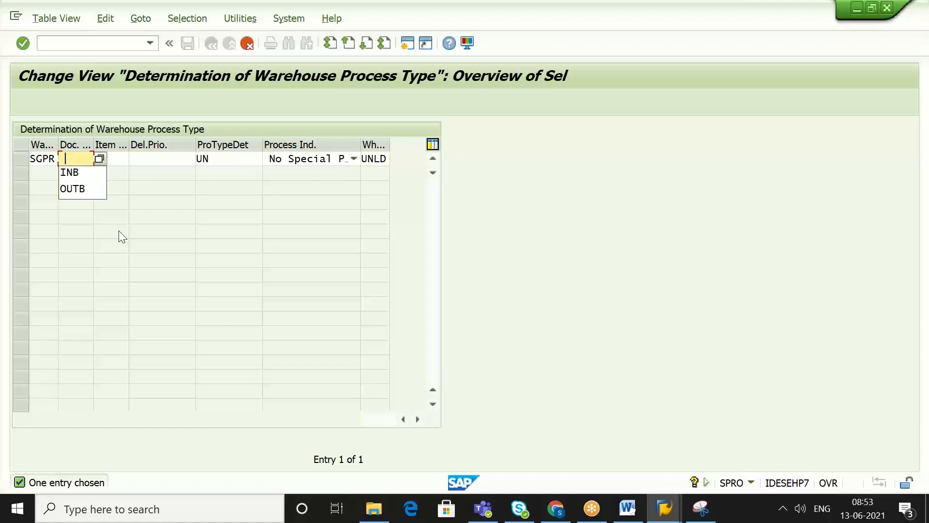
pyautogui.click(89, 192)
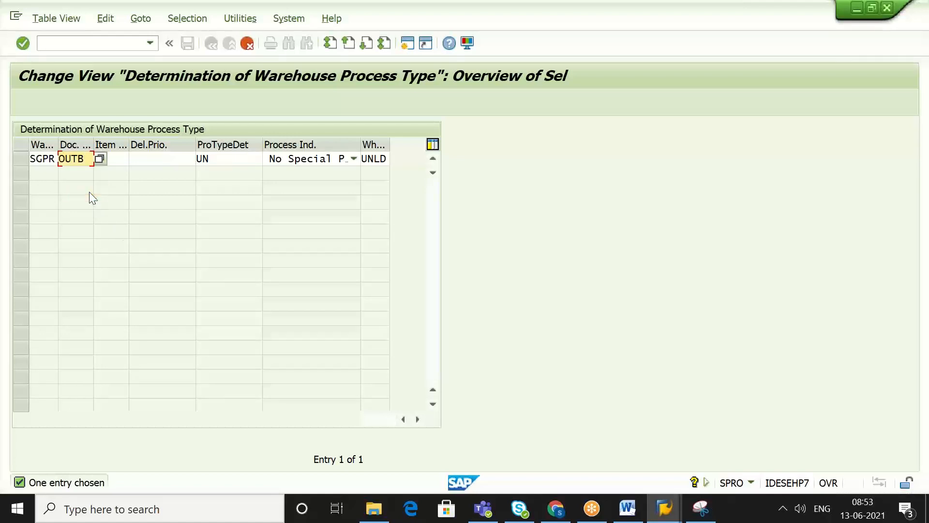
# Step: Assign warehouse process type Z210 (Stock Removal - POSC) to the copied SGPR entry and confirm the copy
pyautogui.click(236, 157)
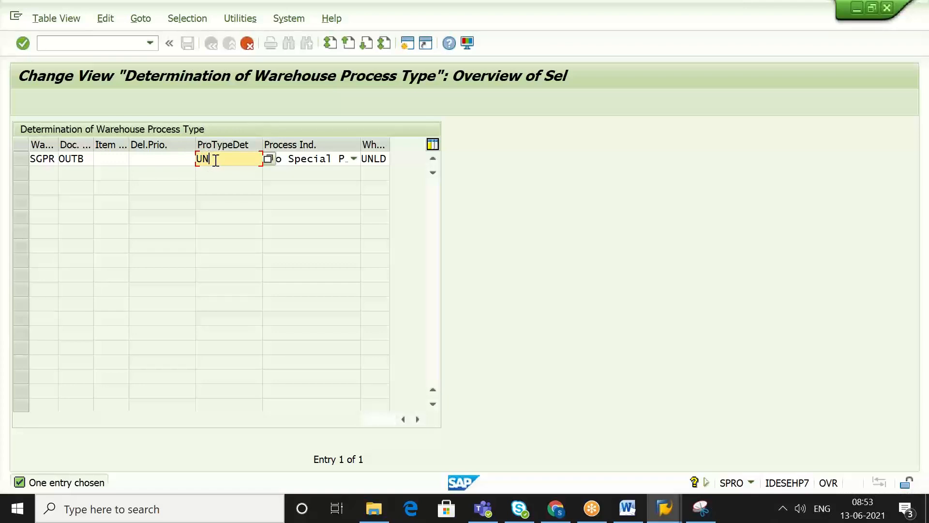
pyautogui.click(372, 158)
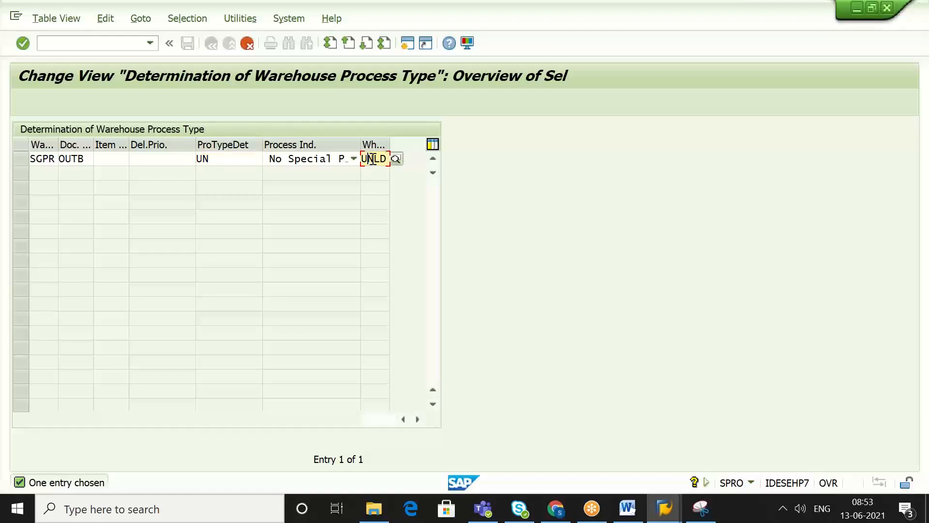
pyautogui.click(396, 160)
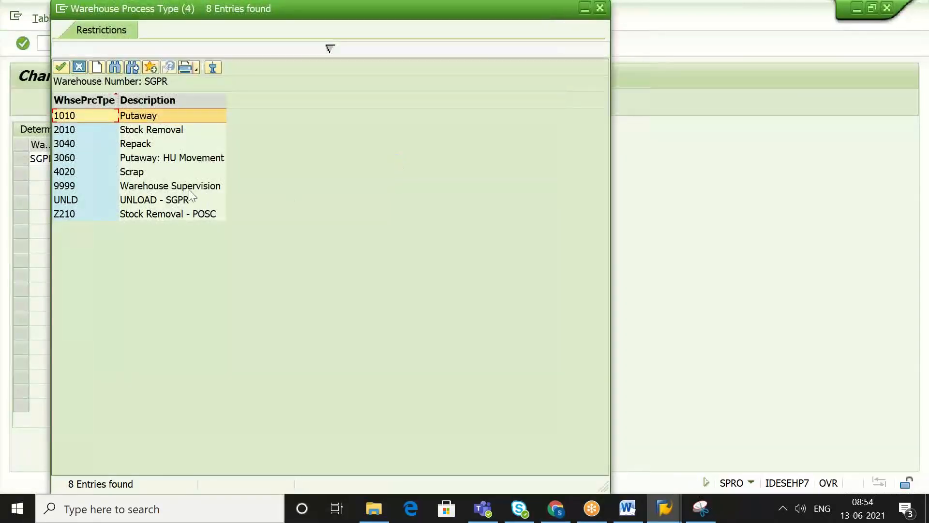
pyautogui.click(170, 215)
pyautogui.doubleClick(168, 213)
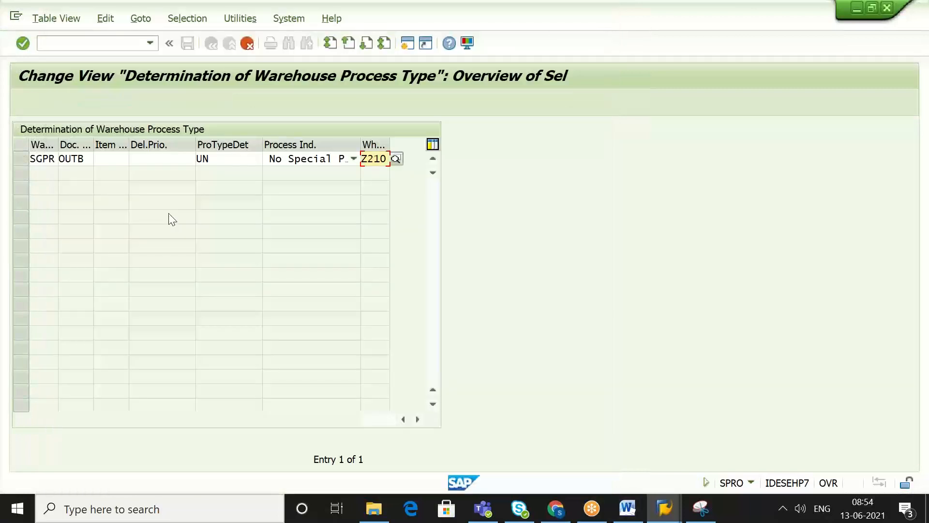
pyautogui.press('Return')
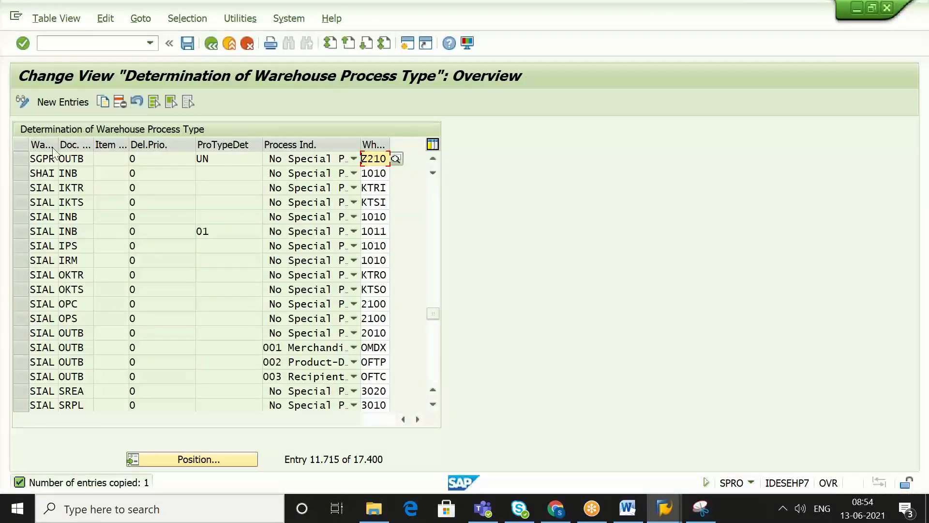
# Step: Snip the view header with the SGPR OUTB Z210 determination entry and paste it below "SAME NAVIGATION" in Word
pyautogui.click(17, 157)
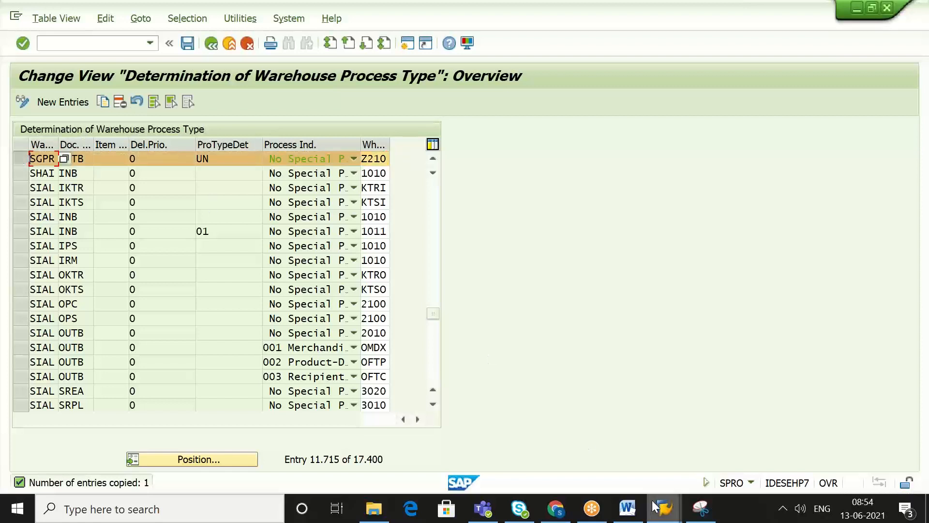
pyautogui.click(700, 508)
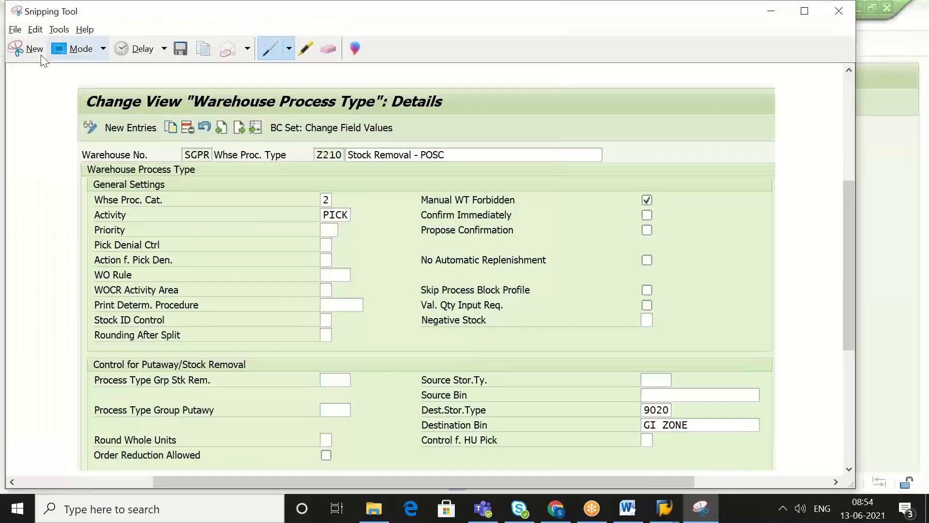
pyautogui.click(21, 49)
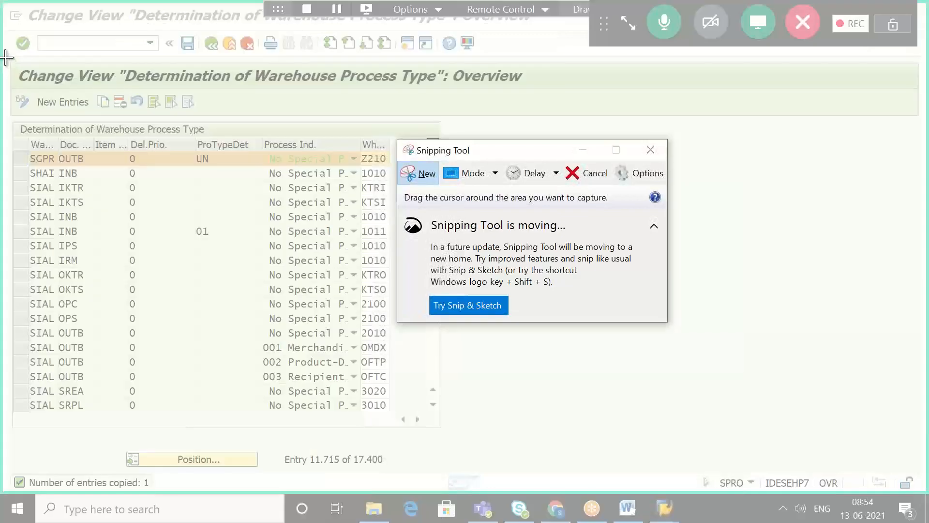
pyautogui.moveTo(5, 57); pyautogui.dragTo(526, 167)
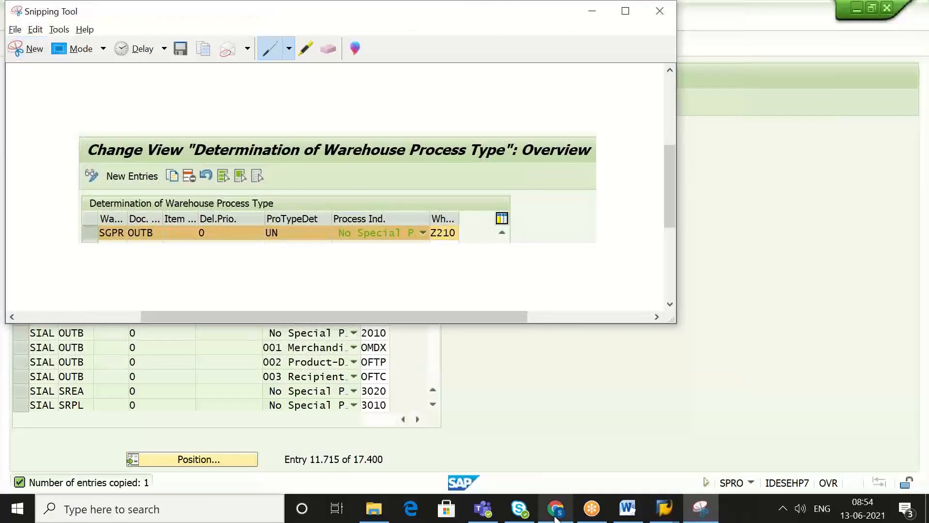
pyautogui.click(627, 509)
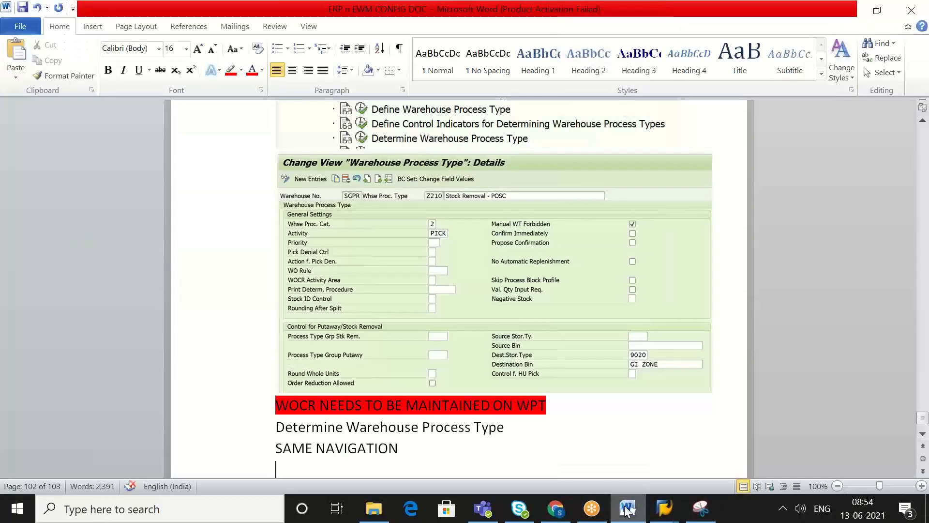
pyautogui.hotkey('ctrl', 'v')
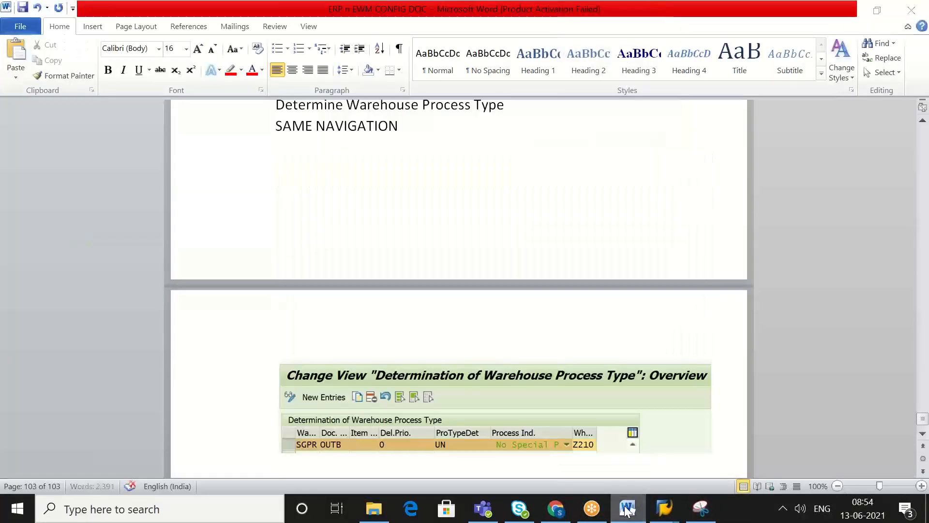
# Step: Switch back to SAP, save the warehouse process type determination and return to the Display IMG structure
pyautogui.click(627, 509)
pyautogui.click(704, 402)
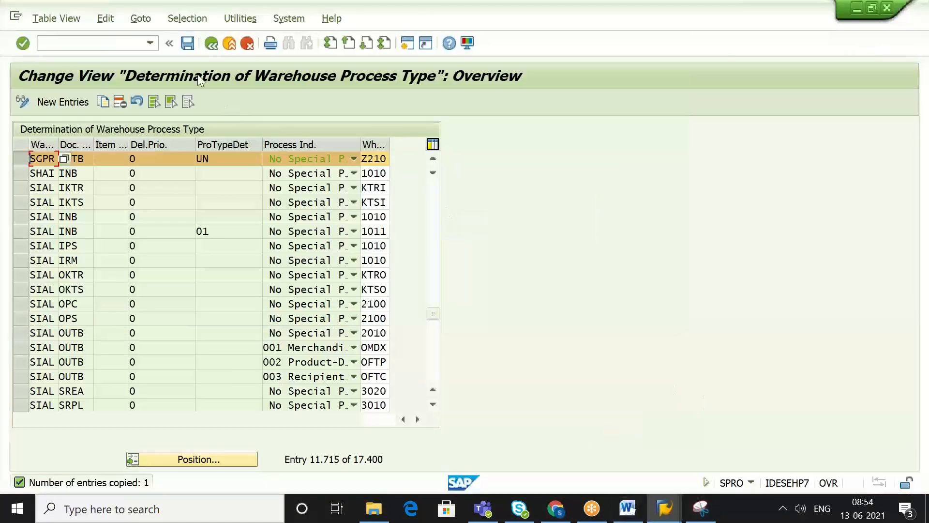
pyautogui.click(187, 45)
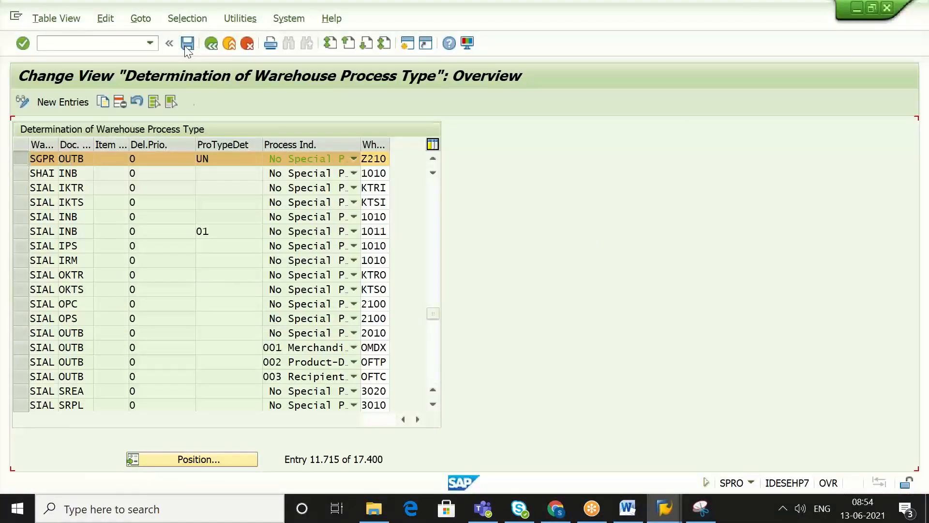
pyautogui.click(213, 44)
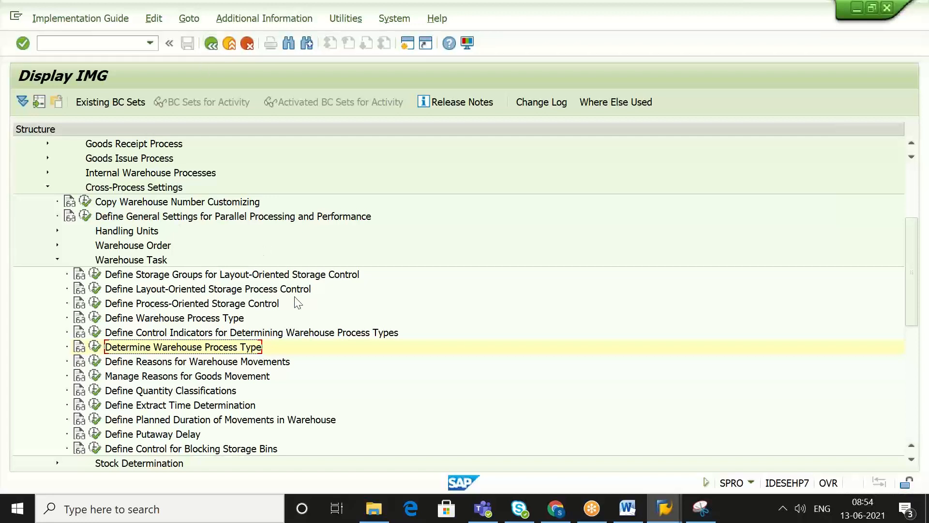
# Step: Collapse the Warehouse Task node and expand Warehouse Order under Cross-Process Settings
pyautogui.press('Left')
pyautogui.press('Left')
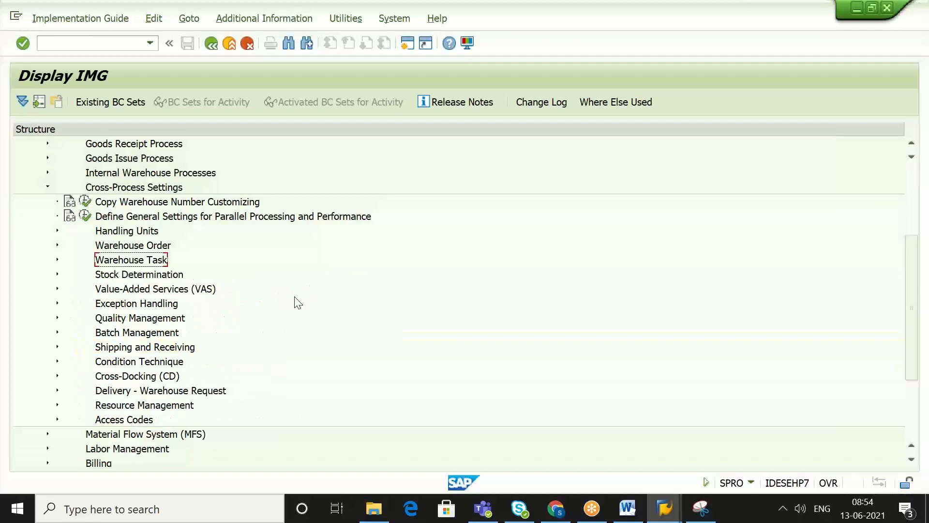
pyautogui.press('Up')
pyautogui.click(57, 245)
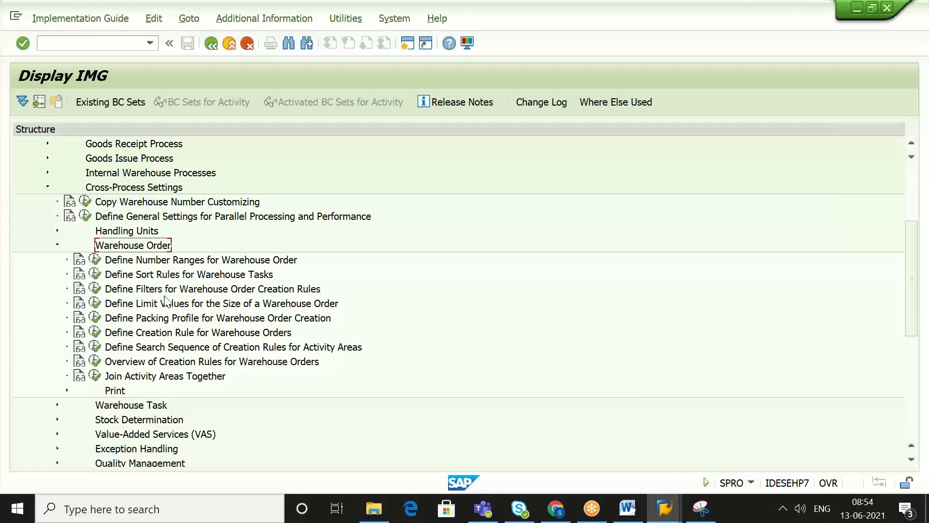
# Step: Copy the activity name Define Creation Rule for Warehouse Orders from the IMG into Word below the determination screenshot
pyautogui.click(197, 334)
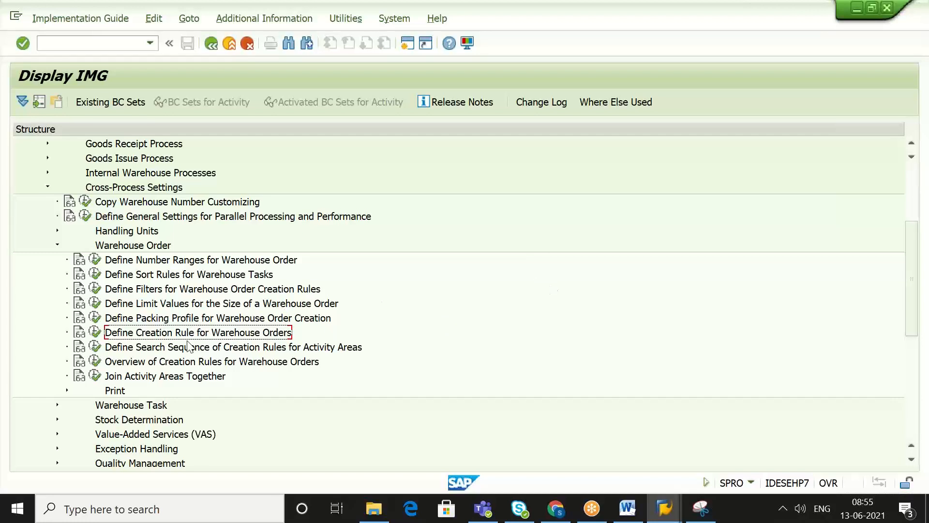
pyautogui.click(629, 512)
pyautogui.write('Define Creation Rule for Warehouse Orders')
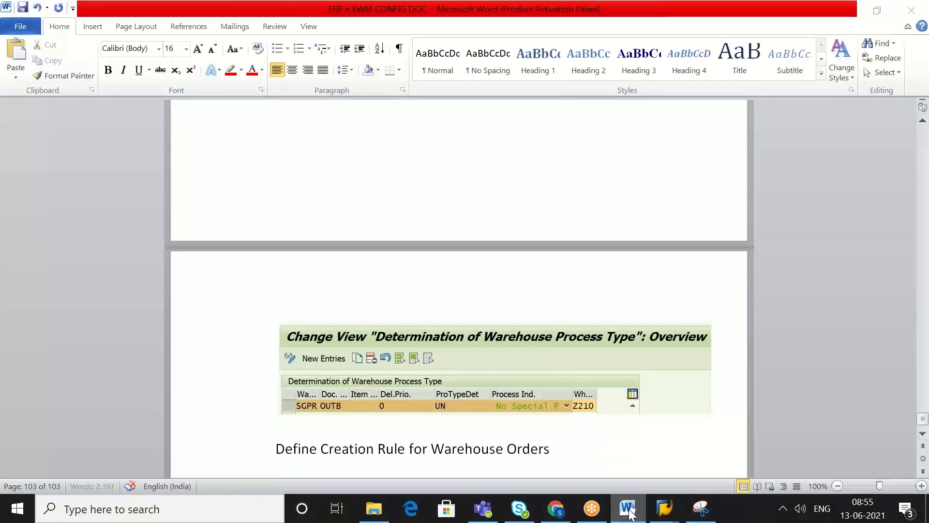
# Step: Snip the IMG structure down to Join Activity Areas Together and paste it under the Define Creation Rule for Warehouse Orders heading in Word
pyautogui.click(699, 513)
pyautogui.click(699, 513)
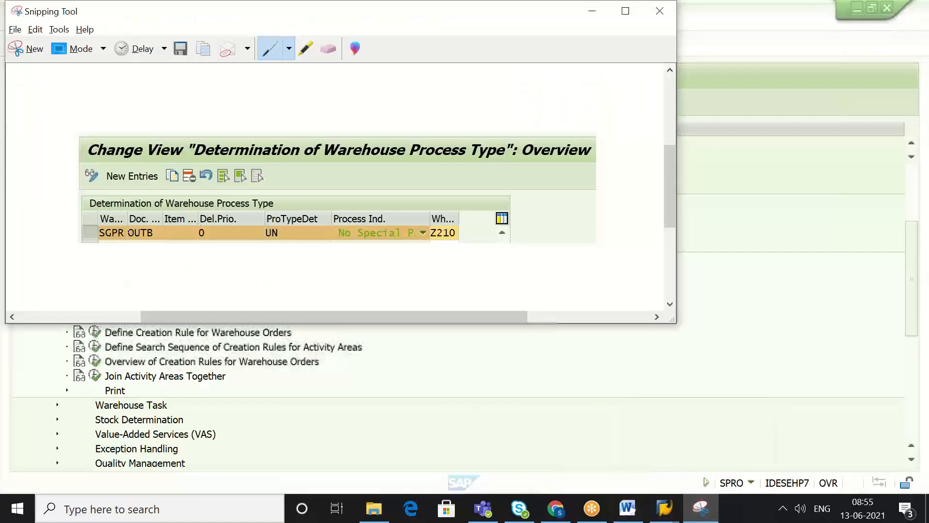
pyautogui.click(35, 51)
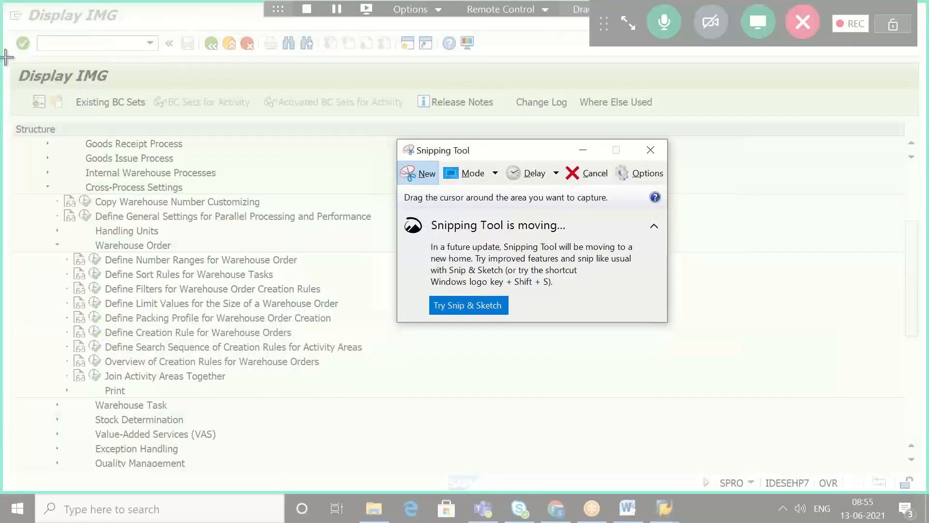
pyautogui.moveTo(6, 57); pyautogui.dragTo(417, 384)
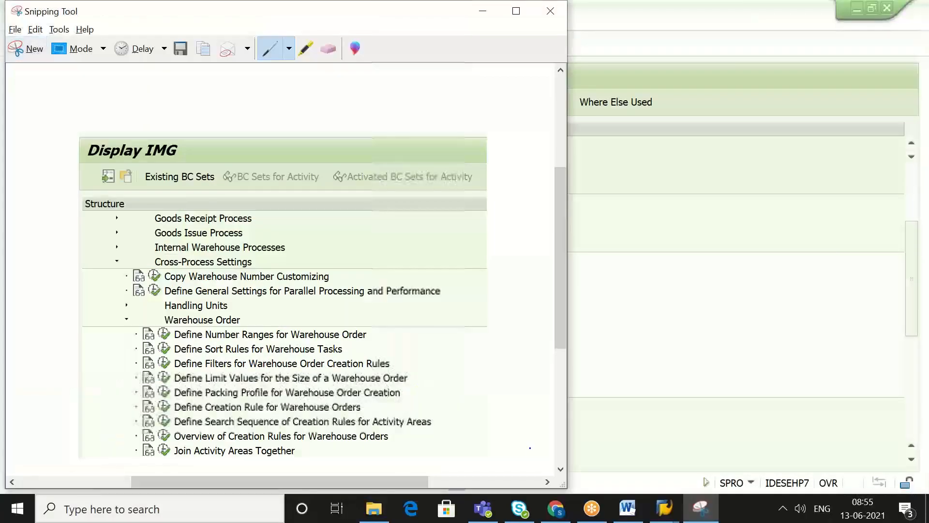
pyautogui.click(628, 509)
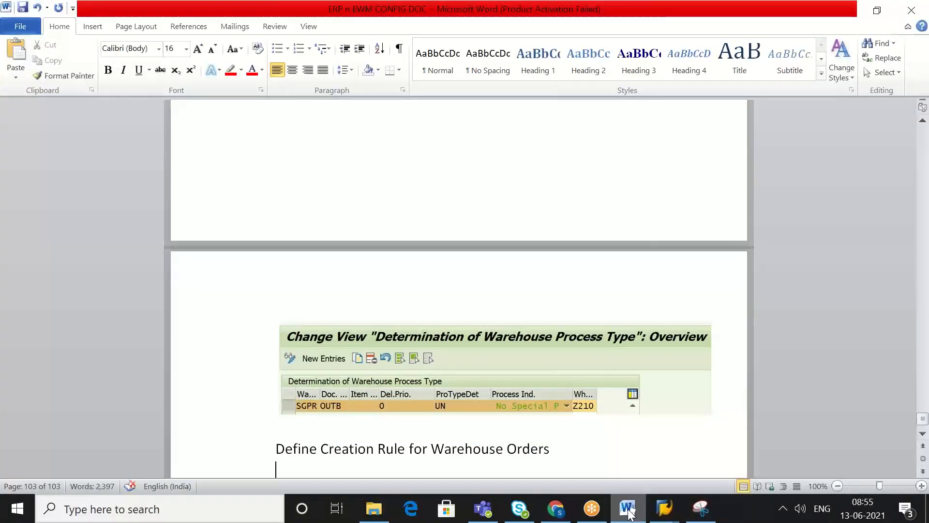
pyautogui.hotkey('ctrl', 'v')
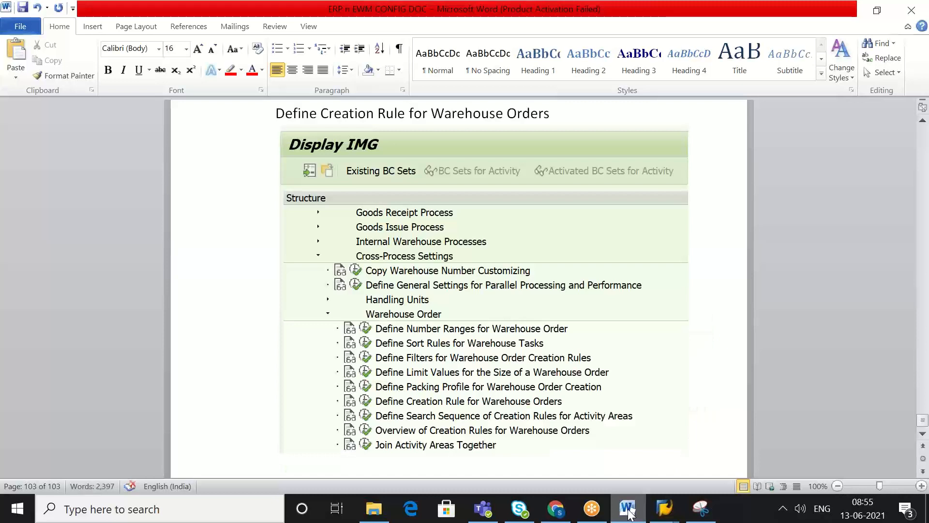
# Step: Switch to SAP and start a new entry in Define Creation Rule for Warehouse Orders
pyautogui.click(628, 511)
pyautogui.click(681, 450)
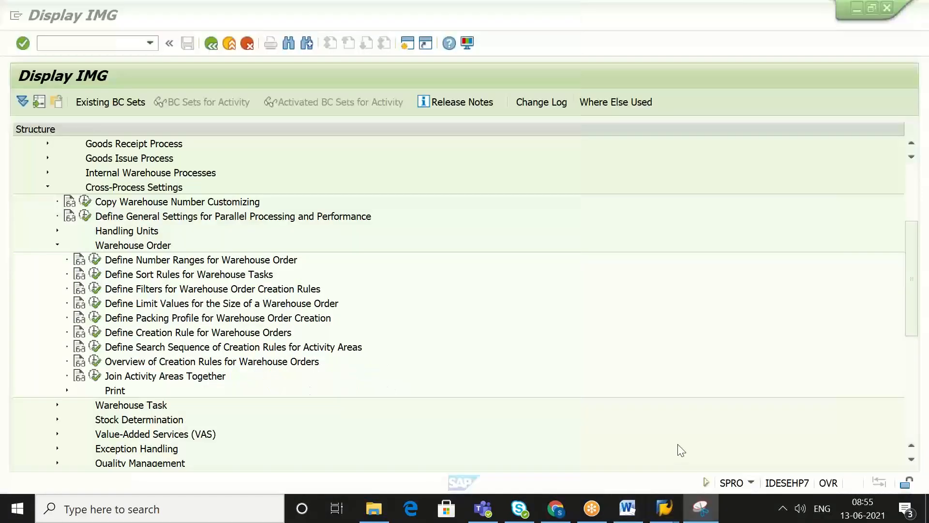
pyautogui.click(95, 333)
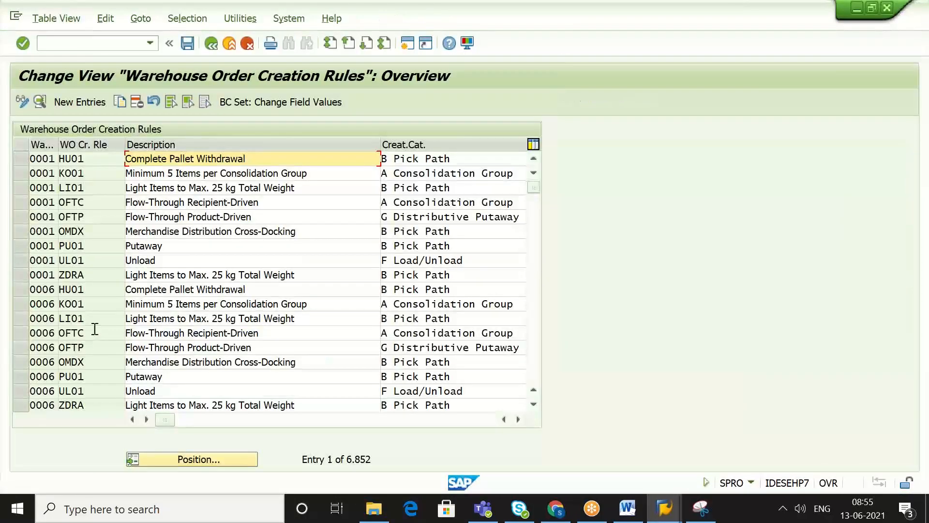
pyautogui.click(87, 104)
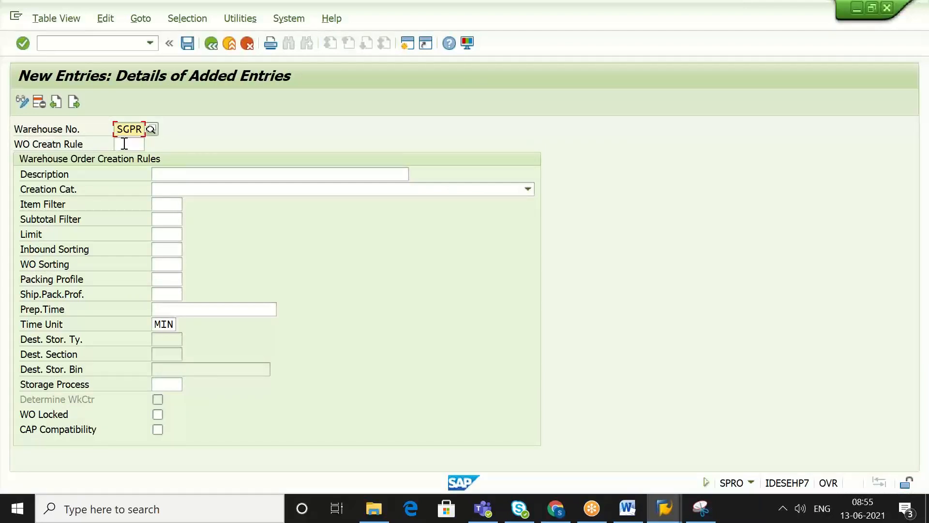
# Step: Enter WCR1 as the warehouse order creation rule for warehouse SGPR
pyautogui.click(123, 144)
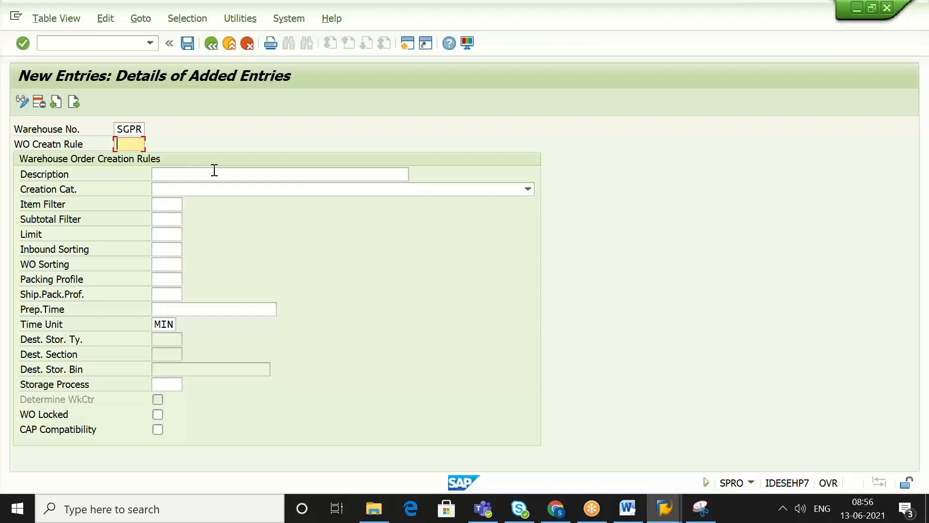
pyautogui.write('W')
pyautogui.write('O')
pyautogui.write('C')
pyautogui.write('R')
pyautogui.press('Left')
pyautogui.press('Left')
pyautogui.press('BackSpace')
pyautogui.write('1')
# Step: Describe the rule as "WOCR - OBD - PICK>STG" and set its creation category to B Pick Path
pyautogui.click(315, 173)
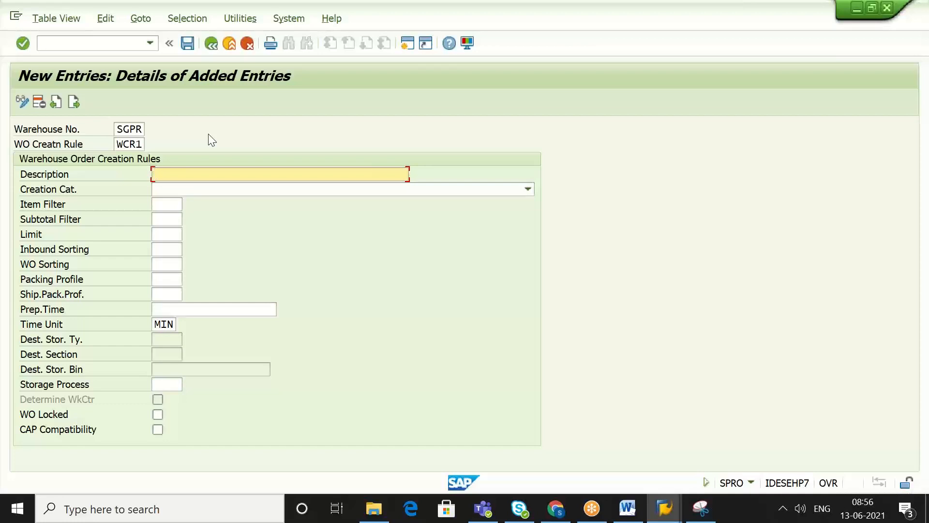
pyautogui.write('WOCR - OBD - PICK')
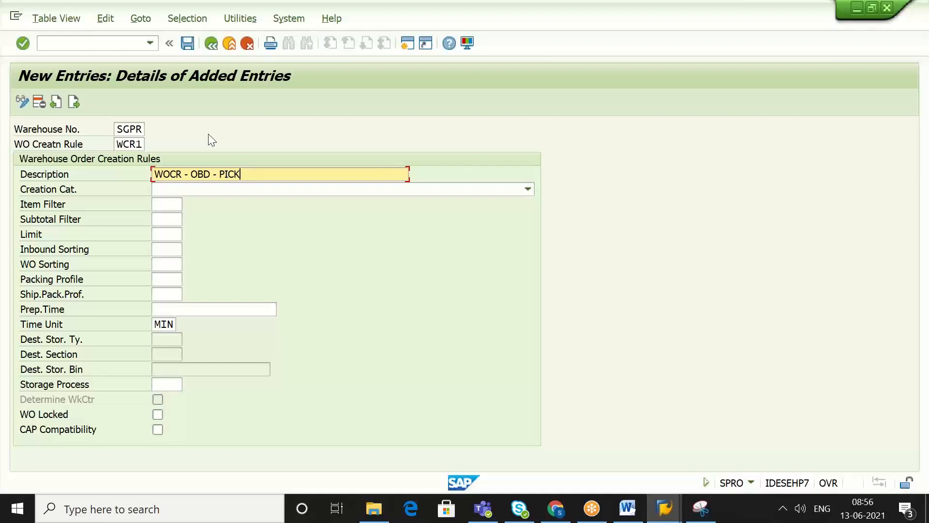
pyautogui.write('>STG')
pyautogui.click(529, 190)
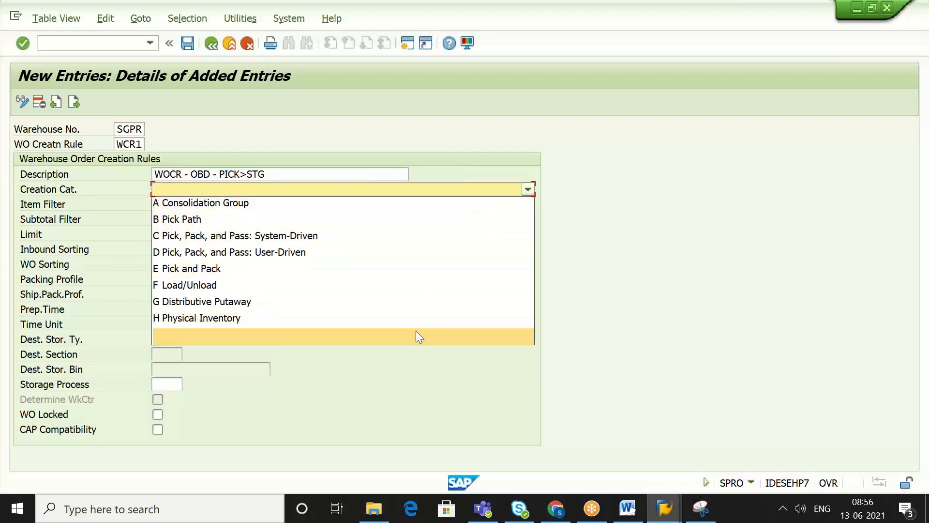
pyautogui.click(408, 224)
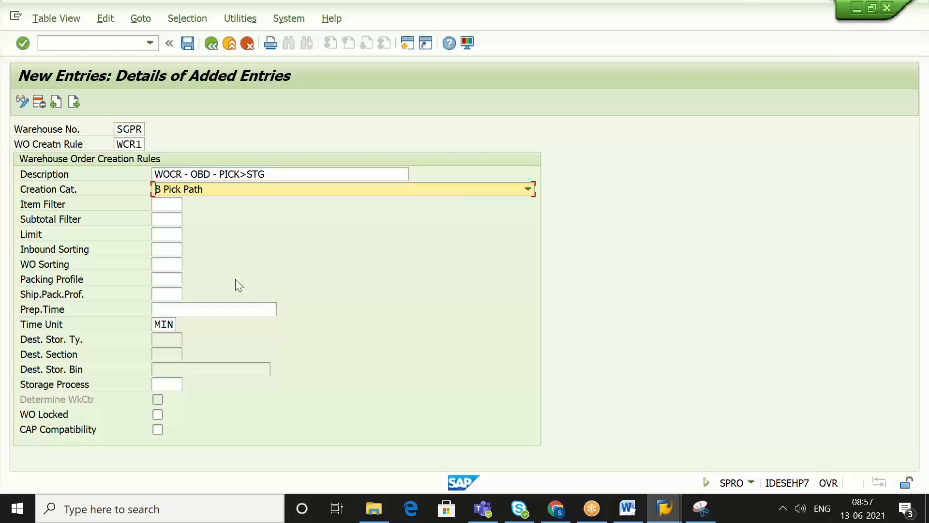
pyautogui.click(166, 383)
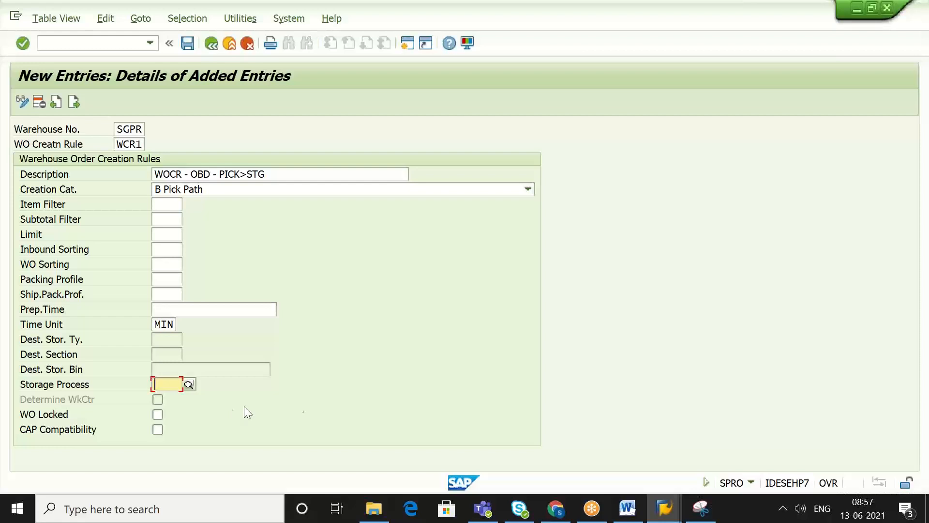
# Step: Capture the new rule's details form with Snipping Tool and paste it into the Word configuration document
pyautogui.click(700, 508)
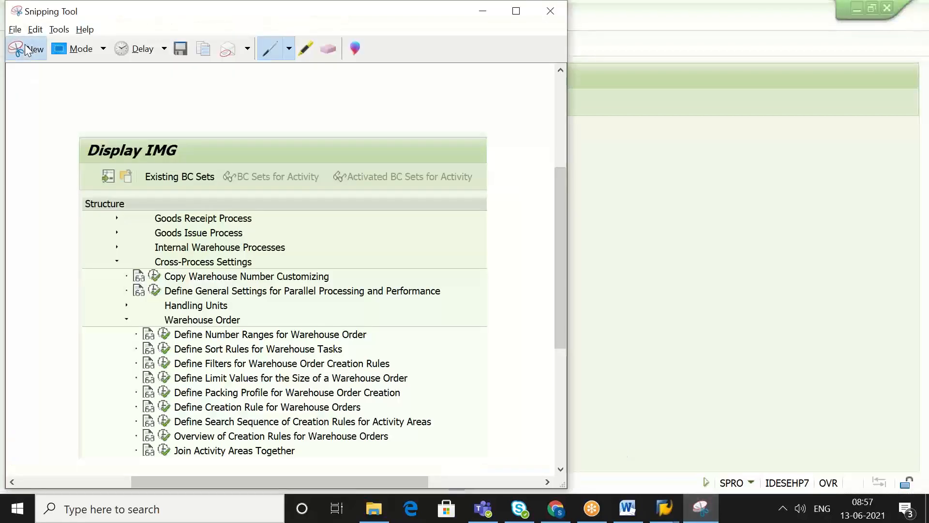
pyautogui.click(25, 50)
pyautogui.moveTo(7, 52); pyautogui.dragTo(556, 391)
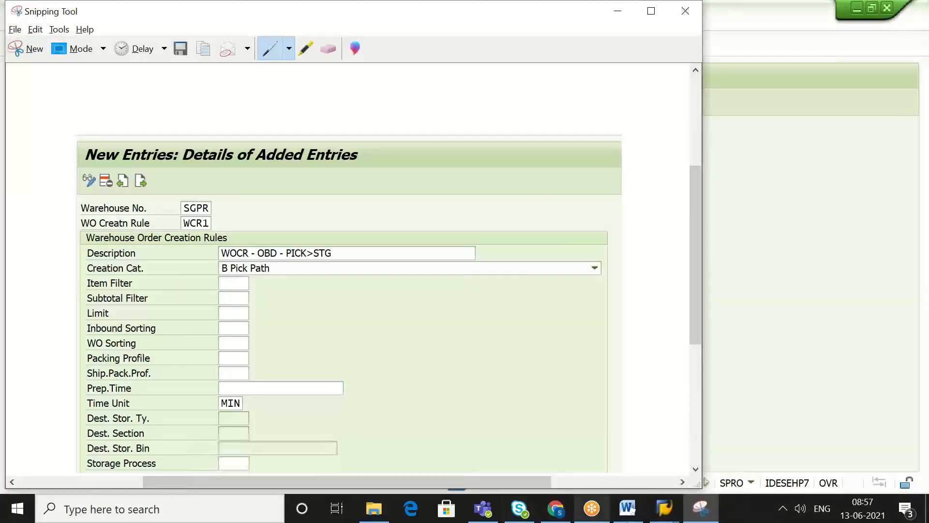
pyautogui.click(626, 509)
pyautogui.hotkey('ctrl', 'v')
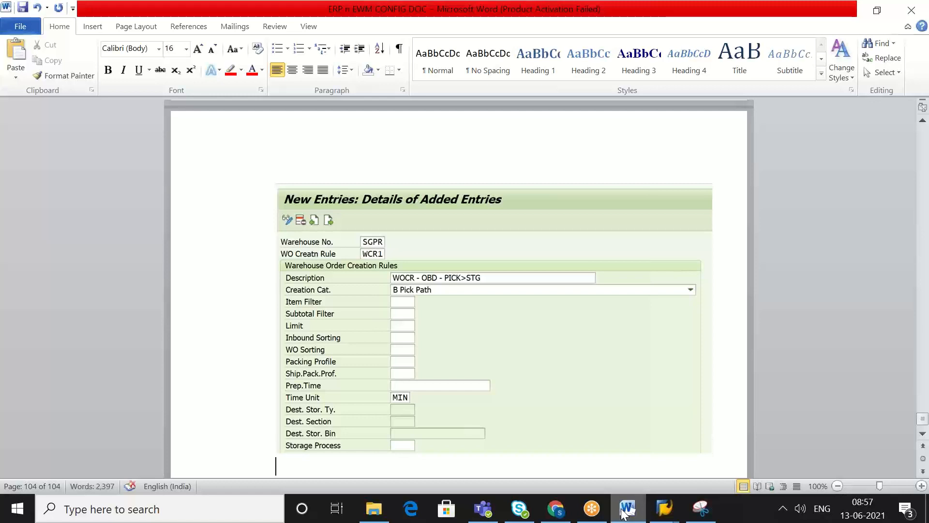
# Step: Return to SAP and save the WCR1 rule under the proposed customizing request
pyautogui.click(701, 508)
pyautogui.click(855, 234)
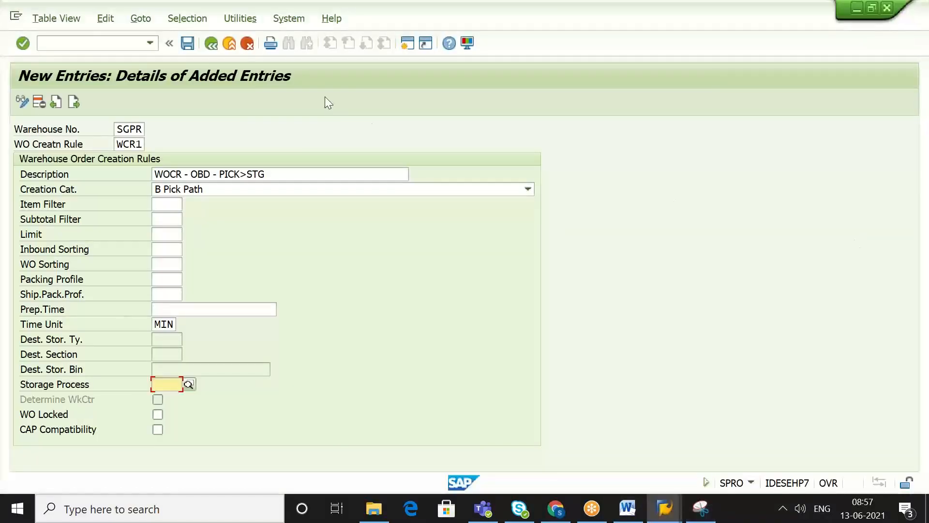
pyautogui.click(191, 43)
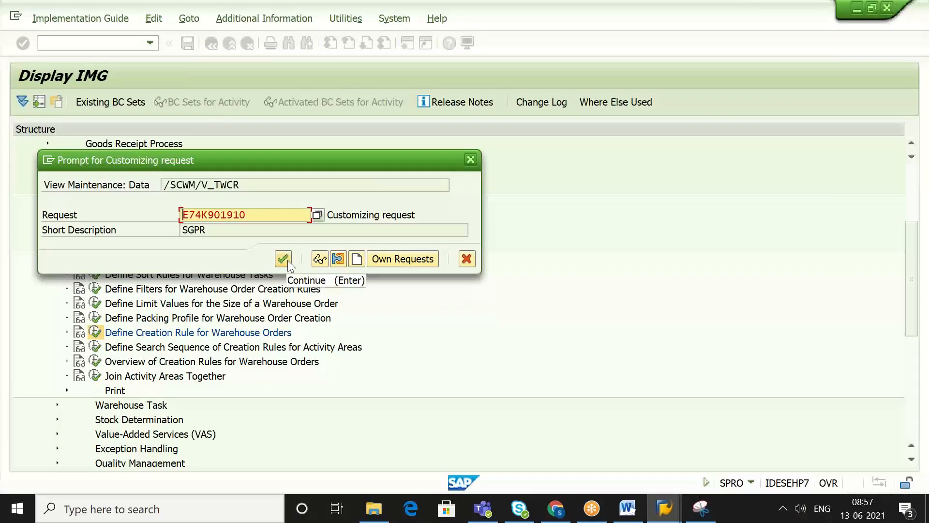
pyautogui.click(287, 259)
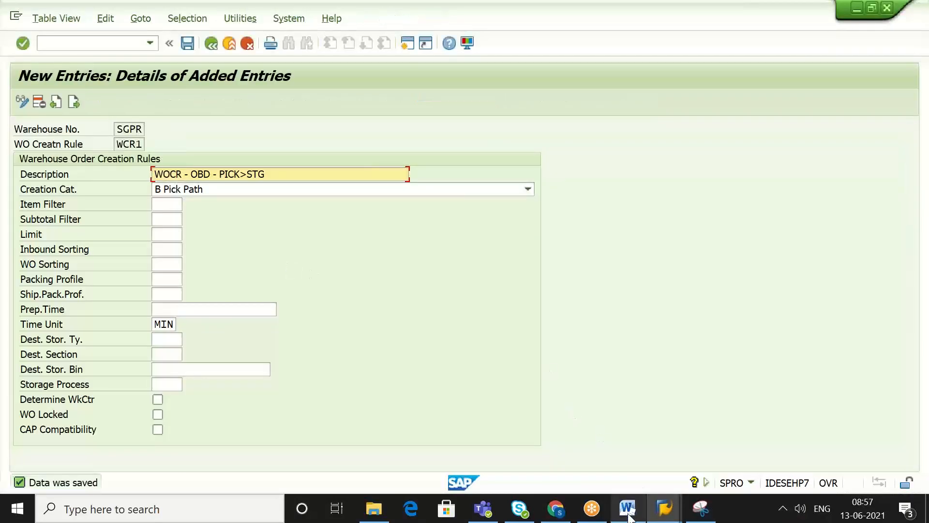
# Step: Switch to Word and add the note "EXTERNAL STEP IS PENDING" below the pasted screenshot
pyautogui.click(629, 516)
pyautogui.write('EX')
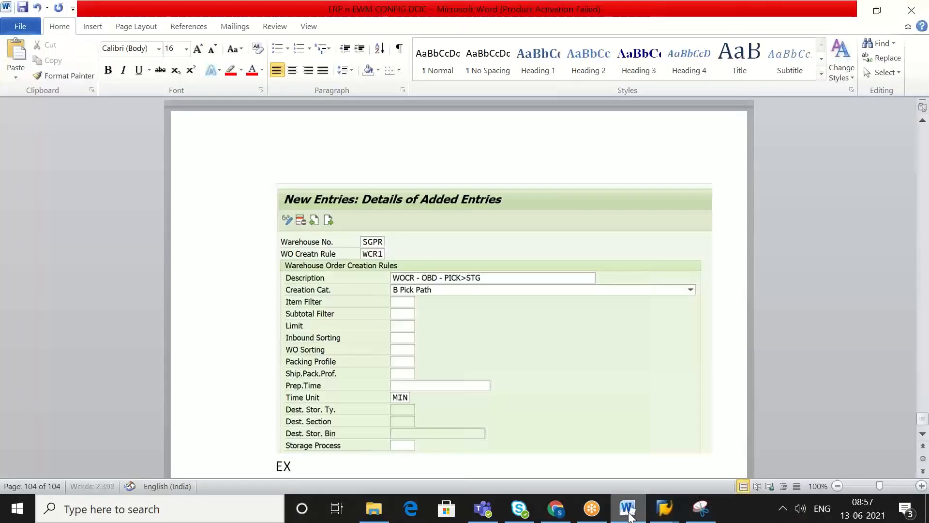
pyautogui.write('TERNAL')
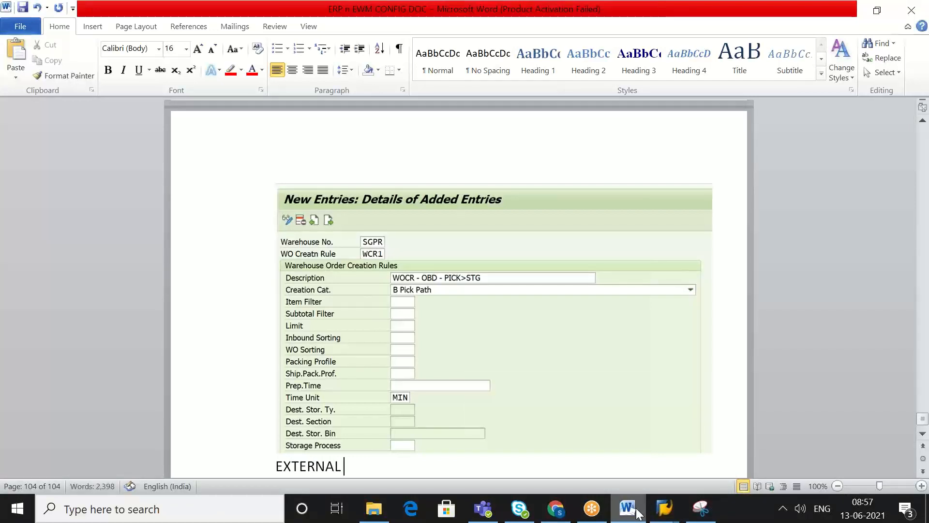
pyautogui.write(' STEP IS')
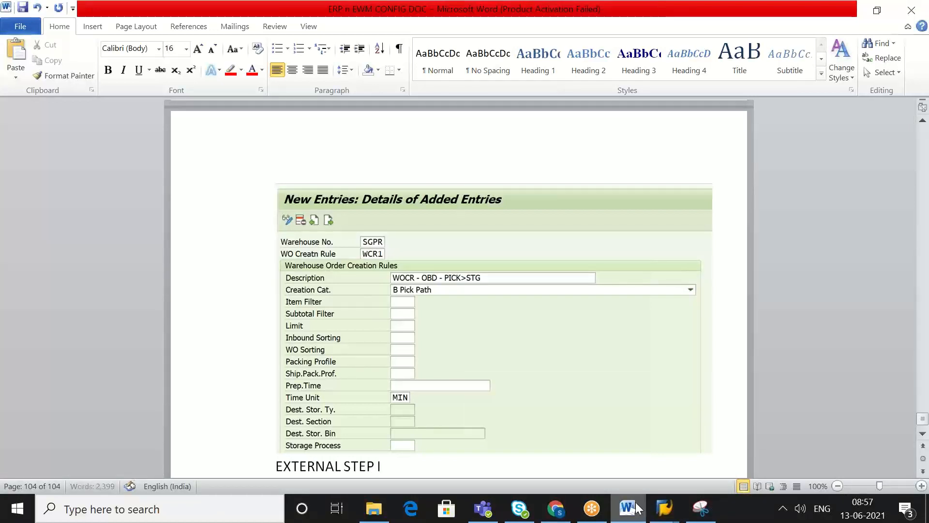
pyautogui.write(' PENDING')
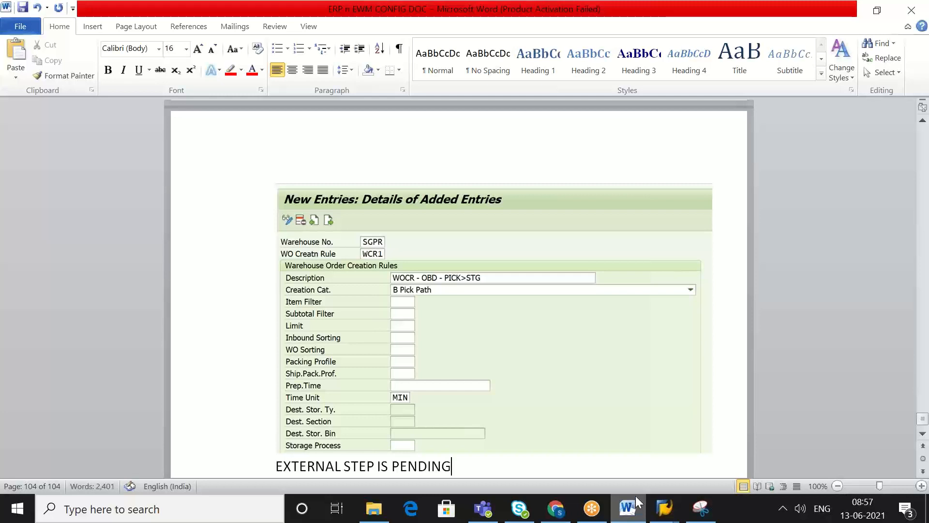
# Step: Highlight the "EXTERNAL STEP IS PENDING" note in red and place the cursor on the line below it
pyautogui.moveTo(502, 469); pyautogui.dragTo(274, 349)
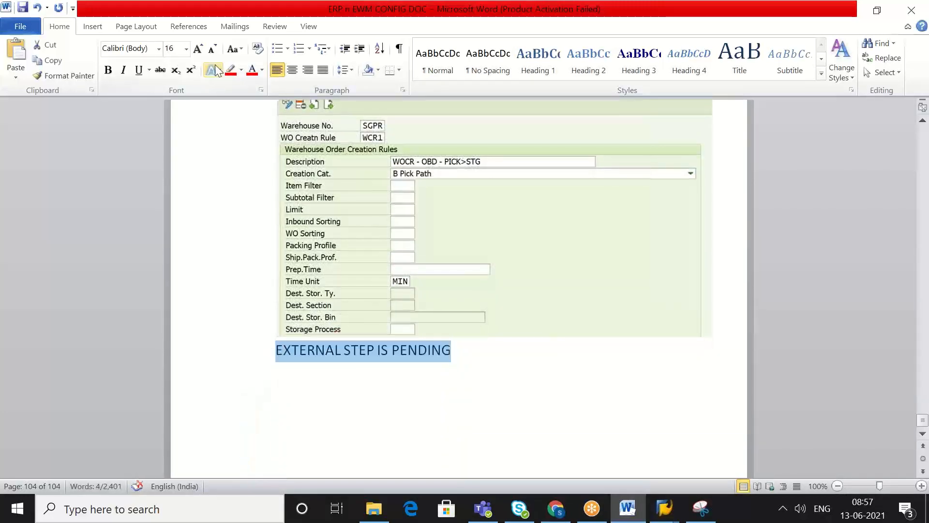
pyautogui.click(231, 70)
pyautogui.click(366, 373)
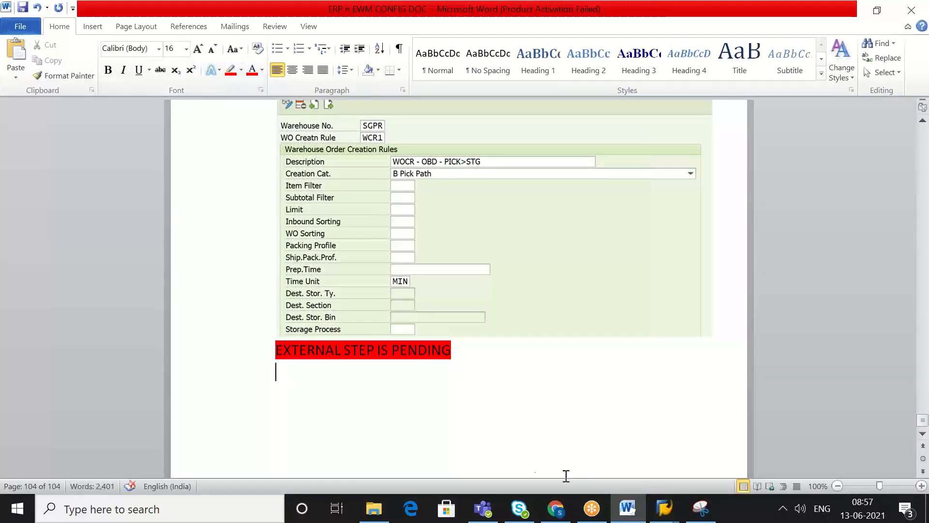
# Step: Return to the SAP IMG structure and open Define Warehouse Process Type under Warehouse Task
pyautogui.click(664, 508)
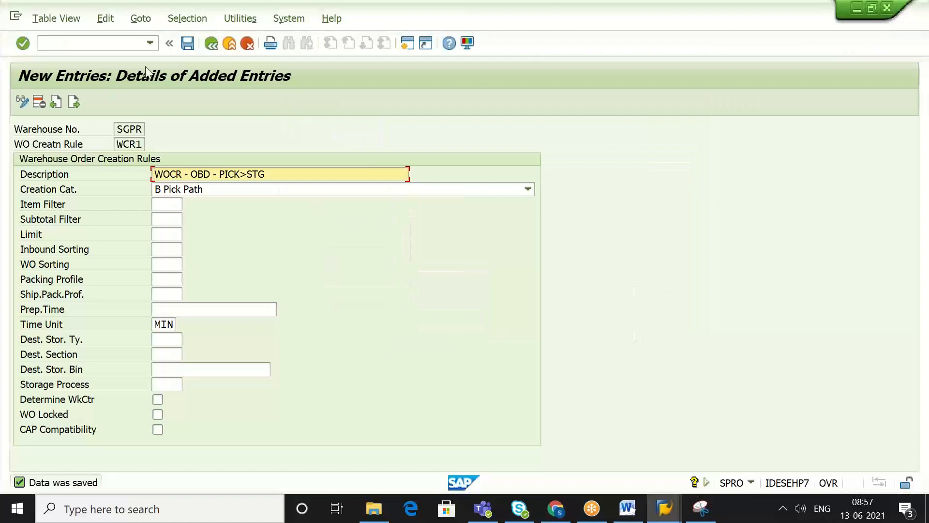
pyautogui.click(211, 43)
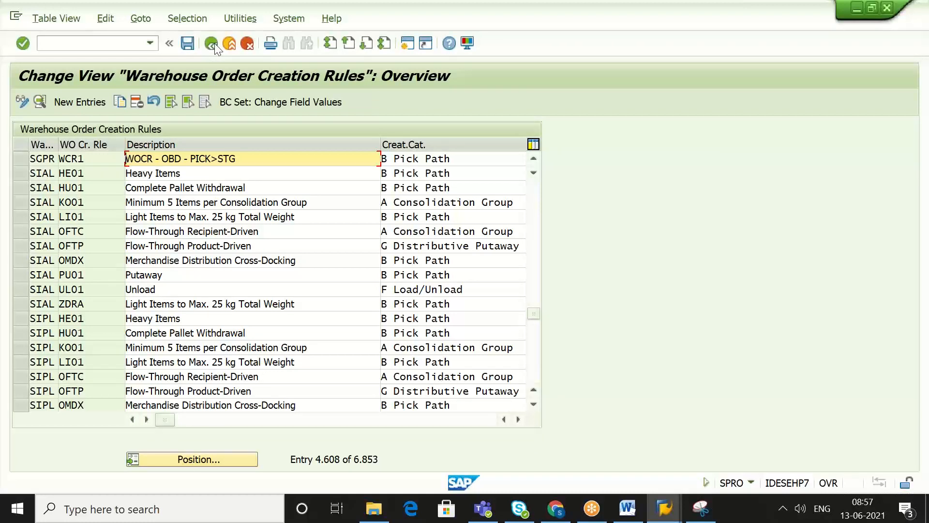
pyautogui.click(213, 43)
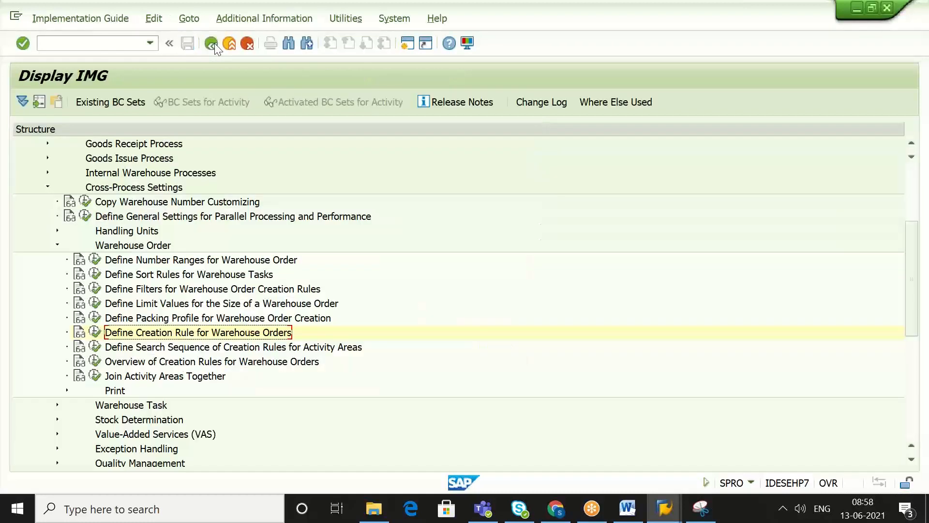
pyautogui.click(57, 405)
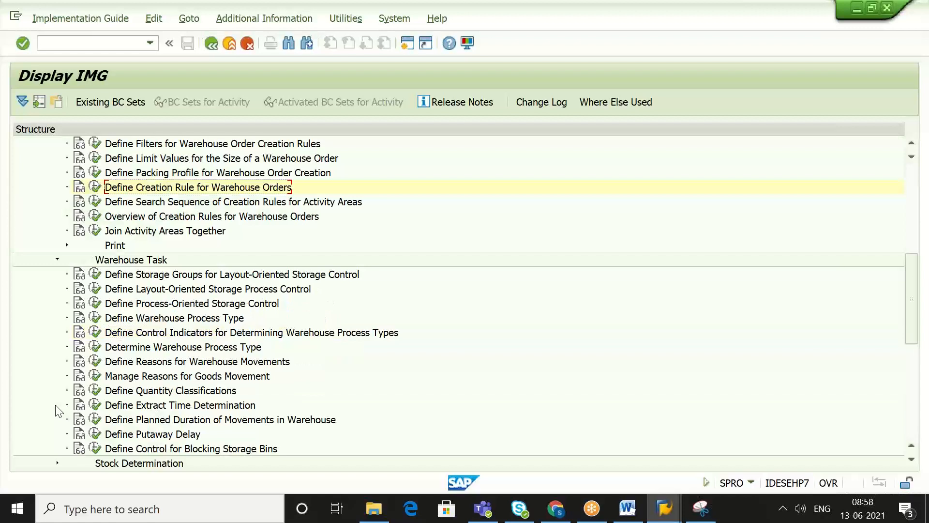
pyautogui.click(217, 321)
pyautogui.click(96, 319)
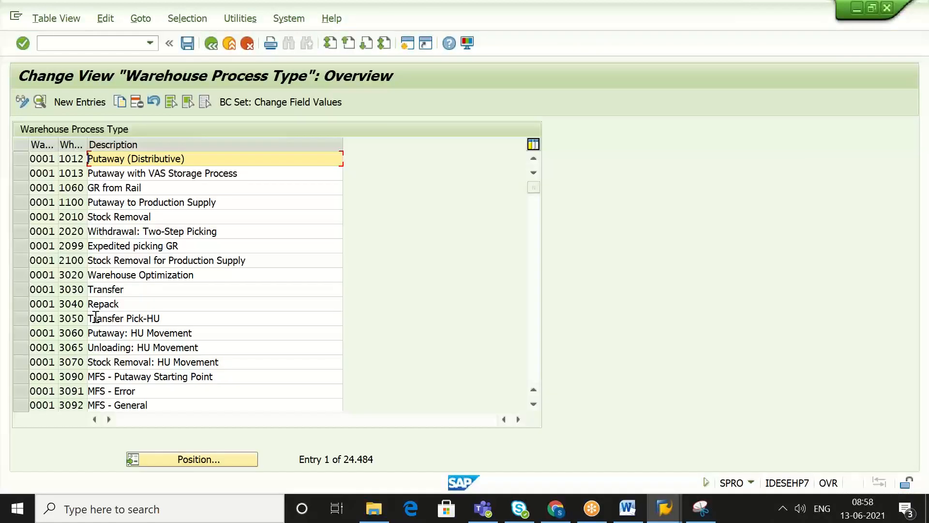
# Step: Position the process type list at warehouse SGPR and open the details of Z210 Stock Removal - POSC
pyautogui.click(172, 457)
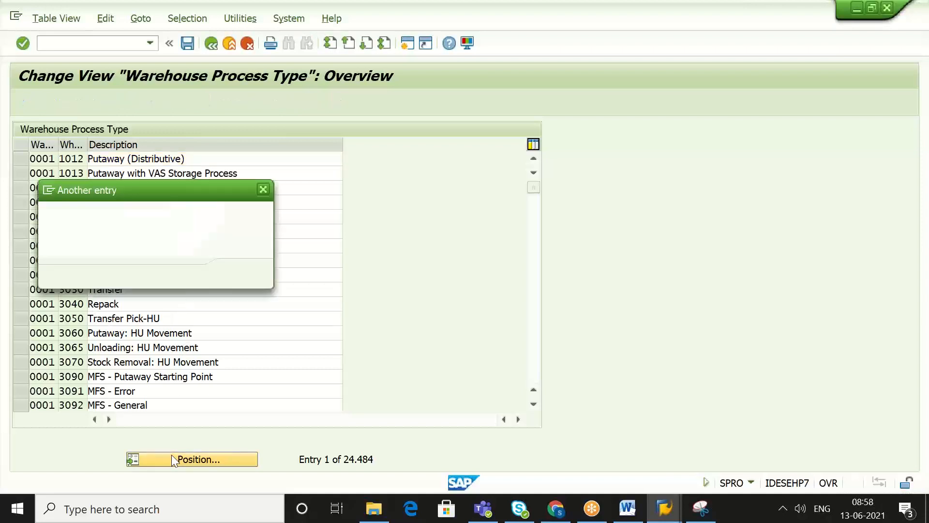
pyautogui.press('Down')
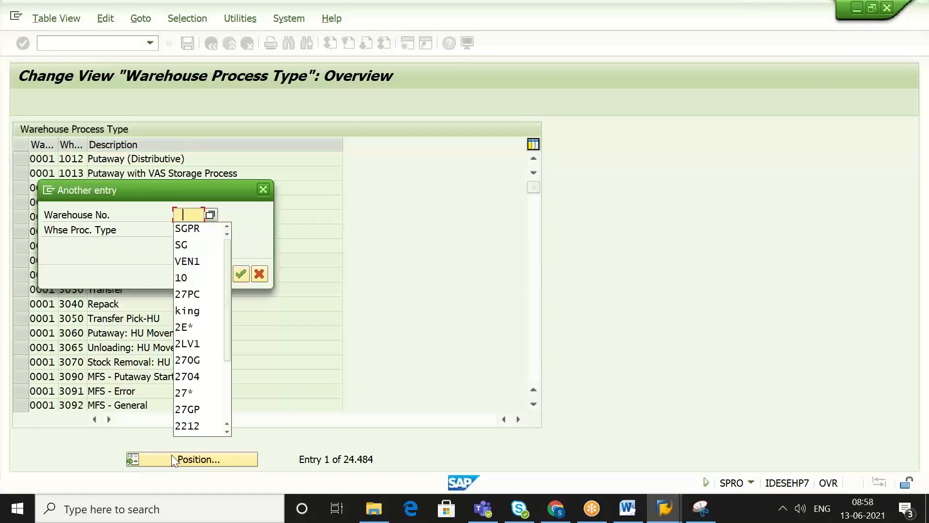
pyautogui.press('Down')
pyautogui.press('Return')
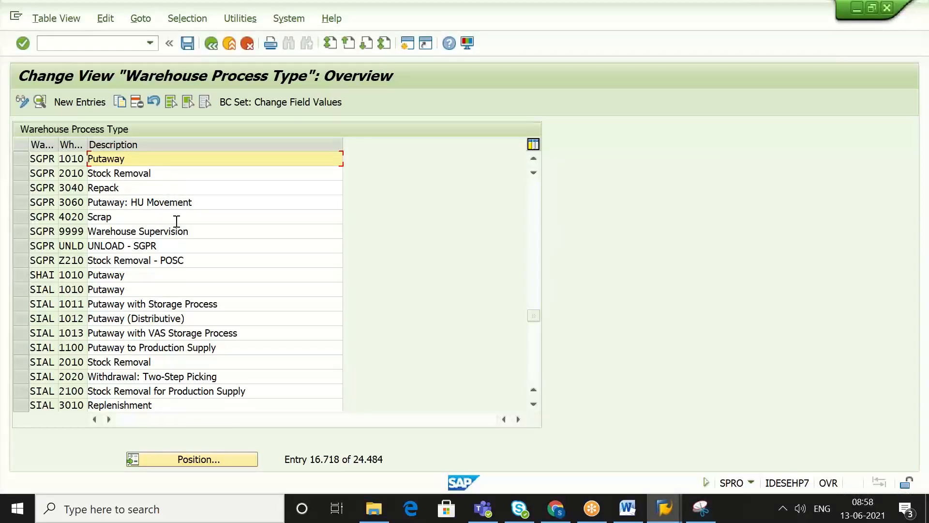
pyautogui.click(190, 260)
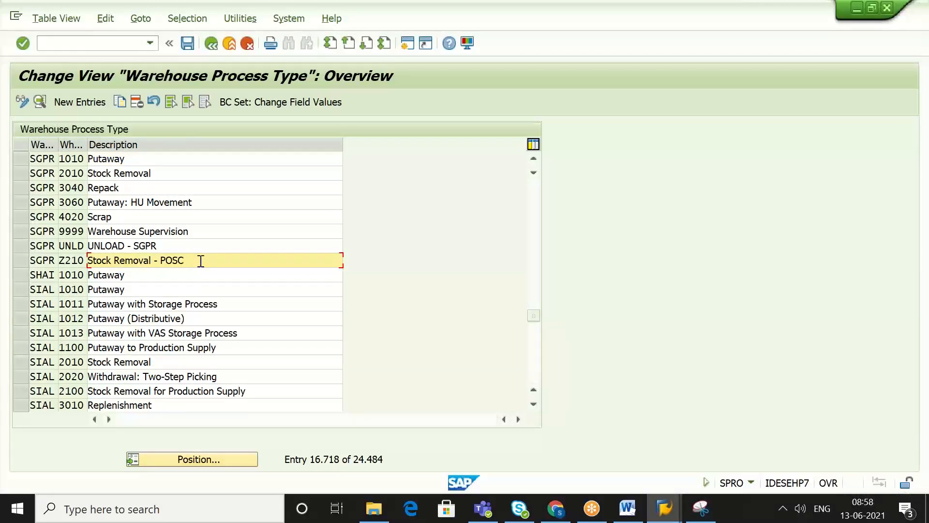
pyautogui.doubleClick(199, 260)
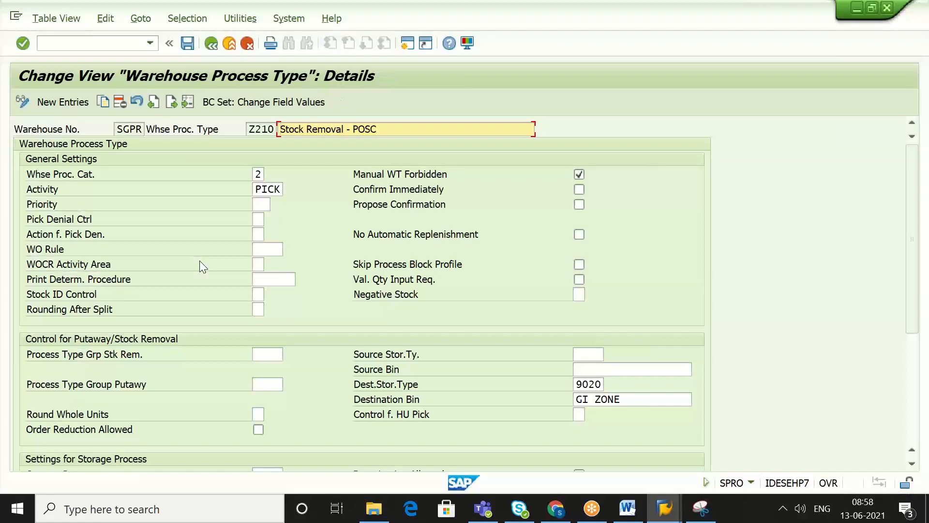
# Step: Assign creation rule WCR1 as the WO Rule of warehouse process type Z210
pyautogui.click(268, 249)
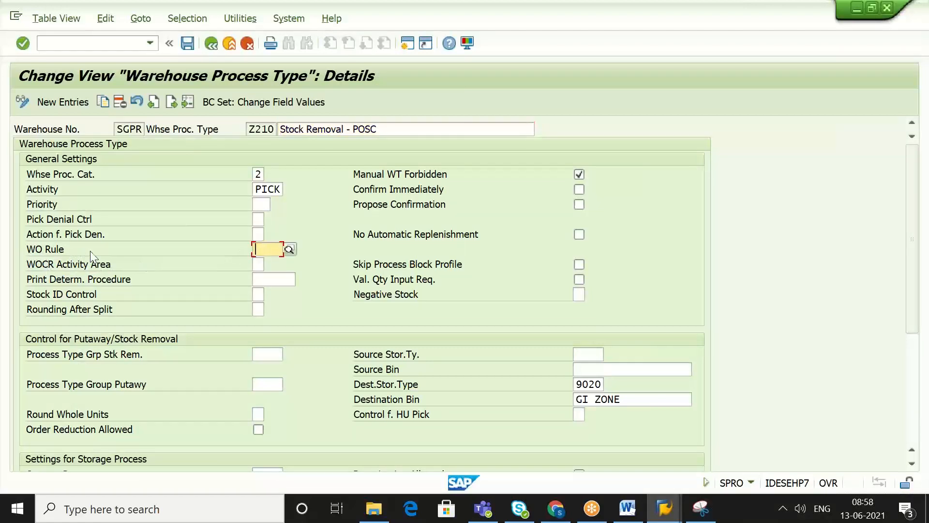
pyautogui.click(290, 249)
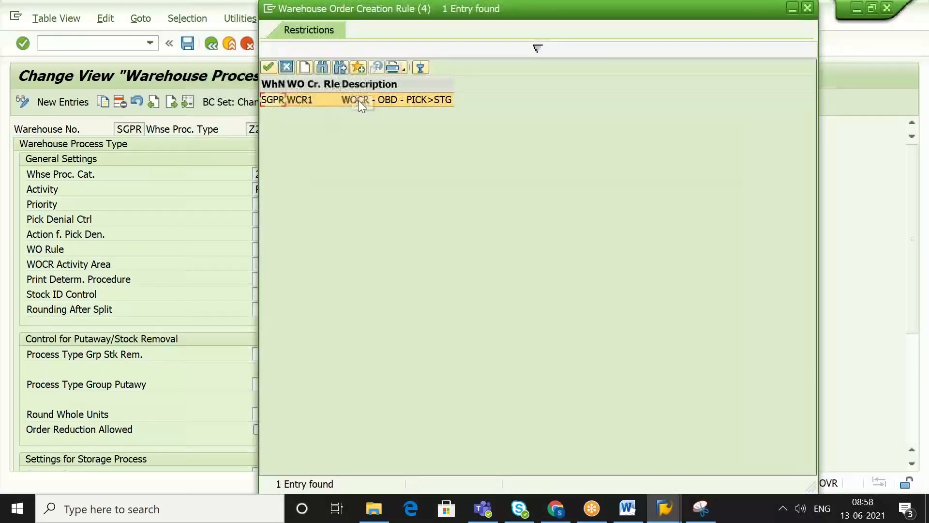
pyautogui.doubleClick(358, 100)
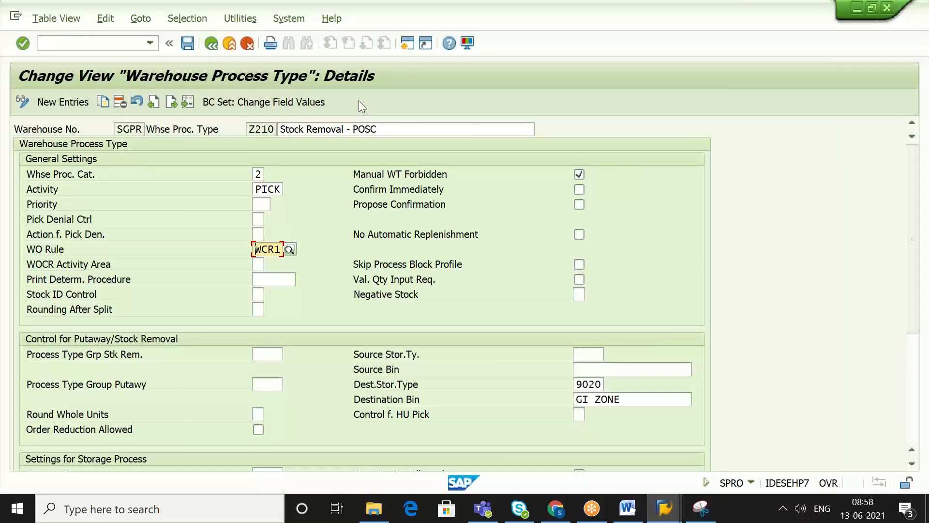
pyautogui.press('Return')
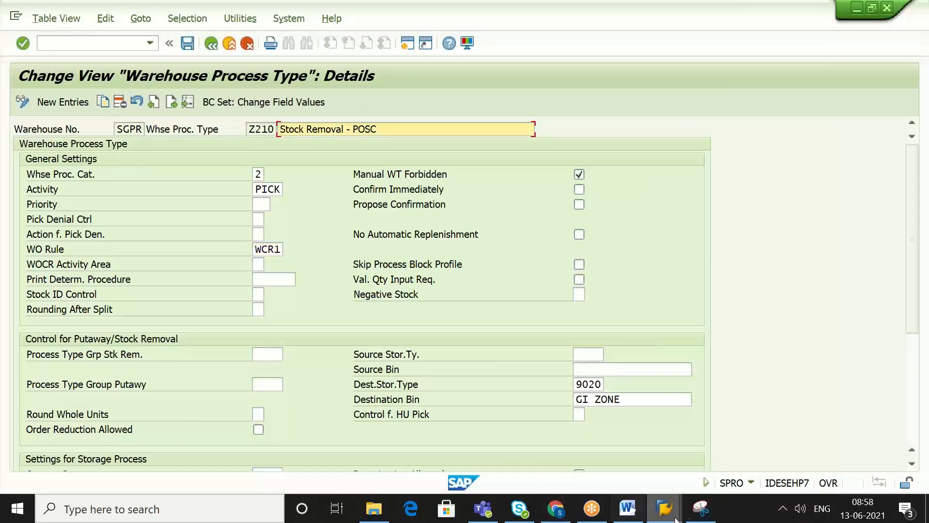
# Step: Capture the Z210 warehouse process type details with the Snipping Tool, including the WO Rule assignment
pyautogui.click(700, 508)
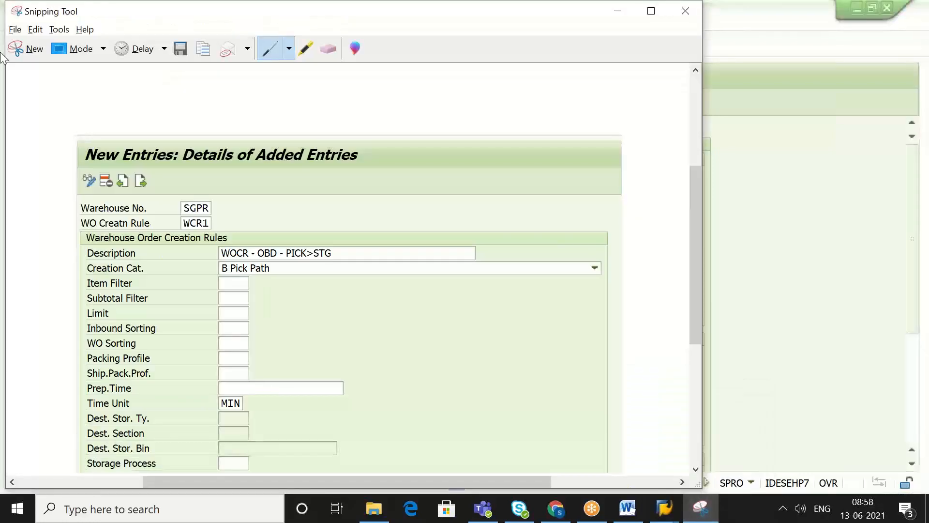
pyautogui.click(26, 48)
pyautogui.moveTo(7, 56); pyautogui.dragTo(716, 418)
# Step: Switch to Word and paste the capture on a new line below the red "WOCR NEEDS TO BE MAINTAINED ON WPT" note
pyautogui.click(628, 509)
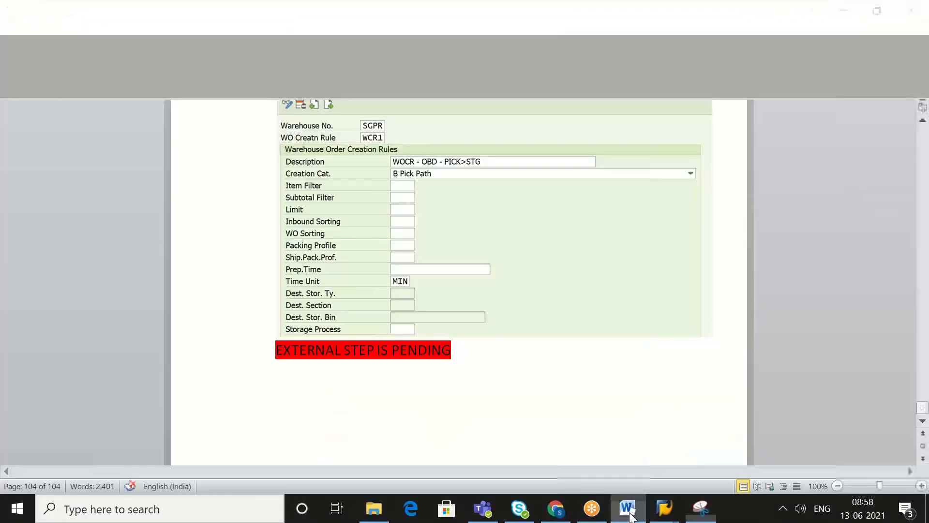
pyautogui.scroll(10, 687, 430)
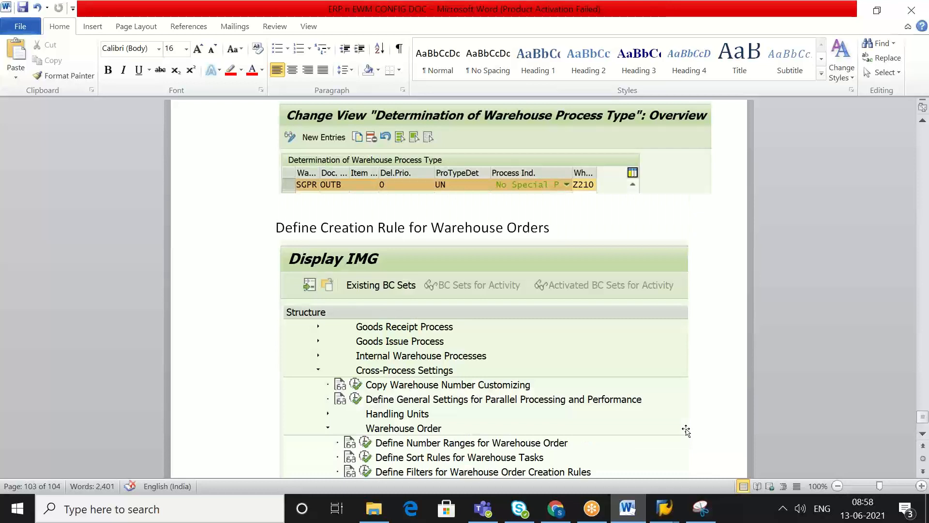
pyautogui.press('Up')
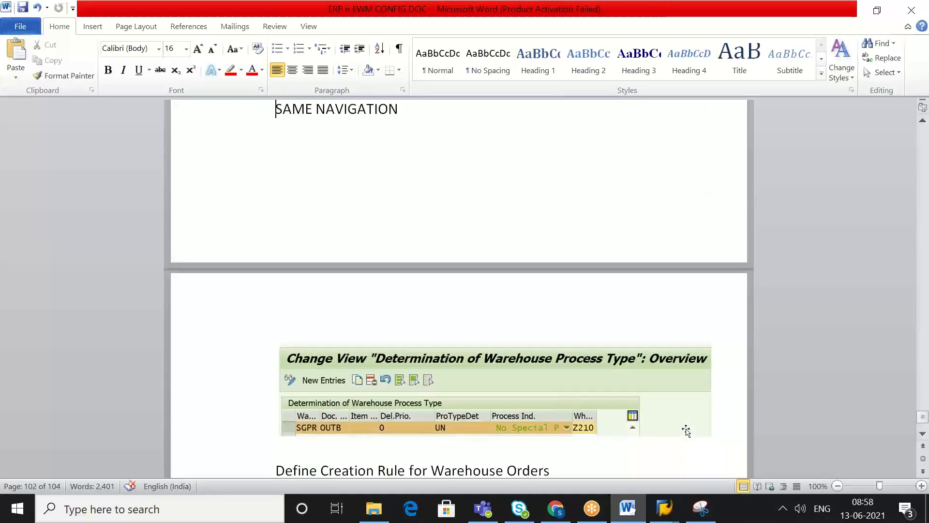
pyautogui.scroll(5, 686, 430)
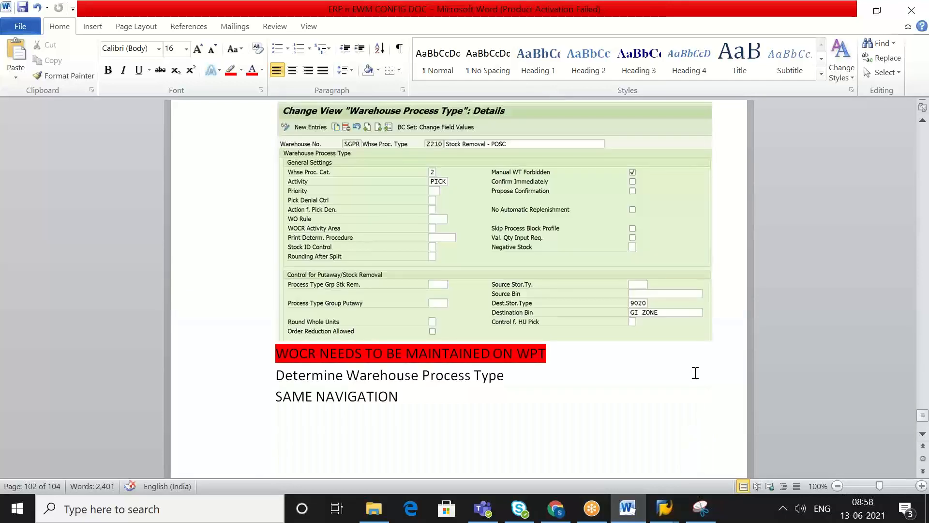
pyautogui.press('Up')
pyautogui.press('Return')
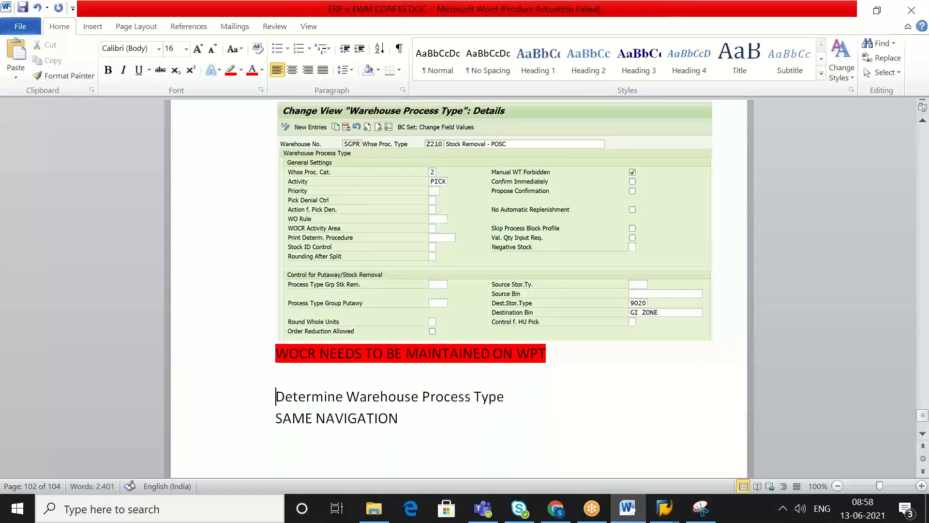
pyautogui.hotkey('ctrl', 'v')
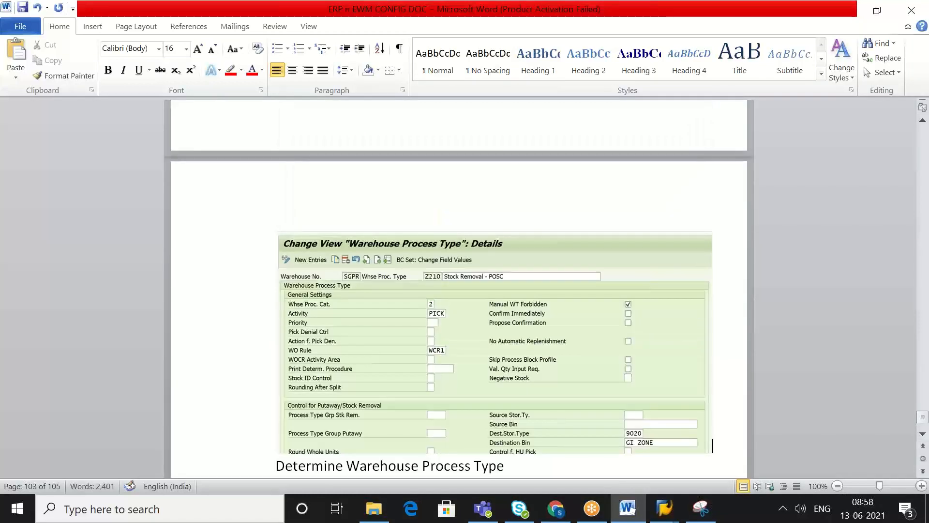
# Step: Place the cursor at the end of the Word document, on the page after the "EXTERNAL STEP IS PENDING" note
pyautogui.press('Down')
pyautogui.press('Down')
pyautogui.press('Down')
pyautogui.press('Down')
pyautogui.press('Down')
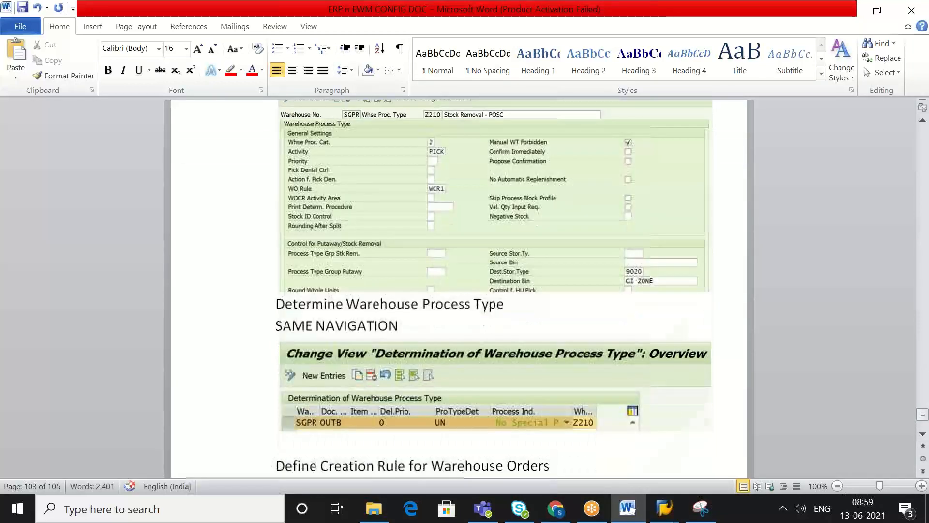
pyautogui.hotkey('ctrl', 'End')
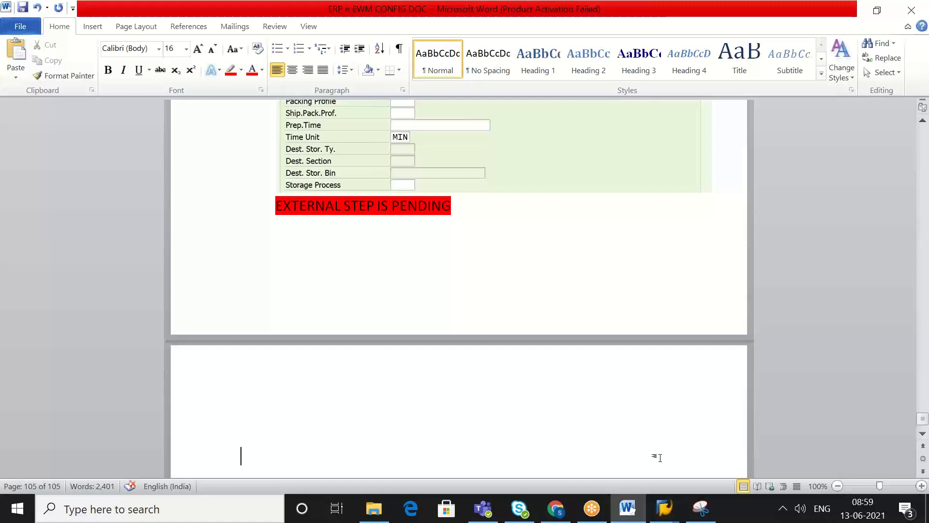
# Step: Switch back to SAP, save warehouse process type Z210 and return to the IMG structure
pyautogui.click(700, 508)
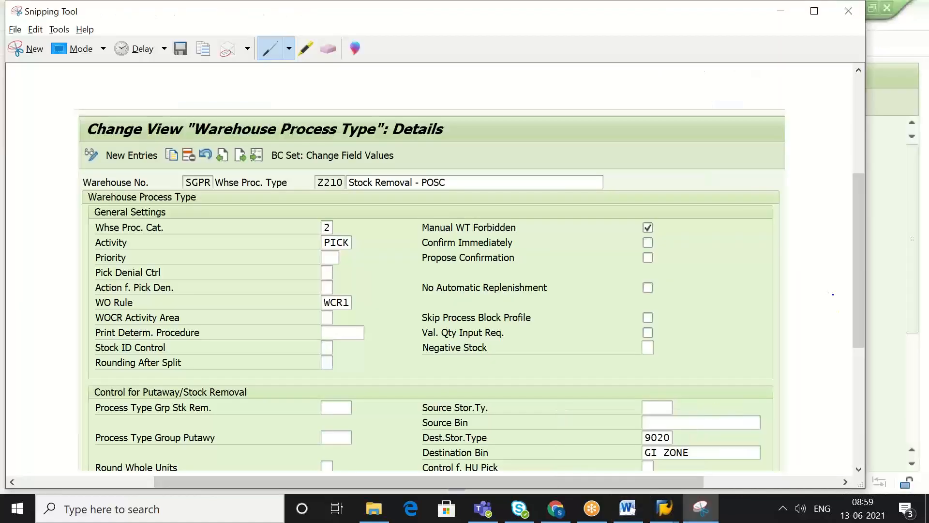
pyautogui.click(887, 222)
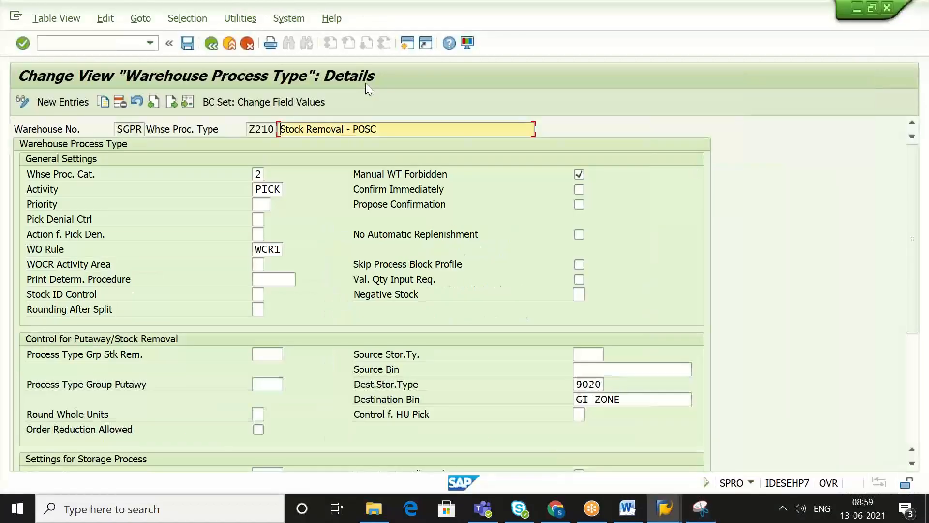
pyautogui.click(189, 43)
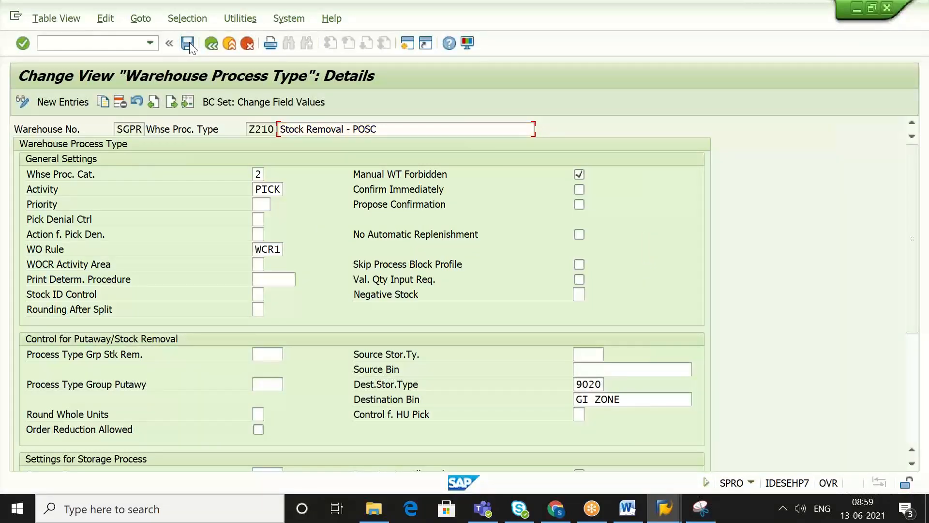
pyautogui.press('Return')
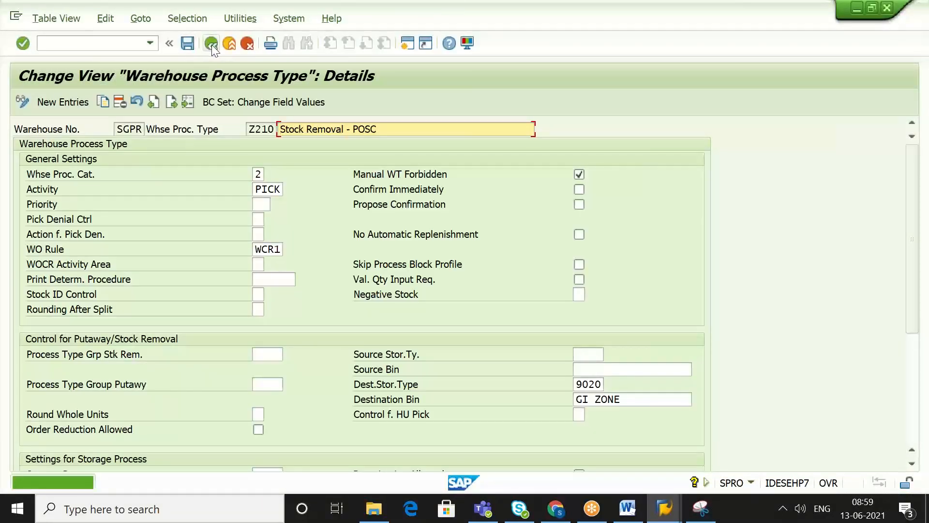
pyautogui.click(211, 43)
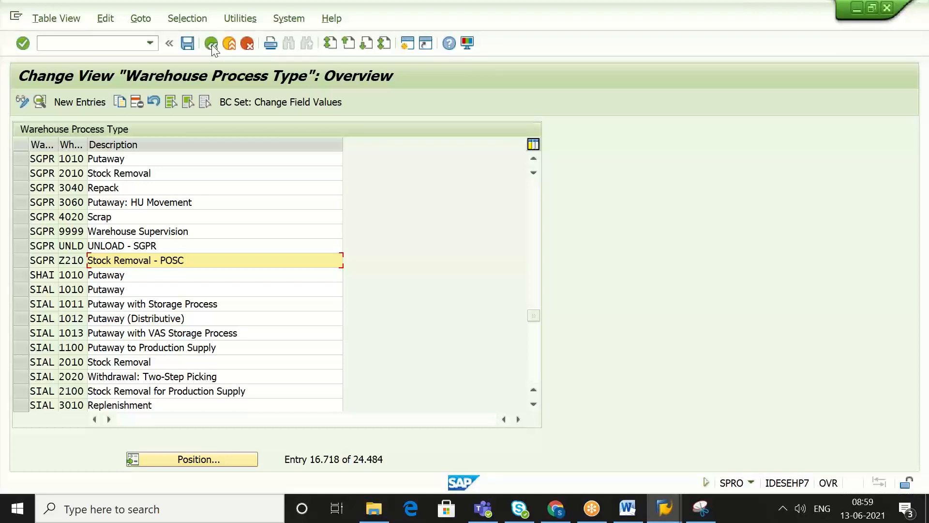
pyautogui.click(211, 44)
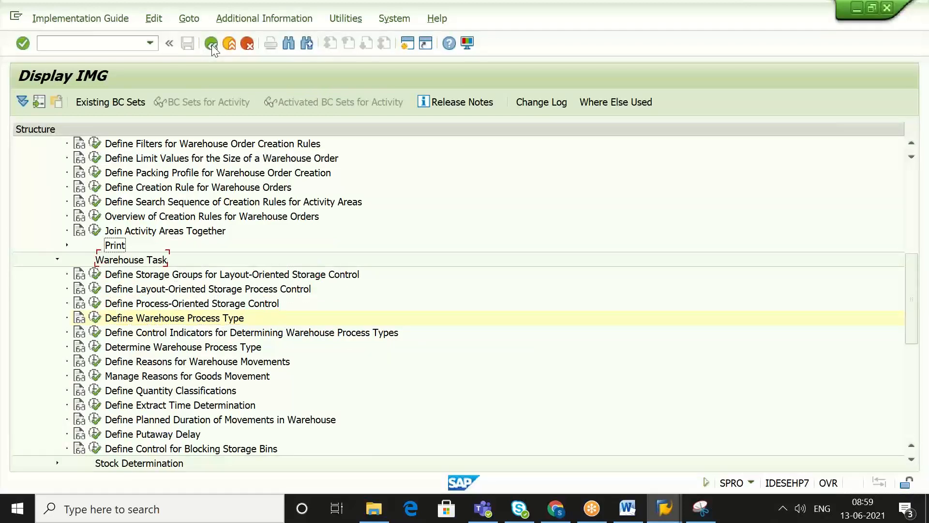
# Step: Collapse the Warehouse Order node and select Define Process-Oriented Storage Control under Warehouse Task
pyautogui.press('Left')
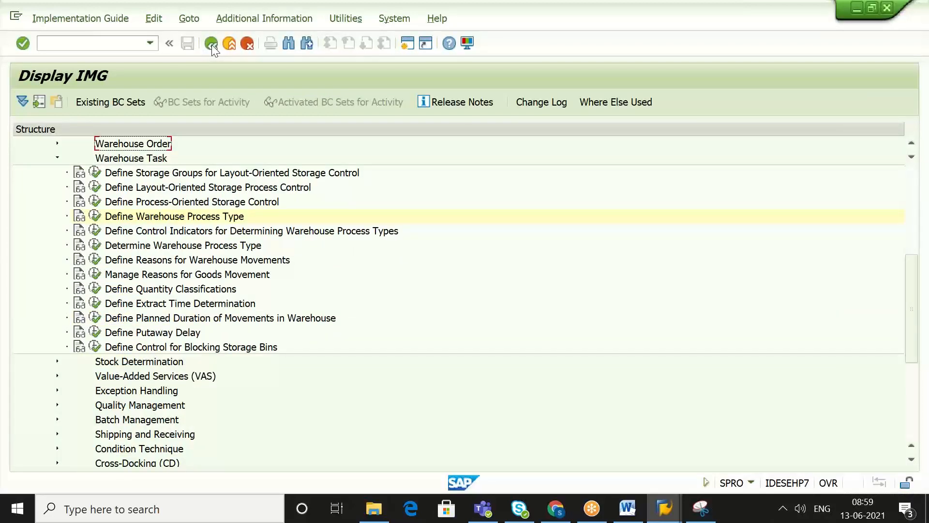
pyautogui.press('Up')
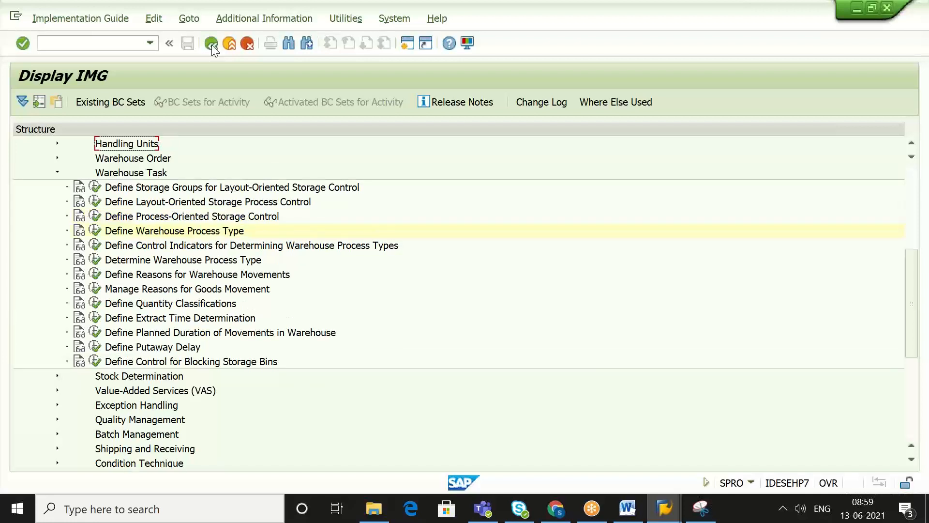
pyautogui.click(164, 220)
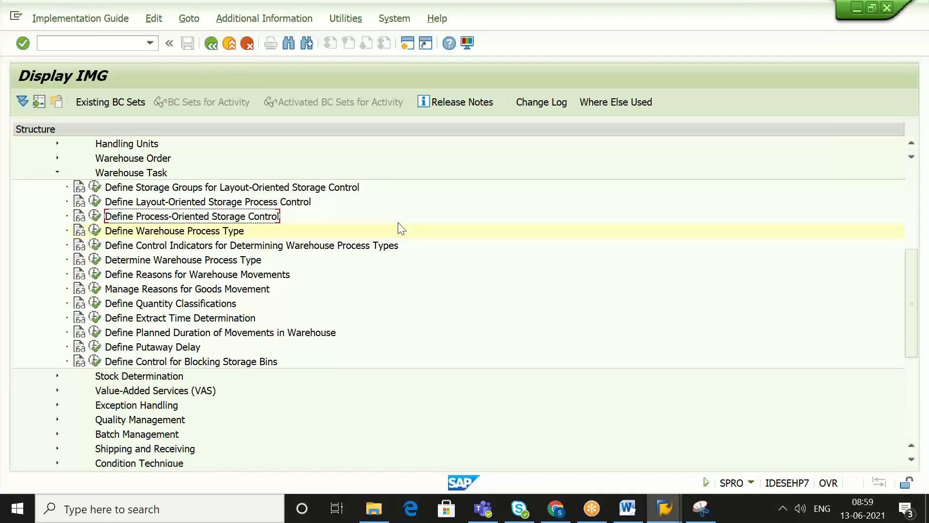
# Step: Switch to Word and add the line "Define Process-Oriented Storage Control" at the end of the document
pyautogui.click(627, 508)
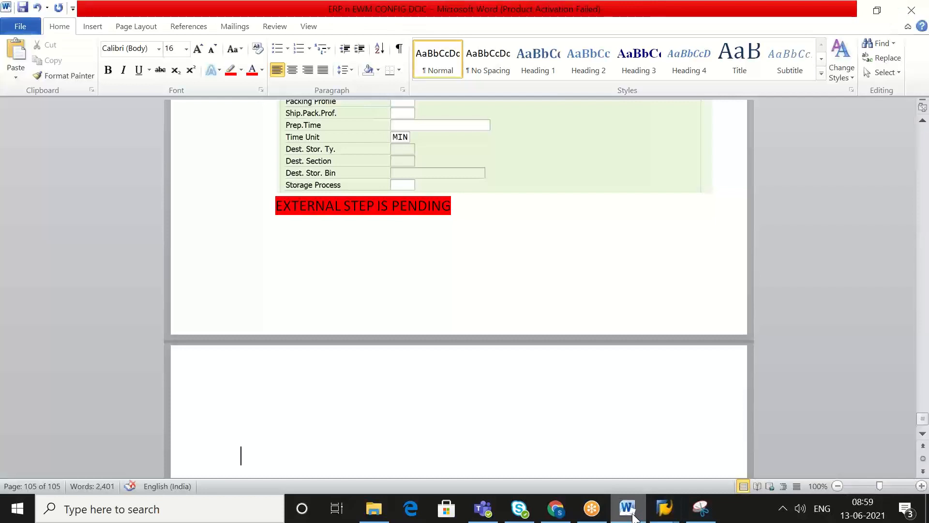
pyautogui.write('Define Process-Oriented Storage Control')
pyautogui.press('Return')
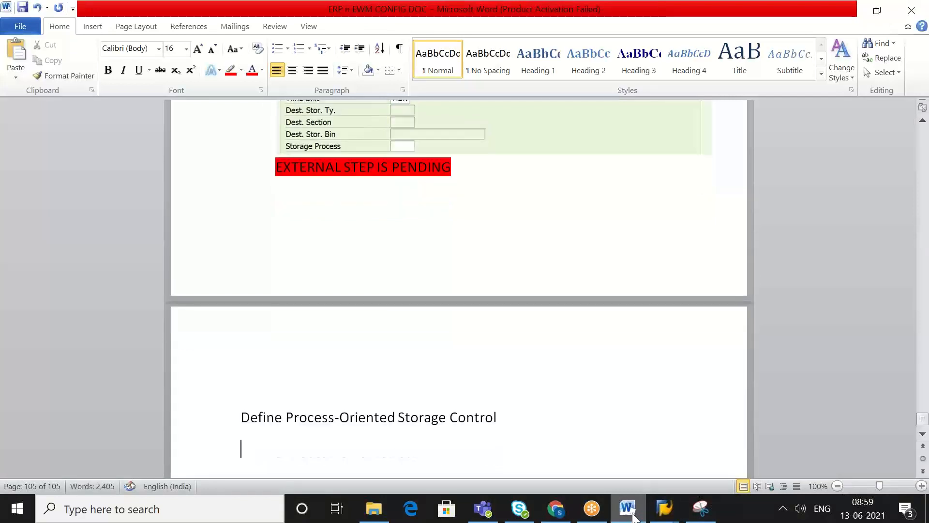
# Step: Capture the SAP IMG structure down to Define Process-Oriented Storage Control and paste it below that heading in Word
pyautogui.click(633, 514)
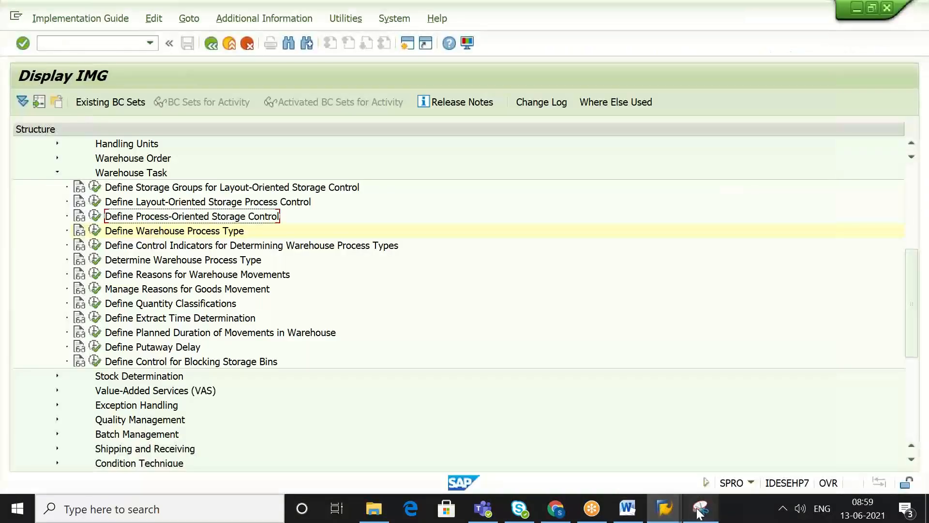
pyautogui.click(699, 515)
pyautogui.click(699, 514)
pyautogui.click(699, 514)
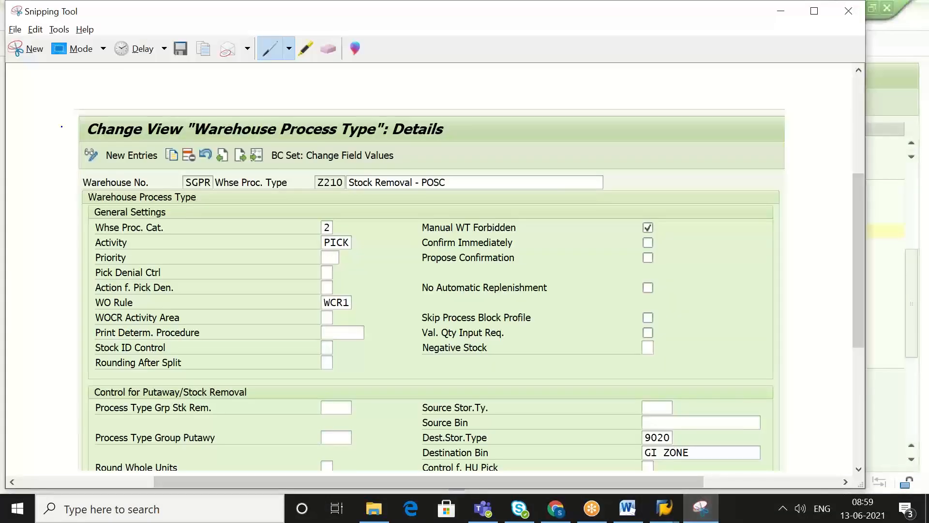
pyautogui.click(26, 49)
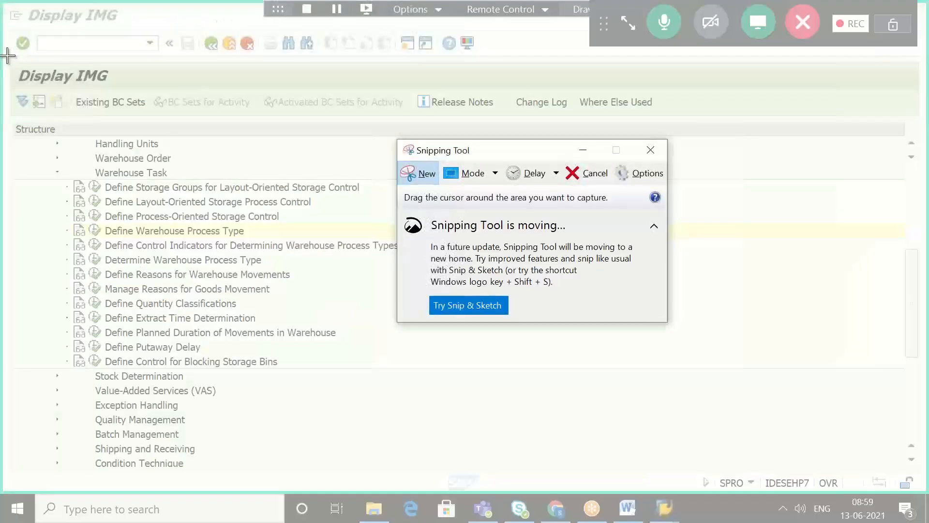
pyautogui.moveTo(7, 56); pyautogui.dragTo(509, 223)
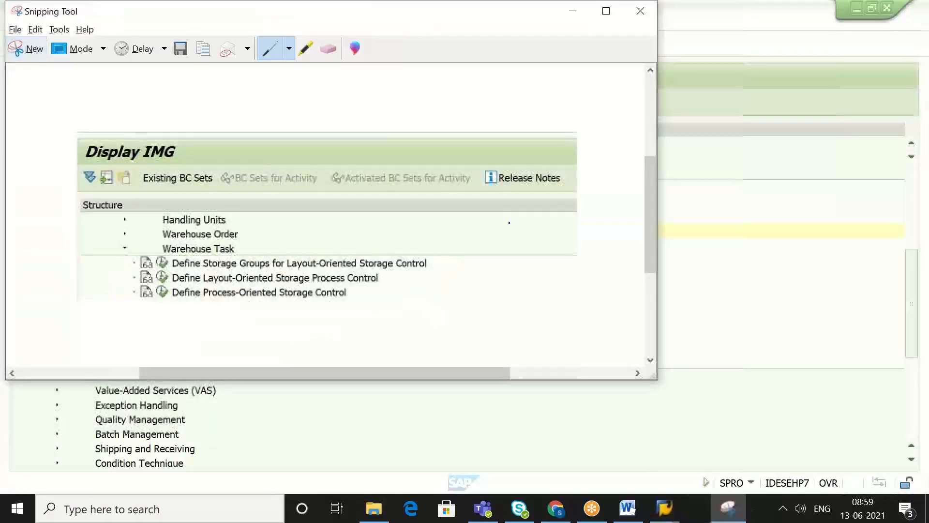
pyautogui.click(628, 507)
pyautogui.hotkey('ctrl', 'v')
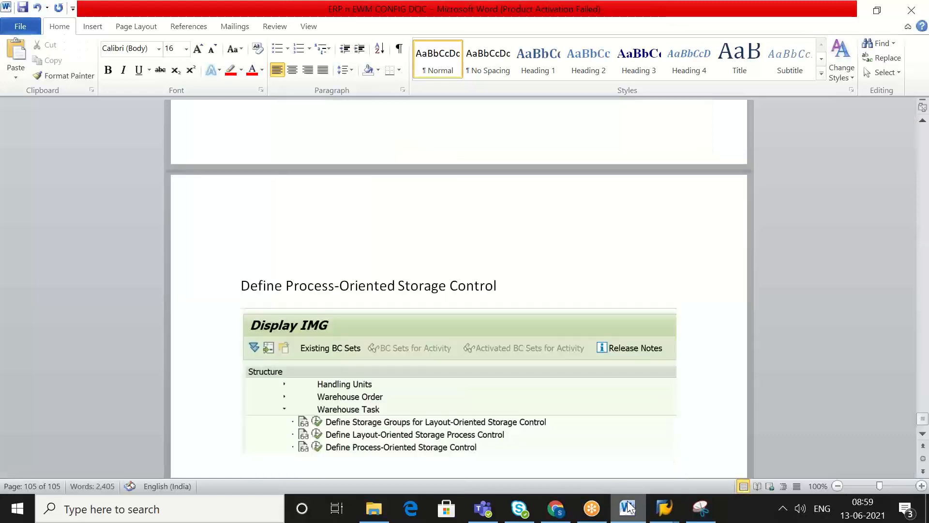
# Step: Return to SAP and open Define Process-Oriented Storage Control at its External Storage Process Step list
pyautogui.click(627, 507)
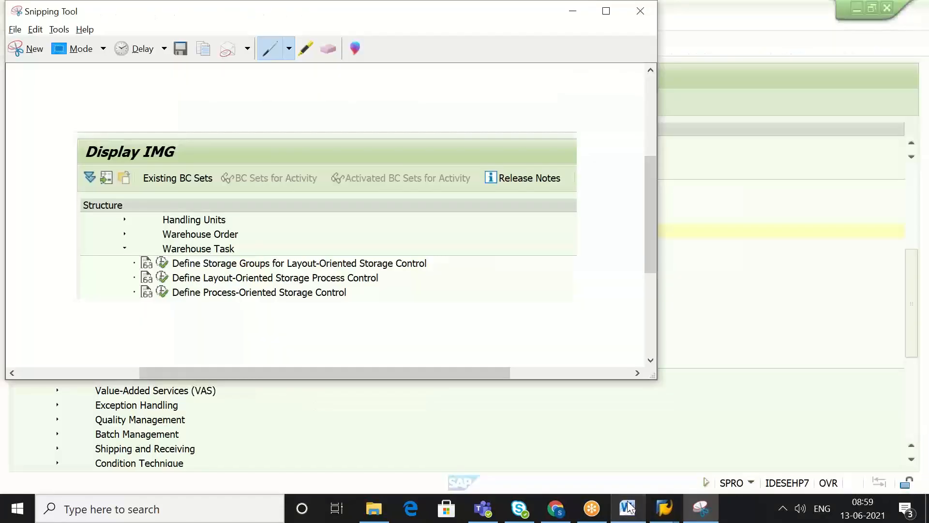
pyautogui.click(678, 441)
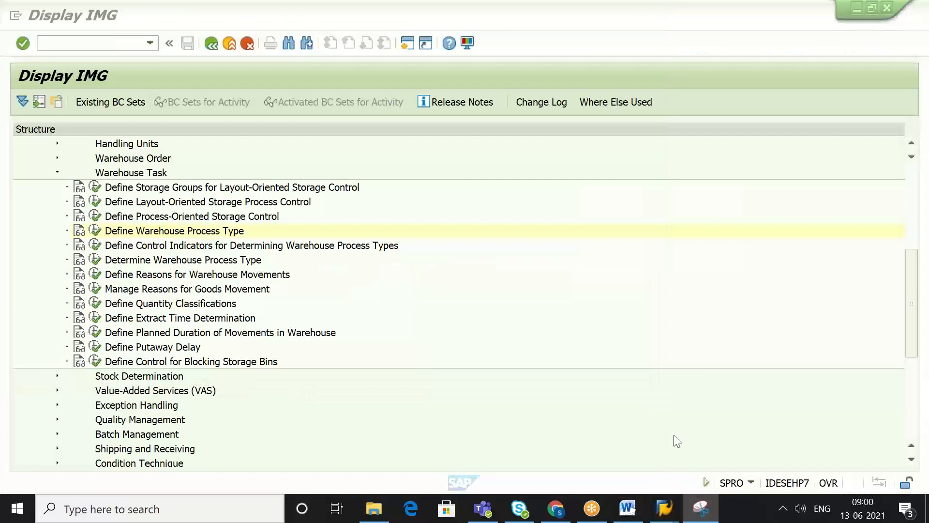
pyautogui.click(96, 216)
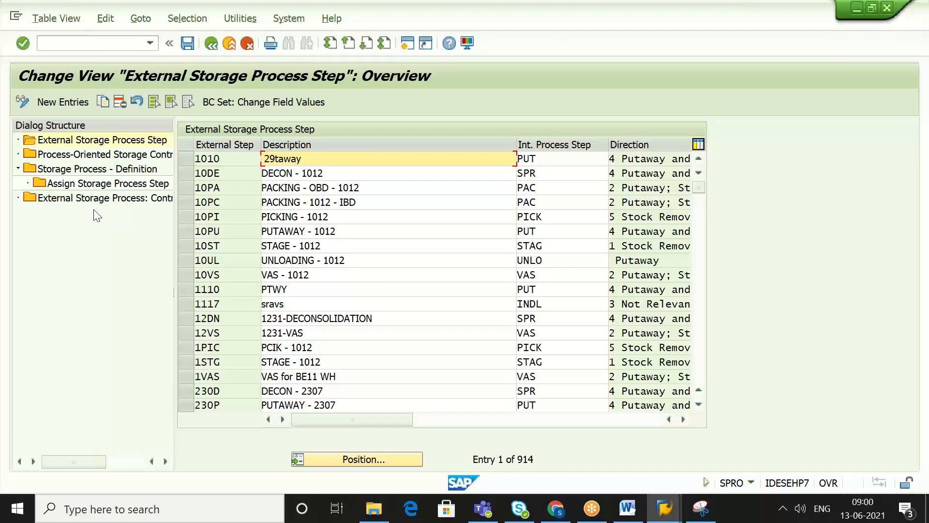
pyautogui.click(115, 144)
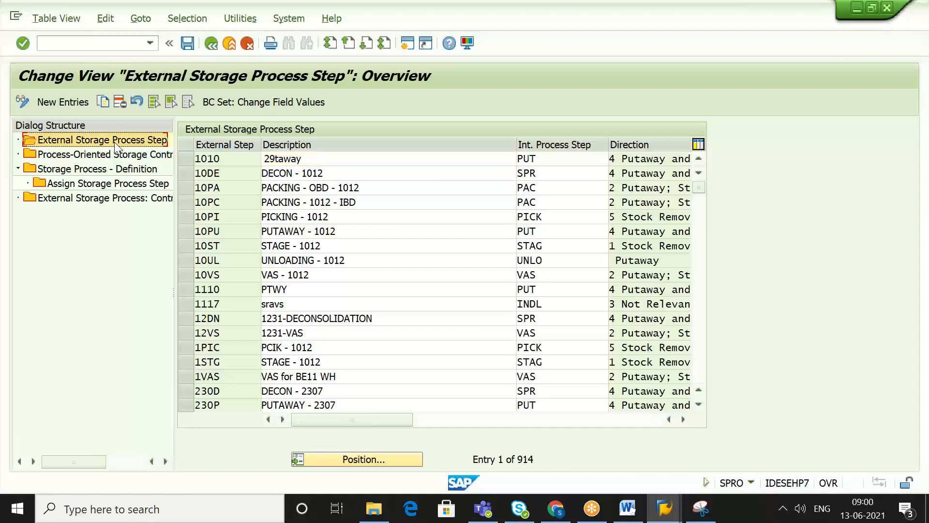
# Step: Start a new external storage process step SPIC with the description "PICKIG - SGPR"
pyautogui.click(58, 103)
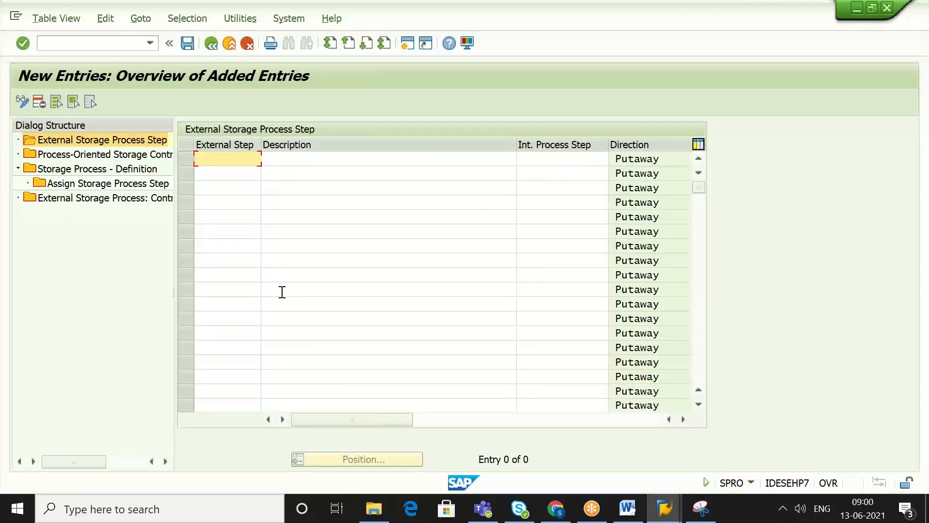
pyautogui.write('SPIC')
pyautogui.click(351, 160)
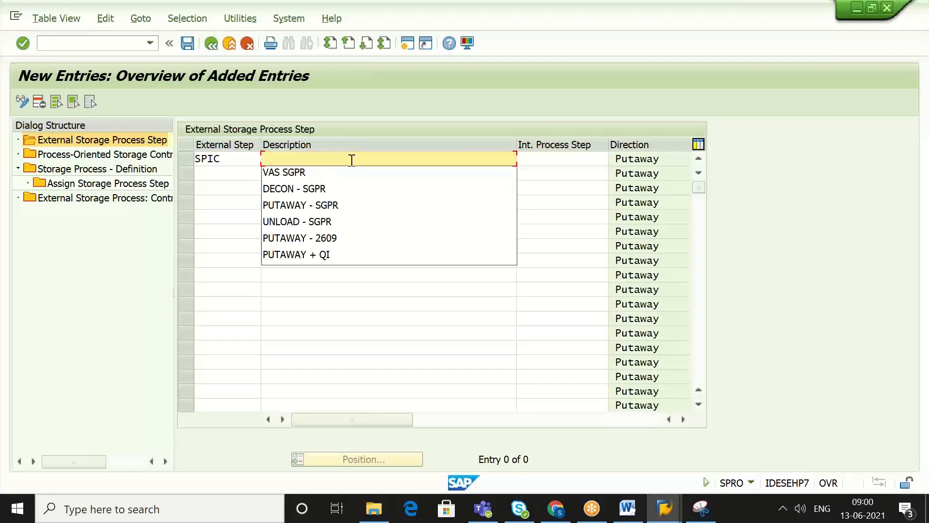
pyautogui.write('PIC')
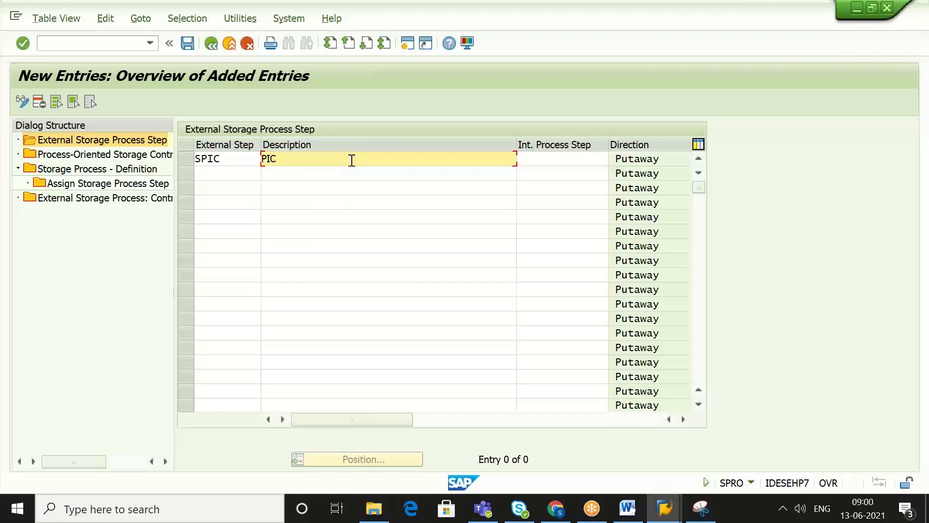
pyautogui.write('KIG')
pyautogui.write(' SGPR')
pyautogui.press('Left')
pyautogui.press('Left')
pyautogui.press('Left')
pyautogui.press('Insert')
pyautogui.write('-')
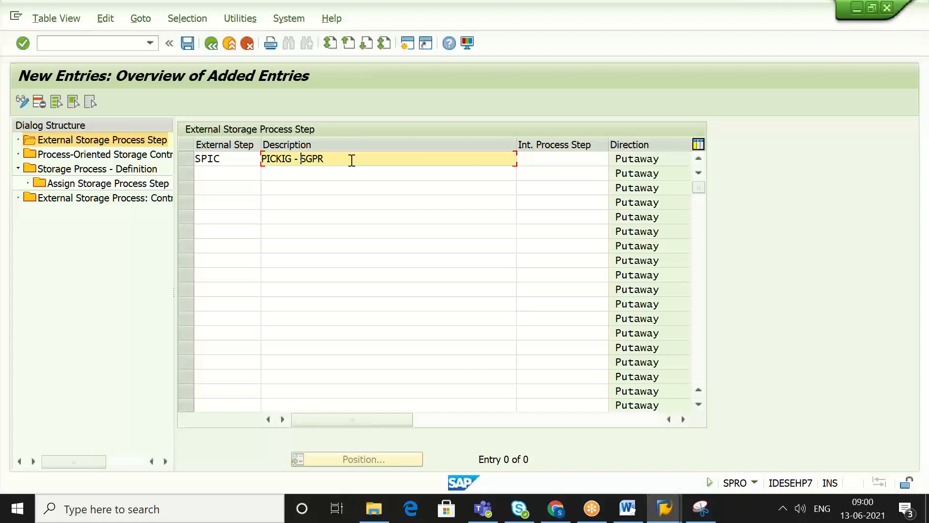
pyautogui.press('Insert')
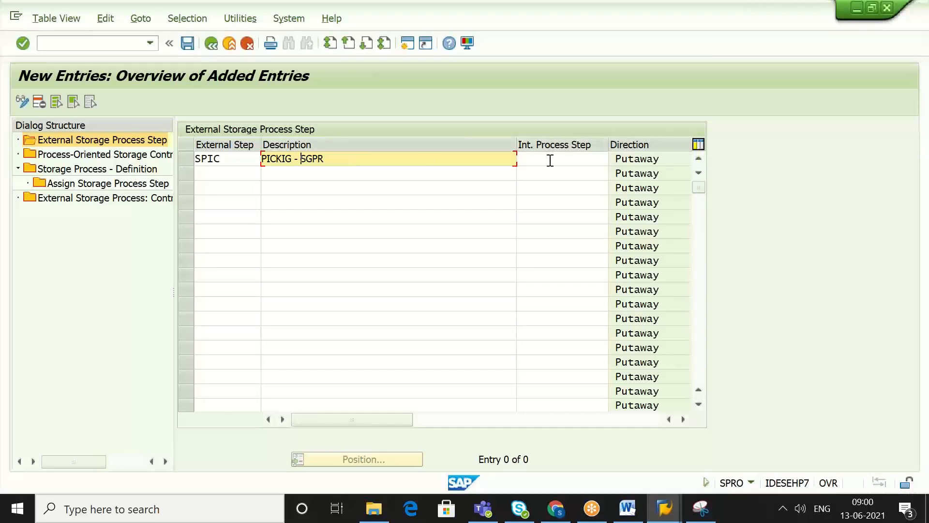
# Step: Assign internal process step PICK to the picking entry and change its external step code to SGPC
pyautogui.click(473, 159)
pyautogui.click(539, 156)
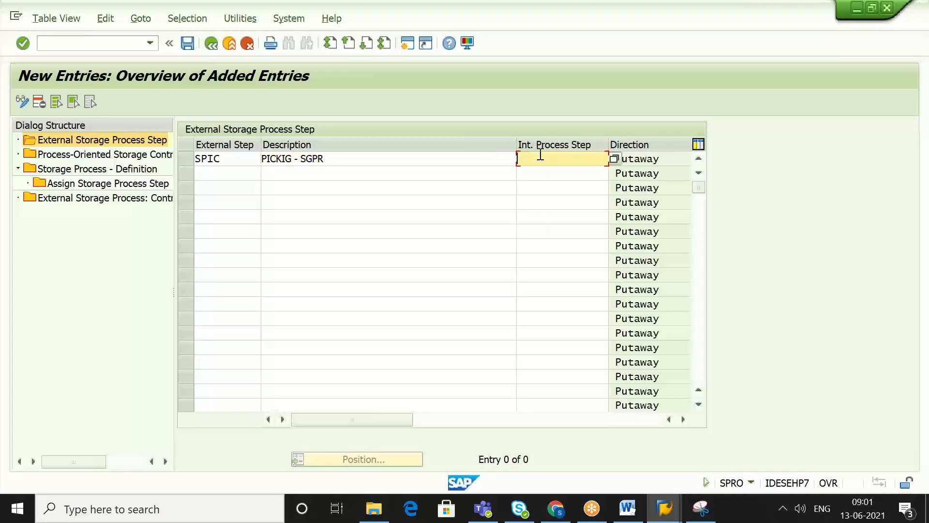
pyautogui.click(613, 158)
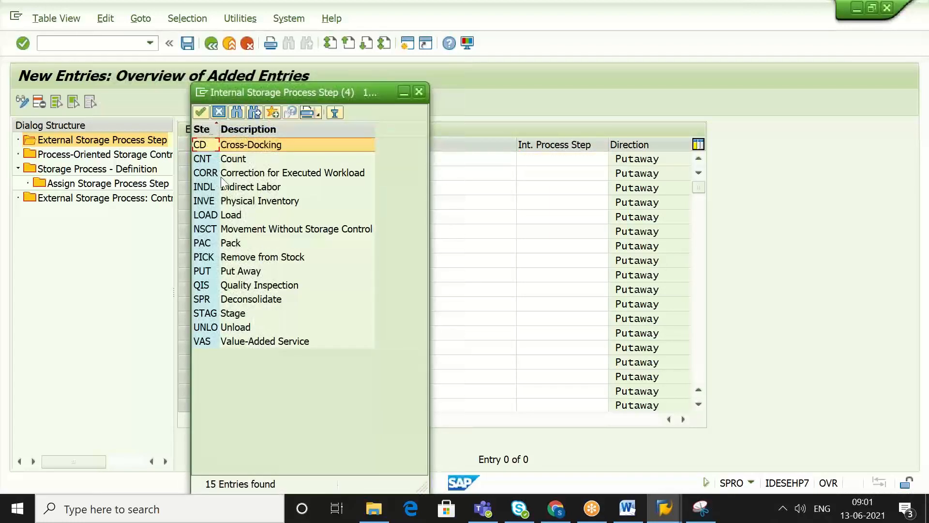
pyautogui.doubleClick(251, 257)
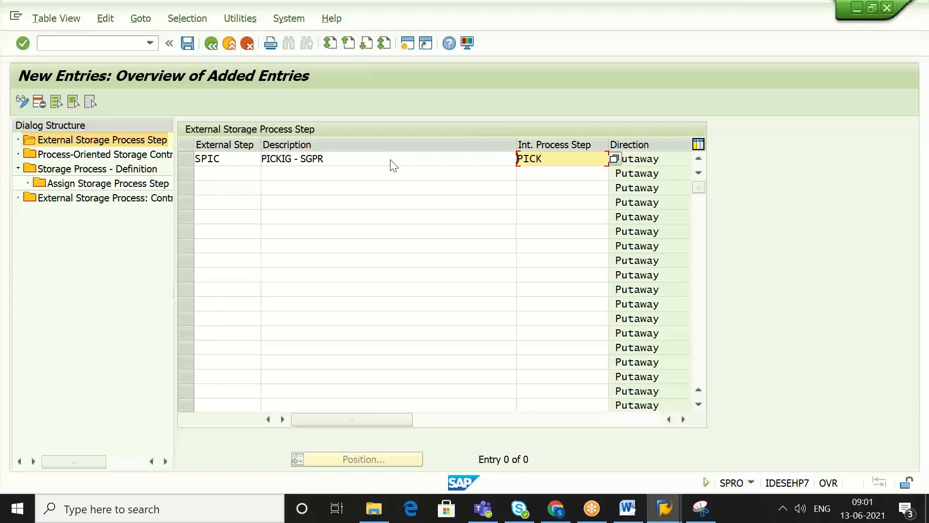
pyautogui.press('Return')
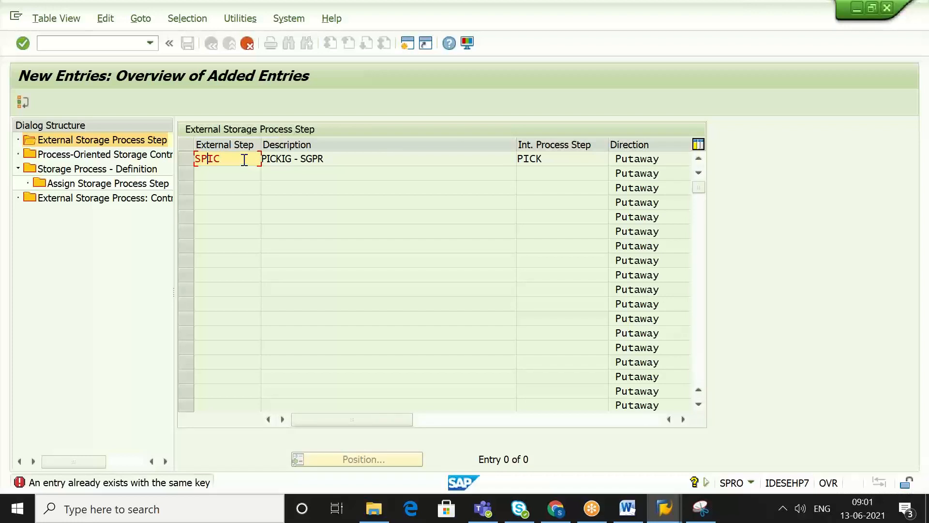
pyautogui.write('GP')
pyautogui.press('Return')
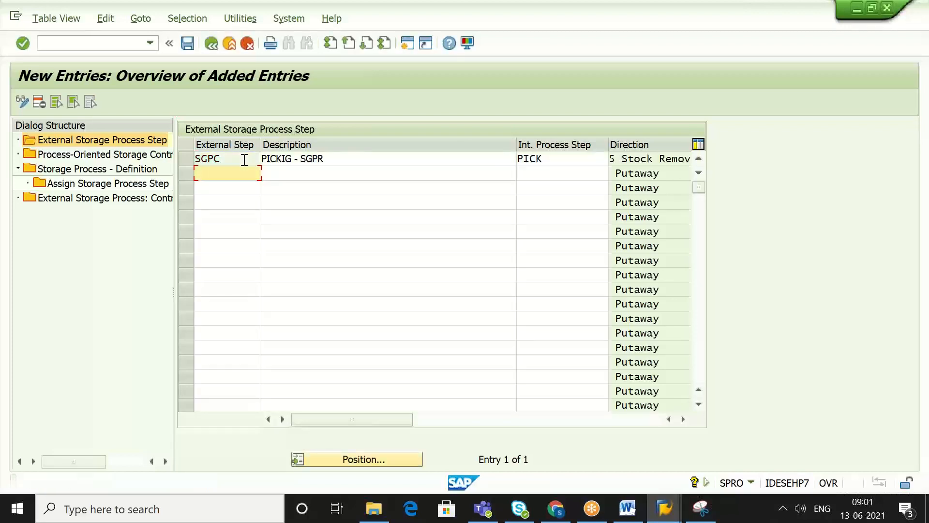
# Step: Add a second external storage process step SSTG with the description "STAGING - SGPR"
pyautogui.press('Return')
pyautogui.write('S')
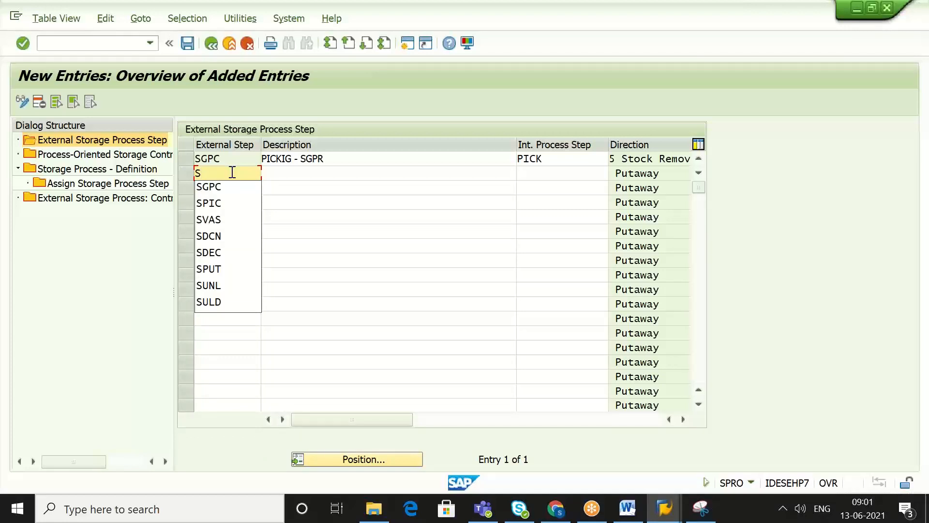
pyautogui.write('ST')
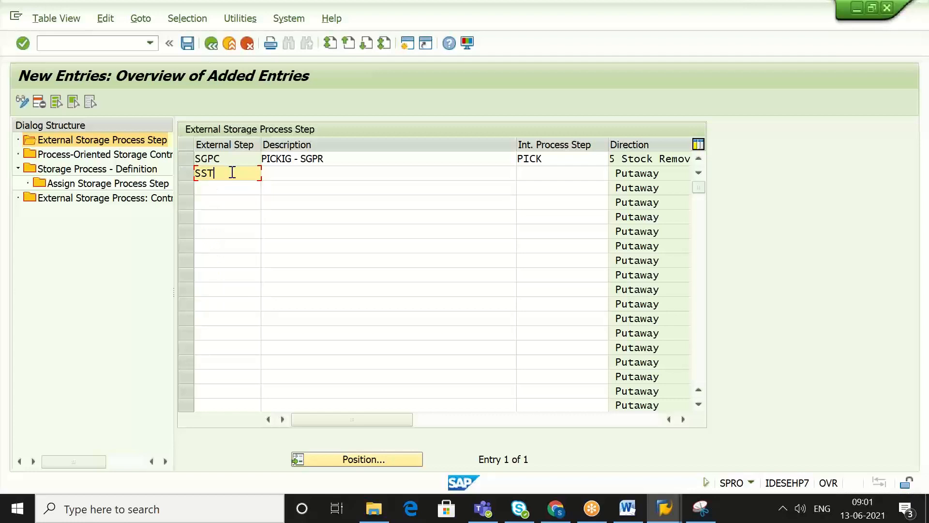
pyautogui.write('G')
pyautogui.click(285, 174)
pyautogui.write('S')
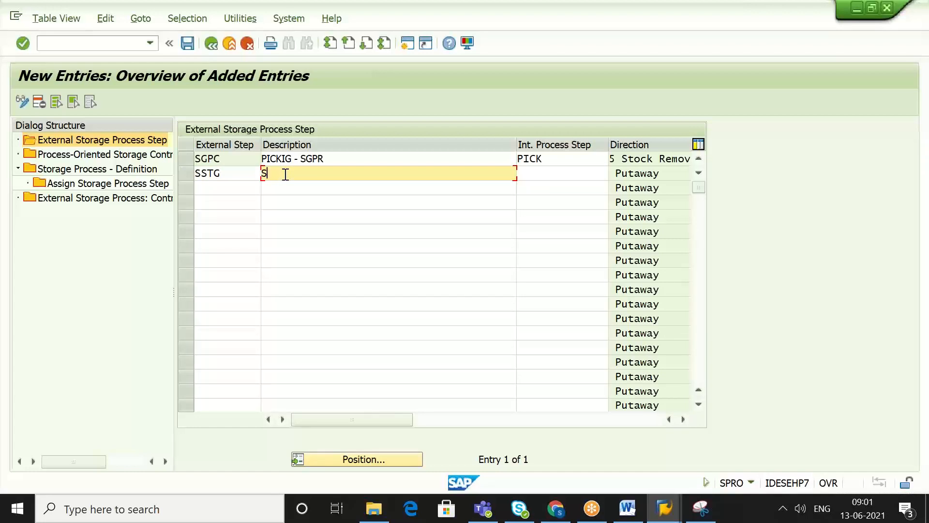
pyautogui.write('TAGING - SGPR')
# Step: Assign internal process step STAG to the staging entry and change its external step code to SGSG
pyautogui.click(529, 173)
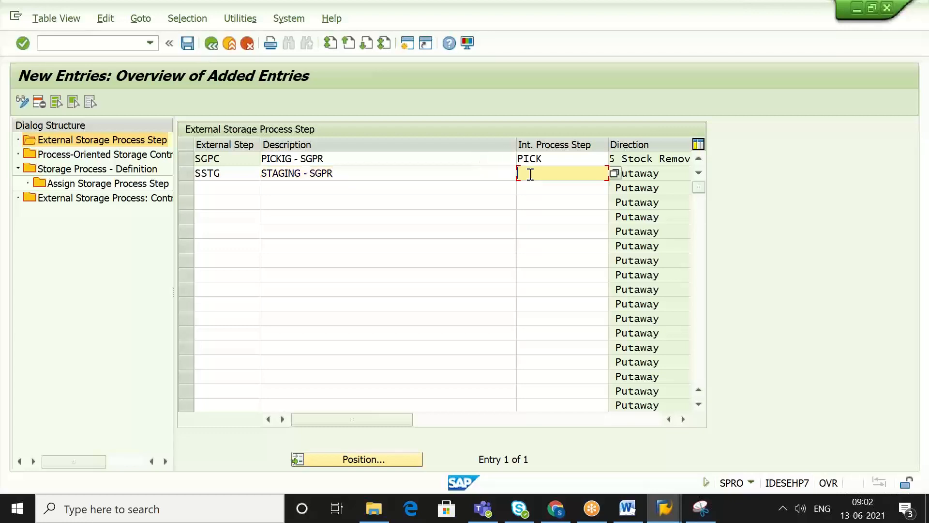
pyautogui.click(614, 172)
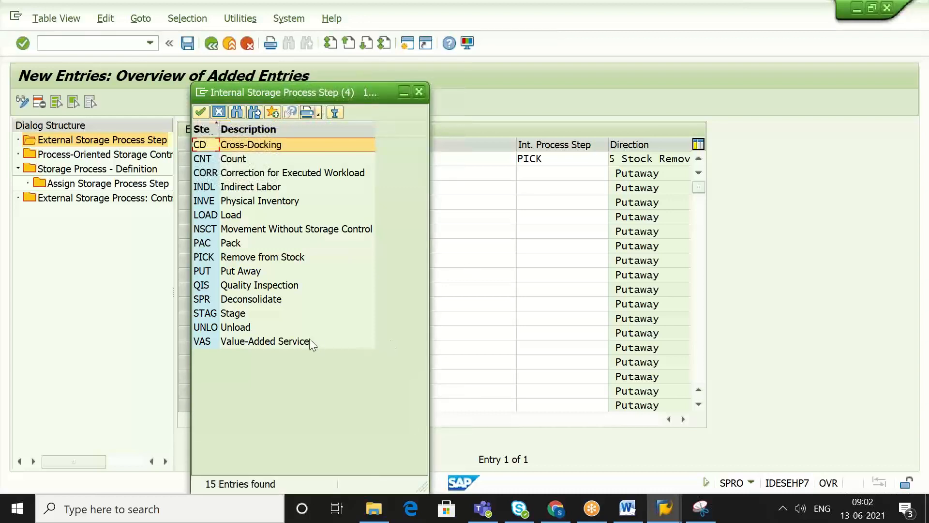
pyautogui.doubleClick(239, 313)
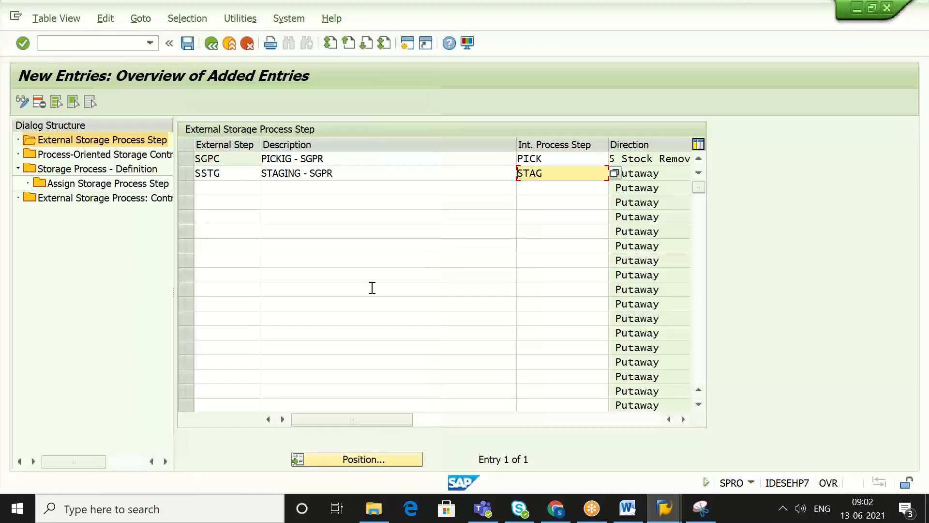
pyautogui.press('Return')
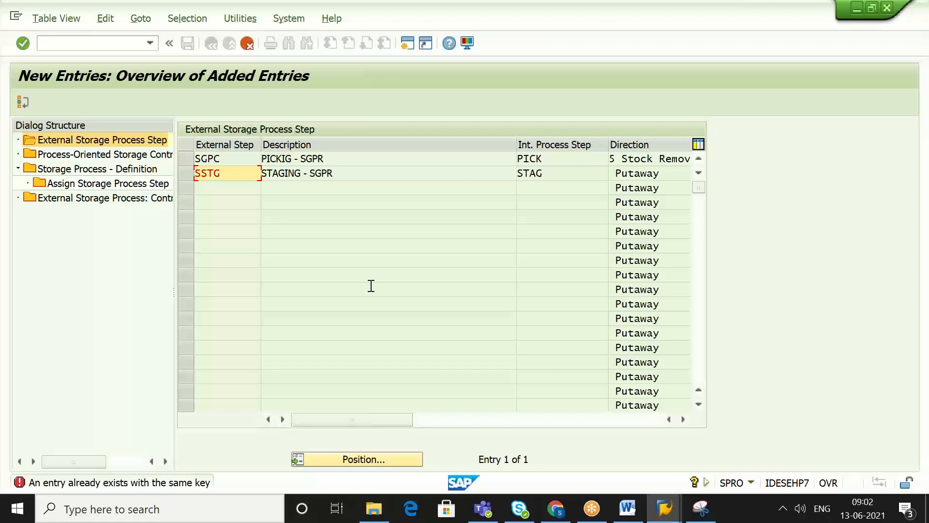
pyautogui.click(203, 175)
pyautogui.write('GS')
pyautogui.press('Return')
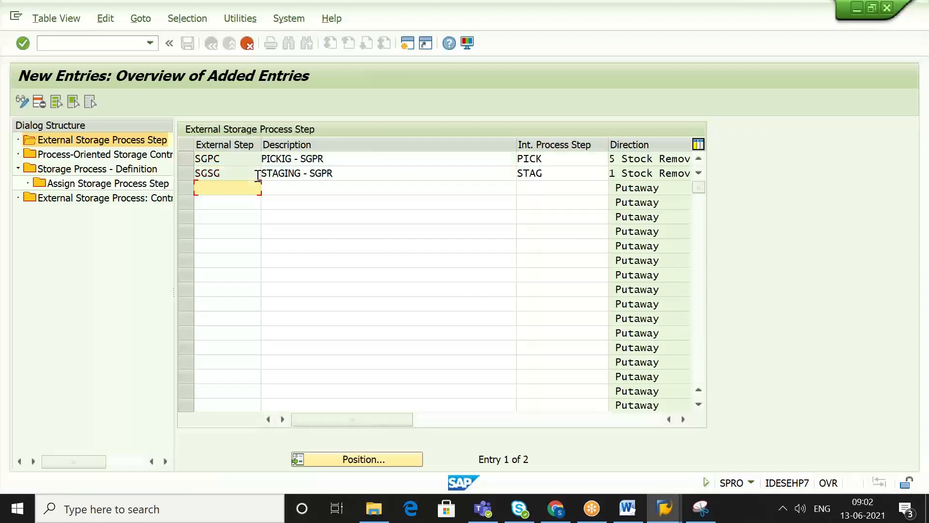
pyautogui.click(248, 174)
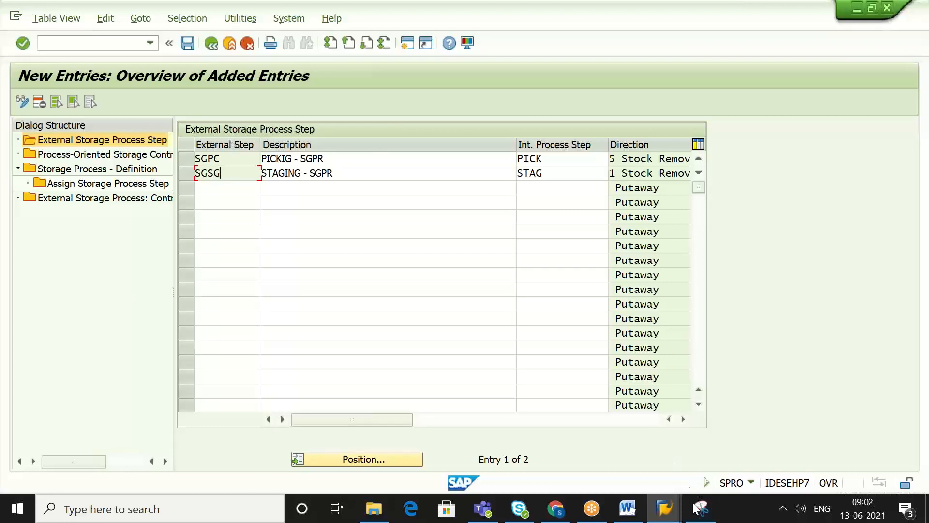
# Step: Capture the new entries overview with SGPC and SGSG and paste it below the IMG screenshot in Word
pyautogui.click(701, 515)
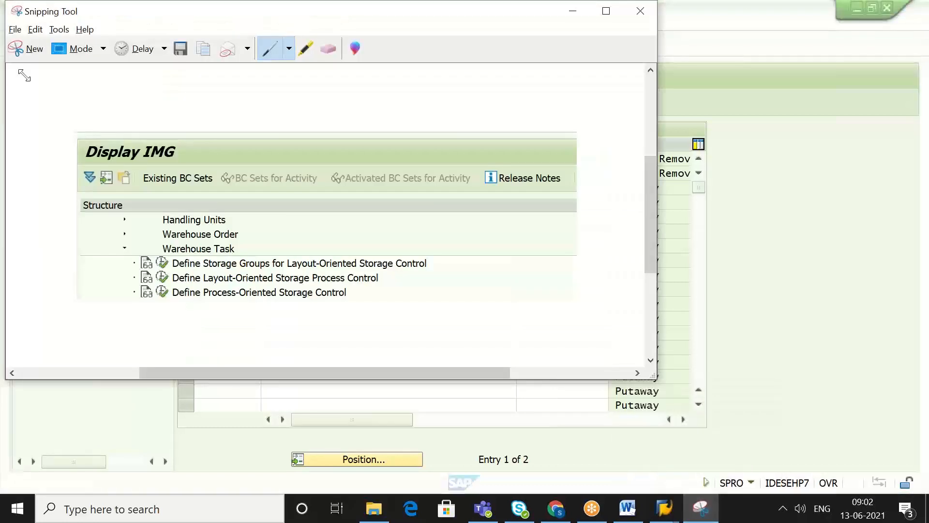
pyautogui.click(32, 50)
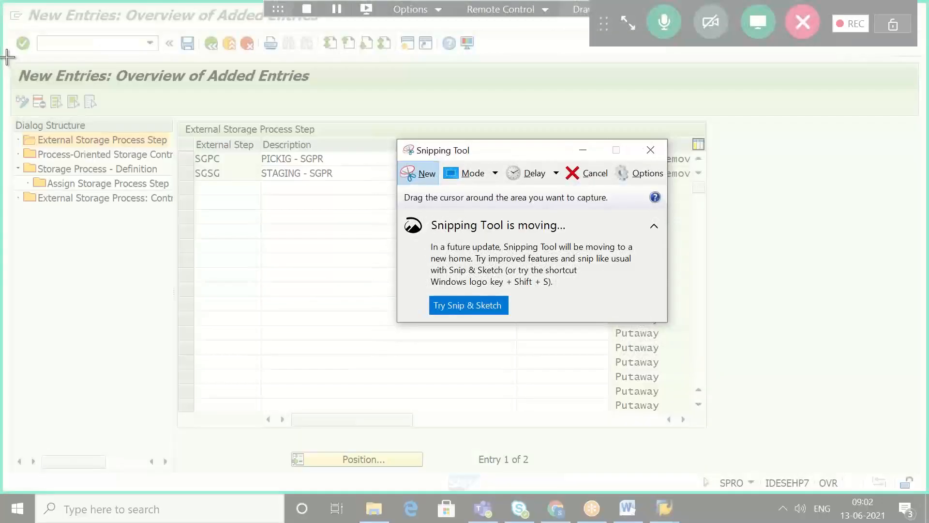
pyautogui.moveTo(6, 56); pyautogui.dragTo(729, 236)
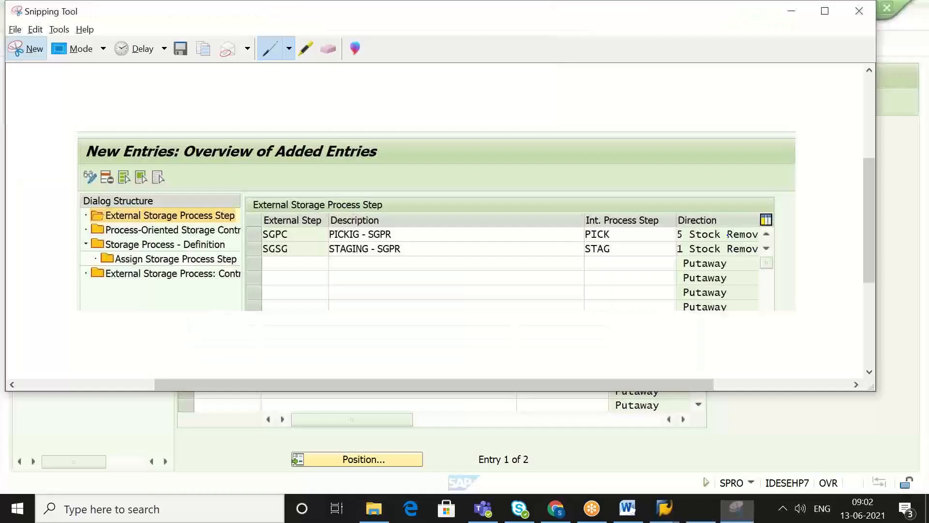
pyautogui.click(624, 516)
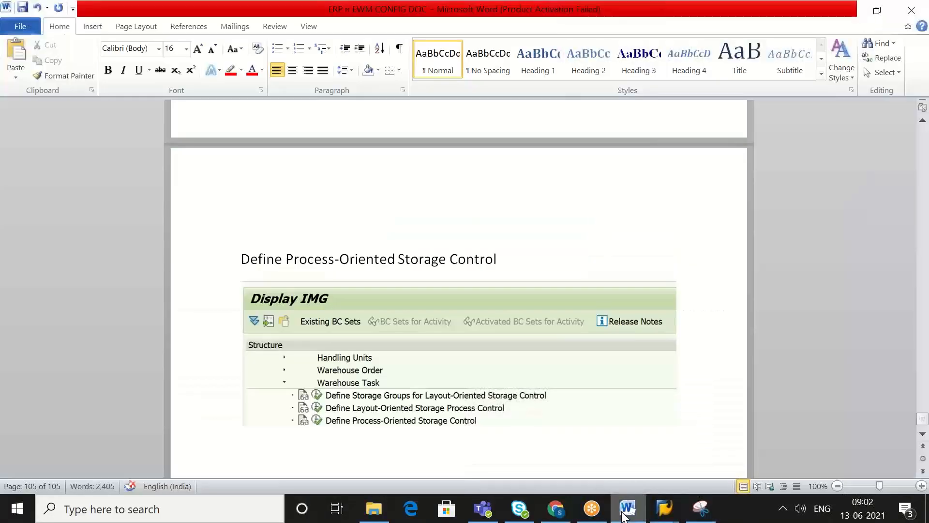
pyautogui.hotkey('ctrl', 'v')
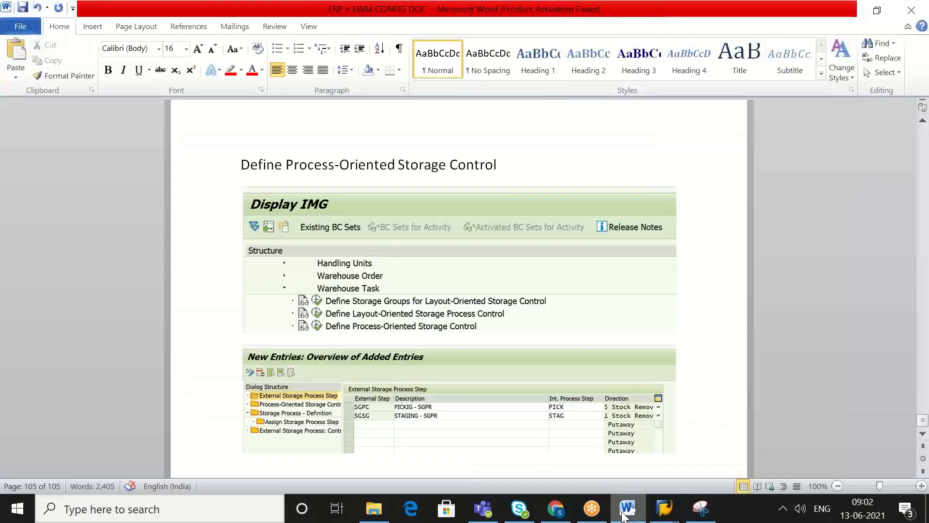
pyautogui.press('Return')
# Step: Return to SAP and save the two new external storage process steps, accepting the customizing request
pyautogui.hotkey('alt', 'Tab')
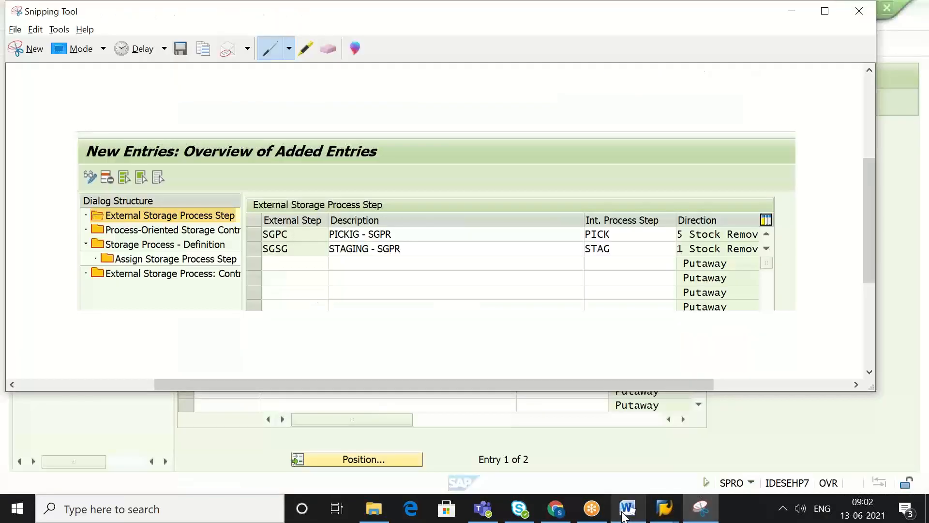
pyautogui.click(746, 431)
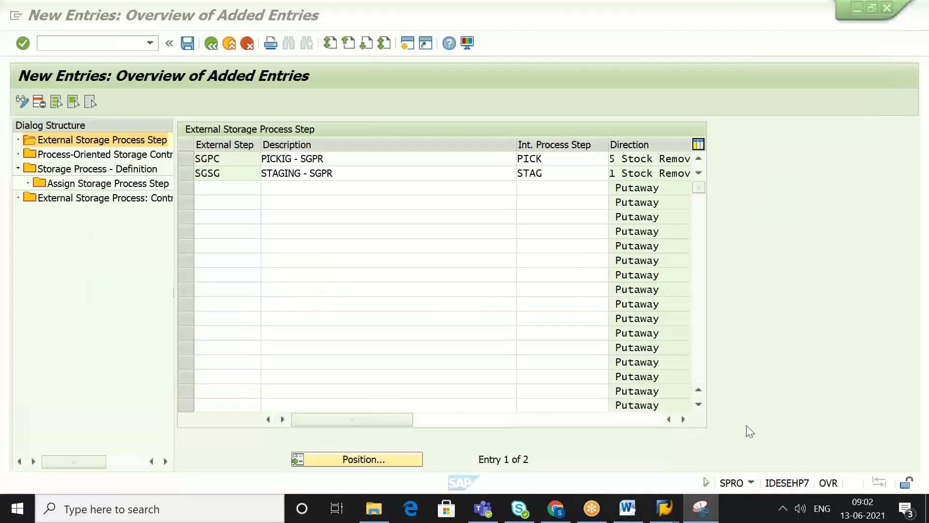
pyautogui.click(187, 44)
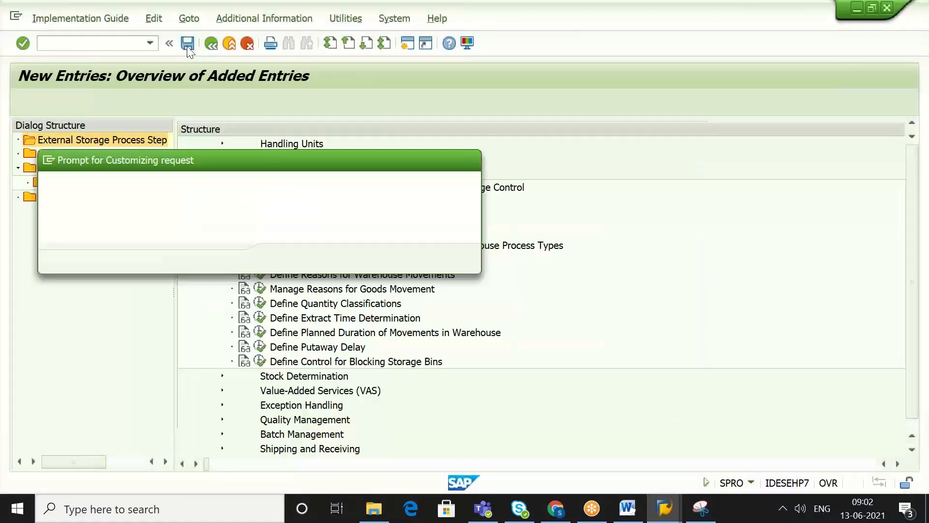
pyautogui.press('Return')
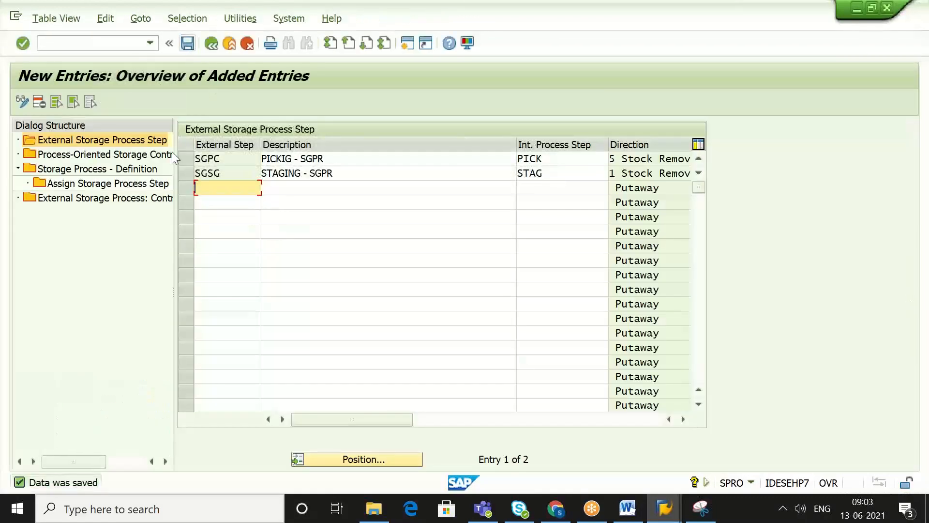
# Step: Add a new storage process definition with warehouse number SGPR and storage process SOUT
pyautogui.click(148, 169)
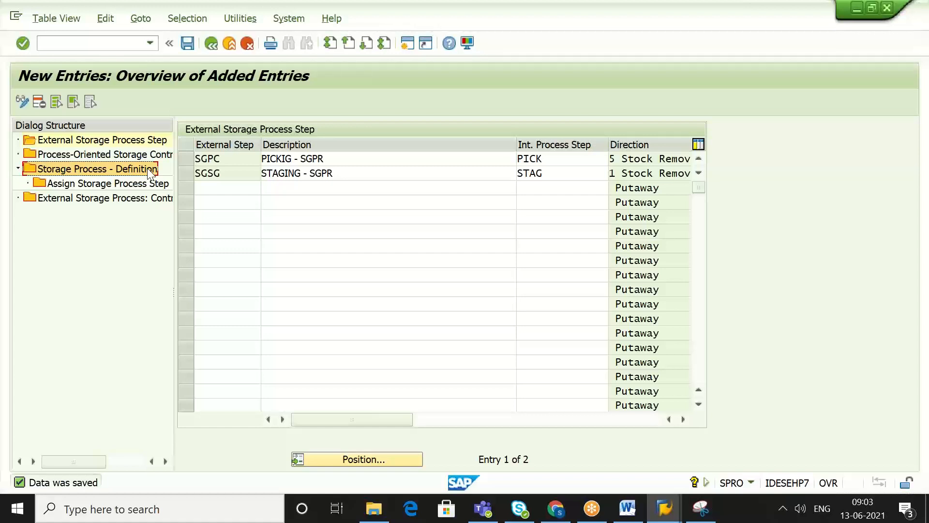
pyautogui.doubleClick(147, 167)
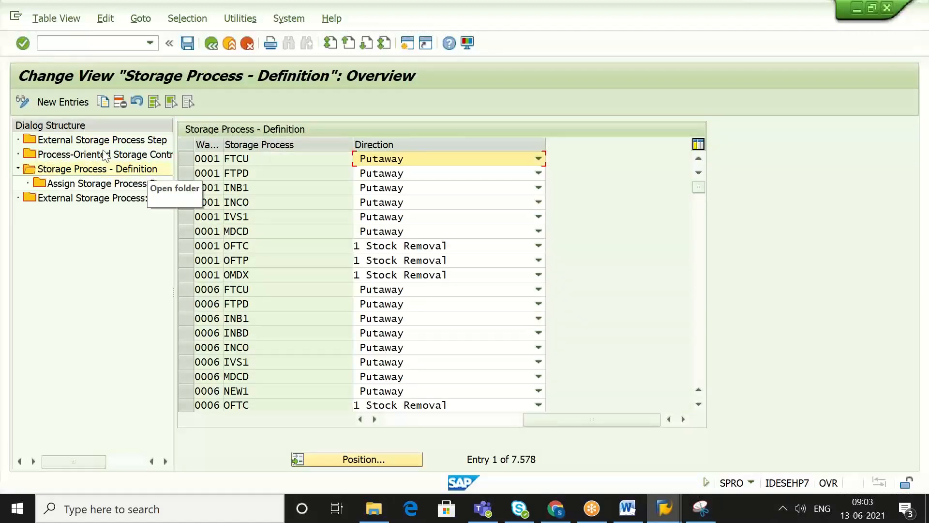
pyautogui.click(68, 102)
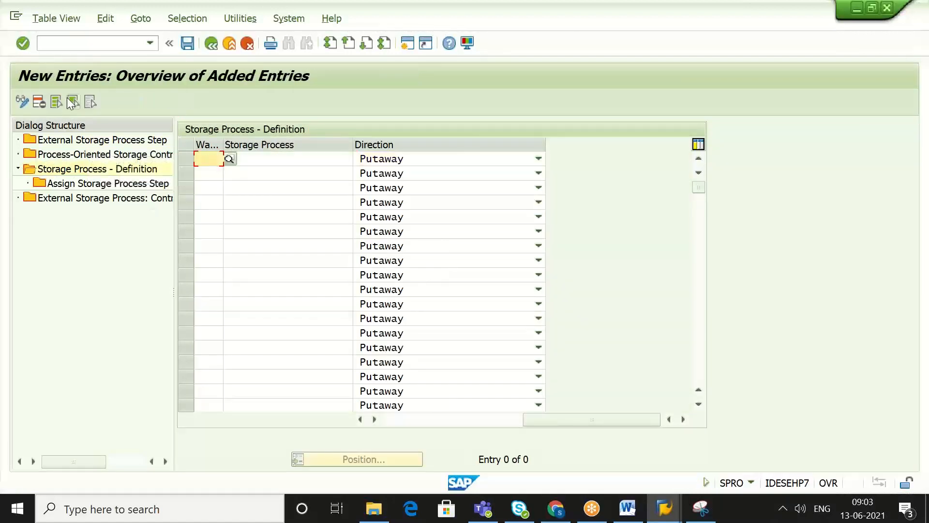
pyautogui.click(395, 424)
pyautogui.write('S')
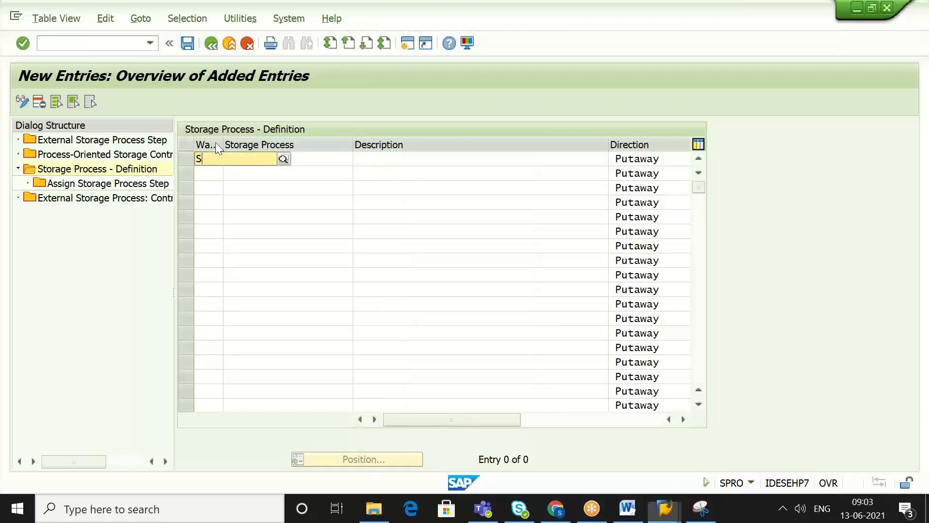
pyautogui.write('GPR')
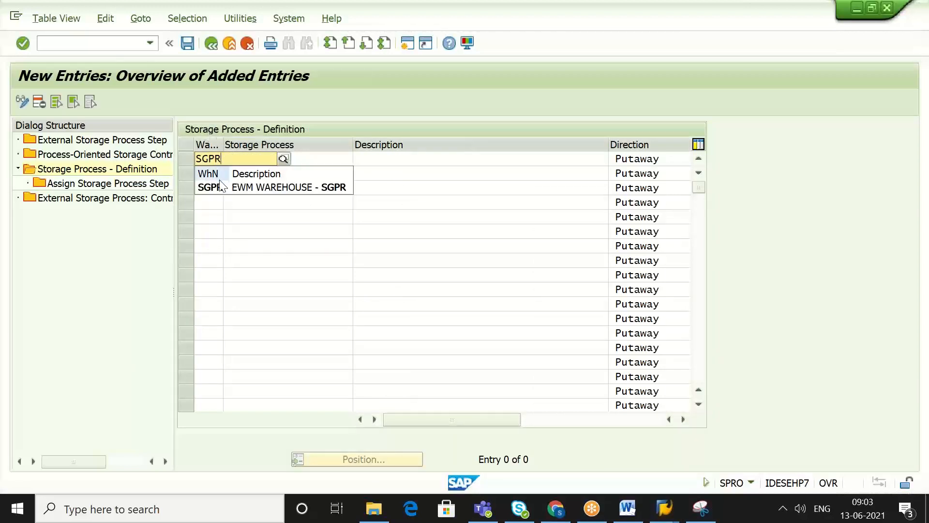
pyautogui.click(220, 186)
pyautogui.click(269, 158)
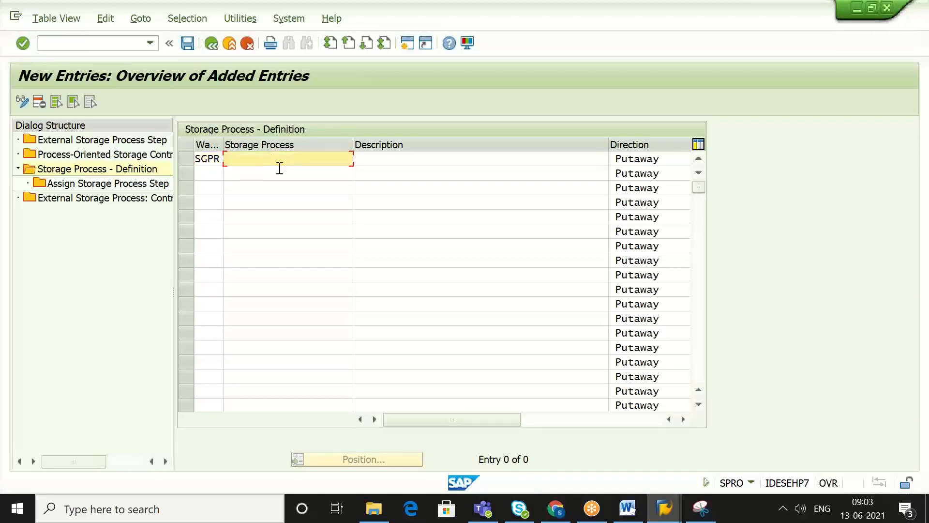
pyautogui.write('SOUT')
# Step: Give storage process SOUT the description "PICK > STAG" and direction 1 Stock Removal, and confirm the entry
pyautogui.click(409, 162)
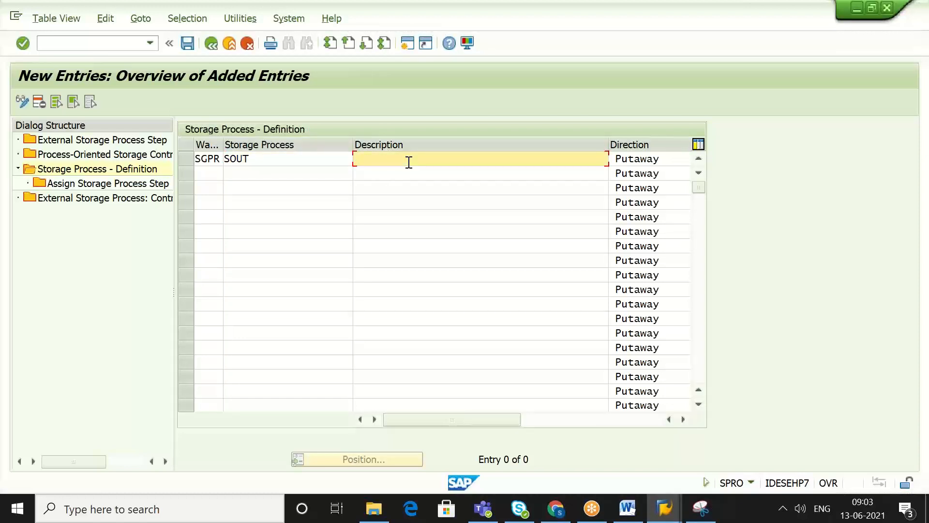
pyautogui.write('PICK > STAG')
pyautogui.click(682, 423)
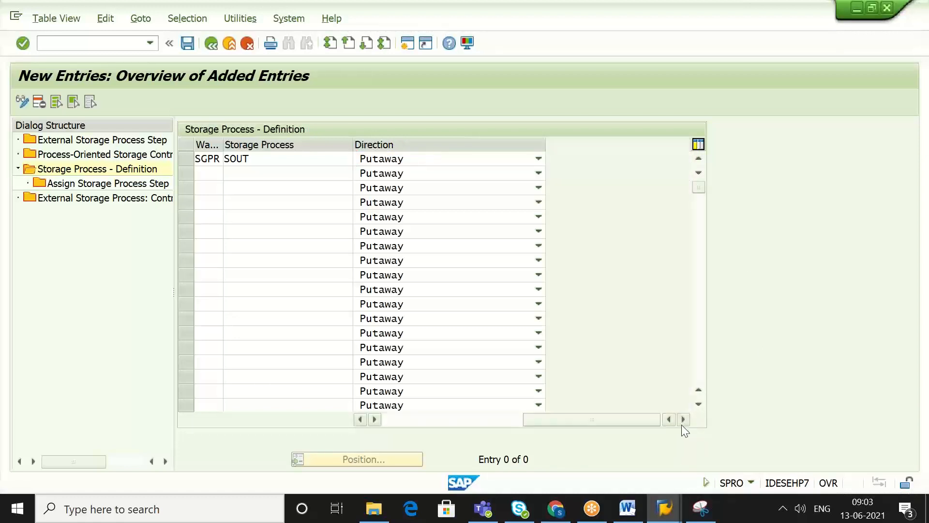
pyautogui.click(539, 160)
pyautogui.click(514, 191)
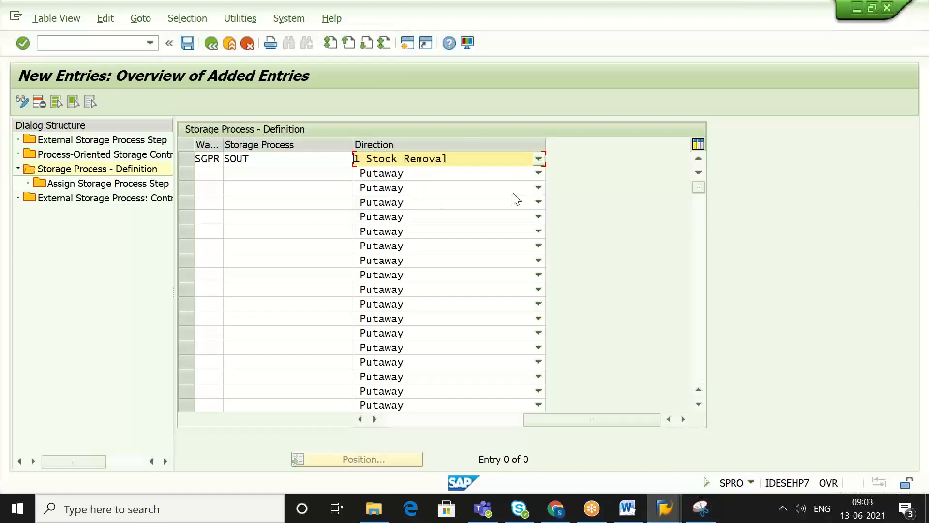
pyautogui.click(409, 422)
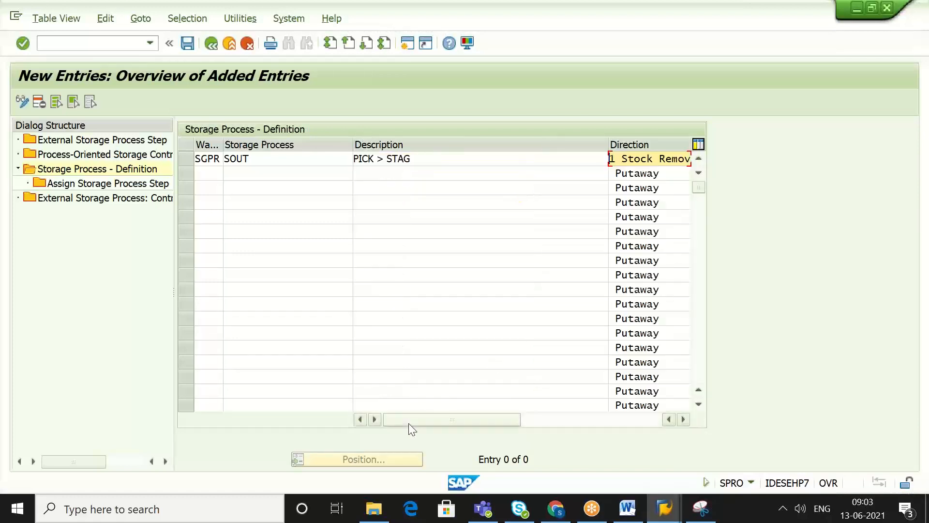
pyautogui.press('Return')
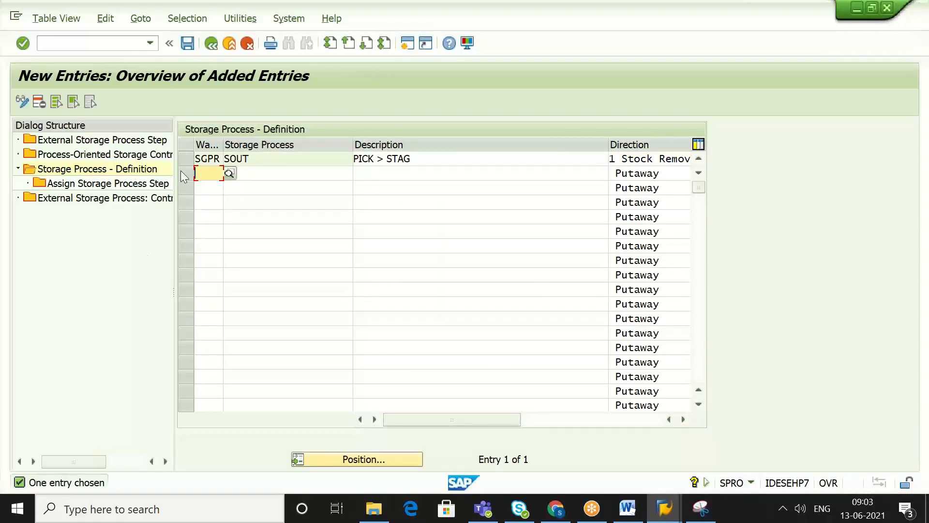
# Step: Select the SOUT row, capture its definition with the Snipping Tool, and paste it below the external steps screenshot in Word
pyautogui.click(190, 160)
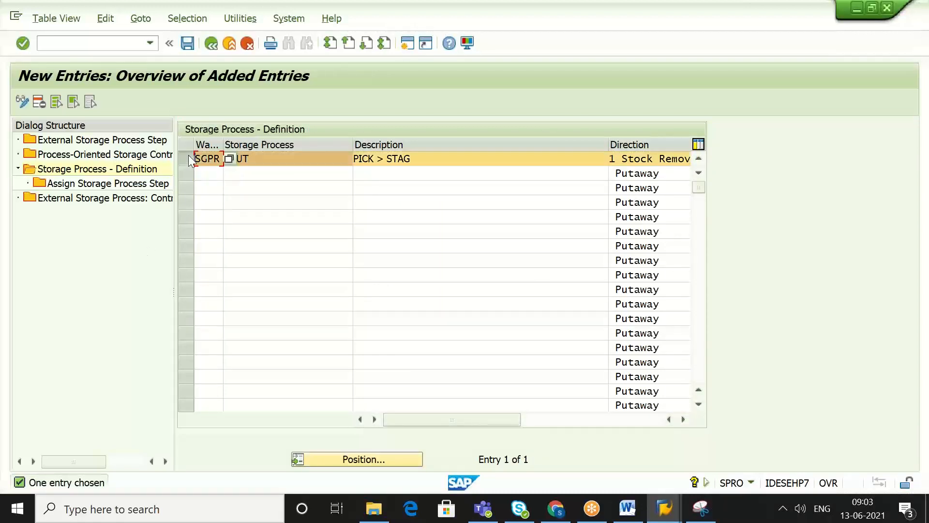
pyautogui.click(268, 160)
pyautogui.click(700, 509)
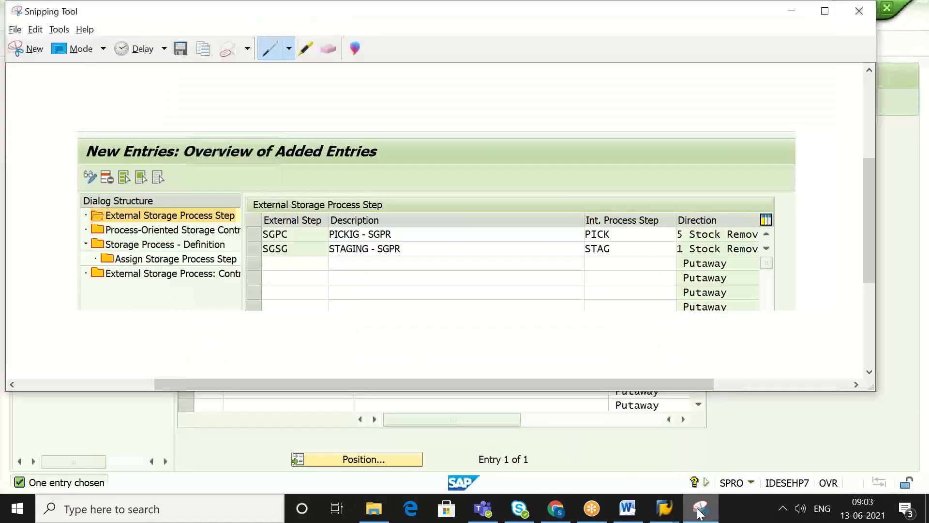
pyautogui.click(32, 58)
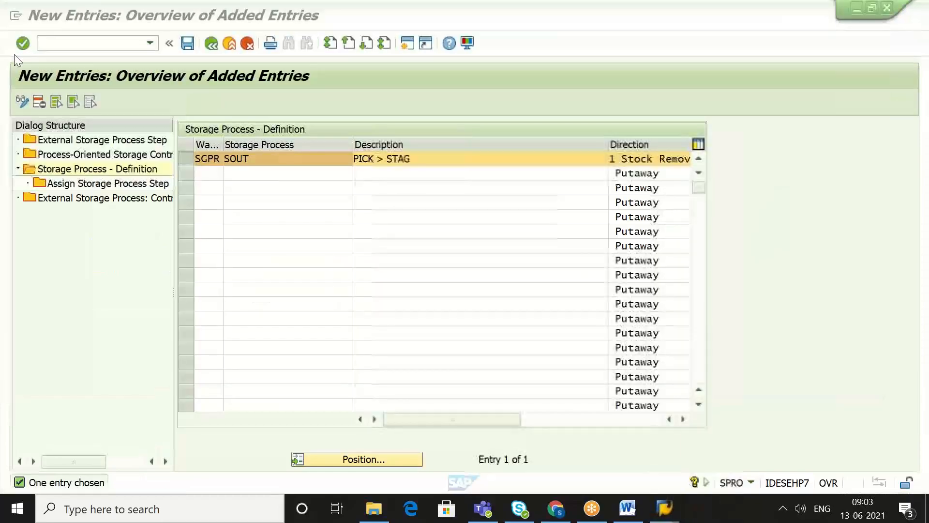
pyautogui.moveTo(4, 55); pyautogui.dragTo(721, 213)
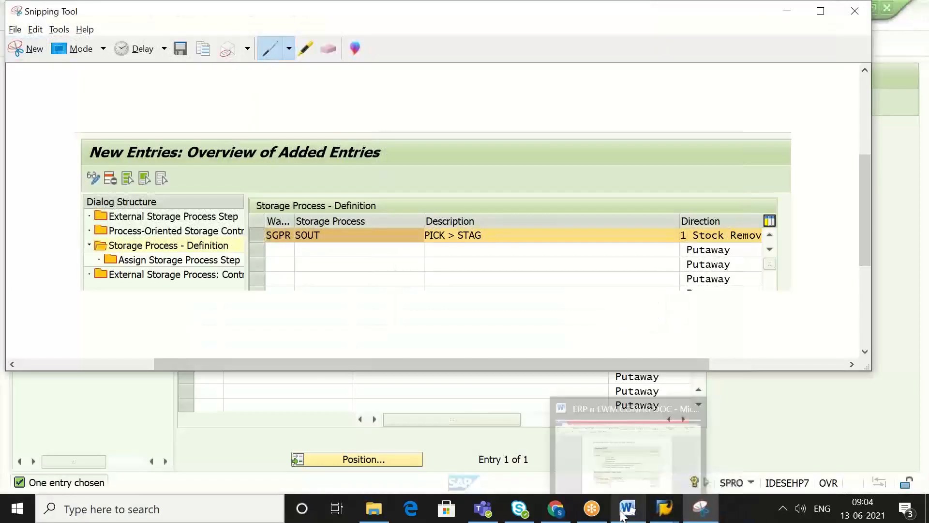
pyautogui.click(624, 514)
pyautogui.hotkey('ctrl', 'v')
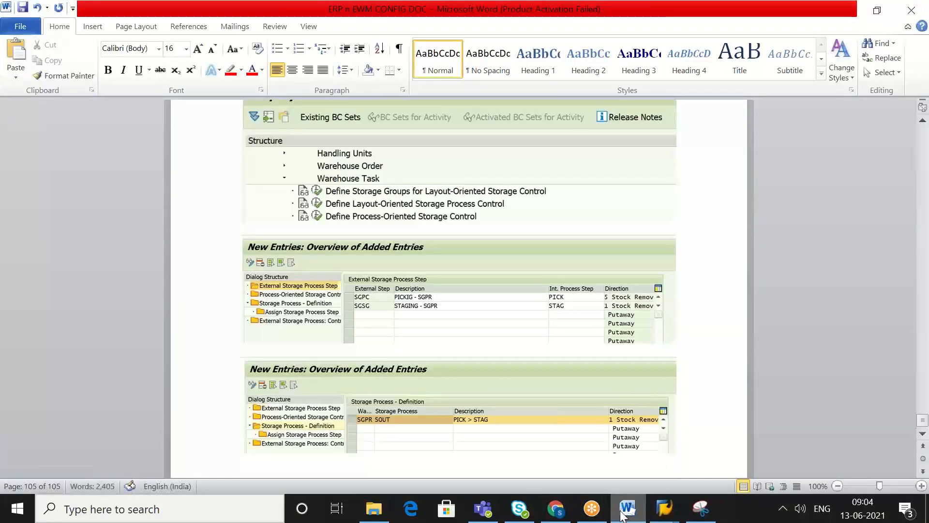
pyautogui.press('Return')
# Step: Return to SAP and assign external steps SGPC and SGSG, in that order, to storage process SOUT
pyautogui.click(633, 496)
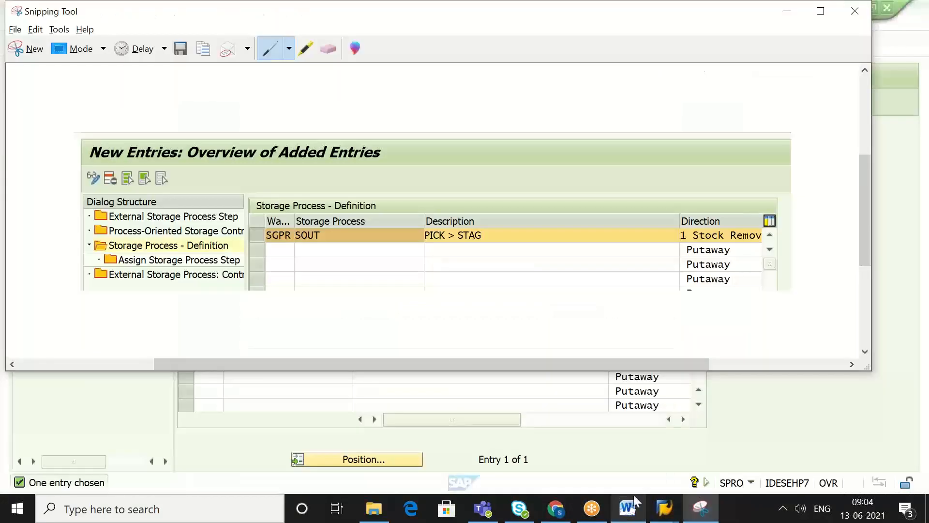
pyautogui.click(721, 444)
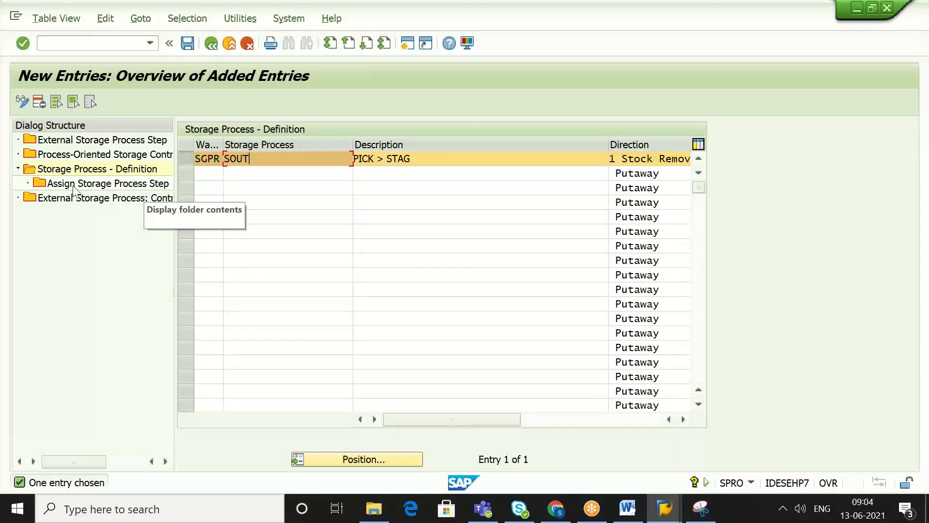
pyautogui.doubleClick(91, 187)
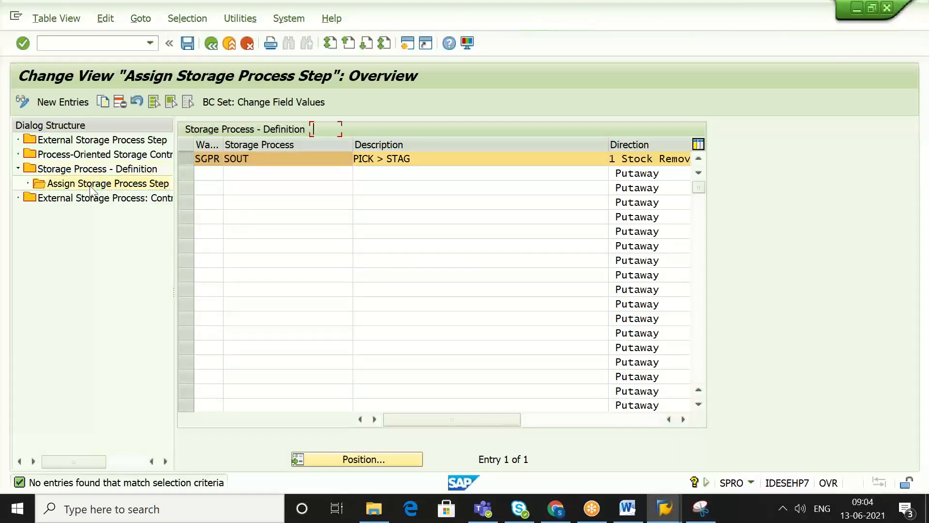
pyautogui.click(58, 102)
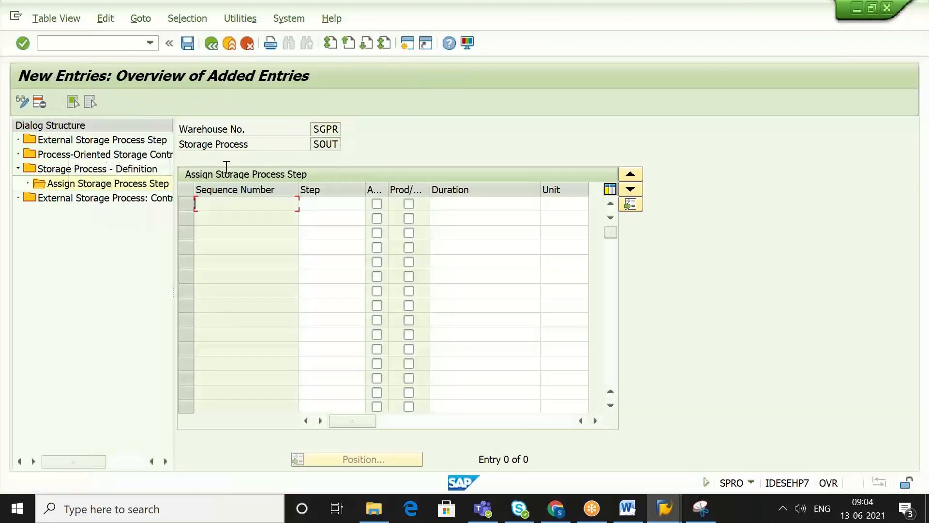
pyautogui.click(332, 201)
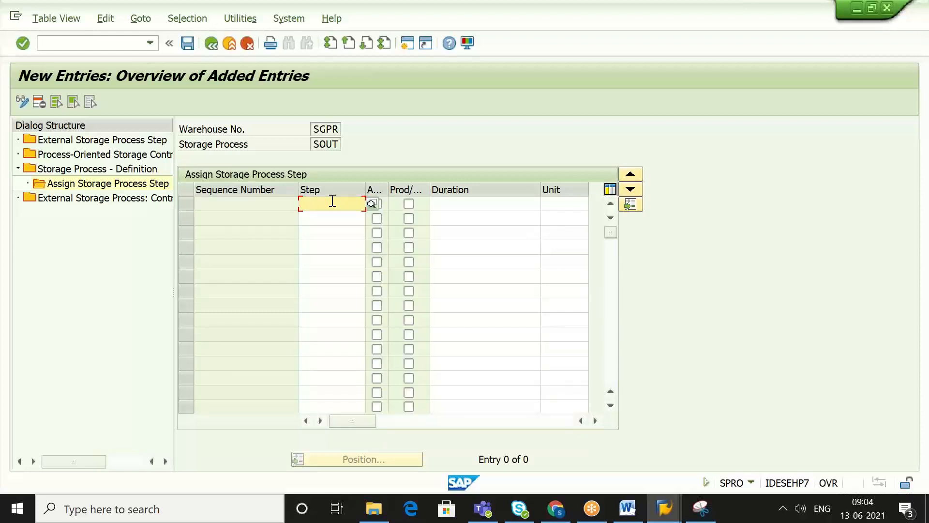
pyautogui.write('S')
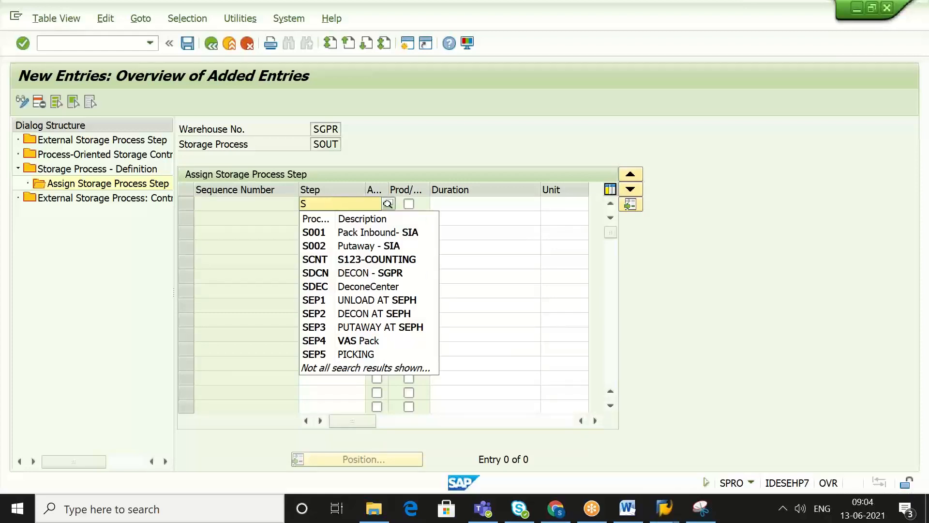
pyautogui.write('G')
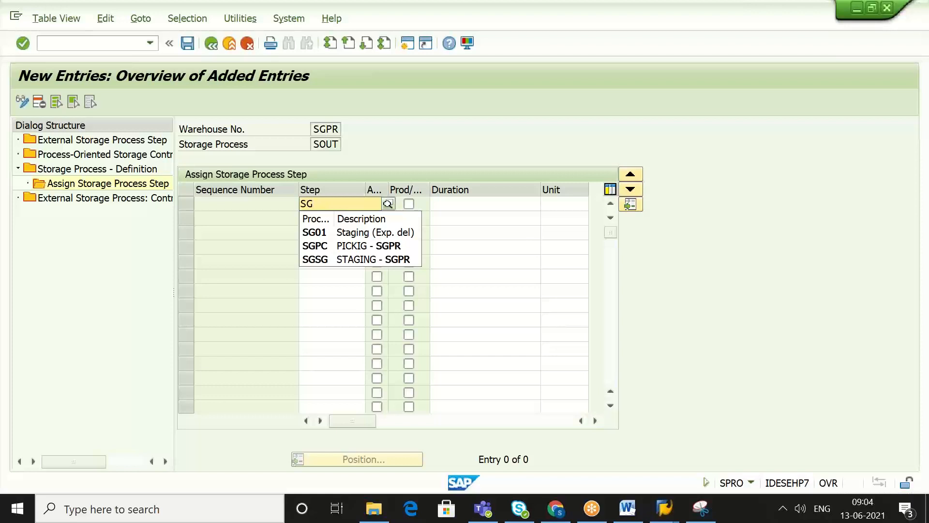
pyautogui.click(337, 247)
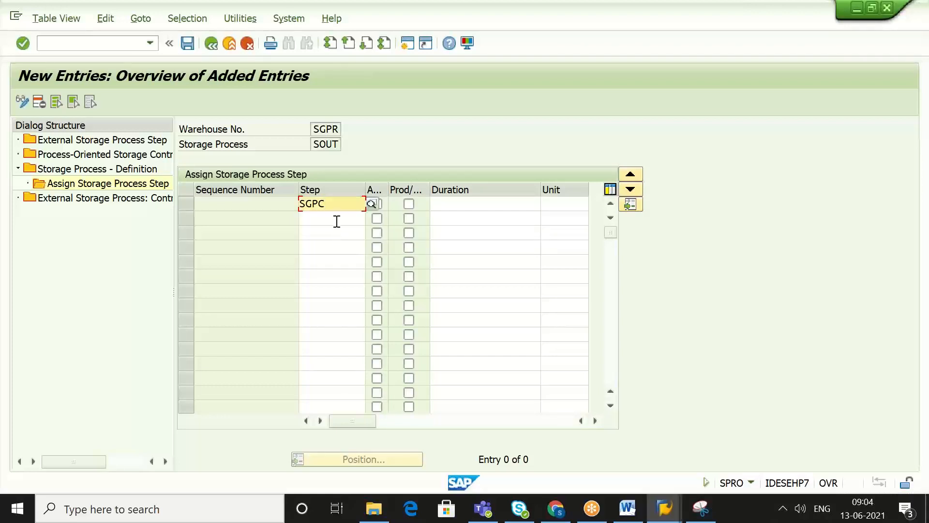
pyautogui.click(337, 220)
pyautogui.write('SG')
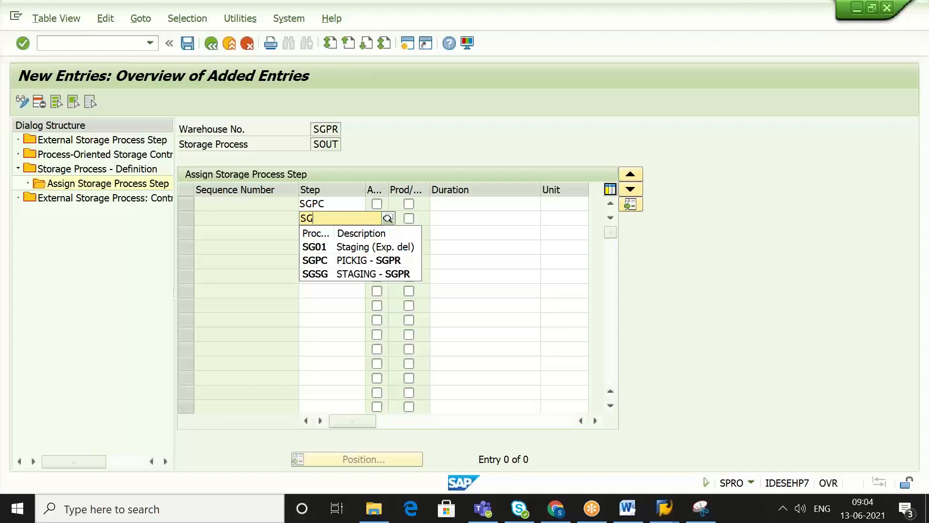
pyautogui.click(329, 276)
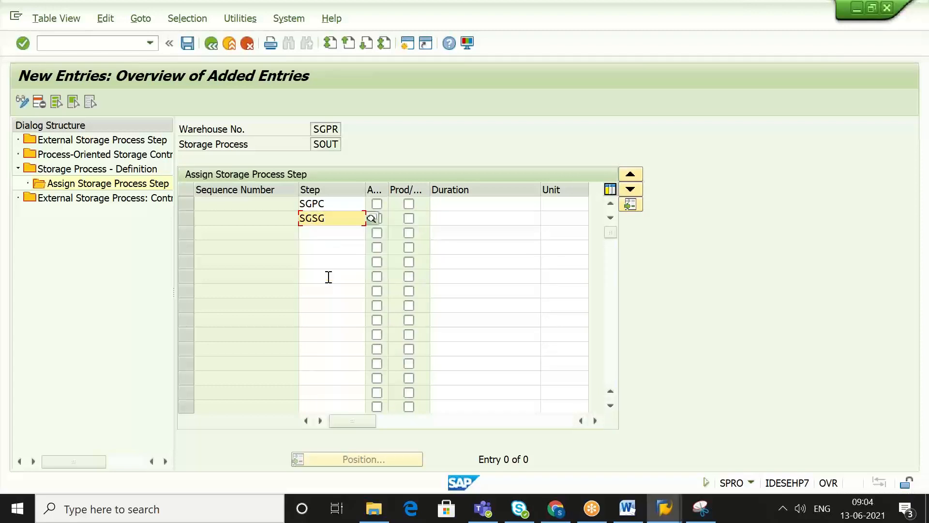
# Step: Tick the first checkbox of the SGPC row, confirm the two step assignments, and clear that checkbox again
pyautogui.click(471, 202)
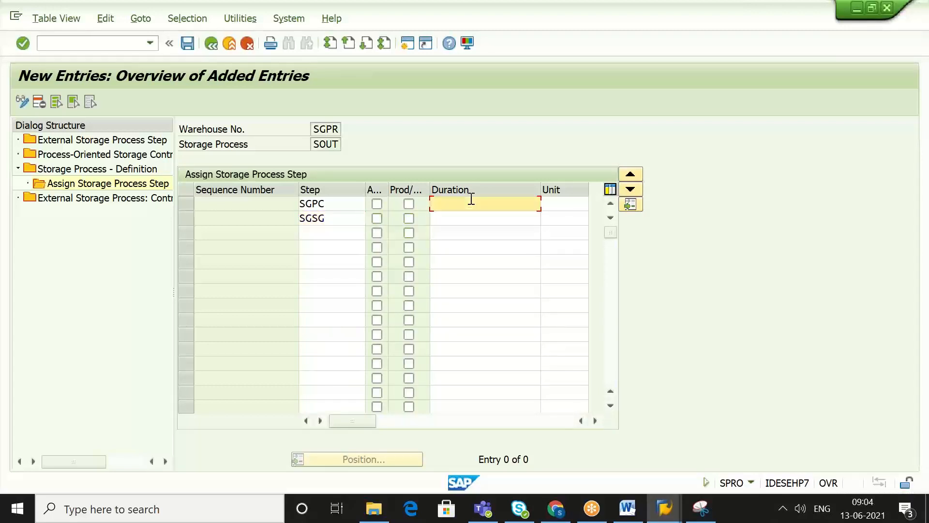
pyautogui.click(377, 203)
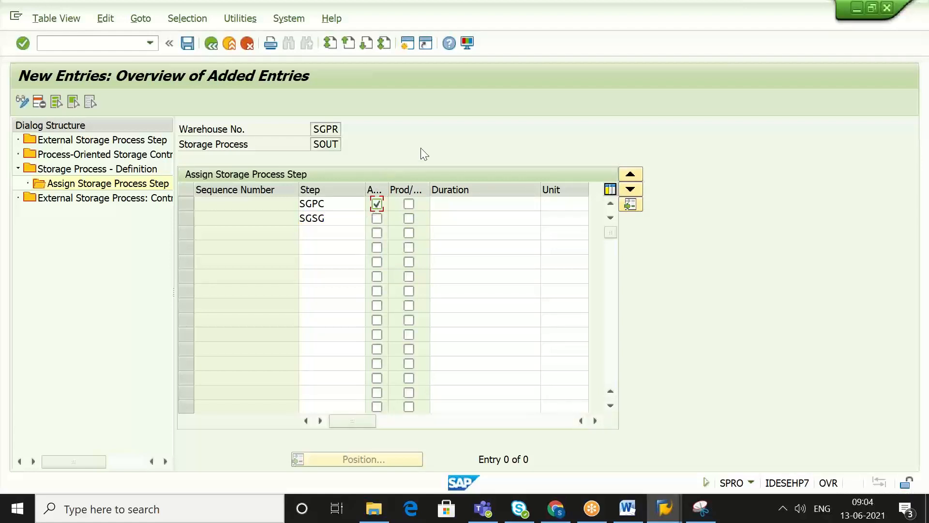
pyautogui.press('Return')
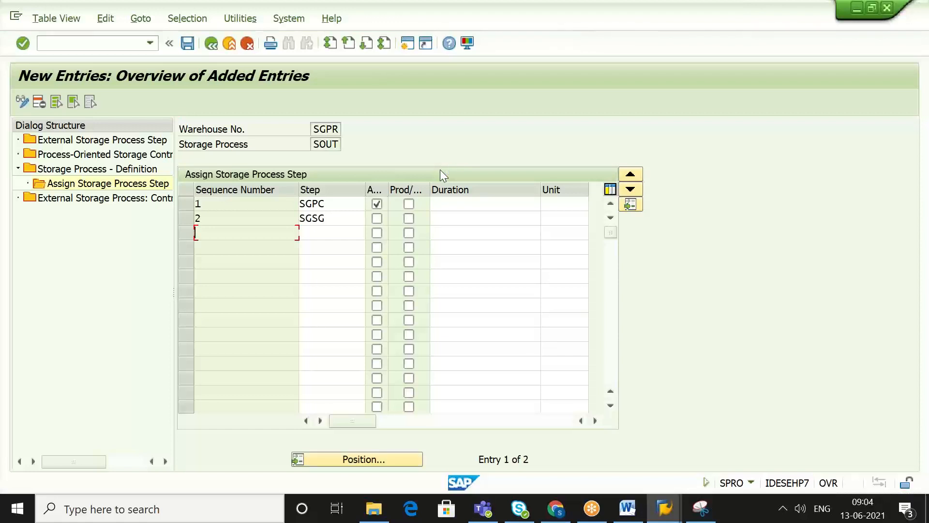
pyautogui.click(702, 514)
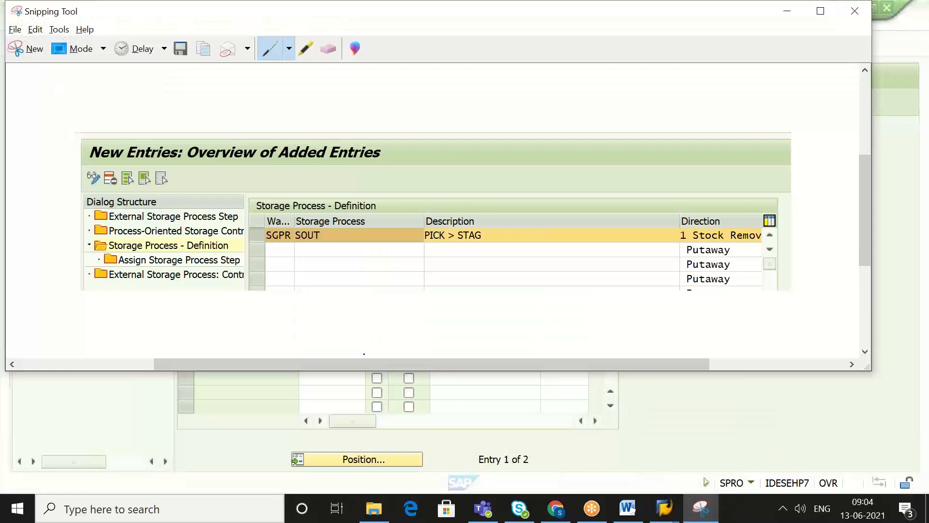
pyautogui.click(720, 417)
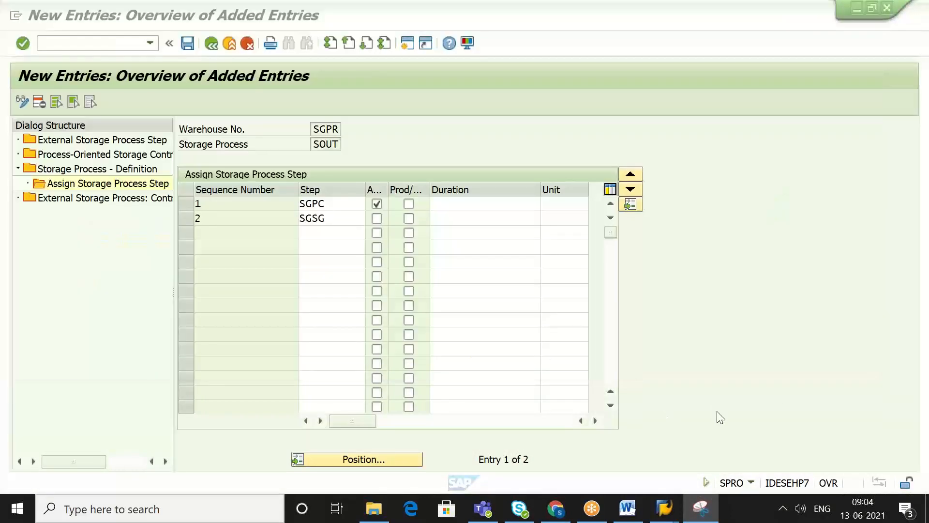
pyautogui.click(378, 204)
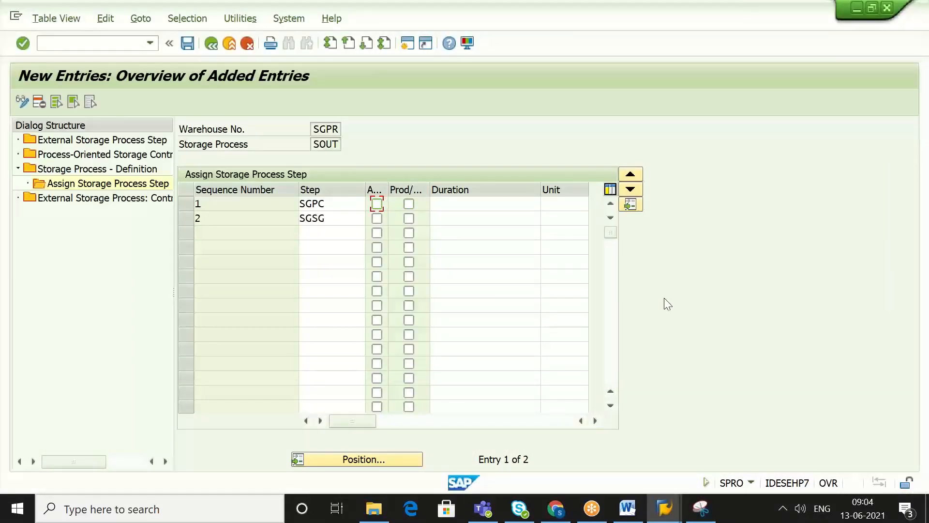
# Step: Capture the SGPC and SGSG step assignment of SOUT with the Snipping Tool and paste it below the storage process definition in Word
pyautogui.click(701, 508)
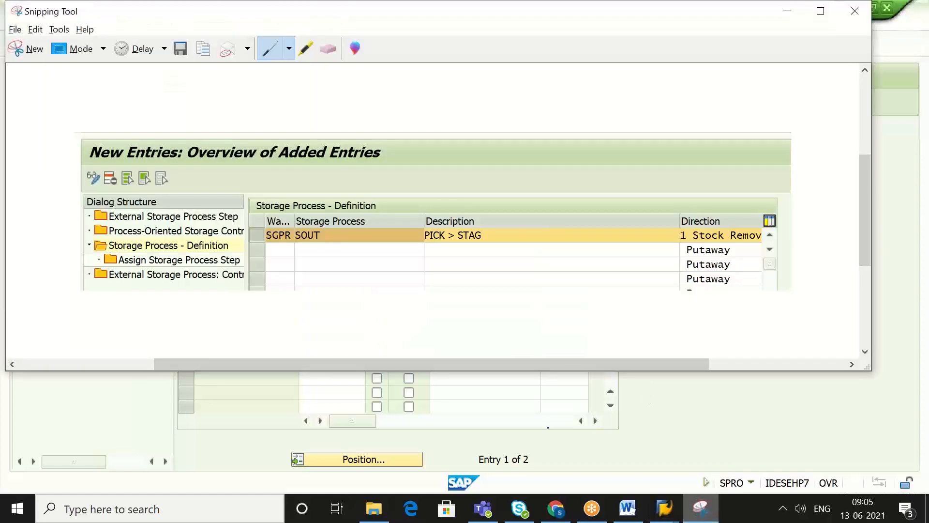
pyautogui.click(29, 49)
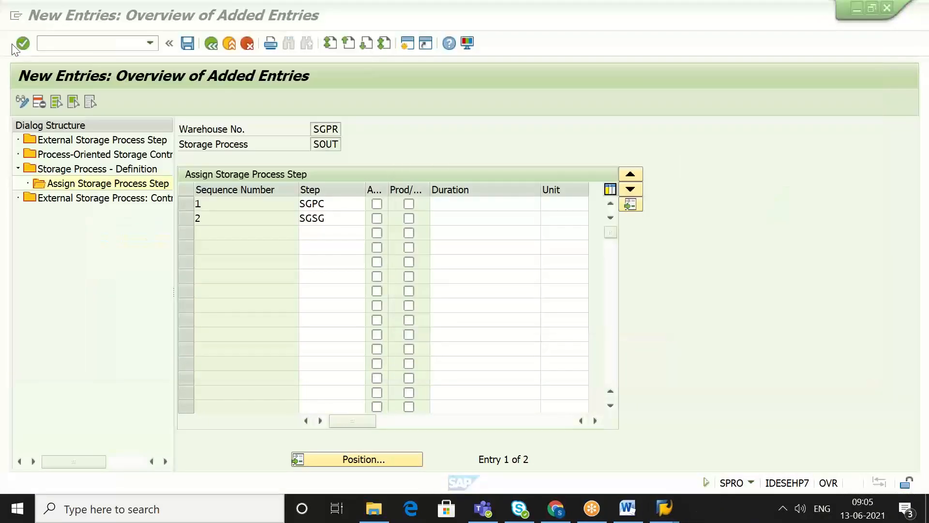
pyautogui.moveTo(286, 131); pyautogui.dragTo(698, 246)
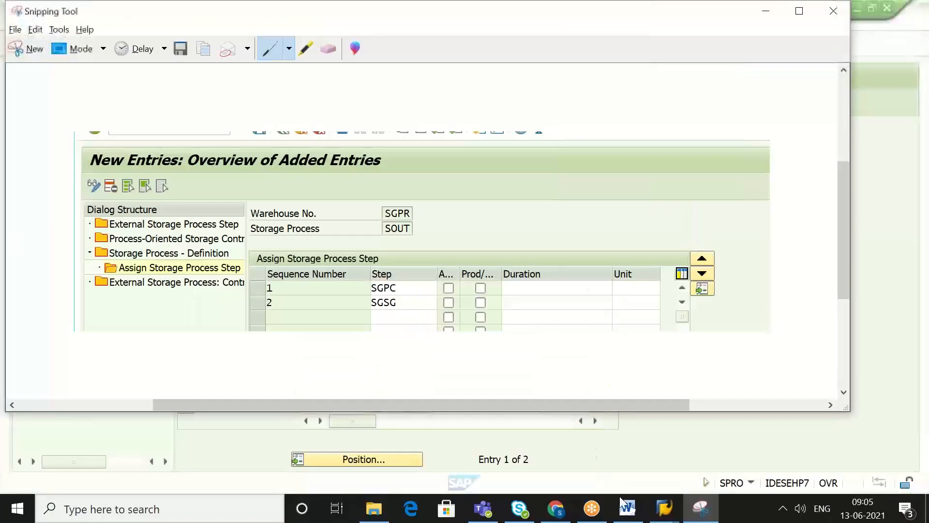
pyautogui.click(627, 513)
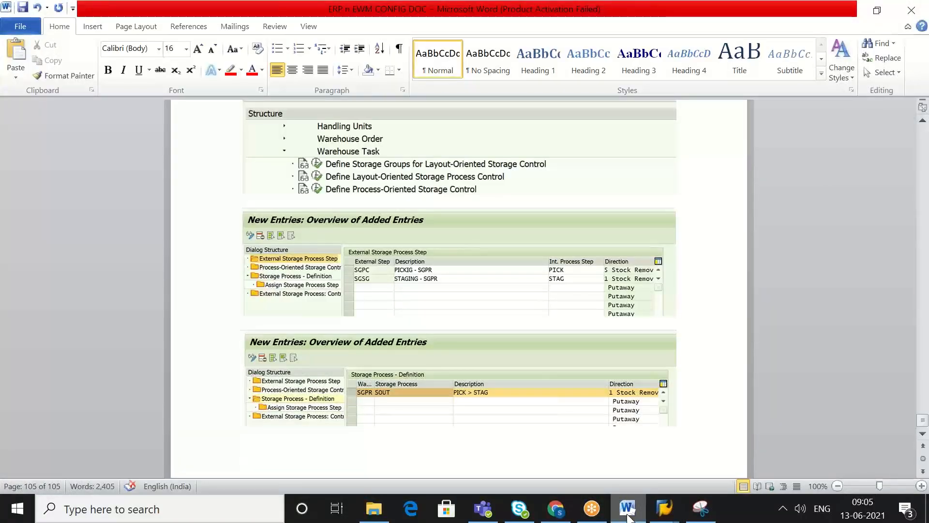
pyautogui.hotkey('ctrl', 'v')
pyautogui.press('Return')
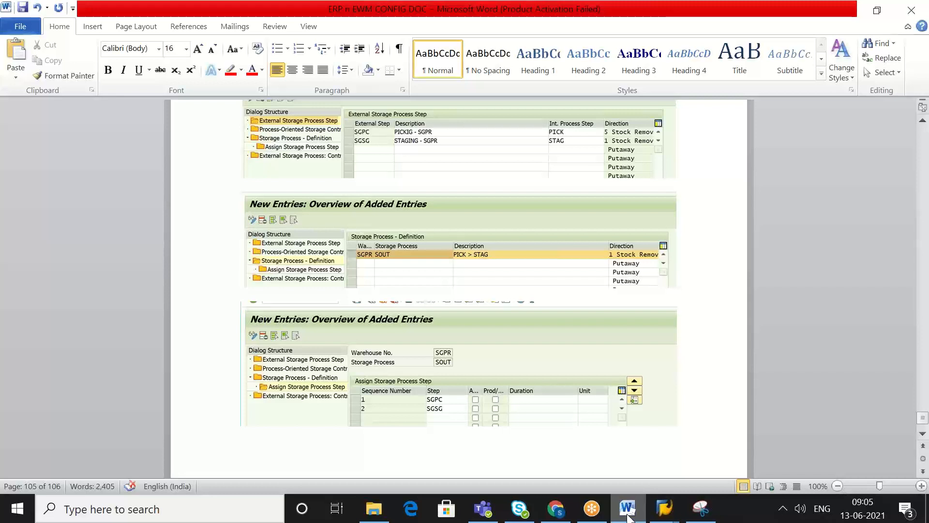
# Step: Return to SAP, save the step assignment of storage process SOUT, and open the Process-Oriented Storage Control overview
pyautogui.click(701, 508)
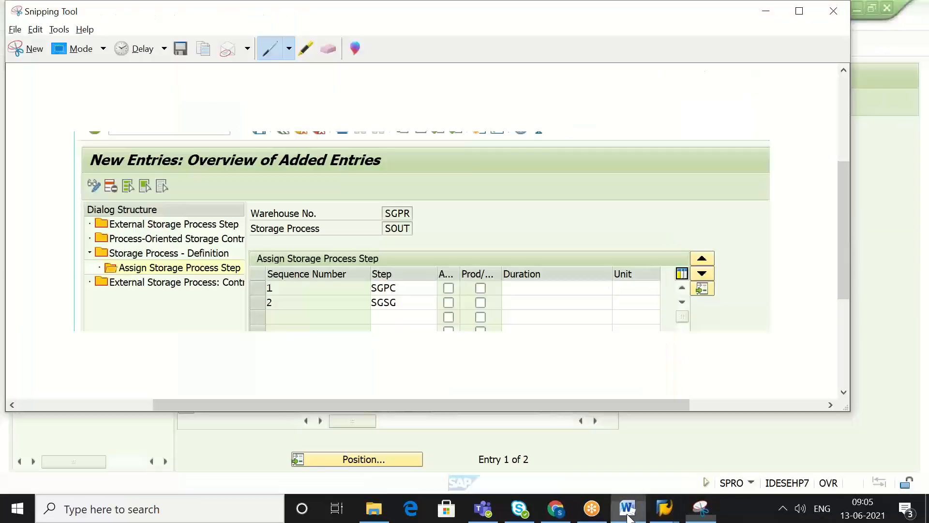
pyautogui.hotkey('alt', 'Tab')
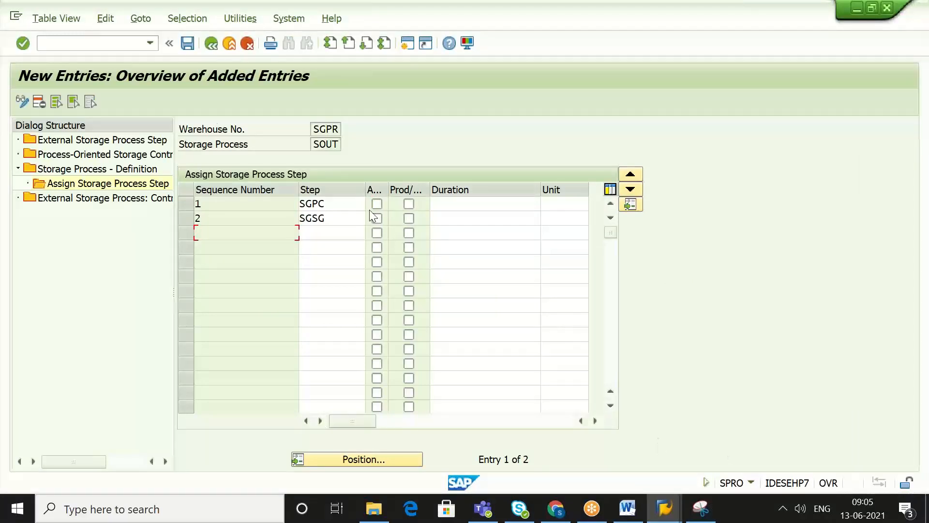
pyautogui.click(188, 44)
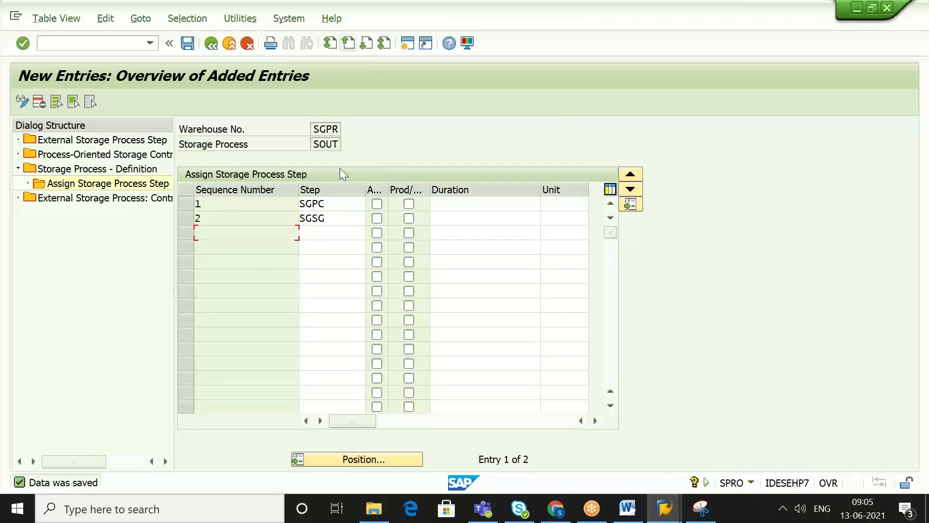
pyautogui.click(168, 154)
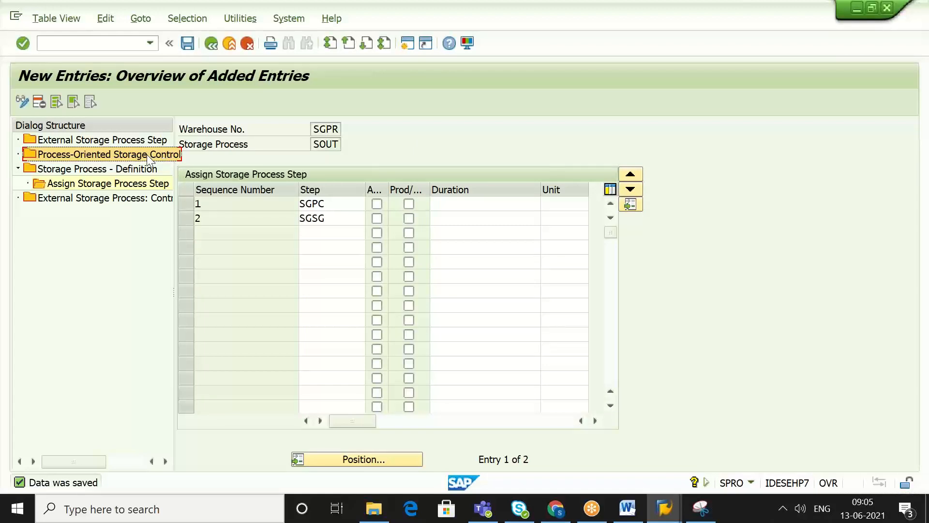
pyautogui.doubleClick(85, 158)
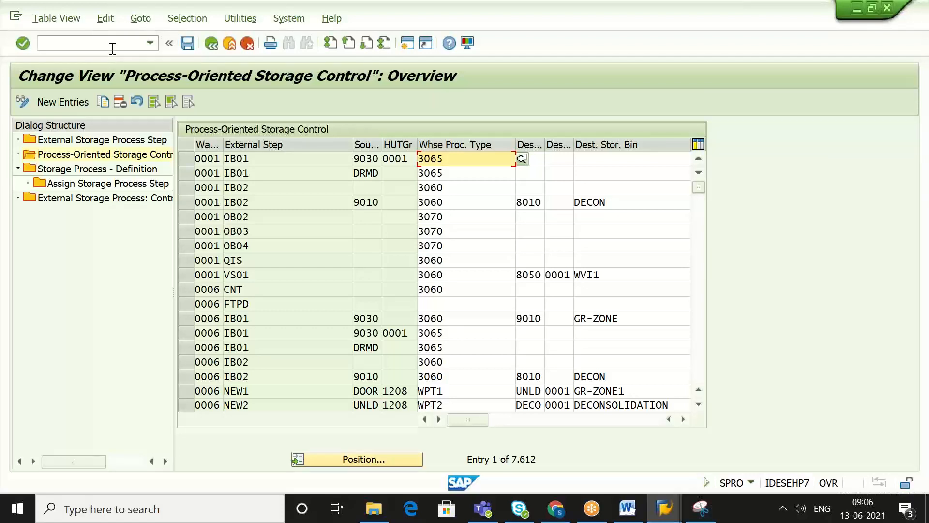
# Step: Open the Customizing Implementation Guide in a new SAP session with the command /OSPRO
pyautogui.click(112, 48)
pyautogui.write('/OS')
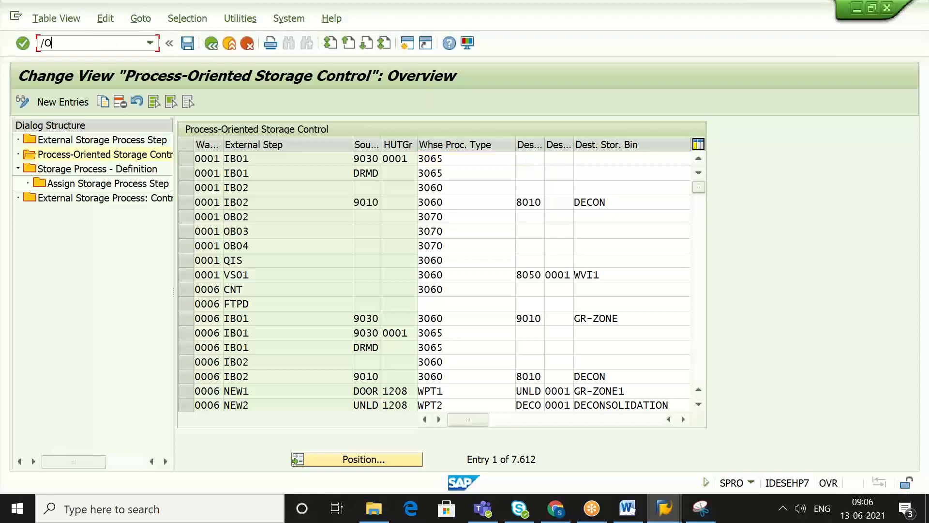
pyautogui.write('PRO')
pyautogui.press('Return')
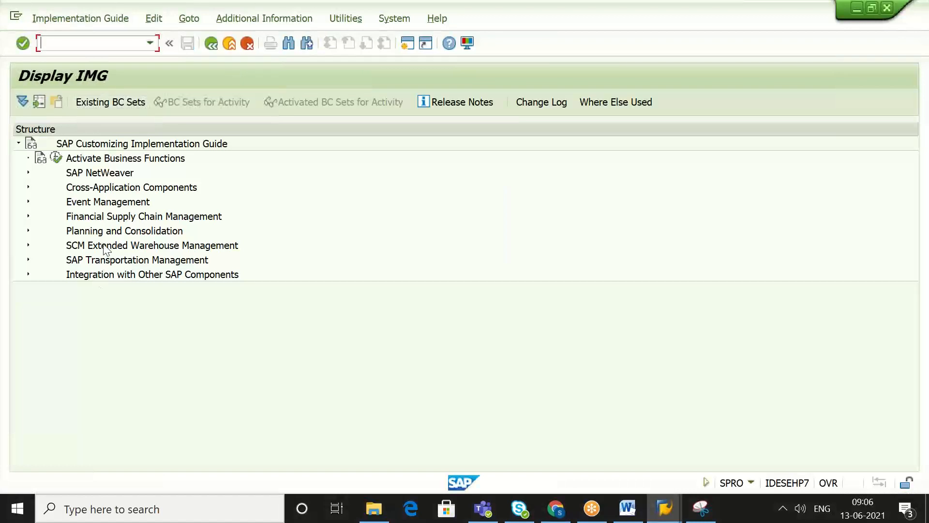
# Step: Open Define Warehouse Process Type under Extended Warehouse Management, Cross-Process Settings, Warehouse Task
pyautogui.click(98, 247)
pyautogui.click(28, 245)
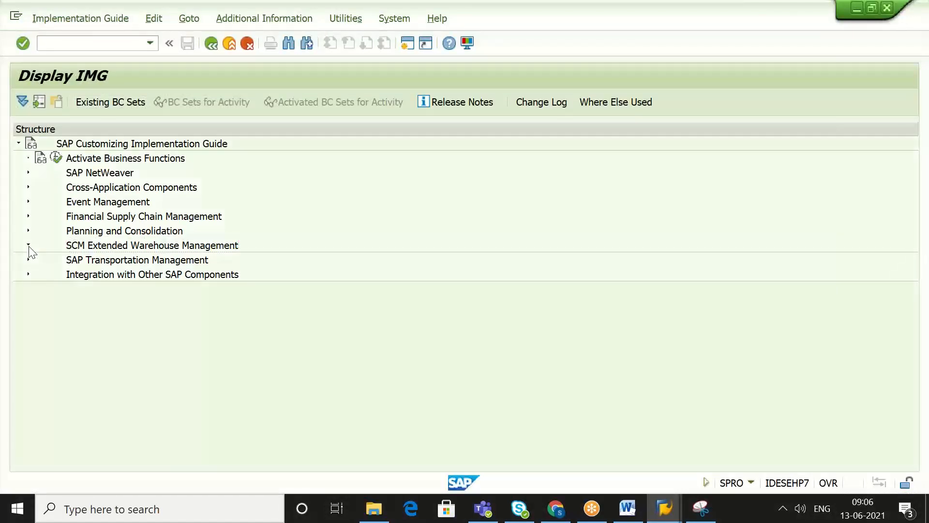
pyautogui.click(37, 260)
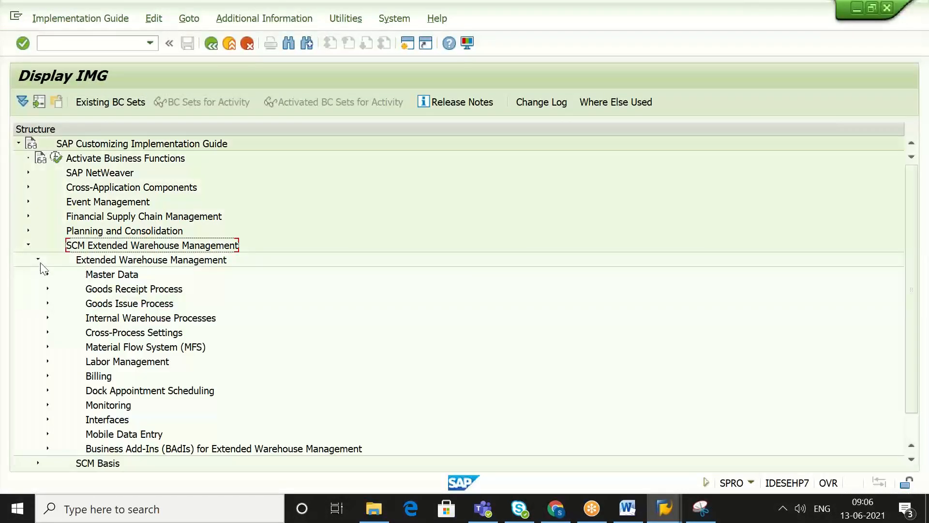
pyautogui.click(47, 332)
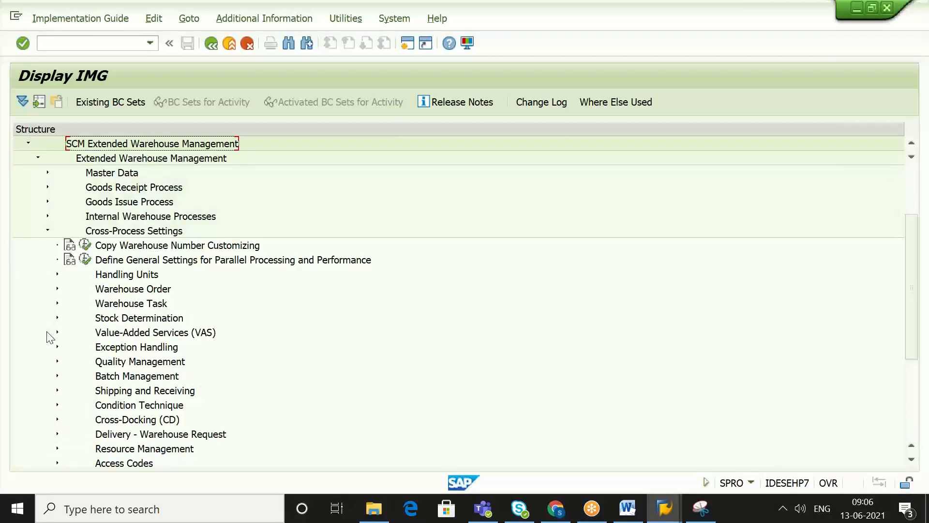
pyautogui.click(57, 303)
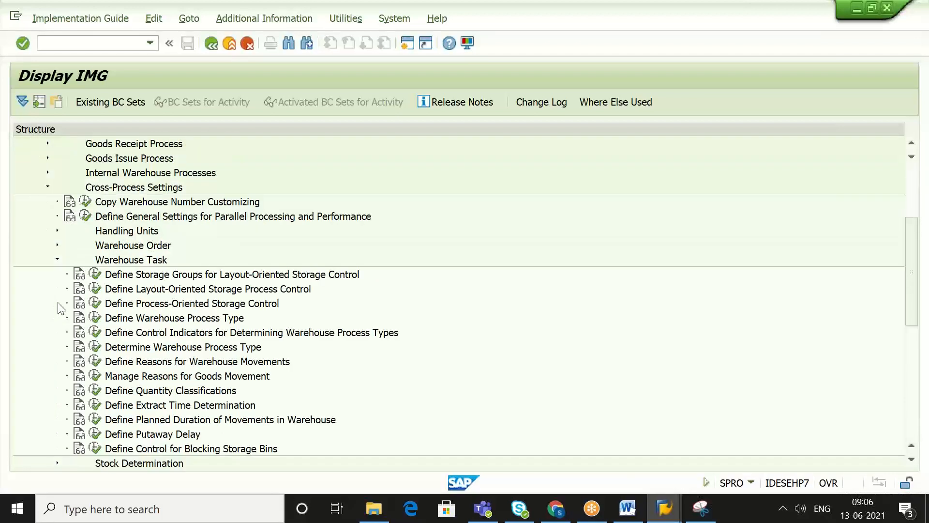
pyautogui.click(96, 318)
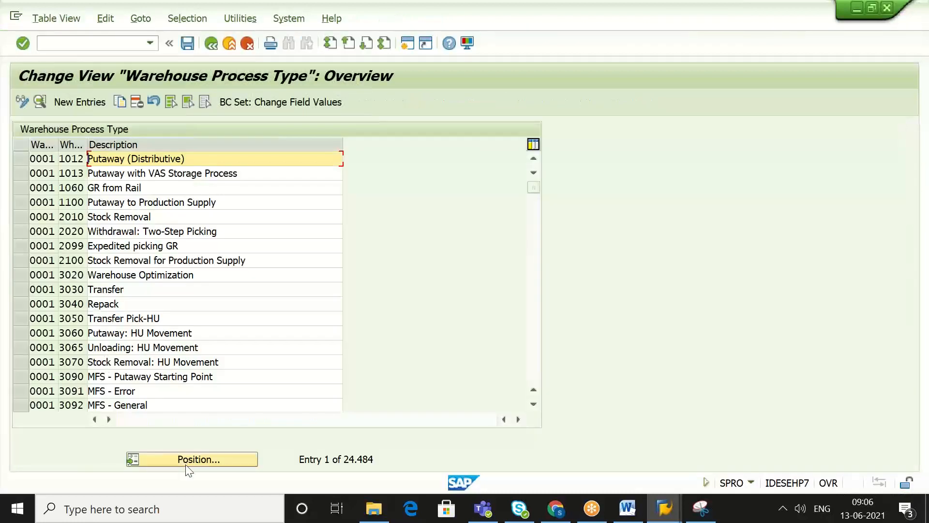
# Step: Position the process type list on warehouse SGPR, open the details of type Z210, and check its destination bin
pyautogui.press('Delete')
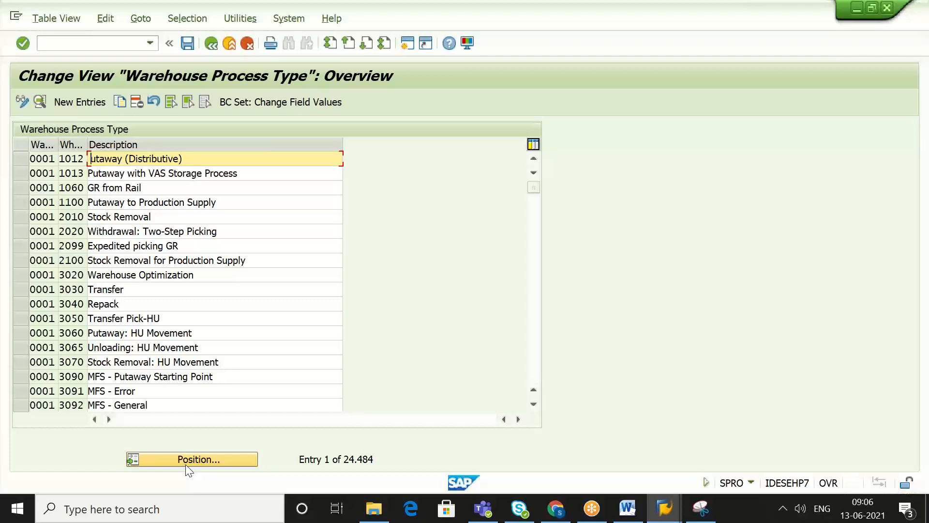
pyautogui.click(191, 460)
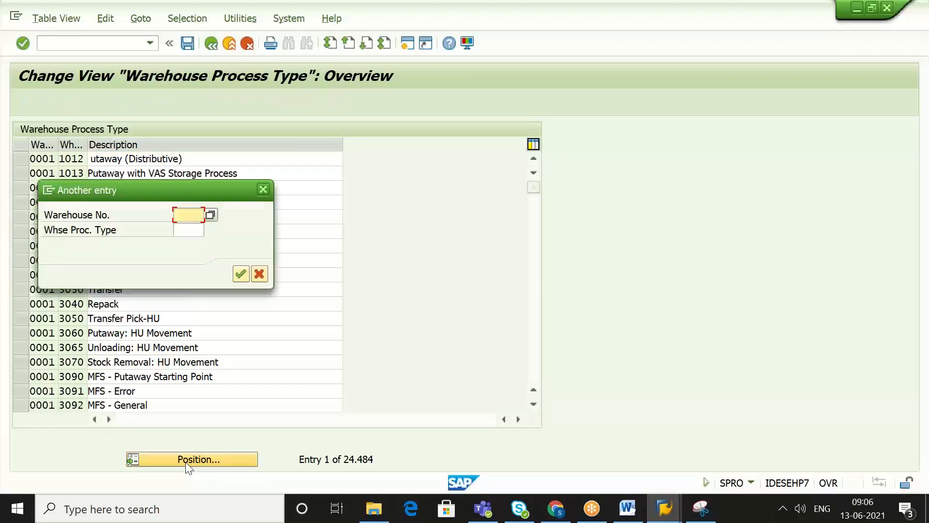
pyautogui.press('Down')
pyautogui.press('Return')
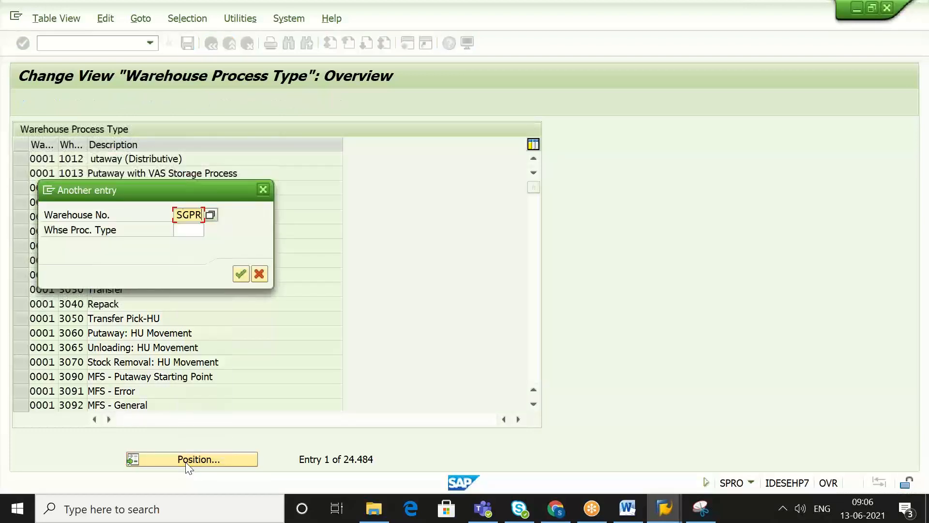
pyautogui.press('Return')
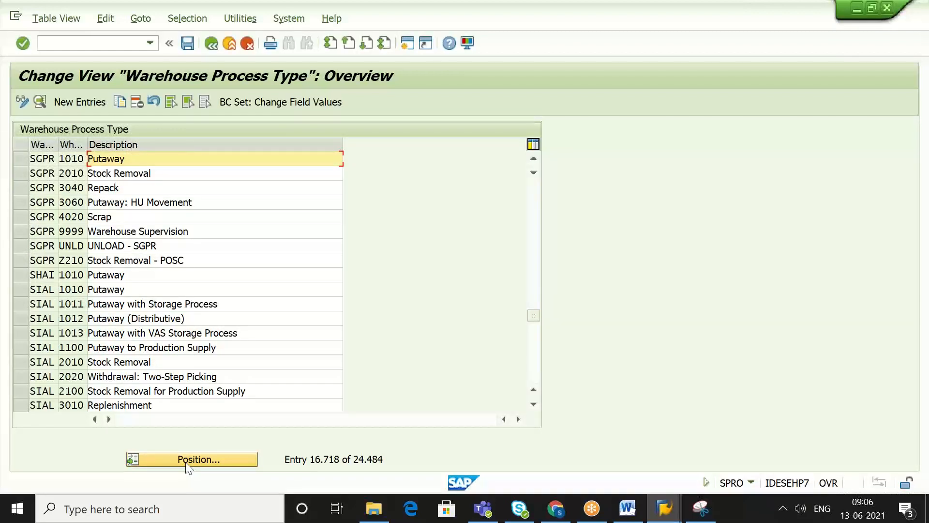
pyautogui.doubleClick(210, 264)
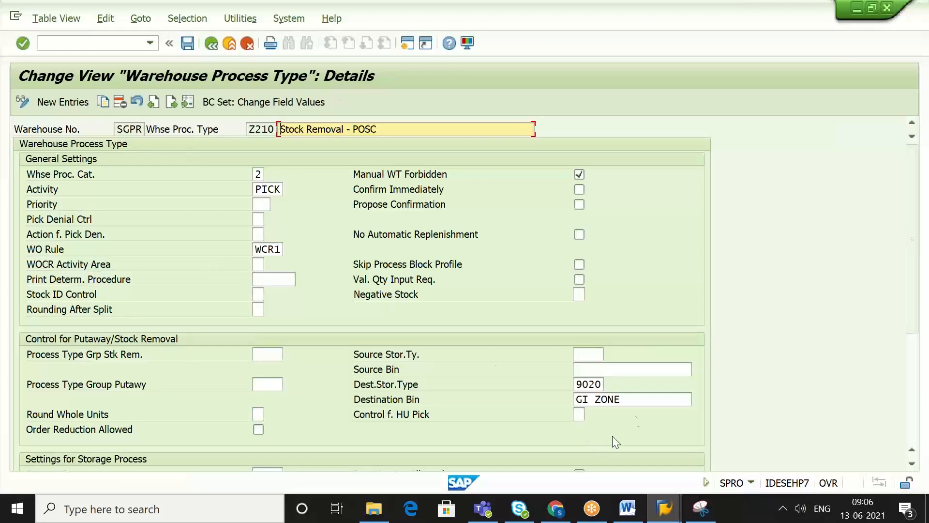
pyautogui.click(641, 402)
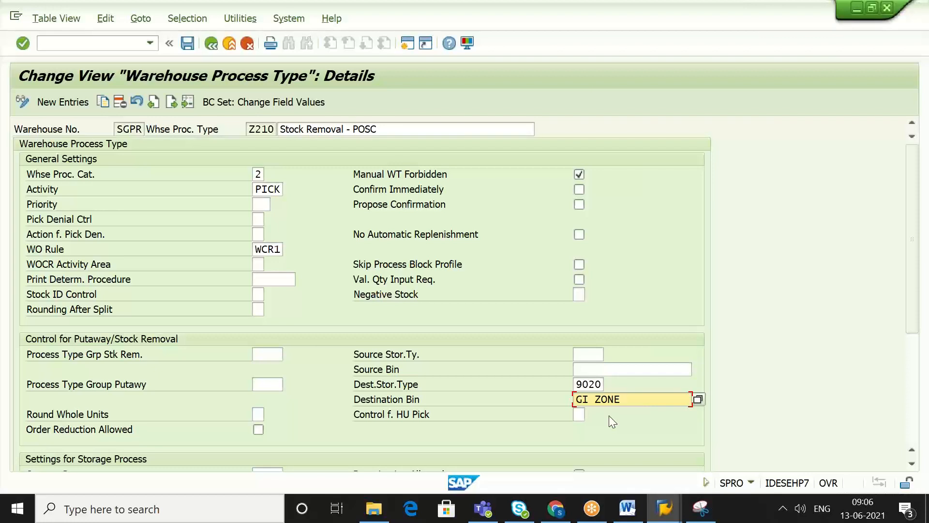
# Step: Switch to the Process-Oriented Storage Control session, save, and go back through its views to the Customizing structure
pyautogui.moveTo(663, 510)
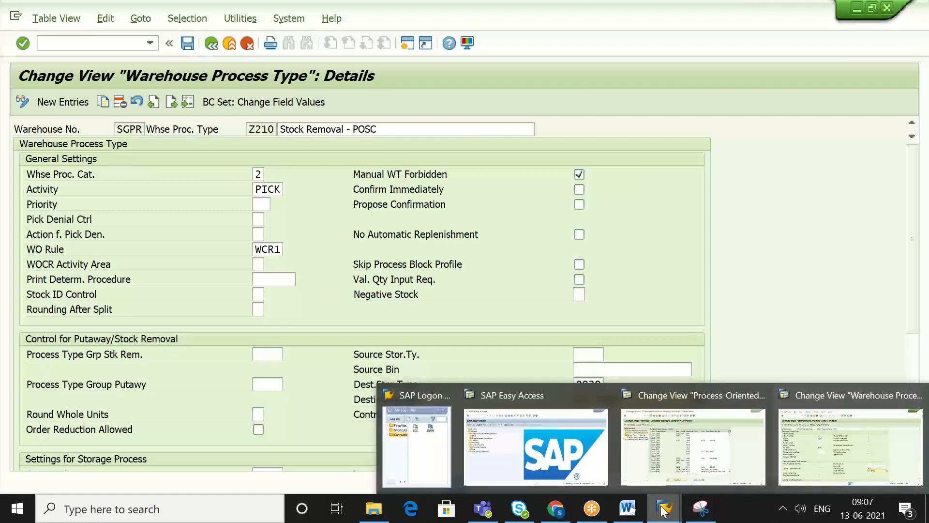
pyautogui.click(685, 440)
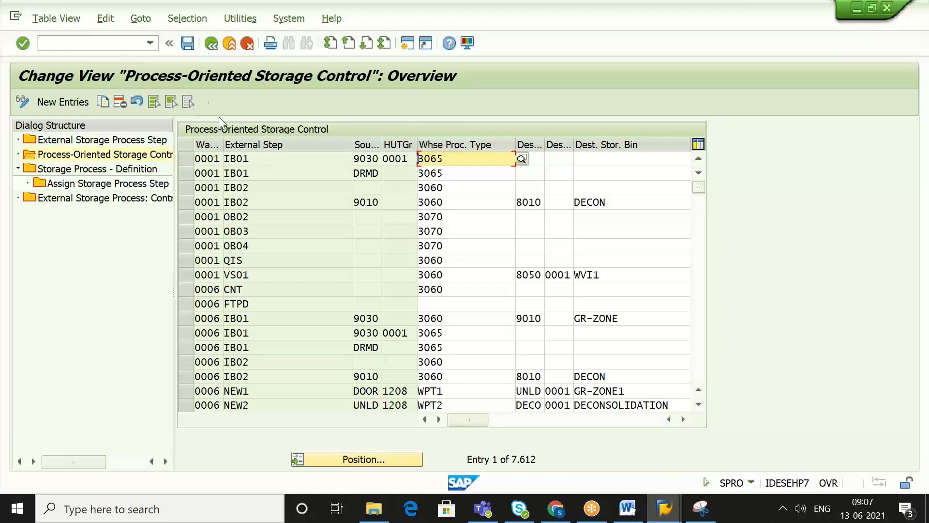
pyautogui.click(189, 45)
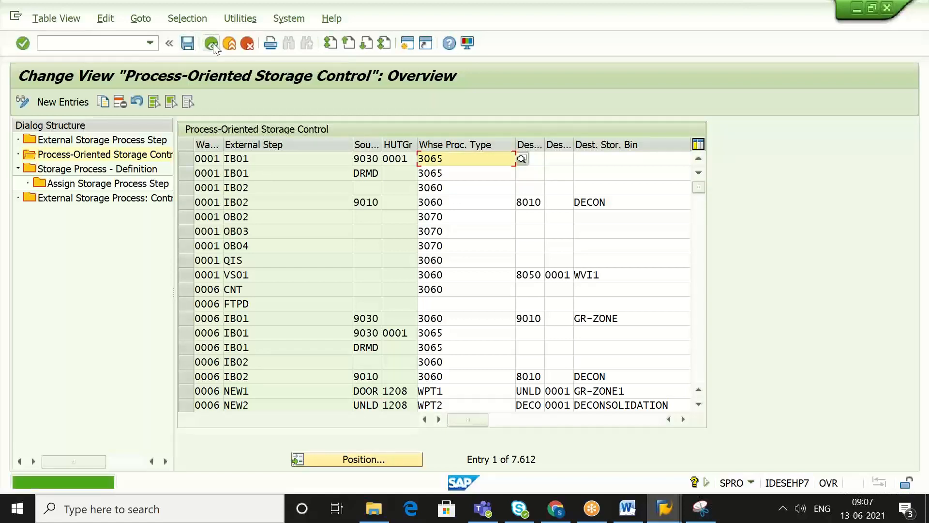
pyautogui.click(212, 43)
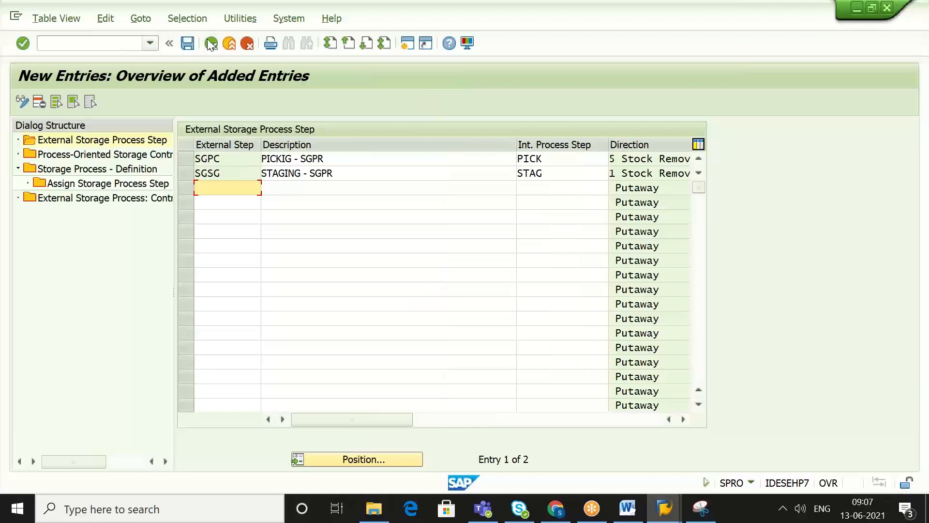
pyautogui.click(211, 43)
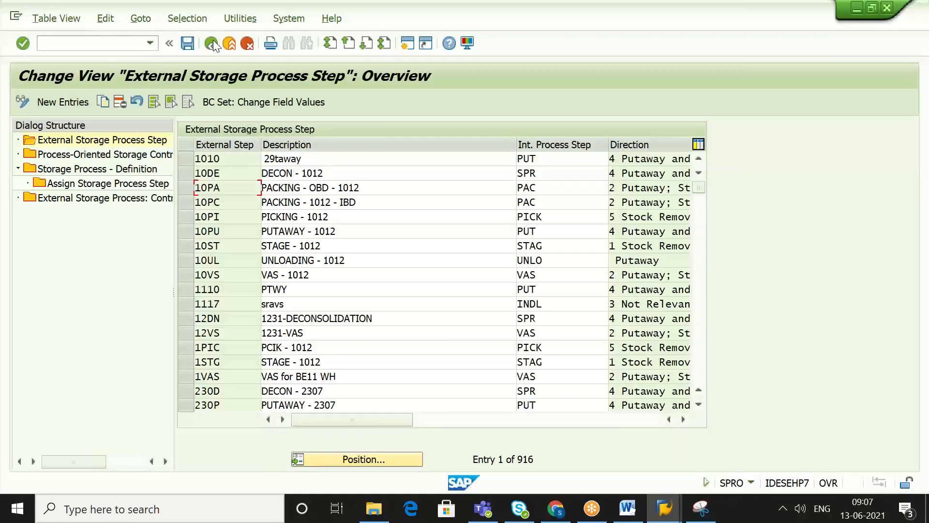
pyautogui.click(212, 43)
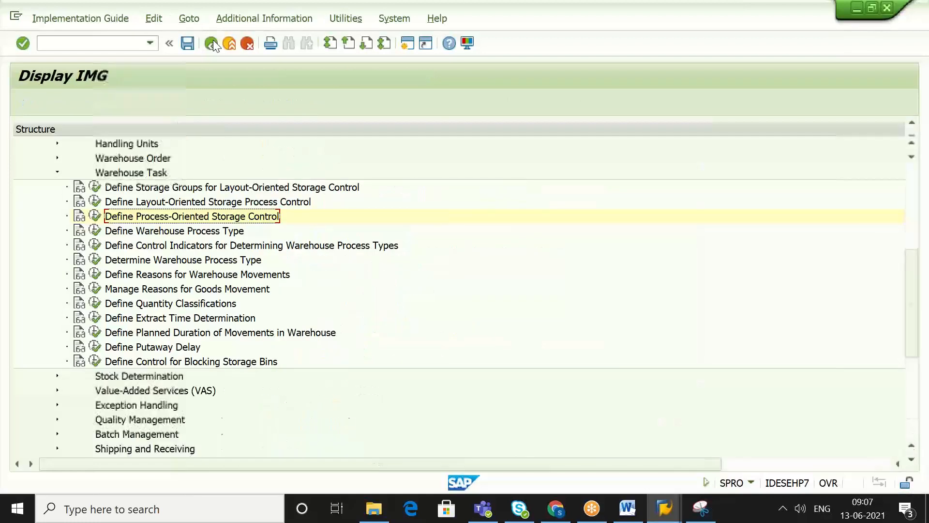
# Step: Collapse the Warehouse Task and Cross-Process Settings branches and select Goods Issue Process in the Customizing structure
pyautogui.press('Left')
pyautogui.press('Left')
pyautogui.press('Left')
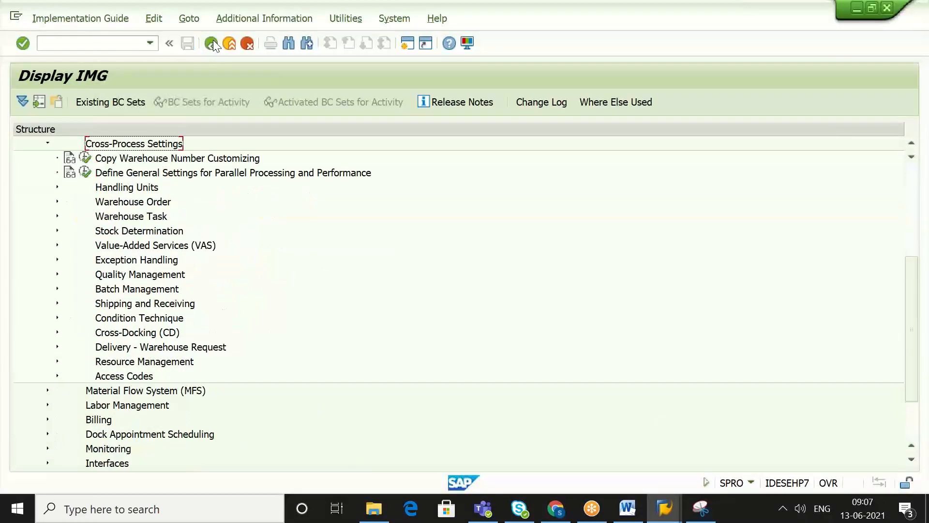
pyautogui.press('Down')
pyautogui.press('Down')
pyautogui.press('Down')
pyautogui.press('Left')
pyautogui.press('Left')
pyautogui.press('Up')
pyautogui.press('Up')
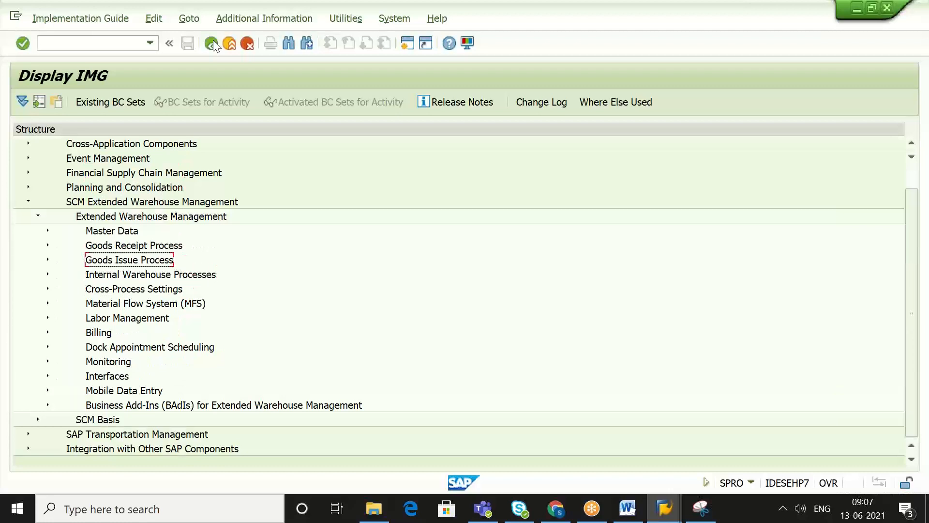
# Step: Expand Goods Issue Process and its Strategies, and open Determine Storage Type Search Sequence for Stock Removal
pyautogui.click(48, 260)
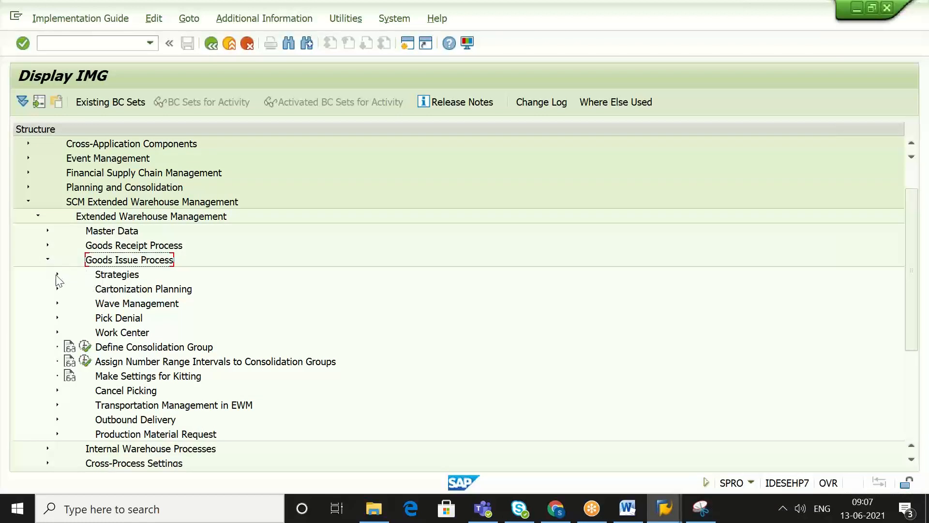
pyautogui.click(57, 274)
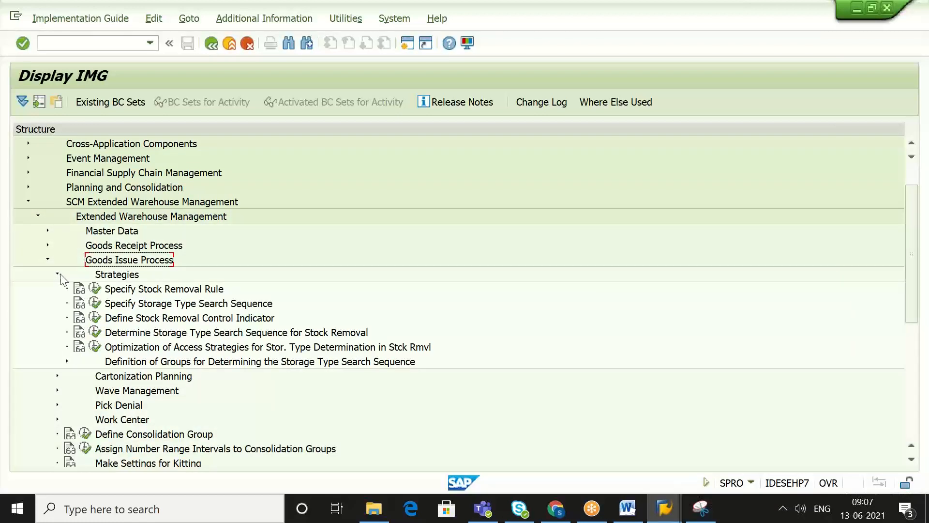
pyautogui.click(117, 335)
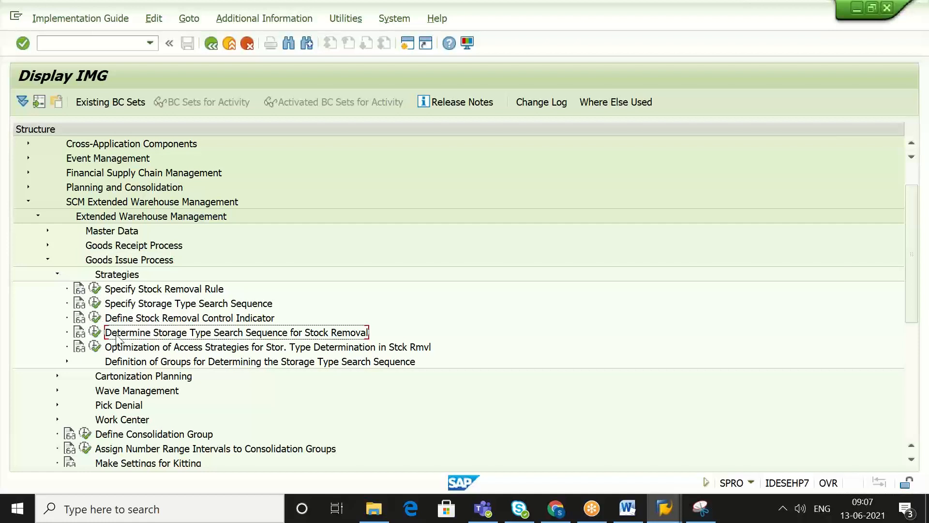
pyautogui.click(95, 332)
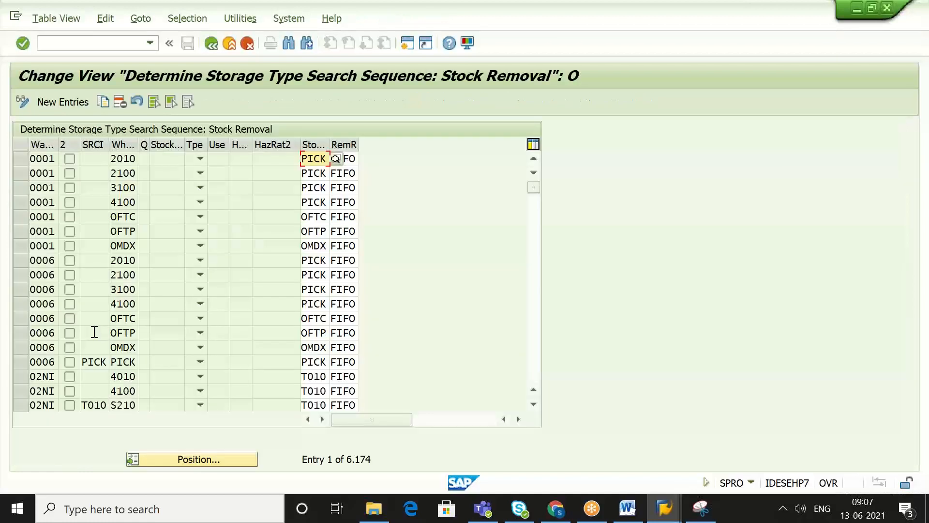
# Step: Position the stock removal search sequence list on the entries for warehouse SGPR
pyautogui.click(192, 459)
pyautogui.press('Down')
pyautogui.press('Return')
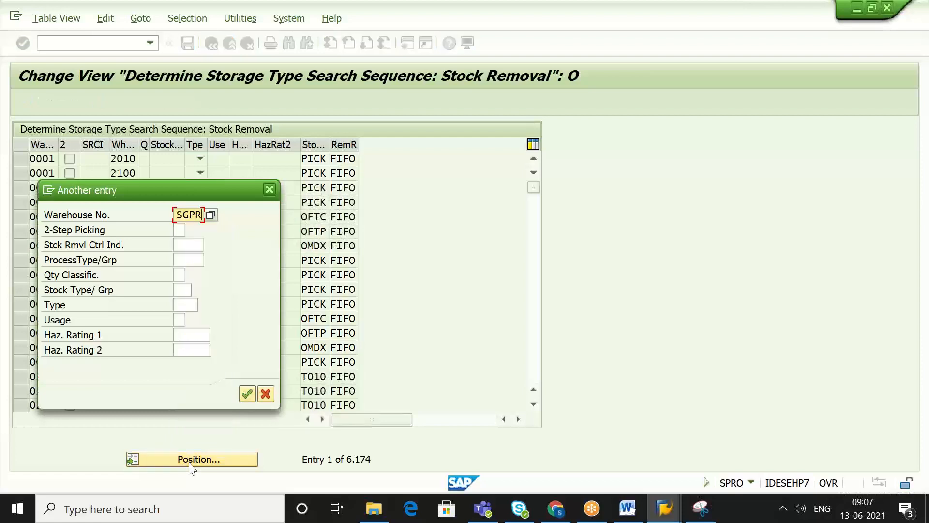
pyautogui.press('Return')
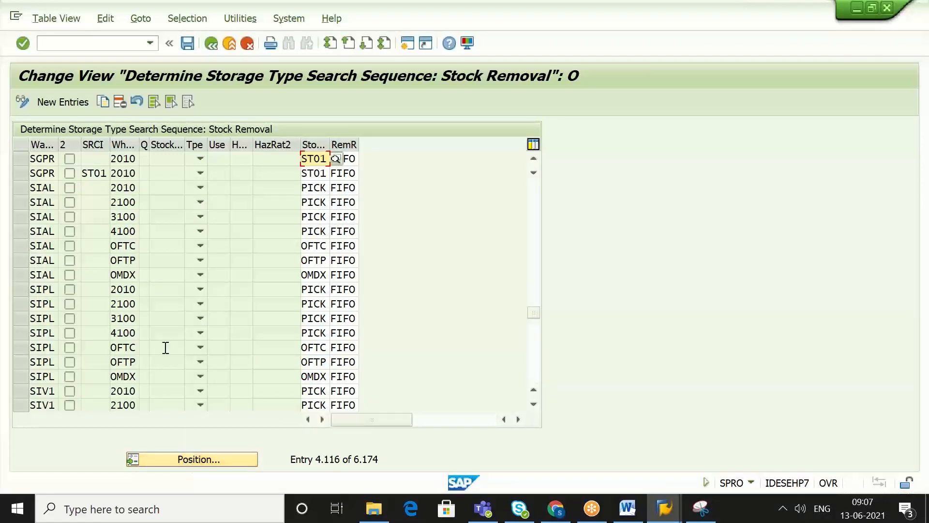
# Step: Copy the SGPR entry with stock removal control indicator ST01 and process type 2010, setting the copy's warehouse process type to Z210
pyautogui.click(20, 174)
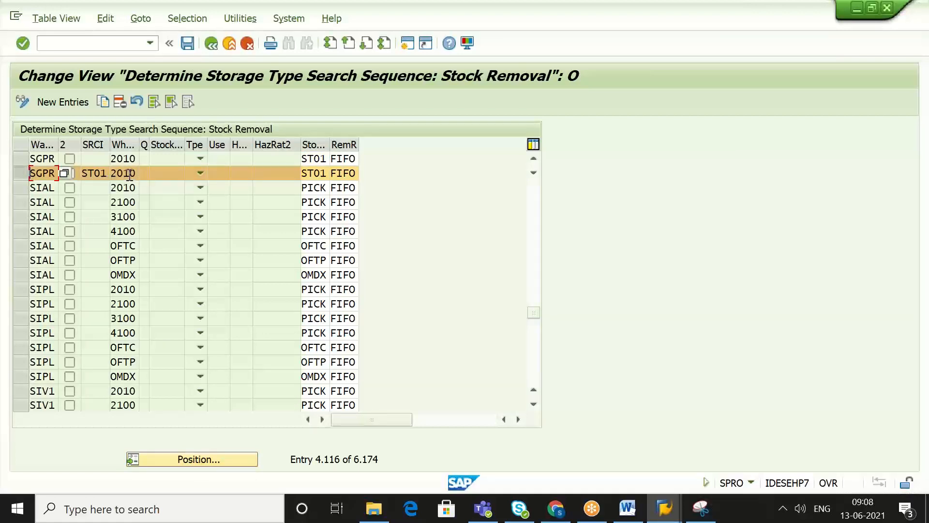
pyautogui.click(129, 173)
pyautogui.click(103, 103)
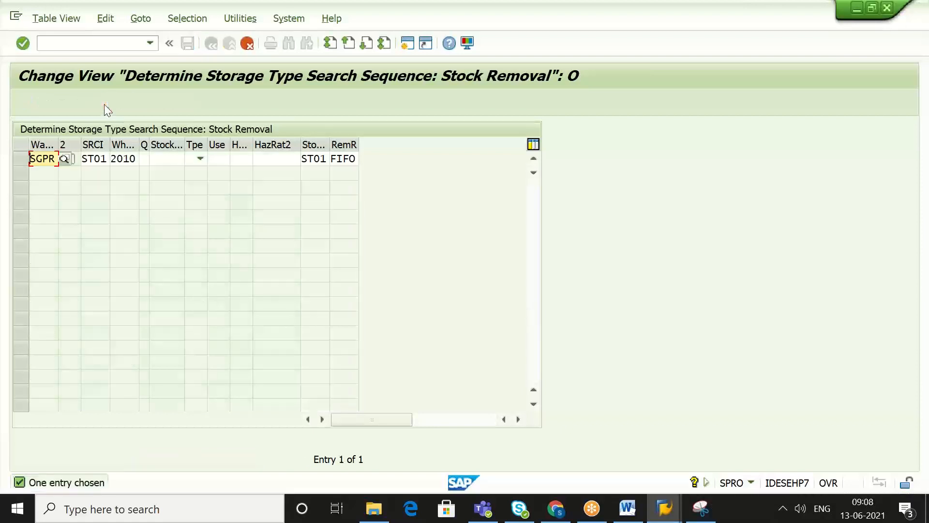
pyautogui.click(116, 158)
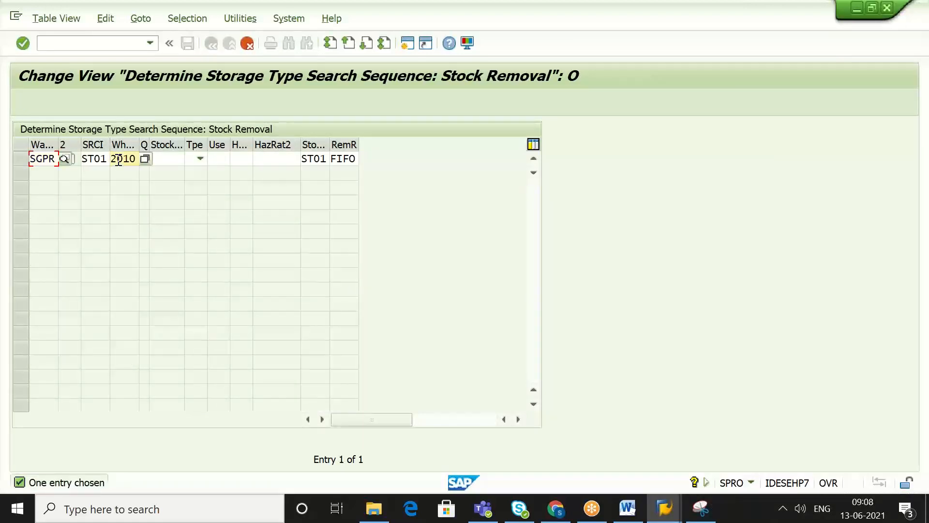
pyautogui.click(145, 158)
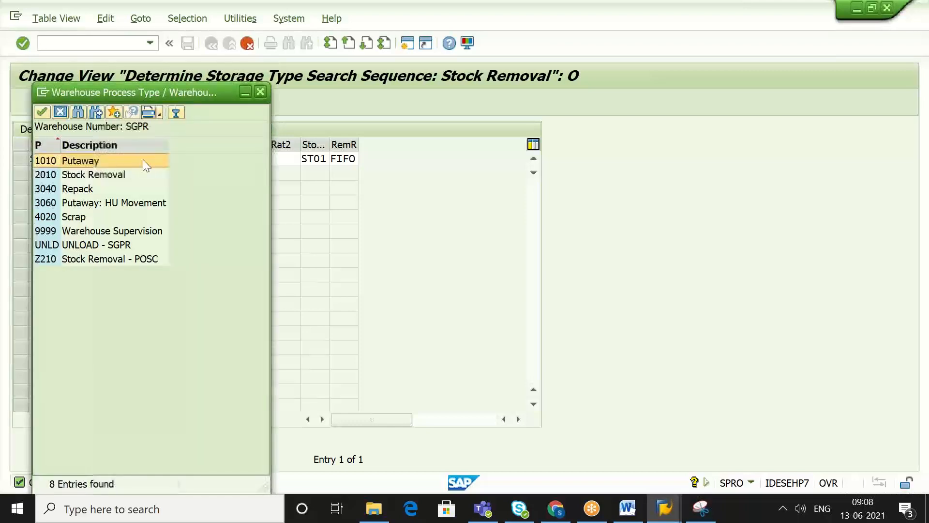
pyautogui.doubleClick(112, 258)
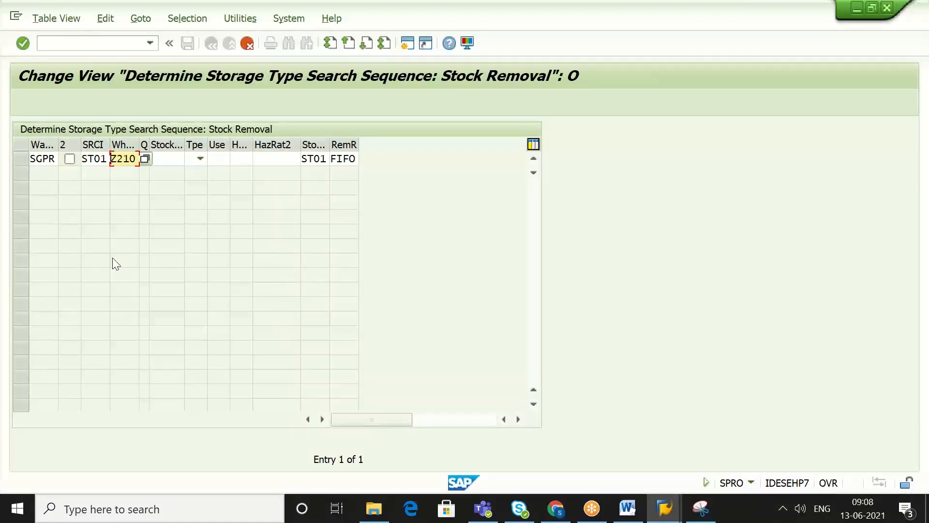
pyautogui.press('Return')
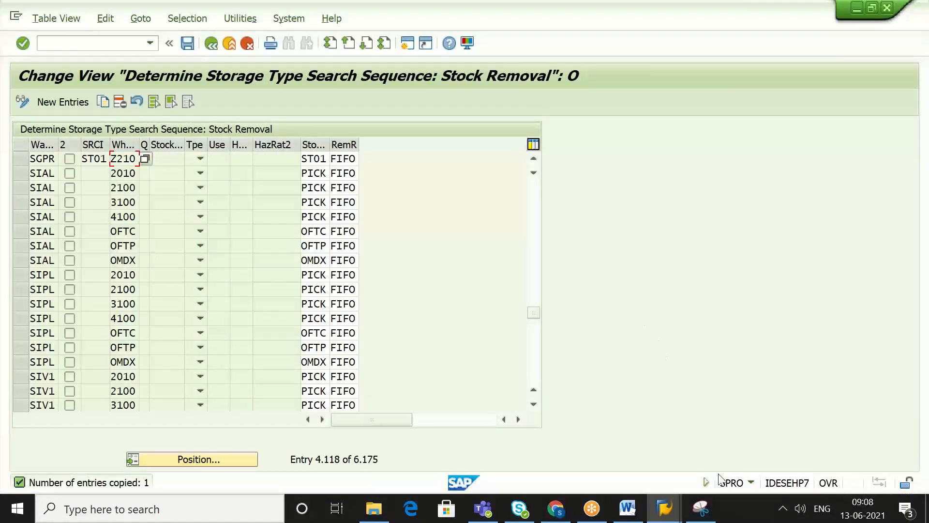
# Step: Capture the view header and the new SGPR Z210 row with Snipping Tool, paste it into the Word document, and return to SAP
pyautogui.click(702, 508)
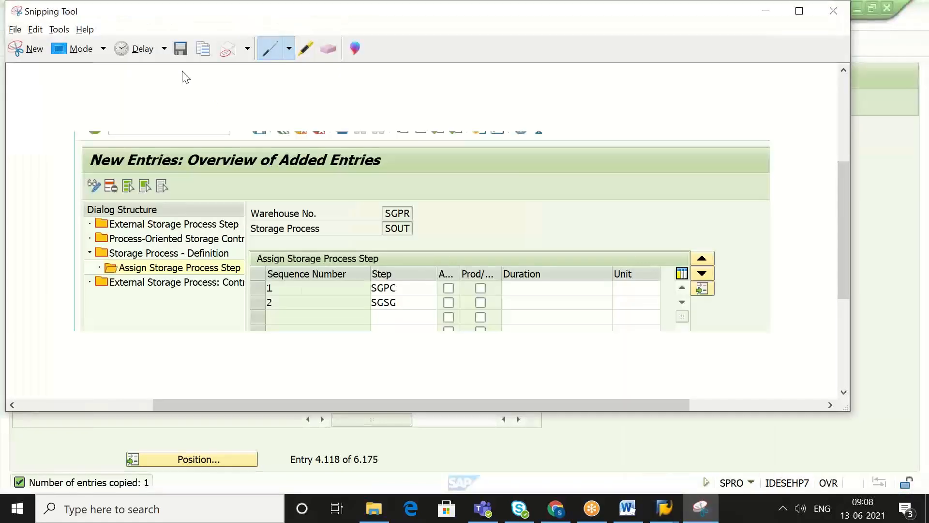
pyautogui.click(37, 48)
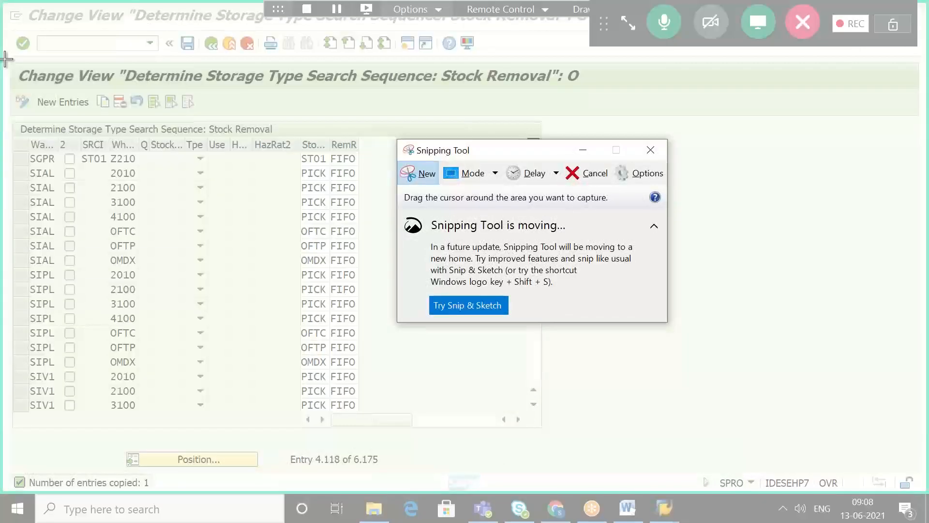
pyautogui.moveTo(6, 59); pyautogui.dragTo(407, 167)
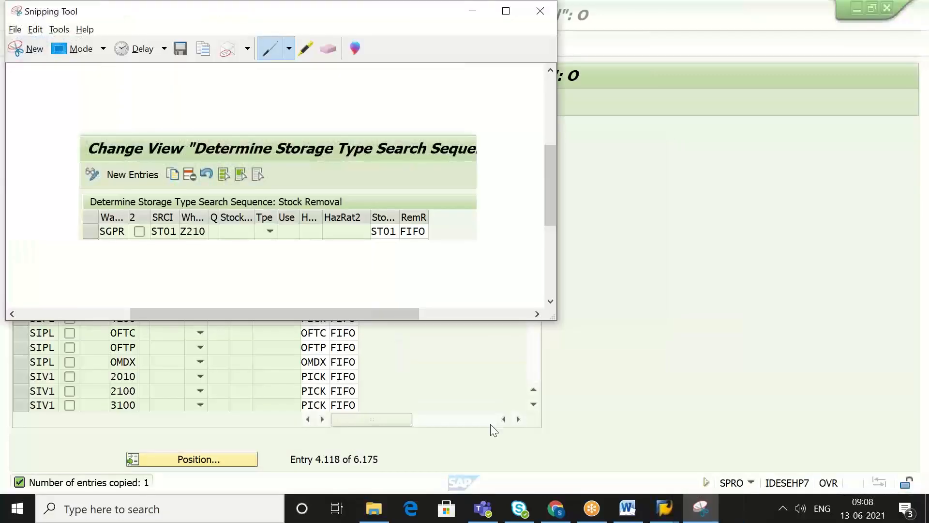
pyautogui.click(634, 516)
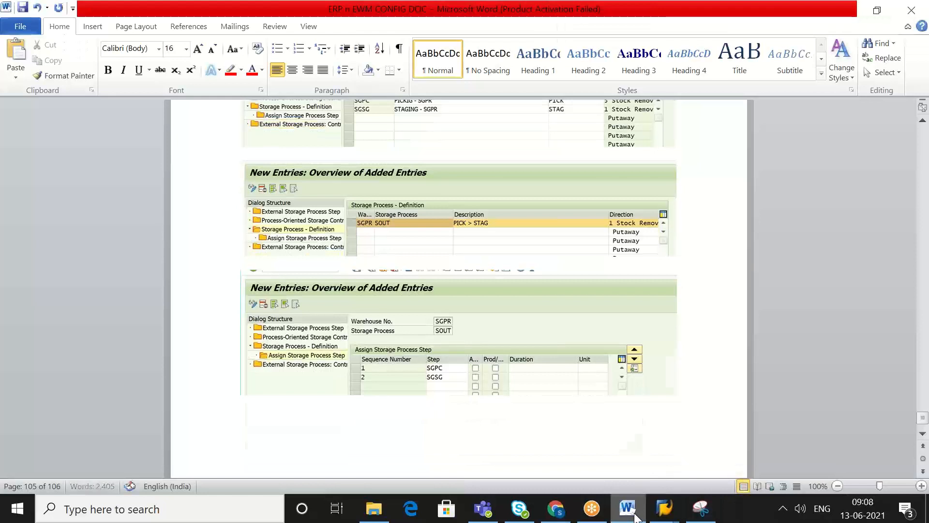
pyautogui.hotkey('ctrl', 'v')
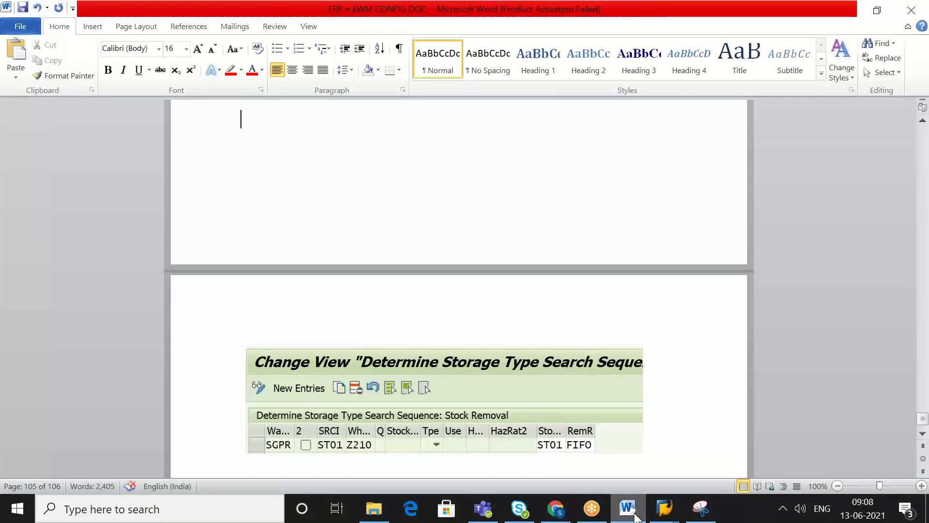
pyautogui.click(635, 517)
pyautogui.click(730, 243)
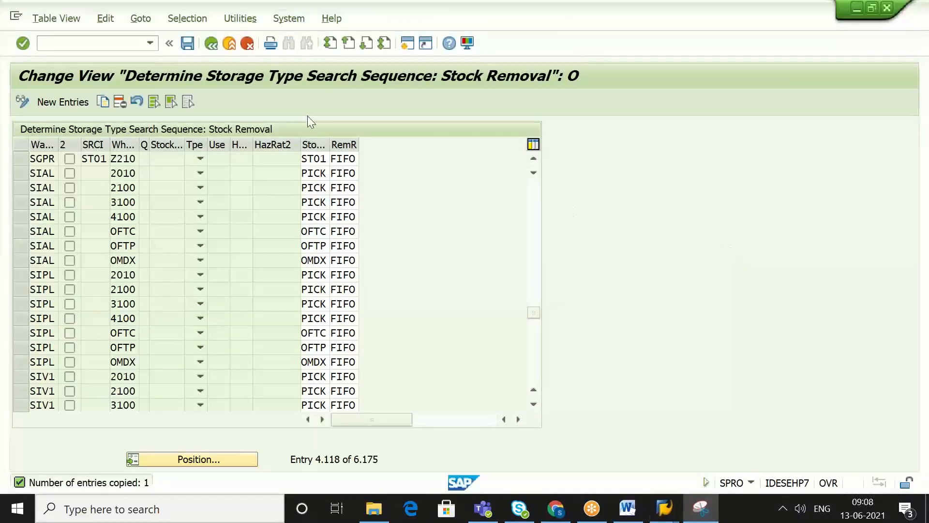
# Step: Save the search sequence entry to the SGPR Customizing request and go back to the Customizing structure
pyautogui.click(189, 43)
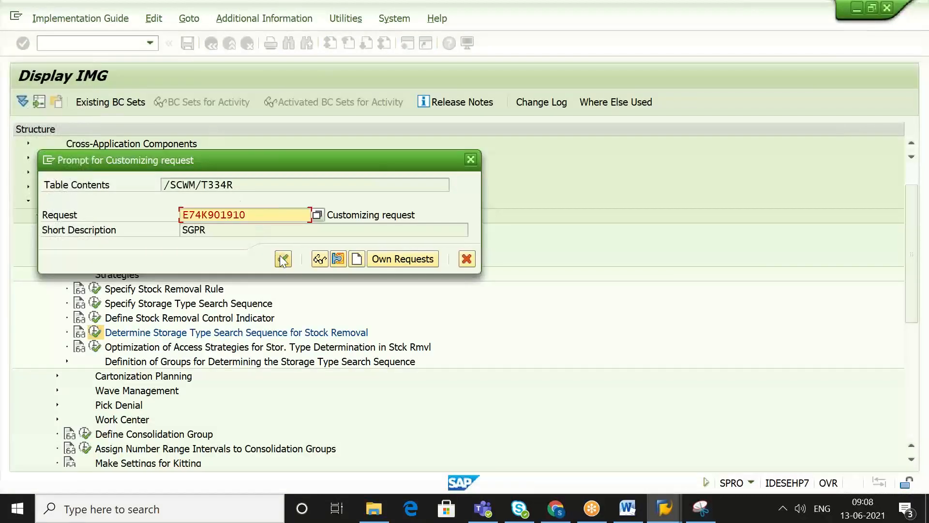
pyautogui.click(283, 258)
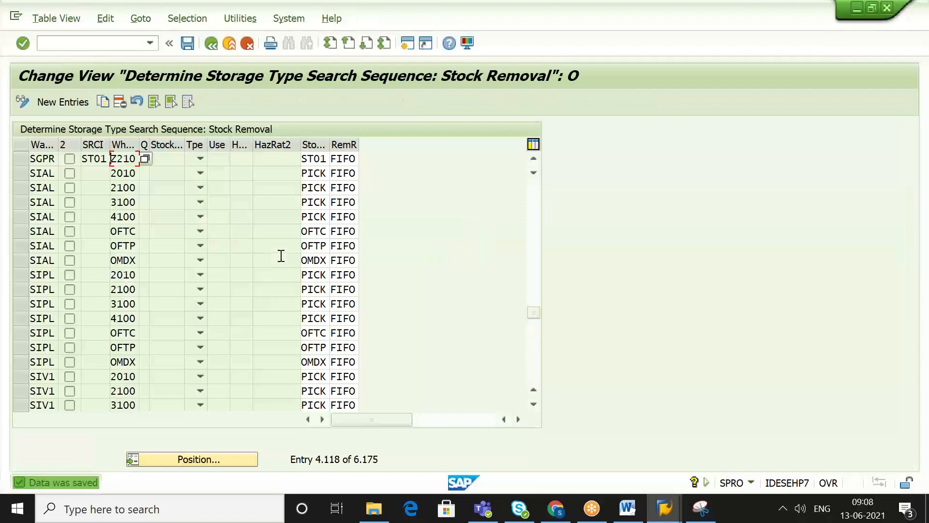
pyautogui.click(211, 47)
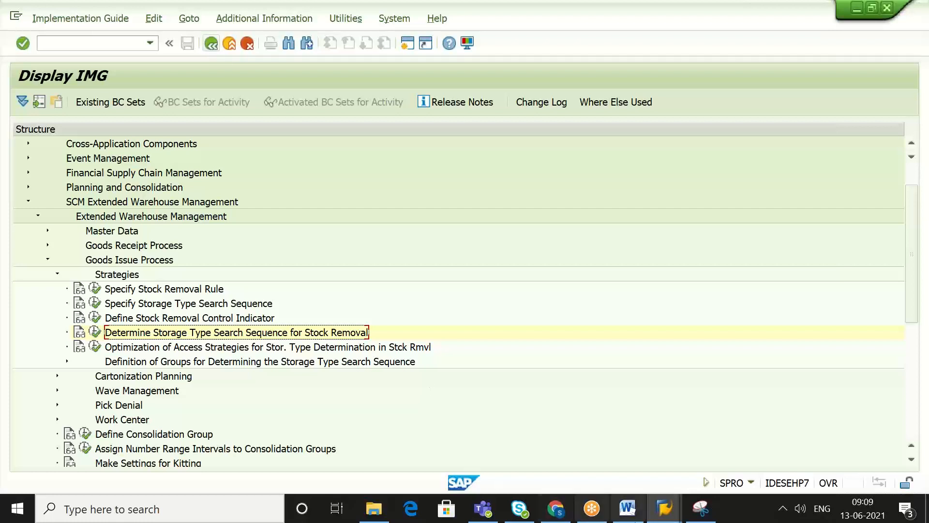
# Step: Paste the title "Determine Storage Type Search Sequence for Stock Removal" above the screenshot in Word and start a new line
pyautogui.click(627, 509)
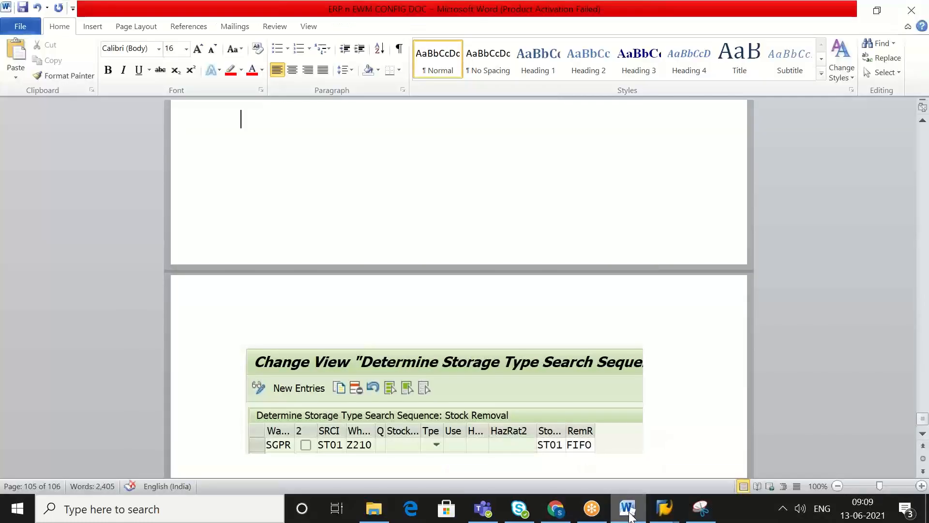
pyautogui.hotkey('ctrl', 'v')
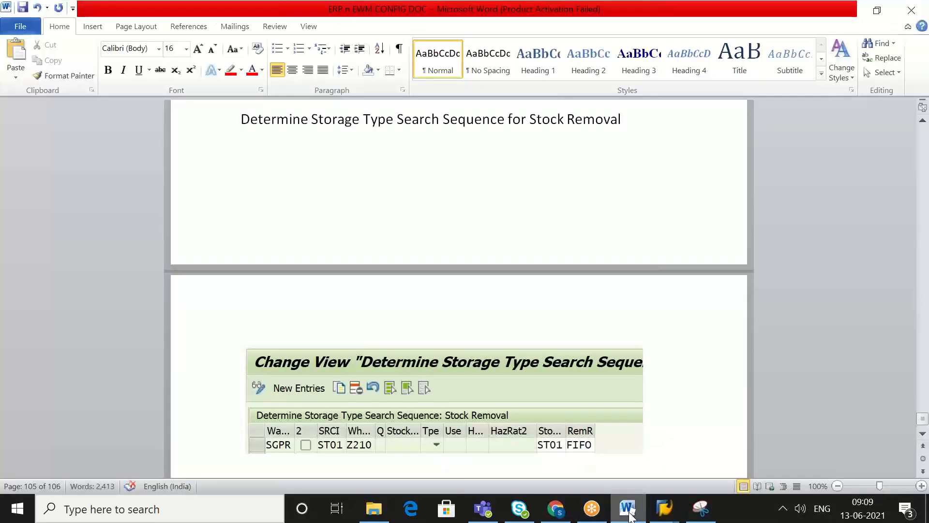
pyautogui.press('Return')
pyautogui.click(629, 515)
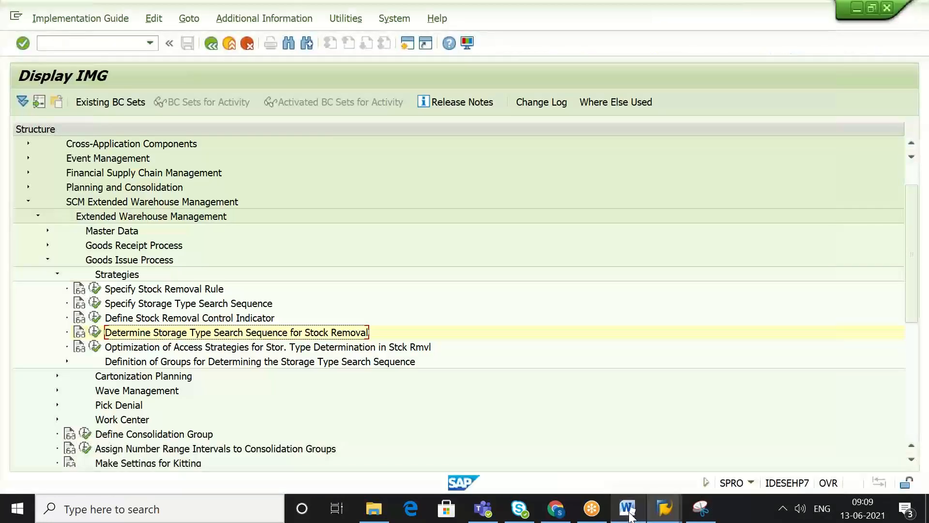
# Step: Capture the Customizing structure down to the Goods Issue strategies, paste it under the title in Word, and return to SAP
pyautogui.click(697, 515)
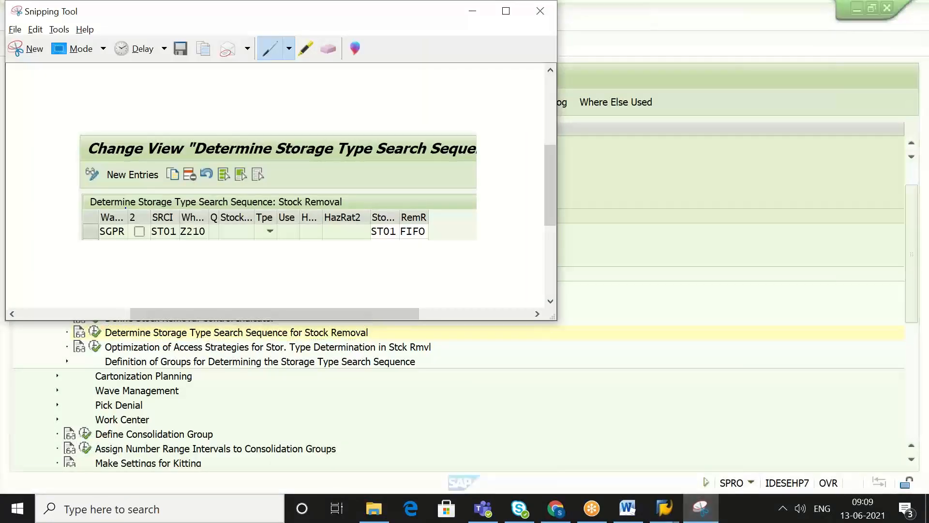
pyautogui.click(25, 46)
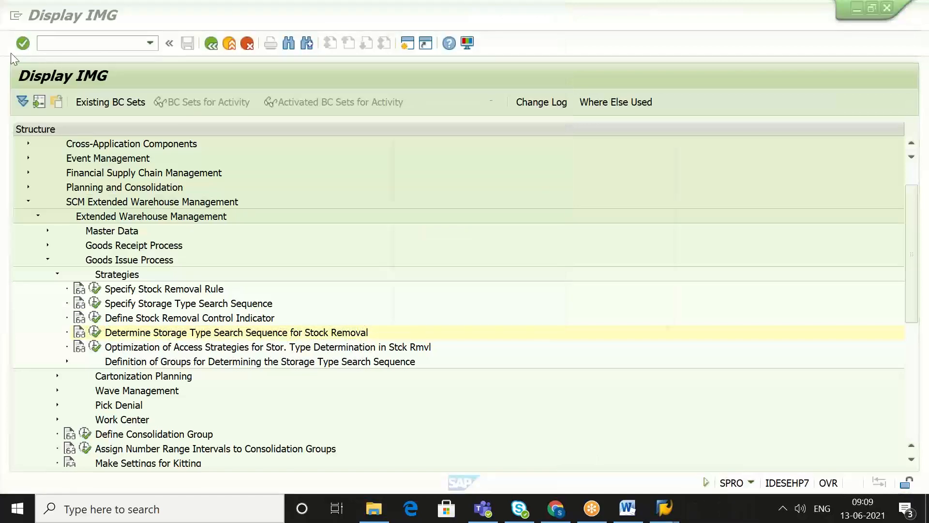
pyautogui.moveTo(4, 58); pyautogui.dragTo(441, 371)
pyautogui.click(627, 509)
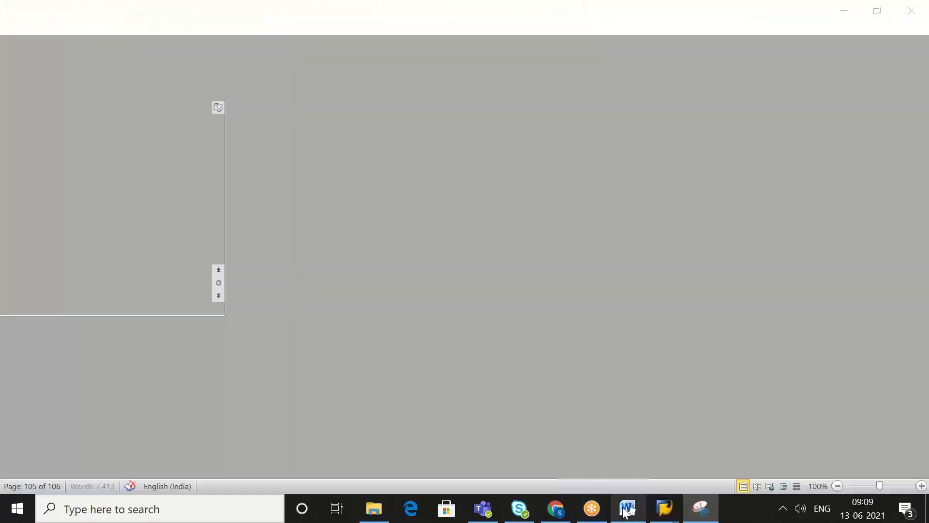
pyautogui.hotkey('ctrl', 'v')
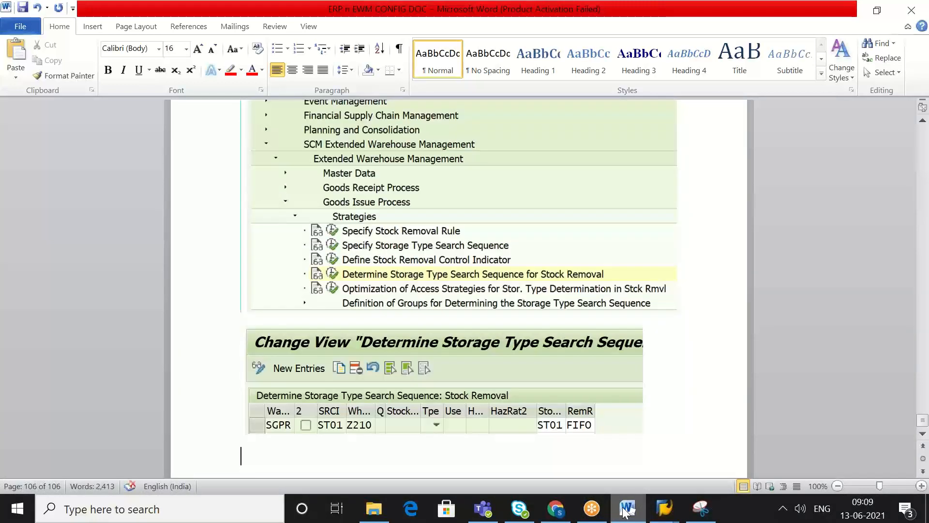
pyautogui.click(625, 510)
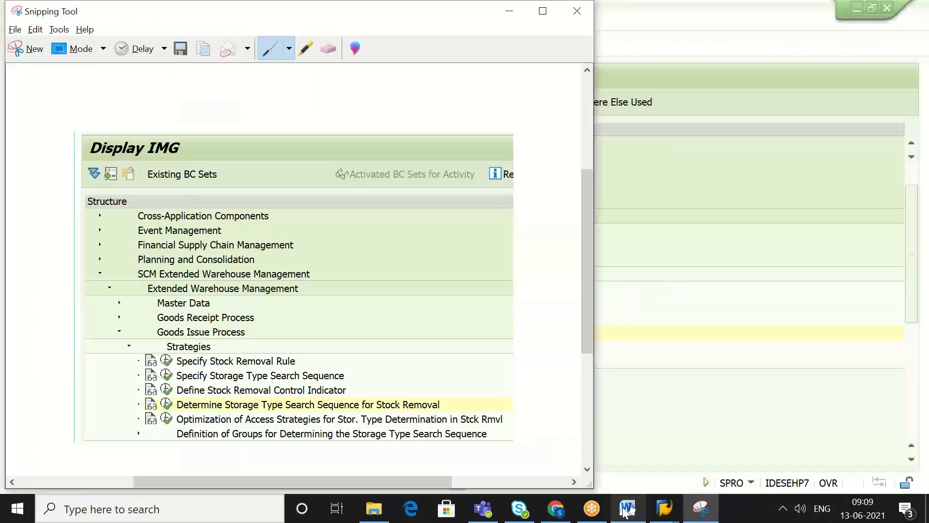
pyautogui.click(677, 438)
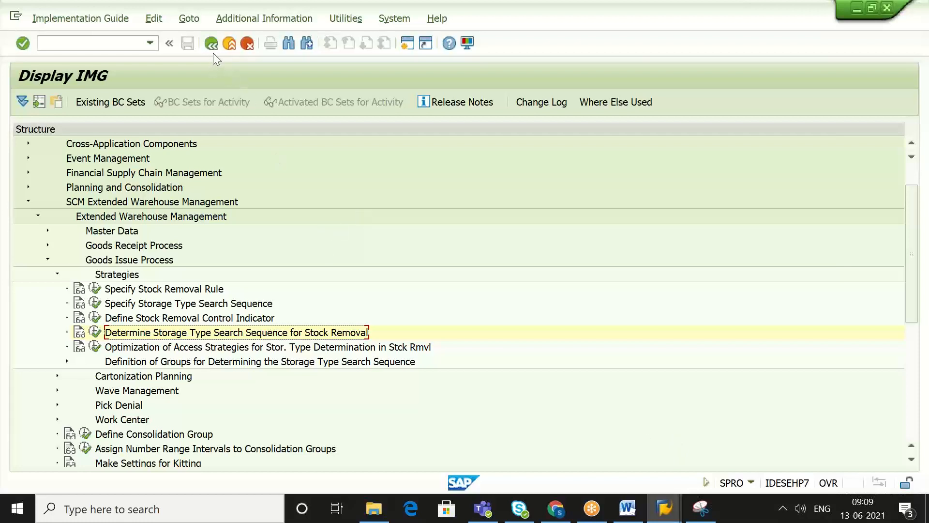
# Step: Start the warehouse product maintenance transaction /SCWM/MAT1 in place of the Customizing session
pyautogui.click(126, 44)
pyautogui.write('/N/')
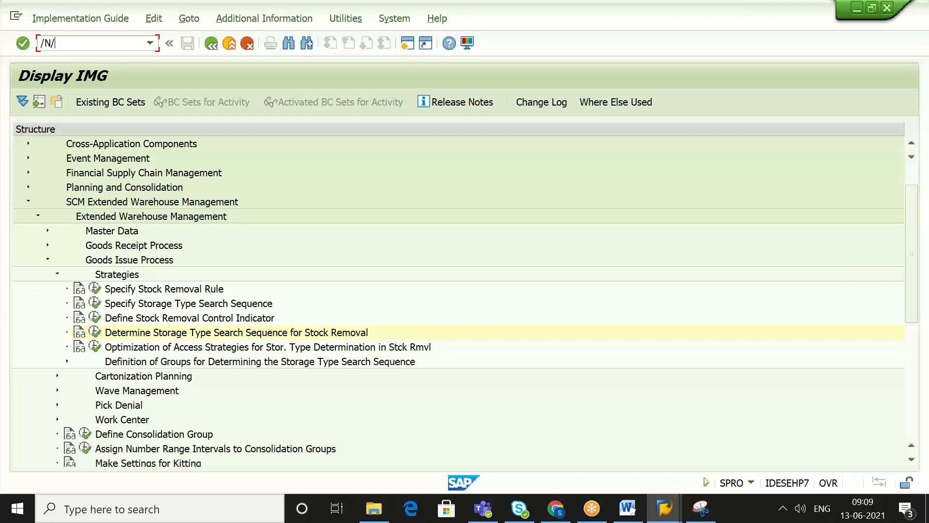
pyautogui.write('CWM/MAT1')
pyautogui.press('Return')
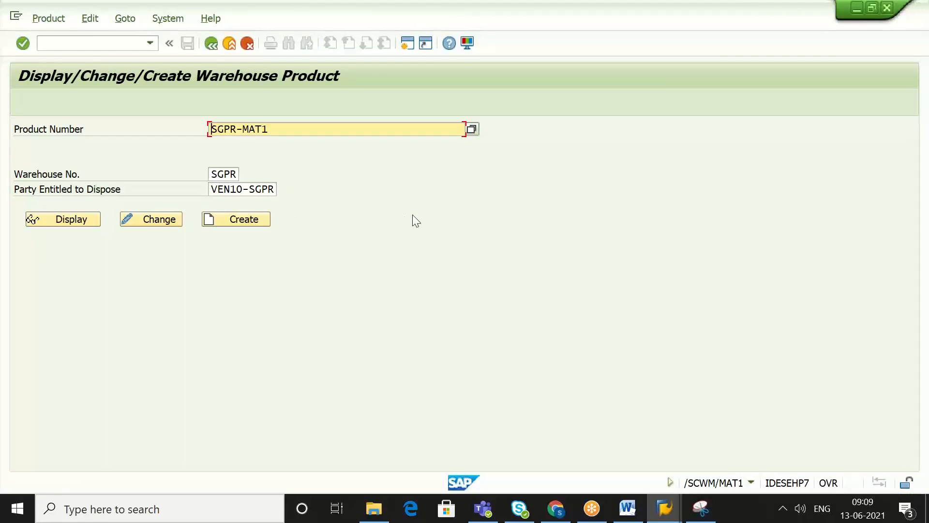
# Step: Open product SGPR-MAT1 for change and check the process type determination, putaway and stock removal indicators in its warehouse data
pyautogui.click(145, 219)
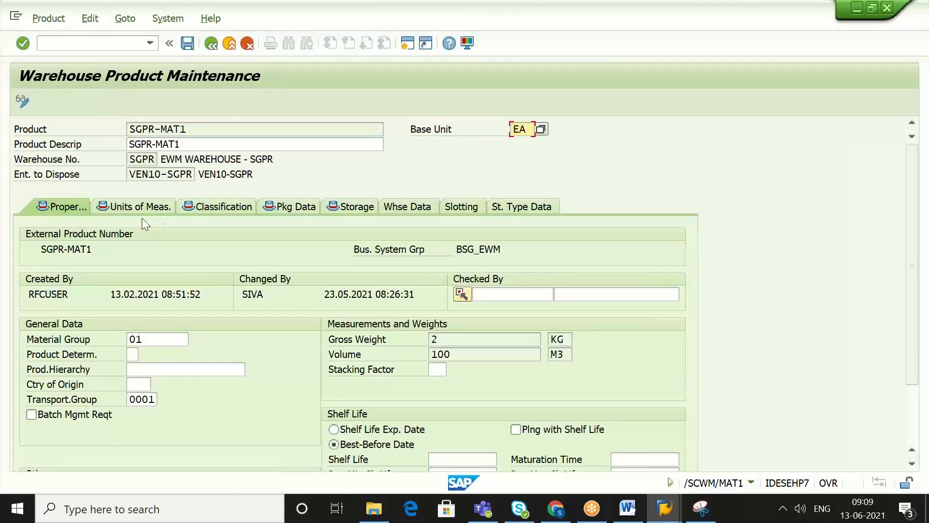
pyautogui.click(395, 206)
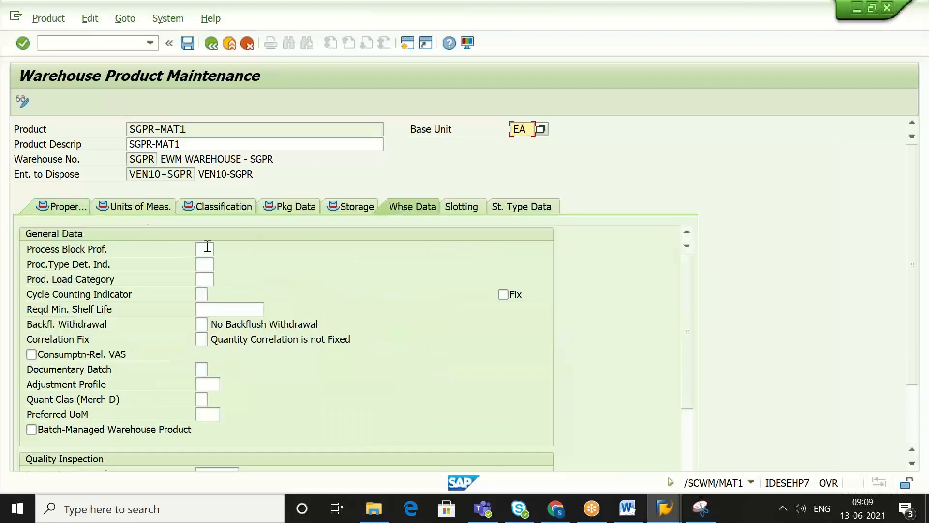
pyautogui.click(207, 263)
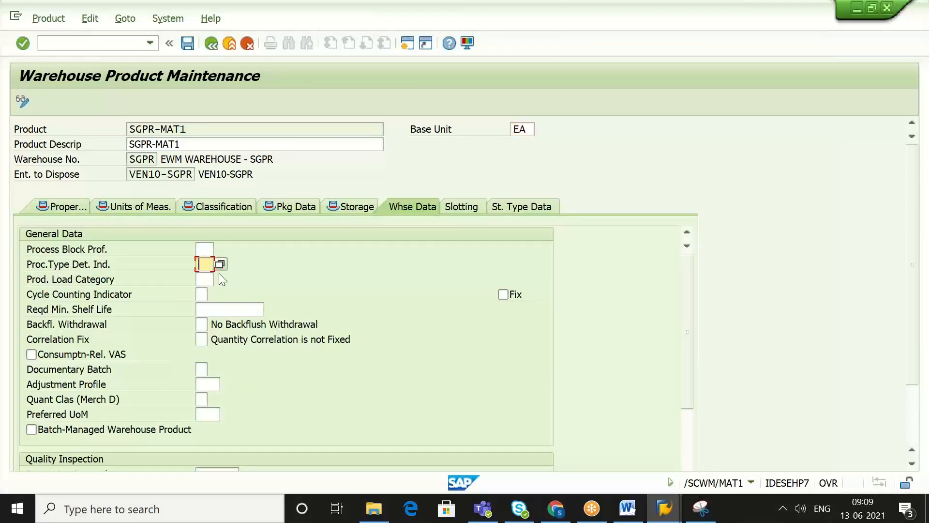
pyautogui.click(218, 264)
pyautogui.click(685, 432)
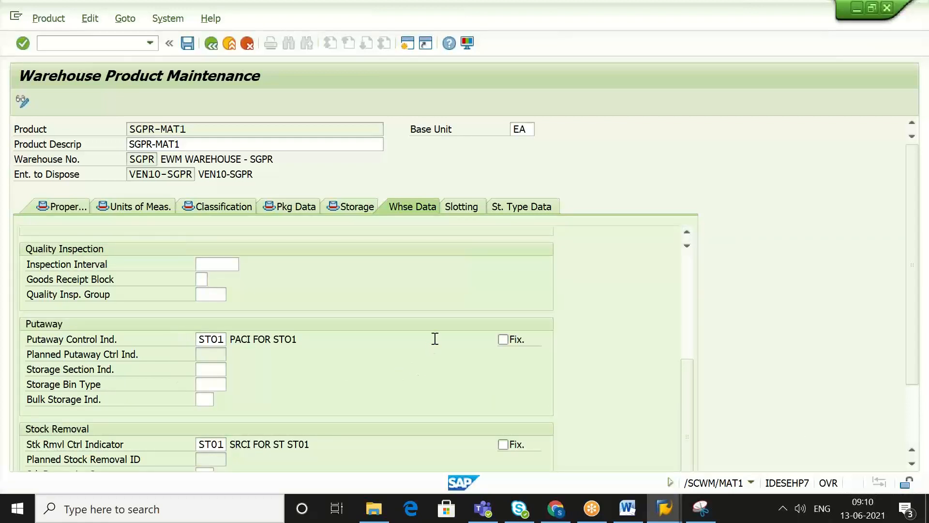
# Step: Save product SGPR-MAT1, check its packaging data, and go back to the warehouse product selection
pyautogui.click(192, 47)
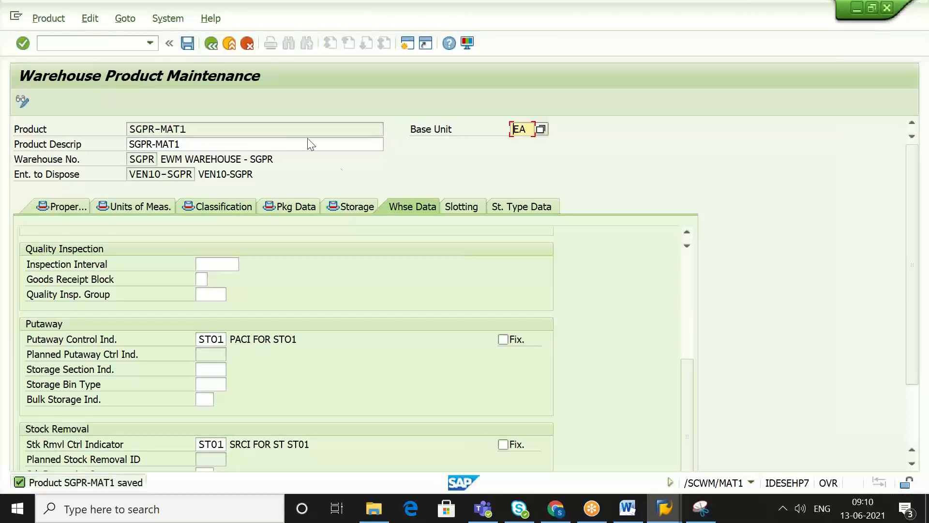
pyautogui.click(309, 208)
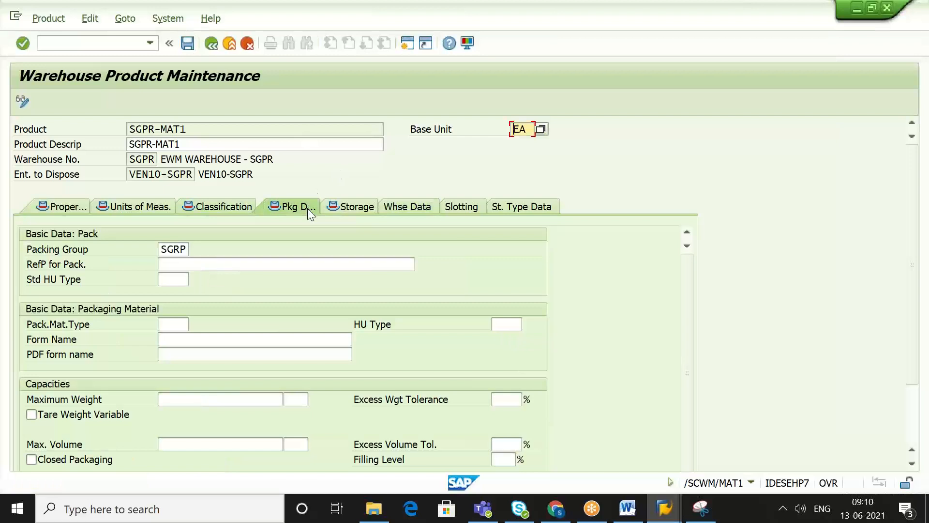
pyautogui.click(210, 44)
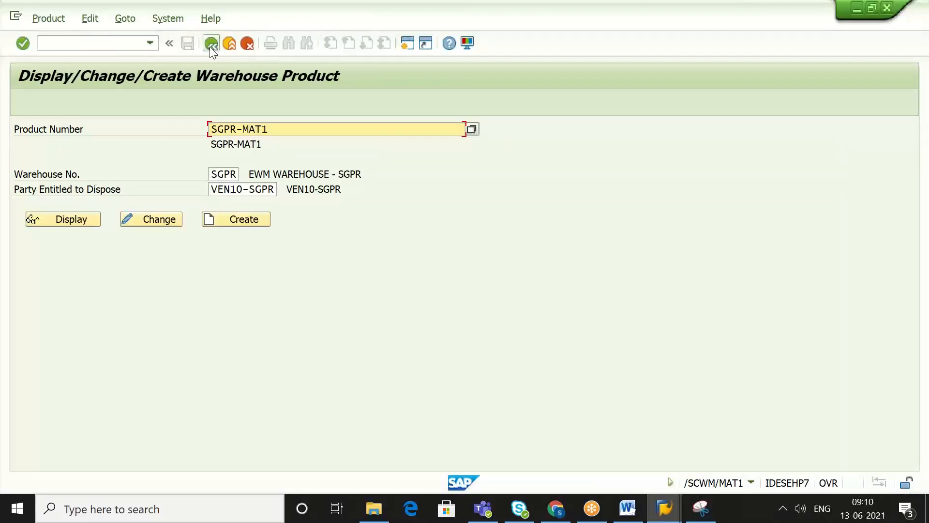
# Step: Leave the warehouse product maintenance, close the Warehouse Process Type session, and switch to the ERP session
pyautogui.click(210, 46)
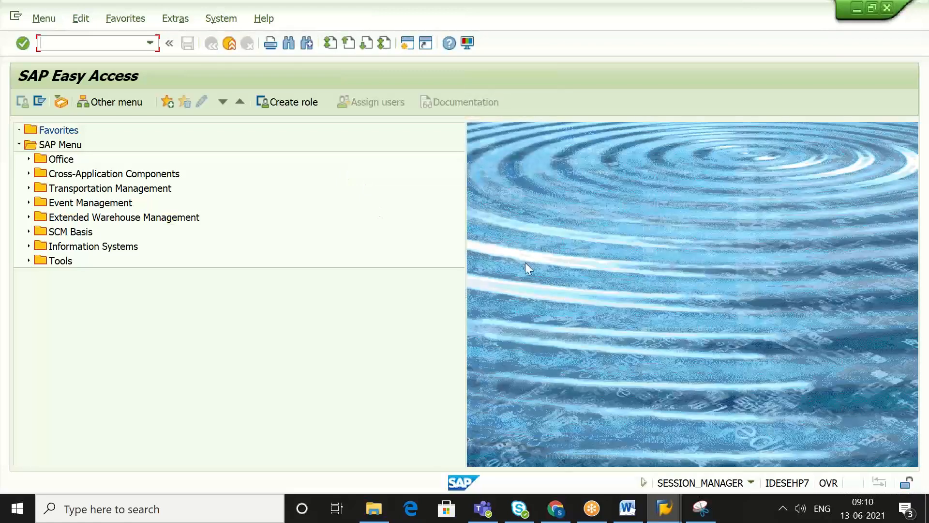
pyautogui.moveTo(664, 513)
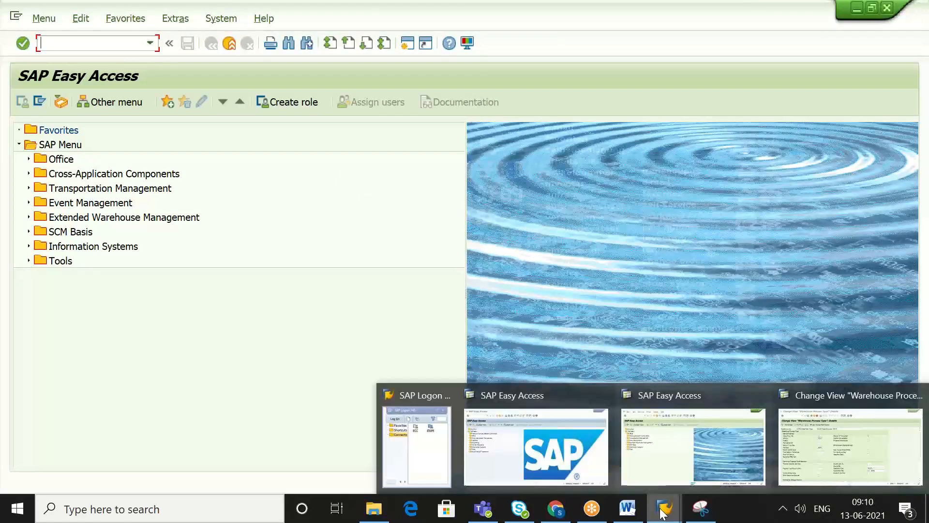
pyautogui.moveTo(785, 448)
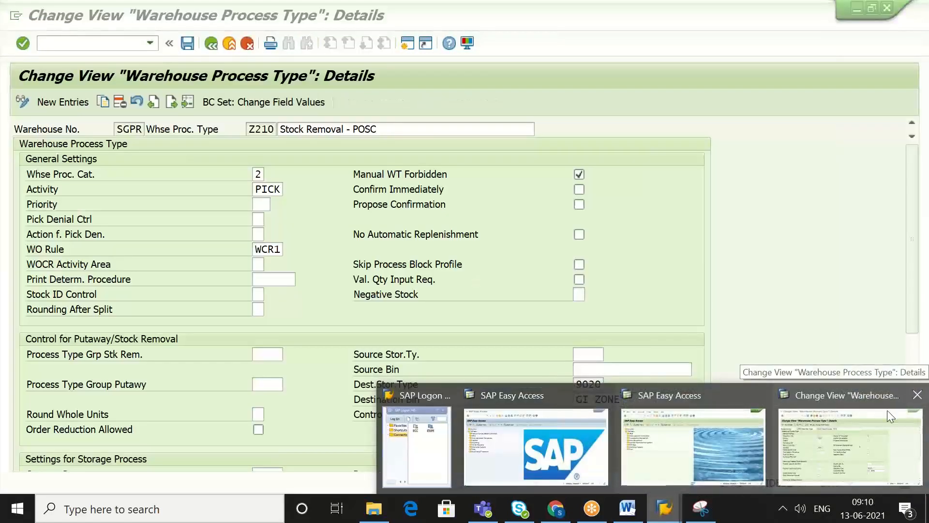
pyautogui.click(917, 395)
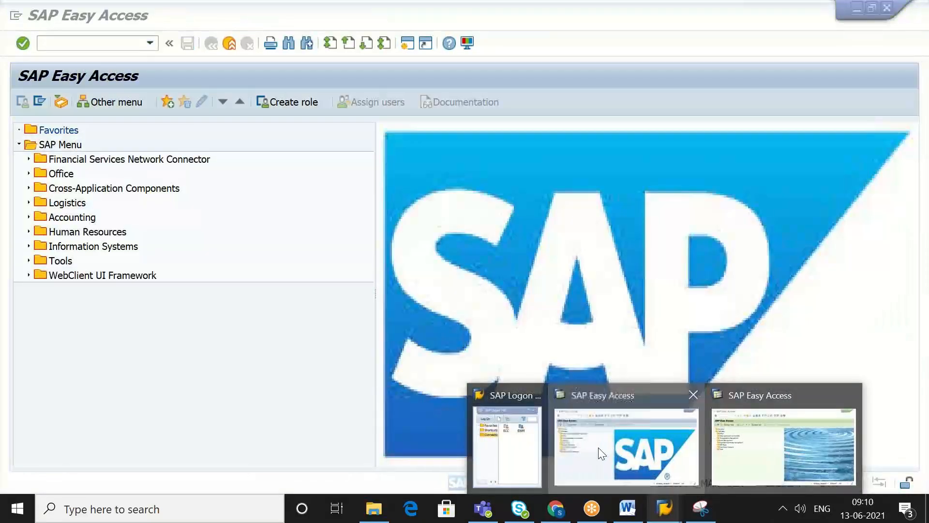
pyautogui.click(598, 447)
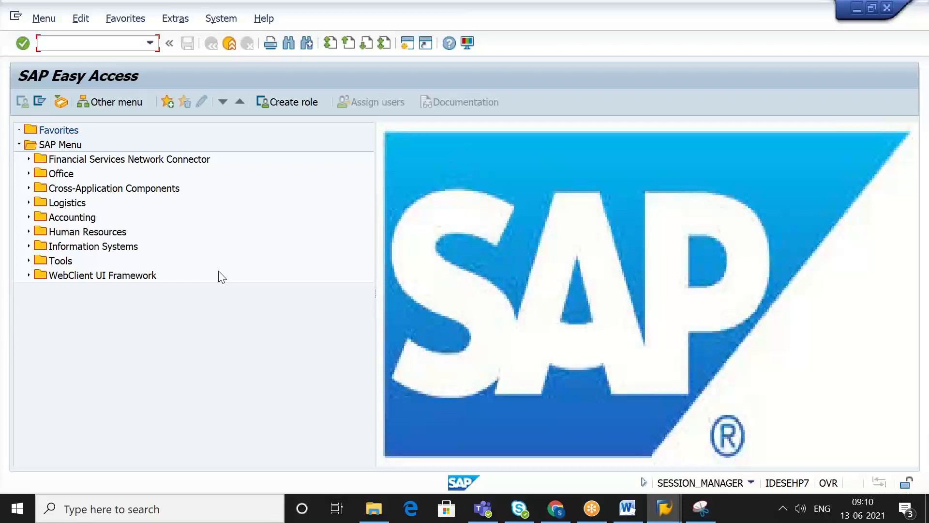
# Step: Start transaction VA01 and open a standard order (OR) for sales organization SGPR, distribution channel SG and division 00
pyautogui.write('VA01')
pyautogui.press('Return')
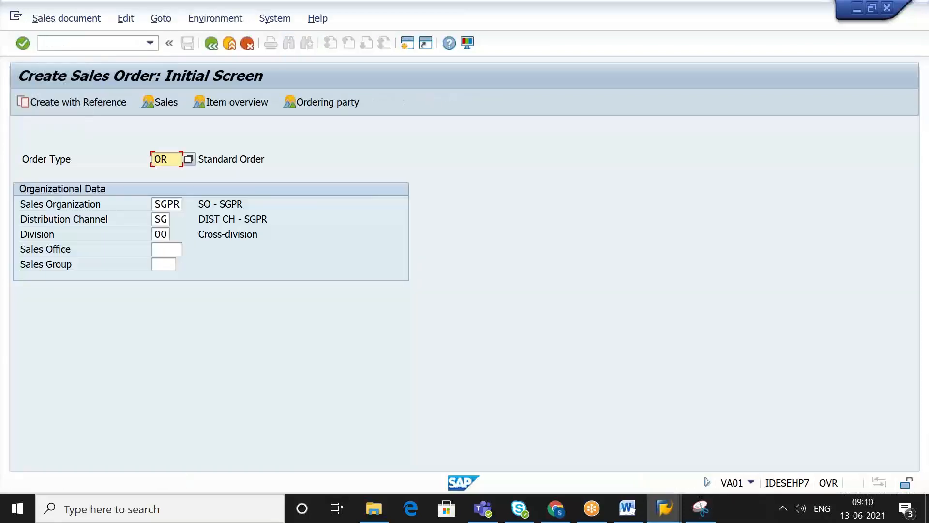
pyautogui.press('Return')
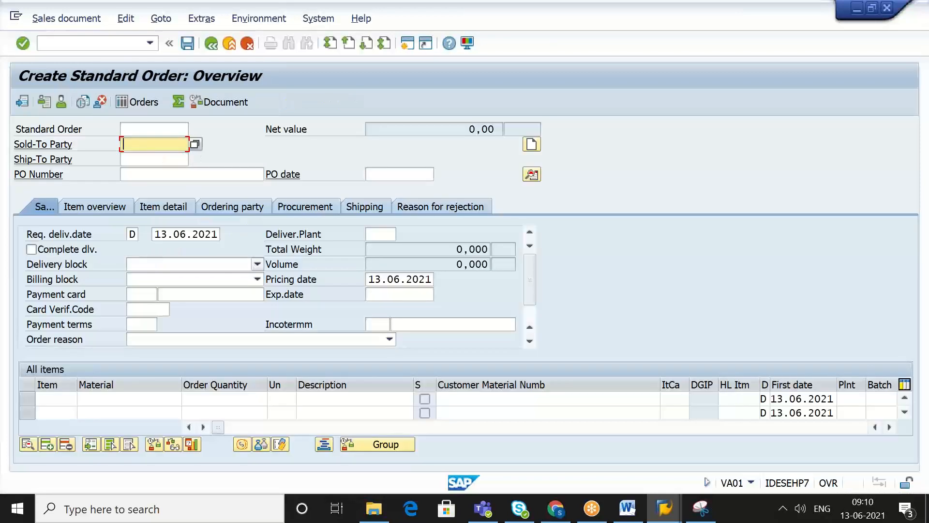
# Step: Enter the sold-to party's customer number and the purchase order number in the sales order header
pyautogui.press('Down')
pyautogui.press('Return')
pyautogui.press('Tab')
pyautogui.press('Tab')
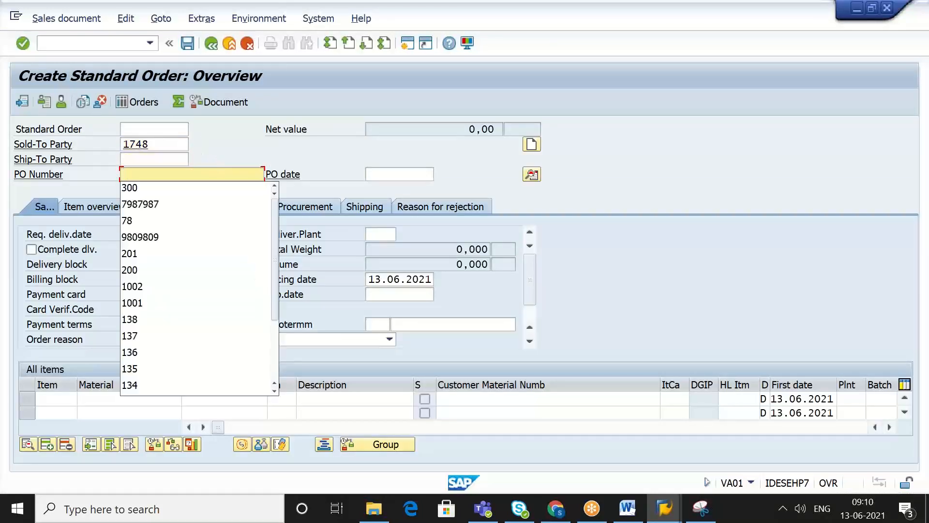
pyautogui.press('Down')
pyautogui.press('Return')
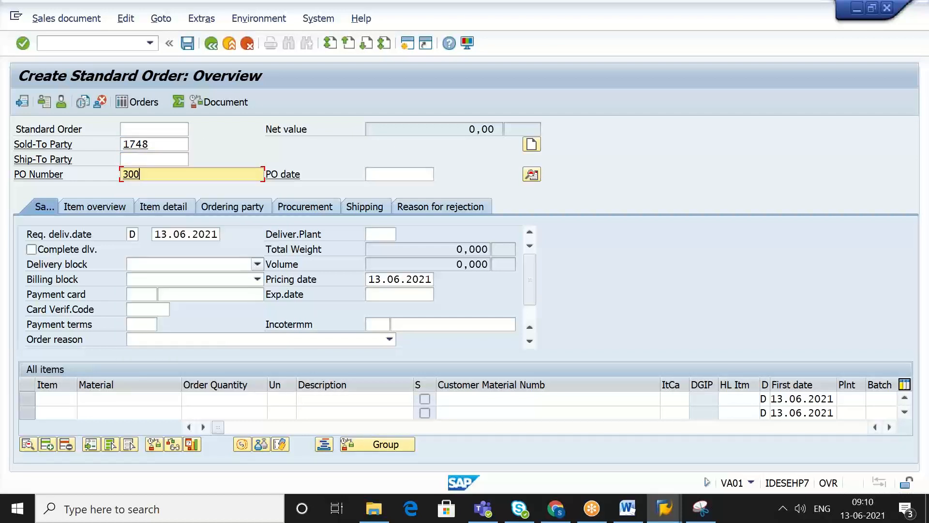
pyautogui.press('BackSpace')
pyautogui.write('1')
# Step: Add an order item for material SGPR-MAT1 with quantity 2 and plant SGPR
pyautogui.click(128, 397)
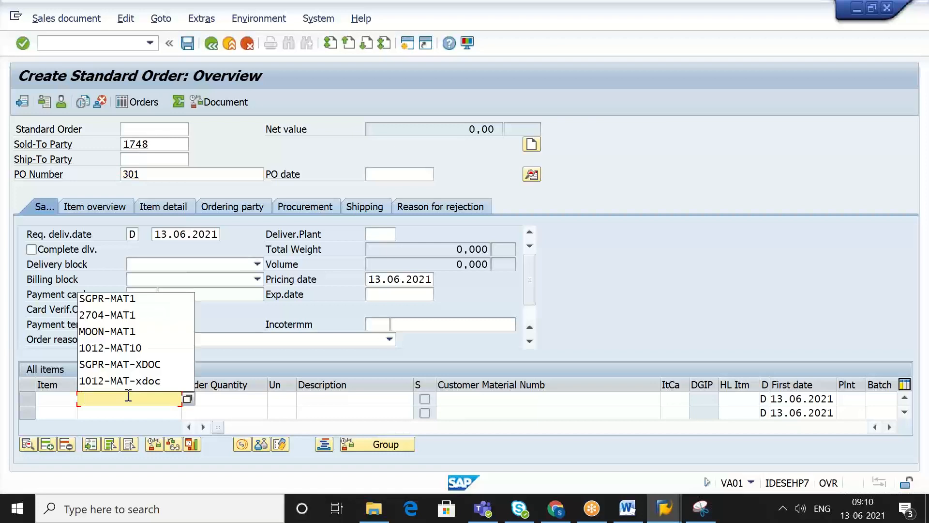
pyautogui.click(143, 303)
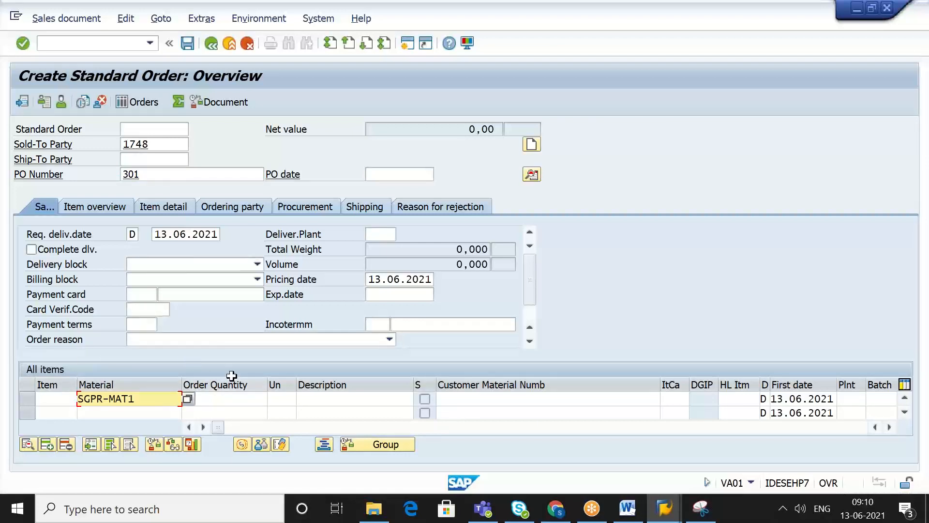
pyautogui.click(240, 398)
pyautogui.write('2')
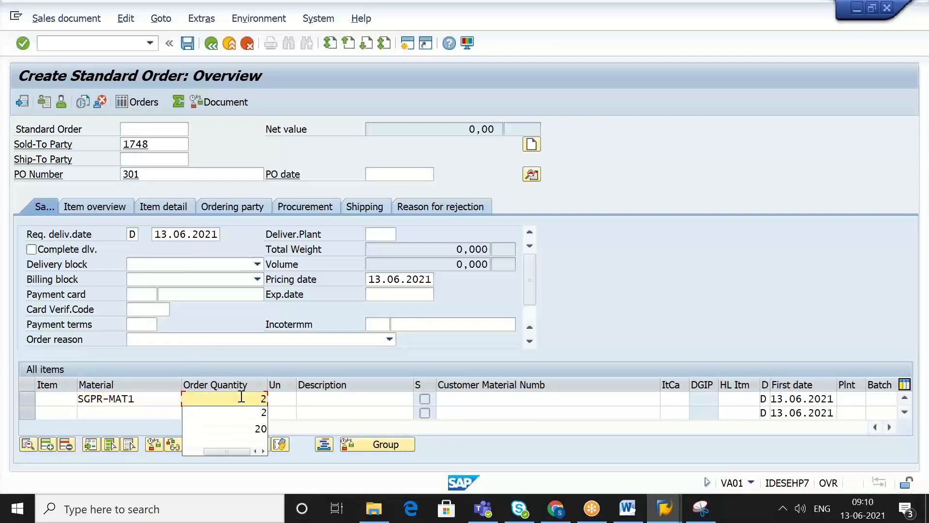
pyautogui.press('Tab')
pyautogui.press('Tab')
pyautogui.press('Tab')
pyautogui.press('Tab')
pyautogui.press('Tab')
pyautogui.press('Tab')
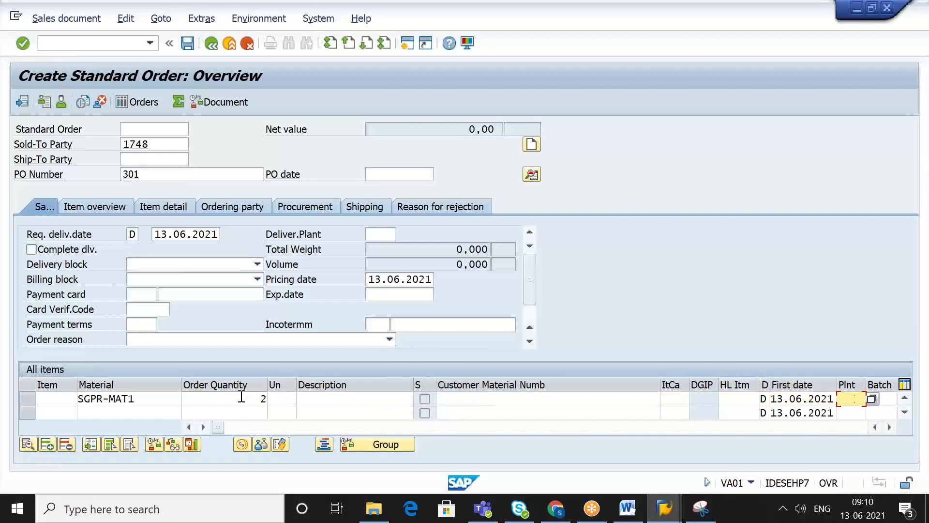
pyautogui.press('Down')
pyautogui.press('Return')
pyautogui.press('Return')
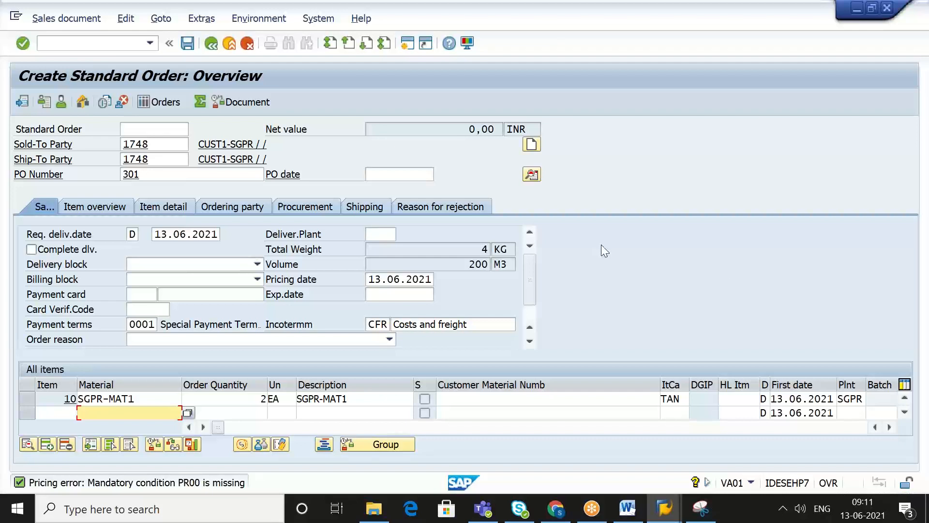
# Step: Set the PR00 price of the SGPR-MAT1 item to 20 INR and save the sales order
pyautogui.press('Tab')
pyautogui.press('Tab')
pyautogui.press('Tab')
pyautogui.press('Tab')
pyautogui.press('Tab')
pyautogui.press('Tab')
pyautogui.press('Tab')
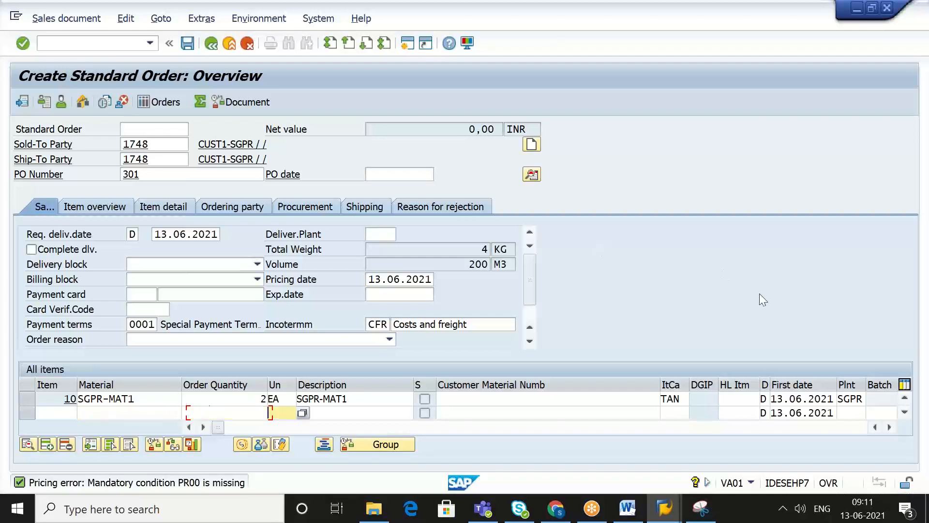
pyautogui.press('Tab')
pyautogui.press('Tab')
pyautogui.press('Tab')
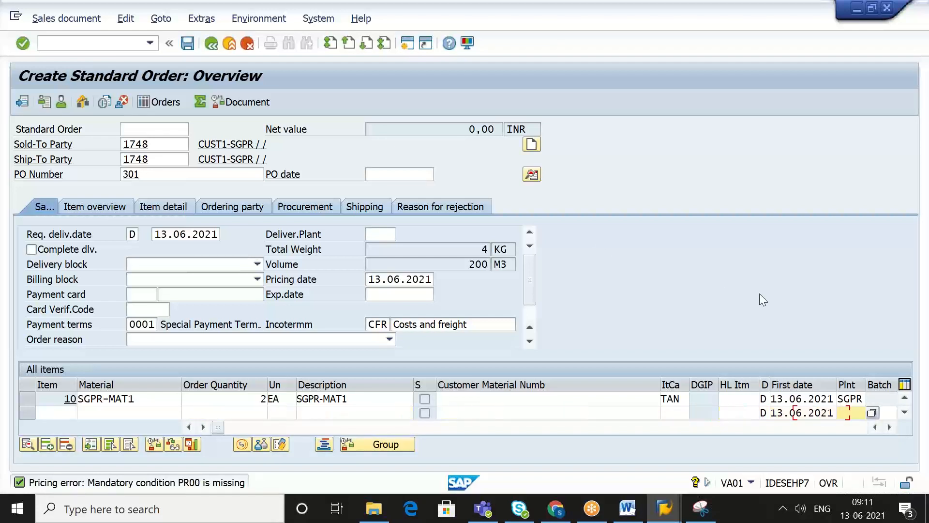
pyautogui.press('Tab')
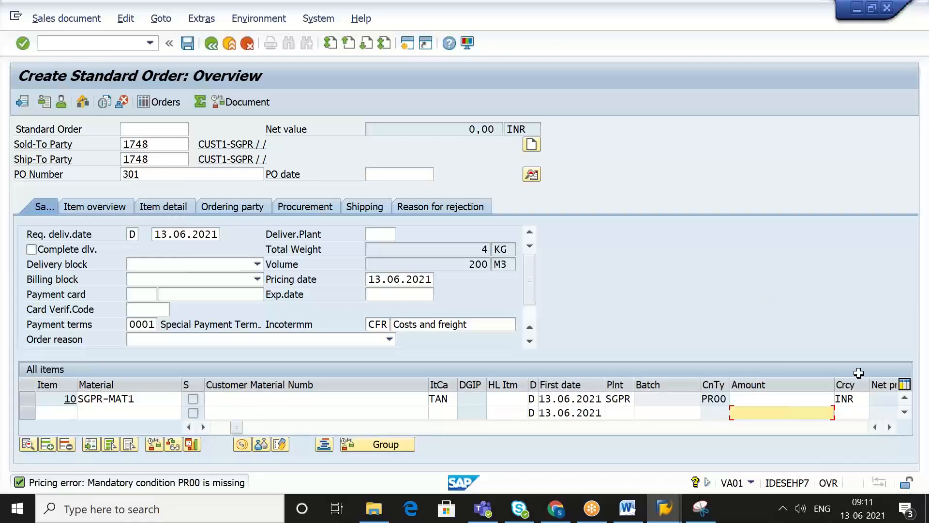
pyautogui.click(786, 399)
pyautogui.write('20')
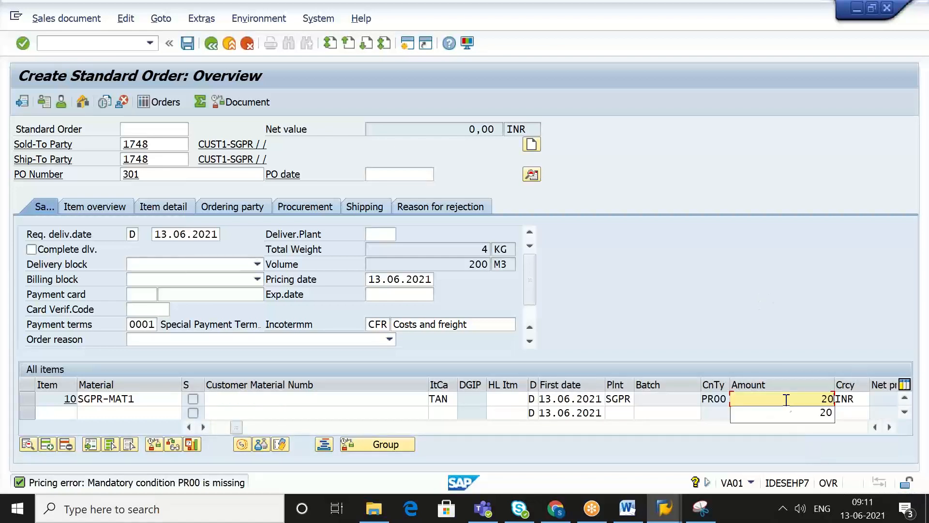
pyautogui.press('Return')
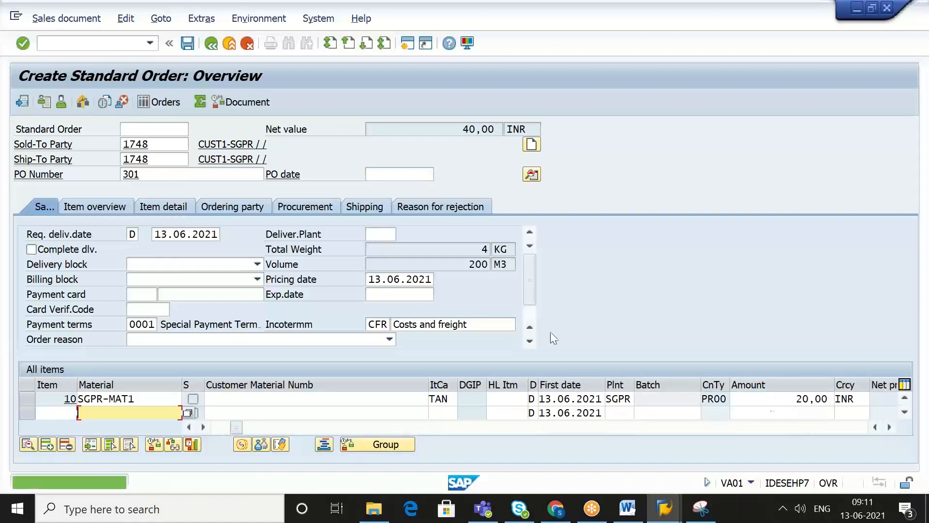
pyautogui.click(188, 46)
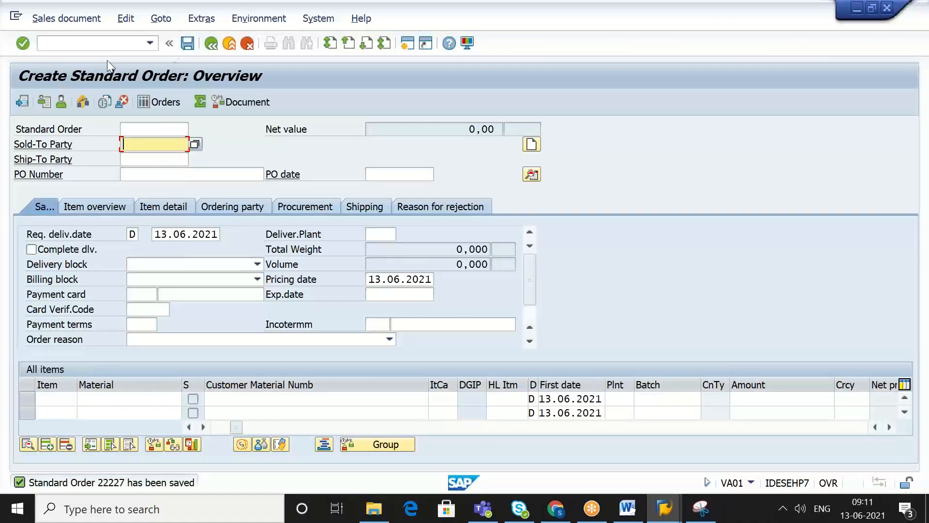
# Step: Create an outbound delivery for the new sales order from shipping point SGPR with transaction /NVL01N and save it
pyautogui.click(90, 45)
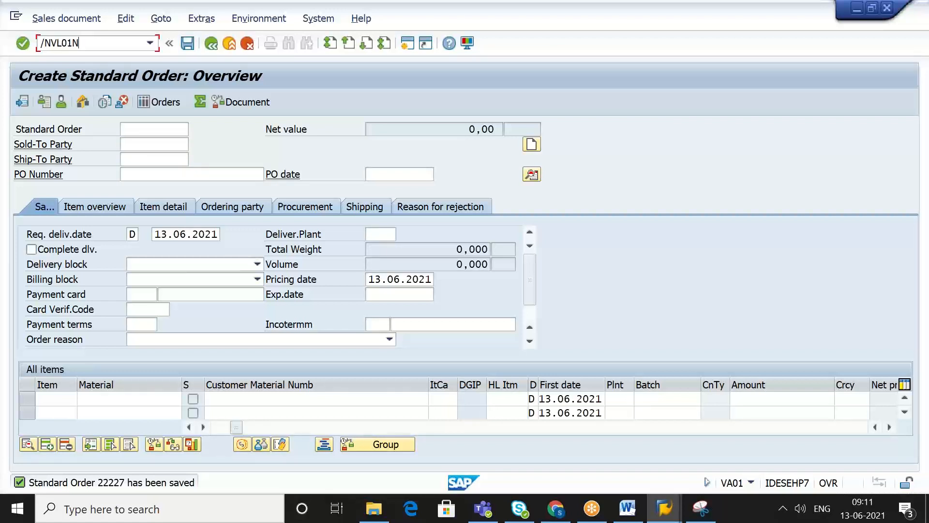
pyautogui.press('Return')
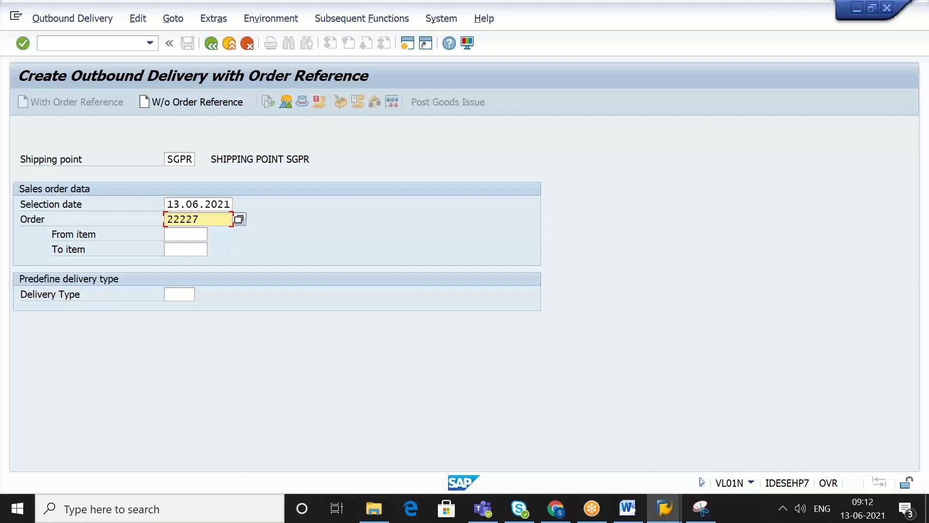
pyautogui.click(99, 44)
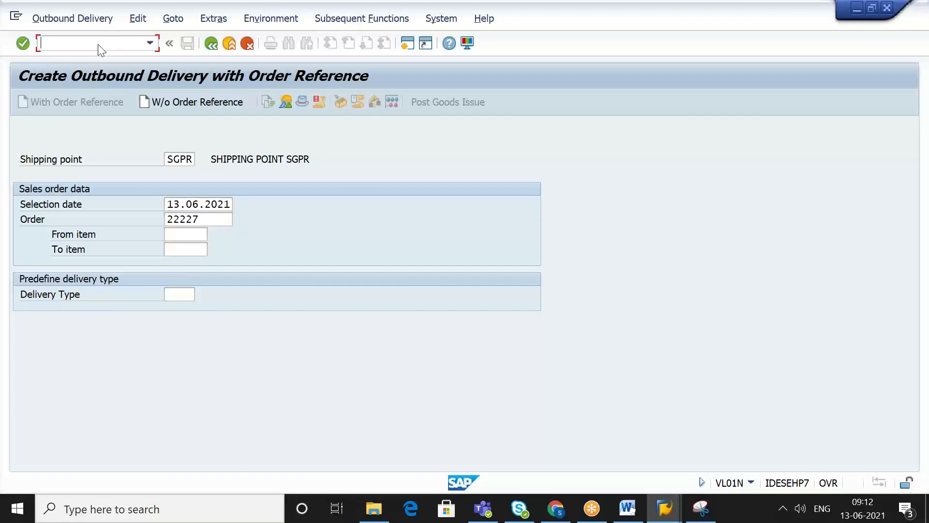
pyautogui.press('Return')
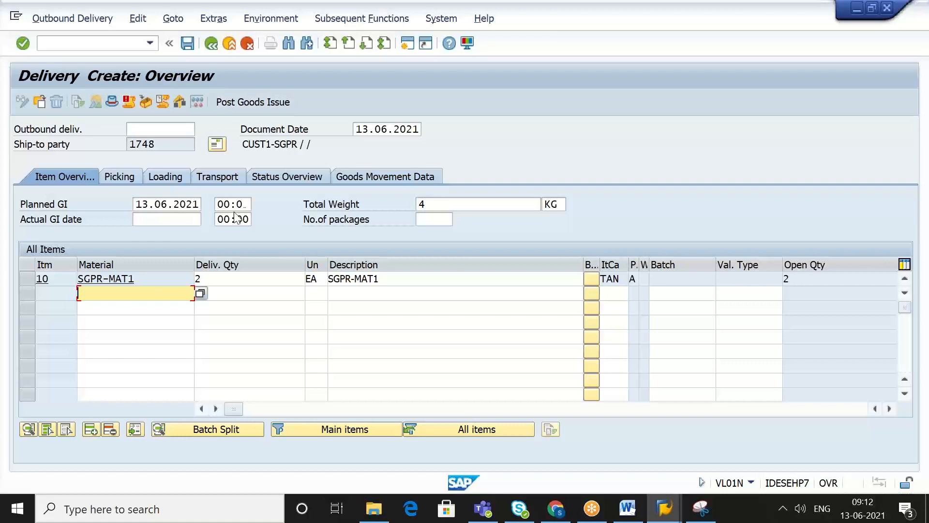
pyautogui.click(189, 44)
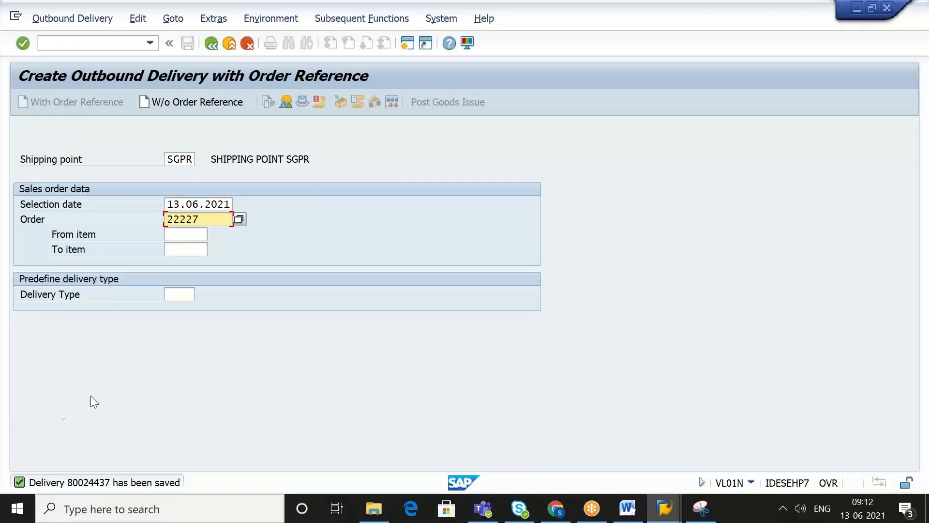
# Step: Open the new outbound delivery for change and set the picking storage location of item 10 to SAFS
pyautogui.click(92, 18)
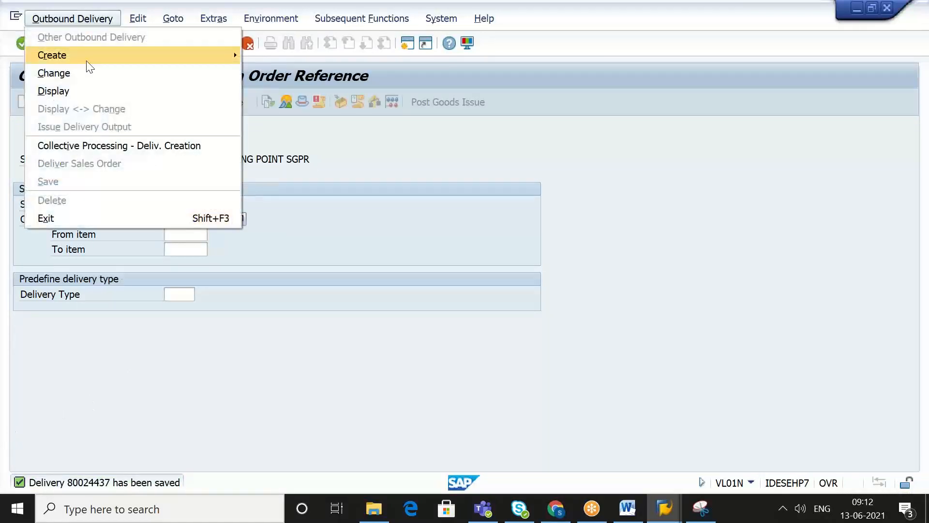
pyautogui.click(87, 73)
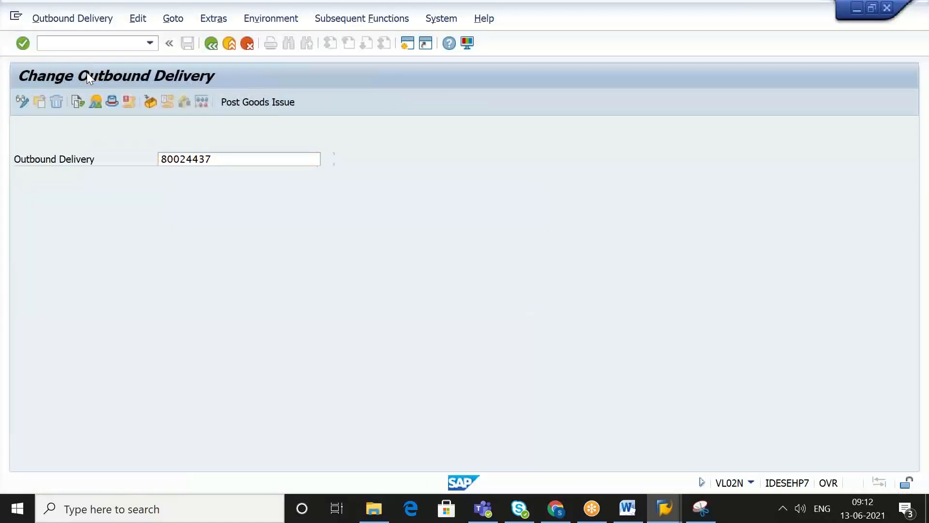
pyautogui.press('Return')
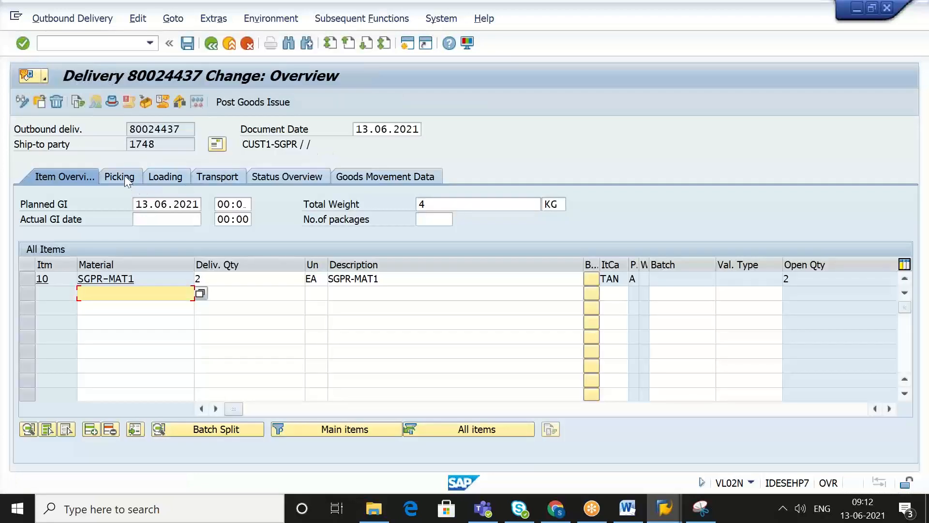
pyautogui.click(123, 175)
pyautogui.click(245, 279)
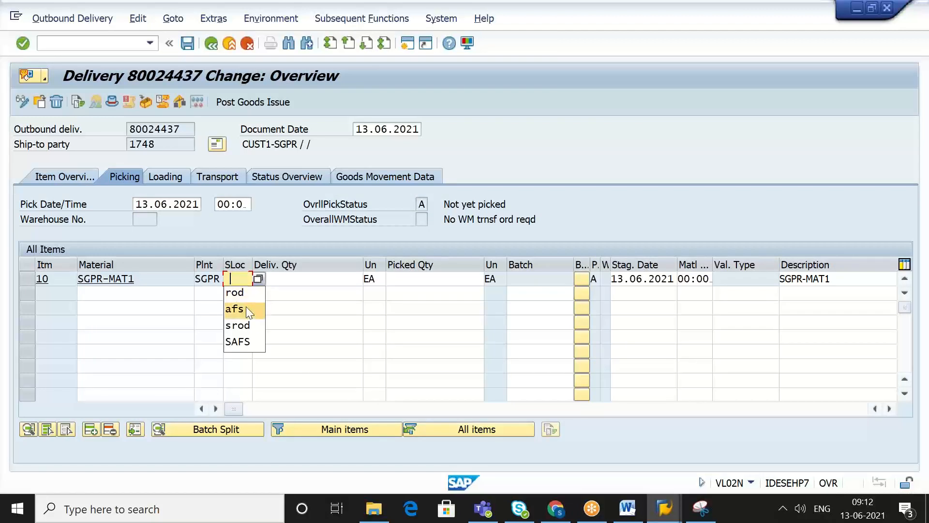
pyautogui.click(250, 342)
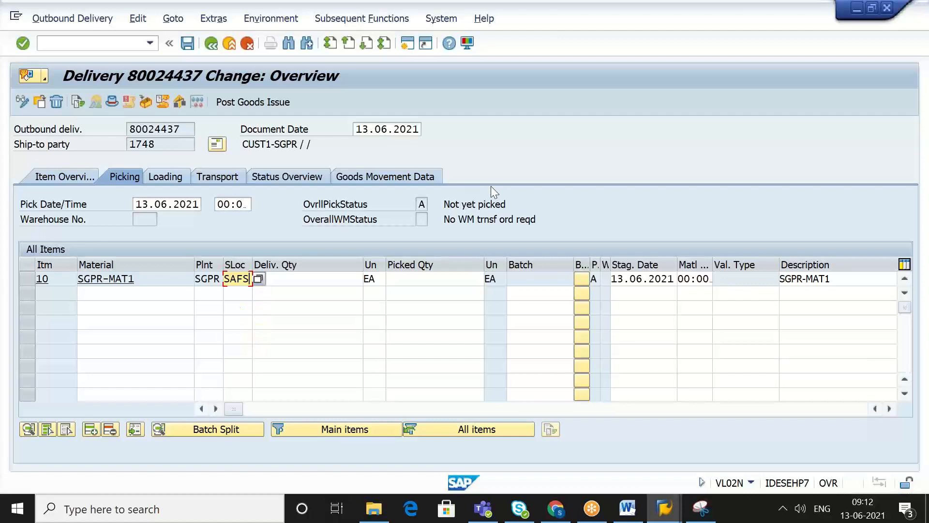
pyautogui.press('Return')
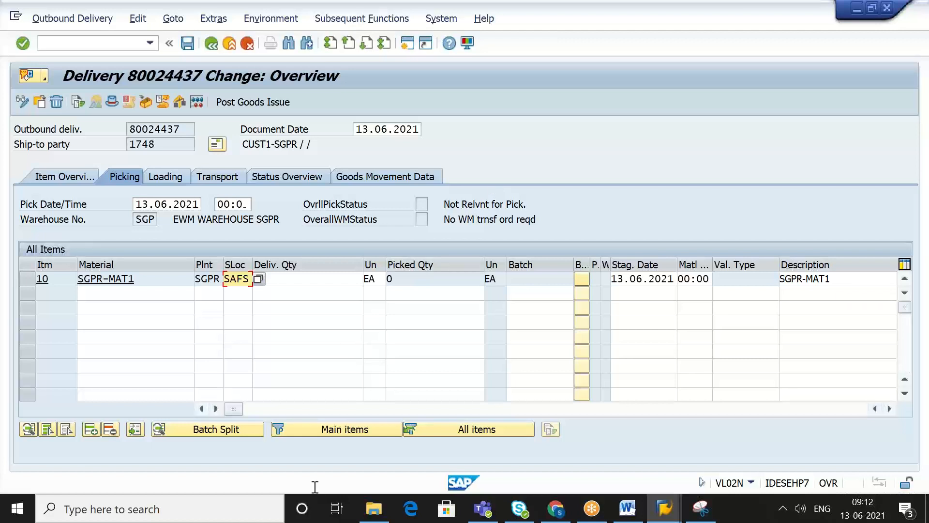
pyautogui.click(232, 517)
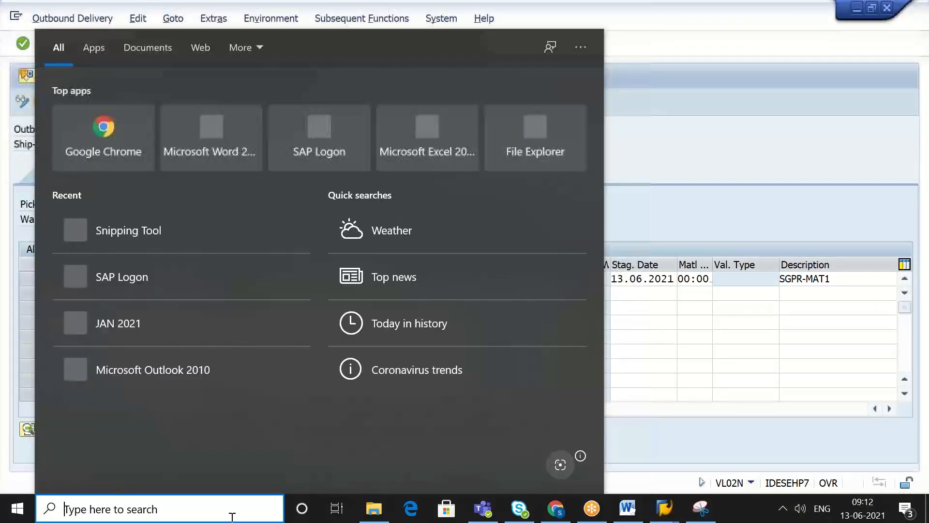
pyautogui.write('EX')
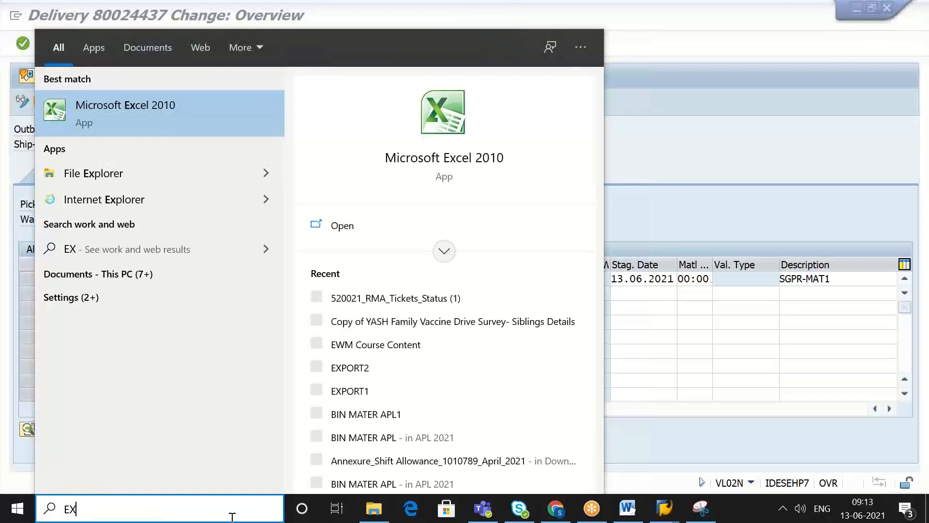
pyautogui.press('BackSpace')
pyautogui.press('BackSpace')
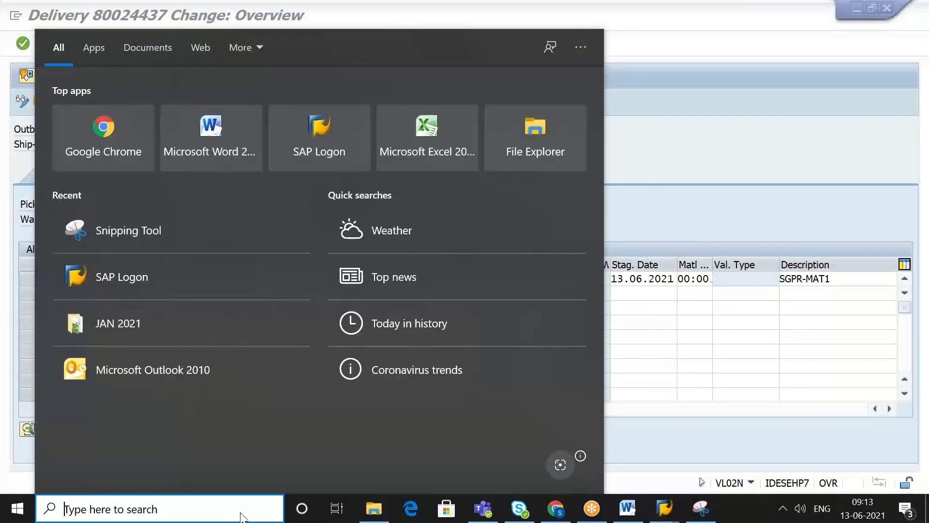
pyautogui.click(731, 209)
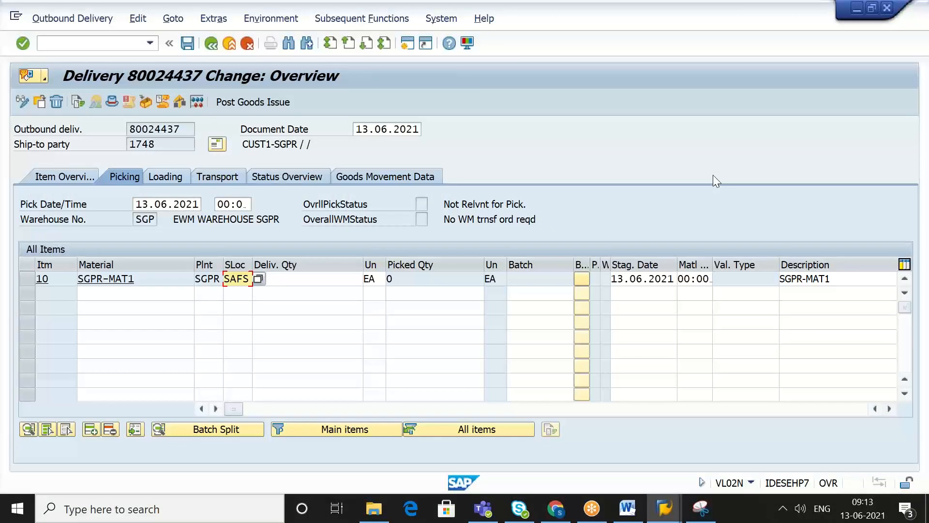
# Step: Save the outbound delivery and copy its delivery number from the long text of the save message
pyautogui.click(190, 48)
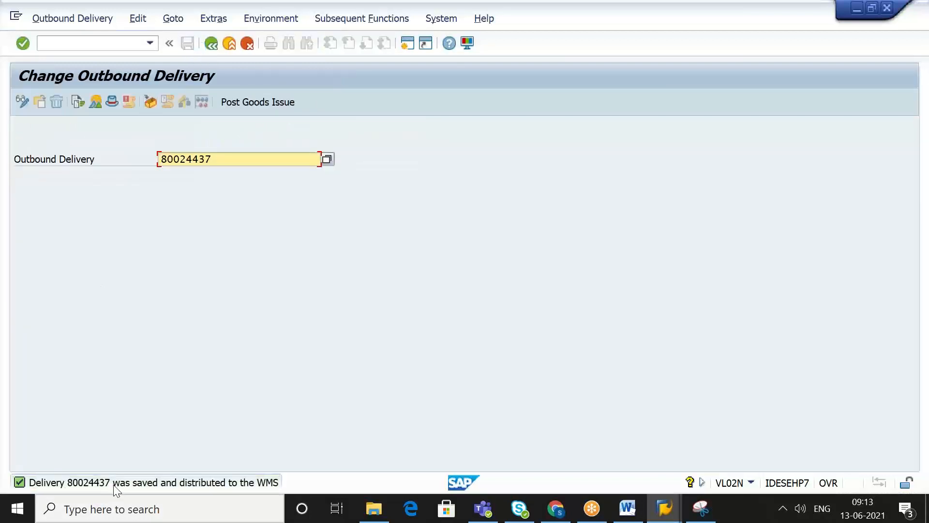
pyautogui.click(114, 485)
pyautogui.click(116, 486)
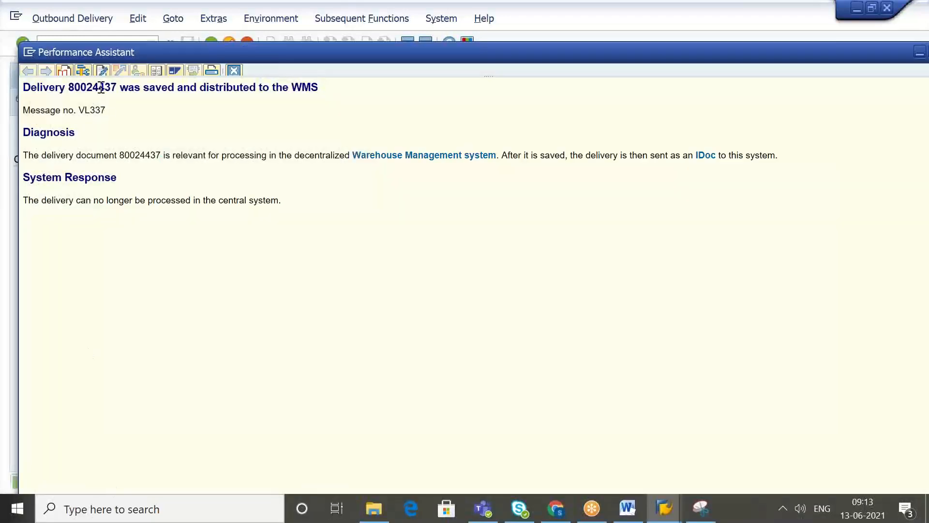
pyautogui.doubleClick(101, 87)
pyautogui.hotkey('ctrl', 'c')
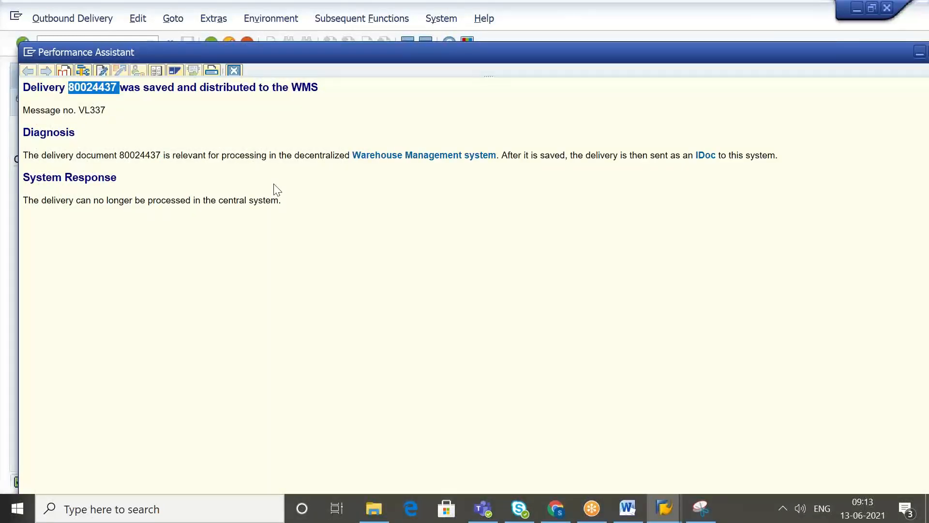
pyautogui.click(235, 73)
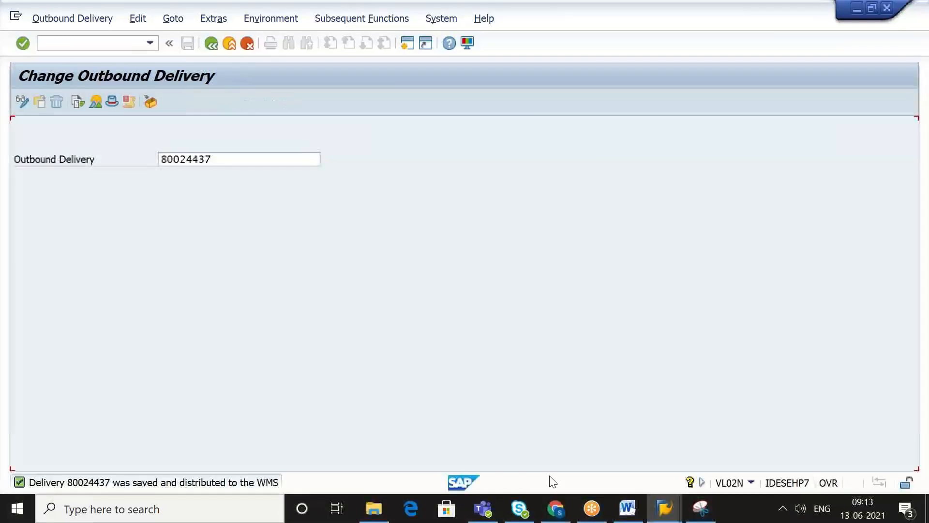
# Step: In the EWM session, run transaction /N/SCWM/PRDO and find the outbound delivery request with the copied delivery number
pyautogui.moveTo(665, 508)
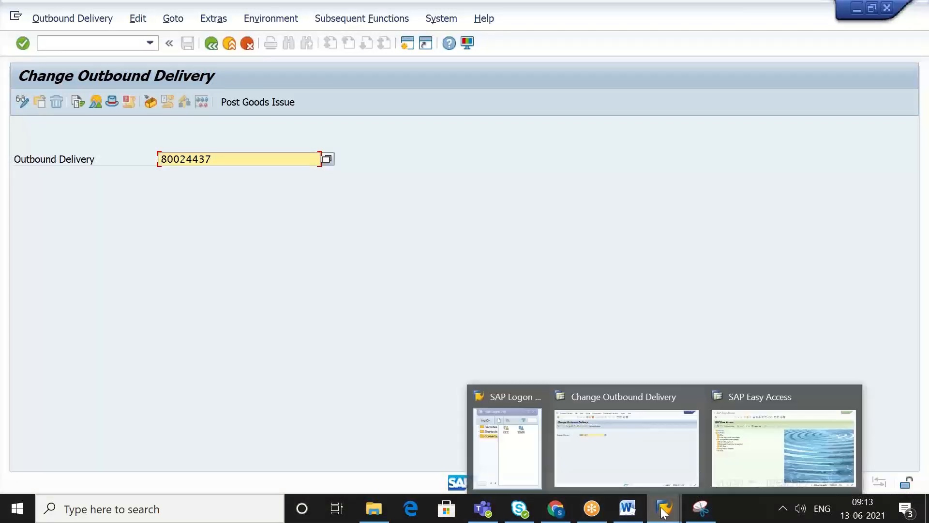
pyautogui.click(769, 454)
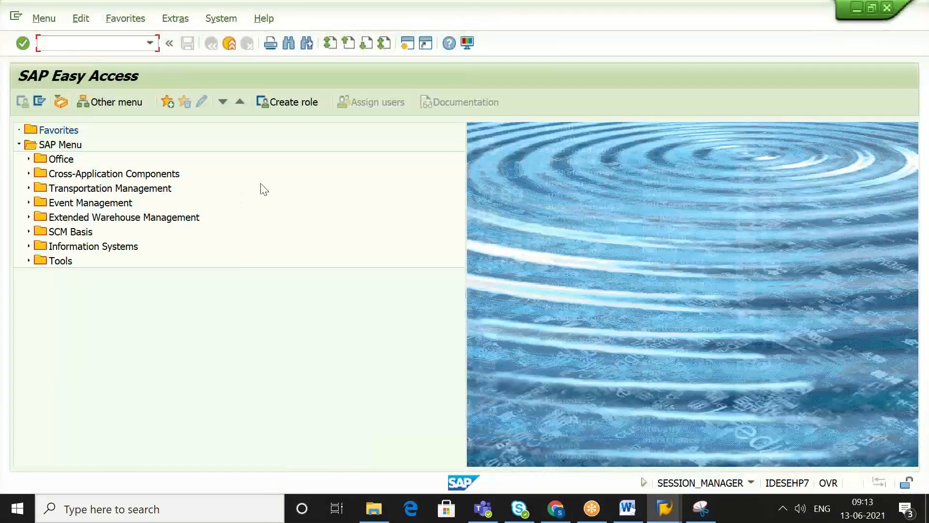
pyautogui.write('/N/SCWM/PRDO')
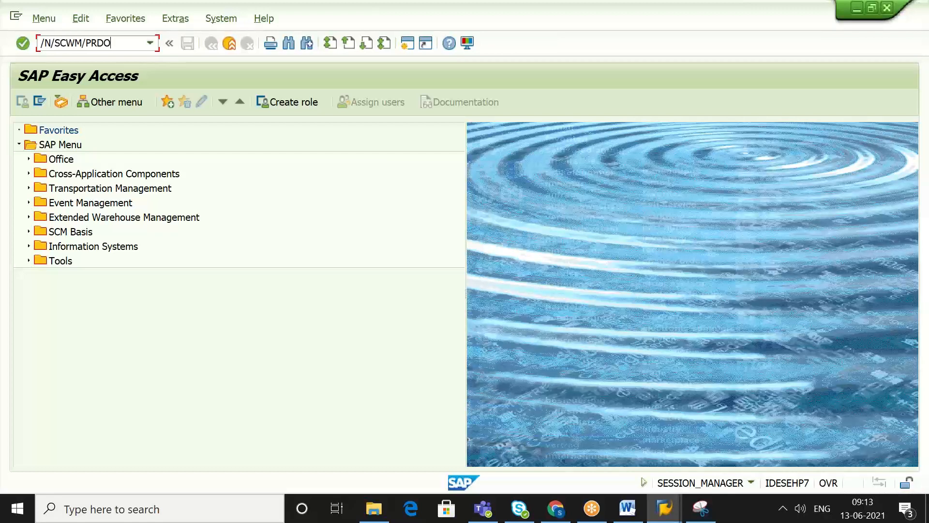
pyautogui.press('Return')
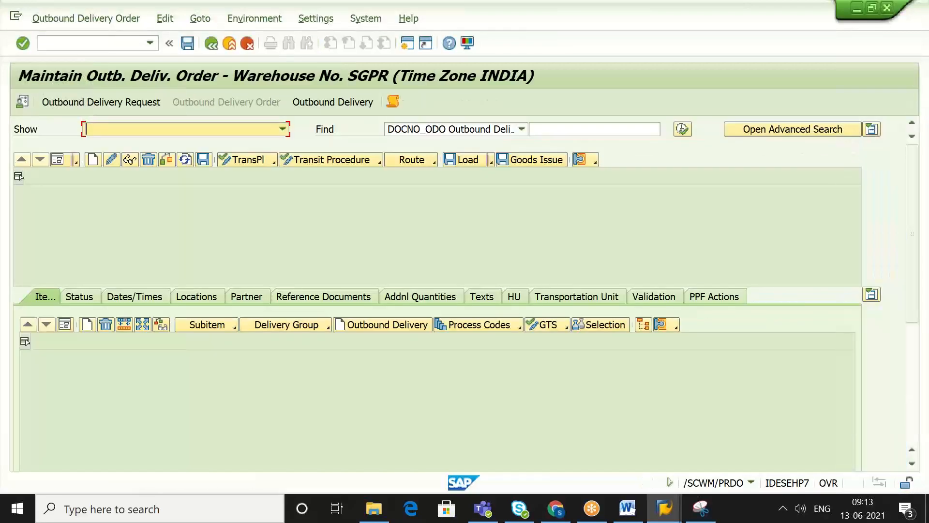
pyautogui.click(132, 100)
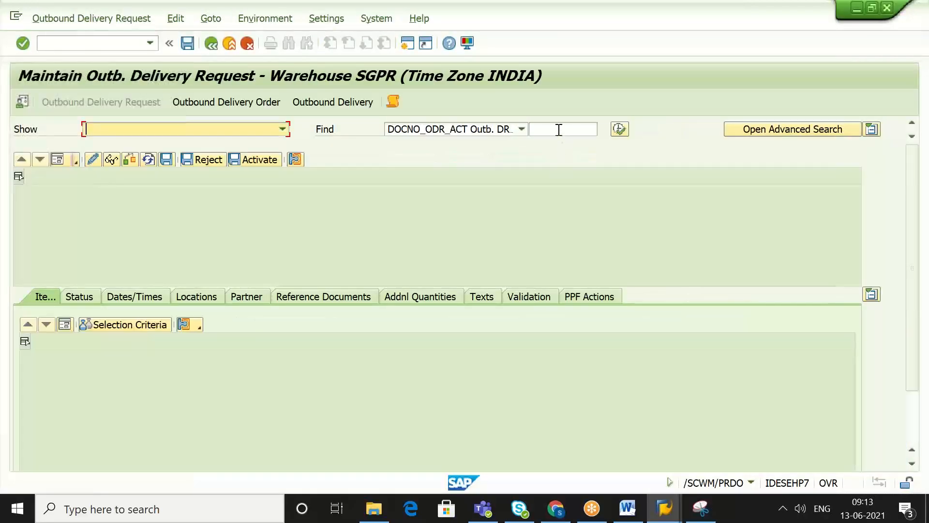
pyautogui.click(558, 129)
pyautogui.hotkey('ctrl', 'v')
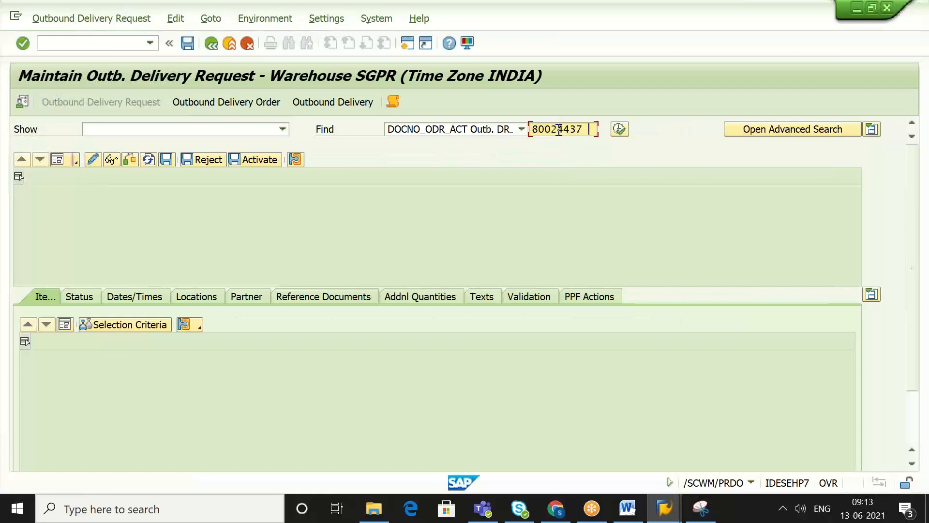
pyautogui.click(620, 129)
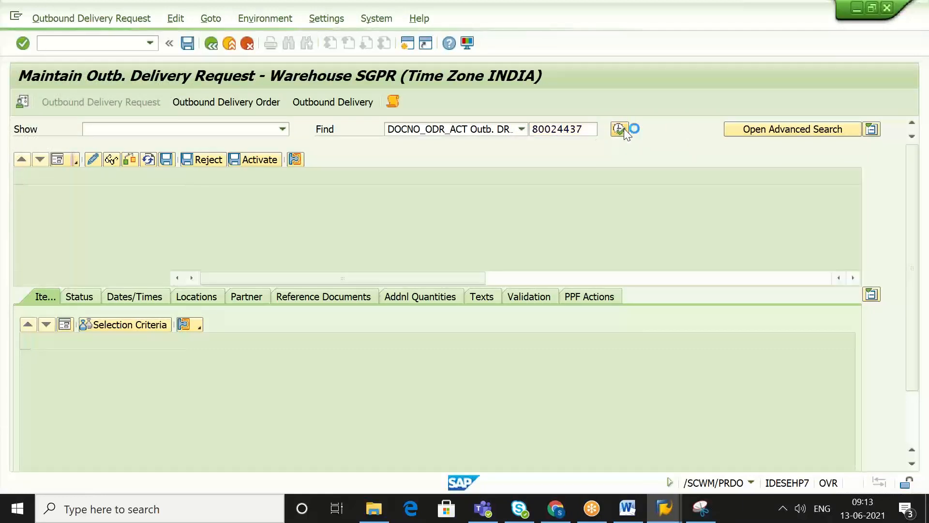
# Step: Open the related outbound delivery order and examine item 10's movement data, including warehouse process type and staging bay
pyautogui.click(237, 101)
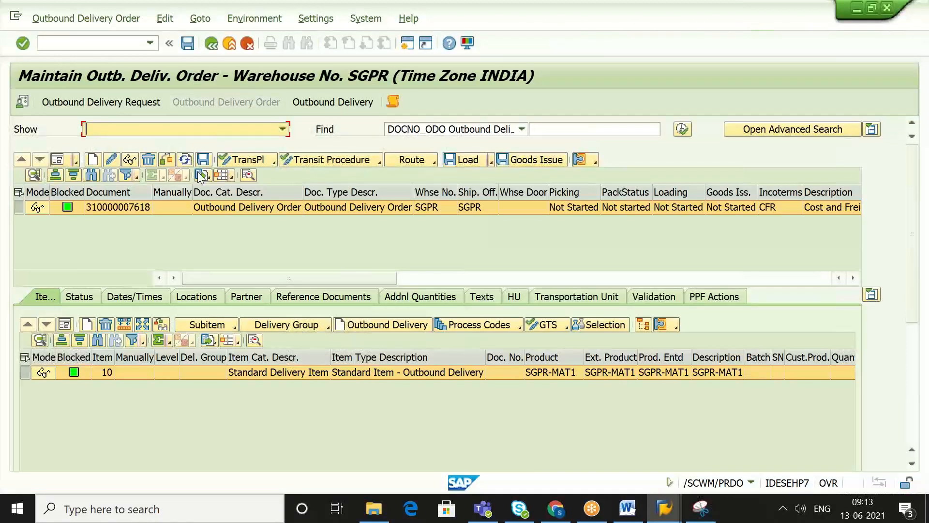
pyautogui.click(66, 325)
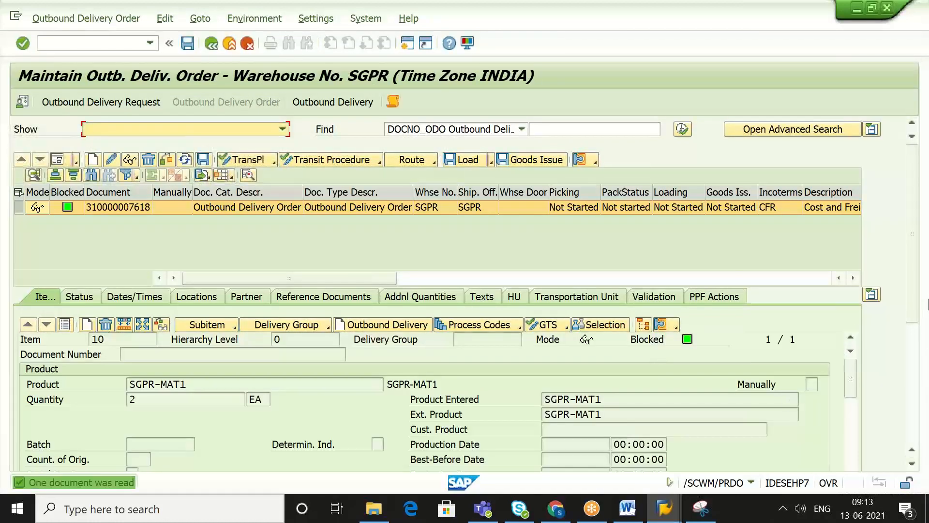
pyautogui.moveTo(913, 272); pyautogui.dragTo(915, 325)
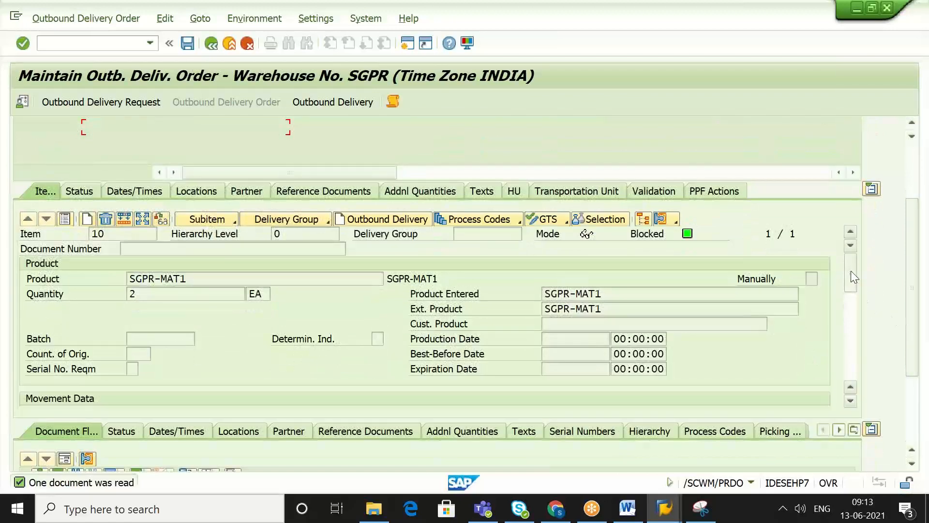
pyautogui.moveTo(851, 271); pyautogui.dragTo(854, 297)
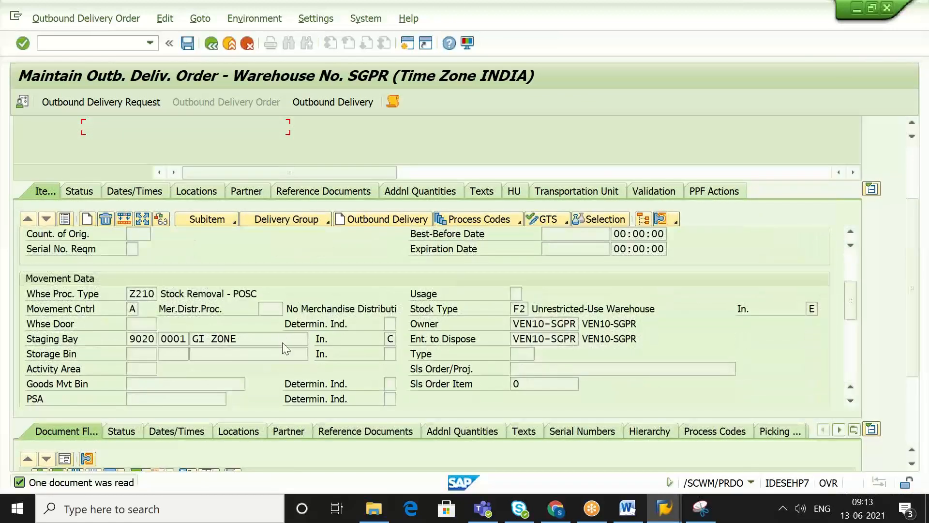
pyautogui.click(141, 294)
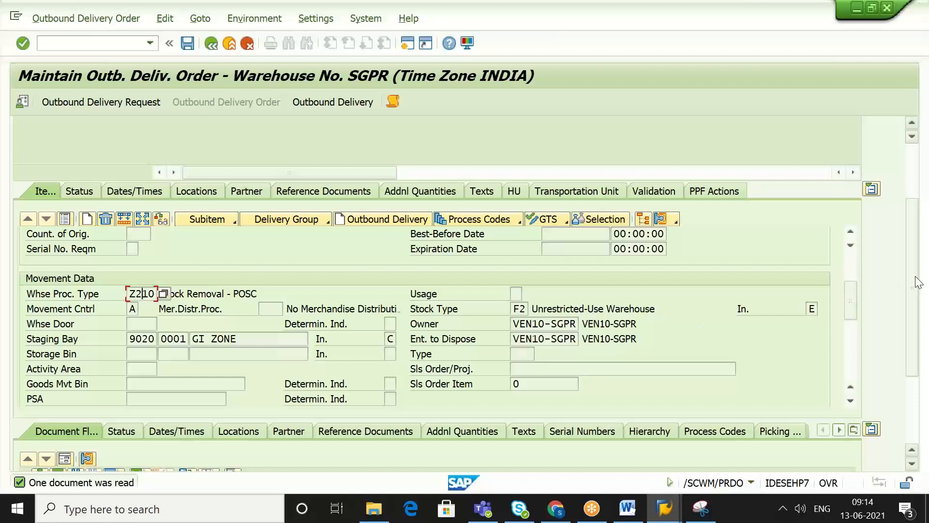
pyautogui.moveTo(915, 284); pyautogui.dragTo(916, 175)
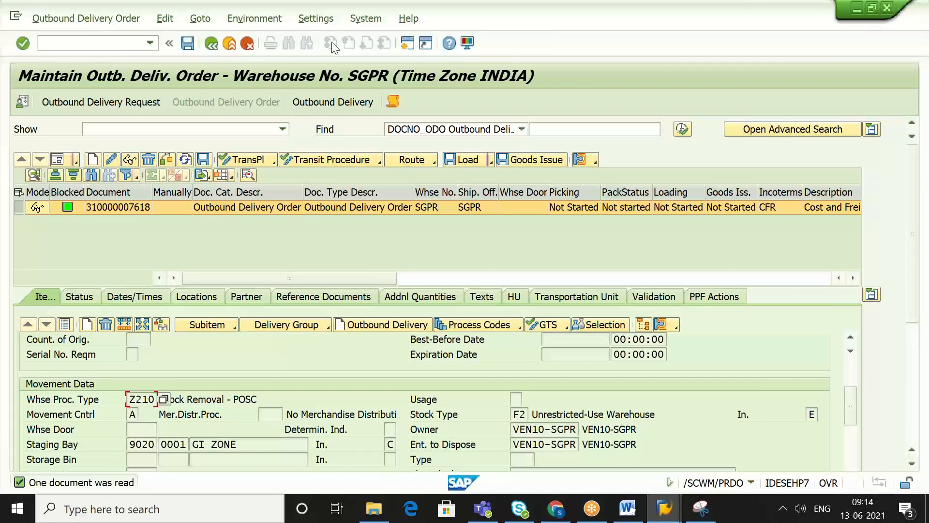
# Step: Create and save a stock removal warehouse task for the SGPR-MAT1 item as a follow-on function of the outbound delivery order
pyautogui.click(110, 19)
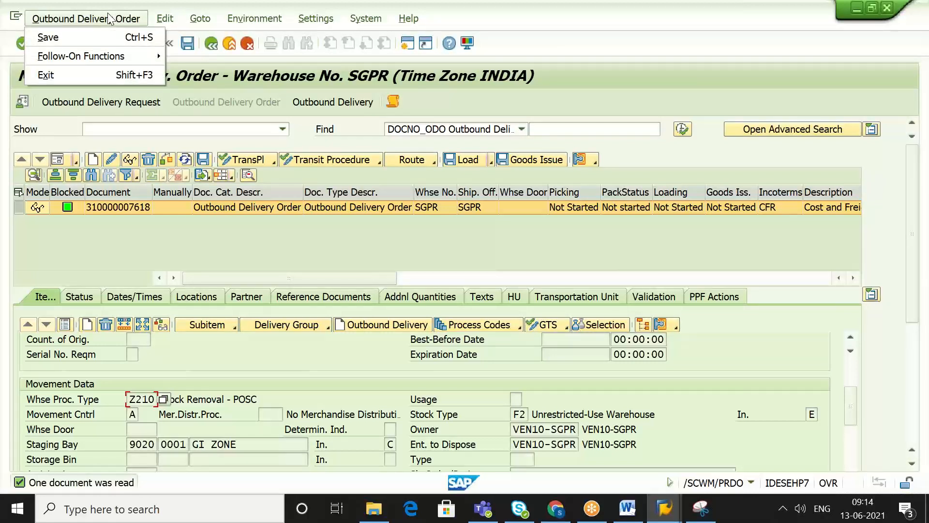
pyautogui.moveTo(123, 57)
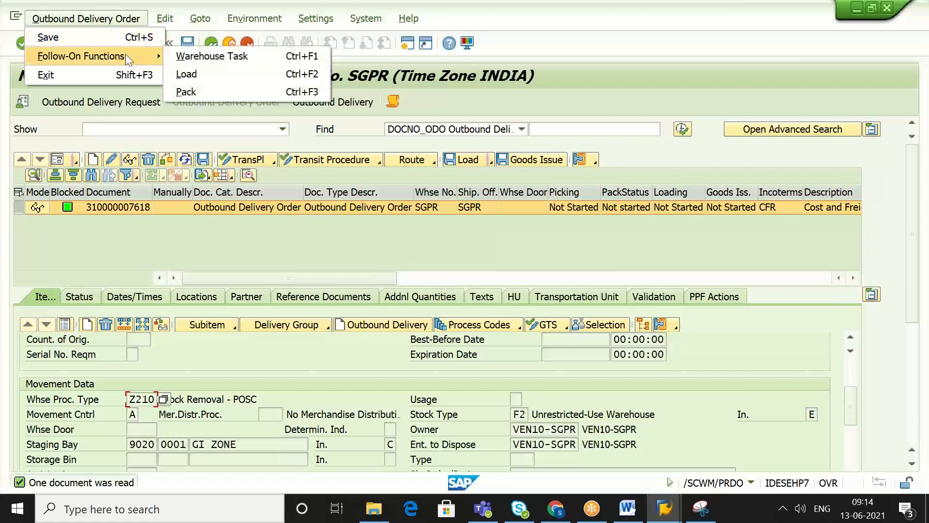
pyautogui.click(199, 57)
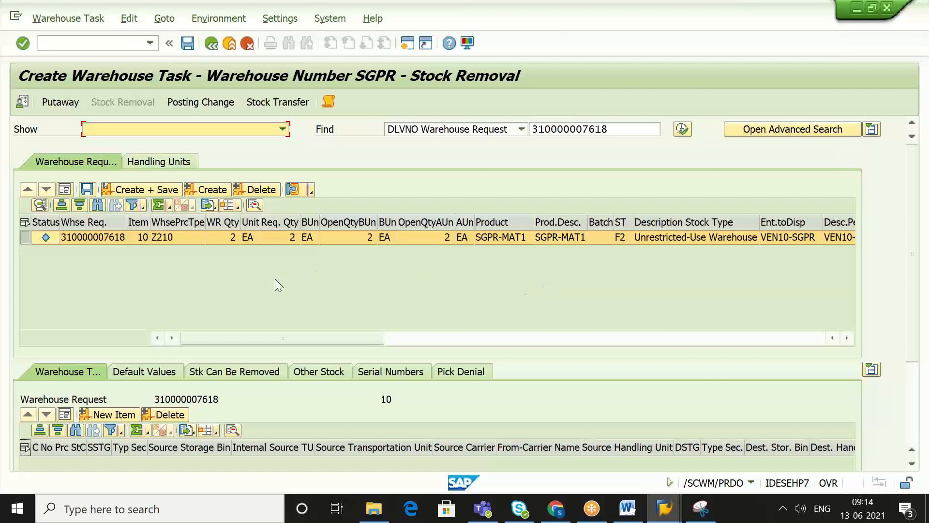
pyautogui.click(214, 190)
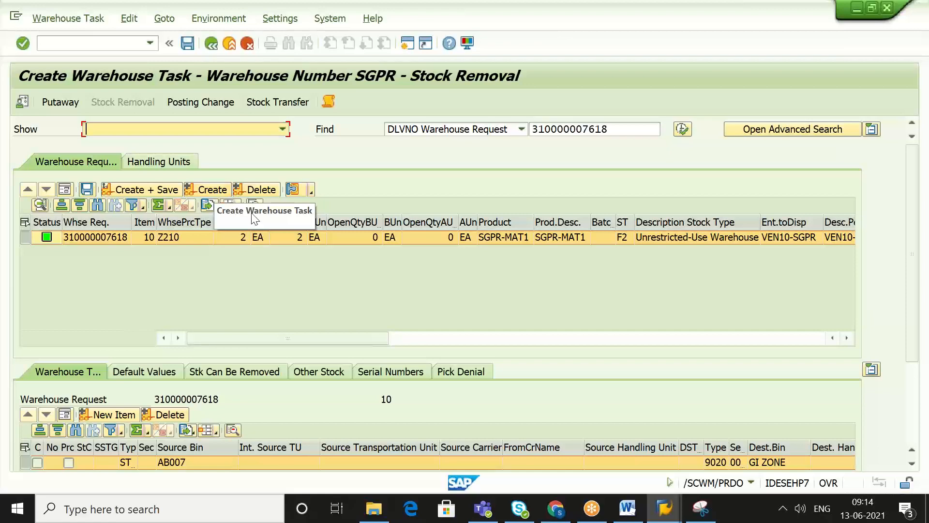
pyautogui.moveTo(916, 247); pyautogui.dragTo(916, 288)
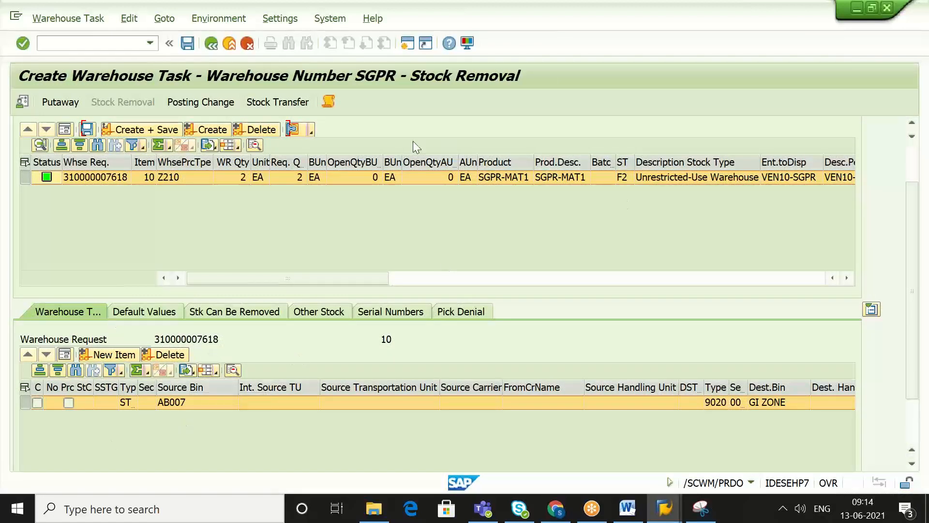
pyautogui.click(163, 129)
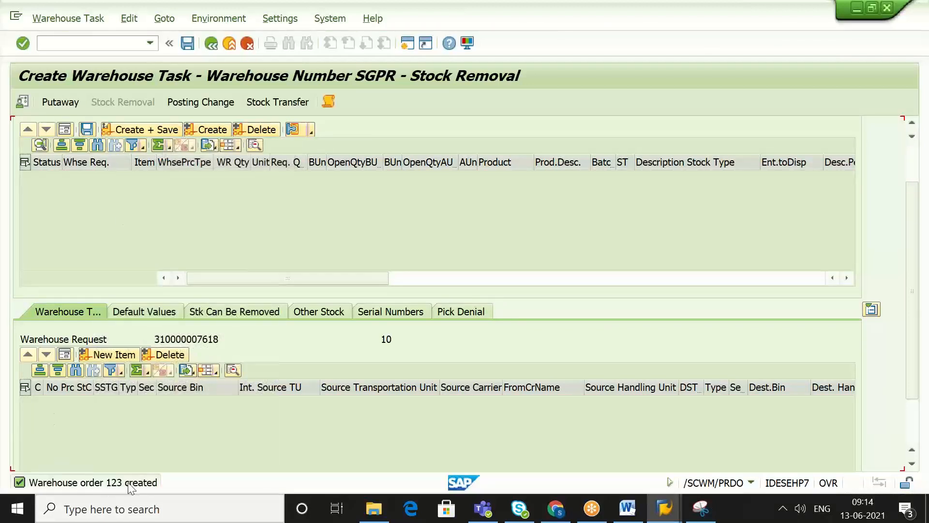
# Step: Go to confirmation of the new warehouse task and add a Pick-HU entry, shown in form view
pyautogui.click(87, 23)
pyautogui.click(88, 74)
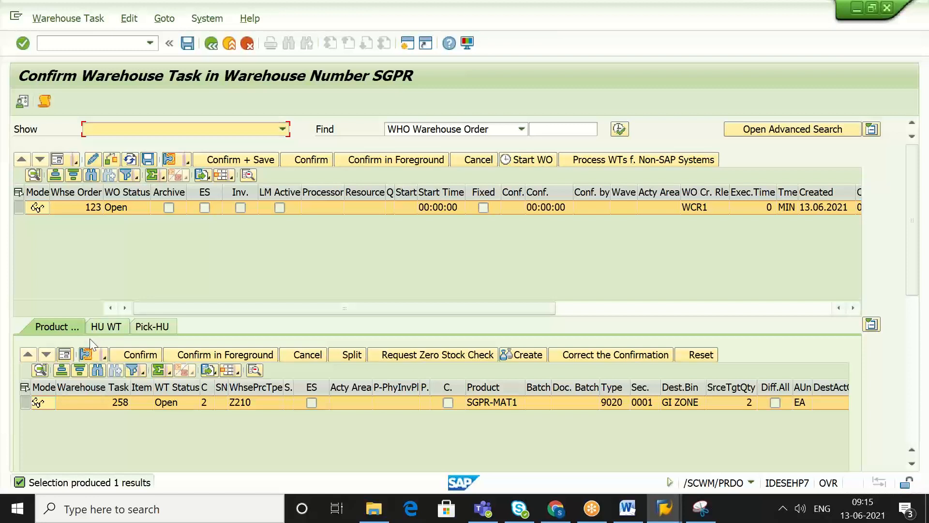
pyautogui.click(150, 327)
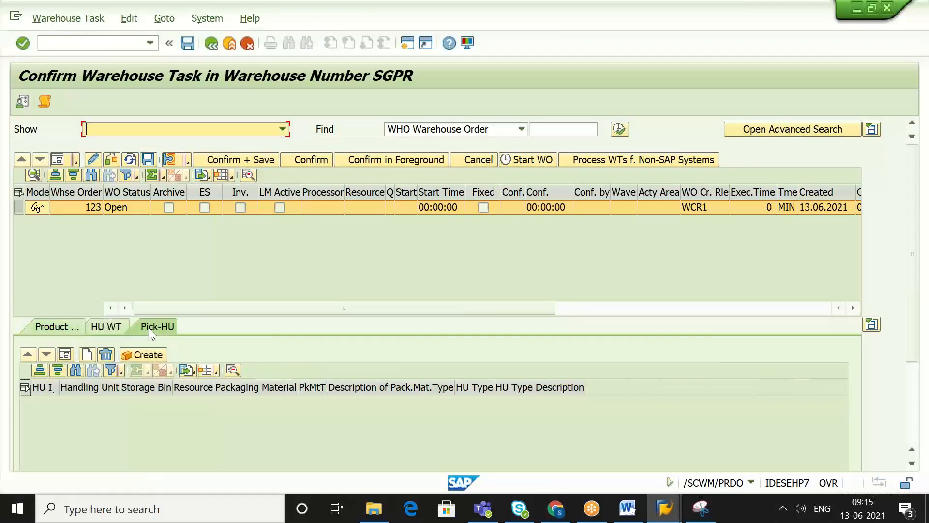
pyautogui.click(89, 355)
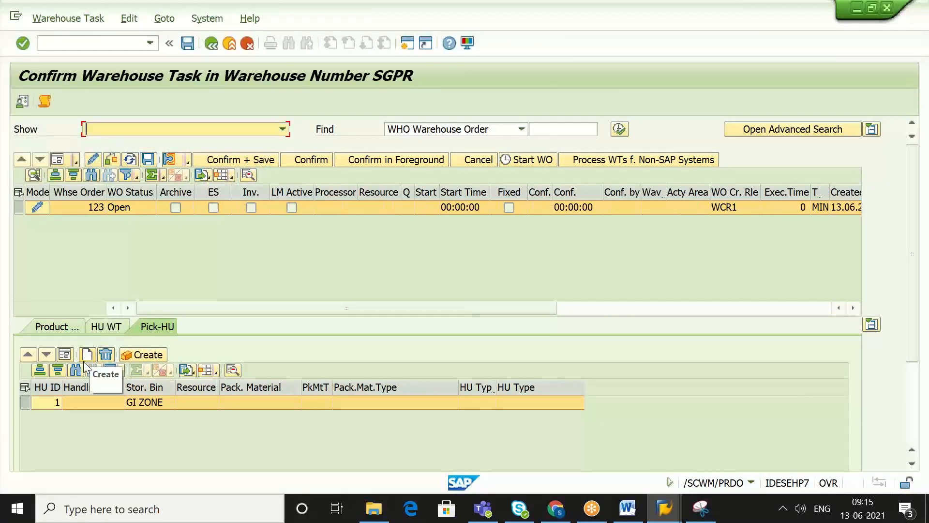
pyautogui.click(63, 358)
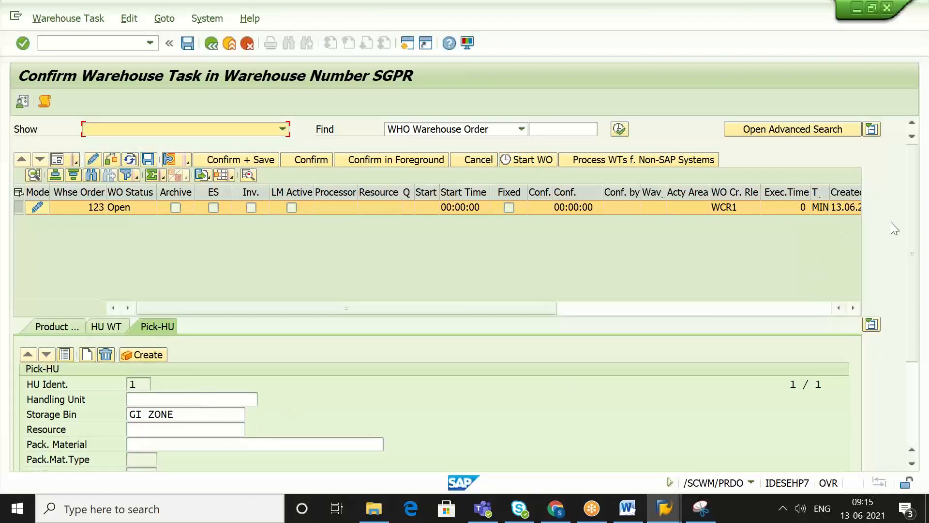
pyautogui.moveTo(912, 218); pyautogui.dragTo(913, 248)
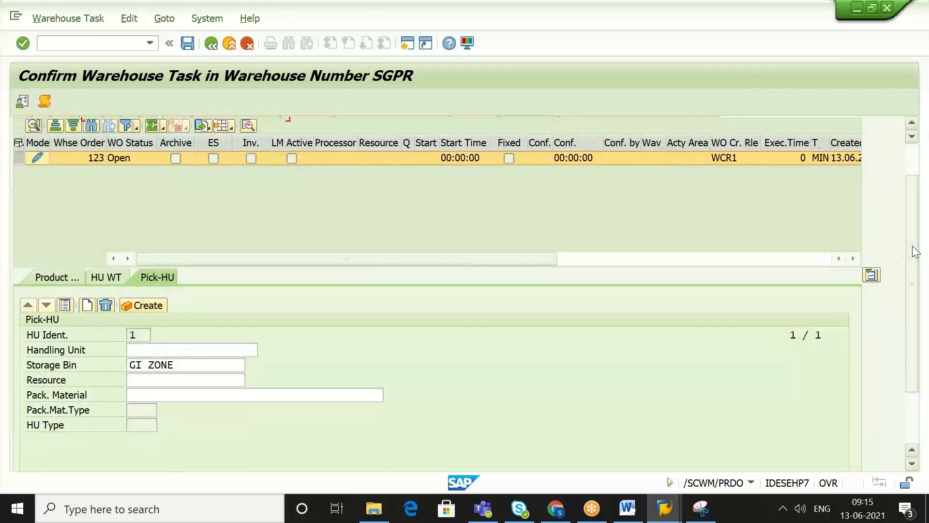
# Step: Look up packaging material with SGPR*, assign SGPR-PACK MAT1 to the Pick-HU, create the handling unit and select its number
pyautogui.click(165, 394)
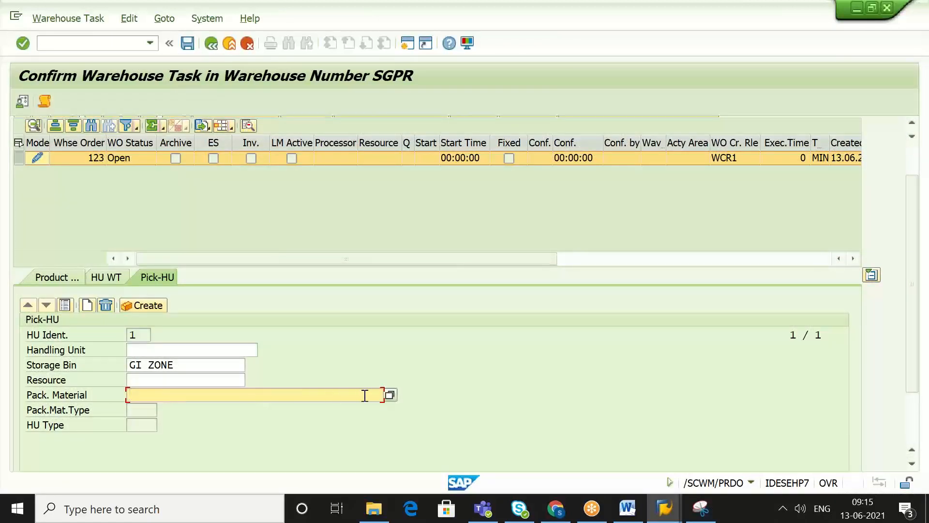
pyautogui.click(390, 395)
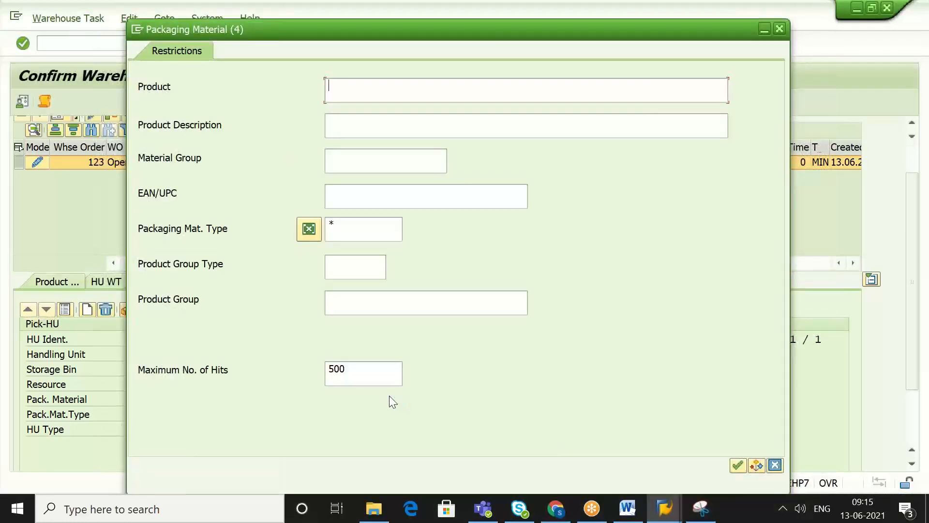
pyautogui.write('SG')
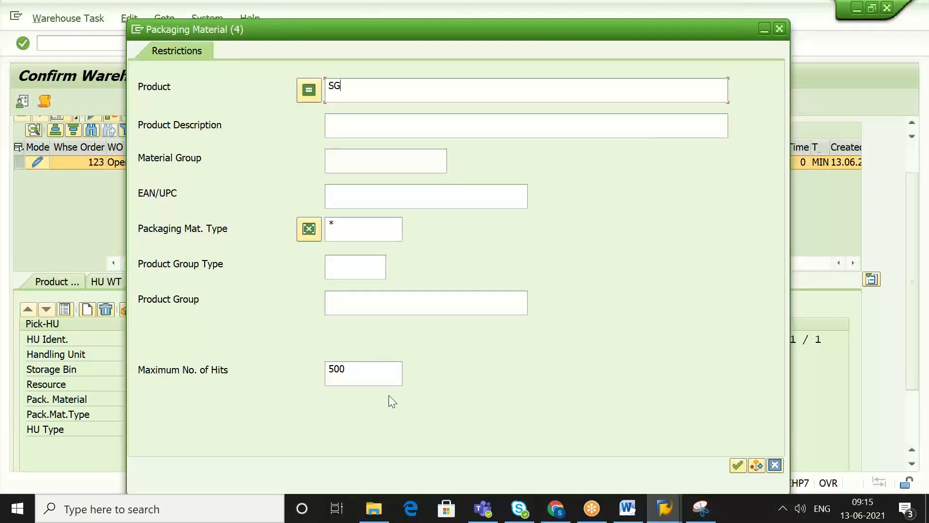
pyautogui.write('PR*')
pyautogui.press('Return')
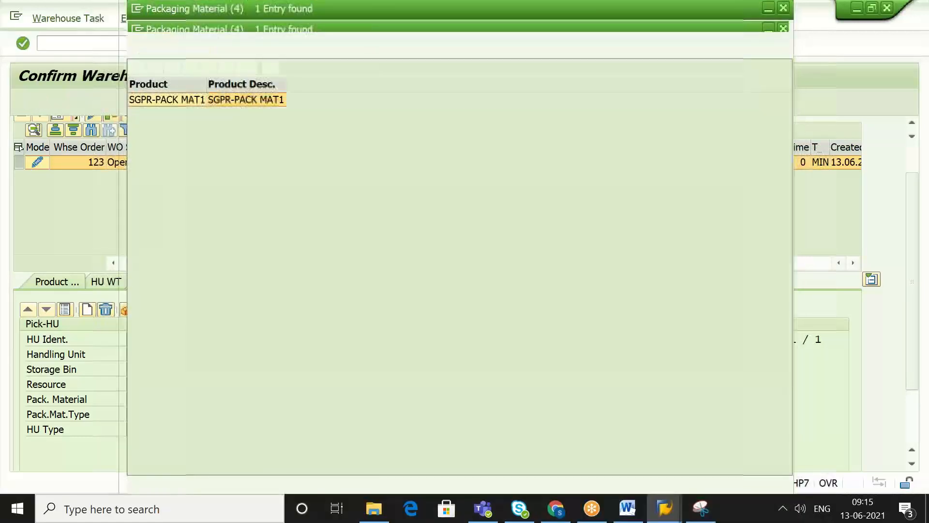
pyautogui.doubleClick(236, 100)
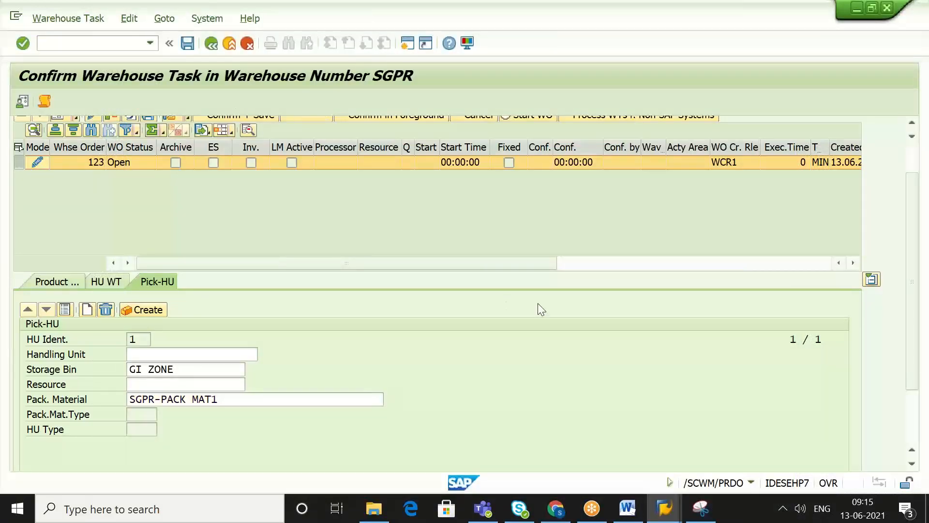
pyautogui.click(156, 308)
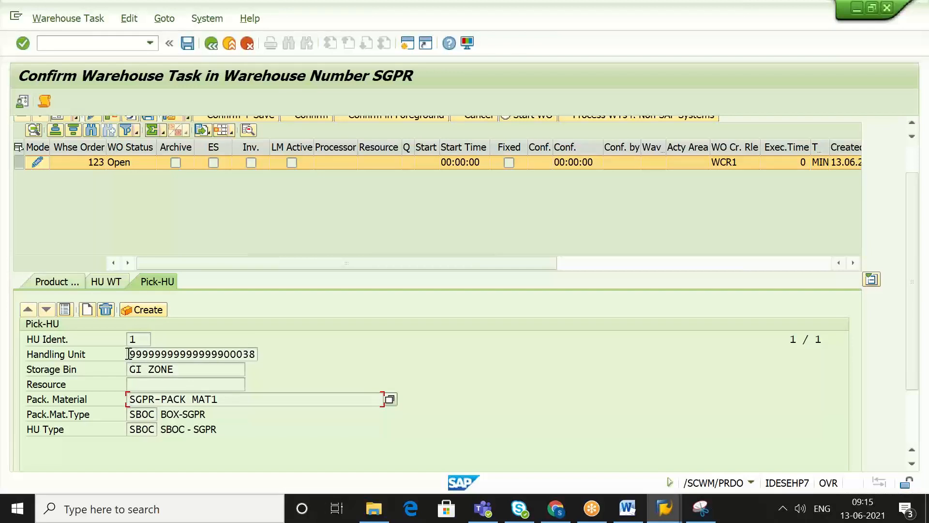
pyautogui.moveTo(127, 354); pyautogui.dragTo(262, 355)
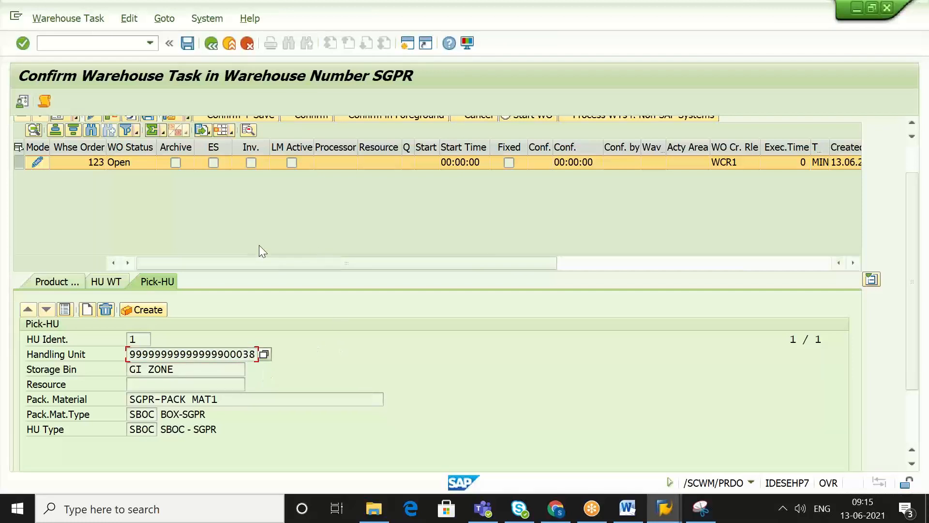
# Step: Confirm the SGPR-MAT1 product warehouse task in foreground from its form view, then confirm and save the warehouse order
pyautogui.click(68, 283)
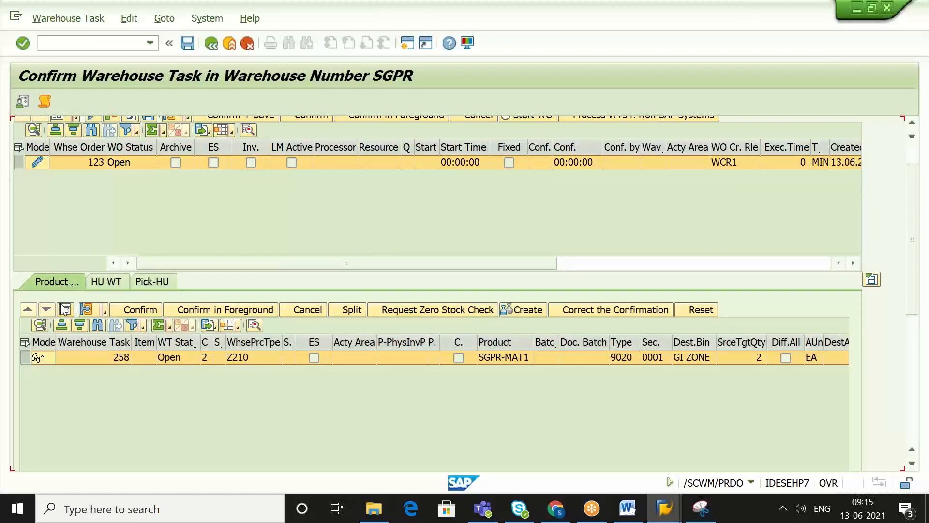
pyautogui.click(64, 310)
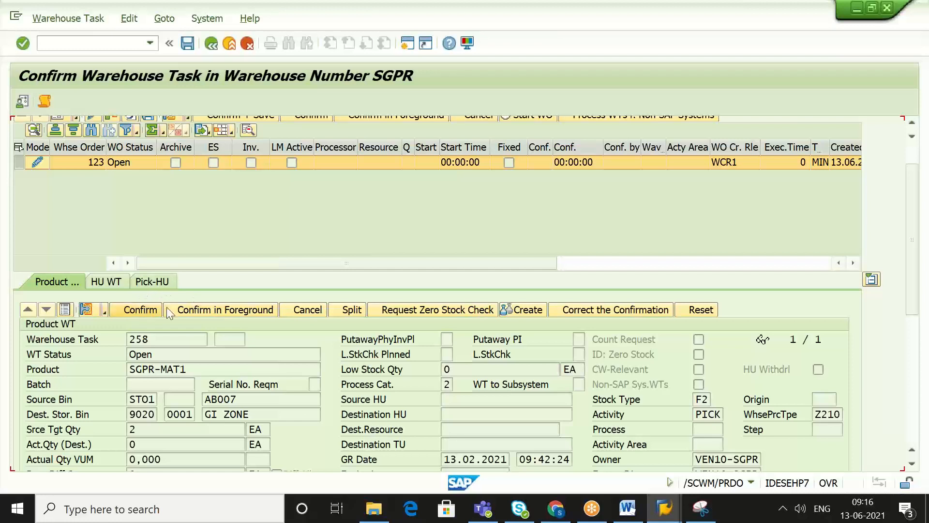
pyautogui.click(190, 310)
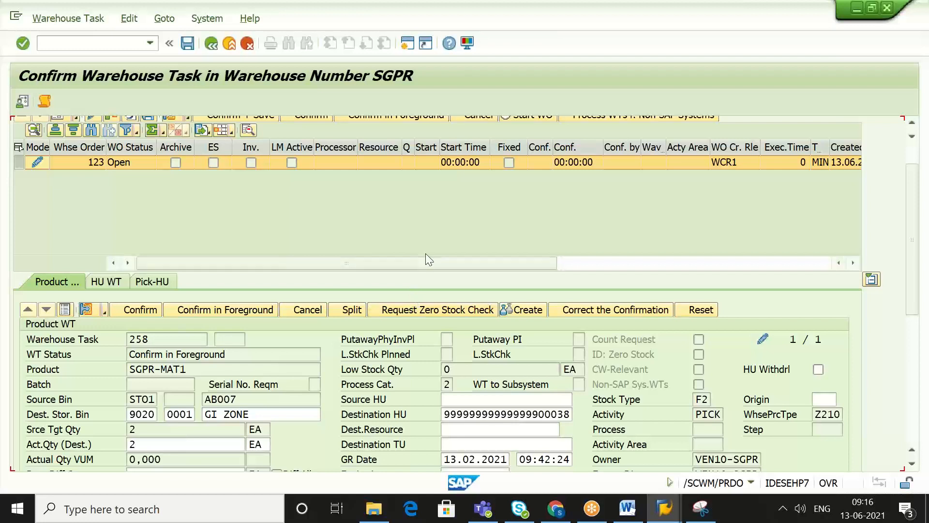
pyautogui.click(147, 309)
pyautogui.moveTo(911, 215); pyautogui.dragTo(910, 176)
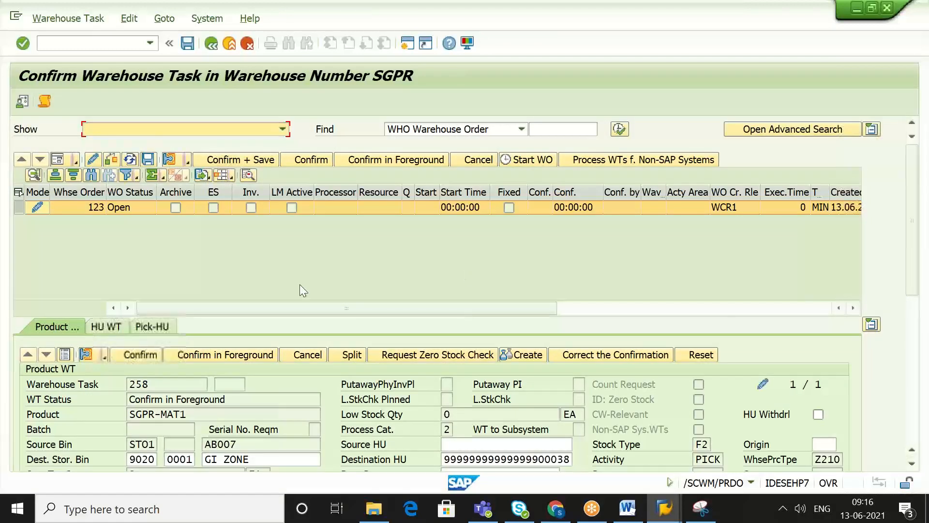
pyautogui.click(218, 160)
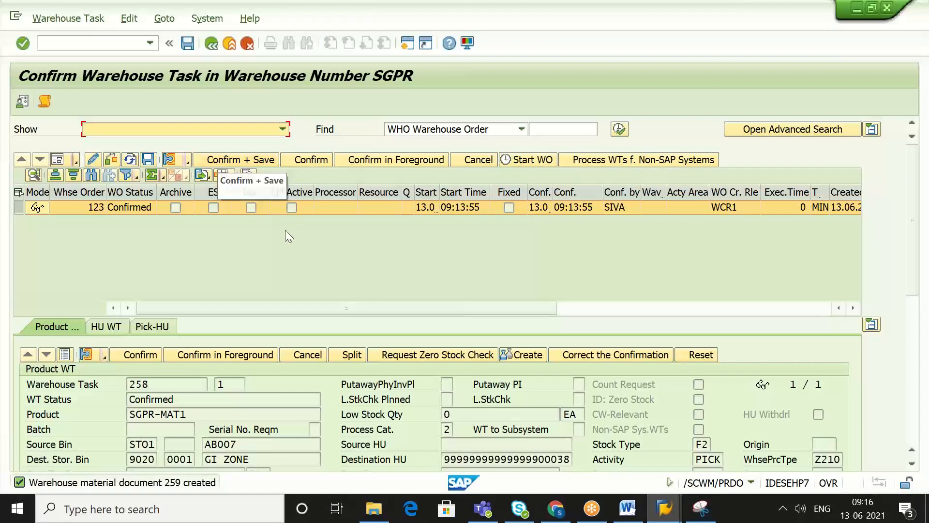
# Step: Return to the outbound delivery order, check its picking status and select the product name of item 10
pyautogui.click(209, 48)
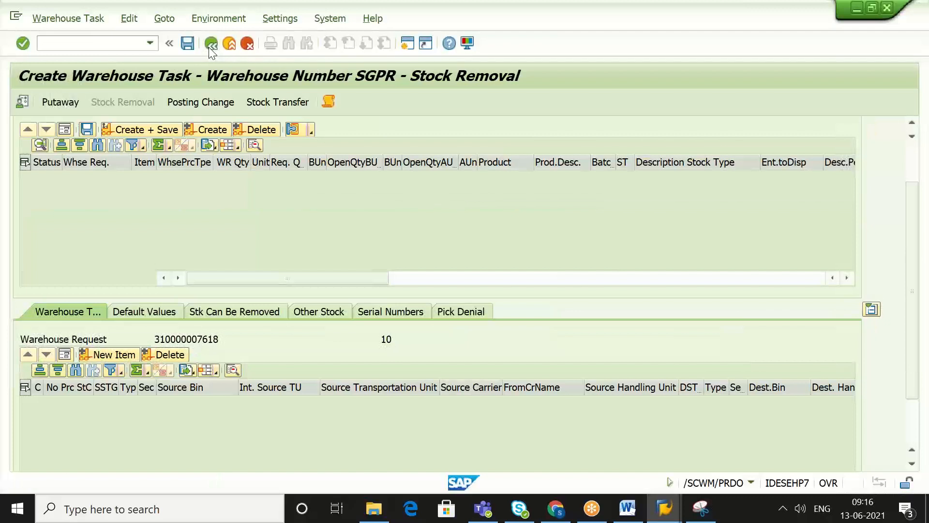
pyautogui.click(210, 48)
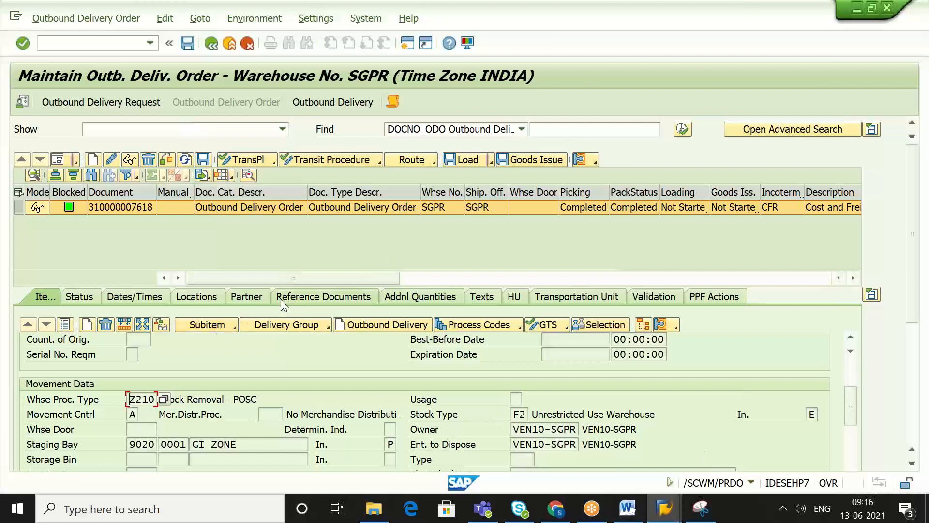
pyautogui.click(124, 208)
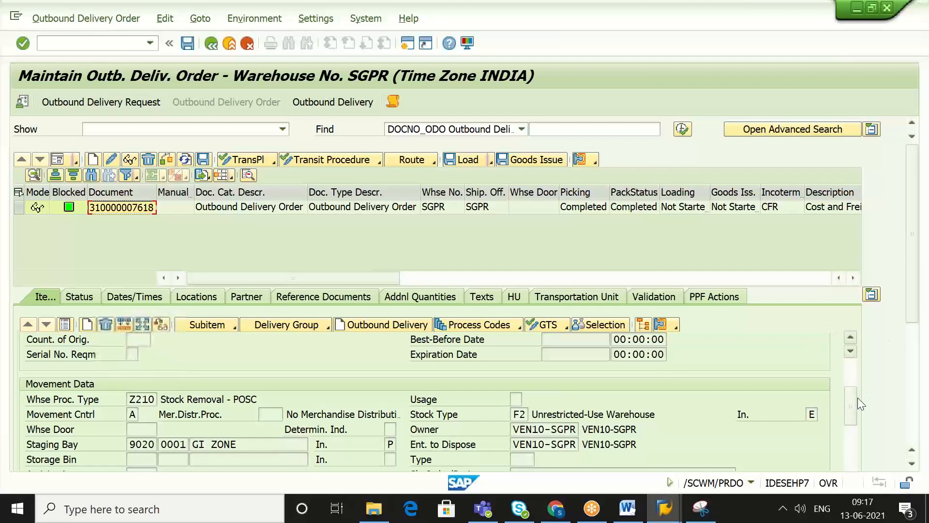
pyautogui.moveTo(852, 400); pyautogui.dragTo(851, 370)
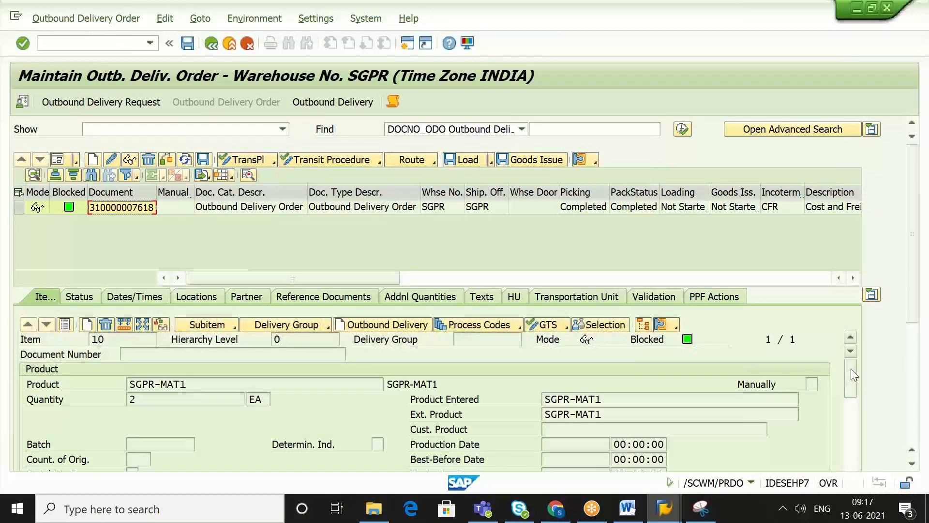
pyautogui.click(200, 384)
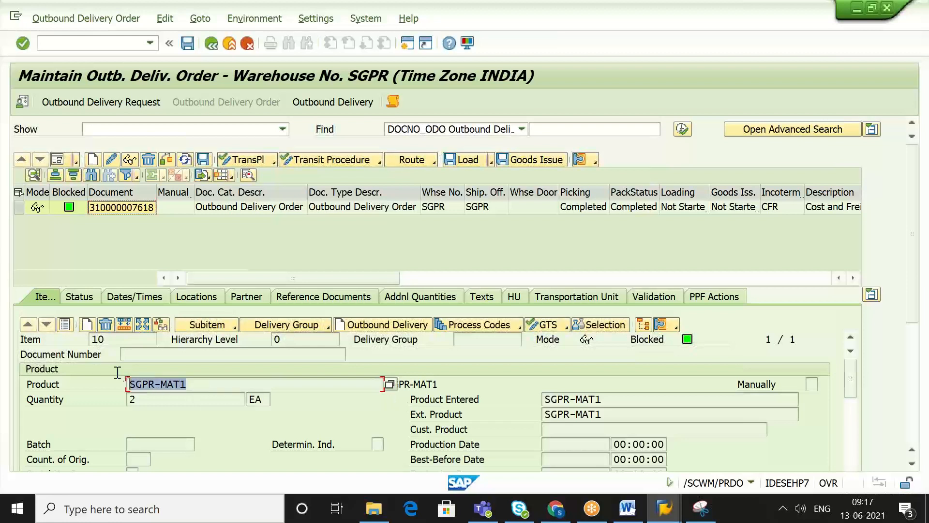
# Step: Open transaction /SCWM/MON in a new session for warehouse SGPR with monitor SAP
pyautogui.click(95, 42)
pyautogui.write('/O/')
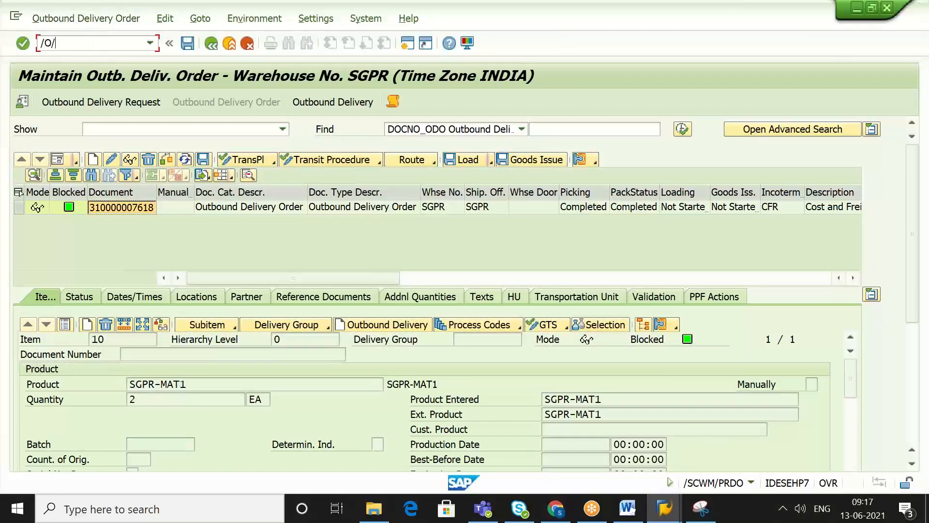
pyautogui.write('SCWM/MON')
pyautogui.press('Return')
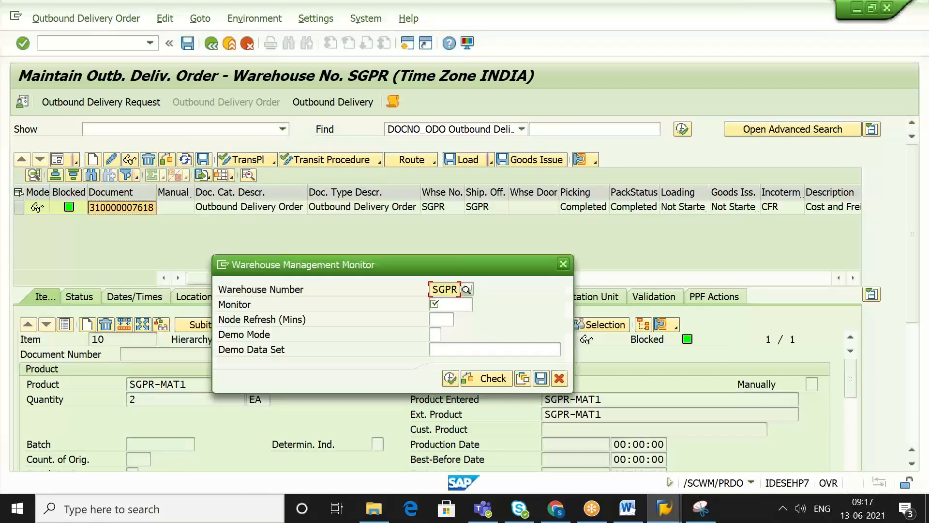
pyautogui.click(460, 302)
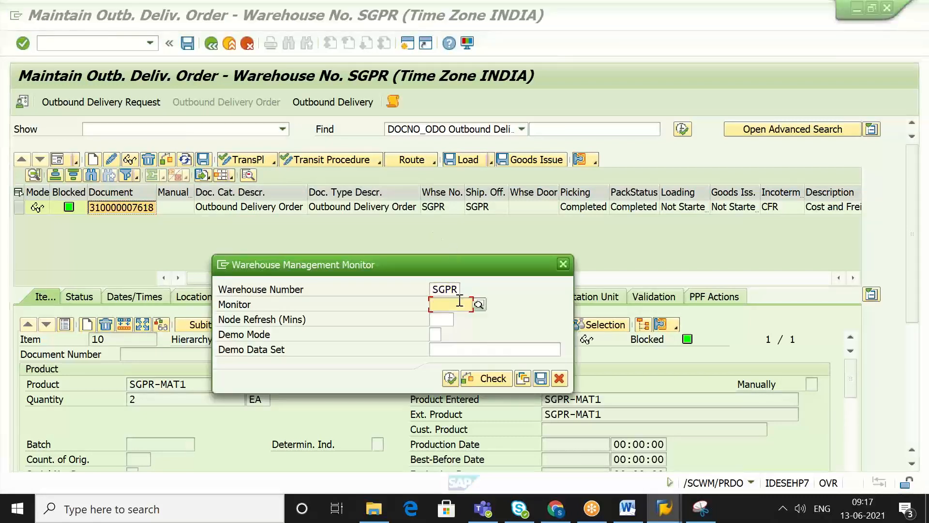
pyautogui.write('SAP')
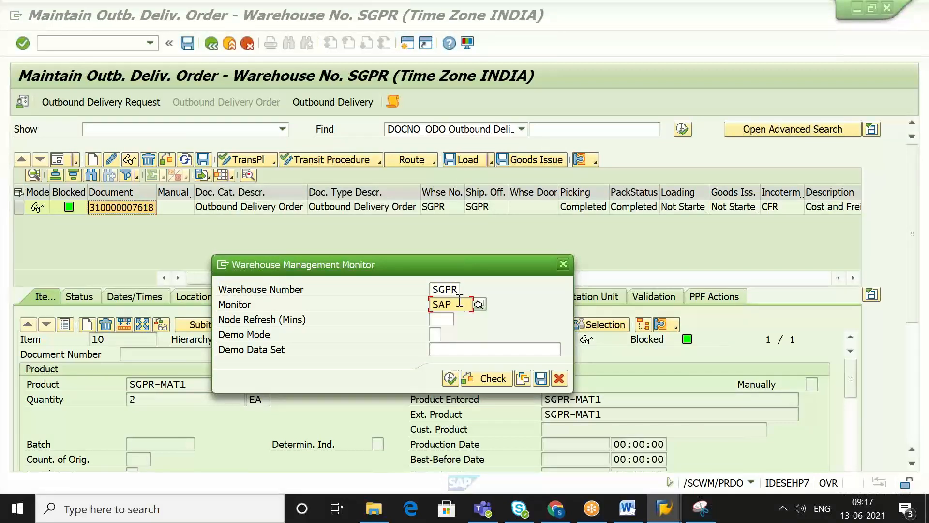
pyautogui.press('Return')
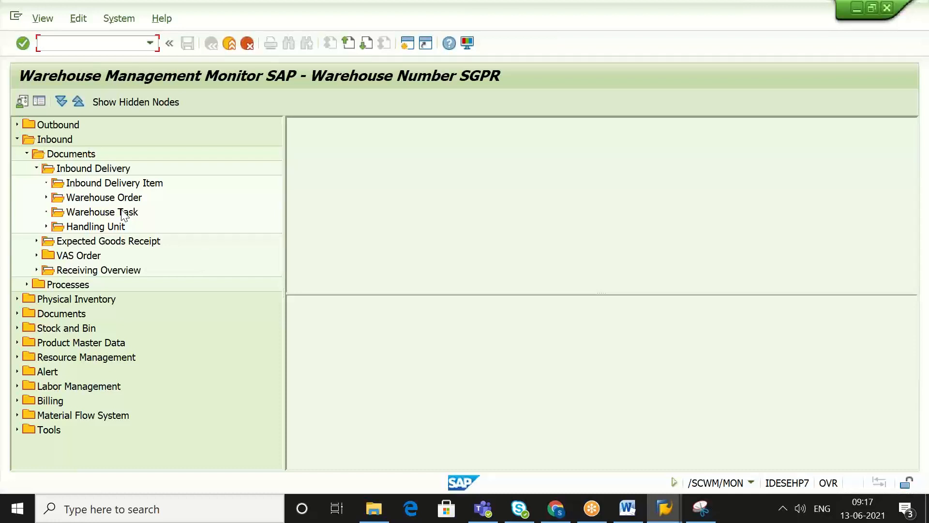
# Step: Collapse the Inbound node, expand Stock and Bin and open the Stock Overview selection
pyautogui.click(123, 216)
pyautogui.press('Left')
pyautogui.press('Left')
pyautogui.press('Left')
pyautogui.press('Left')
pyautogui.press('Left')
pyautogui.press('Left')
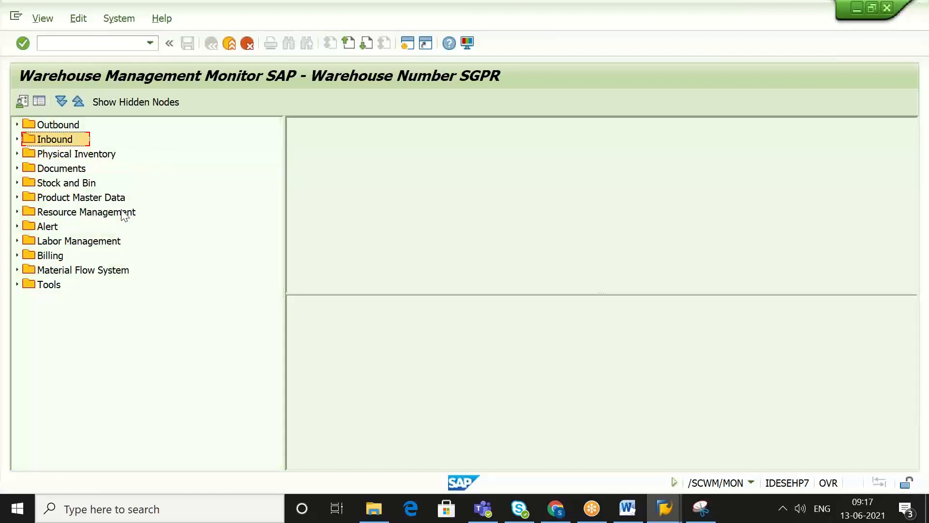
pyautogui.click(47, 186)
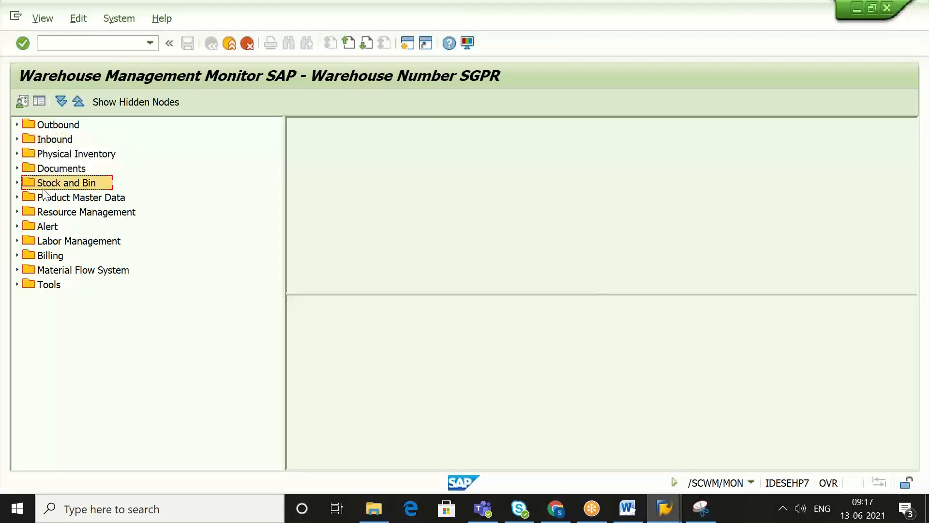
pyautogui.click(18, 182)
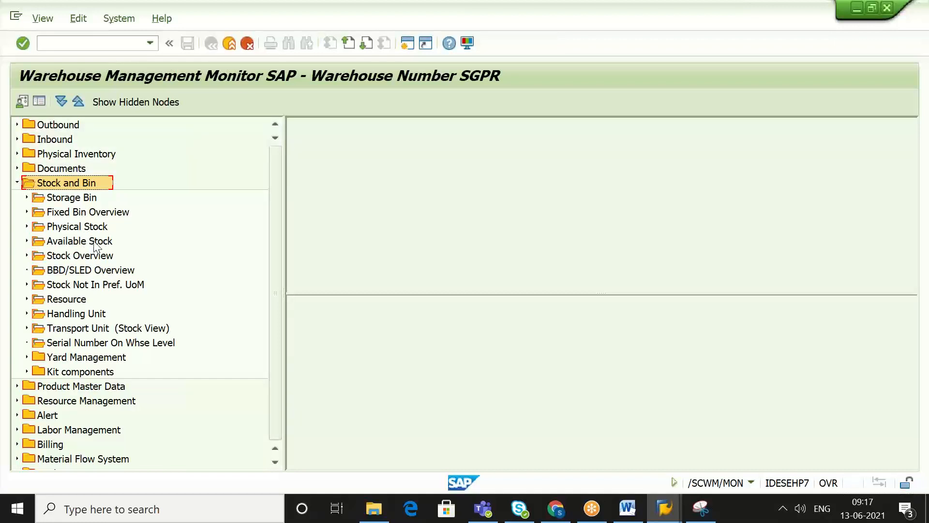
pyautogui.click(105, 255)
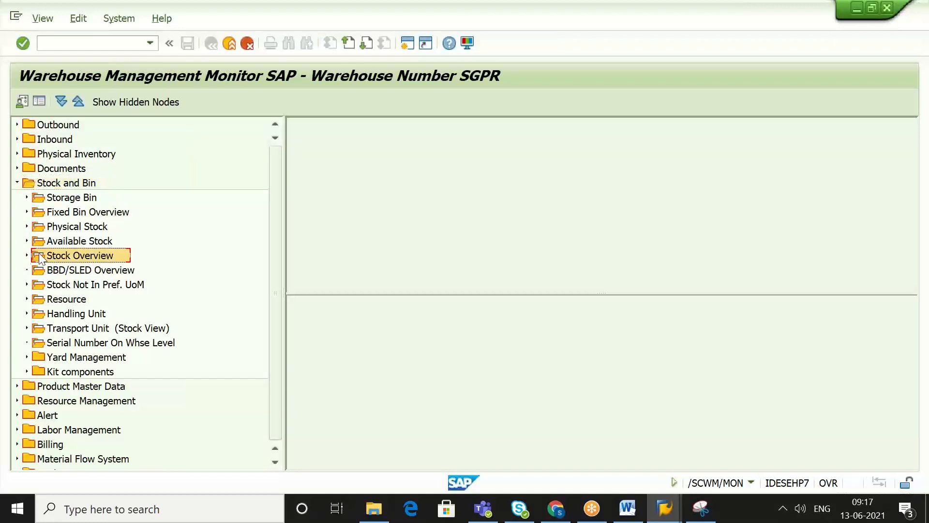
pyautogui.doubleClick(73, 257)
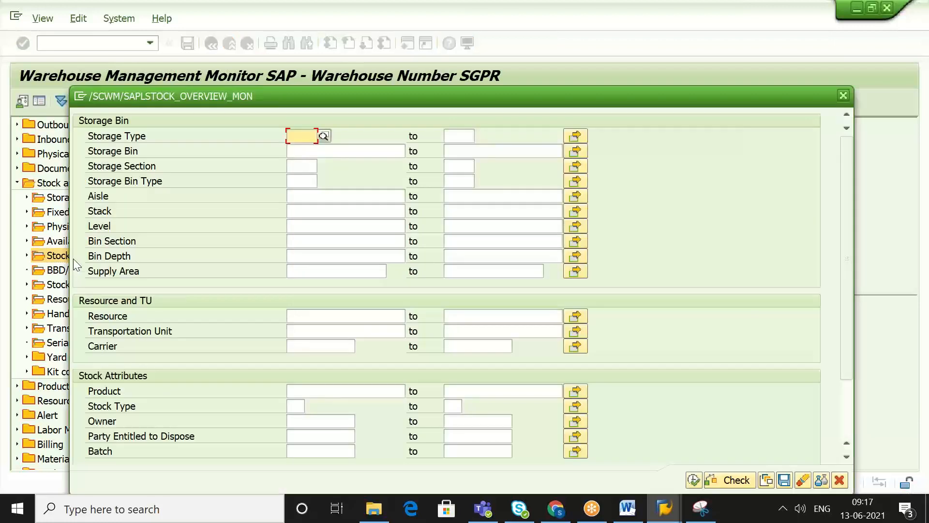
# Step: Run the stock overview for product SGPR-MAT1, look through the storage bins and select the GI ZONE row of storage type 9020
pyautogui.click(312, 388)
pyautogui.write('SGPR-MAT1')
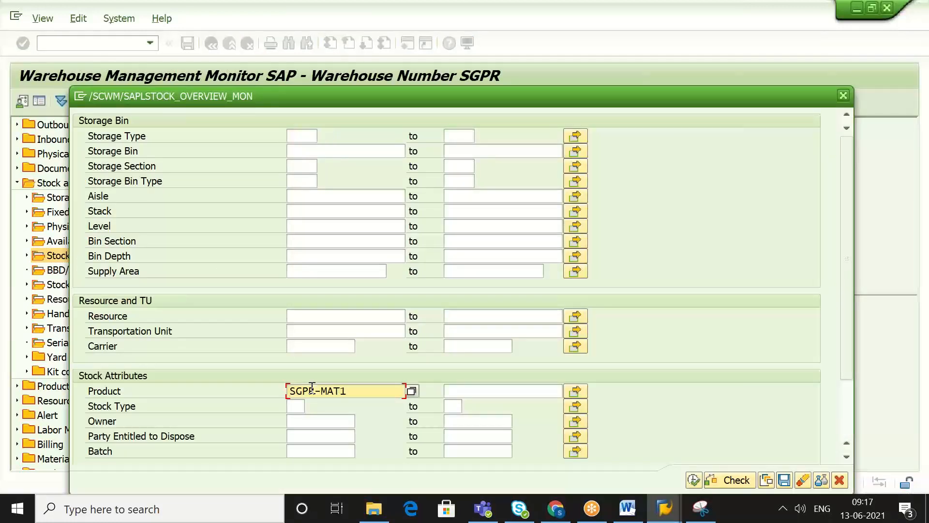
pyautogui.click(693, 480)
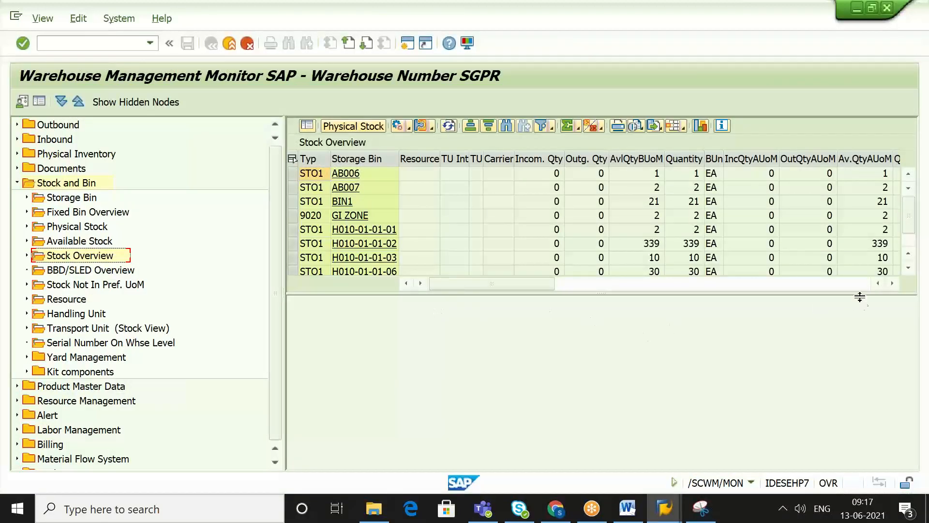
pyautogui.click(908, 269)
pyautogui.click(908, 269)
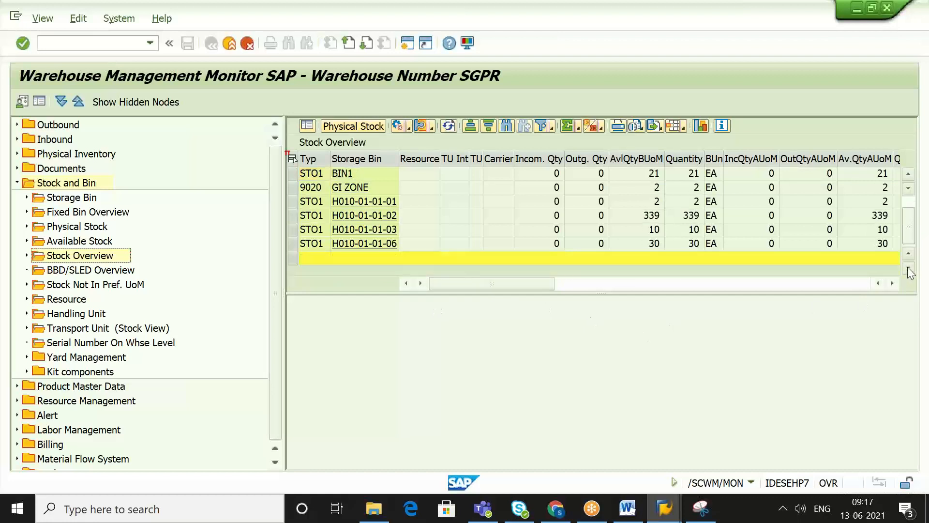
pyautogui.click(907, 254)
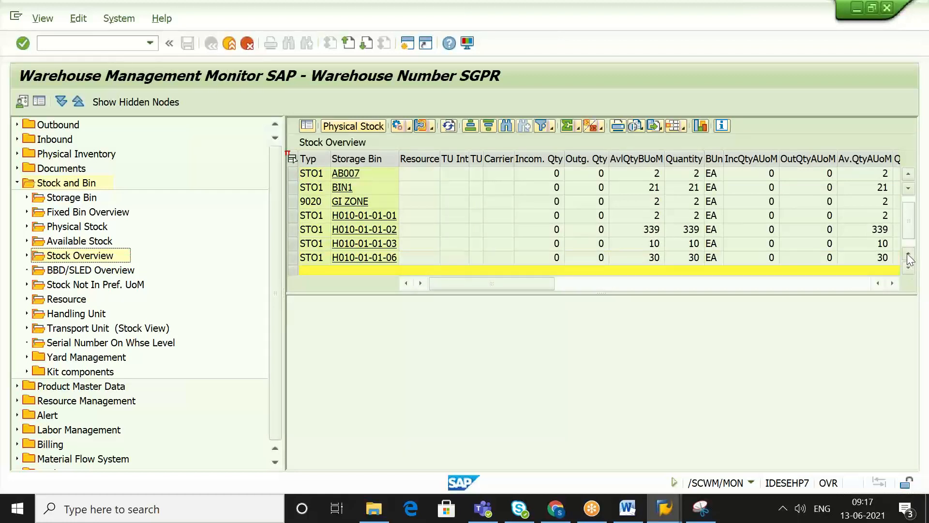
pyautogui.click(907, 254)
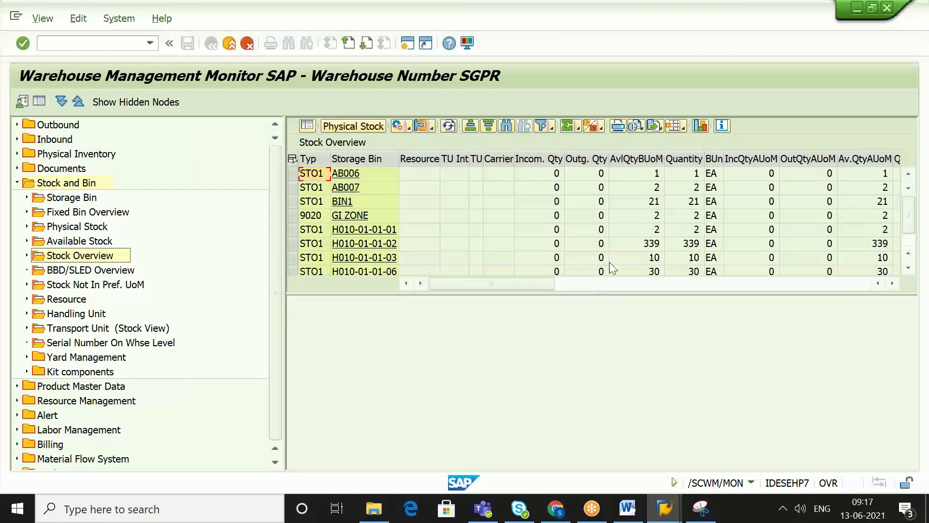
pyautogui.click(290, 214)
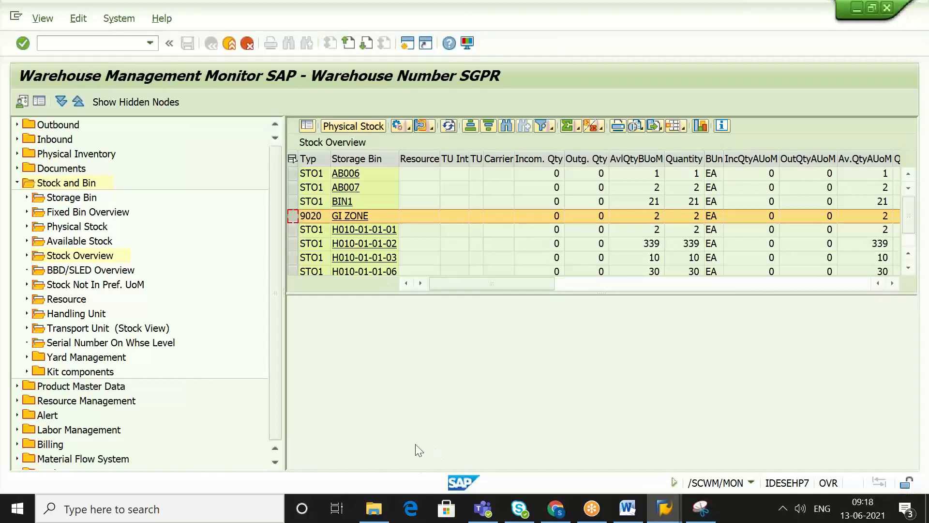
# Step: Switch back to the outbound delivery order and examine the handling unit assigned to it, including packaging material and storage bin
pyautogui.hotkey('alt', 'Tab')
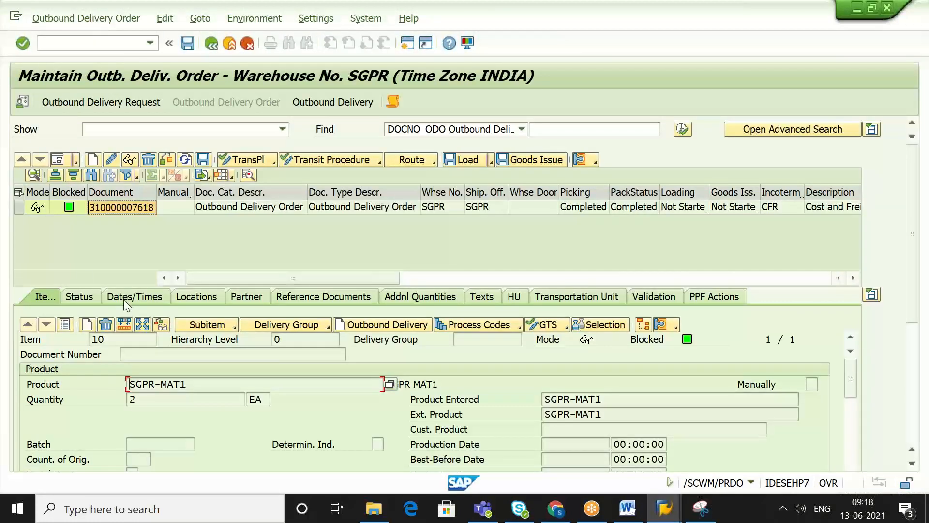
pyautogui.click(18, 194)
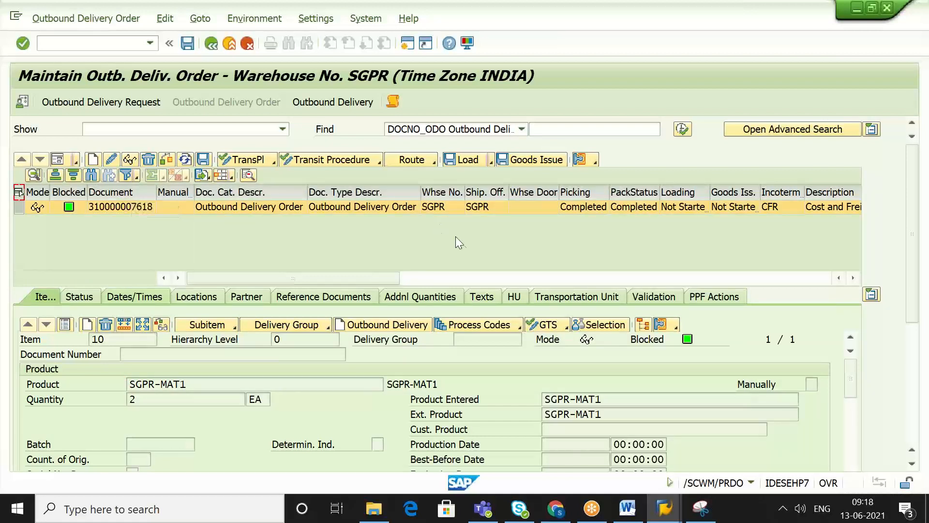
pyautogui.click(513, 297)
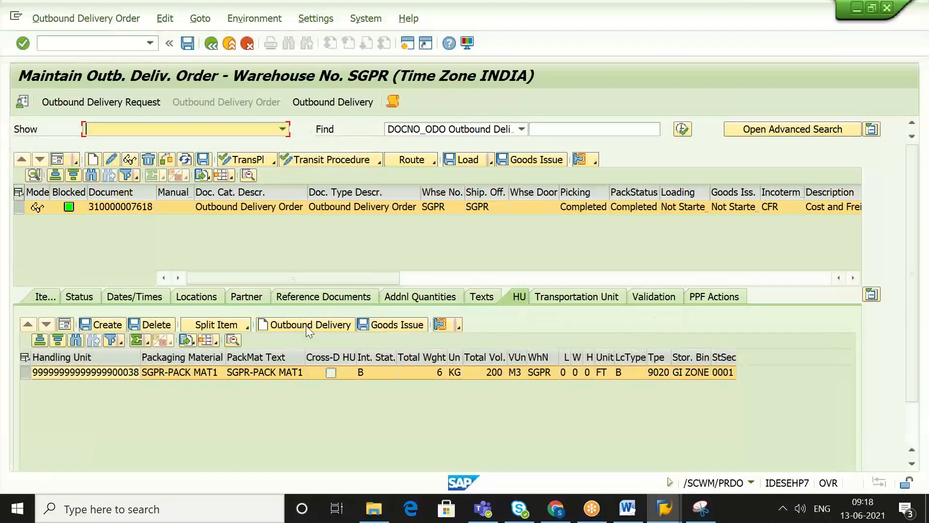
pyautogui.click(106, 373)
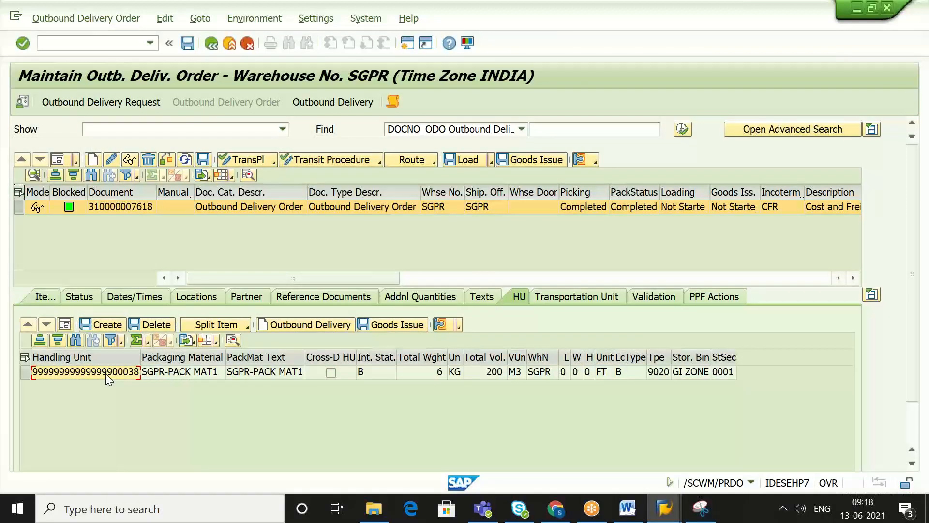
pyautogui.click(24, 358)
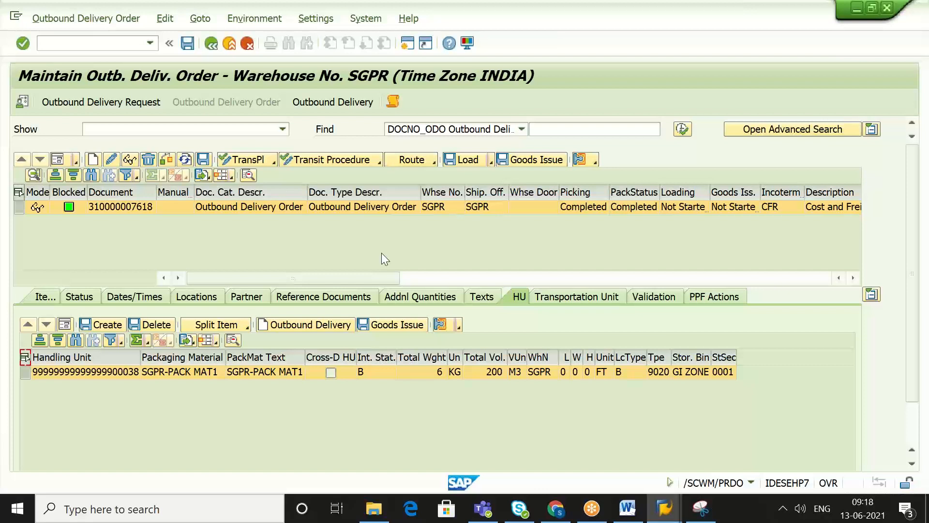
# Step: Post goods issue for the outbound delivery order and check the PPF actions of the resulting outbound delivery
pyautogui.click(542, 157)
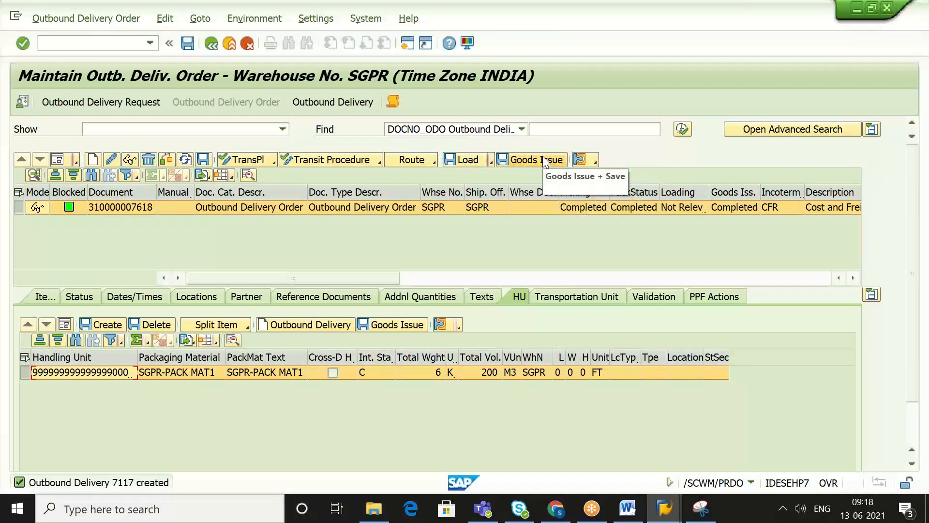
pyautogui.click(361, 102)
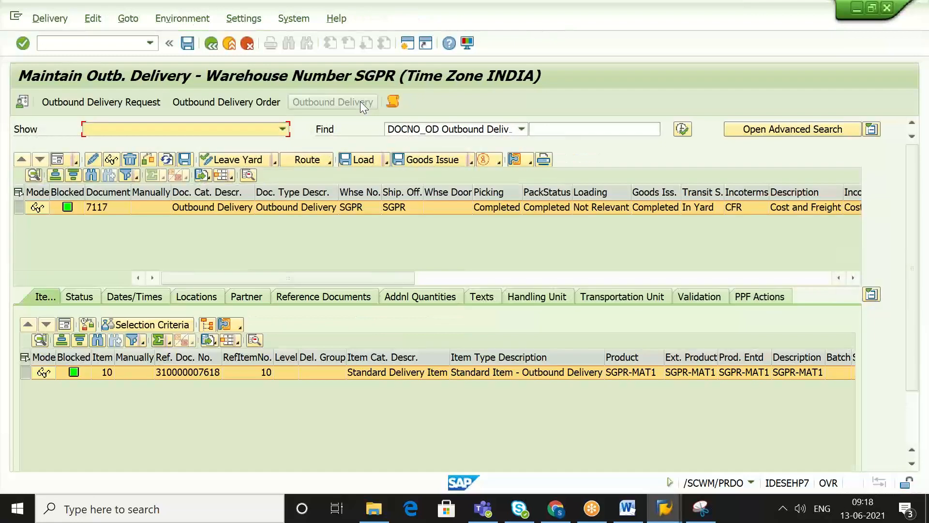
pyautogui.click(756, 297)
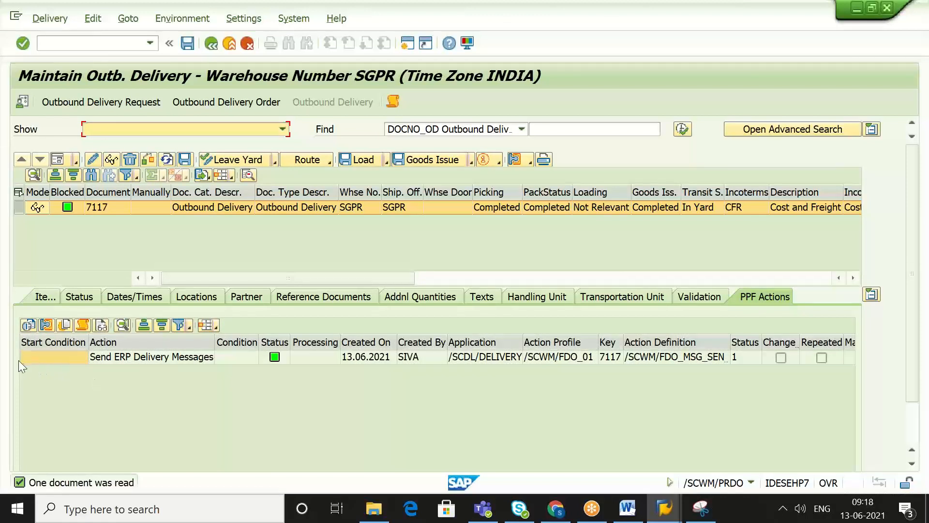
pyautogui.click(34, 356)
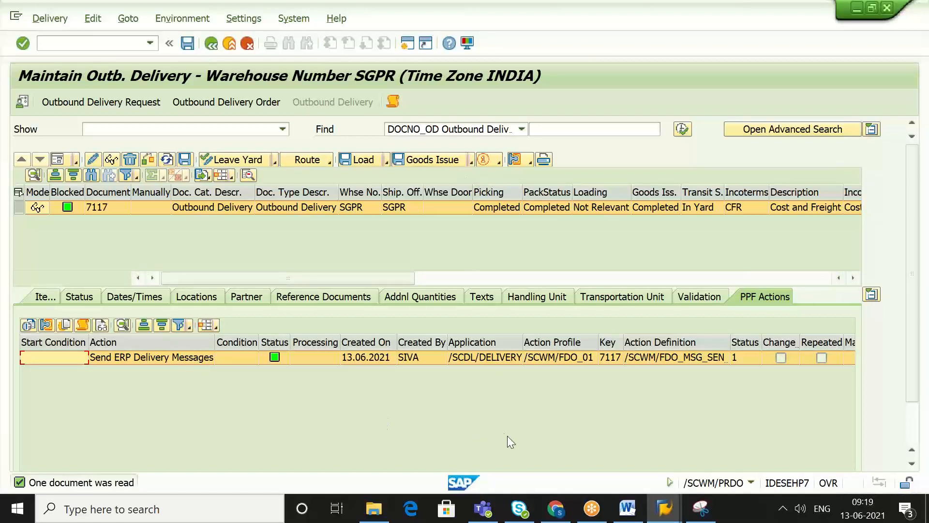
# Step: Switch to the Change Outbound Delivery session, open the delivery and check its total goods movement status
pyautogui.moveTo(664, 520)
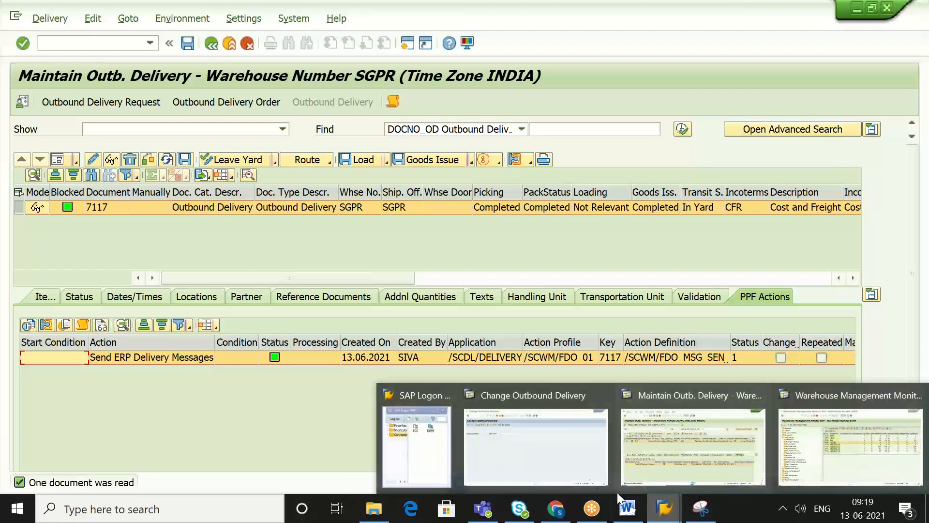
pyautogui.click(555, 457)
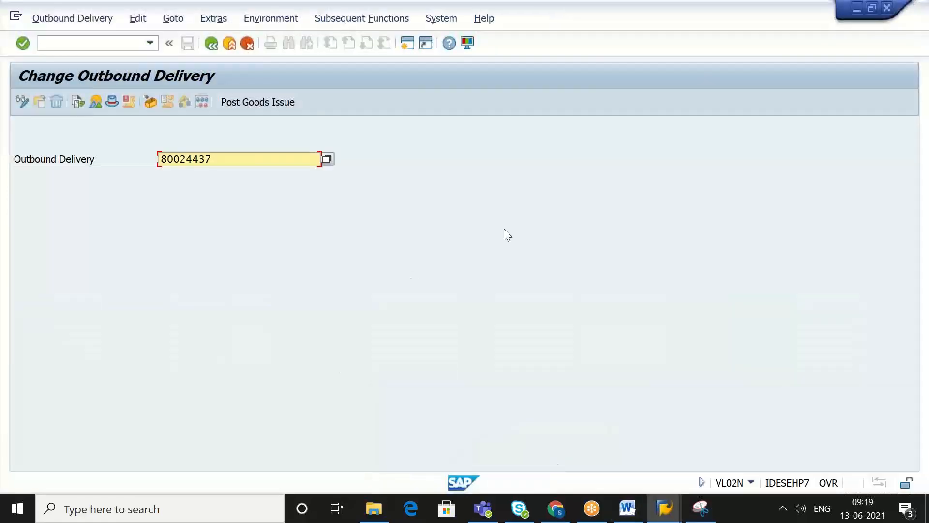
pyautogui.press('Return')
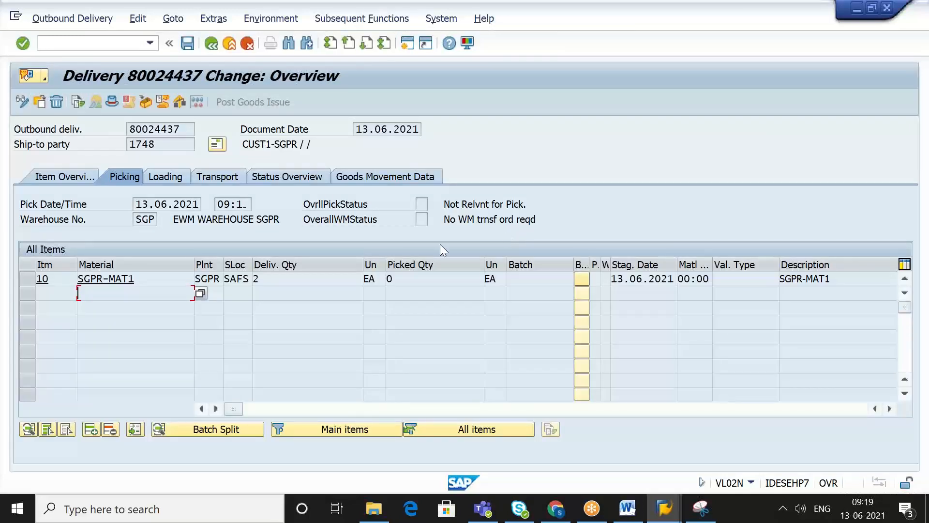
pyautogui.click(405, 180)
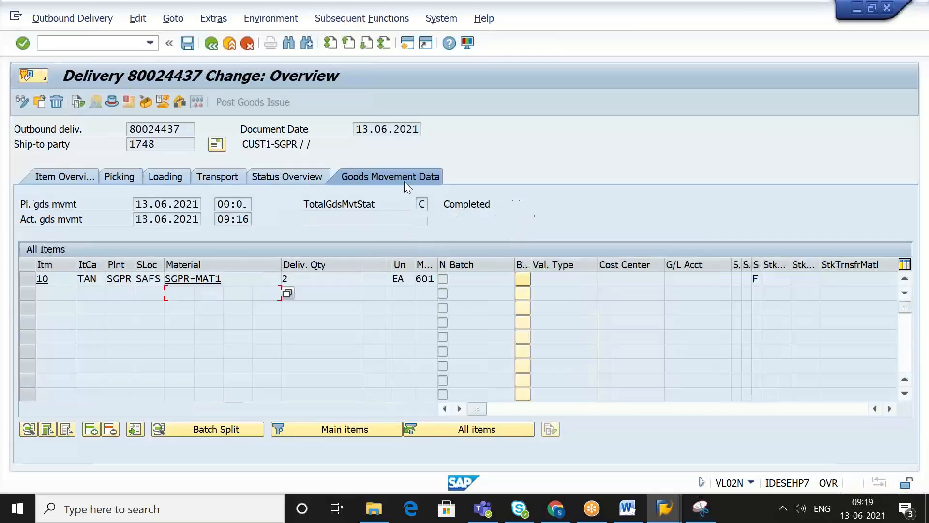
pyautogui.click(421, 203)
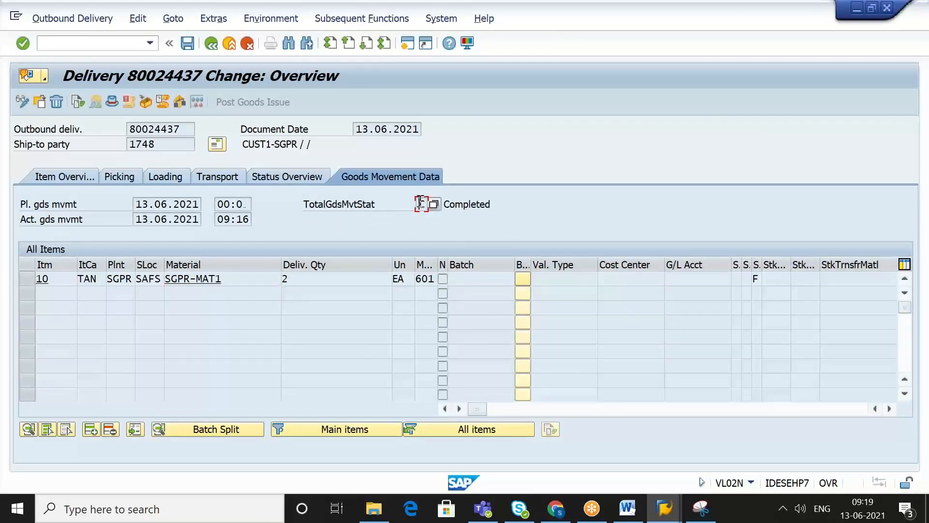
# Step: Examine the packing details of the delivery's handling unit and return to the delivery overview
pyautogui.click(145, 101)
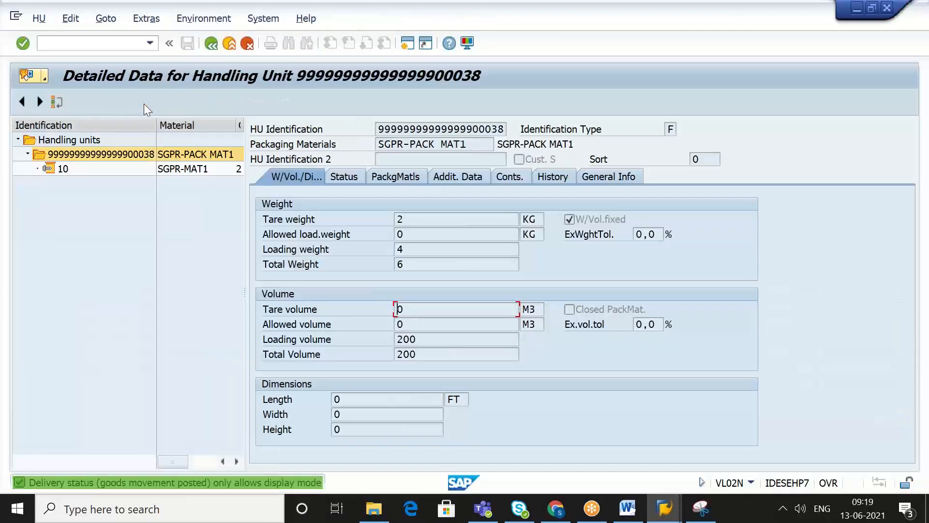
pyautogui.click(121, 157)
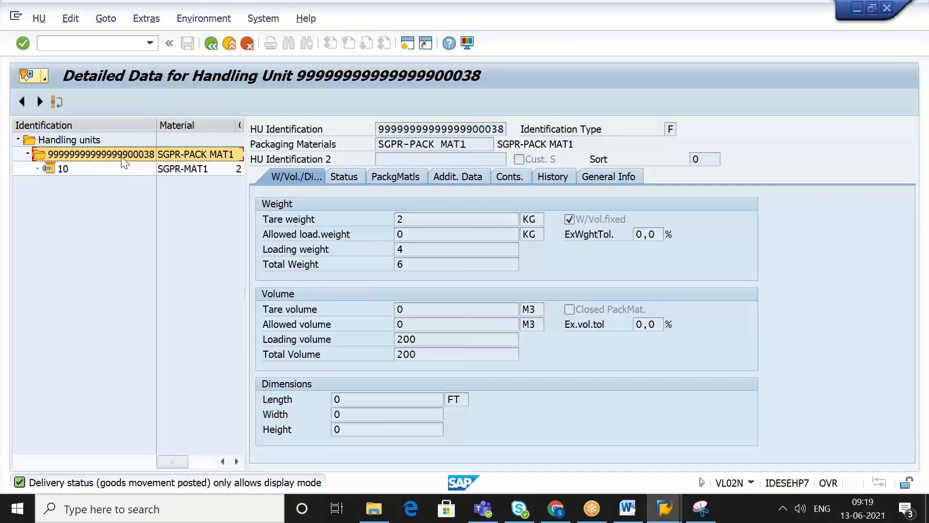
pyautogui.click(211, 44)
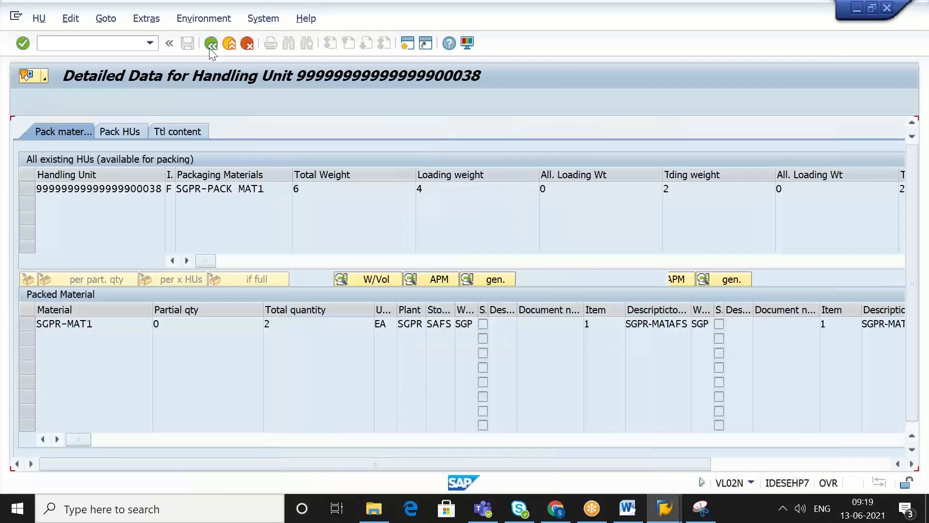
pyautogui.click(209, 48)
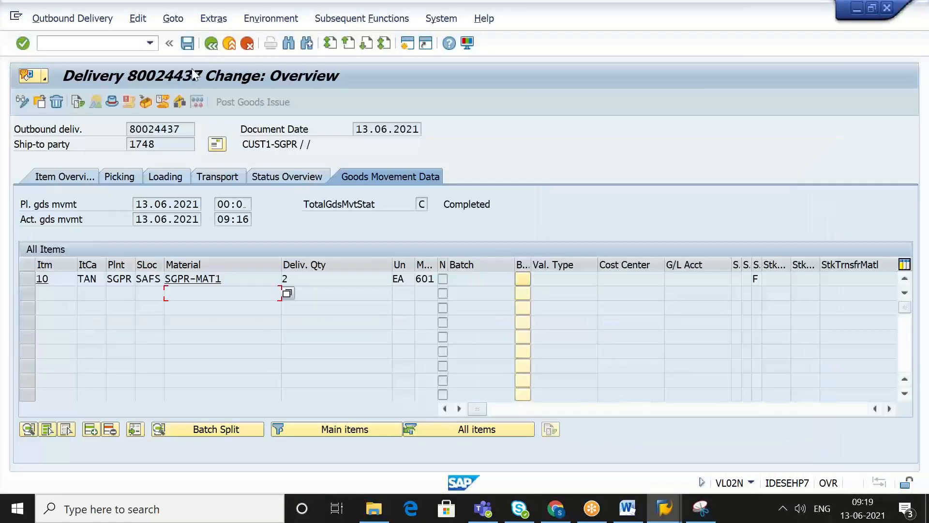
# Step: Create and save a billing document for the outbound delivery with transaction VF01
pyautogui.click(126, 45)
pyautogui.write('/NVF')
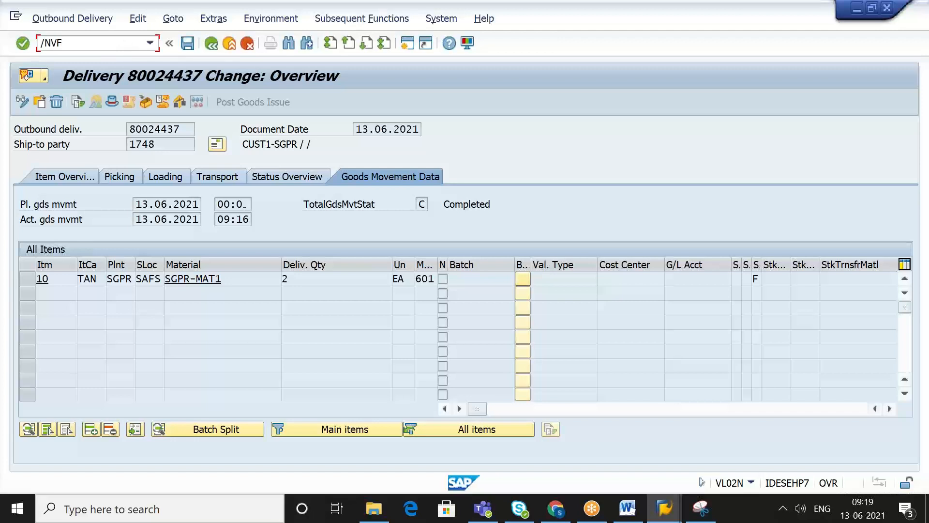
pyautogui.write('01')
pyautogui.press('Return')
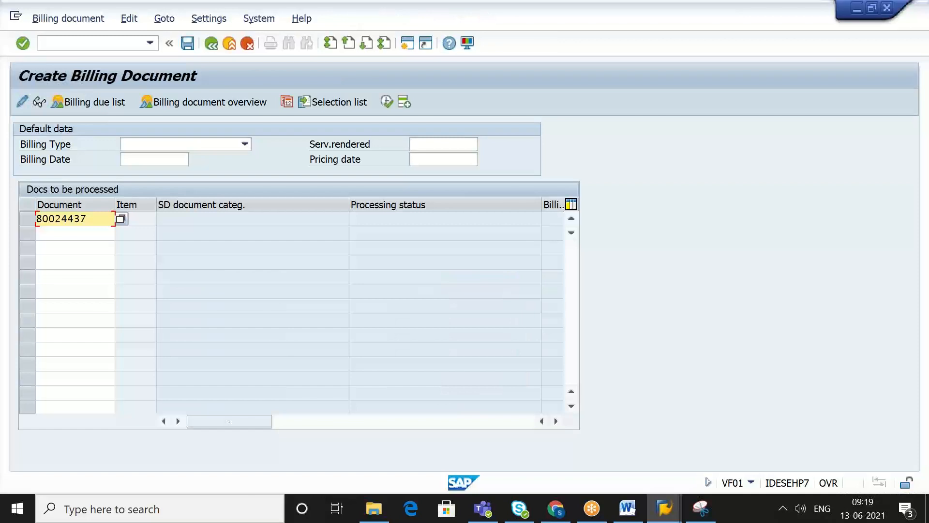
pyautogui.click(188, 44)
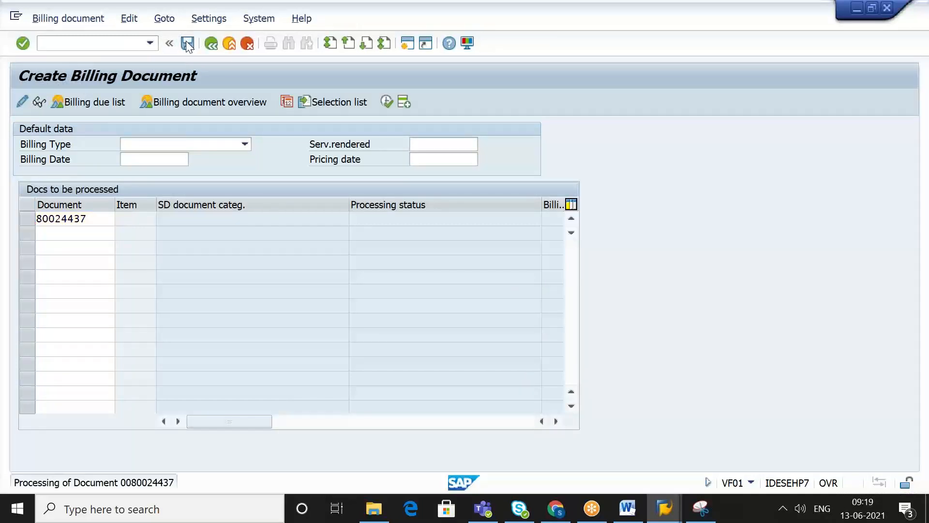
# Step: Display the outbound delivery with transaction VL03N and review its document flow, including the handling unit entry
pyautogui.click(117, 41)
pyautogui.write('/NVL')
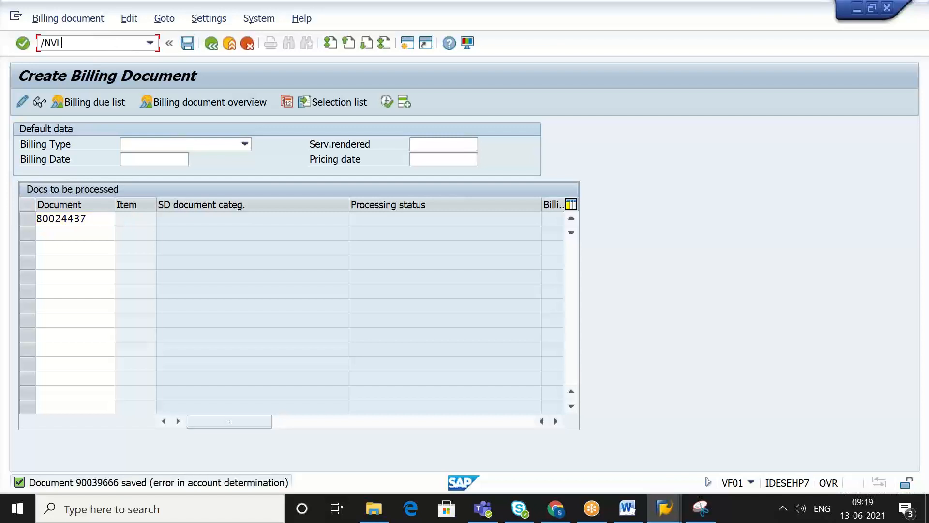
pyautogui.write('03N')
pyautogui.press('Return')
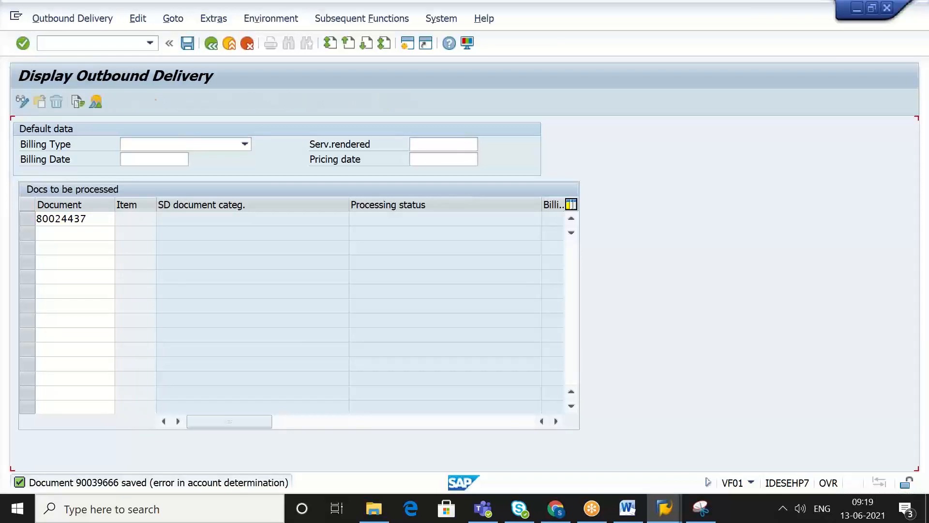
pyautogui.press('Return')
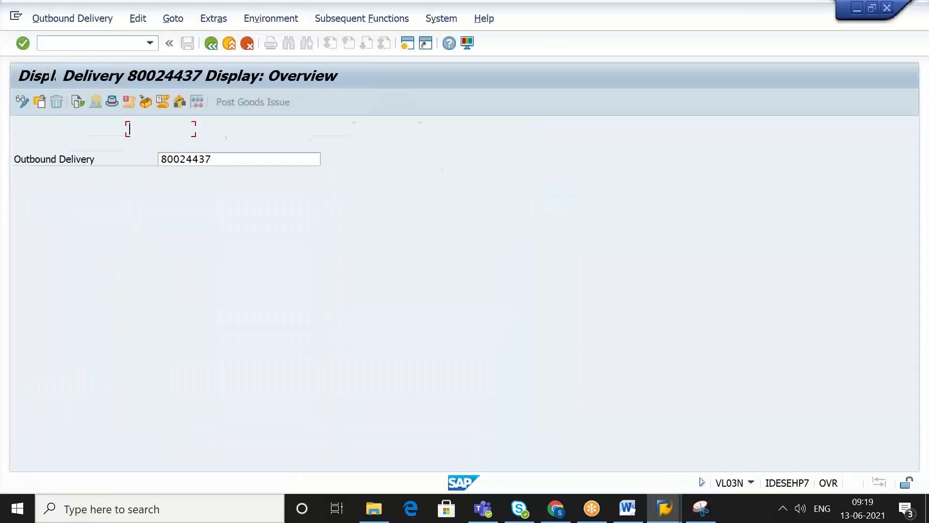
pyautogui.click(79, 103)
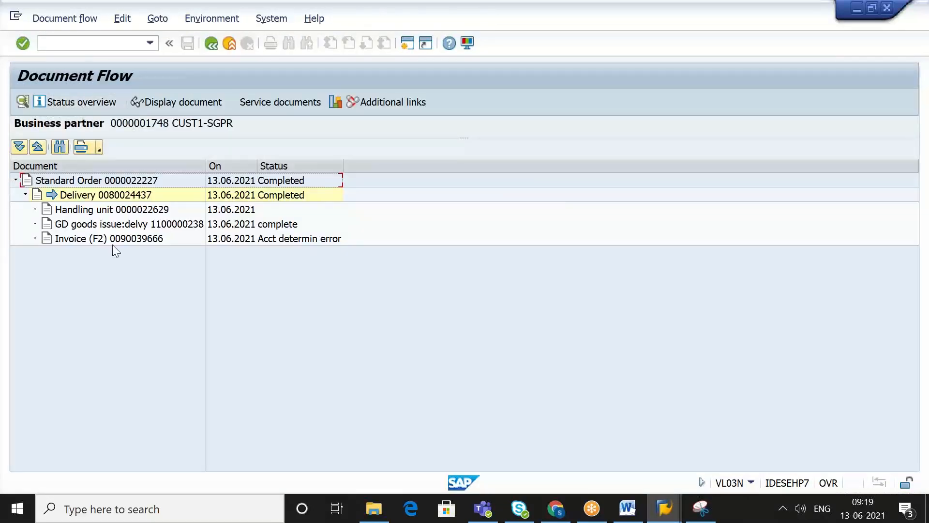
pyautogui.click(121, 213)
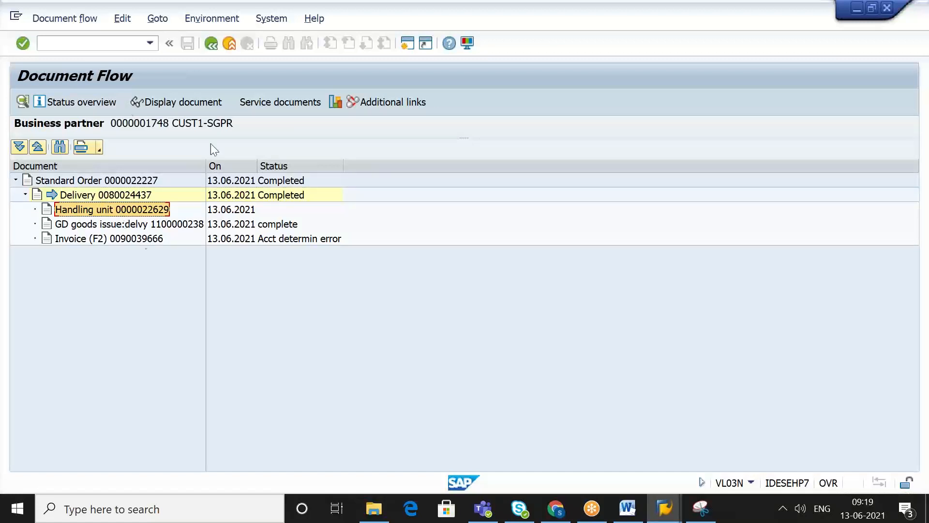
pyautogui.click(208, 43)
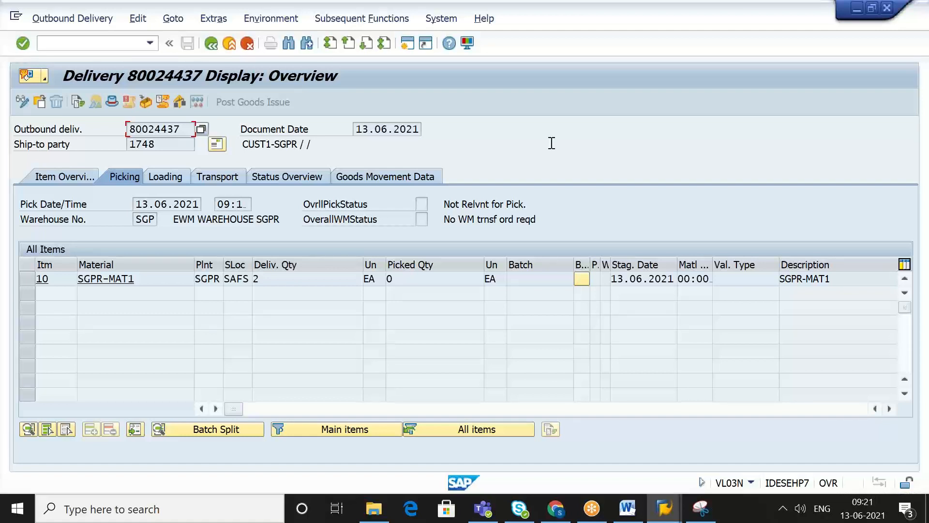
# Step: Leave the delivery display and return to the SAP Easy Access screen
pyautogui.click(128, 42)
pyautogui.write('/N')
pyautogui.press('Return')
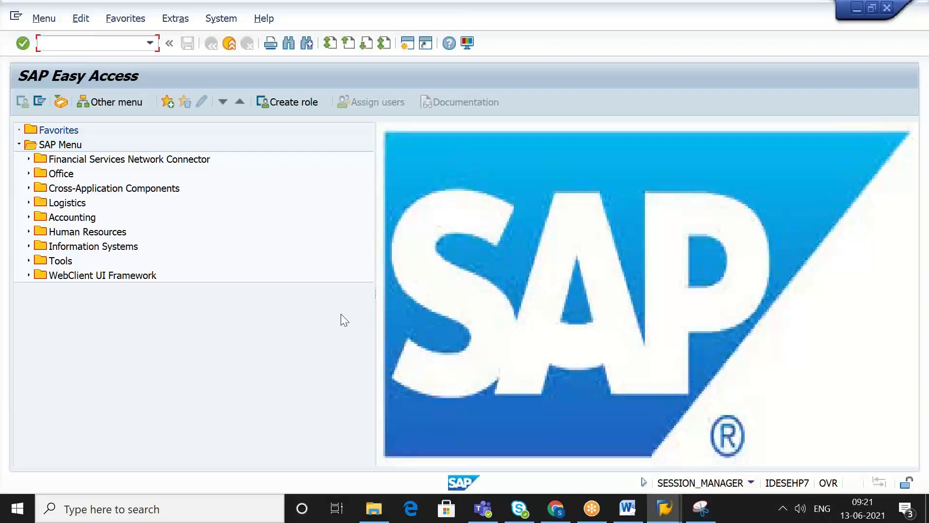
# Step: Open Microsoft Excel 2010 with a blank workbook, select cell C3 and dismiss the activation wizard
pyautogui.click(209, 504)
pyautogui.write('EX')
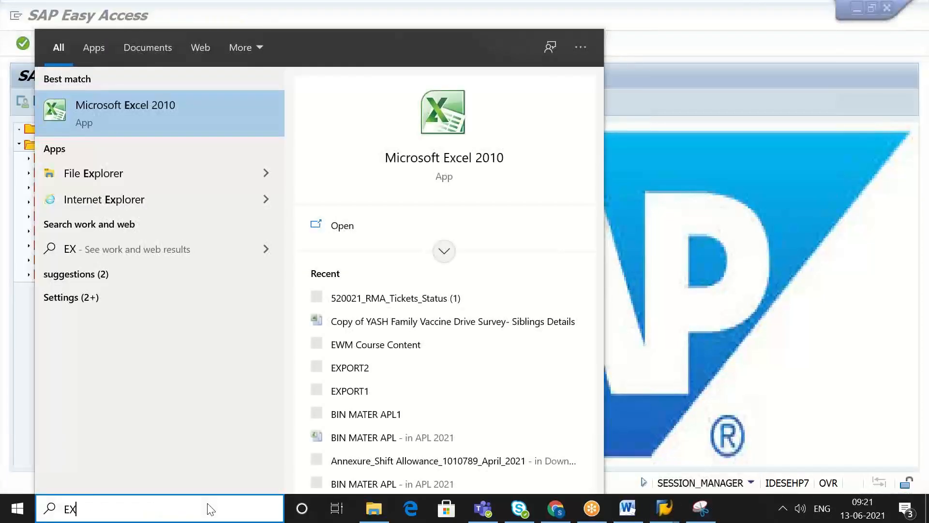
pyautogui.press('Return')
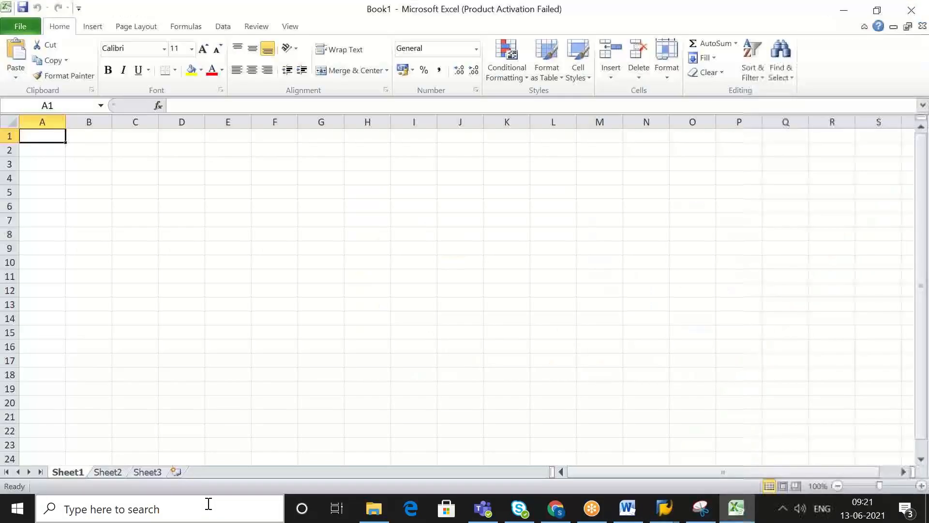
pyautogui.click(136, 160)
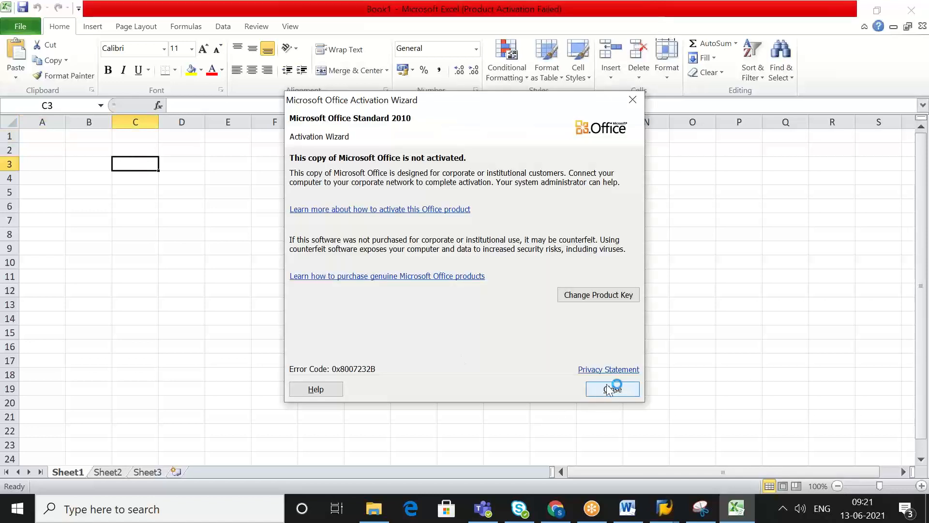
pyautogui.click(606, 389)
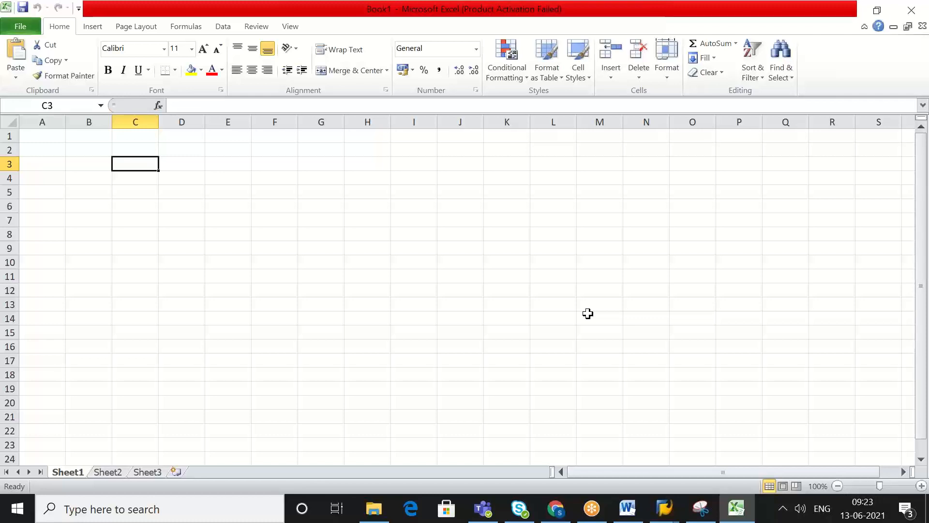
# Step: Enter the heading STD EWM in cell C3
pyautogui.write('STD EW')
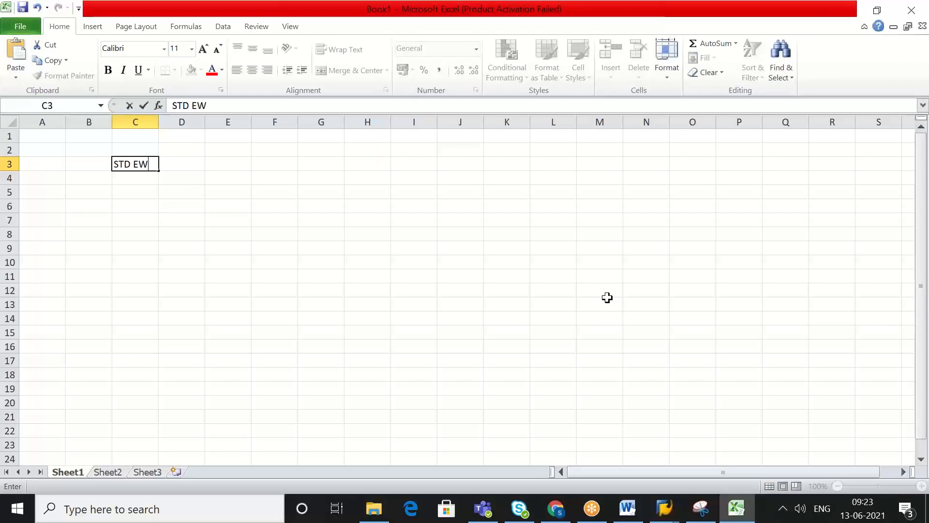
pyautogui.write('M')
pyautogui.click(283, 230)
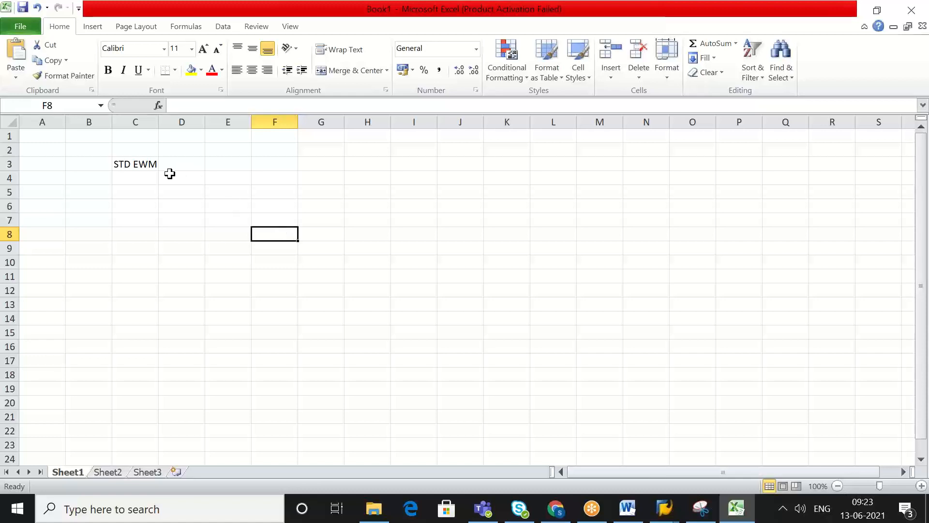
pyautogui.click(153, 166)
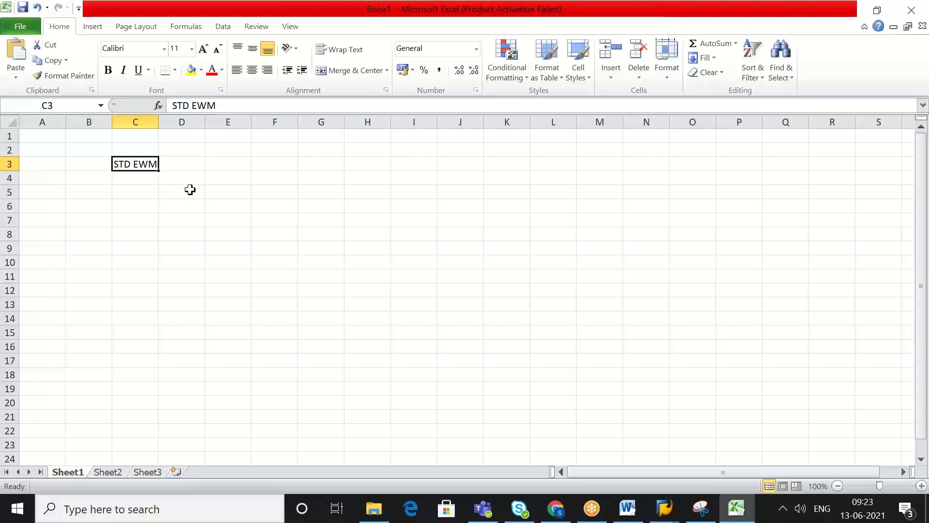
# Step: Fill the cell range E5:R19 with yellow
pyautogui.moveTo(219, 193); pyautogui.dragTo(824, 394)
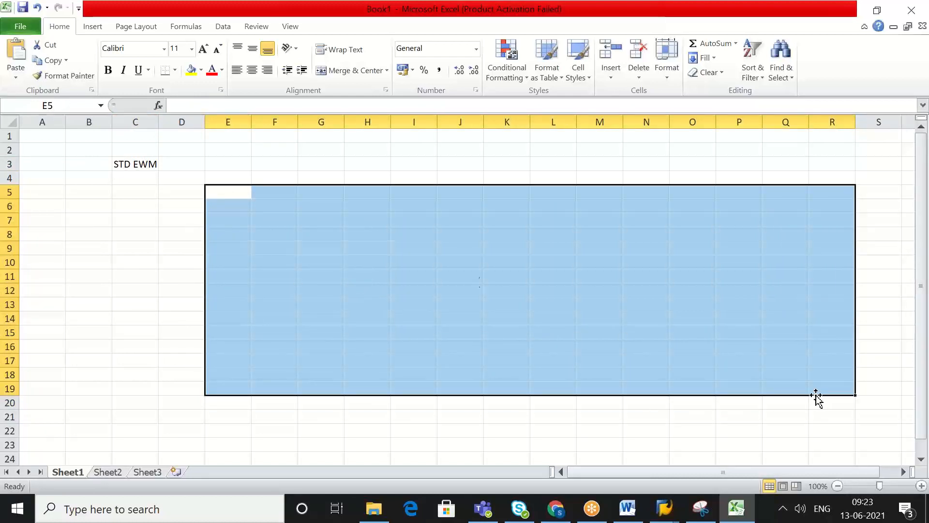
pyautogui.click(191, 70)
pyautogui.click(228, 210)
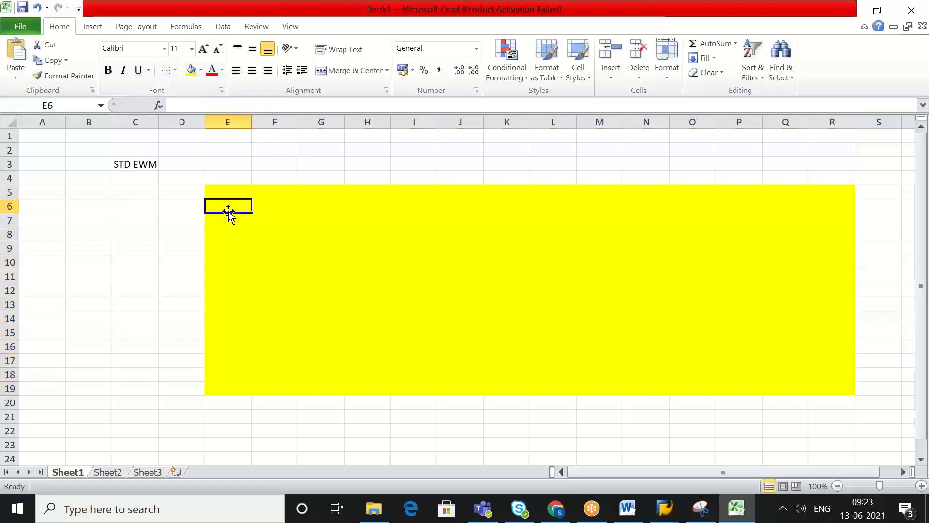
pyautogui.click(228, 194)
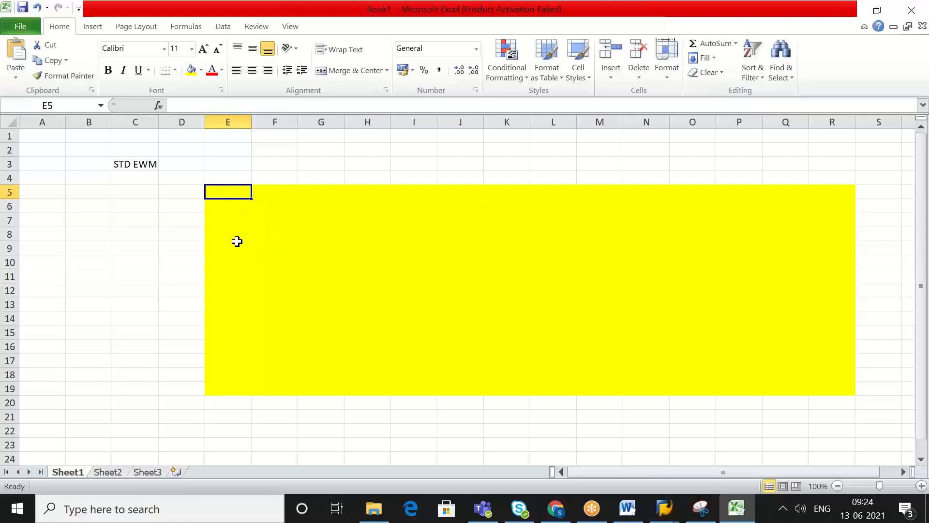
pyautogui.click(227, 230)
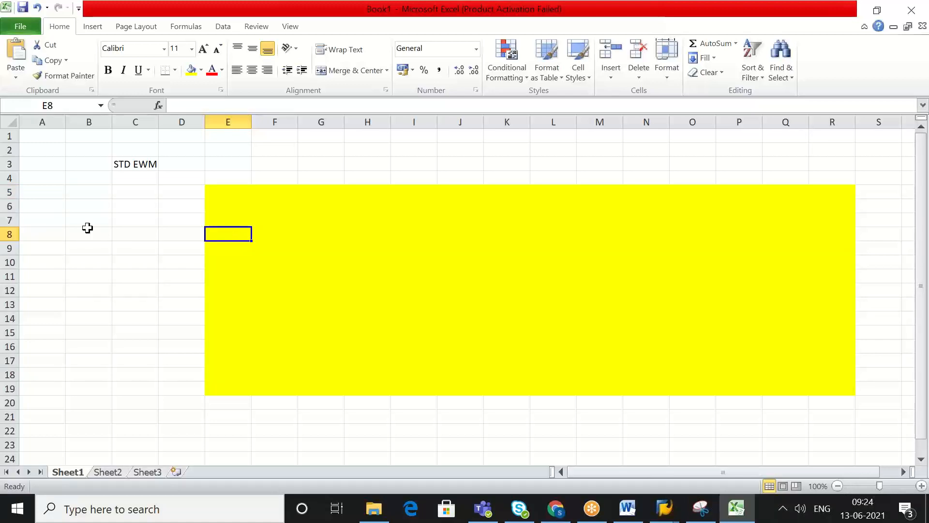
# Step: Enter POSC, LOSC and ADV EWM one below the other in cells A6 to A8
pyautogui.click(57, 215)
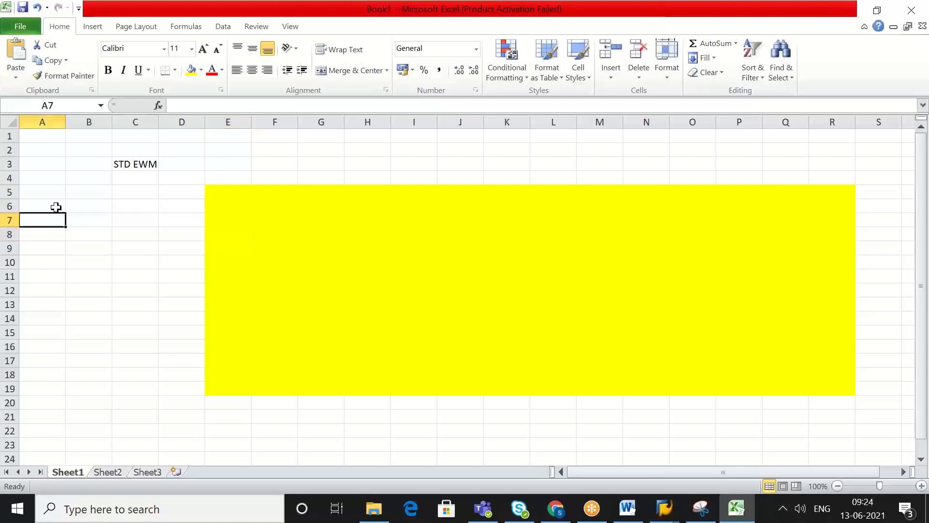
pyautogui.click(55, 206)
pyautogui.write('POSC')
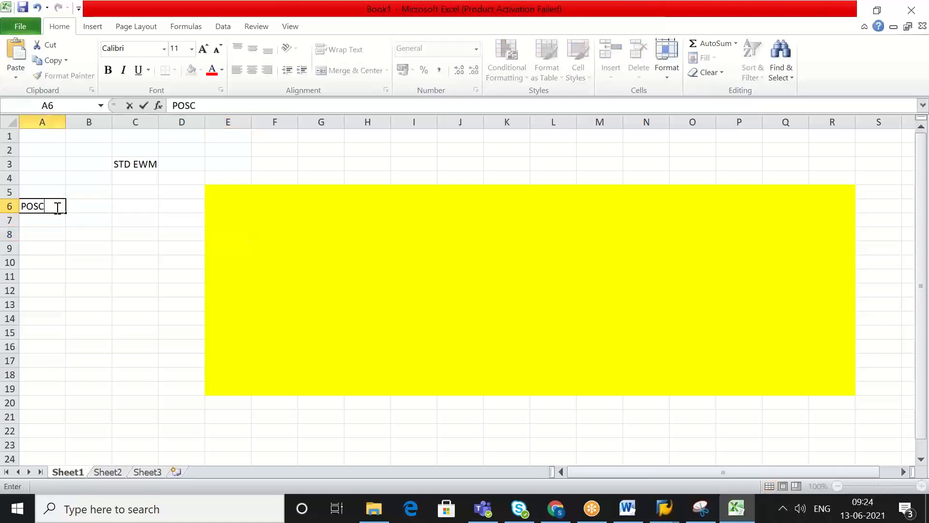
pyautogui.press('Return')
pyautogui.write('LOC\\')
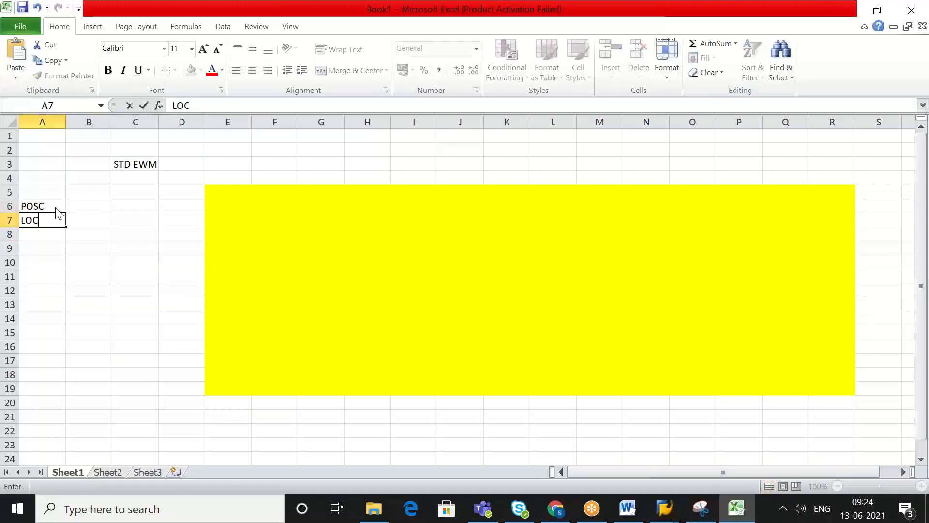
pyautogui.press('BackSpace')
pyautogui.press('BackSpace')
pyautogui.write('SC')
pyautogui.press('Return')
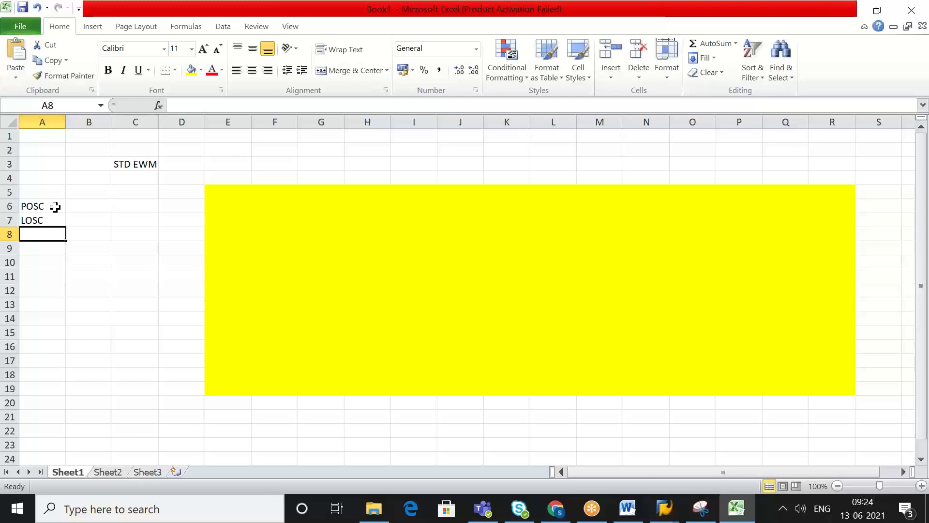
pyautogui.write('ADV ')
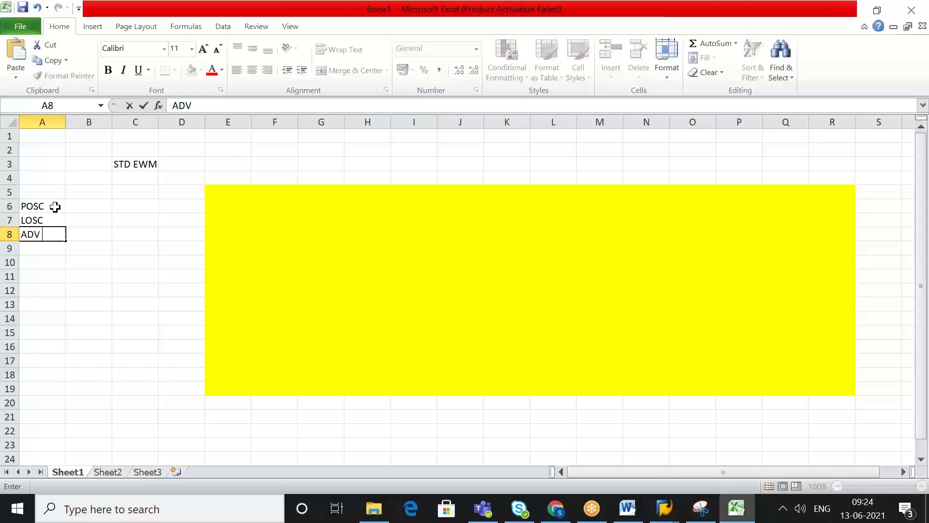
pyautogui.write('EWM')
pyautogui.press('Return')
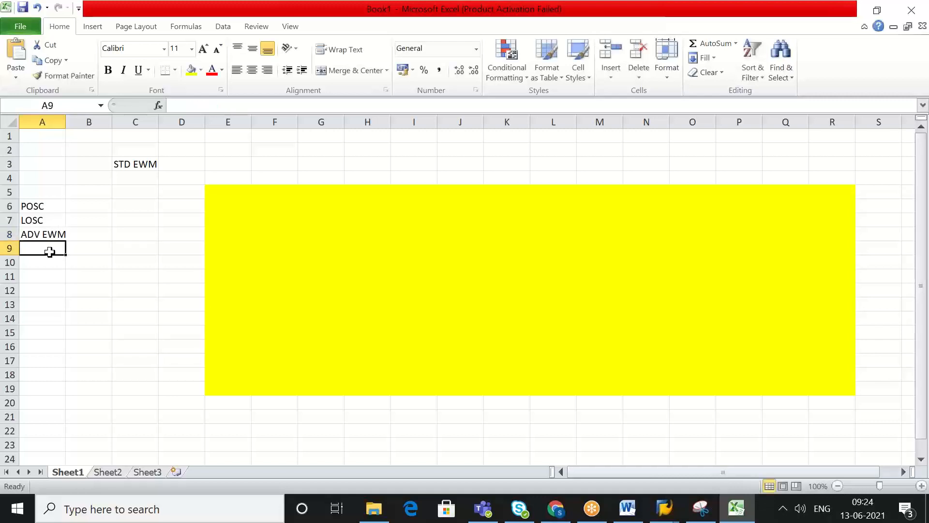
pyautogui.press('Up')
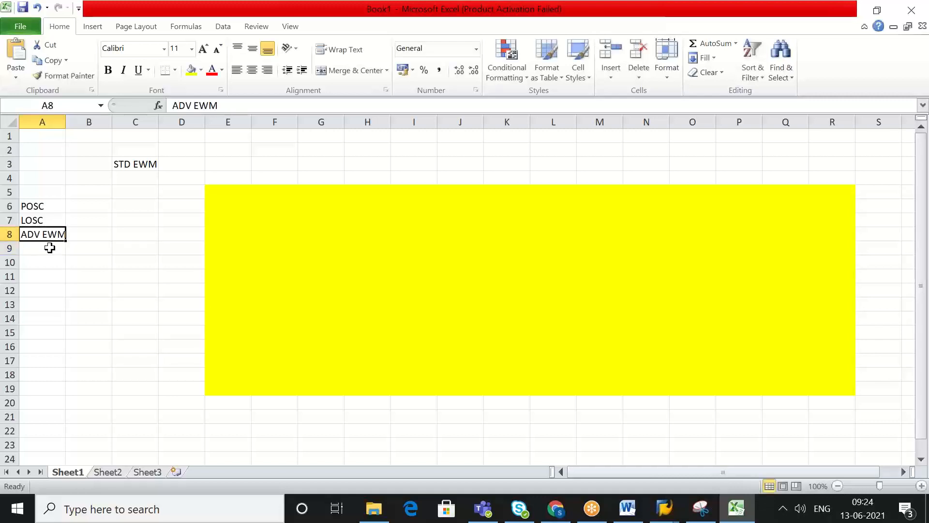
pyautogui.click(142, 165)
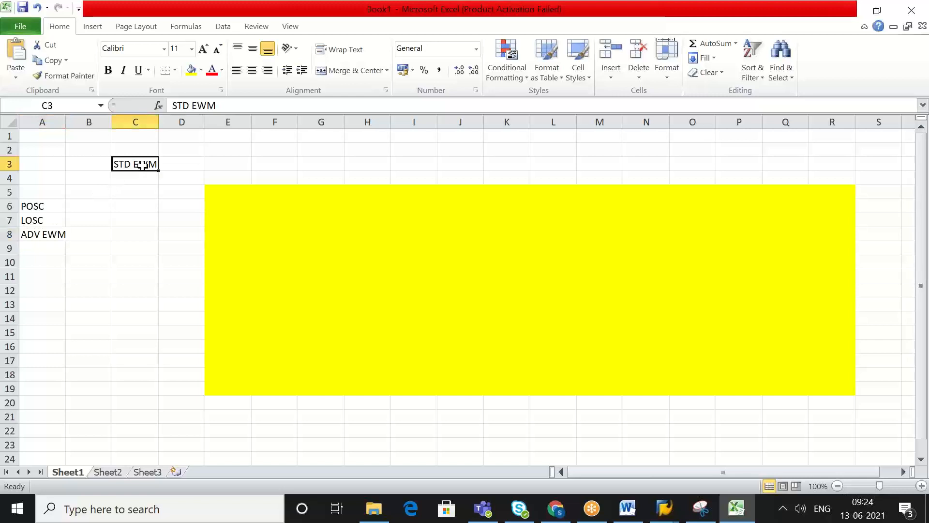
pyautogui.click(54, 234)
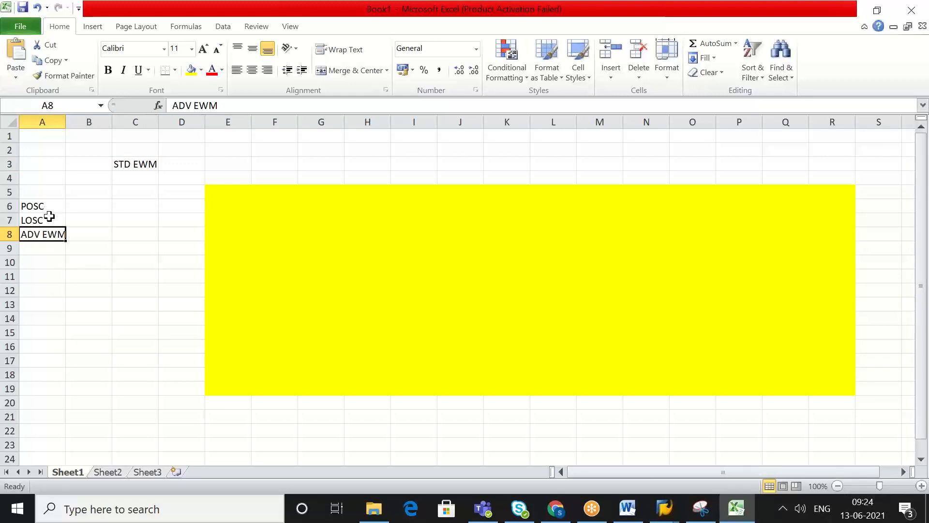
pyautogui.click(49, 216)
pyautogui.click(50, 213)
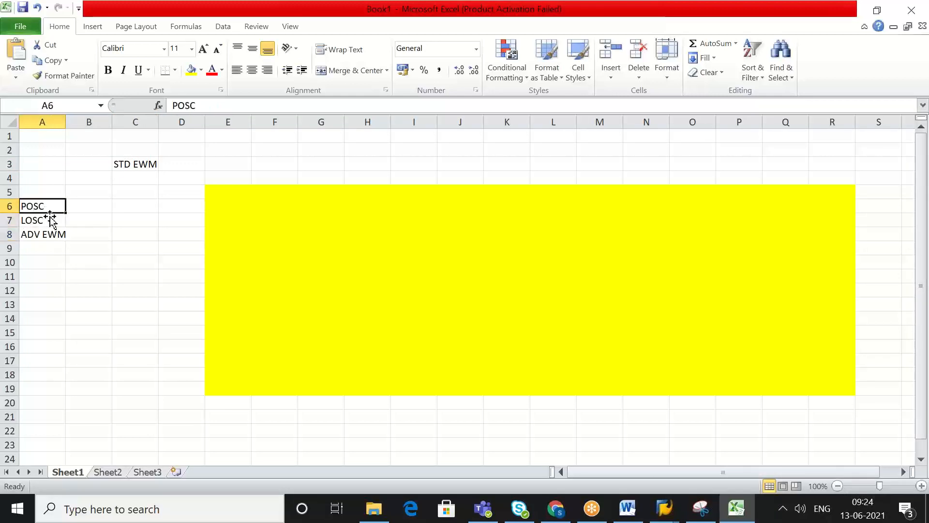
pyautogui.click(50, 235)
pyautogui.click(47, 250)
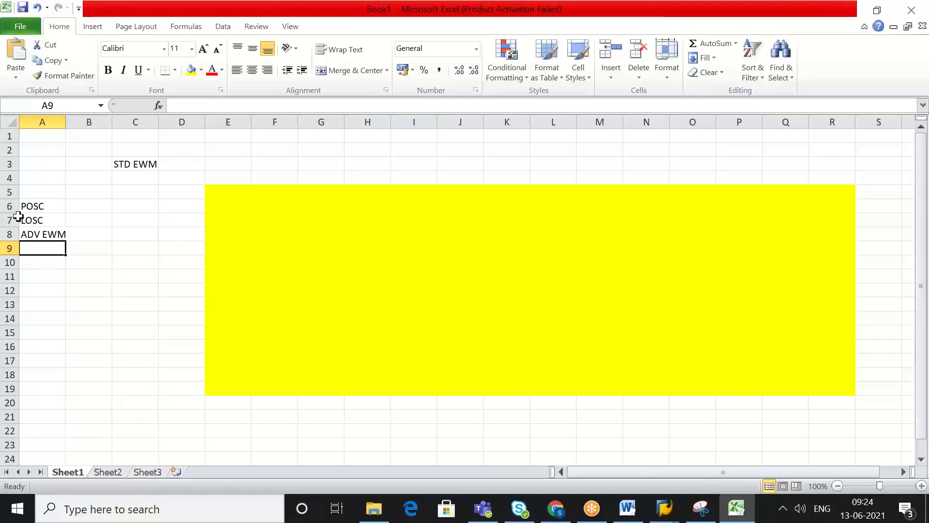
pyautogui.click(141, 165)
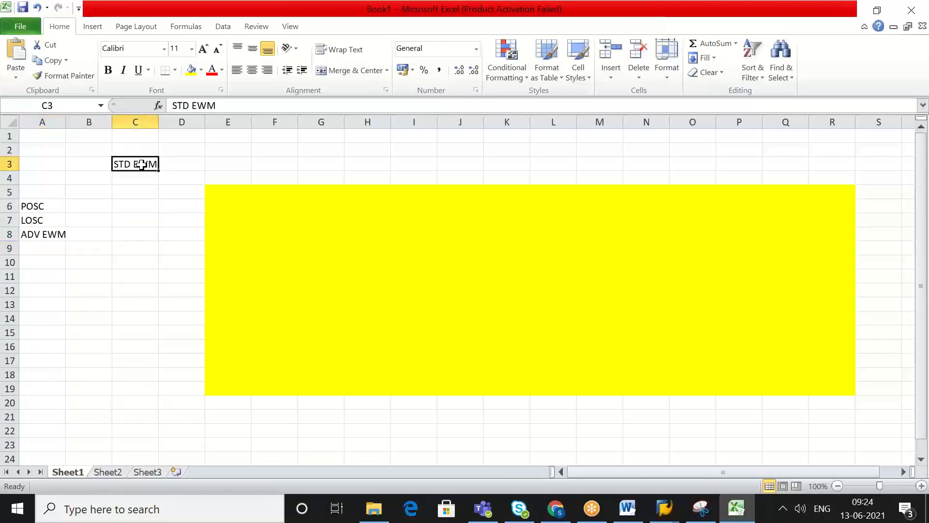
pyautogui.click(226, 235)
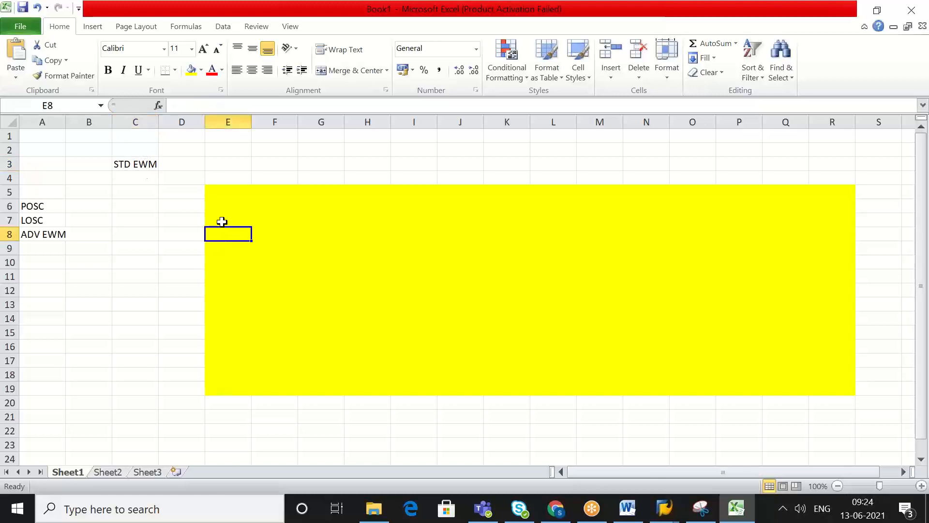
pyautogui.doubleClick(222, 218)
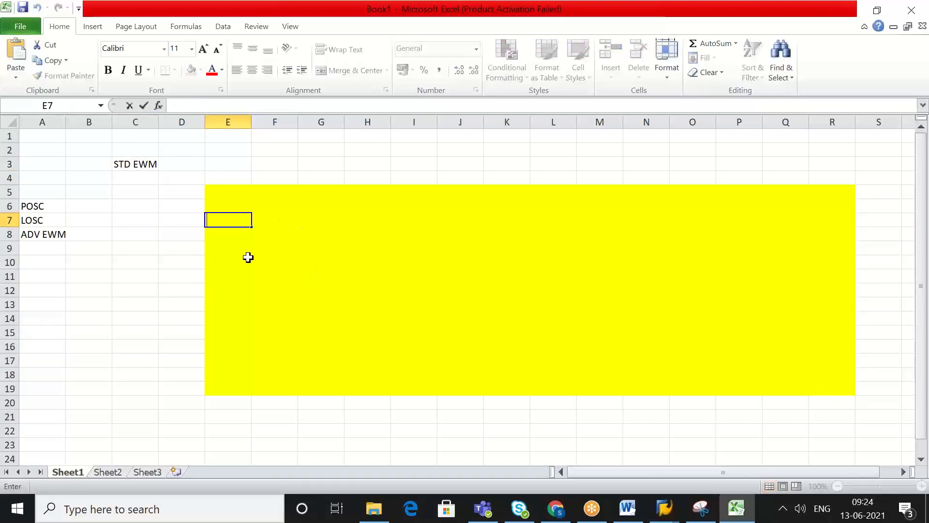
# Step: Fill the cell range E7:G14 inside the yellow block with the theme's aqua colour
pyautogui.click(243, 249)
pyautogui.click(225, 221)
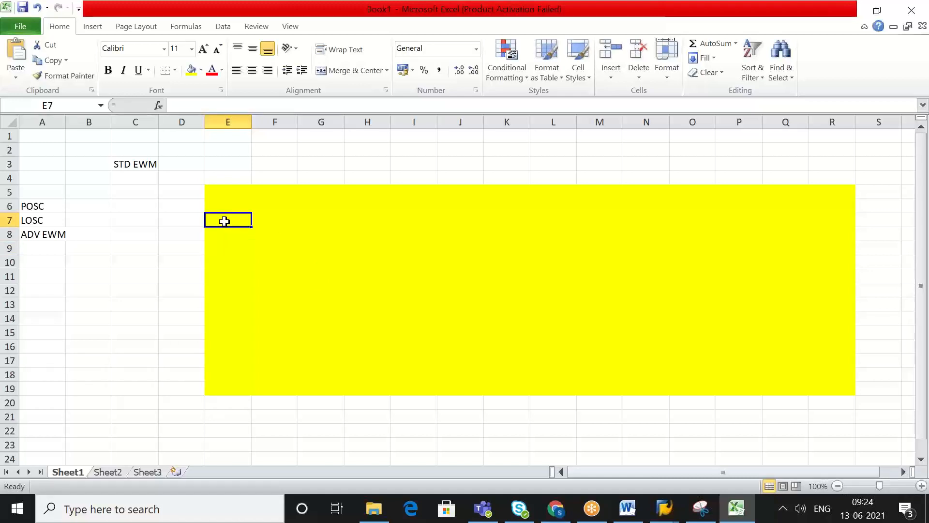
pyautogui.moveTo(224, 219); pyautogui.dragTo(338, 312)
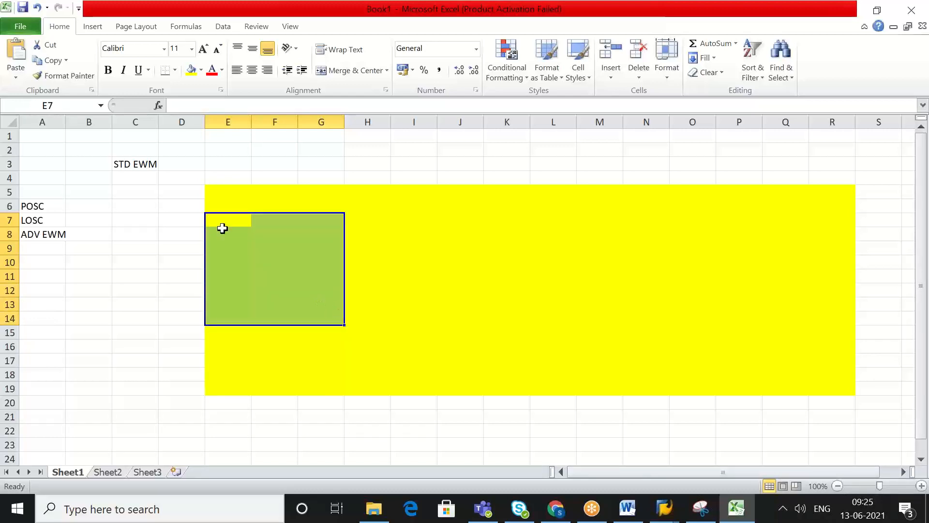
pyautogui.click(202, 70)
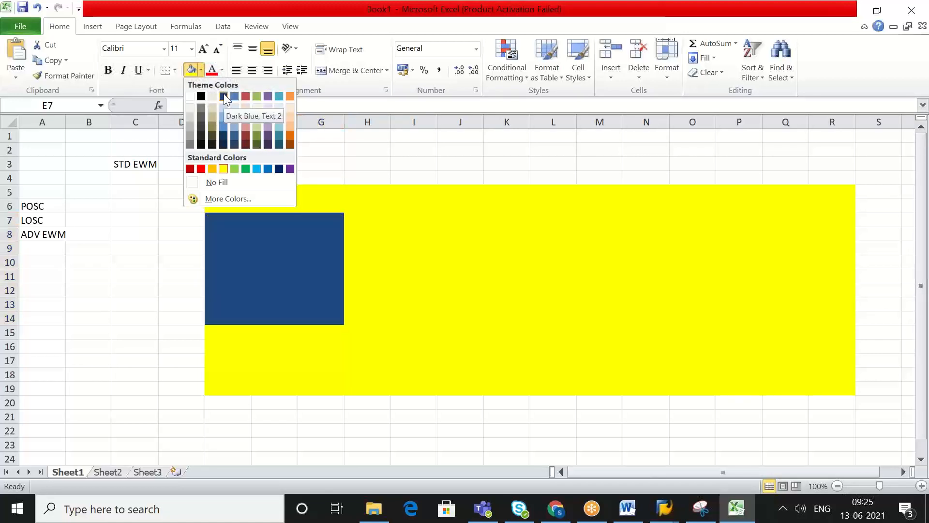
pyautogui.click(279, 97)
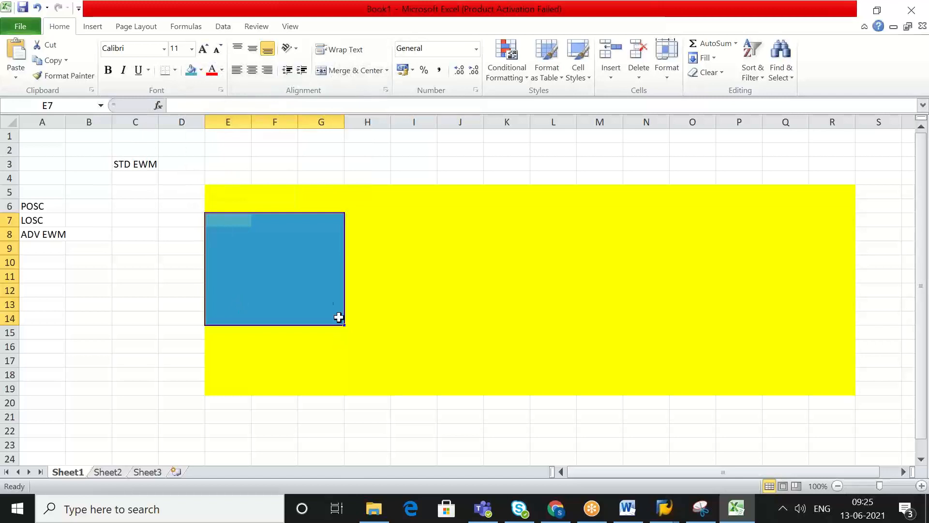
pyautogui.click(316, 289)
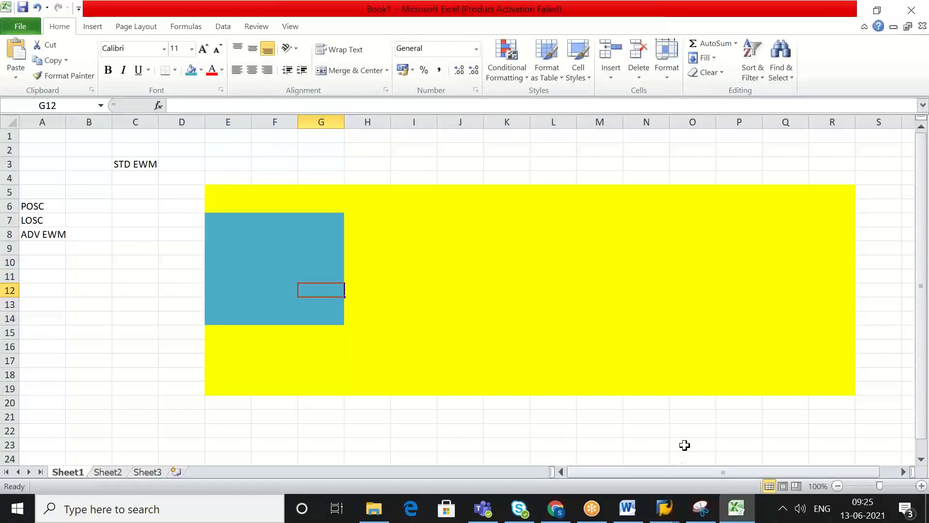
# Step: Switch to the SAP warehouse monitor session, run transaction /N/SCWM/PRDI for inbound deliveries and close the log dialog
pyautogui.click(666, 506)
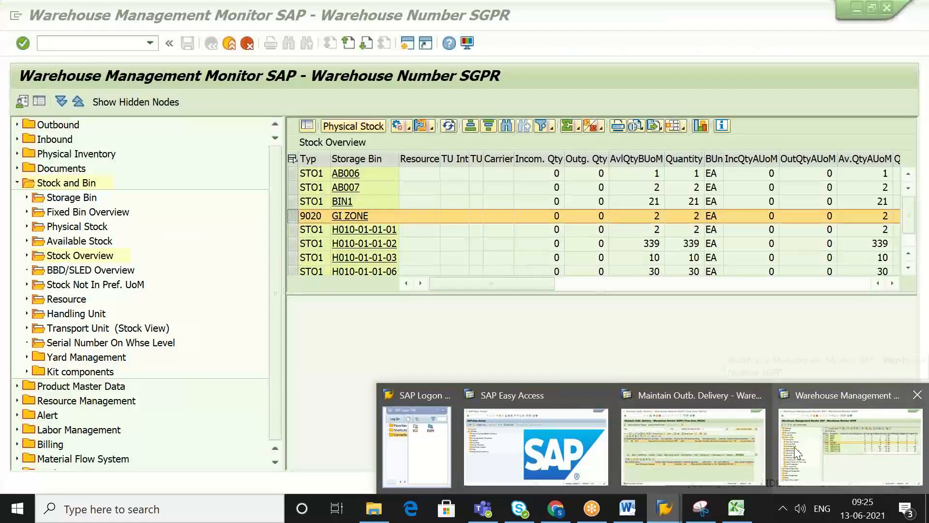
pyautogui.click(794, 446)
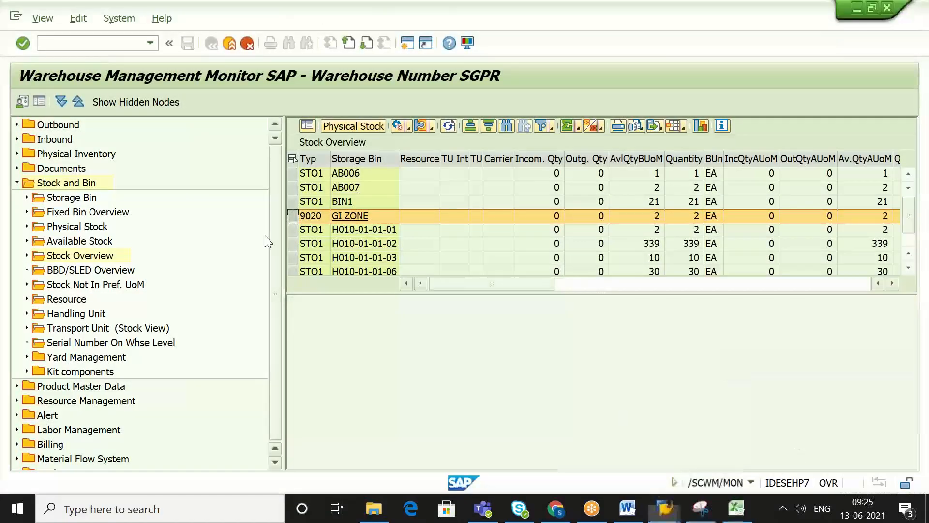
pyautogui.click(69, 44)
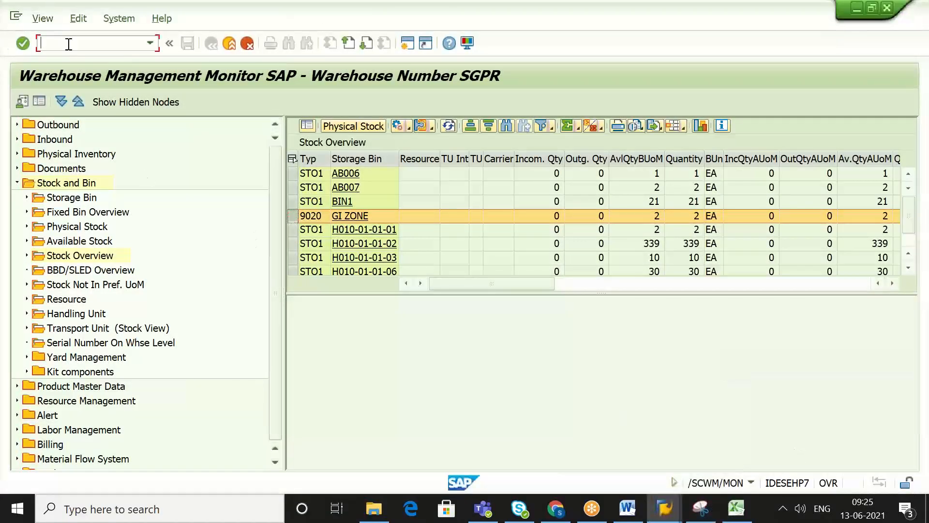
pyautogui.write('/N/SCWM')
pyautogui.click(68, 46)
pyautogui.write('PRDWM')
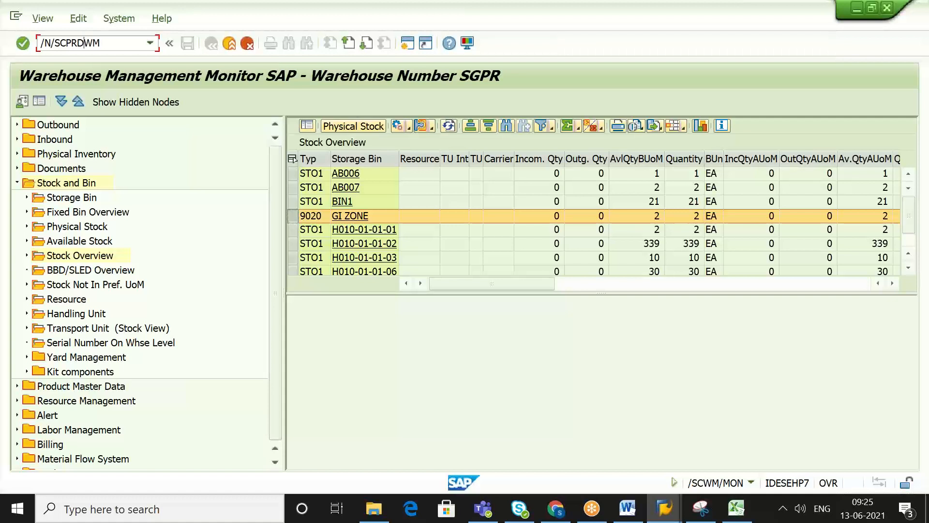
pyautogui.press('BackSpace')
pyautogui.press('BackSpace')
pyautogui.press('BackSpace')
pyautogui.press('BackSpace')
pyautogui.press('BackSpace')
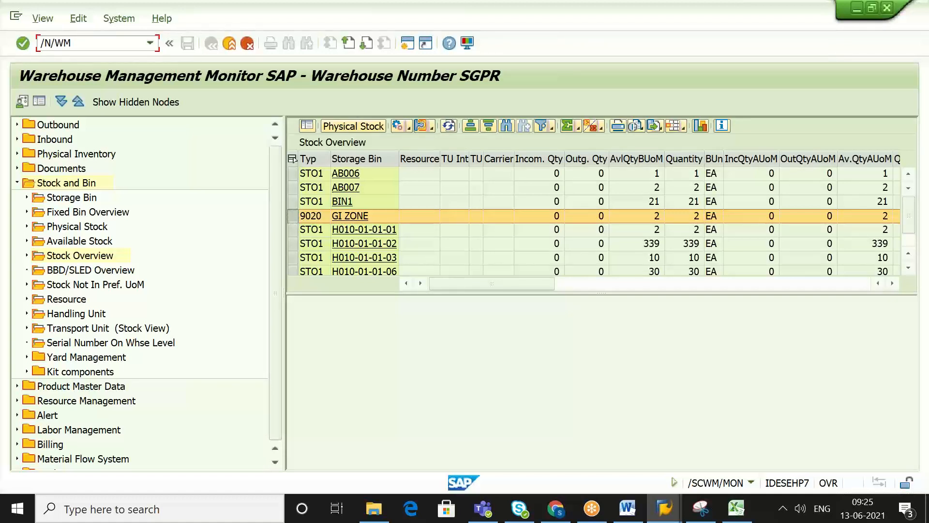
pyautogui.press('Delete')
pyautogui.press('Delete')
pyautogui.write('SCWM/PRDI')
pyautogui.press('Return')
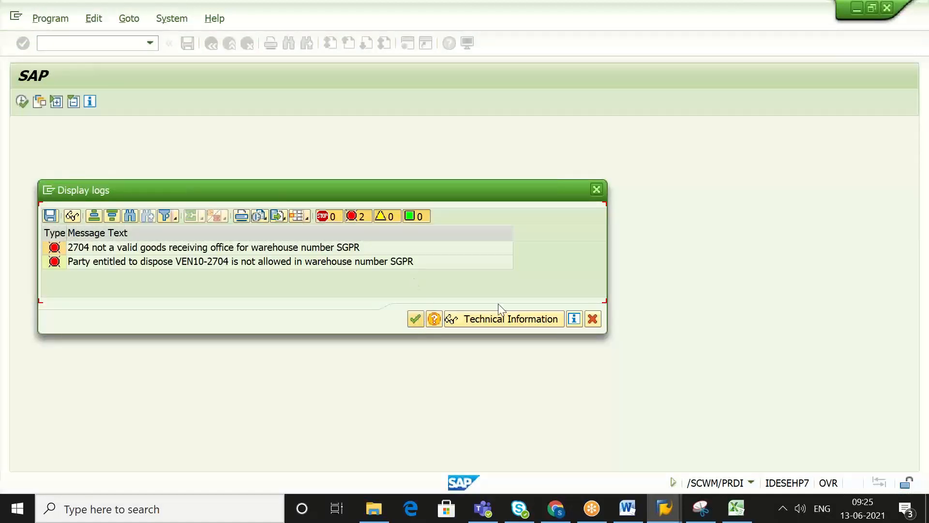
pyautogui.click(597, 188)
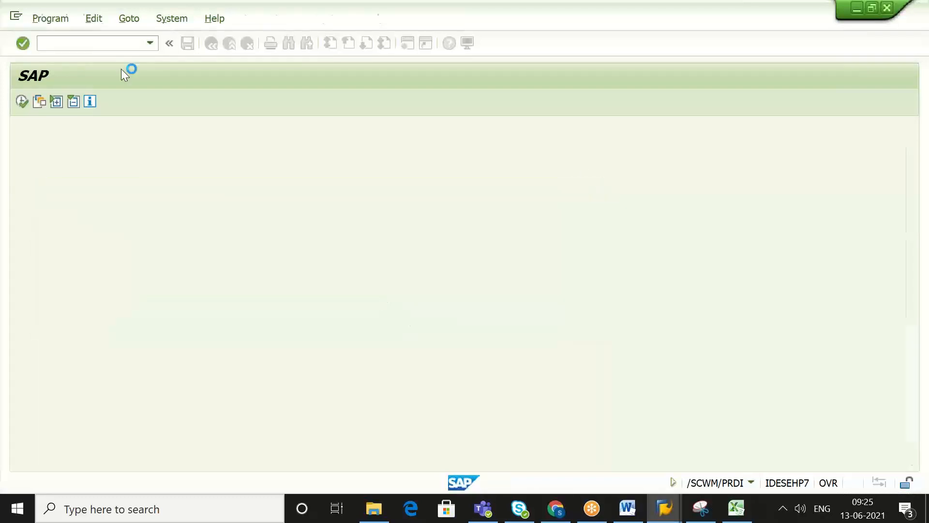
# Step: Run transaction /N/SCWM/MAT1 to reach the warehouse product maintenance entry screen
pyautogui.click(98, 40)
pyautogui.write('/')
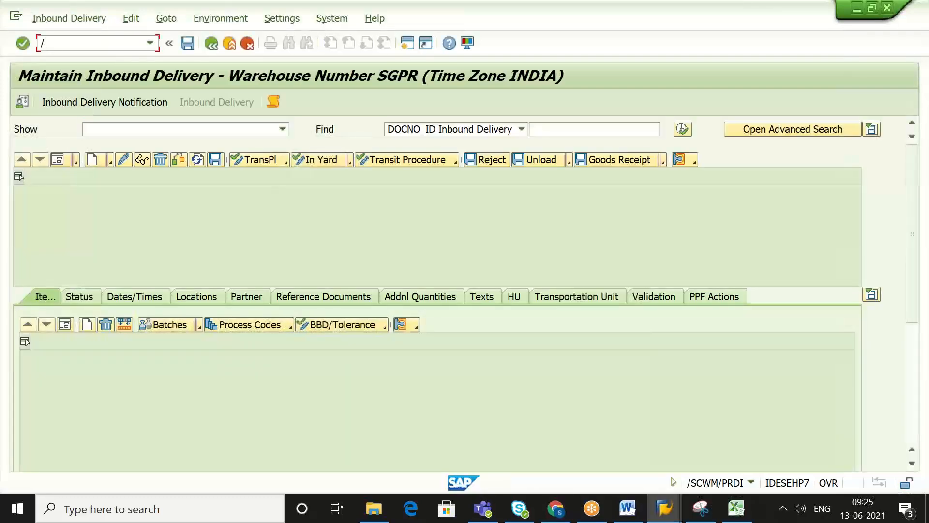
pyautogui.write('N/SCWM/MAT3')
pyautogui.press('BackSpace')
pyautogui.write('1')
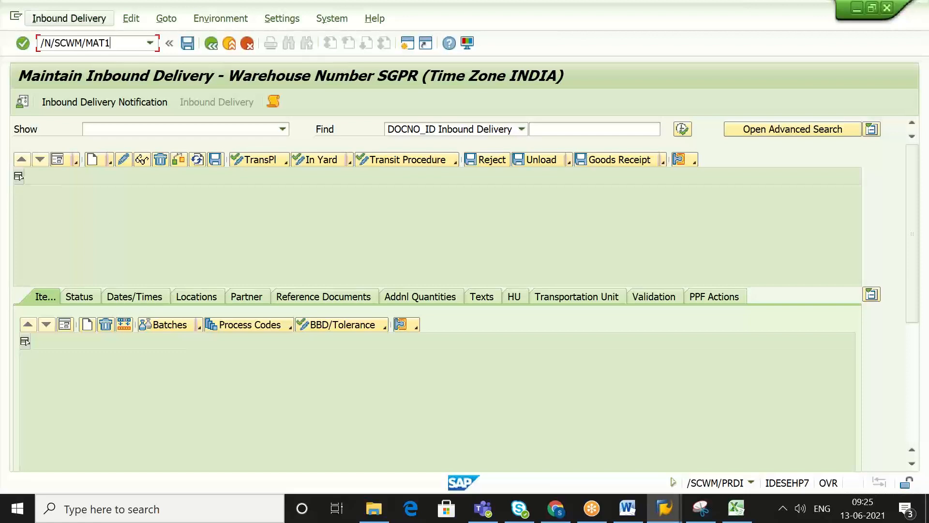
pyautogui.press('Return')
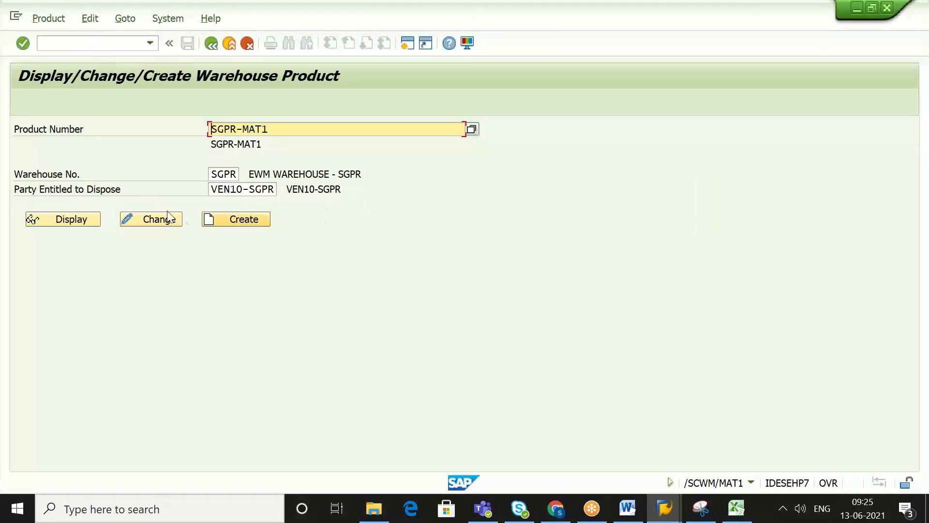
# Step: Open product SGPR-MAT1 in change mode and examine the process type determination indicator in its warehouse data
pyautogui.click(150, 222)
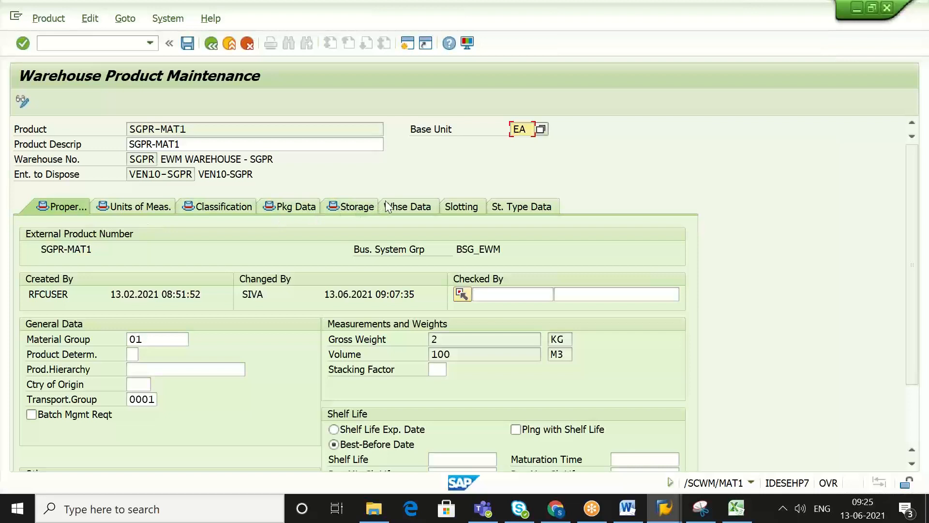
pyautogui.click(396, 206)
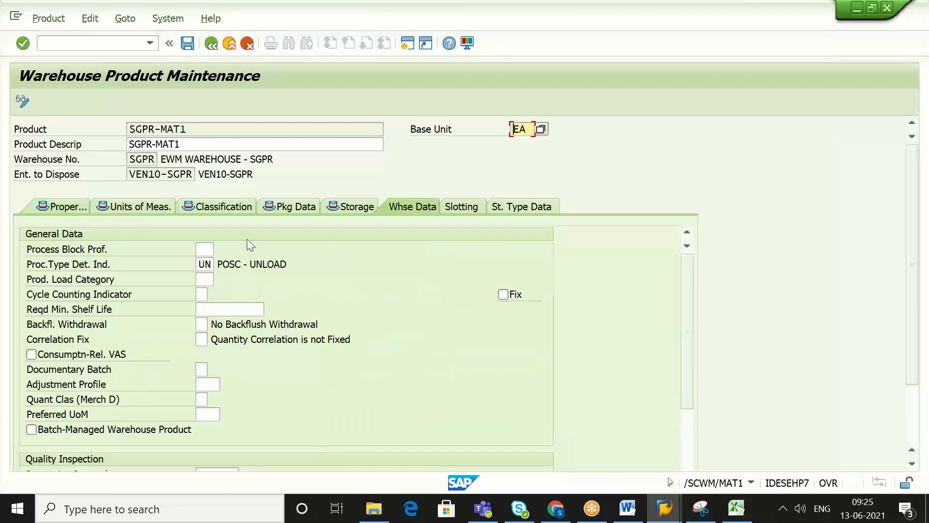
pyautogui.click(198, 264)
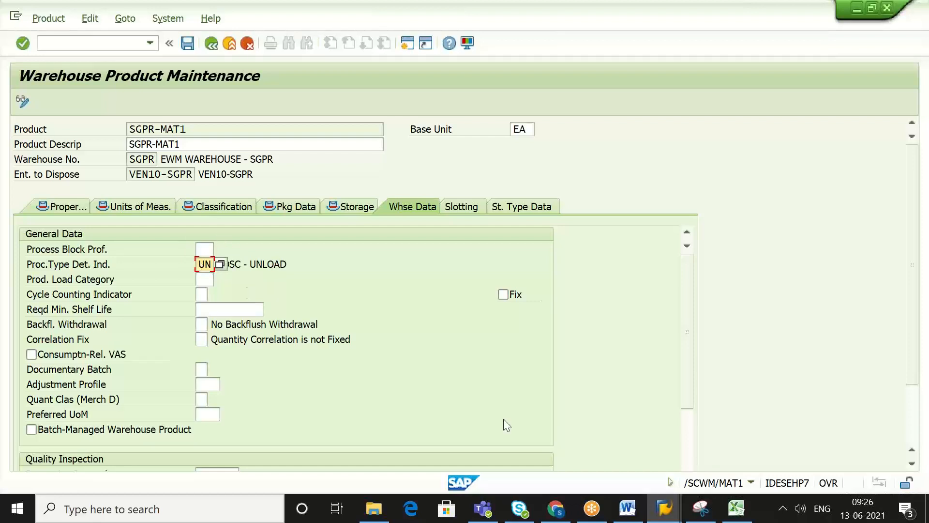
# Step: Switch to the Excel workbook and enter the heading OBD in cell B1 of Sheet2
pyautogui.click(736, 508)
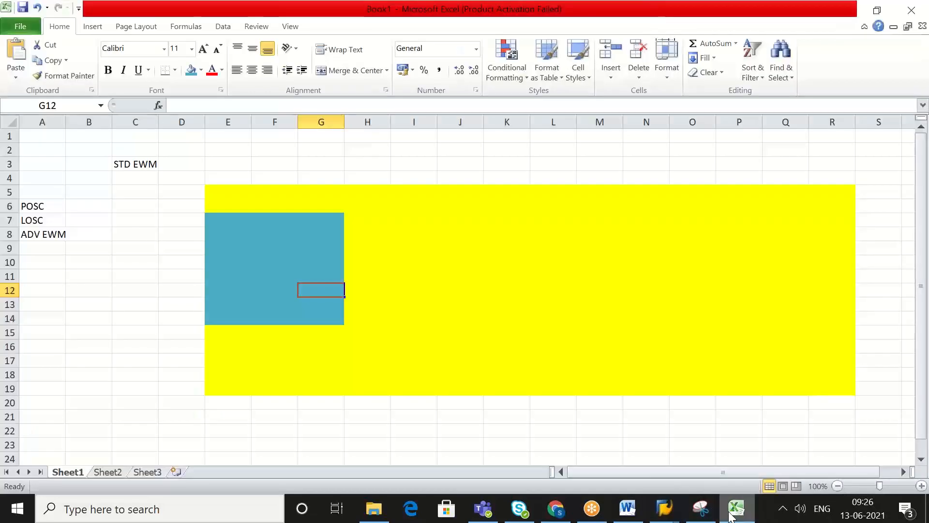
pyautogui.click(107, 472)
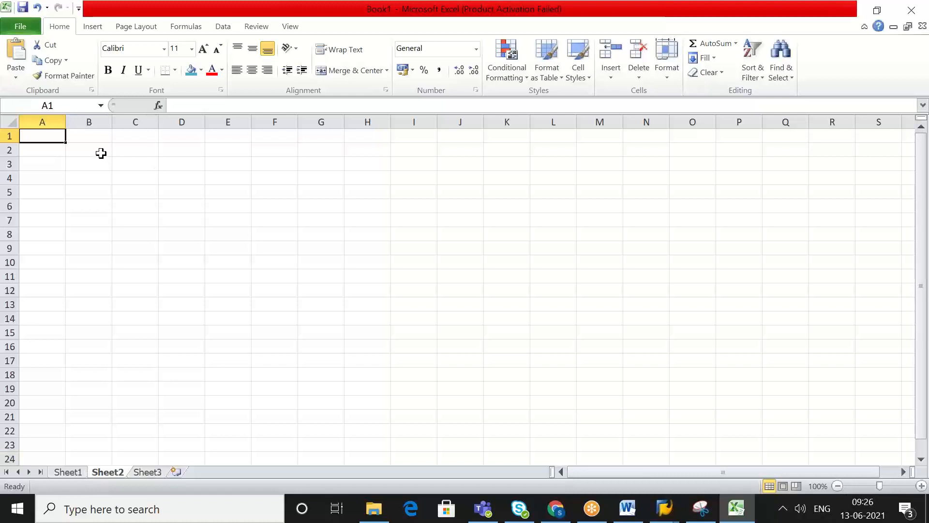
pyautogui.click(85, 138)
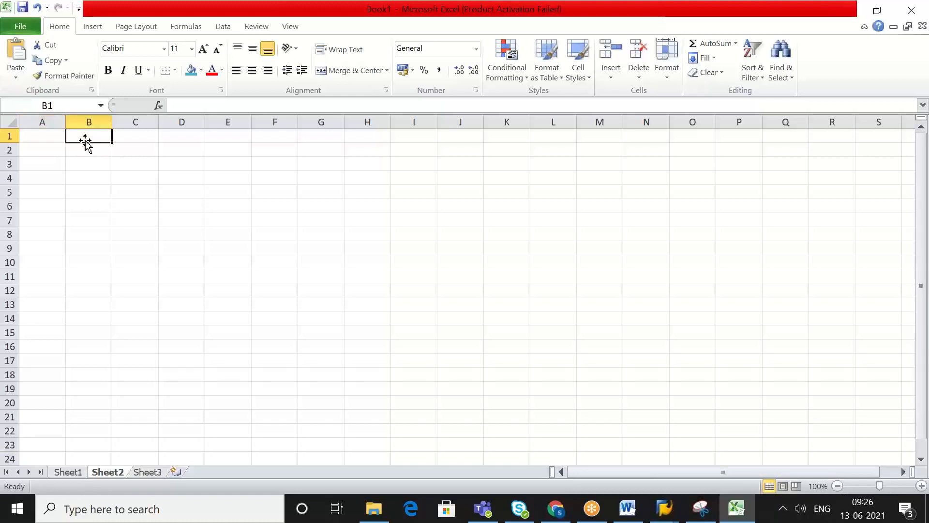
pyautogui.write('OBD')
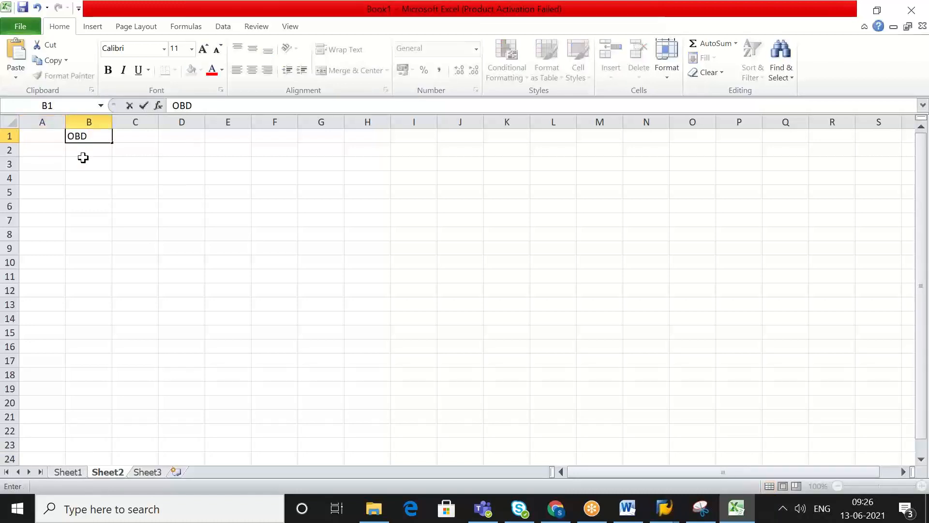
# Step: Enter PROD1 in B3 and 1KG / 1 EA / 1 UNIT in C3, and fit column C to its text
pyautogui.click(84, 161)
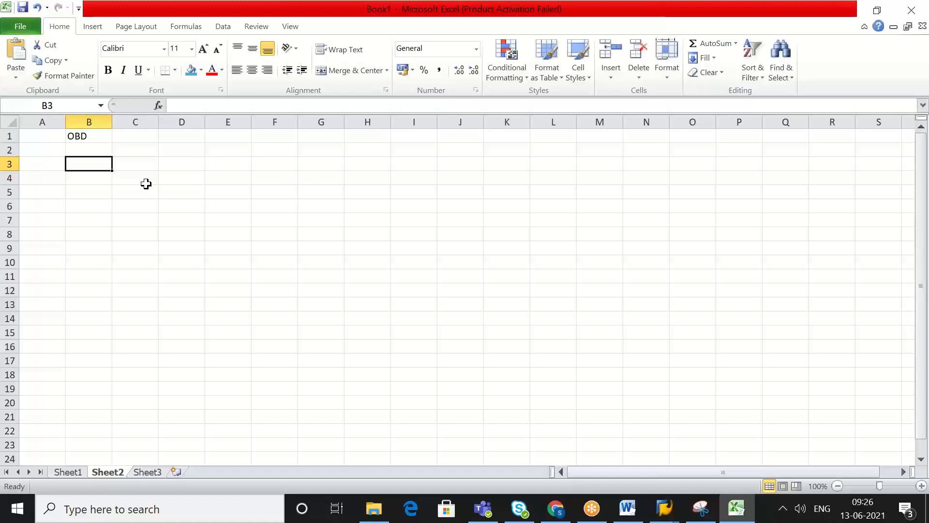
pyautogui.write('PROD1')
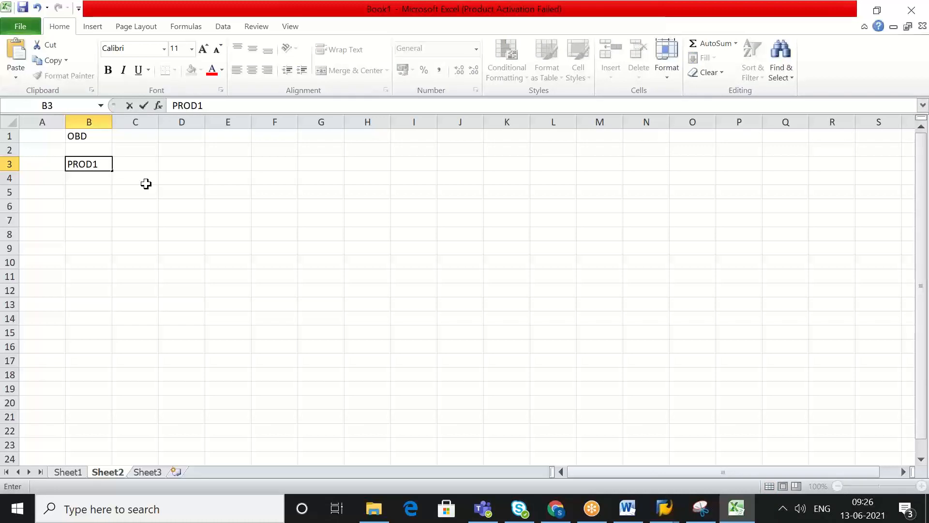
pyautogui.press('Tab')
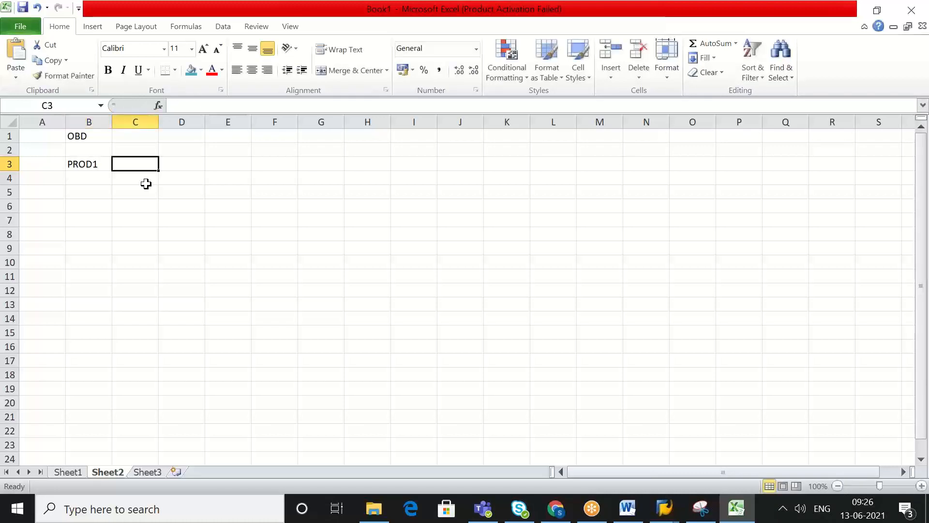
pyautogui.write('1KG')
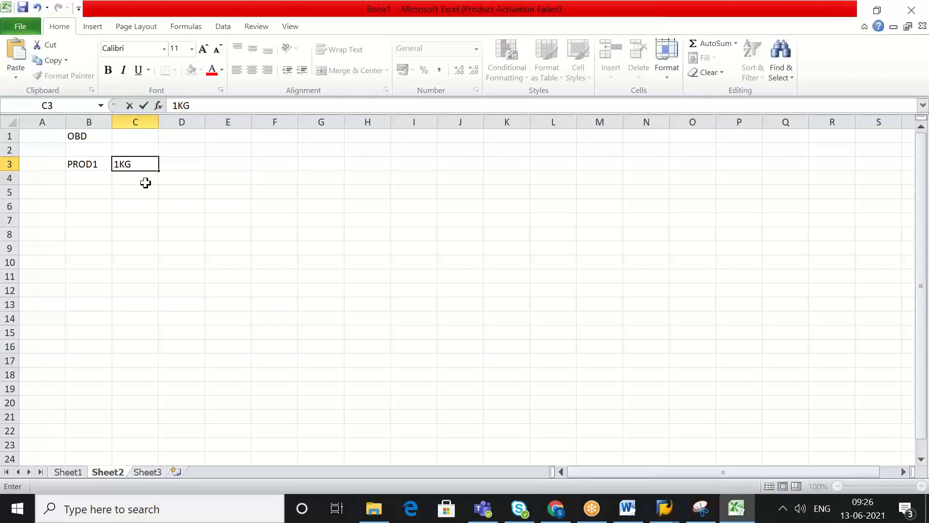
pyautogui.write(' /  1 EA / 1 UNIT')
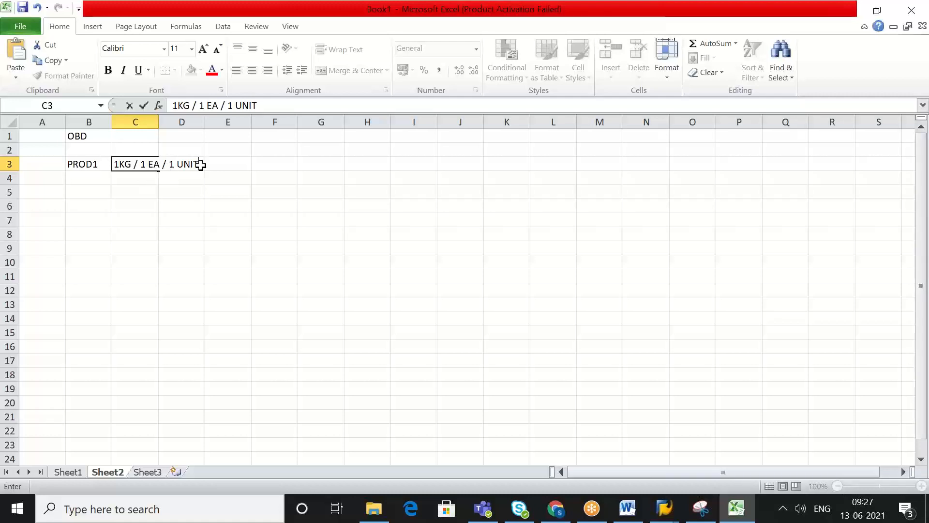
pyautogui.click(221, 163)
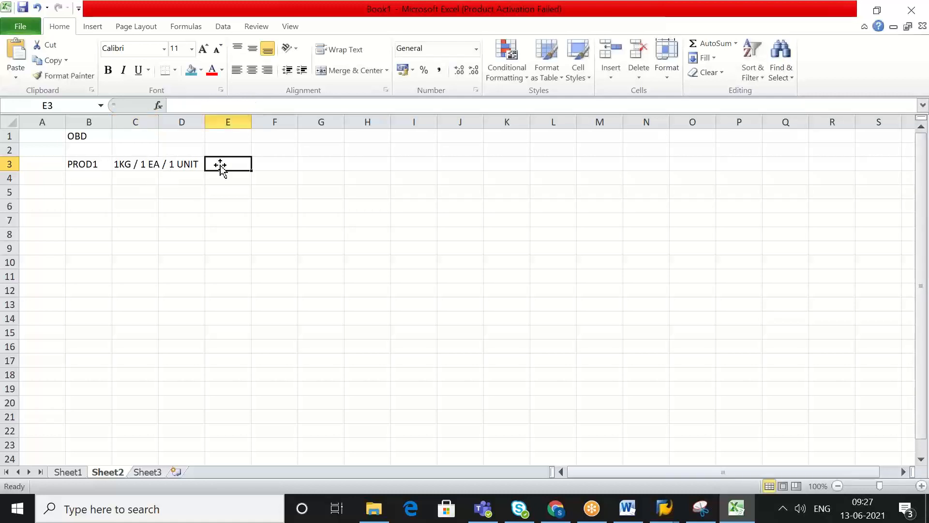
pyautogui.doubleClick(158, 125)
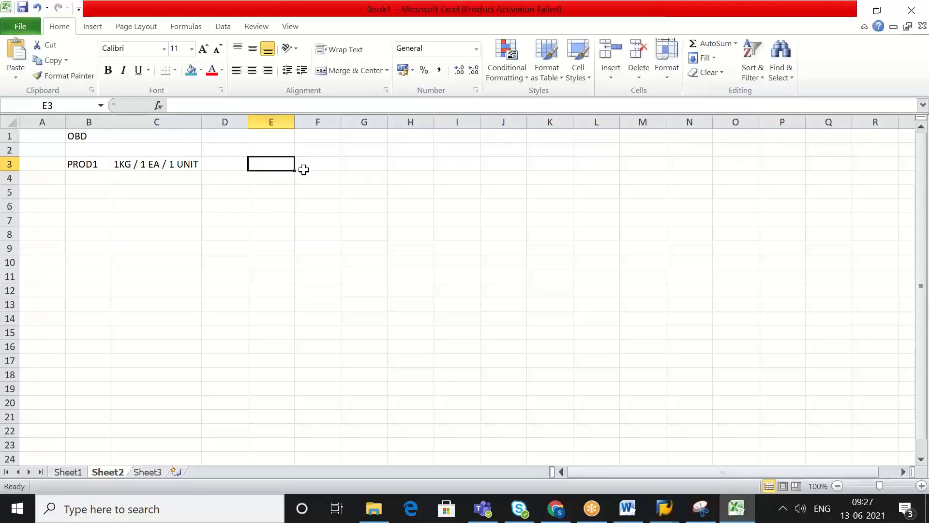
# Step: Complete the PROD1 row with PICK > STAGE in E3 and STD in G3, fitting column E to its text
pyautogui.write('PIC')
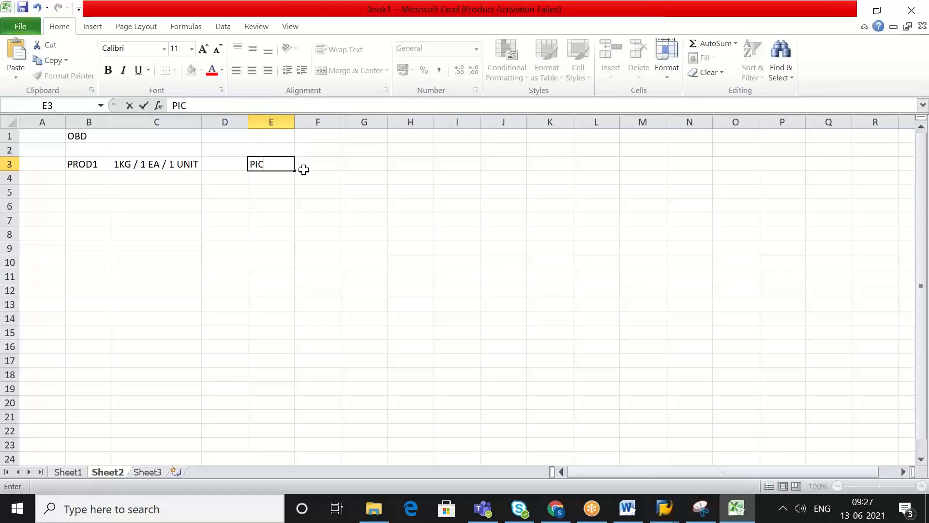
pyautogui.write('K > STAGE')
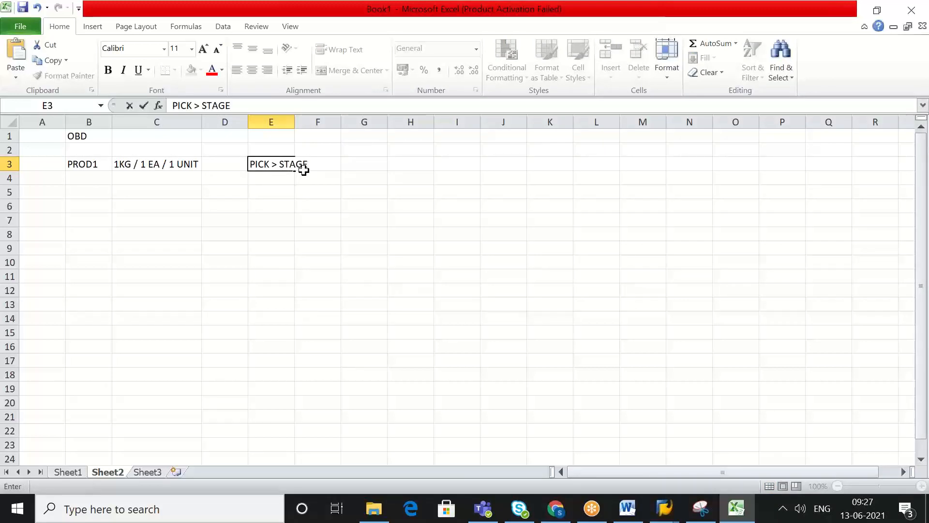
pyautogui.click(359, 182)
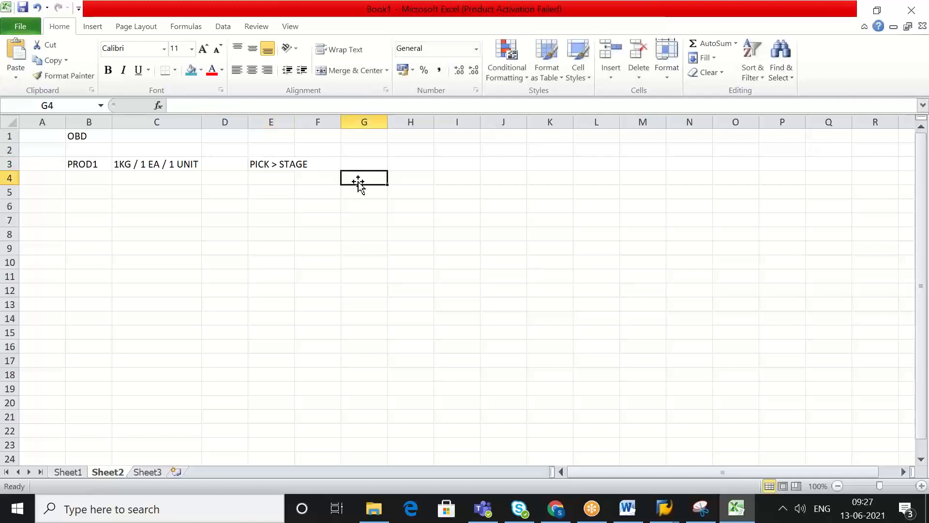
pyautogui.doubleClick(294, 123)
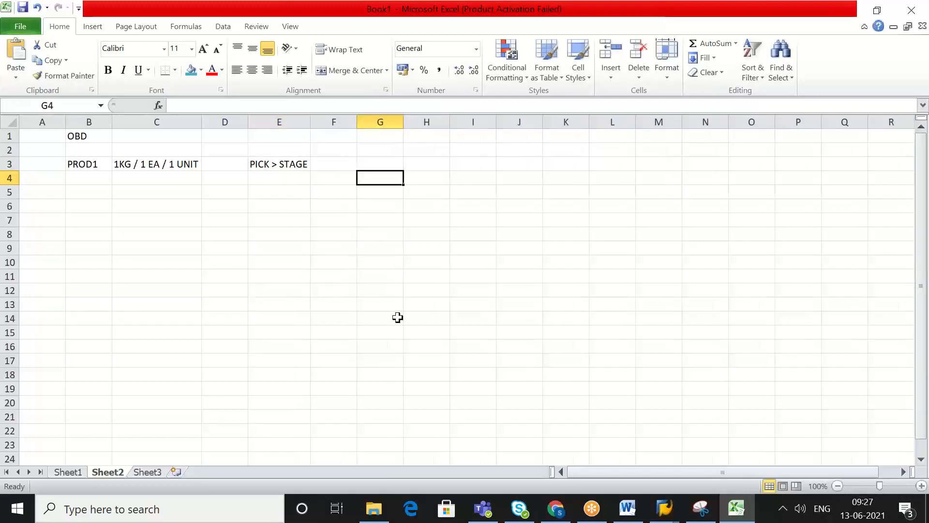
pyautogui.click(374, 168)
pyautogui.write('STD')
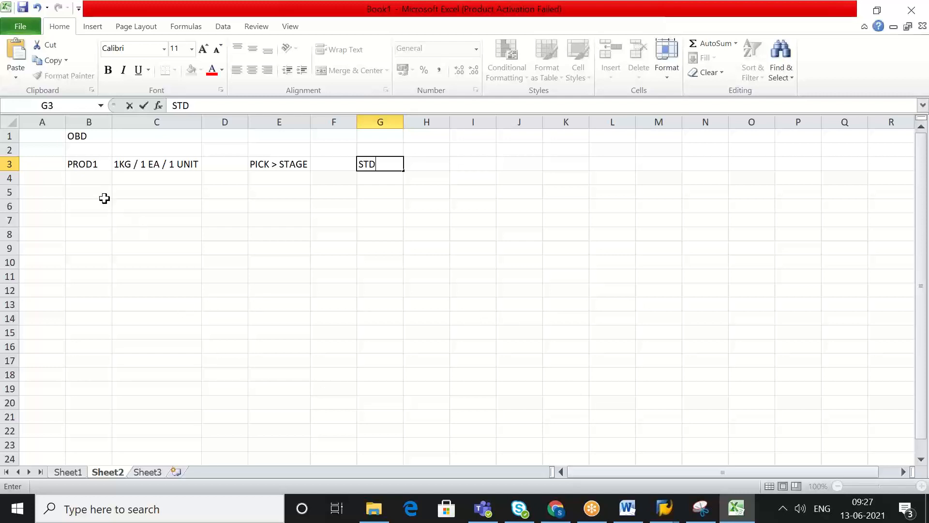
# Step: Start a second item row with PROD1 in B4 and 100 KGS / 100 UNITS in C4
pyautogui.click(92, 177)
pyautogui.write('PROD')
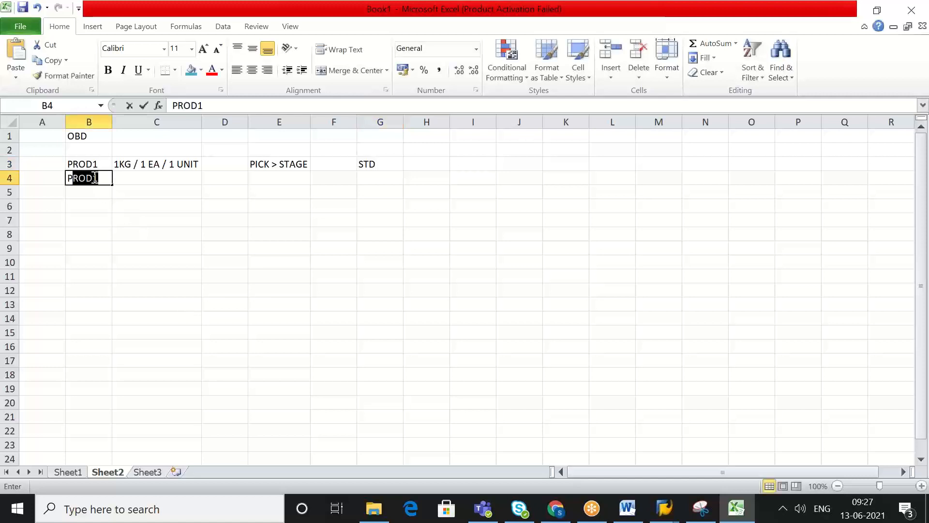
pyautogui.write('2')
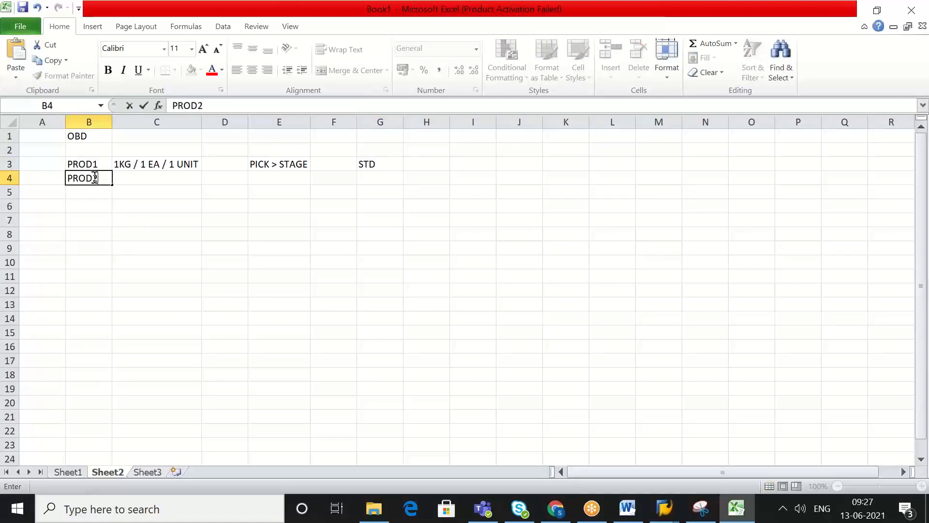
pyautogui.press('BackSpace')
pyautogui.write('1')
pyautogui.click(123, 178)
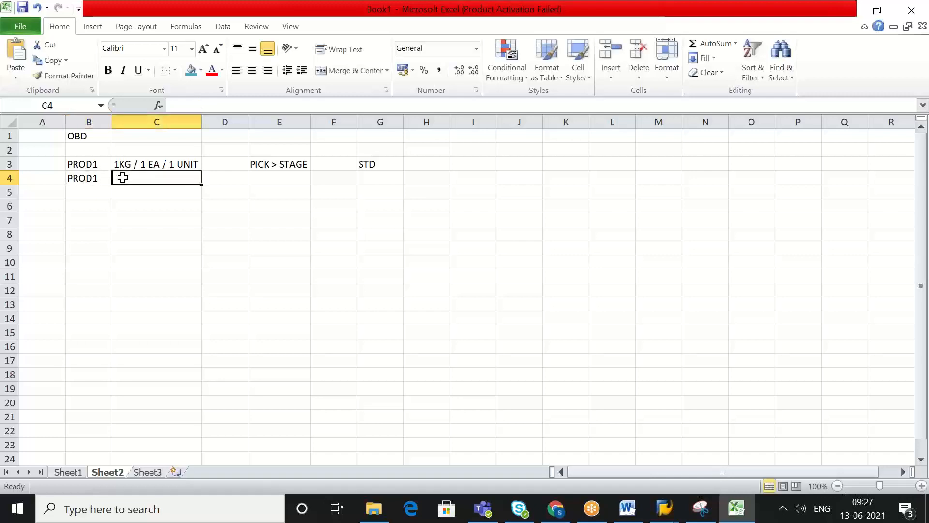
pyautogui.write('10')
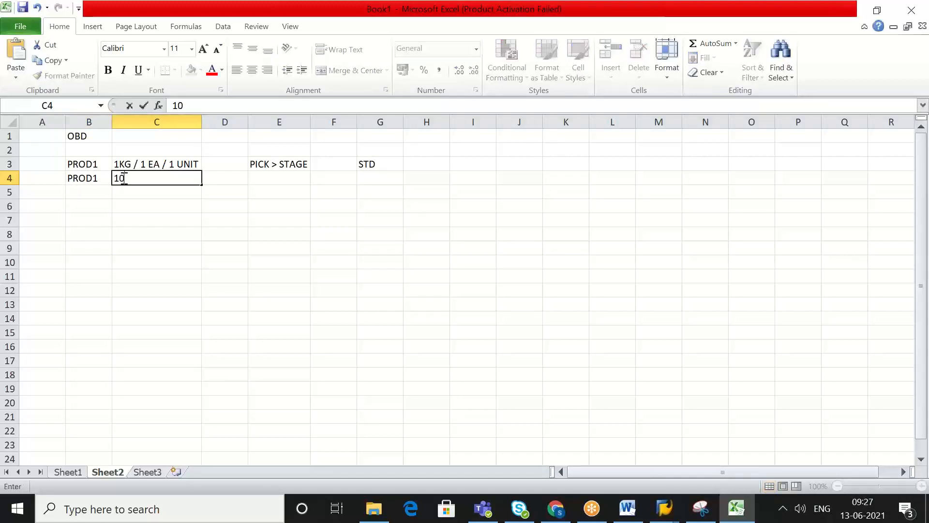
pyautogui.write('0 KGS / 100 ')
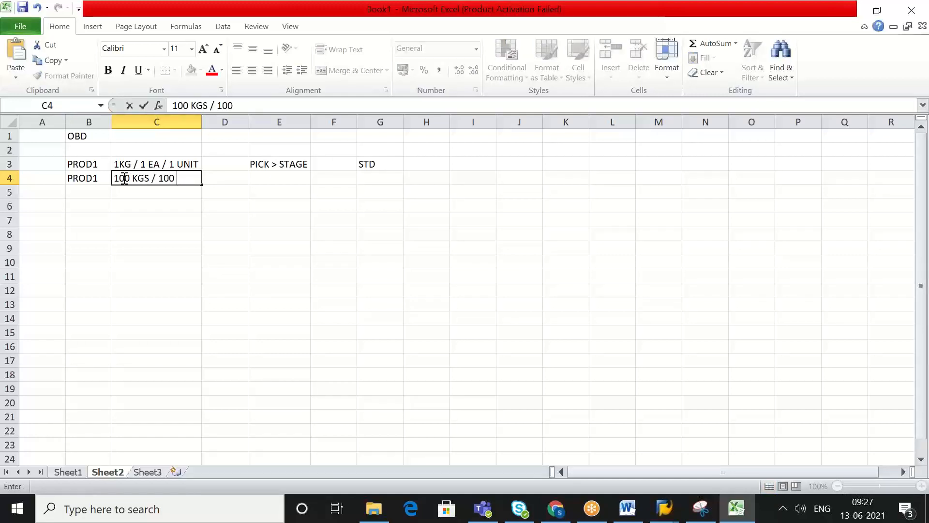
pyautogui.write('UNITS')
pyautogui.click(145, 195)
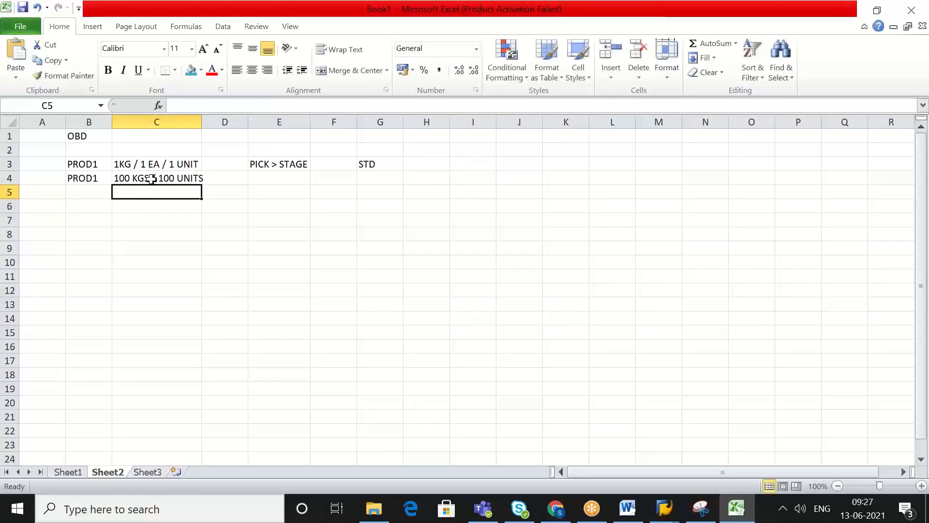
pyautogui.click(151, 179)
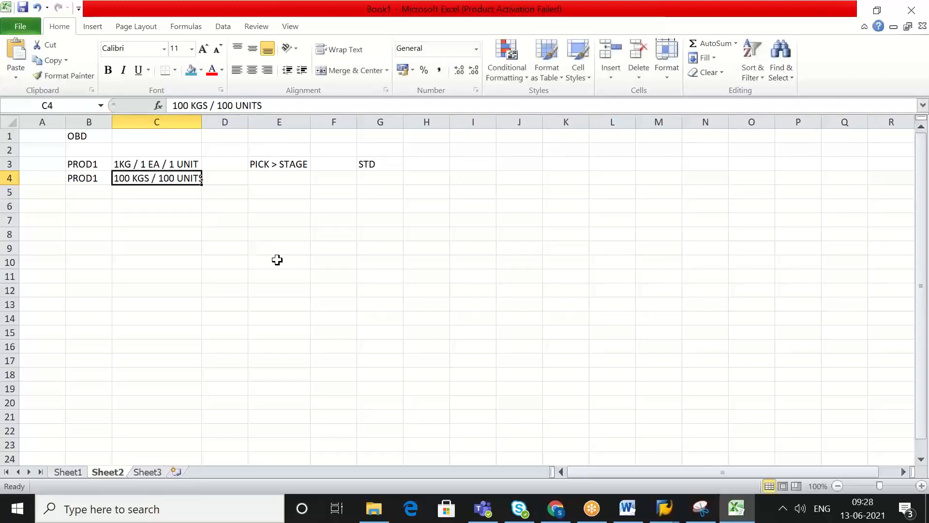
# Step: Complete row 4 with PICK > PACK > STG in E4, POSC in G4 and CASE1 in H4, widening column E to its text
pyautogui.click(277, 176)
pyautogui.write('P')
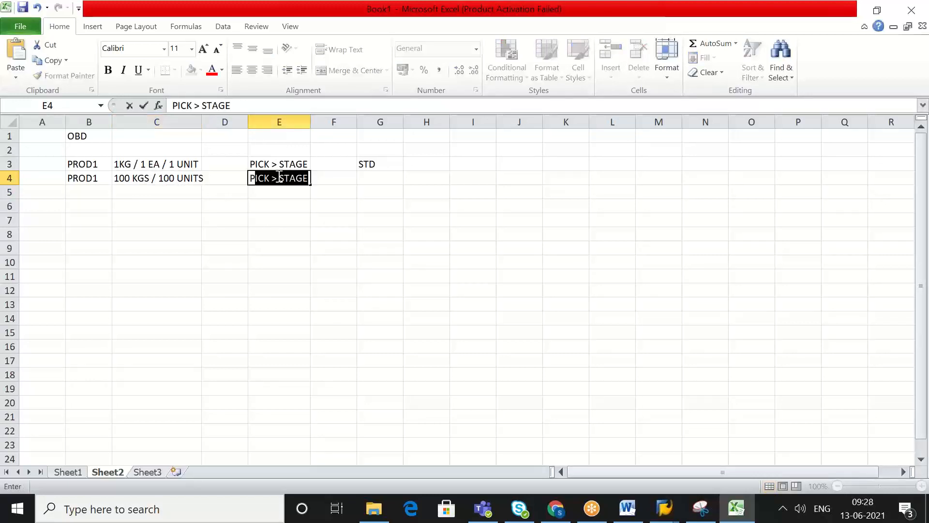
pyautogui.write('ICK > PA')
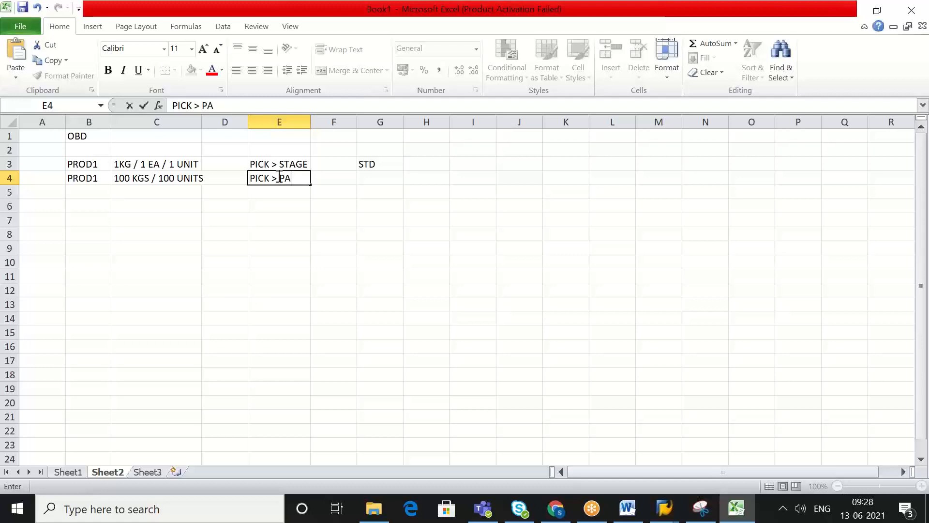
pyautogui.write('CK > STG')
pyautogui.click(371, 177)
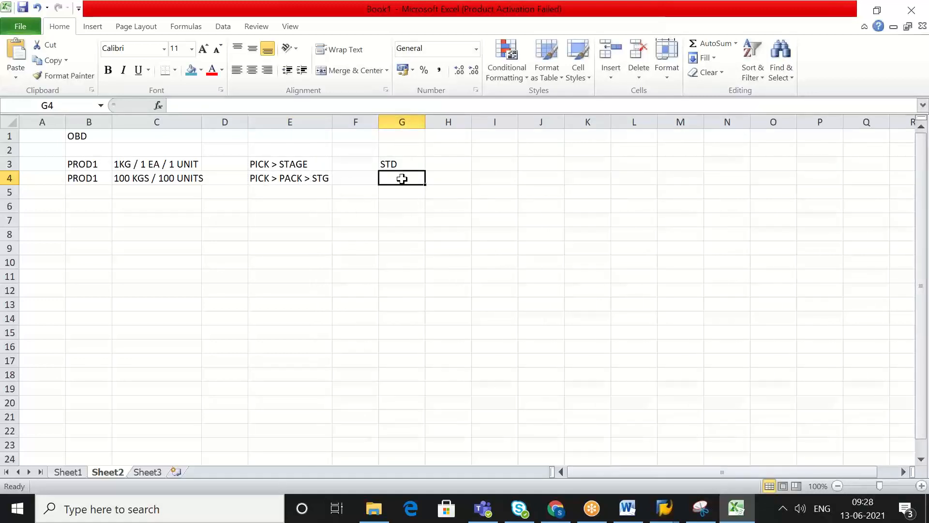
pyautogui.write('POSC')
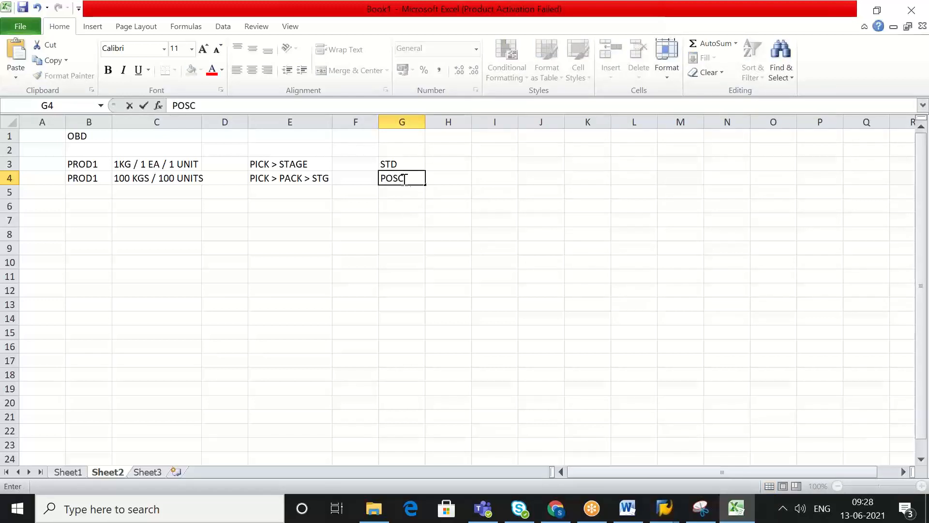
pyautogui.click(455, 179)
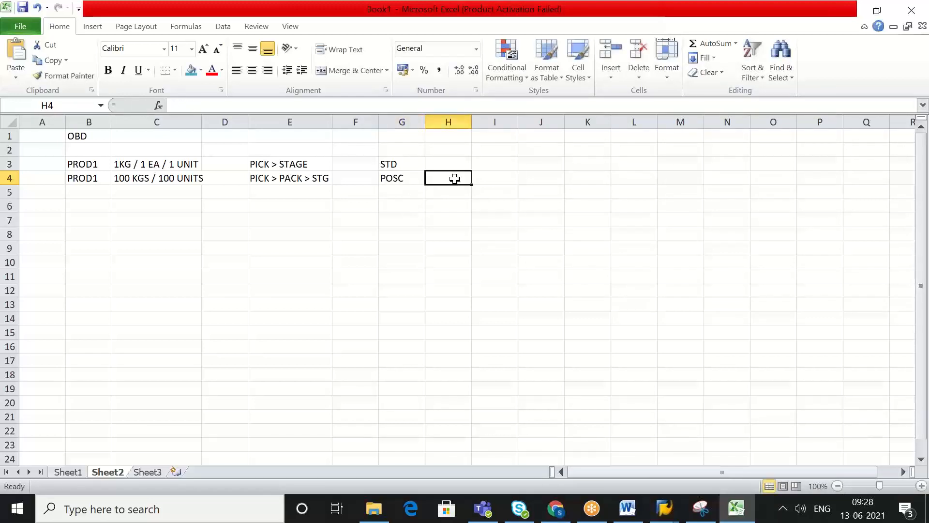
pyautogui.write('CASE1')
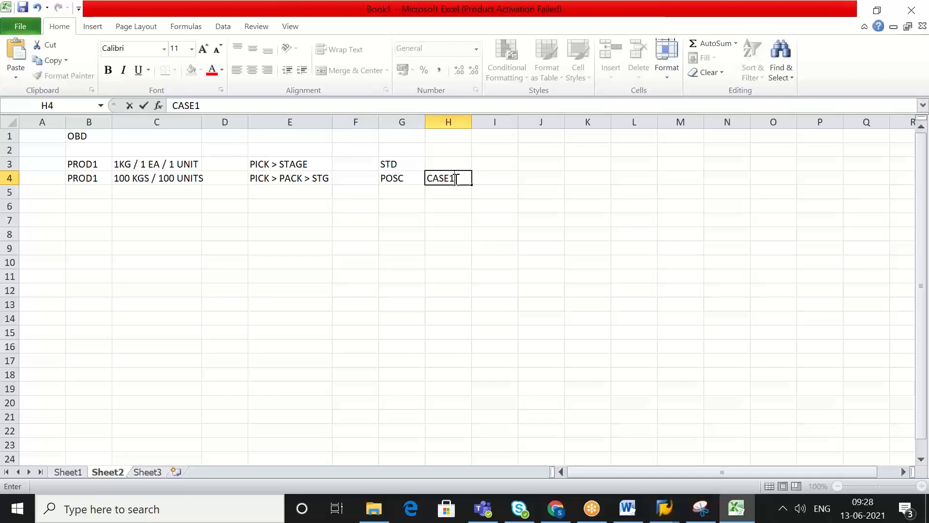
# Step: Start a third item row with PROD1 in B5 and 1TONN in C5
pyautogui.click(80, 189)
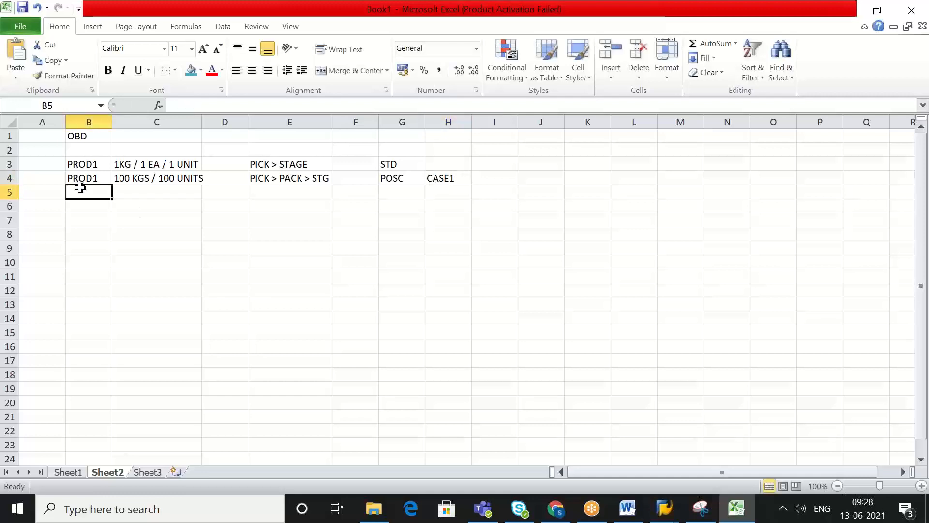
pyautogui.write('PROD')
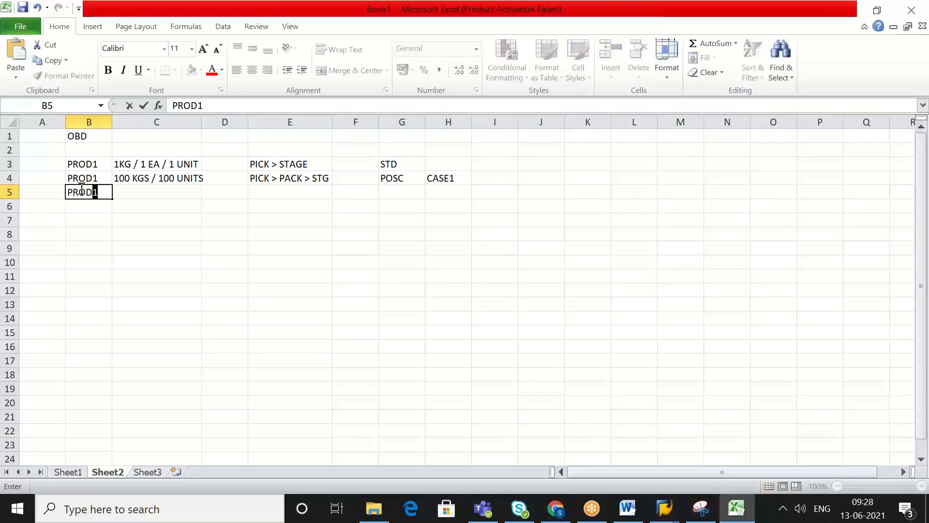
pyautogui.write('1')
pyautogui.click(123, 190)
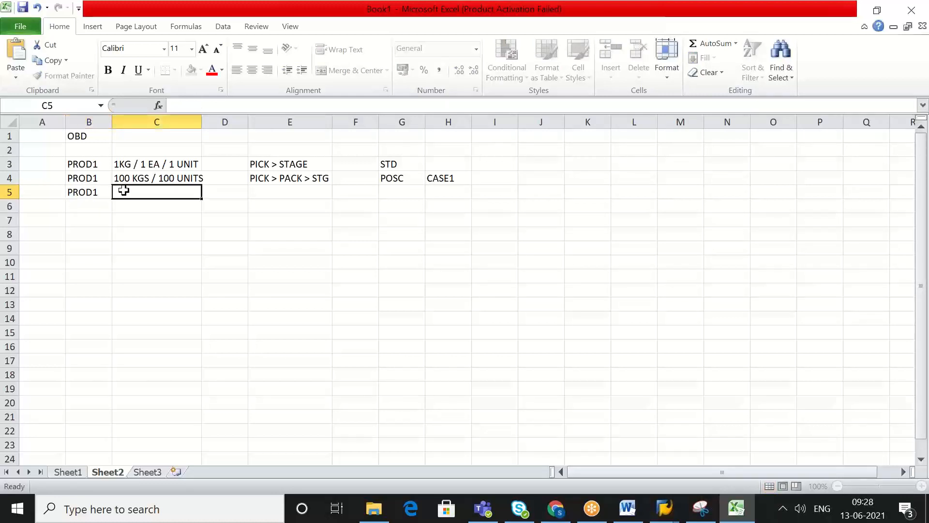
pyautogui.write('1')
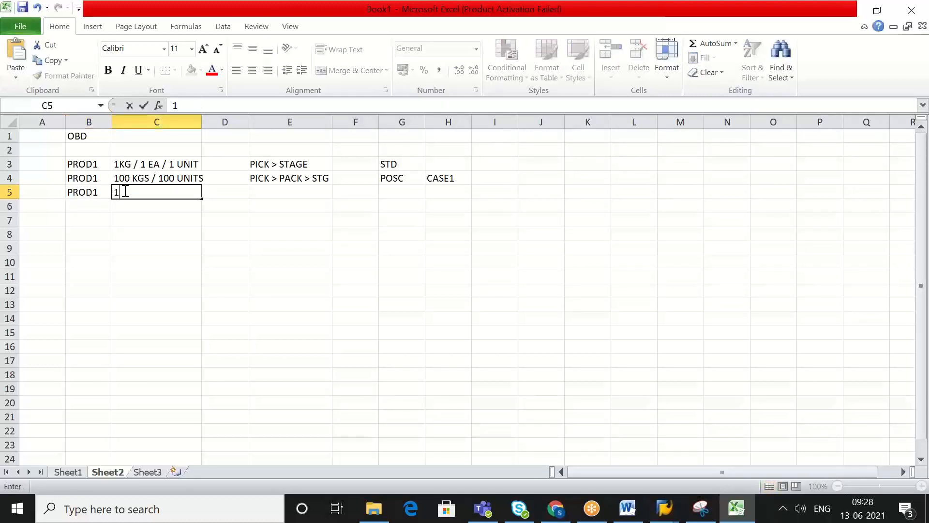
pyautogui.write('TONN')
# Step: Enter the process PICK> PACK> STA> LOAD in E5 for the 1TONN item
pyautogui.click(255, 189)
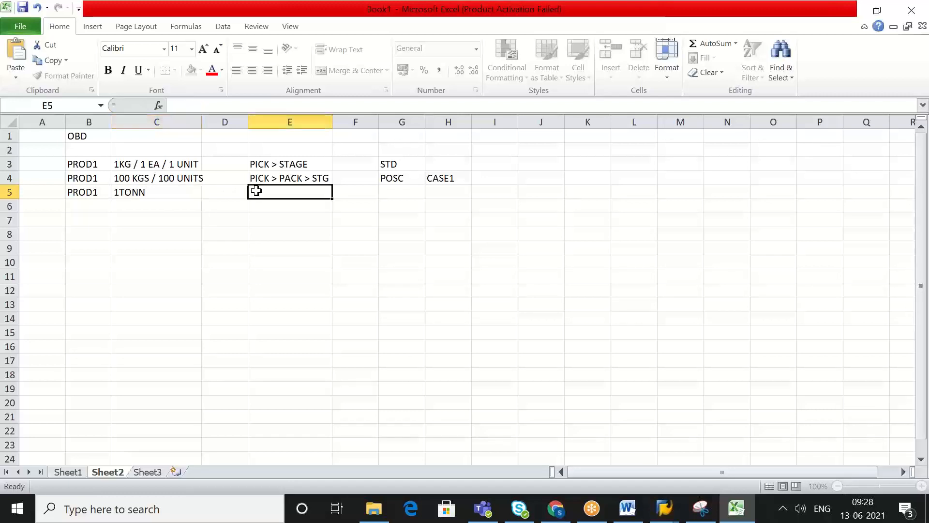
pyautogui.write('P')
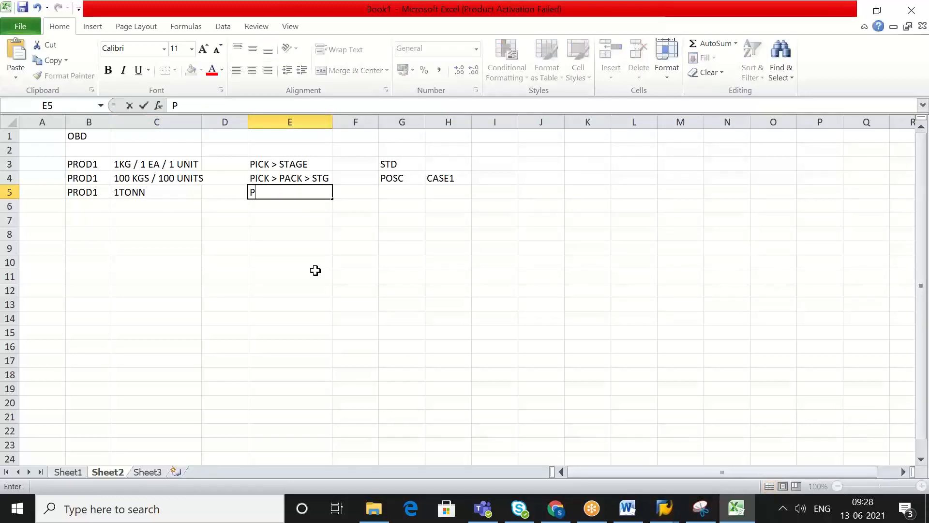
pyautogui.write('ICK> PACK> ')
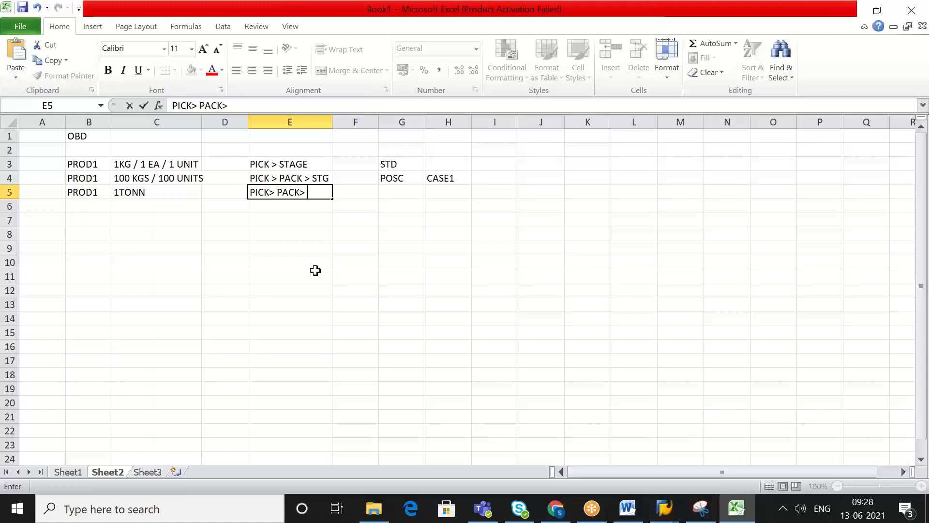
pyautogui.write('STA>')
pyautogui.write('LOAD')
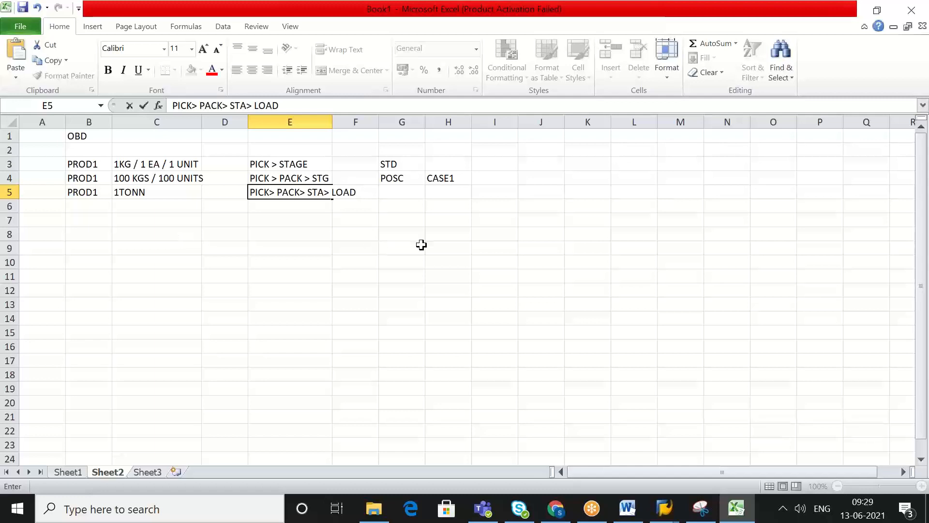
# Step: Classify the 1TONN item with POSC in G5 and CASE2 in H5
pyautogui.click(403, 192)
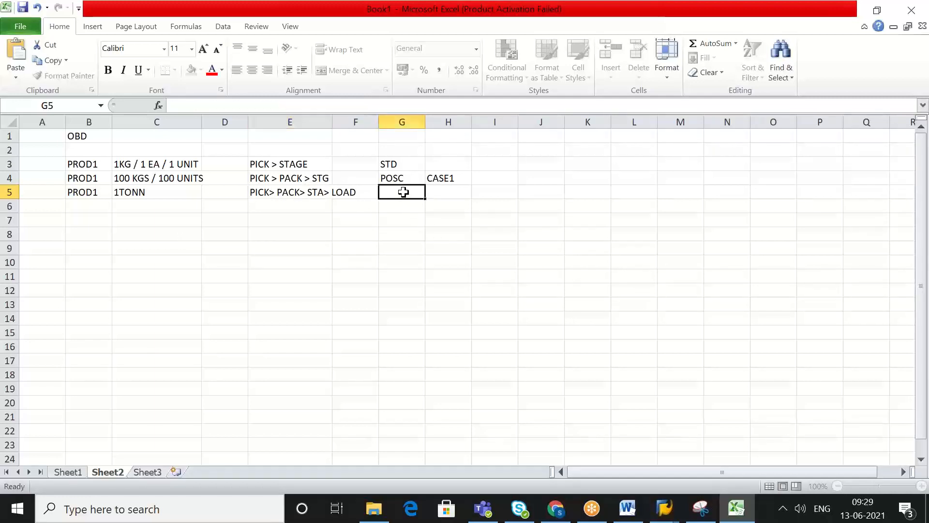
pyautogui.write('POSC')
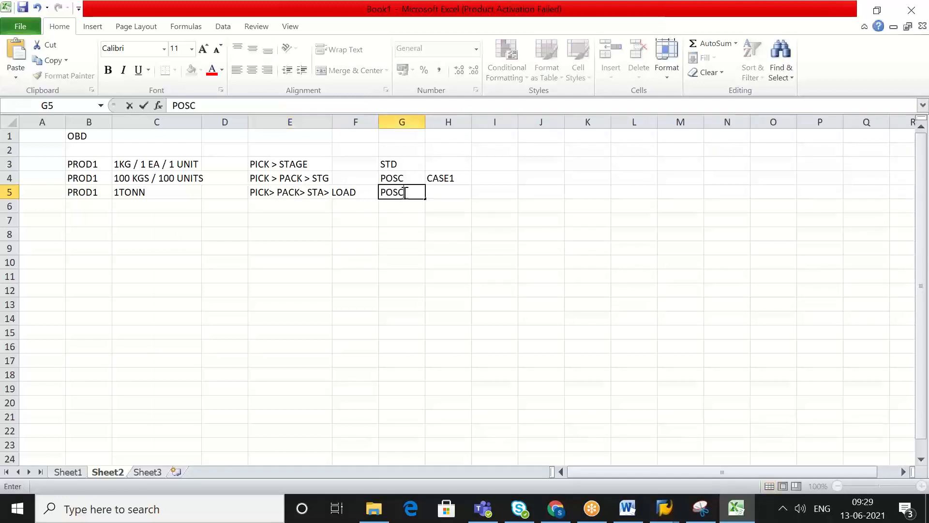
pyautogui.click(442, 192)
pyautogui.write('CASE')
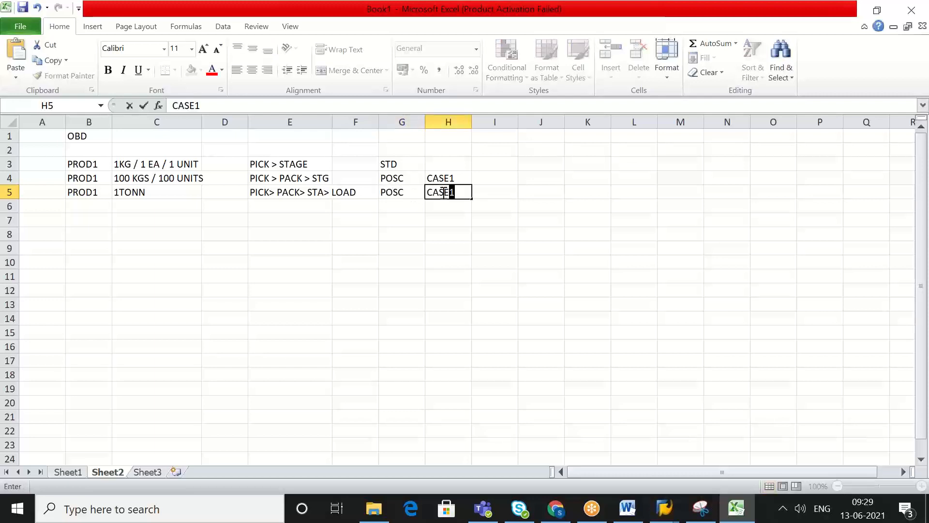
pyautogui.write('2')
pyautogui.click(465, 220)
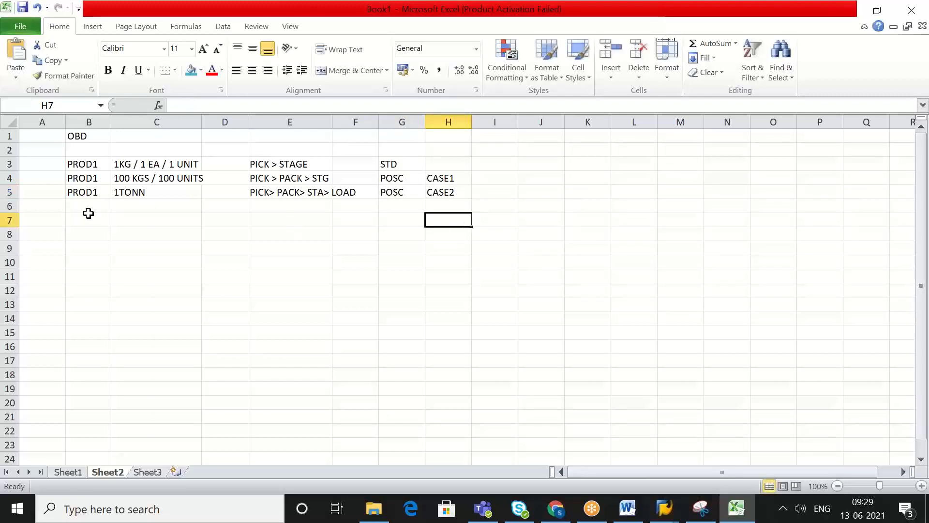
# Step: Start a fourth item row with PROD1 in B6 and 10 UNITS in C6
pyautogui.click(88, 208)
pyautogui.write('PROD1')
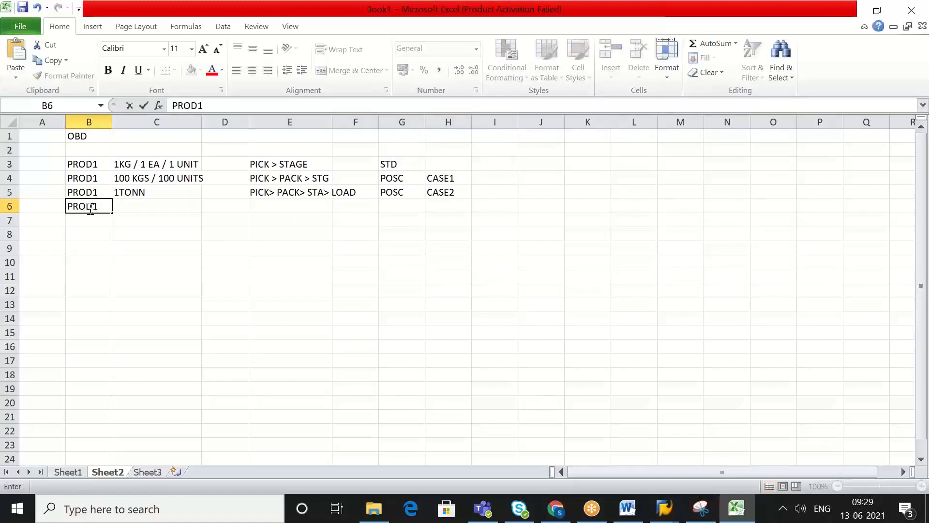
pyautogui.click(127, 209)
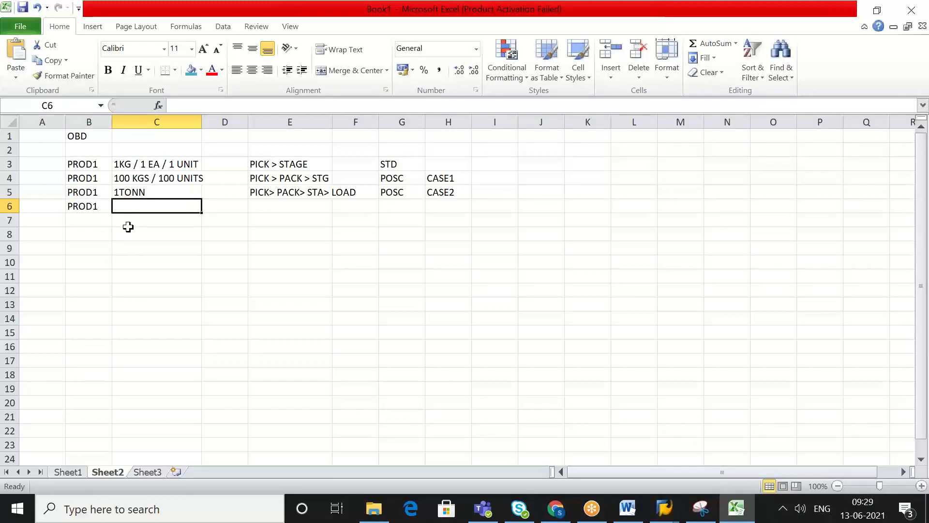
pyautogui.write('10 UNITS')
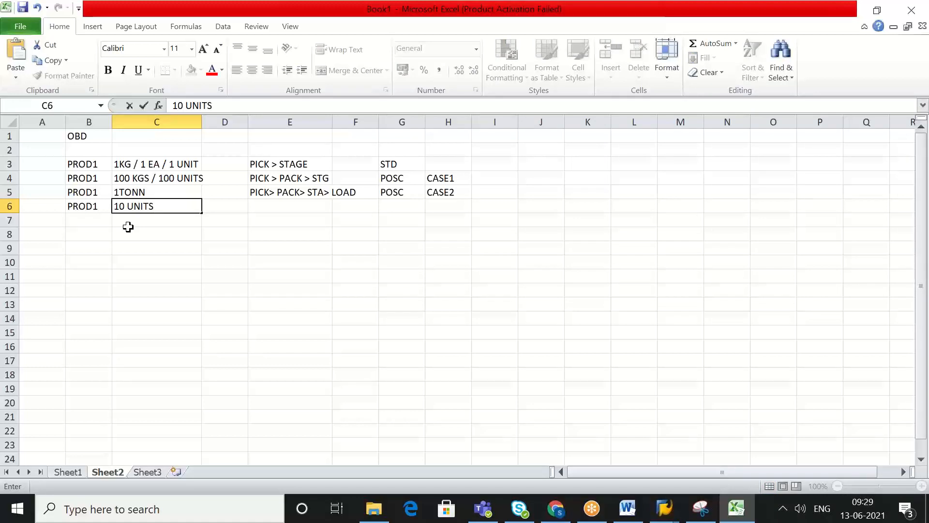
pyautogui.press('Tab')
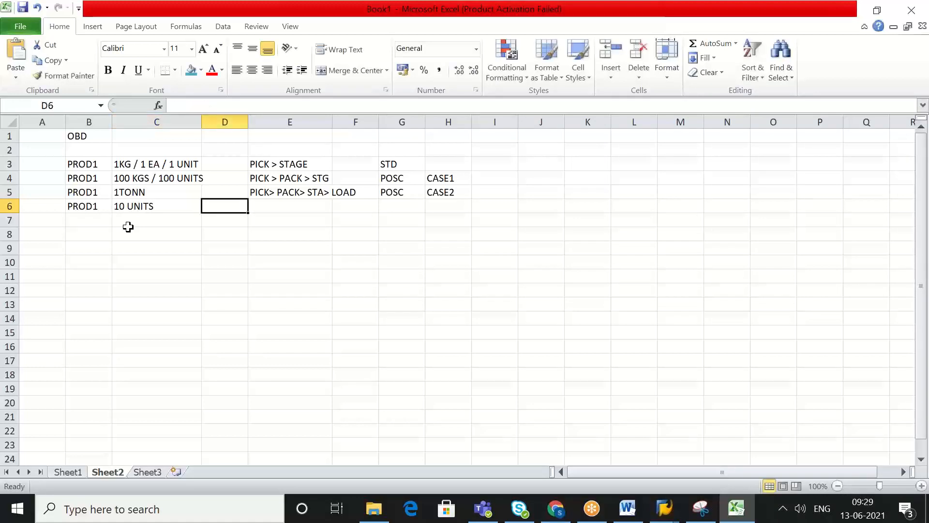
pyautogui.click(92, 207)
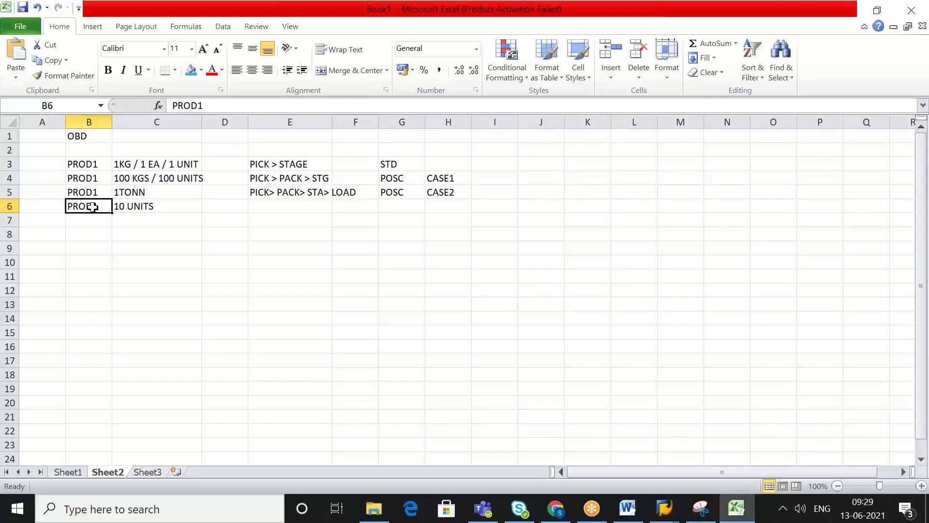
pyautogui.click(127, 207)
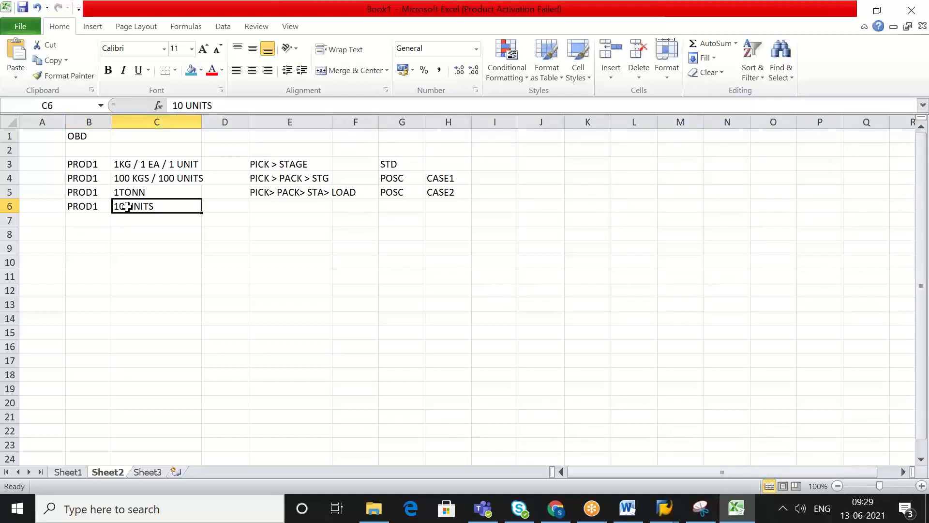
# Step: Mark the 10 UNITS item with VAS in D6
pyautogui.click(229, 207)
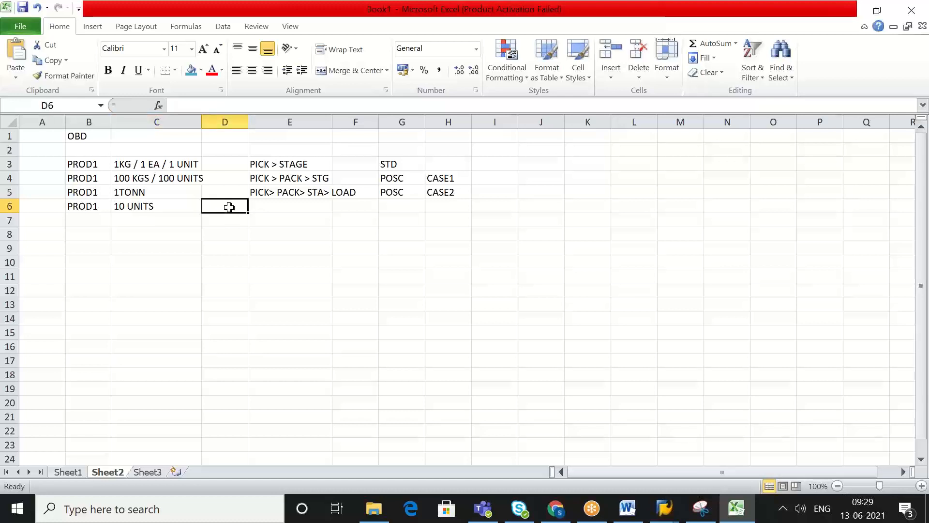
pyautogui.write('VAS')
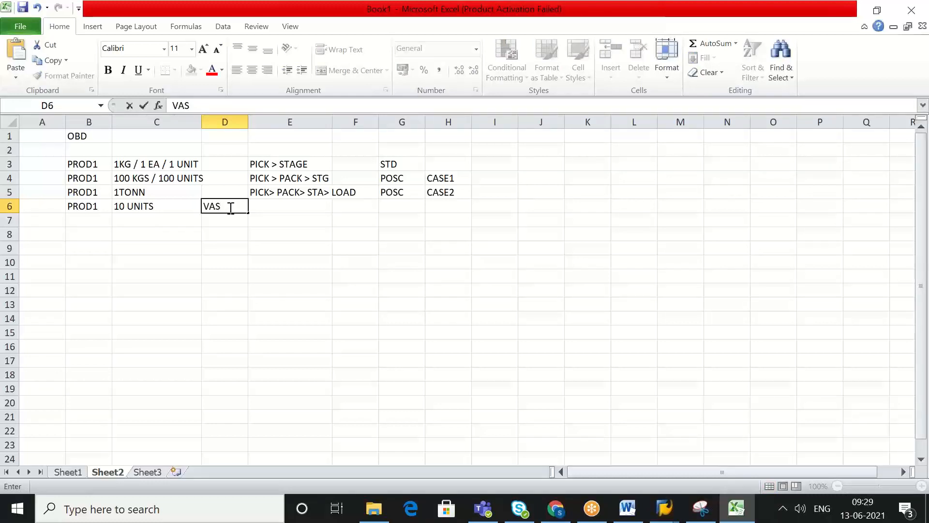
pyautogui.click(259, 207)
pyautogui.click(229, 206)
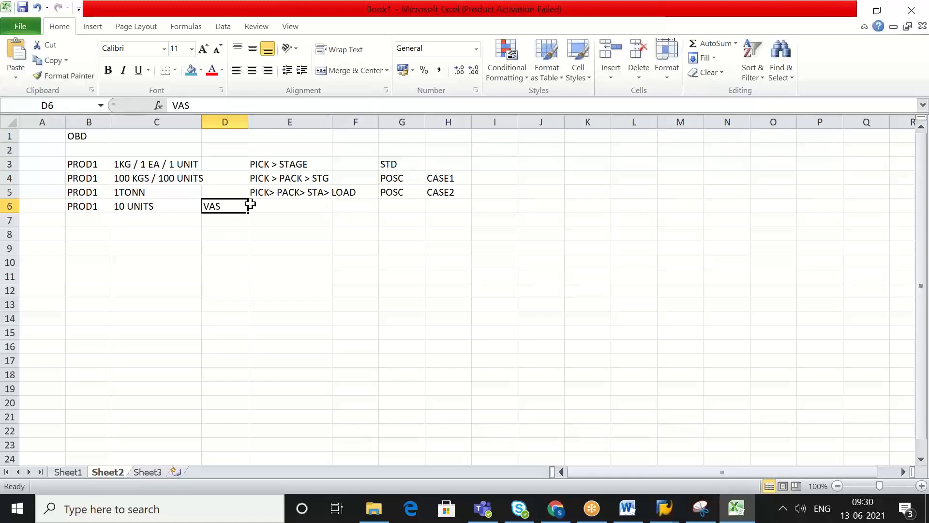
pyautogui.click(265, 203)
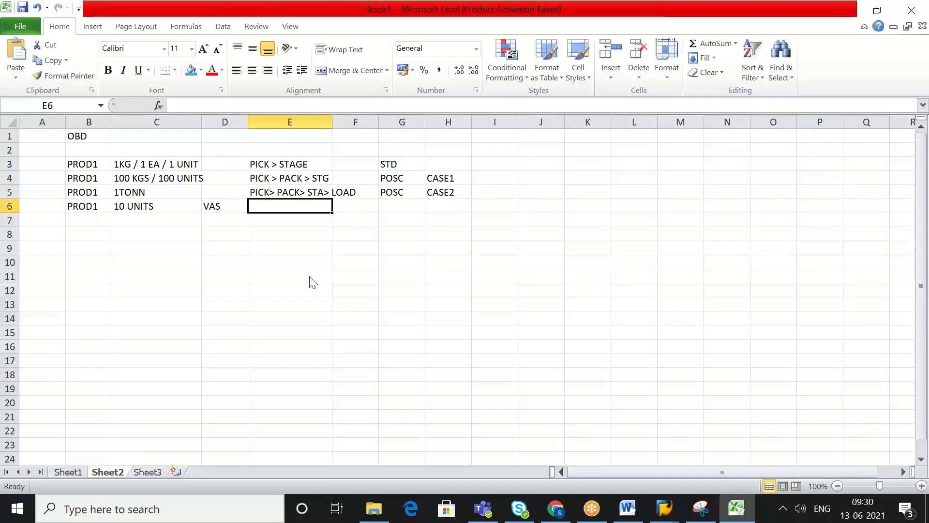
# Step: Enter the process PICK> PACK> VAS> STAG in E6 for the 10 UNITS item
pyautogui.click(127, 206)
pyautogui.click(221, 209)
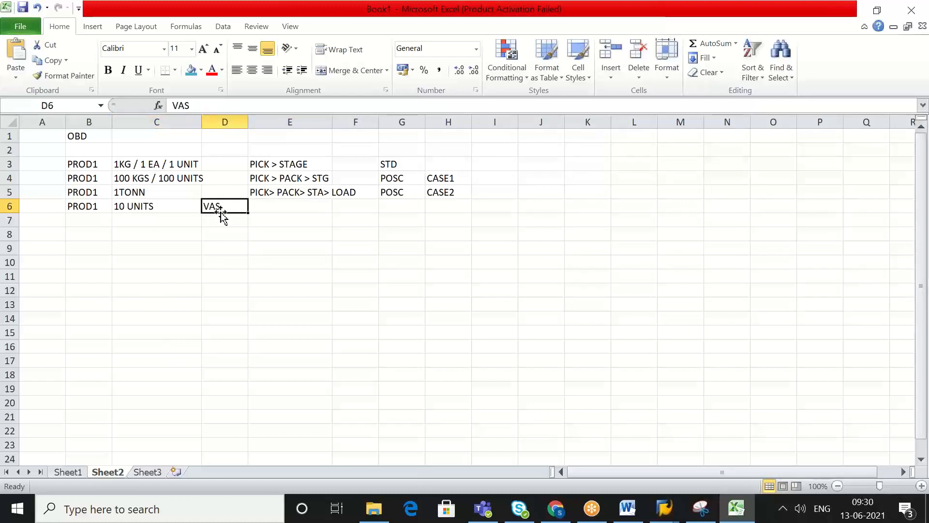
pyautogui.click(261, 205)
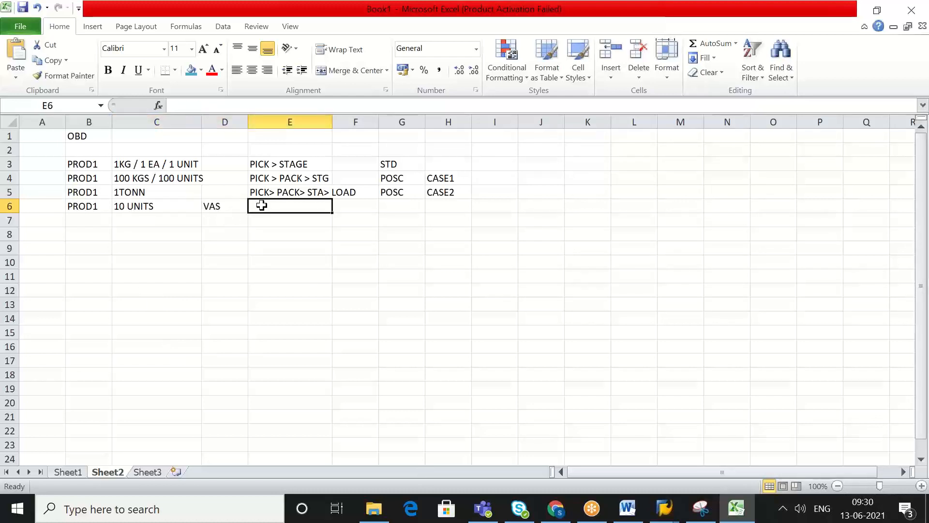
pyautogui.write('PICK')
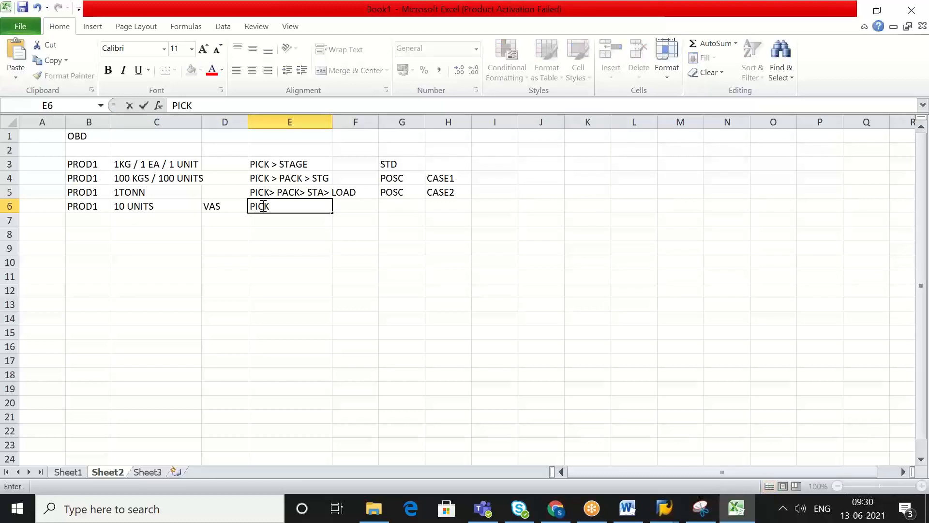
pyautogui.write('> ')
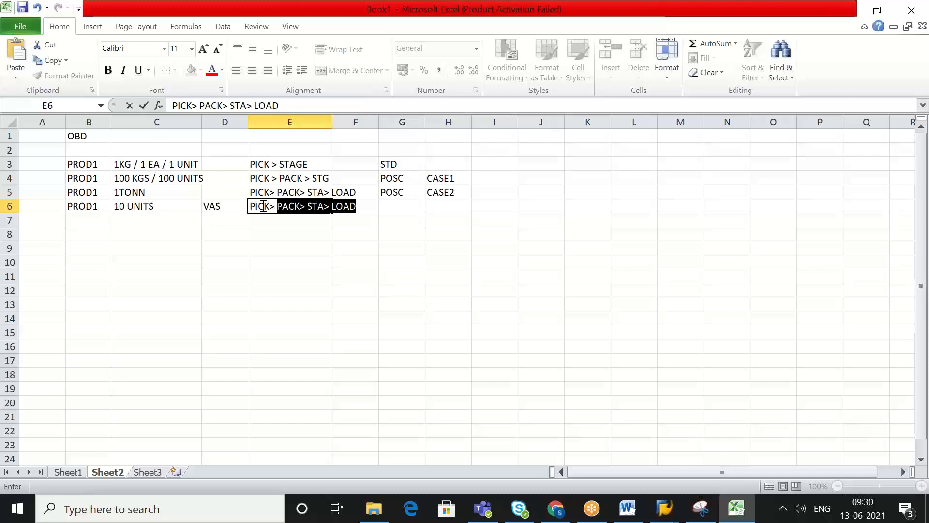
pyautogui.write('PACK> VAS')
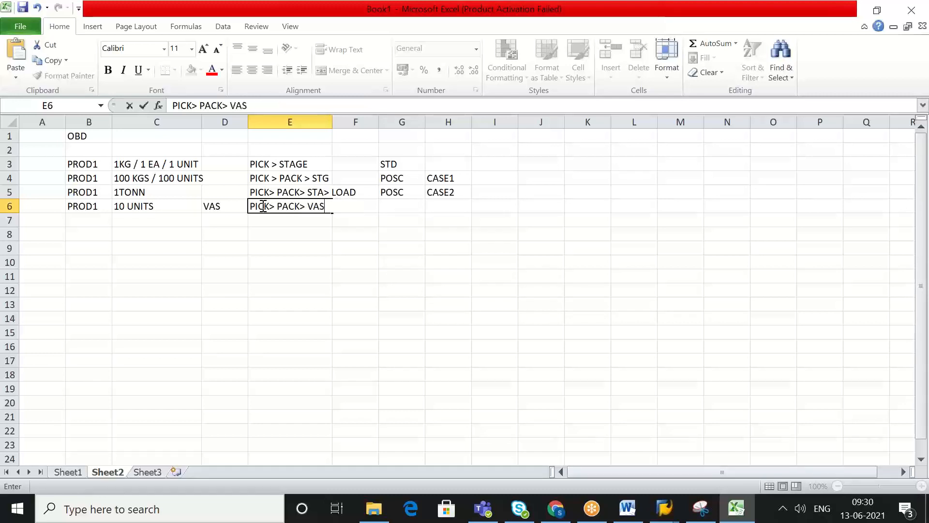
pyautogui.write('> STAG')
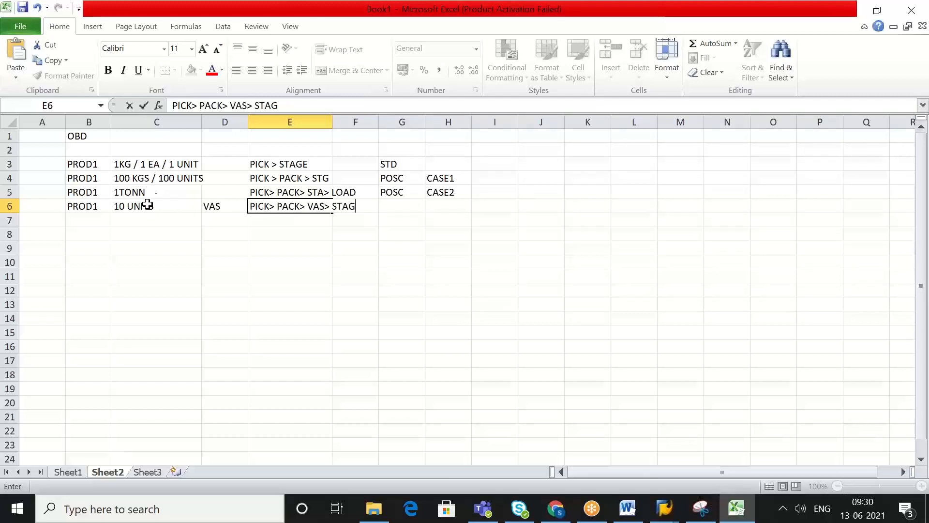
# Step: Classify the 10 UNITS item with POSC in G6 and CASE in H6
pyautogui.click(412, 205)
pyautogui.write('OSC')
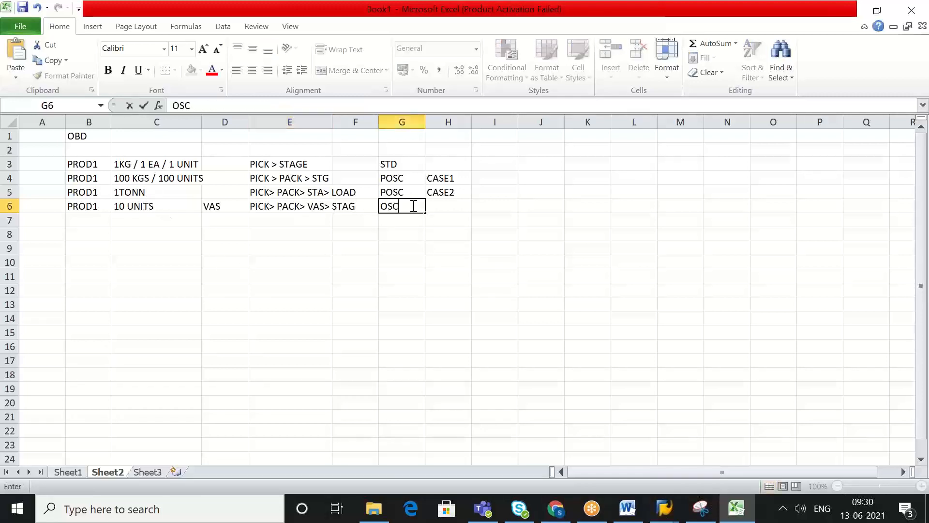
pyautogui.press('BackSpace')
pyautogui.press('BackSpace')
pyautogui.press('BackSpace')
pyautogui.write('POSC')
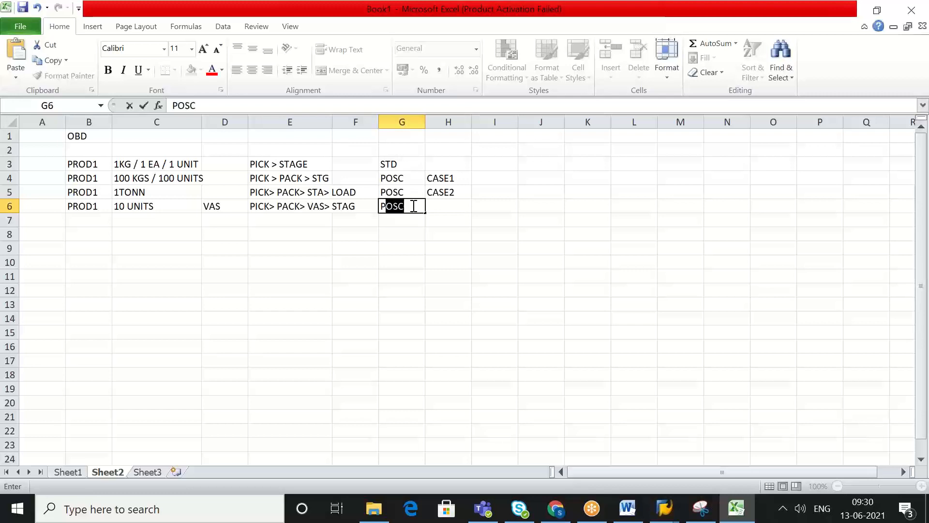
pyautogui.click(439, 206)
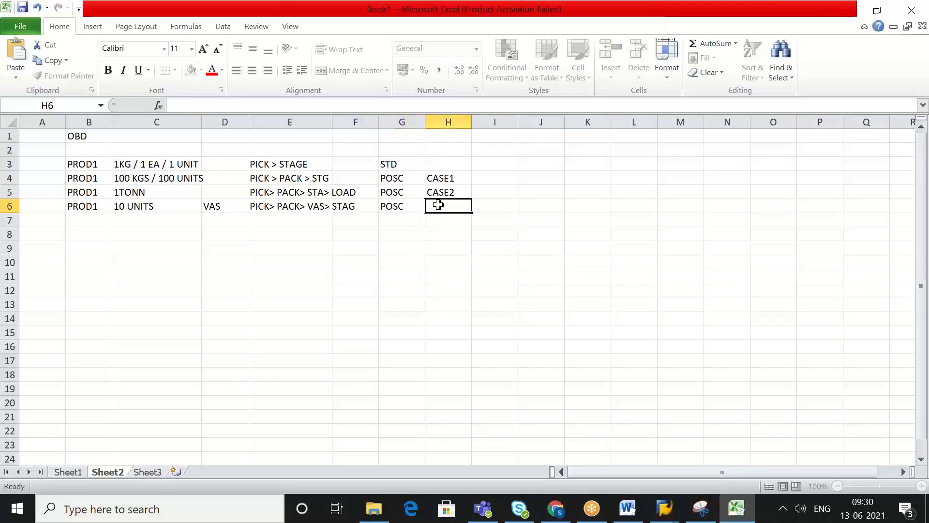
pyautogui.write('CASE')
pyautogui.click(446, 216)
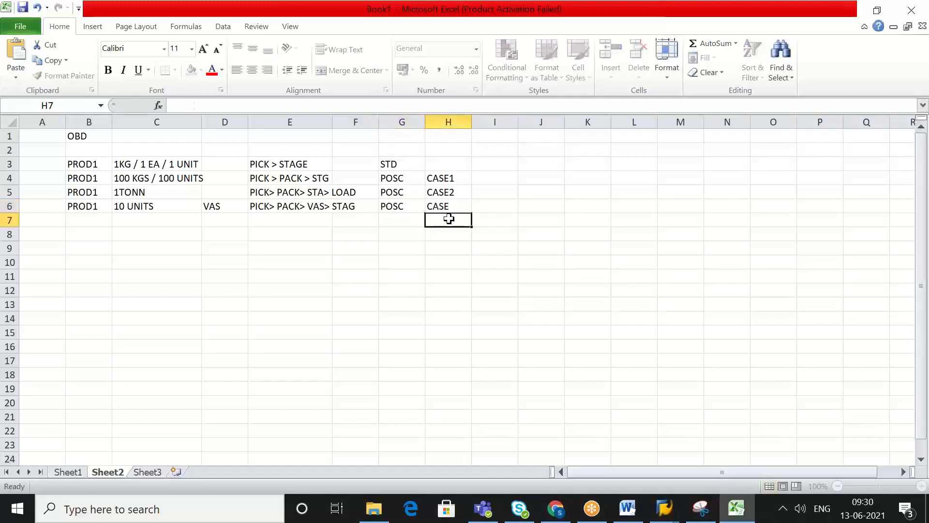
pyautogui.click(493, 207)
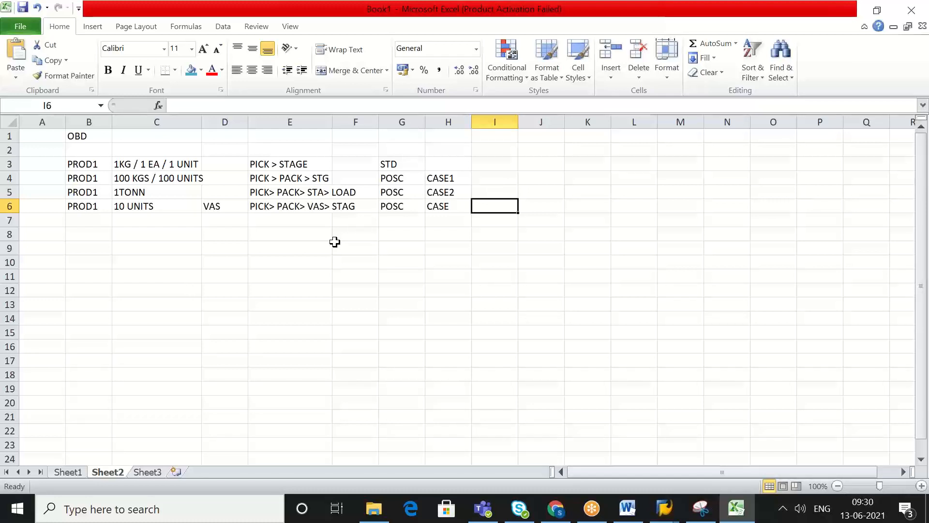
pyautogui.click(392, 208)
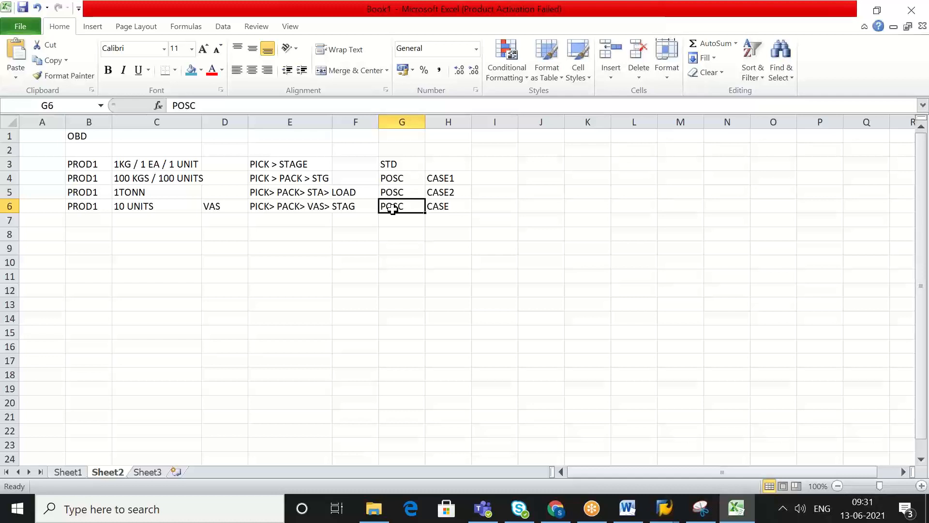
pyautogui.click(83, 236)
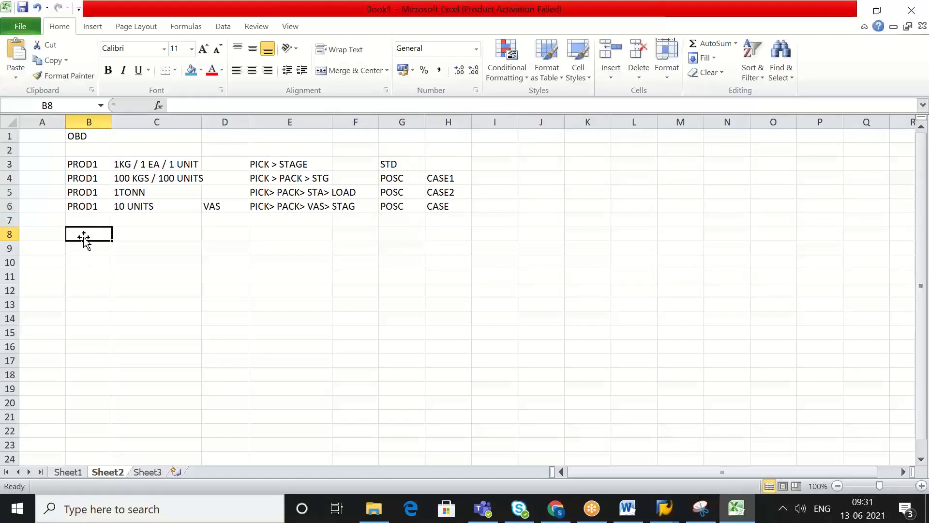
# Step: On Sheet1, fill the ranges I7:M14 and O6:R19 inside the yellow area with the existing block's blue colour
pyautogui.click(68, 472)
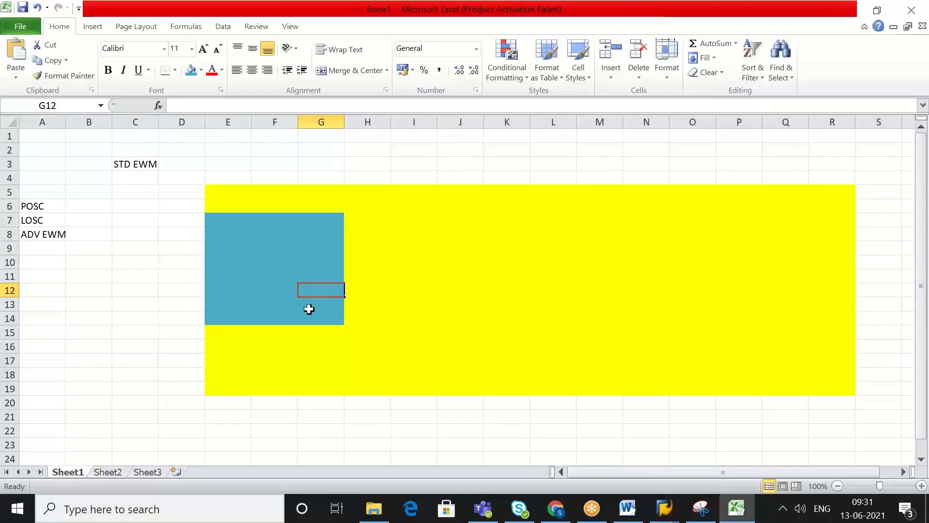
pyautogui.click(413, 221)
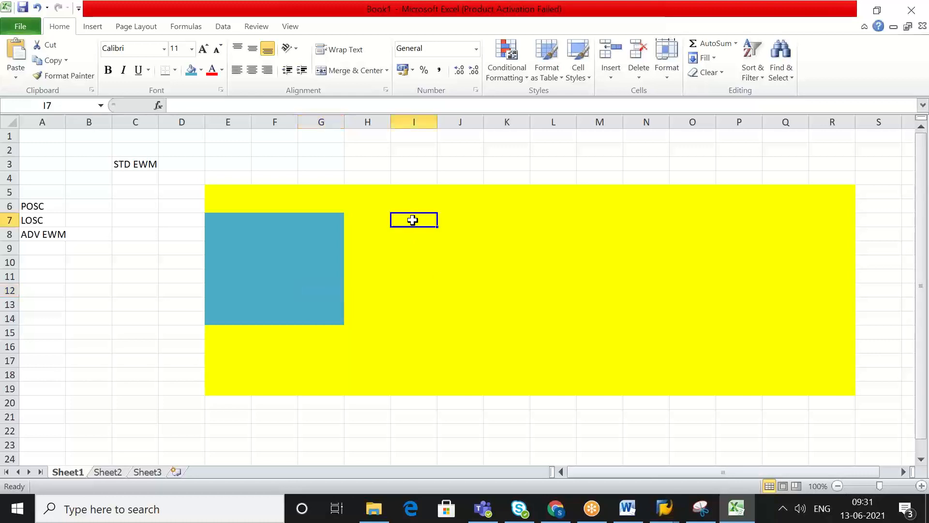
pyautogui.moveTo(412, 220); pyautogui.dragTo(609, 315)
pyautogui.click(699, 300)
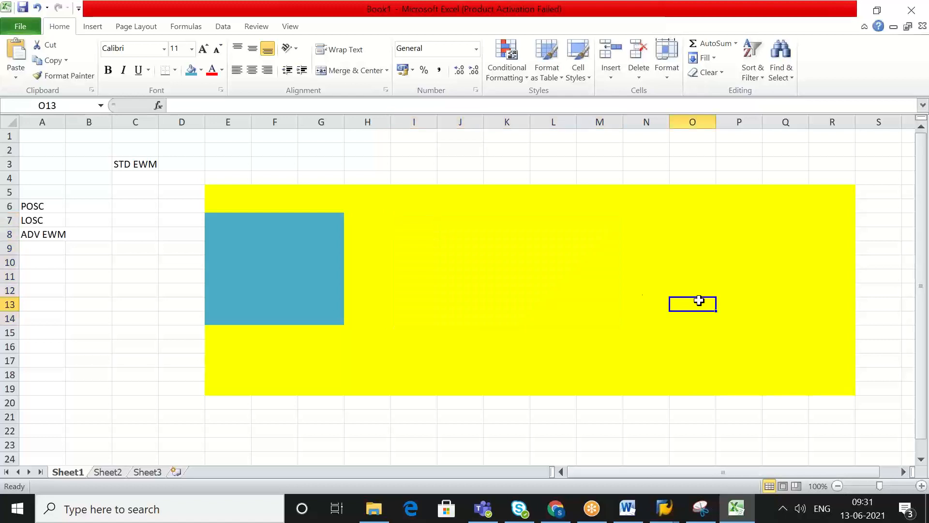
pyautogui.moveTo(405, 213); pyautogui.dragTo(582, 290)
pyautogui.click(582, 290)
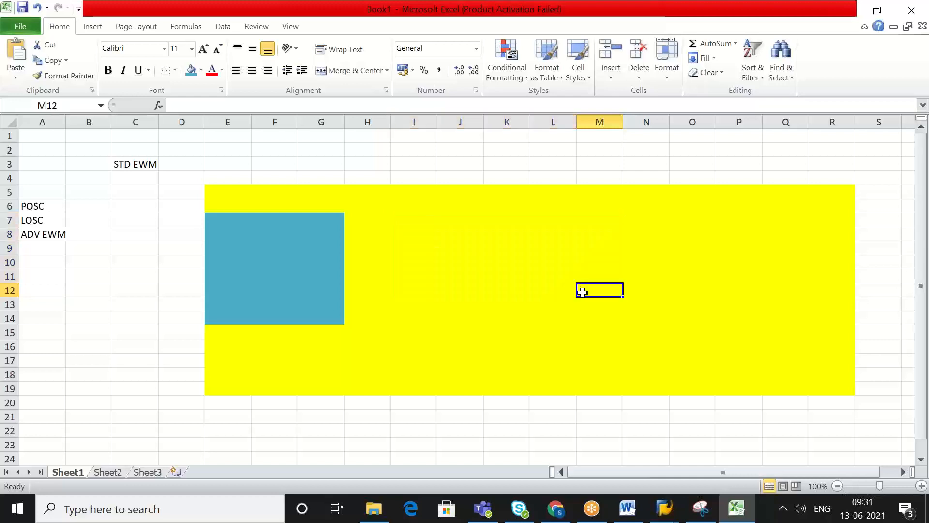
pyautogui.moveTo(403, 216); pyautogui.dragTo(527, 232)
pyautogui.moveTo(567, 244); pyautogui.dragTo(591, 313)
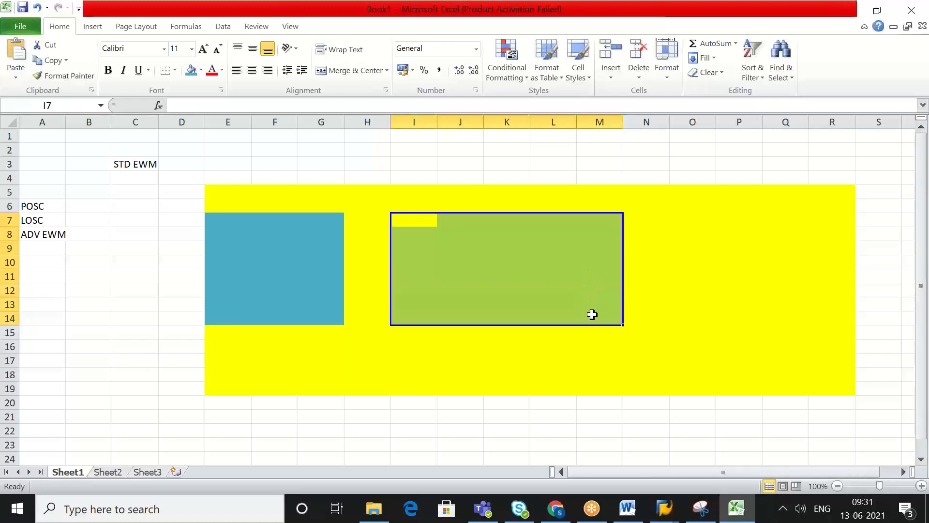
pyautogui.click(191, 71)
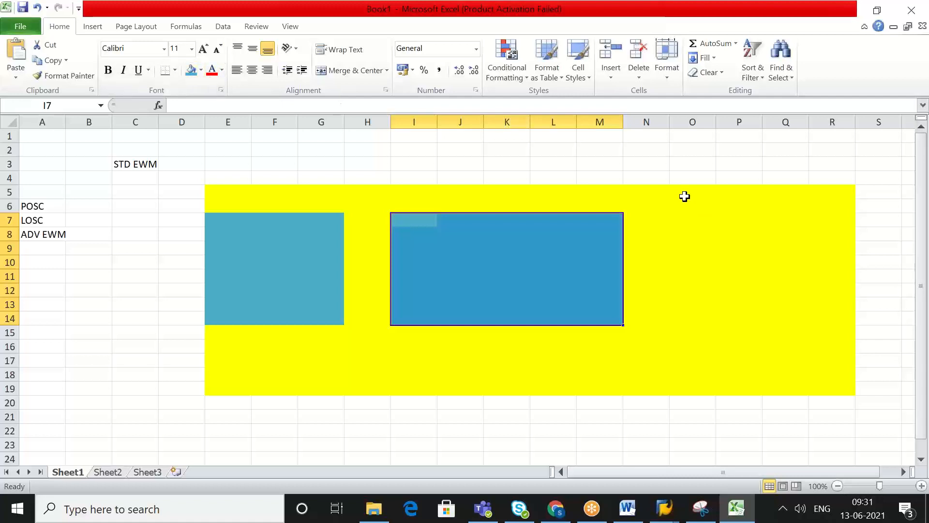
pyautogui.moveTo(683, 201); pyautogui.dragTo(825, 383)
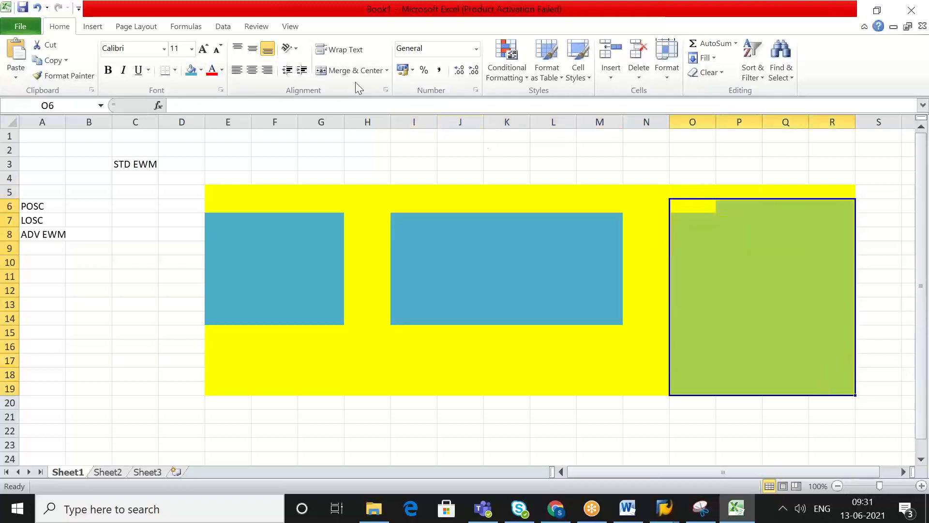
pyautogui.click(191, 71)
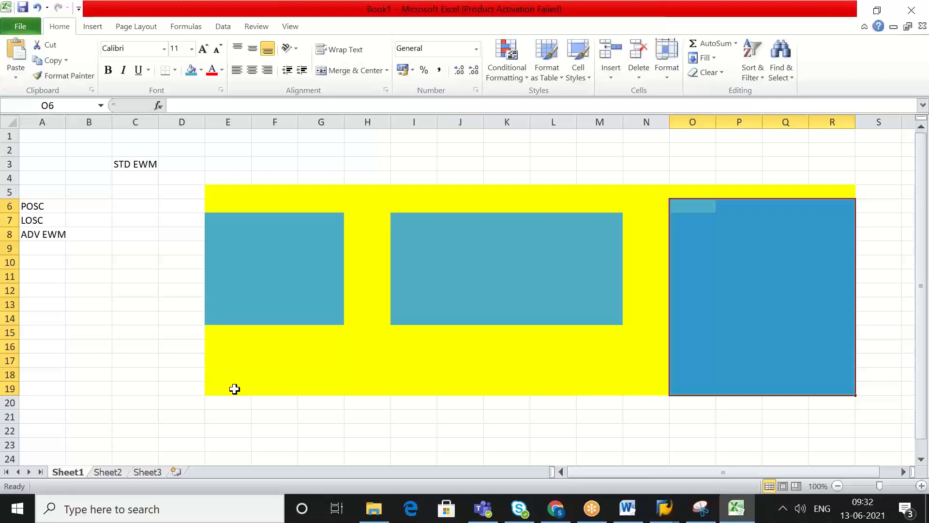
# Step: Label the three blue storage areas with PICKING ST in E6, RESR ST in I6 and BULK ST in O5
pyautogui.click(229, 203)
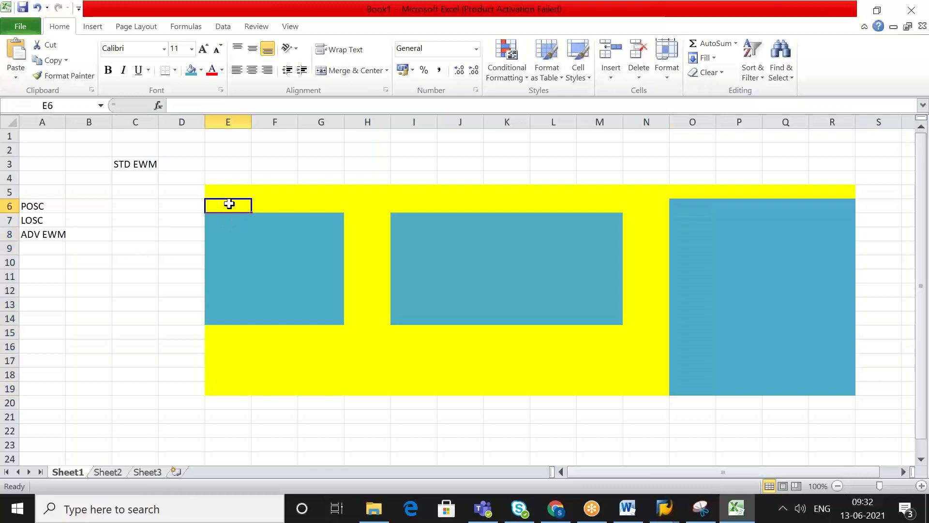
pyautogui.write('PICKING S')
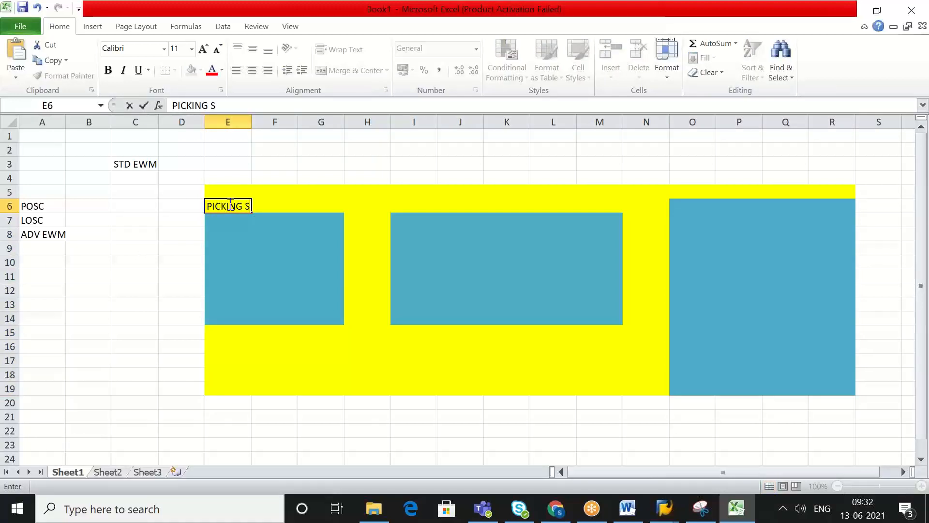
pyautogui.write('T')
pyautogui.click(400, 207)
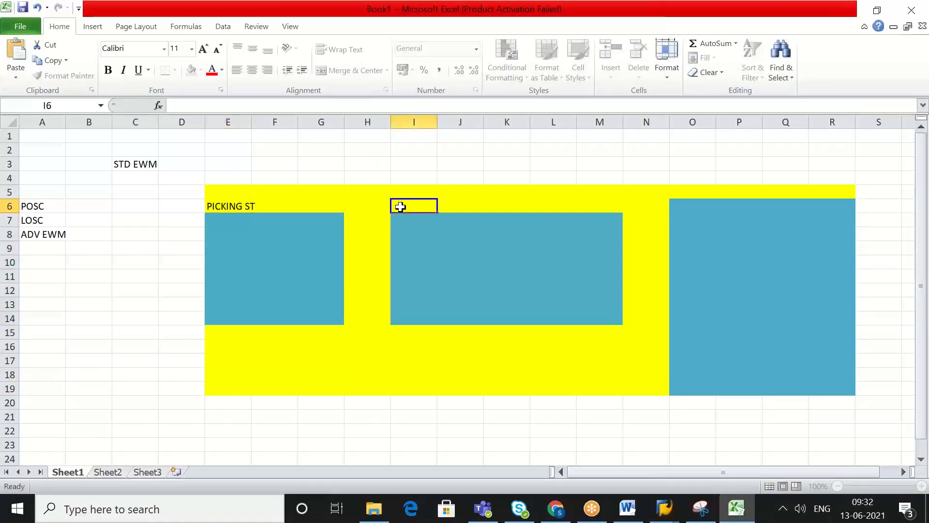
pyautogui.write('RESE')
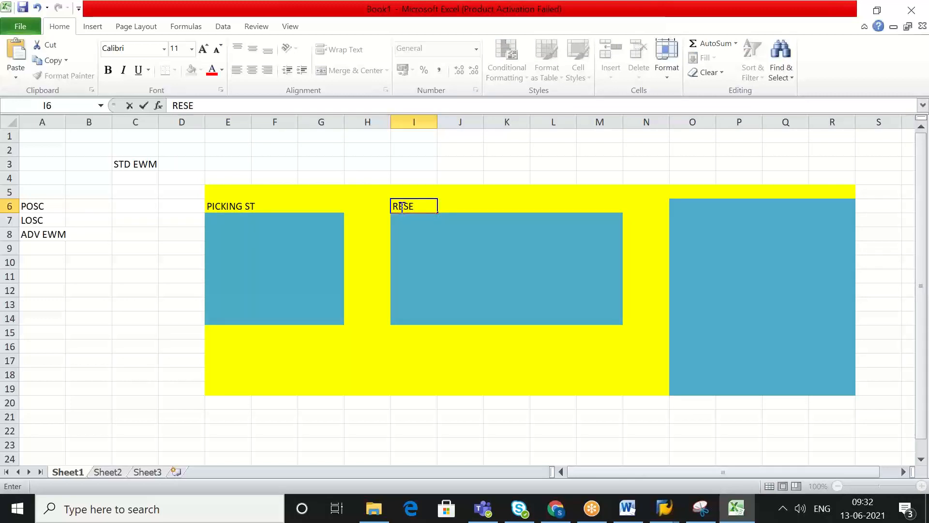
pyautogui.press('BackSpace')
pyautogui.write('R ST')
pyautogui.click(692, 192)
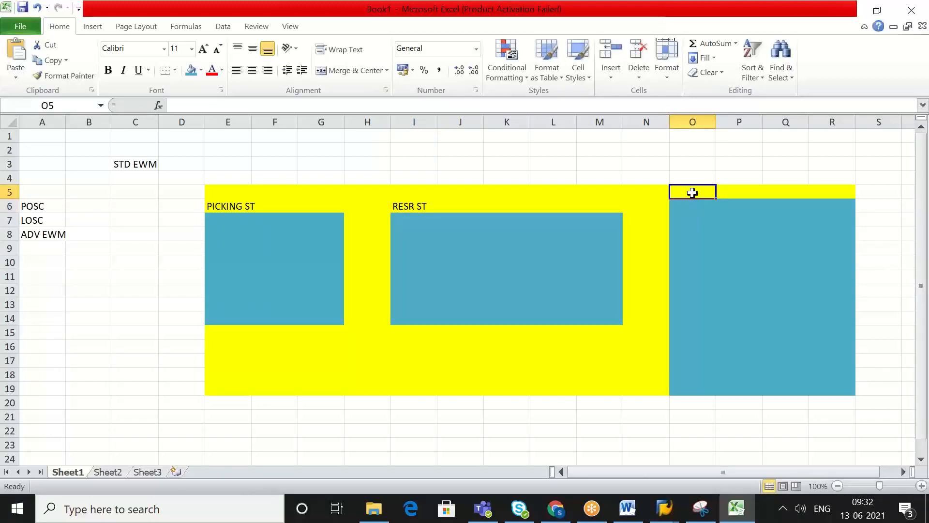
pyautogui.write('BULK ST')
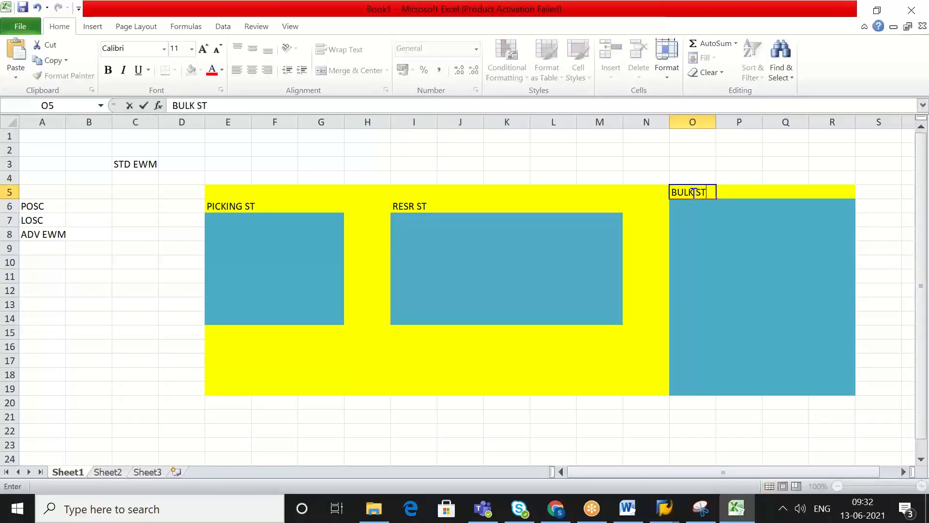
pyautogui.click(565, 346)
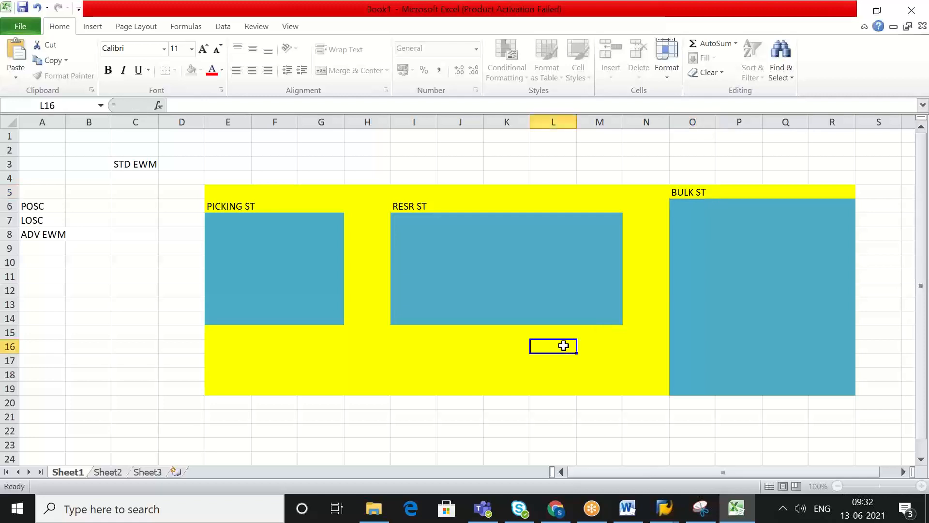
pyautogui.doubleClick(565, 346)
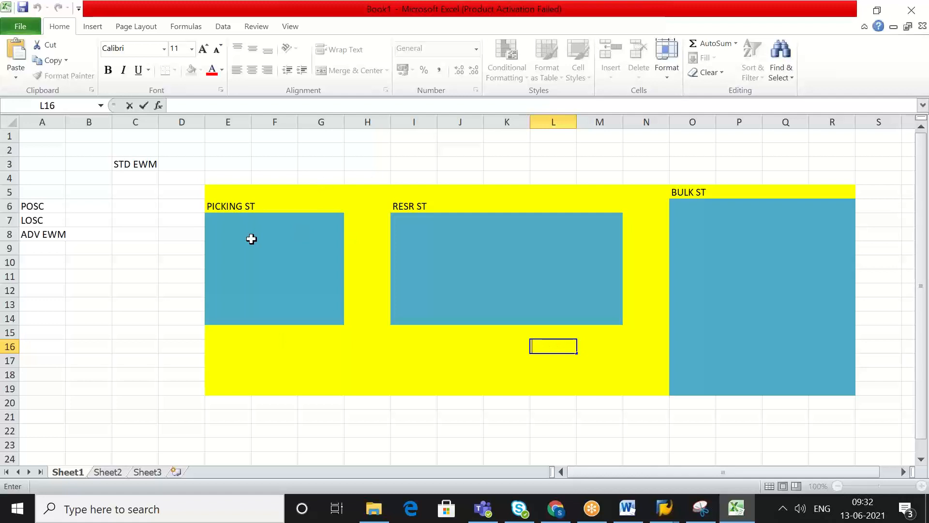
# Step: Enter the quantity 100 in E7 for the picking area and 1000 in I7 for the reserve area
pyautogui.click(236, 233)
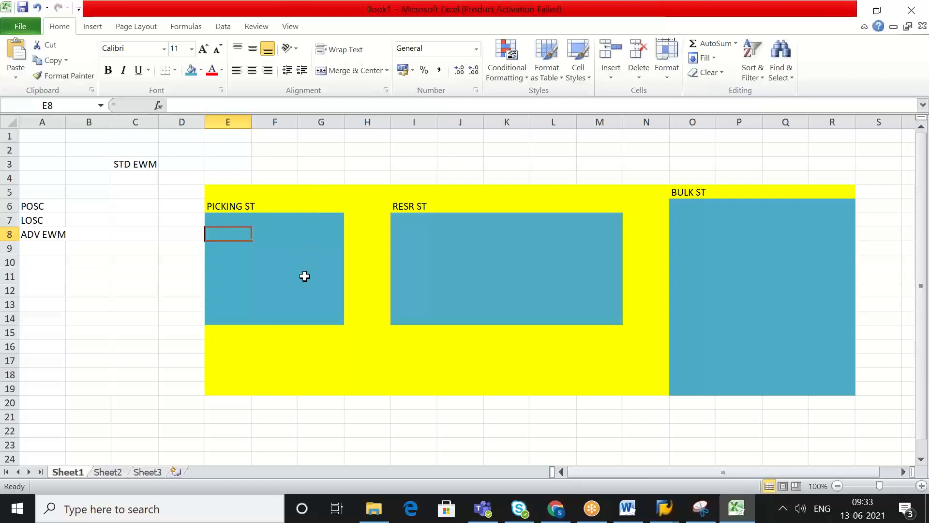
pyautogui.click(271, 266)
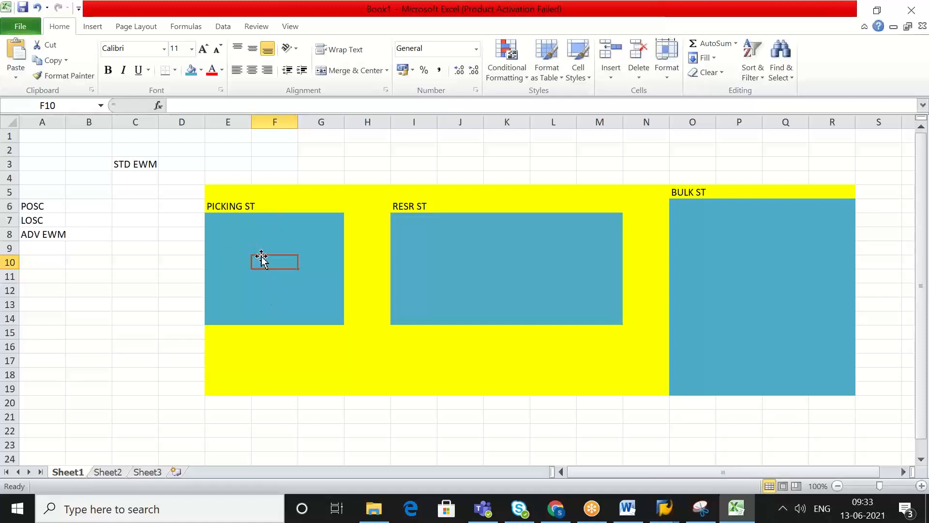
pyautogui.click(224, 221)
pyautogui.write('100')
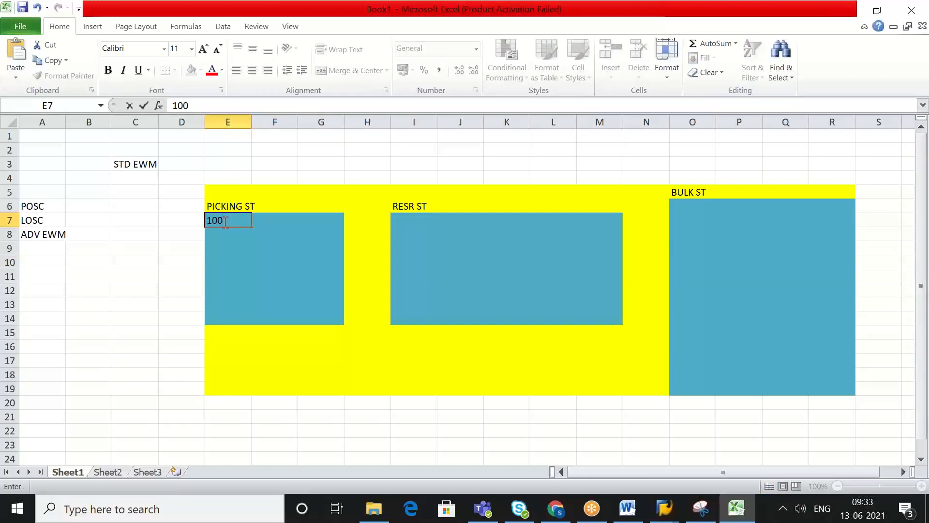
pyautogui.click(237, 249)
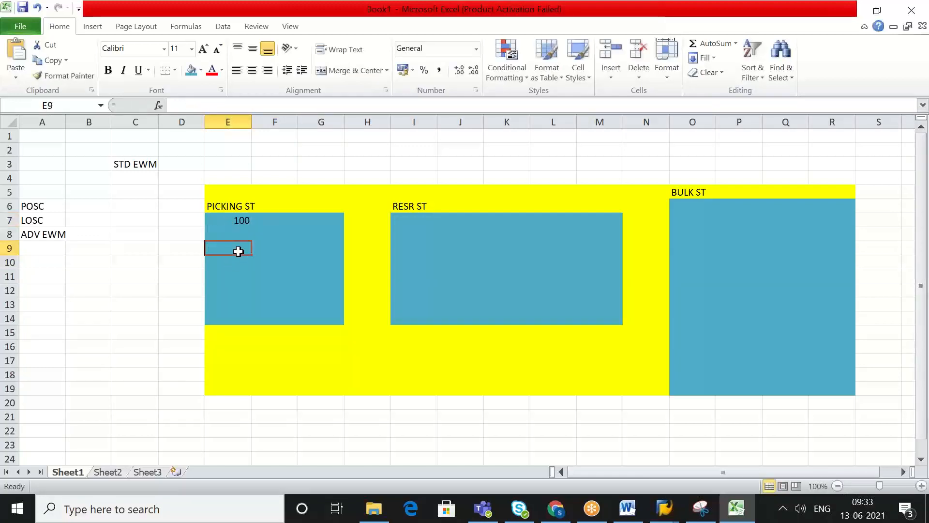
pyautogui.click(403, 222)
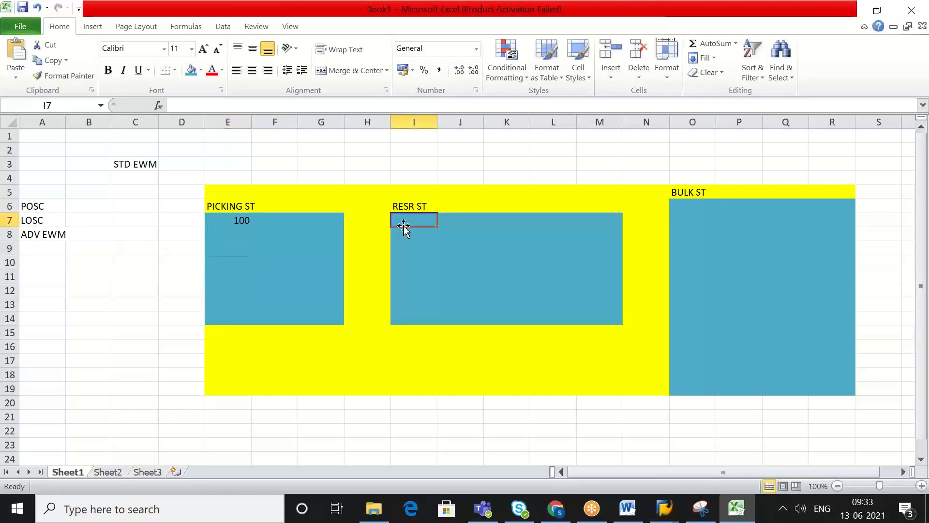
pyautogui.write('1000')
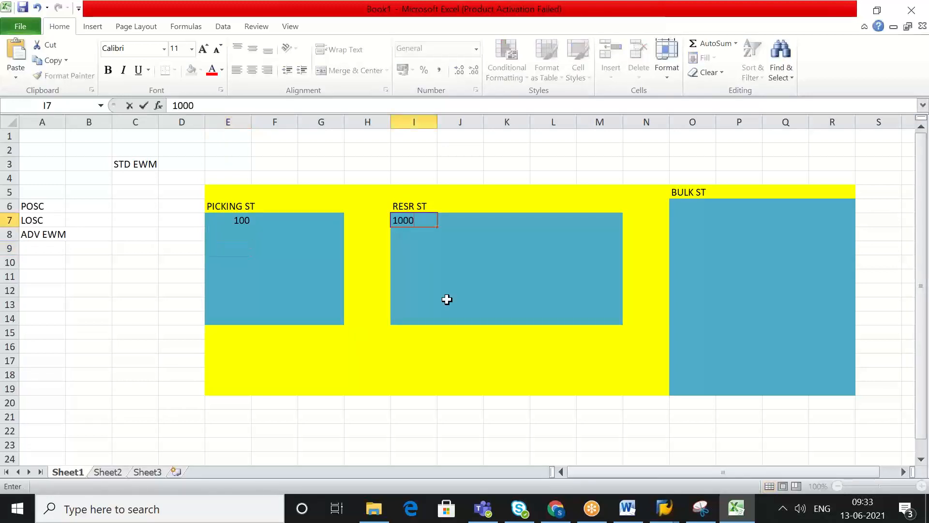
# Step: Compare the picking area's quantity in E7 with the reserve area's quantity in I7
pyautogui.click(458, 280)
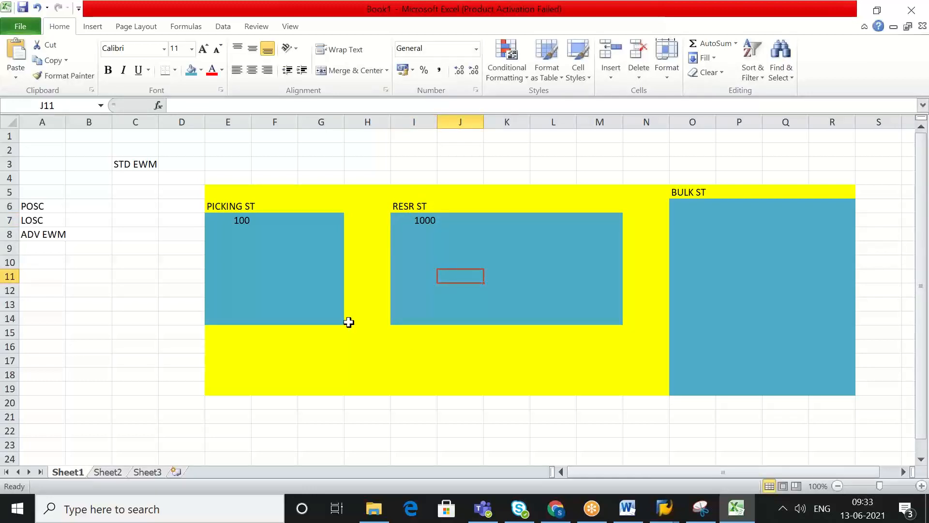
pyautogui.click(226, 224)
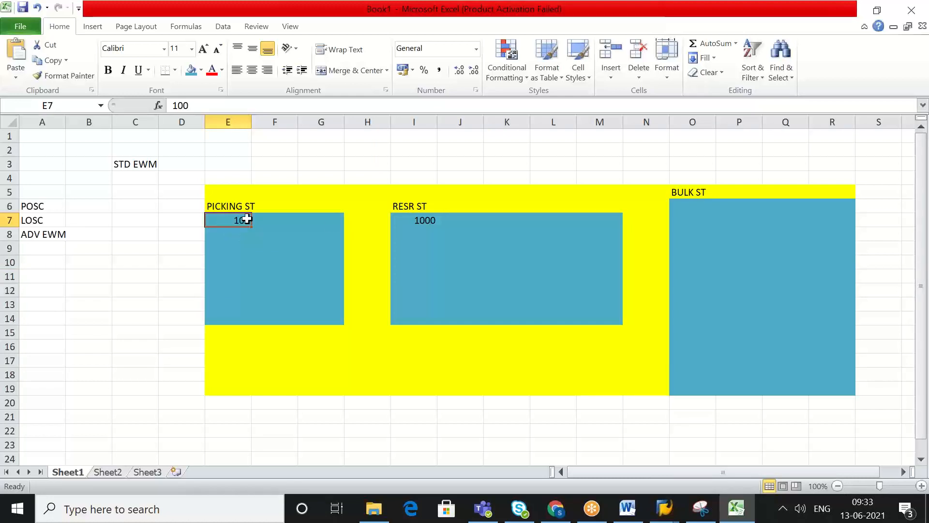
pyautogui.click(411, 224)
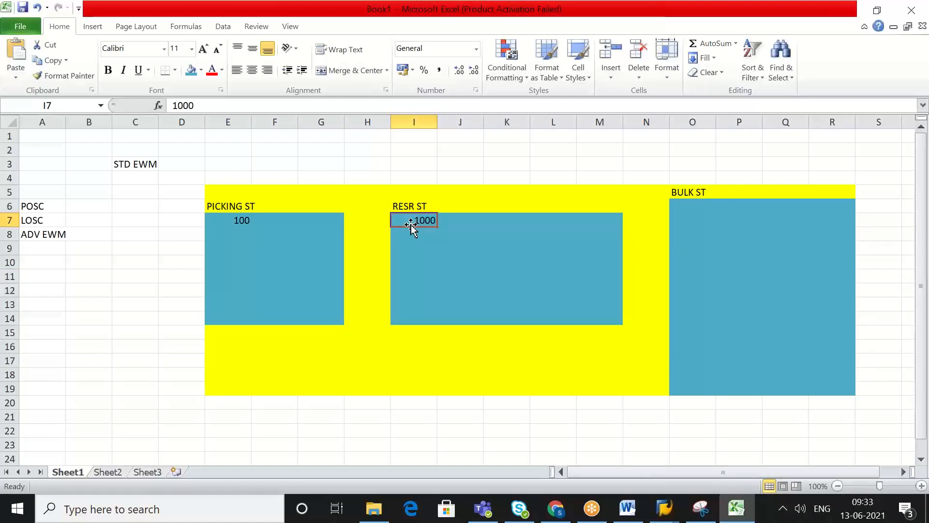
pyautogui.click(235, 222)
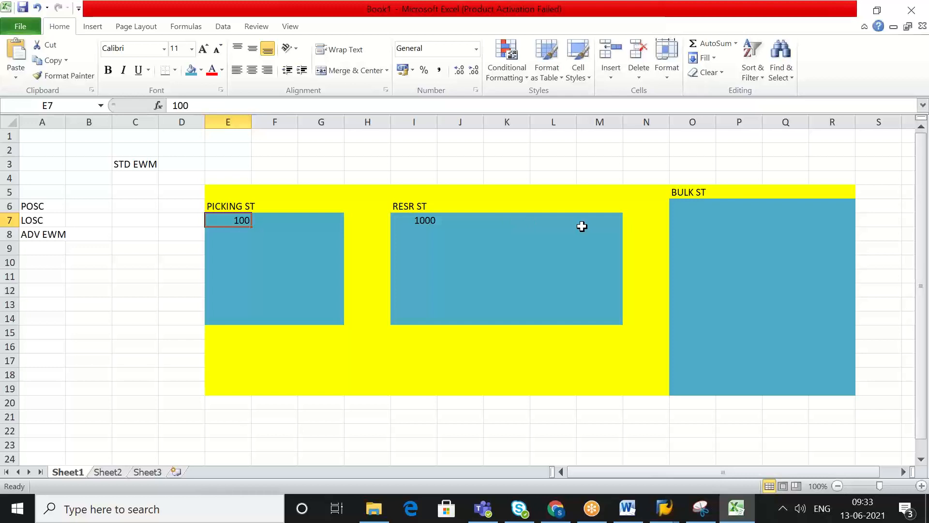
pyautogui.click(431, 223)
pyautogui.click(241, 221)
# Step: Enter REMAINIG QUANTITY in O6 as the stock held in the bulk area
pyautogui.click(700, 208)
pyautogui.write('RE')
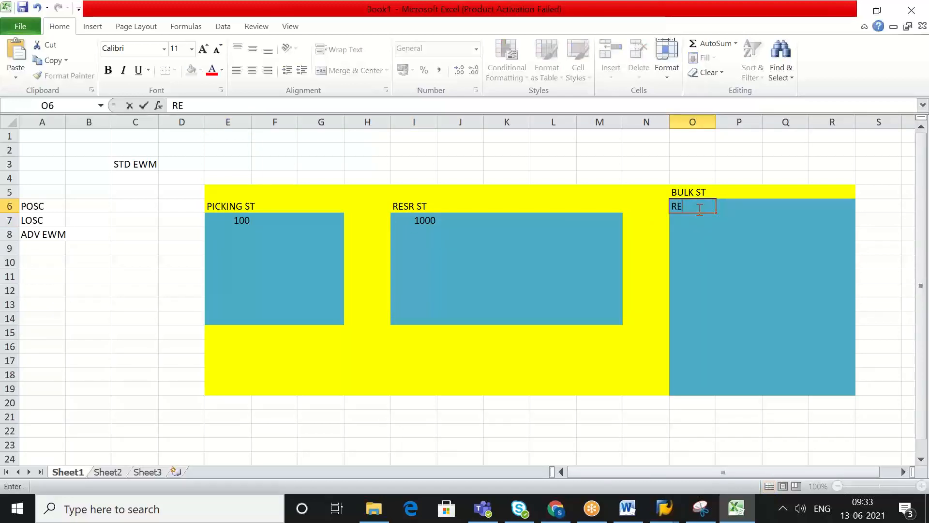
pyautogui.write('MAINIG QUANTITY')
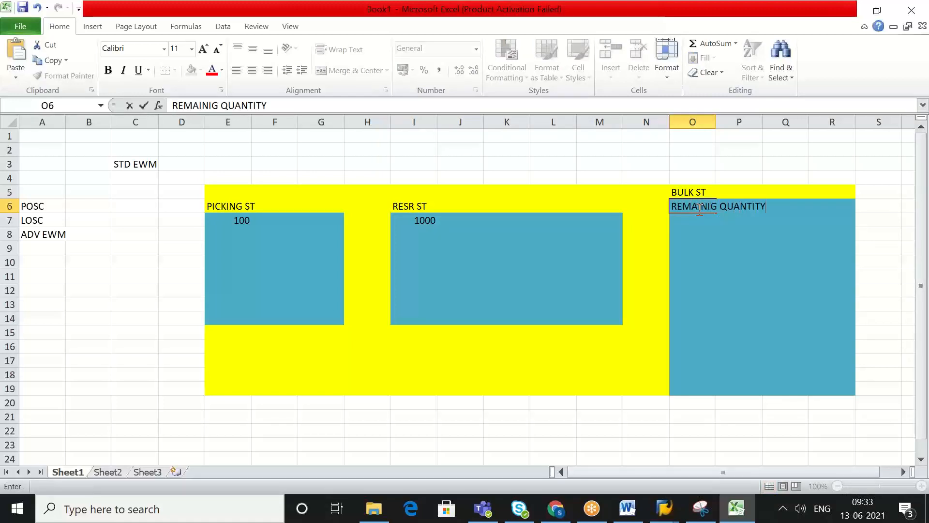
pyautogui.click(723, 246)
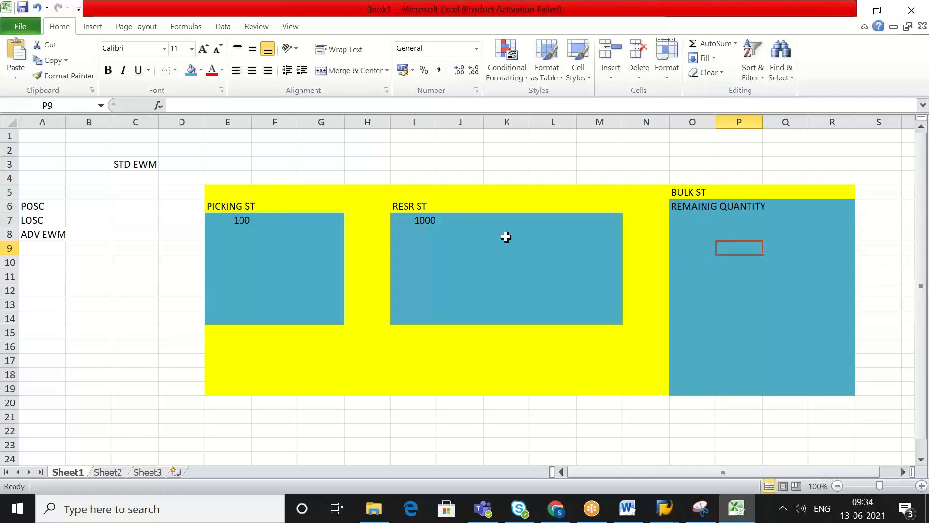
# Step: Review the labels and quantities of the picking, reserve and bulk storage areas
pyautogui.click(416, 224)
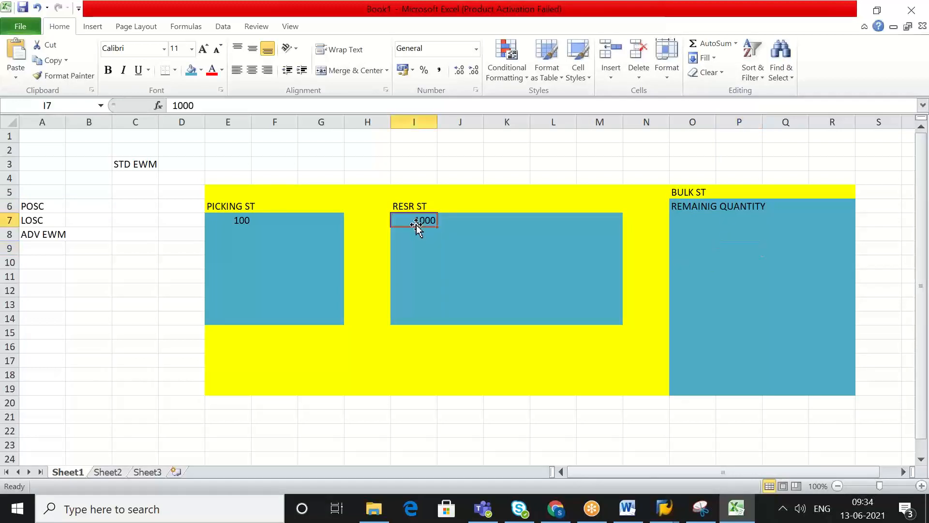
pyautogui.click(717, 207)
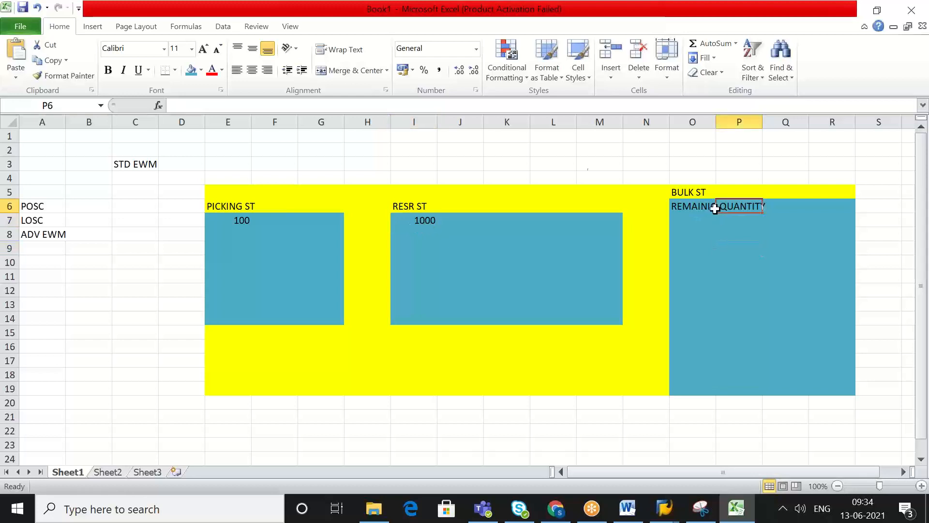
pyautogui.click(420, 221)
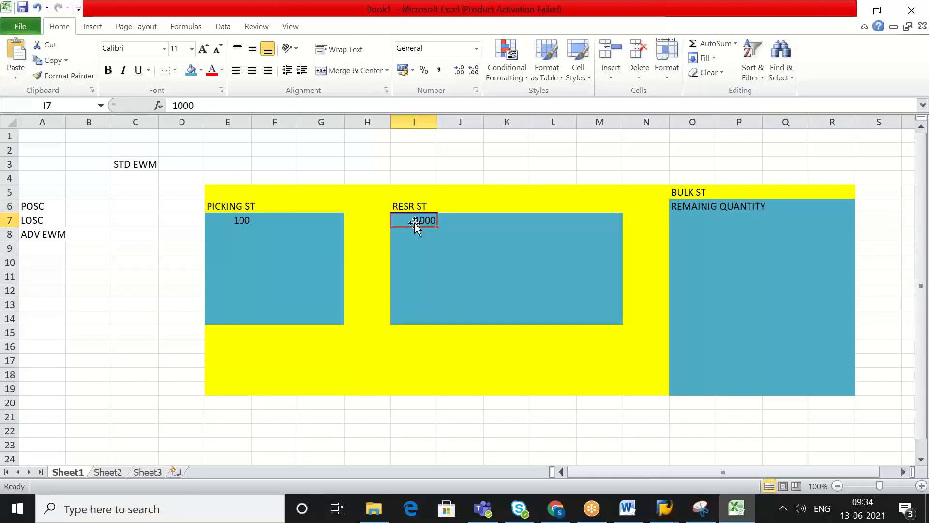
pyautogui.click(283, 247)
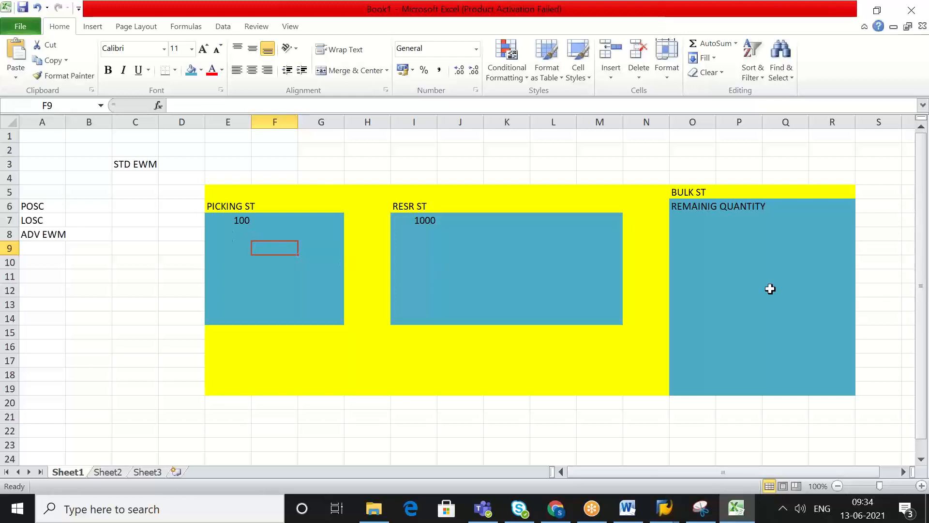
pyautogui.click(244, 220)
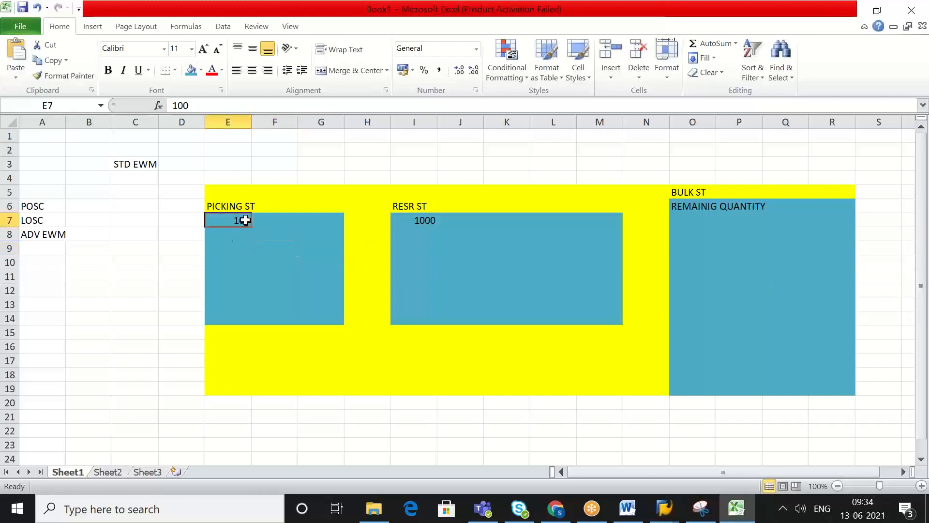
pyautogui.click(247, 206)
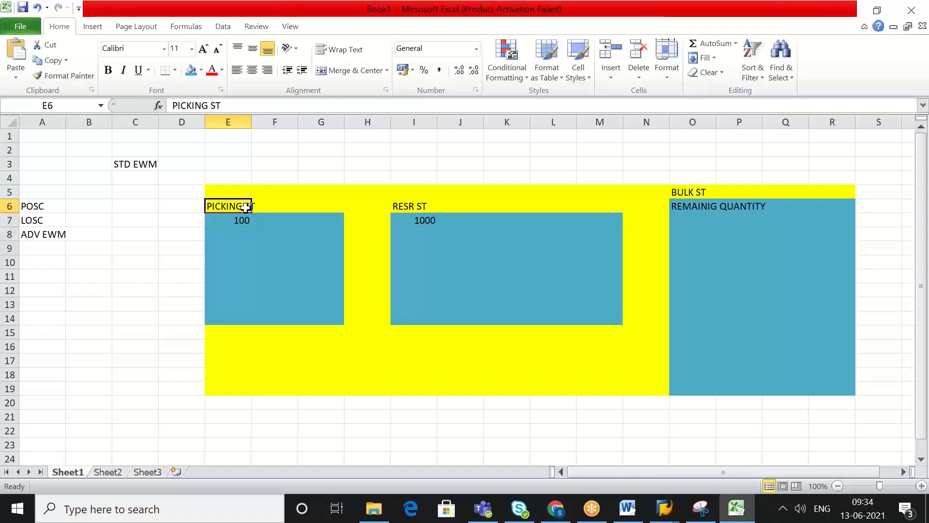
pyautogui.click(405, 205)
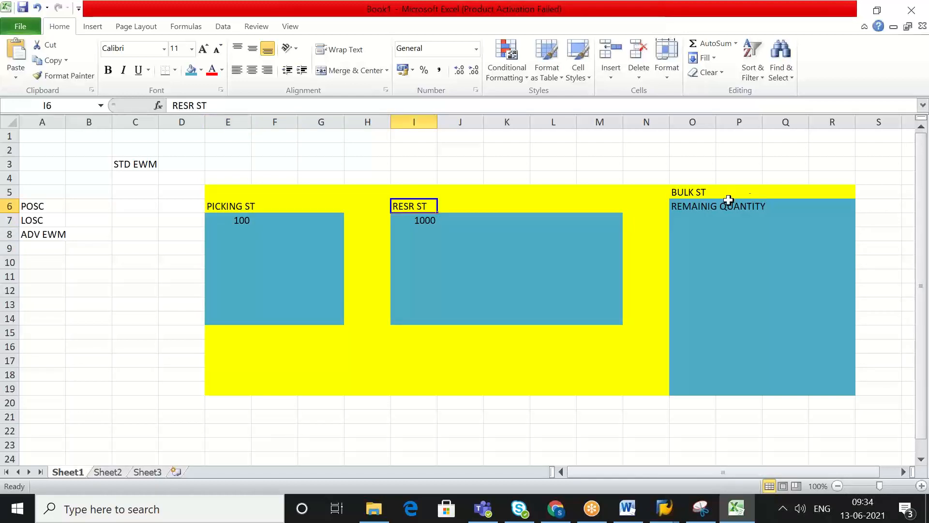
pyautogui.click(687, 195)
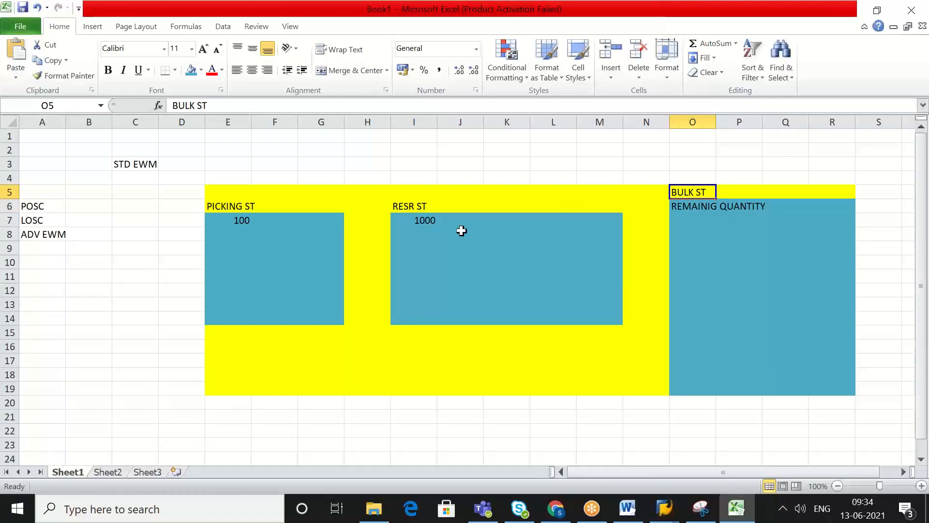
pyautogui.click(313, 264)
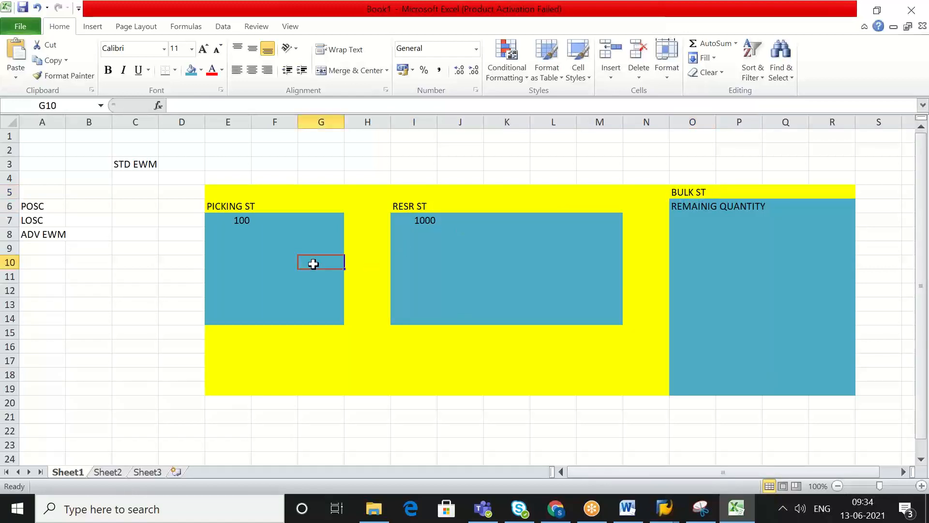
pyautogui.click(782, 240)
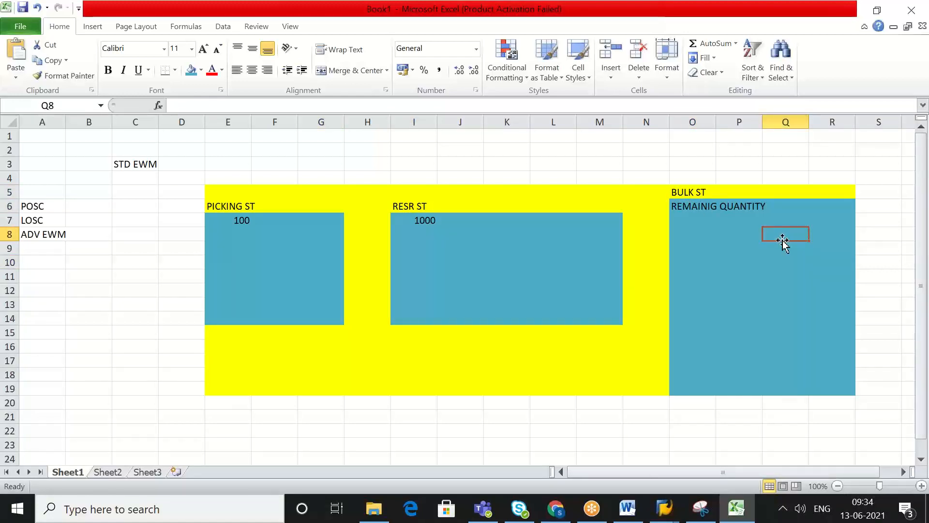
pyautogui.click(252, 293)
pyautogui.click(419, 277)
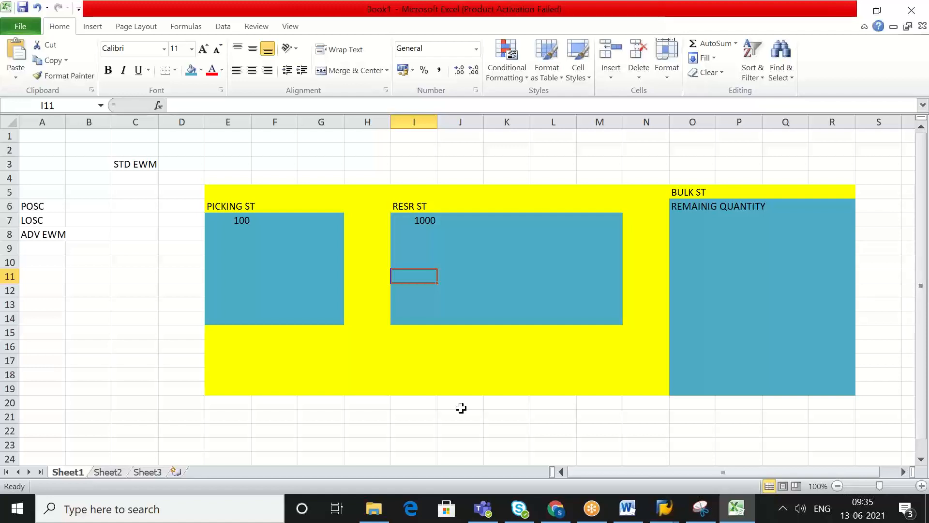
pyautogui.click(552, 415)
pyautogui.moveTo(661, 509)
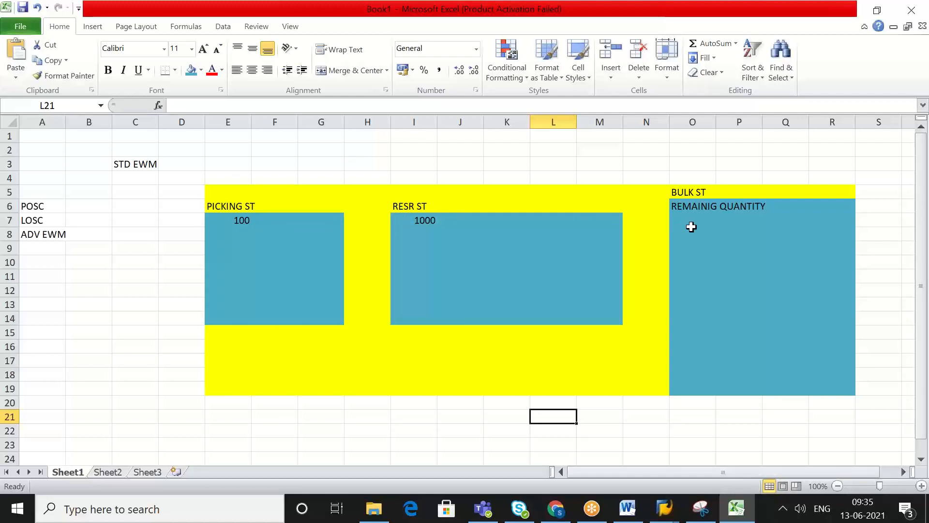
# Step: Add the product PROD1 to the picking, reserve and bulk areas in F7, J7 and Q6
pyautogui.click(224, 221)
pyautogui.click(201, 105)
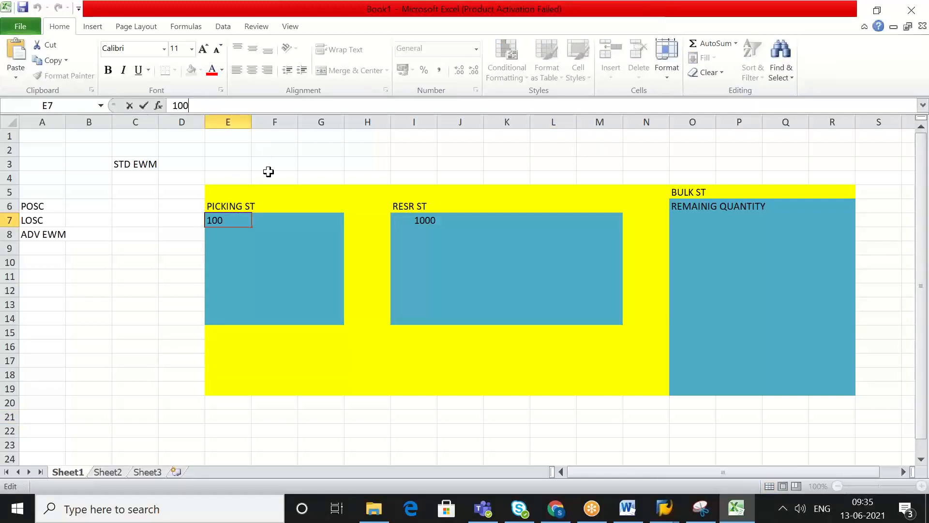
pyautogui.click(274, 221)
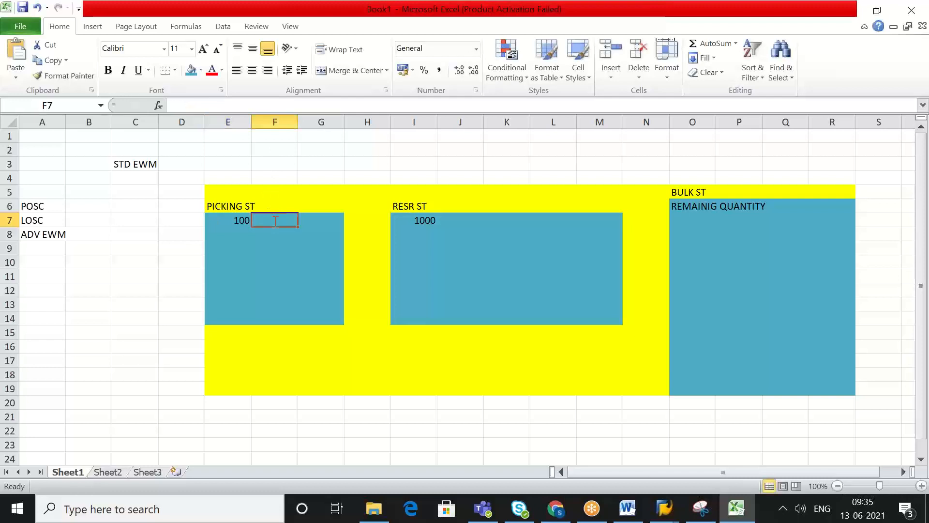
pyautogui.write('PROD1')
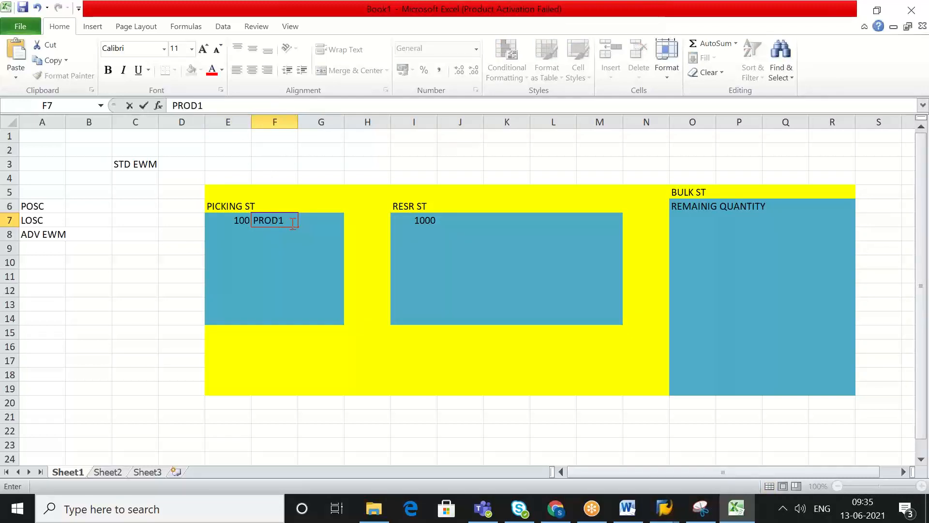
pyautogui.click(470, 222)
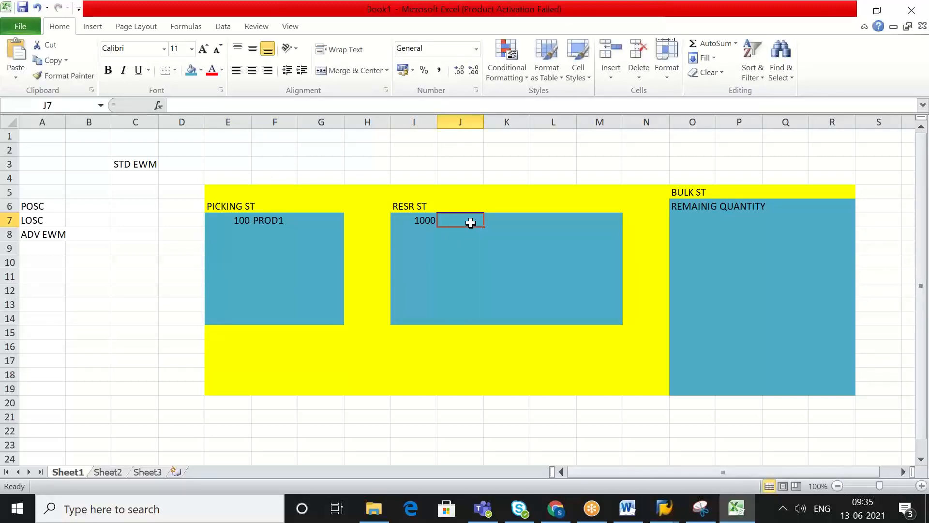
pyautogui.write('PROD1')
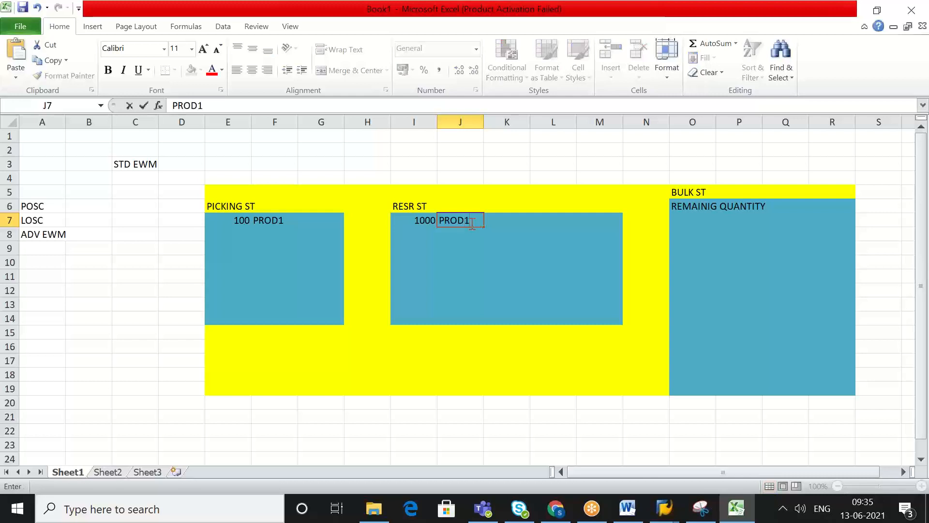
pyautogui.click(783, 209)
pyautogui.write('PROD')
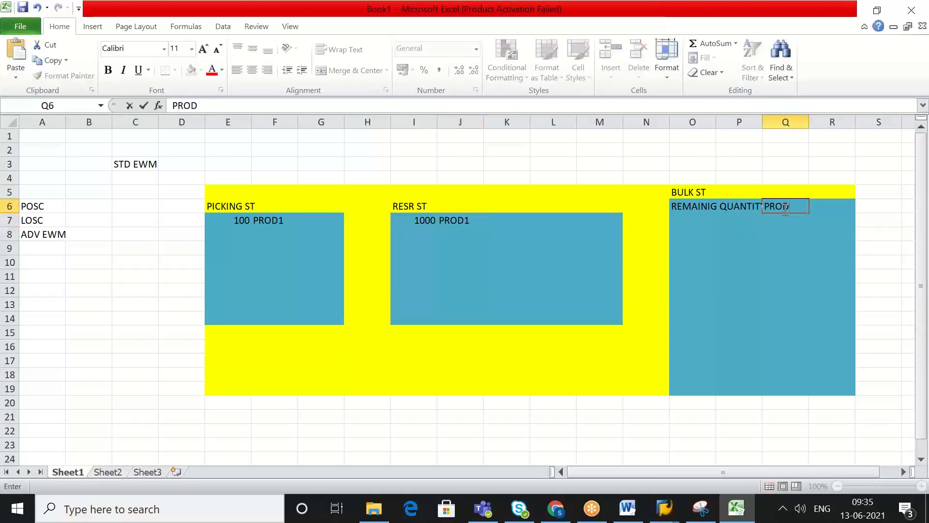
pyautogui.write('1')
pyautogui.click(784, 316)
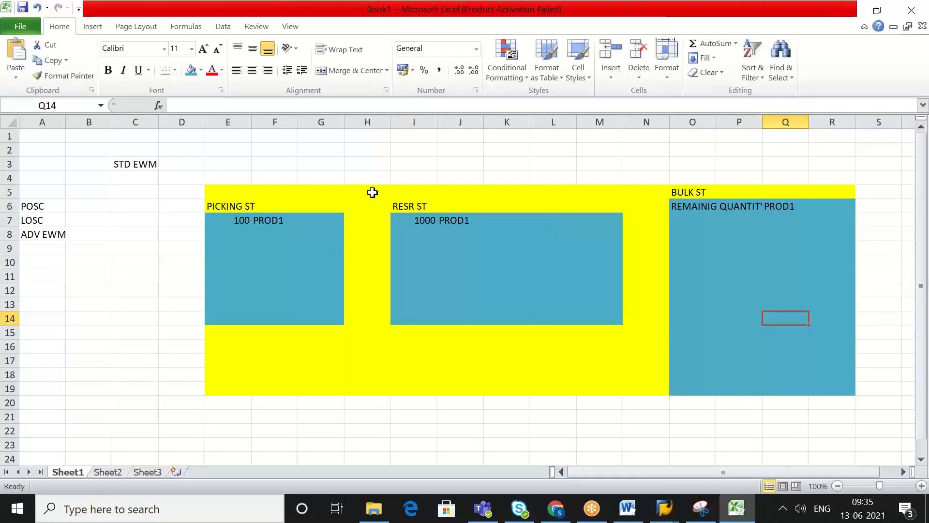
# Step: Label the yellow warehouse block WHSE1 in E4
pyautogui.click(235, 179)
pyautogui.write('W')
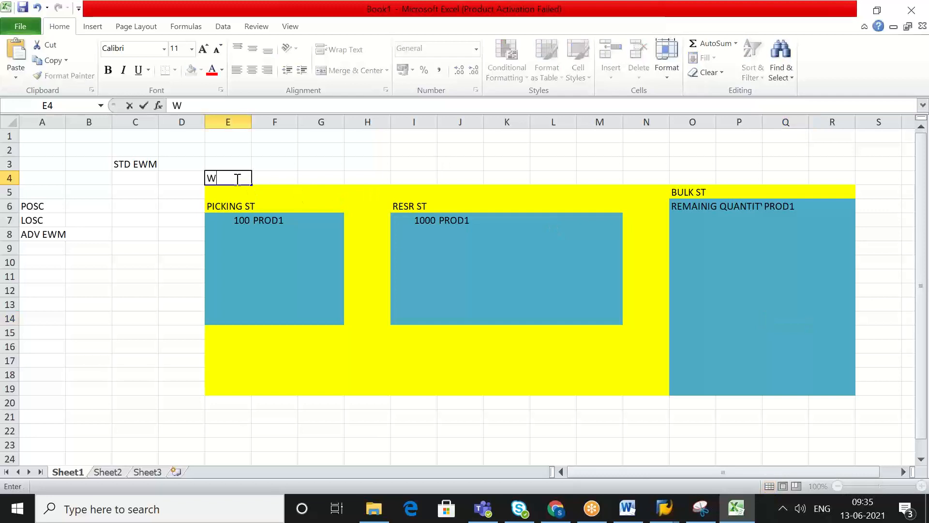
pyautogui.write('HSE1')
pyautogui.click(450, 150)
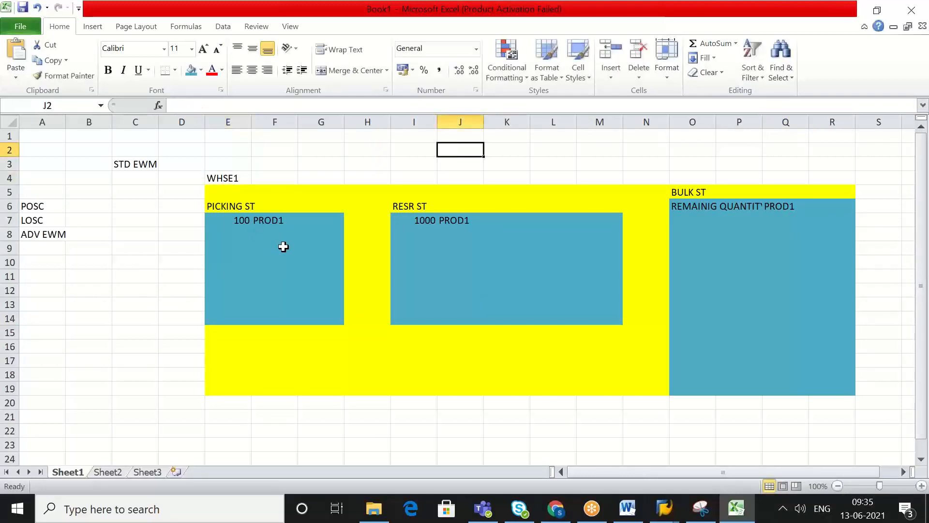
# Step: Examine how the PROD1 stock is distributed across the picking, reserve and bulk areas of WHSE1
pyautogui.click(265, 223)
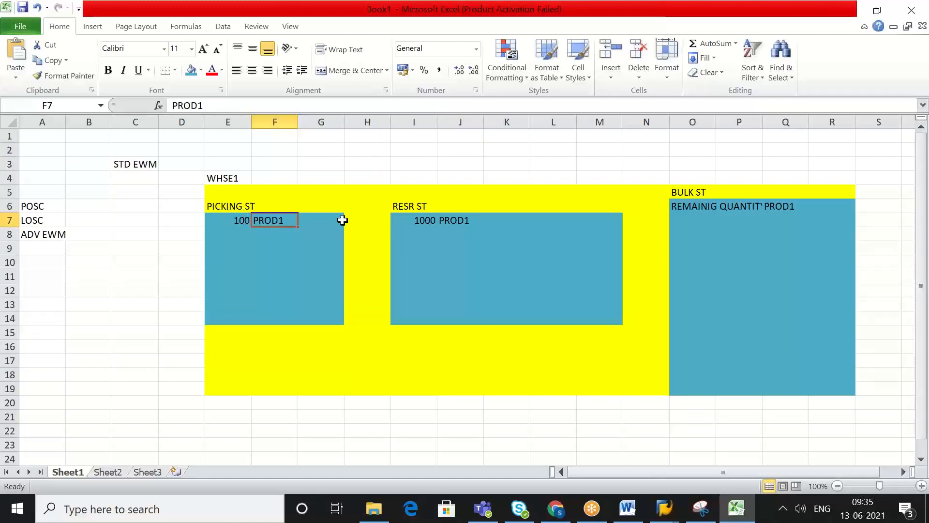
pyautogui.click(419, 220)
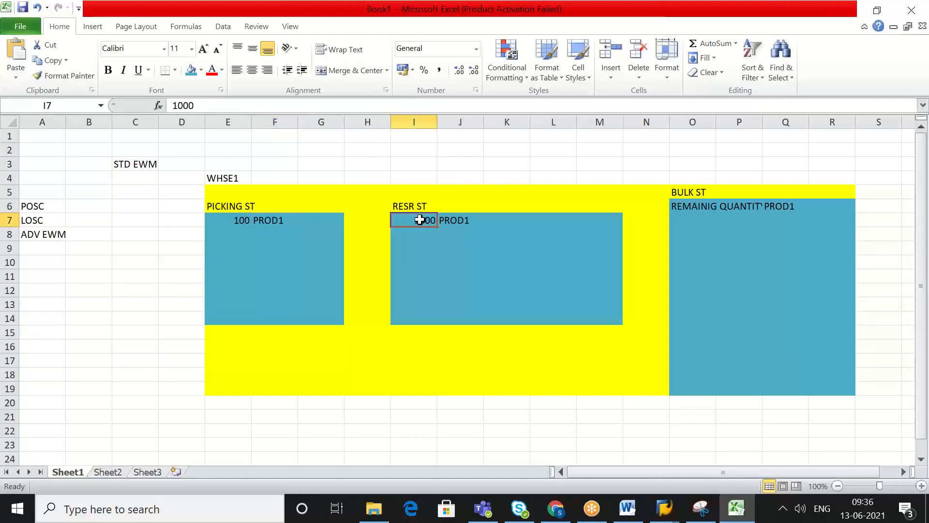
pyautogui.click(691, 208)
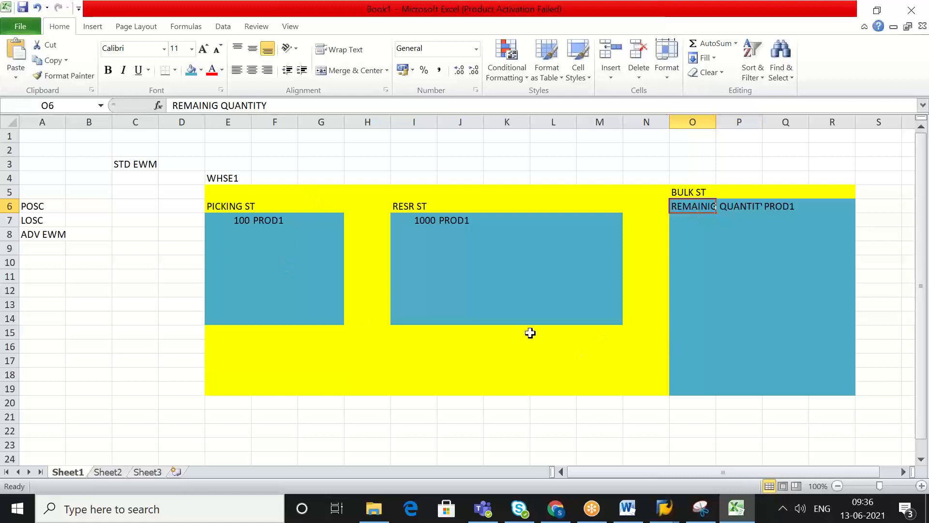
pyautogui.click(306, 302)
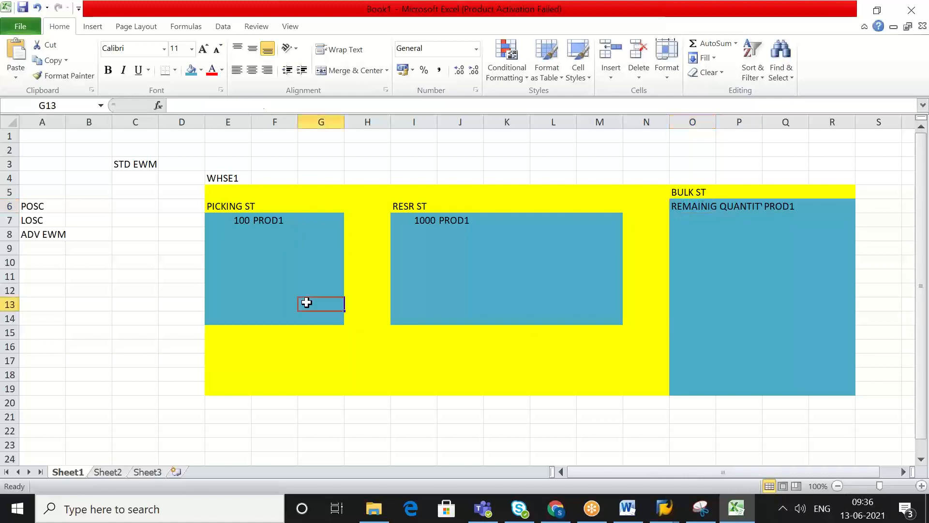
pyautogui.click(485, 257)
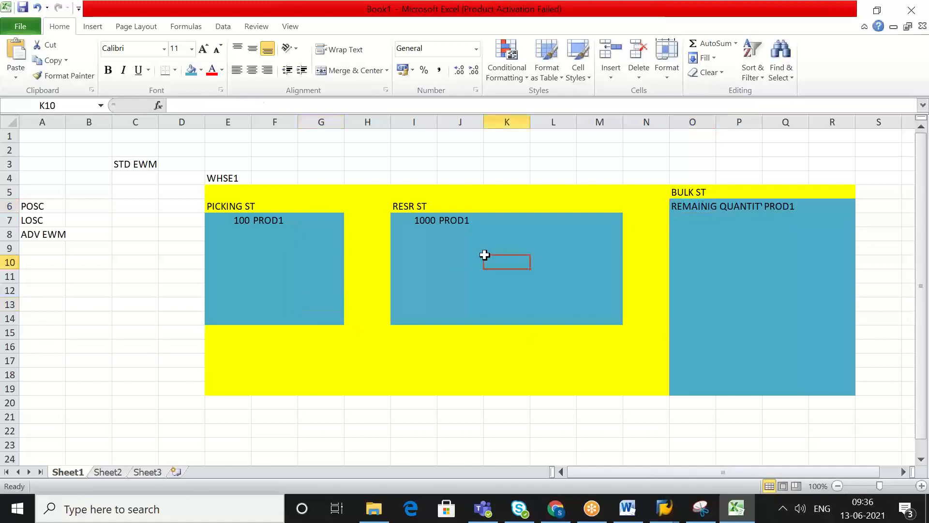
pyautogui.click(719, 237)
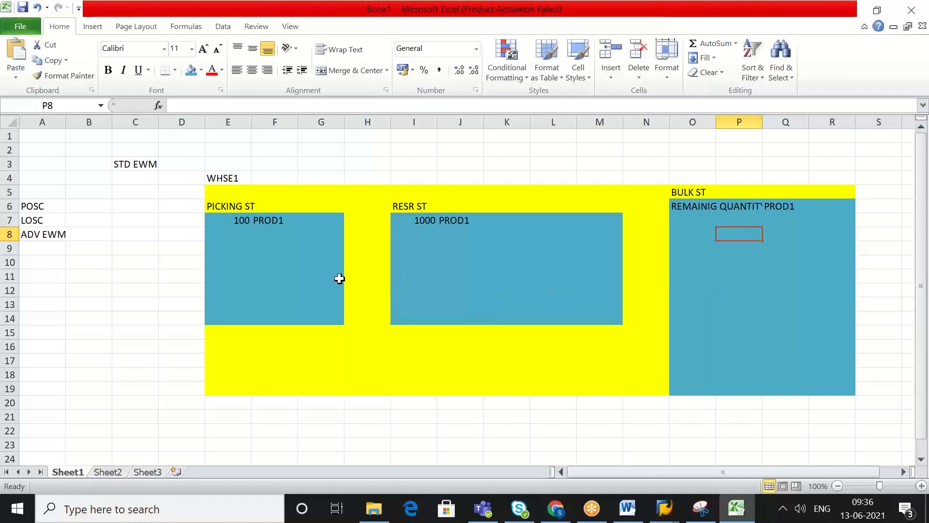
pyautogui.click(259, 256)
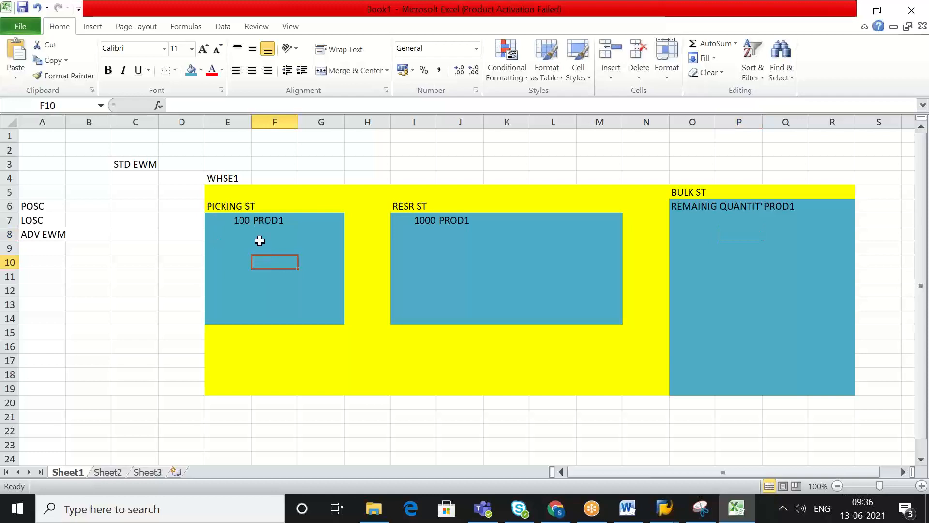
# Step: Compare the PROD1 quantities stored in the picking, reserve and bulk areas
pyautogui.click(235, 227)
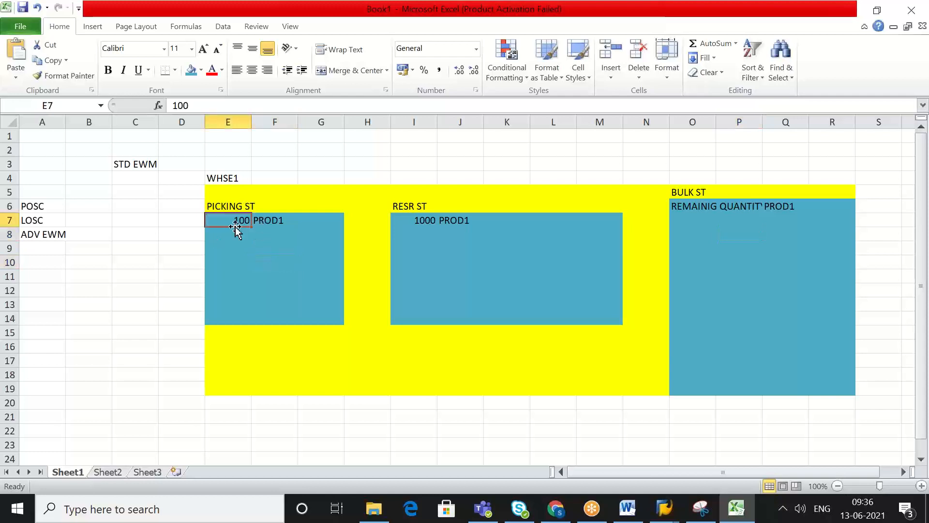
pyautogui.click(466, 233)
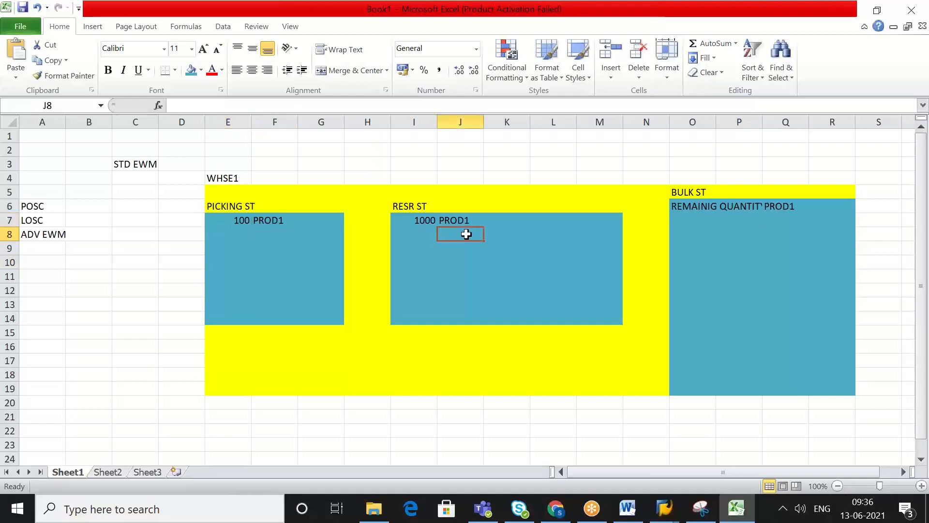
pyautogui.click(685, 237)
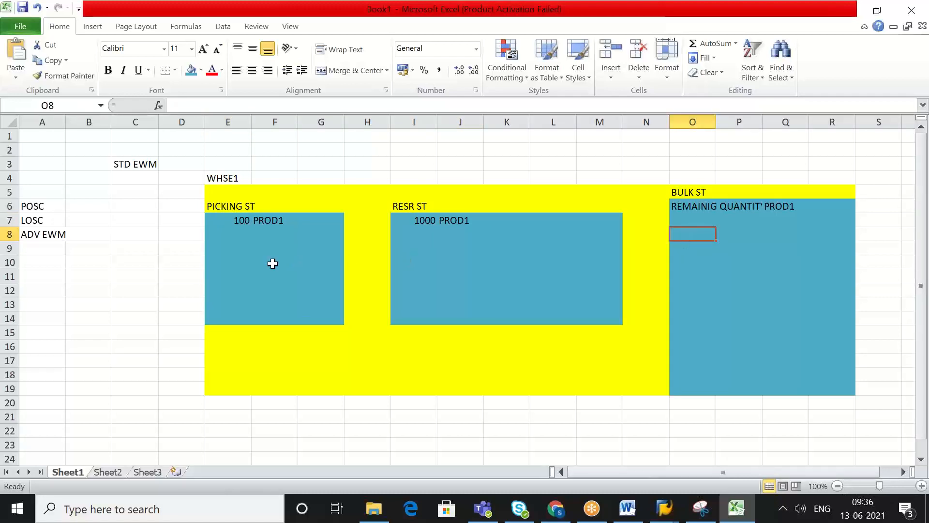
pyautogui.click(229, 248)
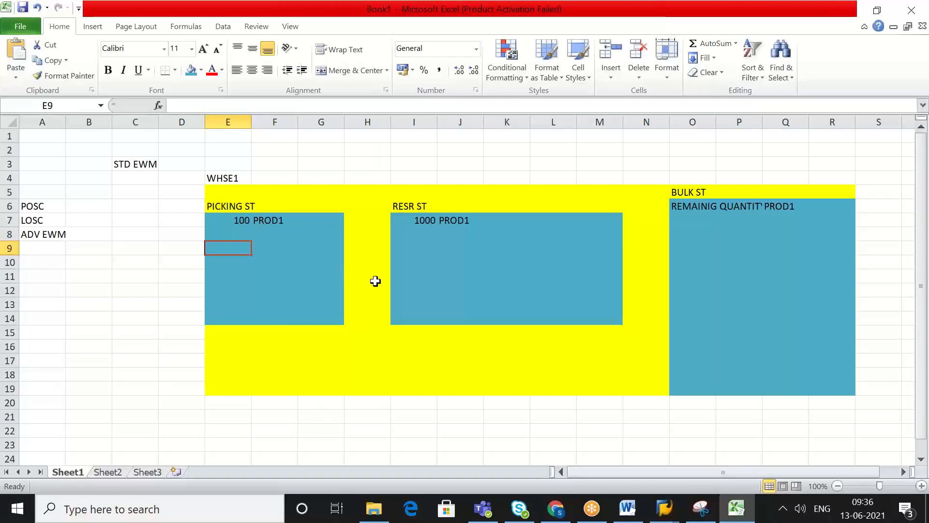
pyautogui.click(419, 287)
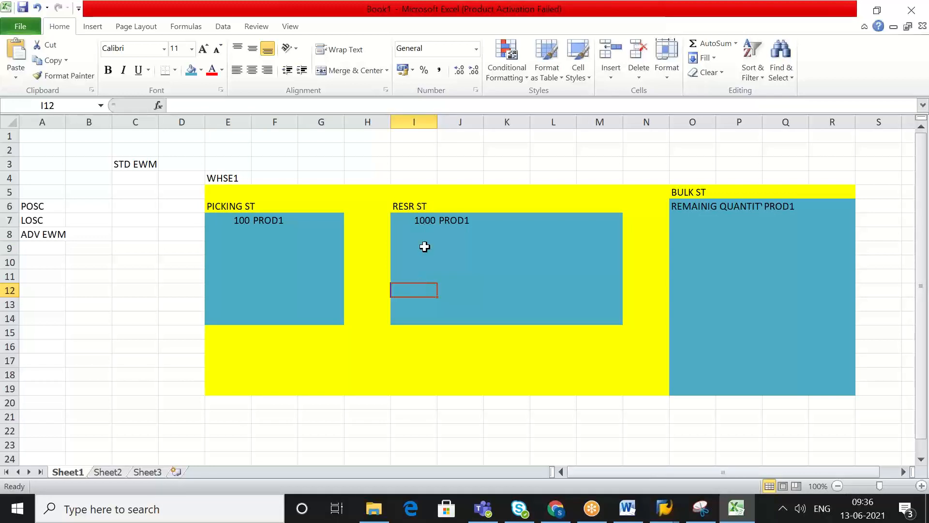
pyautogui.click(710, 262)
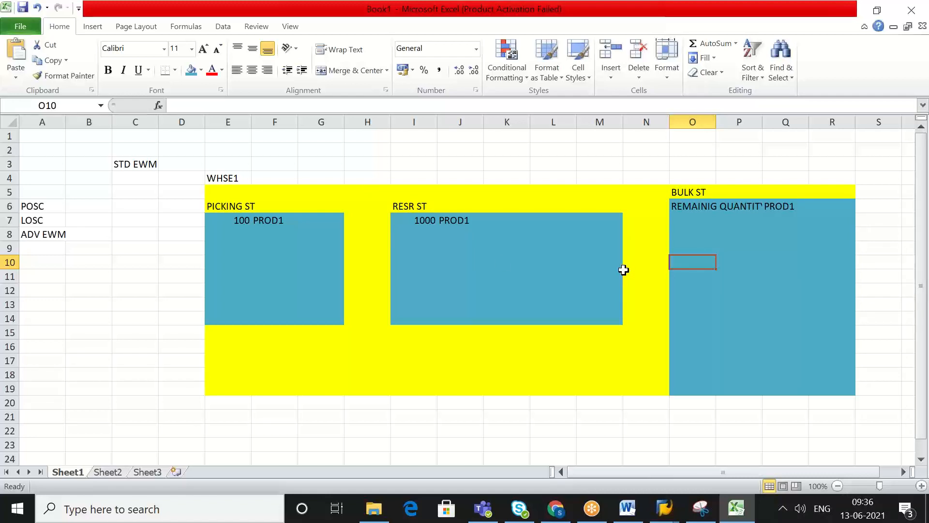
# Step: Copy the product PROD1 from F7 into F8 in the picking area
pyautogui.click(248, 225)
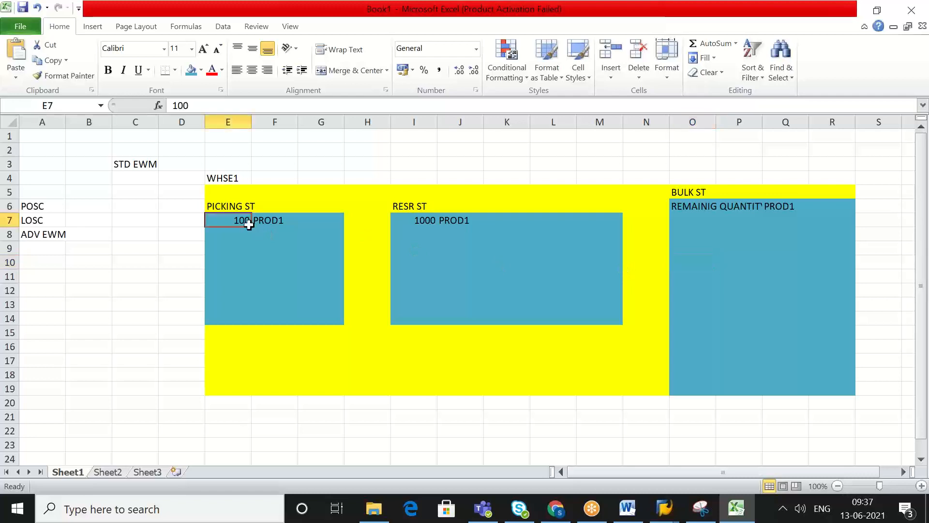
pyautogui.click(275, 223)
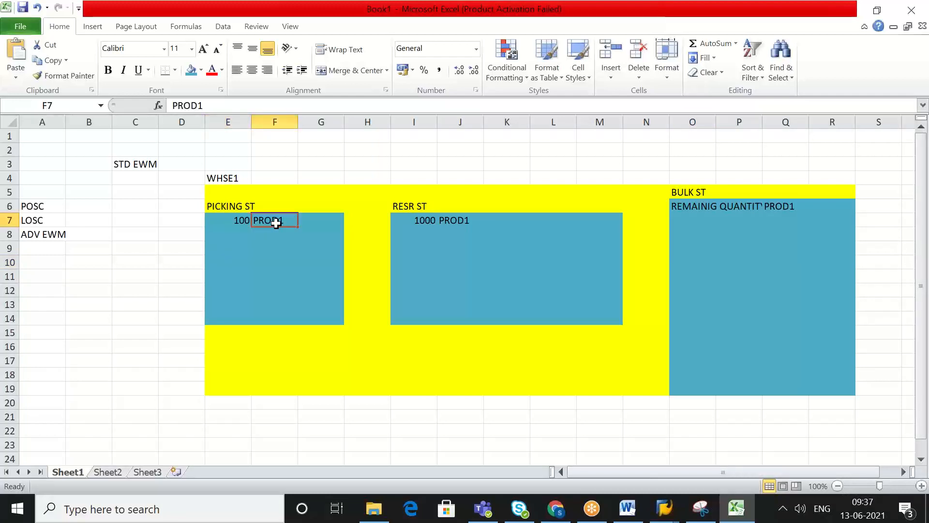
pyautogui.hotkey('ctrl', 'c')
pyautogui.click(274, 231)
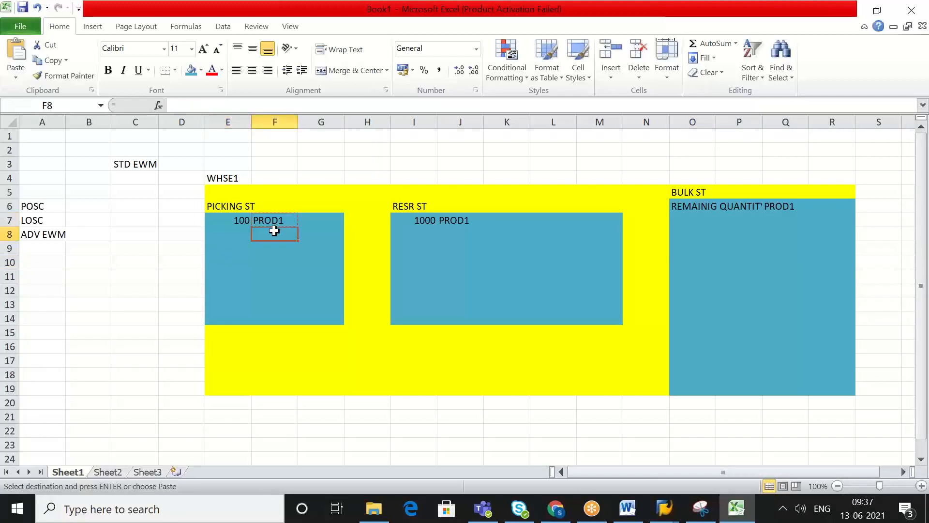
pyautogui.hotkey('shift', 'Down')
pyautogui.hotkey('shift', 'Down')
pyautogui.hotkey('shift', 'Down')
pyautogui.hotkey('shift', 'Down')
pyautogui.hotkey('shift', 'Down')
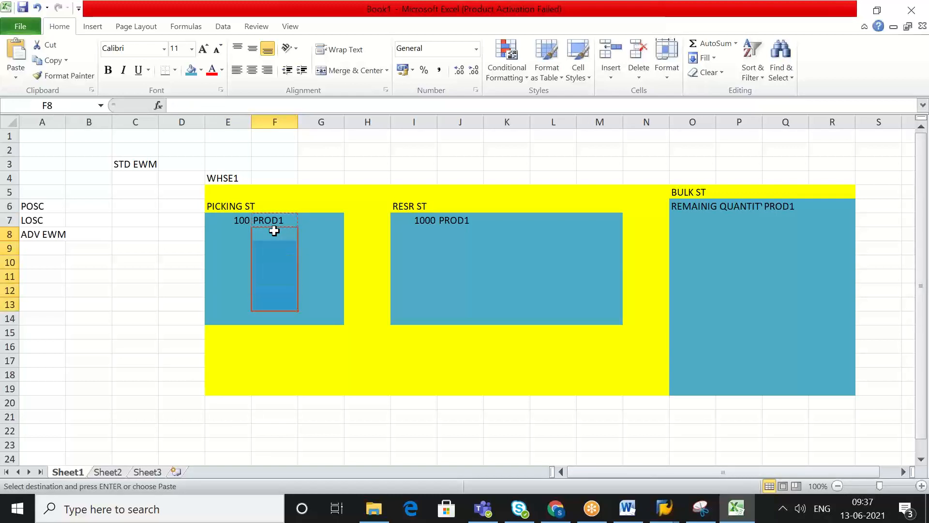
pyautogui.click(273, 231)
pyautogui.hotkey('ctrl', 'v')
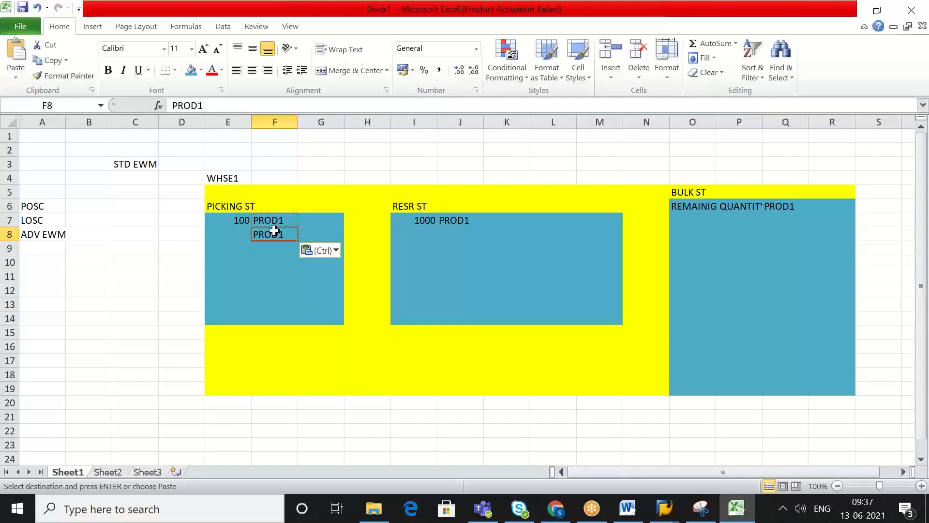
# Step: Fill F9:F13 of the picking area with the copied product PROD1
pyautogui.click(273, 246)
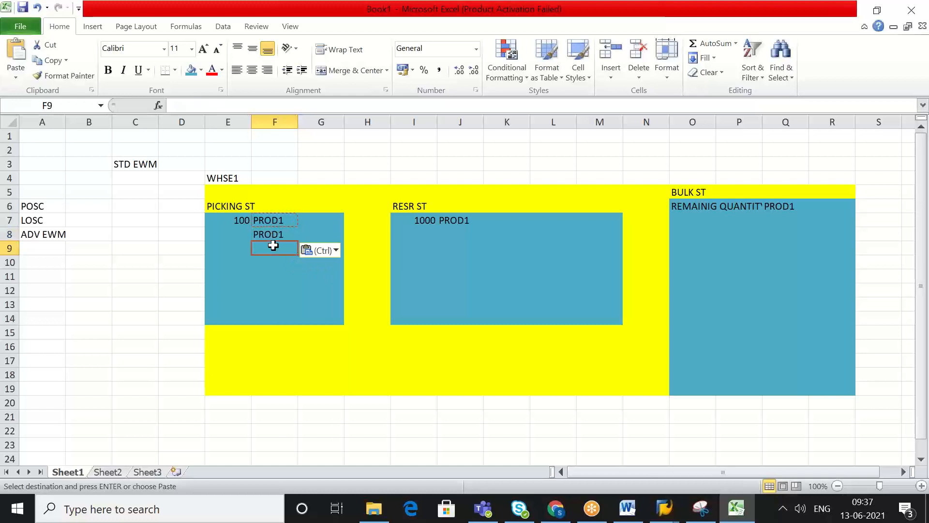
pyautogui.hotkey('shift', 'Down')
pyautogui.hotkey('shift', 'Down')
pyautogui.hotkey('shift', 'Down')
pyautogui.hotkey('shift', 'Down')
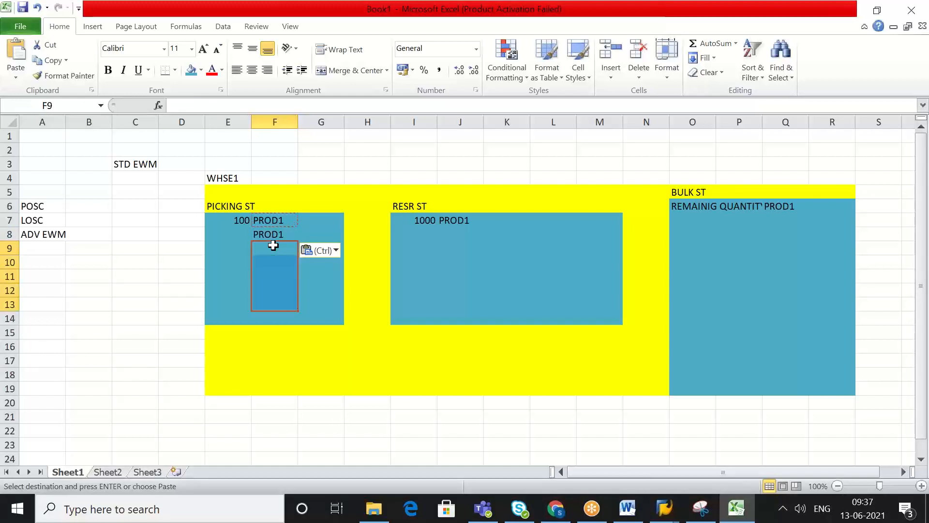
pyautogui.hotkey('ctrl', 'v')
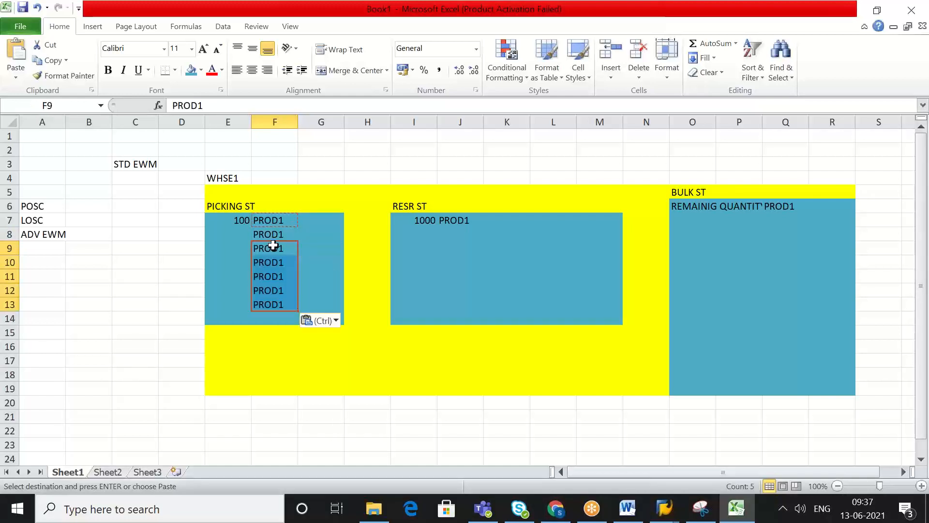
pyautogui.click(311, 259)
# Step: Enter the quantities 200, 10, 20, 50, 100 and 100 for the PROD1 rows in E8:E13
pyautogui.click(239, 230)
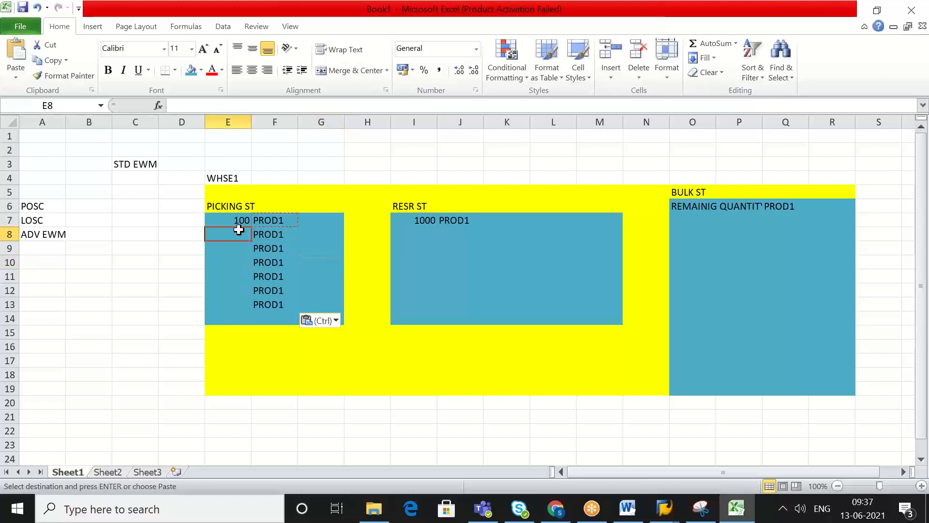
pyautogui.write('200')
pyautogui.press('Return')
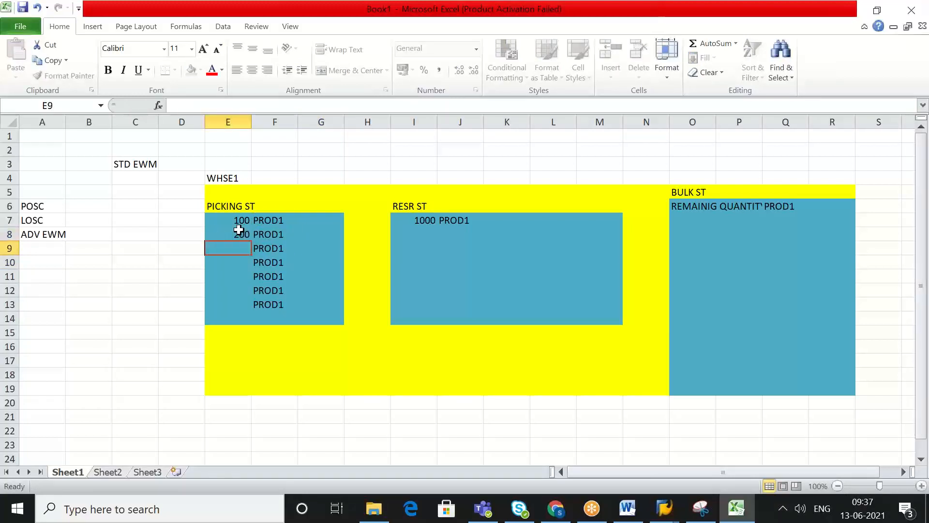
pyautogui.write('10')
pyautogui.press('Return')
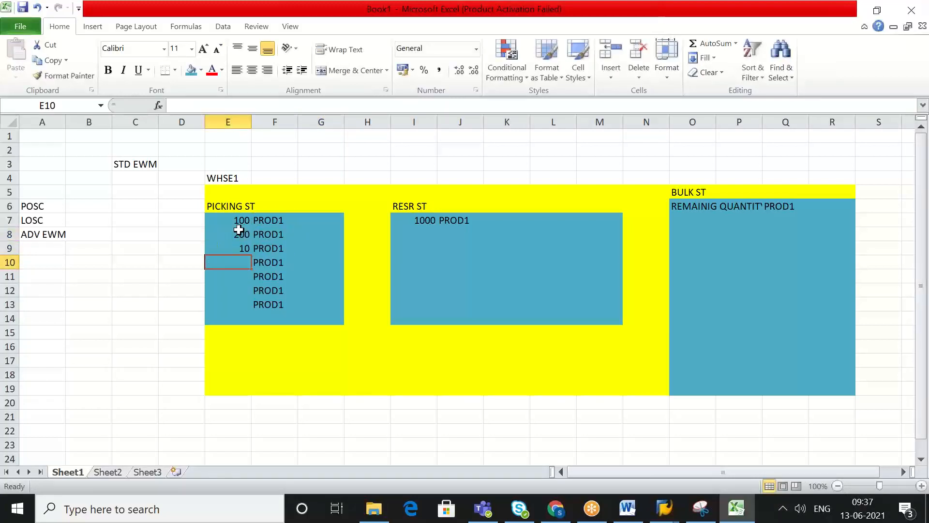
pyautogui.write('20')
pyautogui.press('Return')
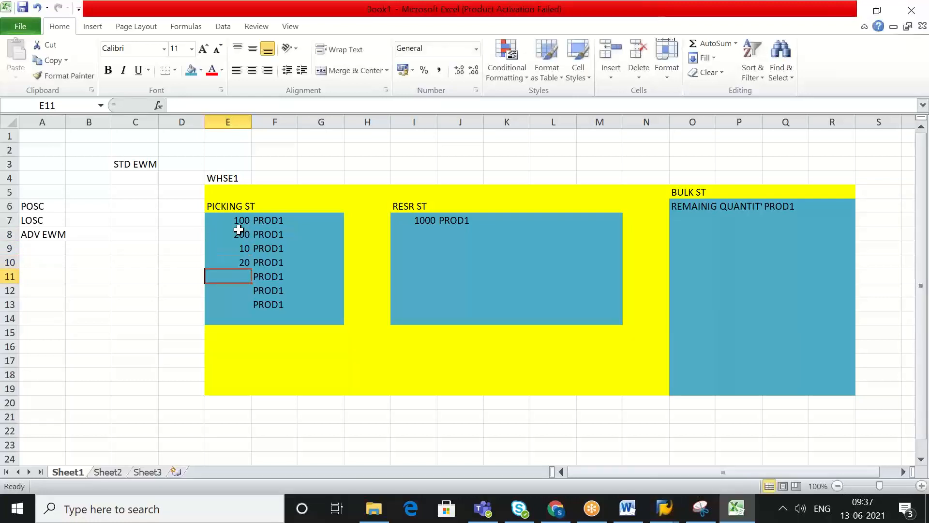
pyautogui.write('50')
pyautogui.press('Return')
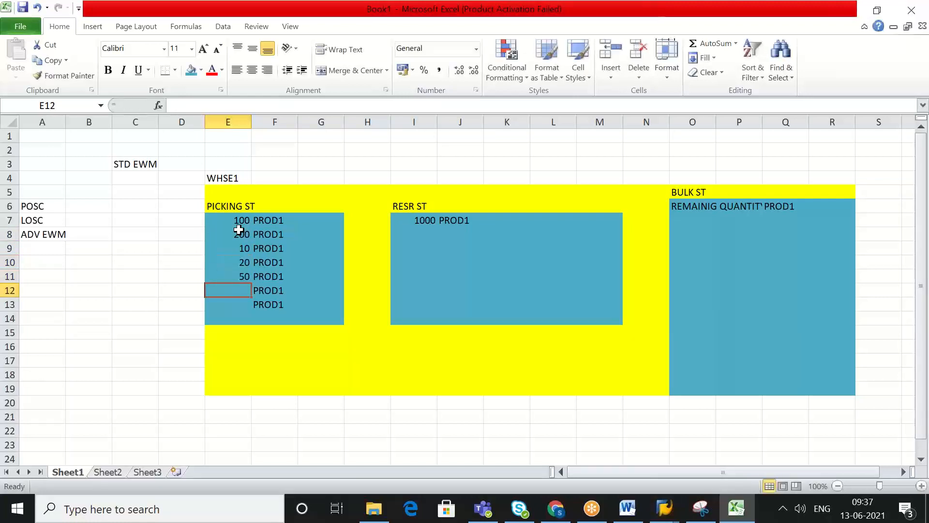
pyautogui.write('100')
pyautogui.press('Return')
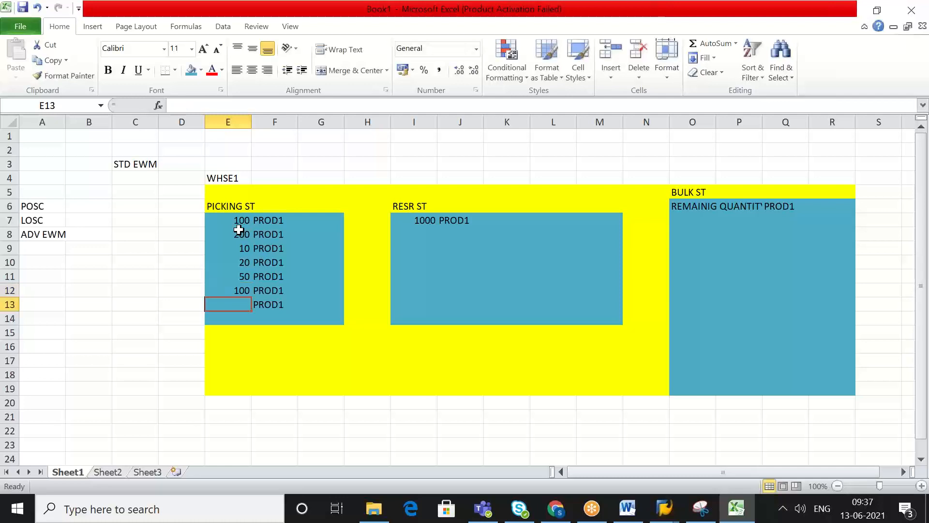
pyautogui.write('100')
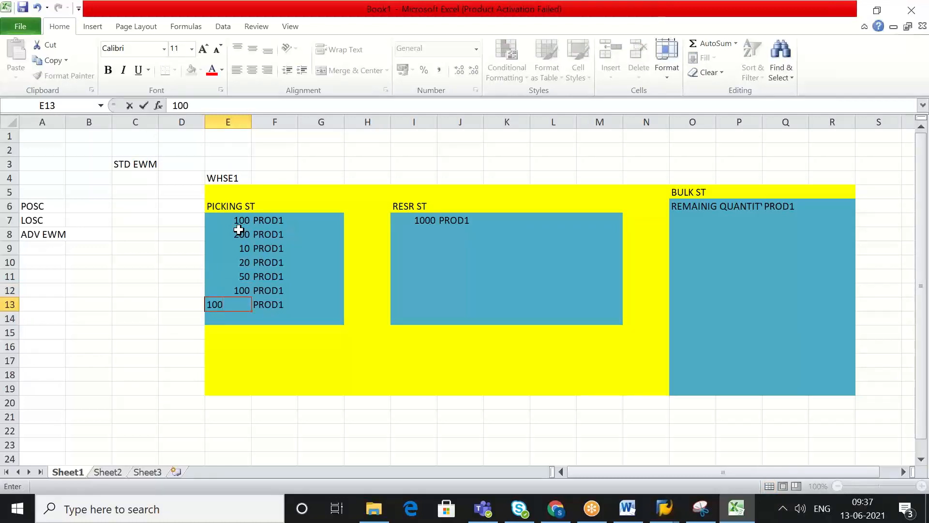
pyautogui.press('Return')
pyautogui.click(282, 309)
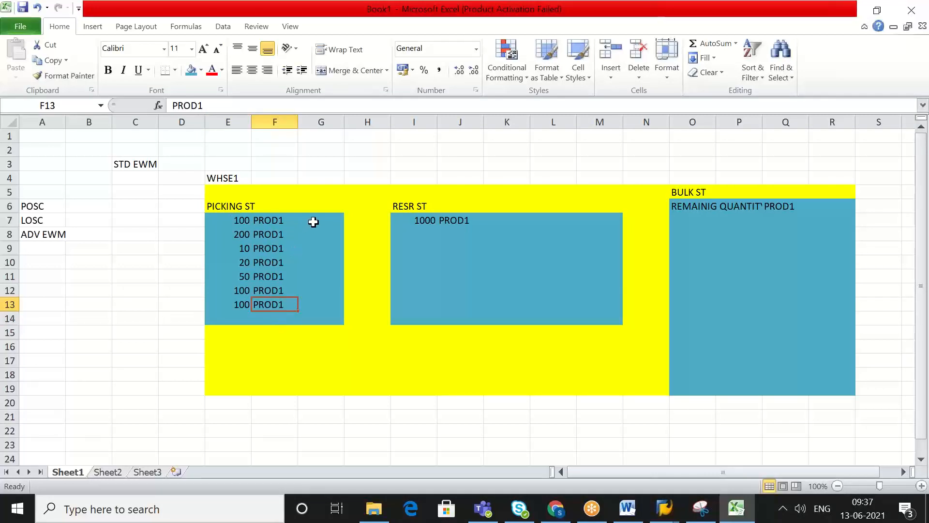
# Step: Enter the storage bins BIN1 and BIN2 in G7 and G8 beside the first two PROD1 rows
pyautogui.click(314, 221)
pyautogui.write('BIN1')
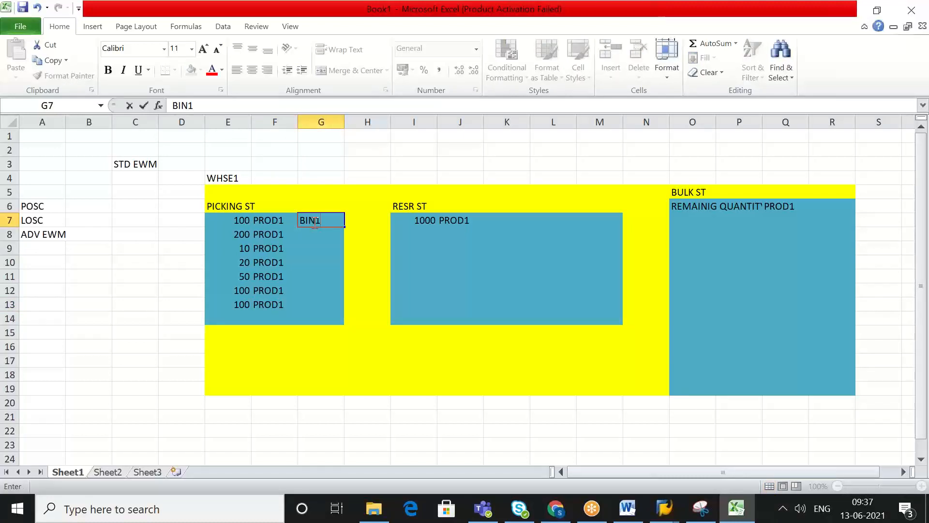
pyautogui.press('Return')
pyautogui.write('BIN2')
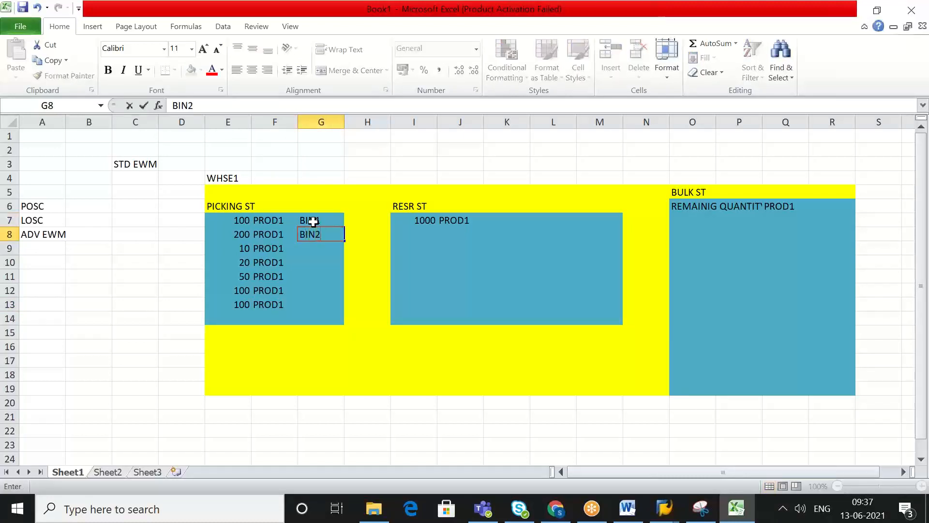
pyautogui.press('Return')
# Step: Extend the bin numbering from G7 down to BIN8 in G14
pyautogui.click(313, 222)
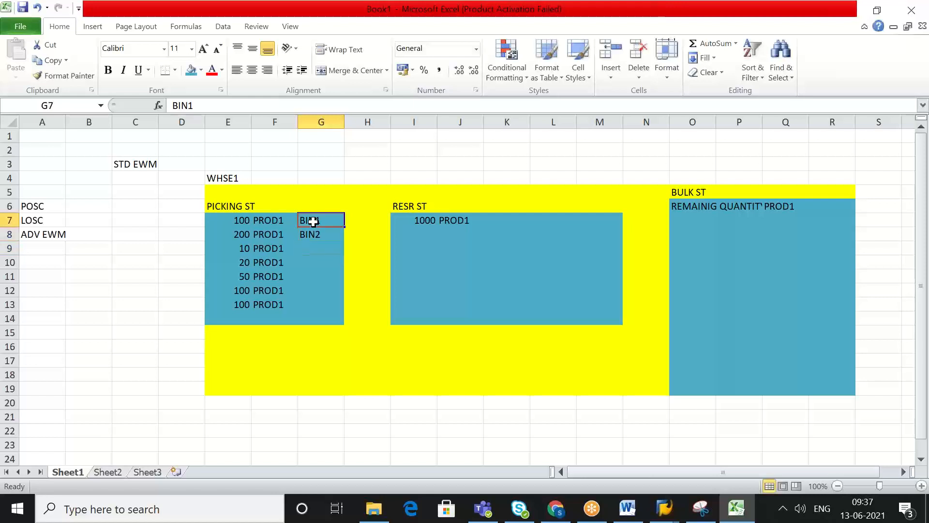
pyautogui.press('Down')
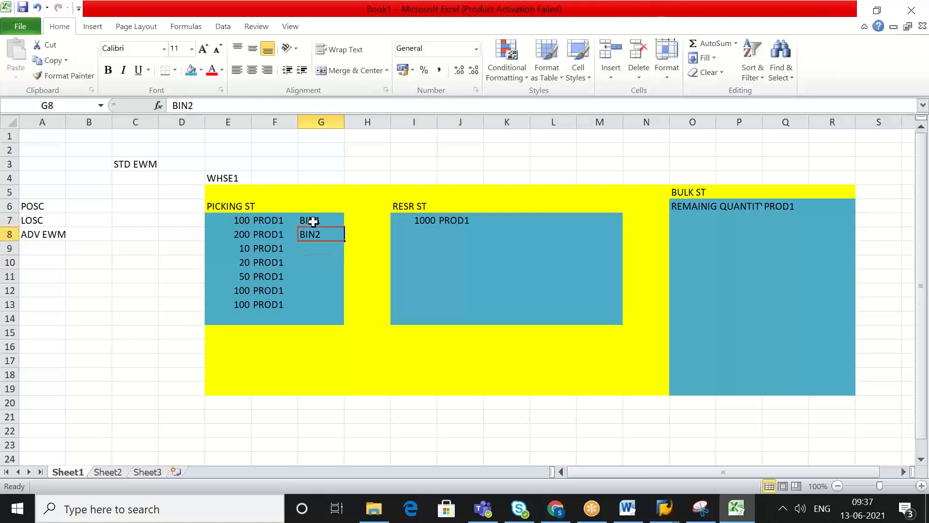
pyautogui.click(313, 221)
pyautogui.moveTo(314, 222); pyautogui.dragTo(342, 323)
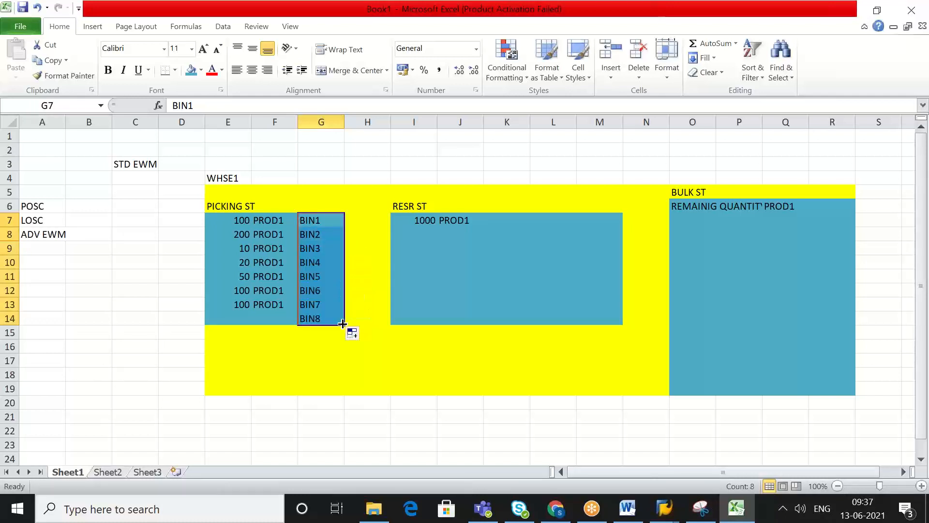
pyautogui.click(308, 345)
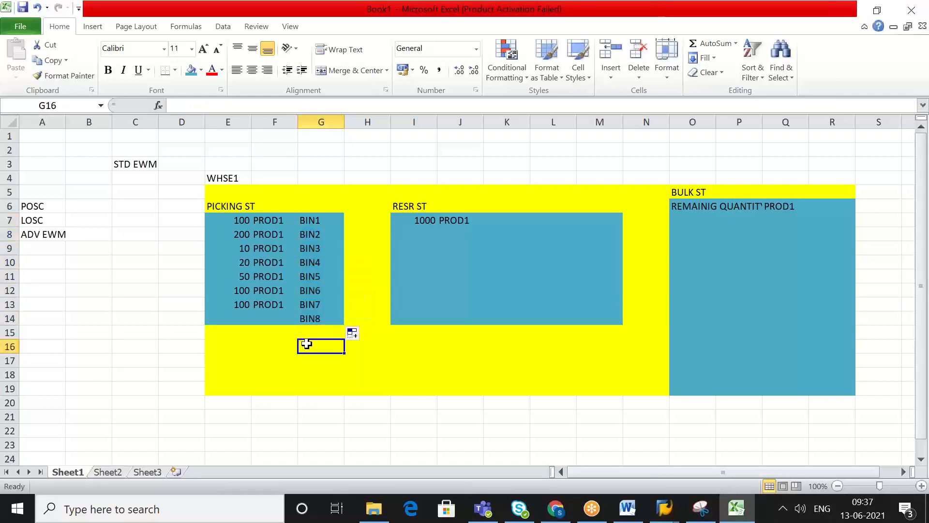
# Step: Note the required quantity as "10 unit" in H2 above the warehouse block
pyautogui.click(281, 305)
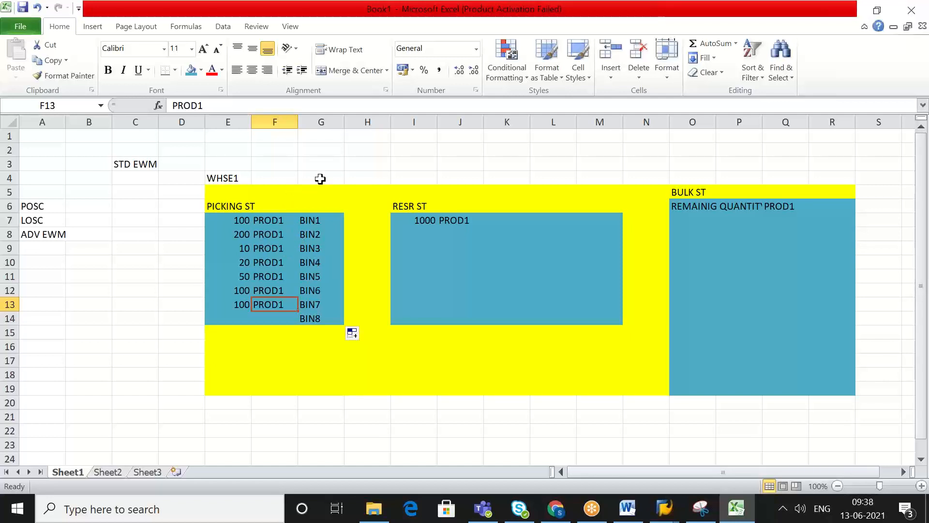
pyautogui.click(353, 152)
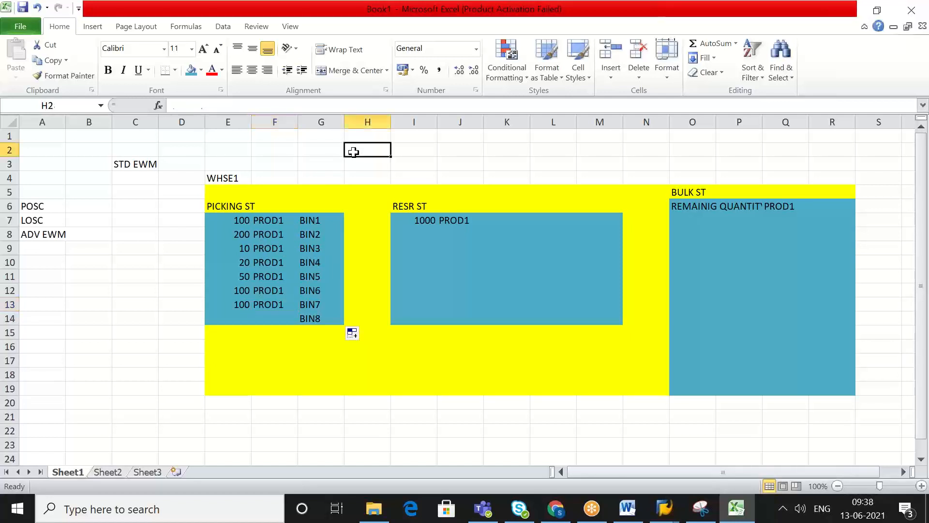
pyautogui.write('10 unit')
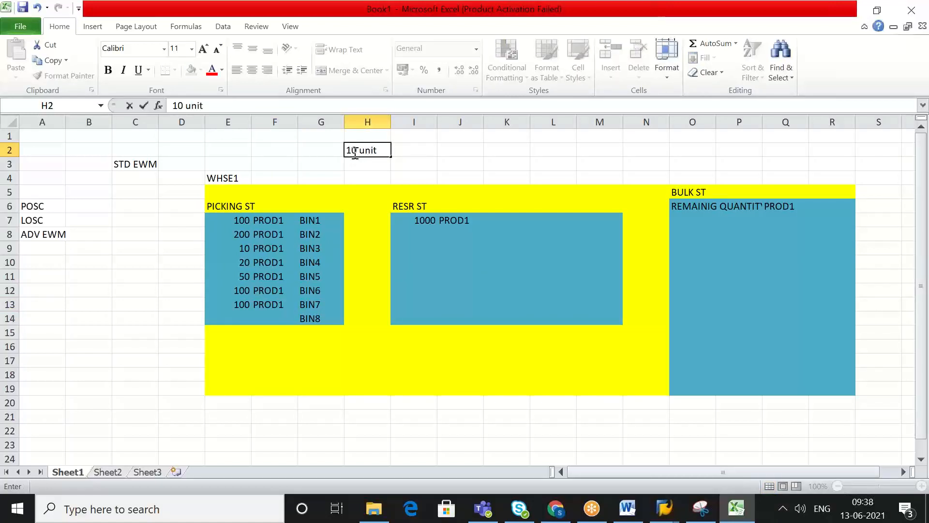
pyautogui.click(428, 153)
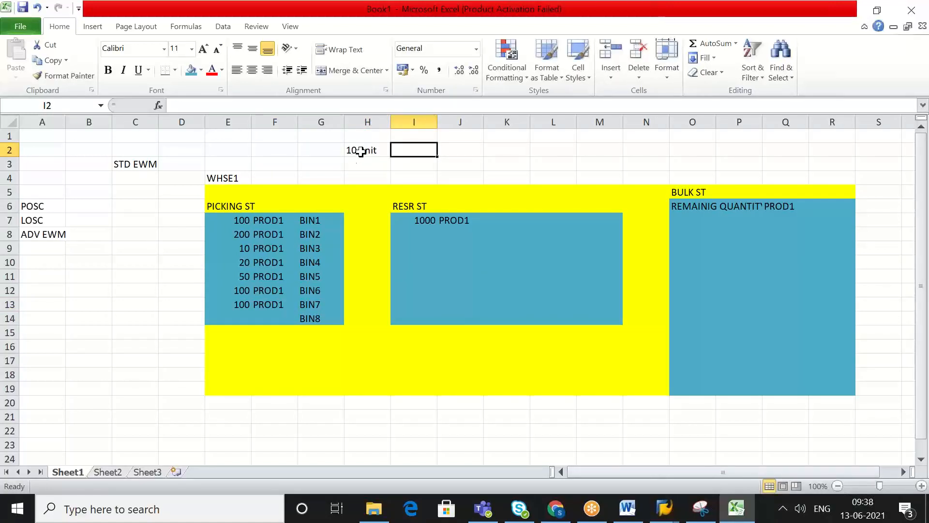
pyautogui.click(361, 152)
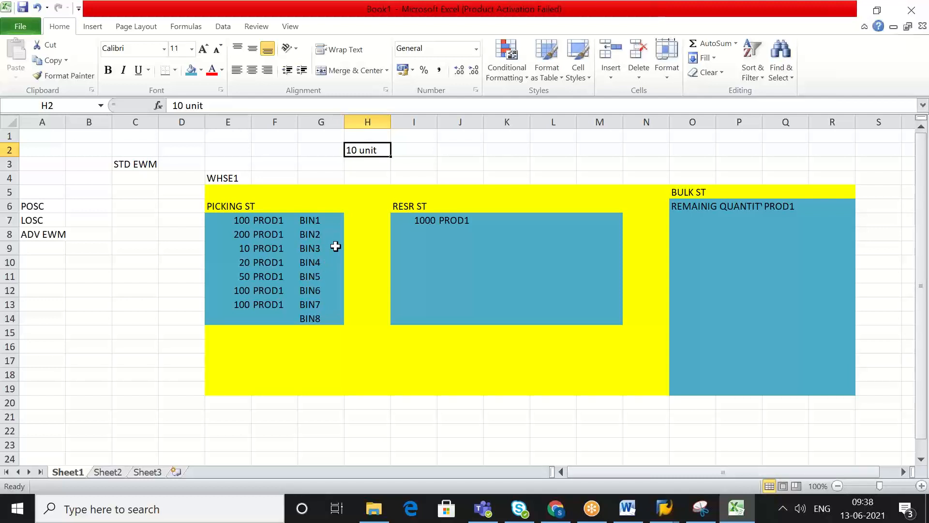
pyautogui.click(314, 223)
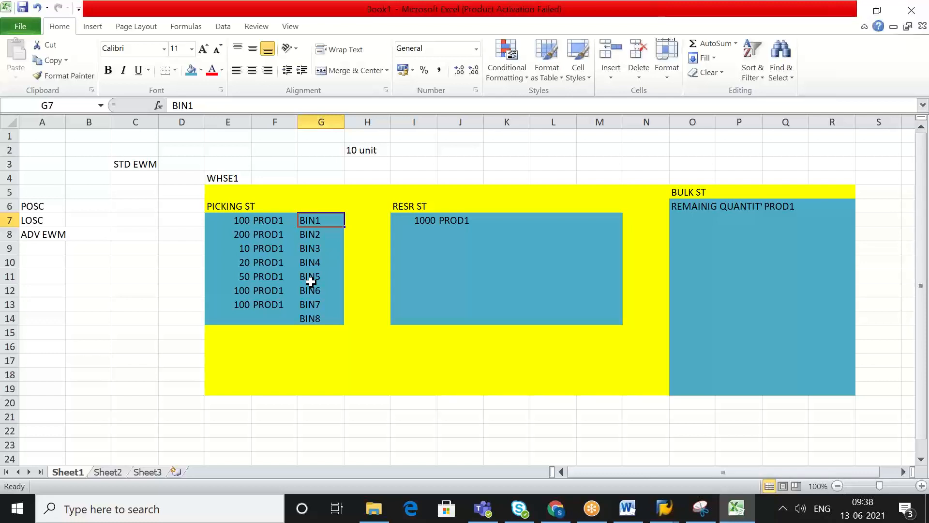
# Step: Switch to the SAP outbound delivery session, run transaction /nspro and display the SAP Reference IMG
pyautogui.click(668, 509)
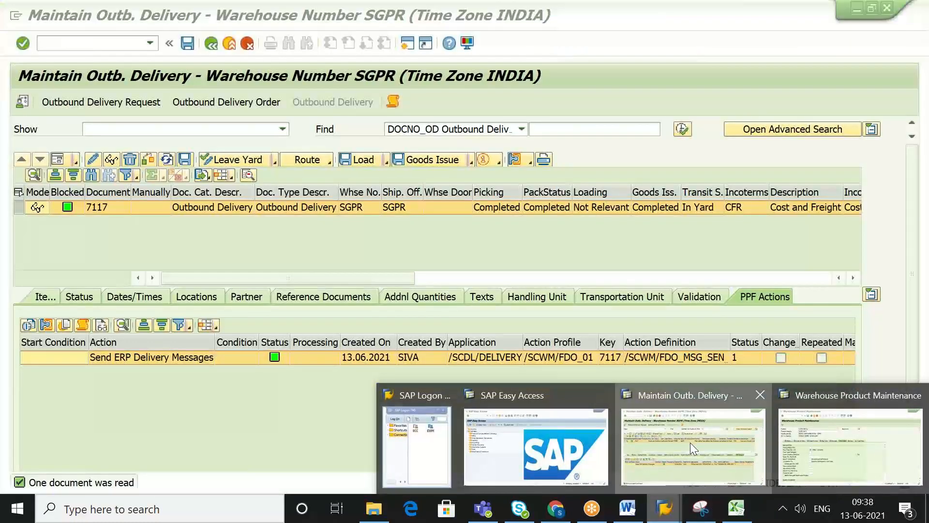
pyautogui.click(690, 442)
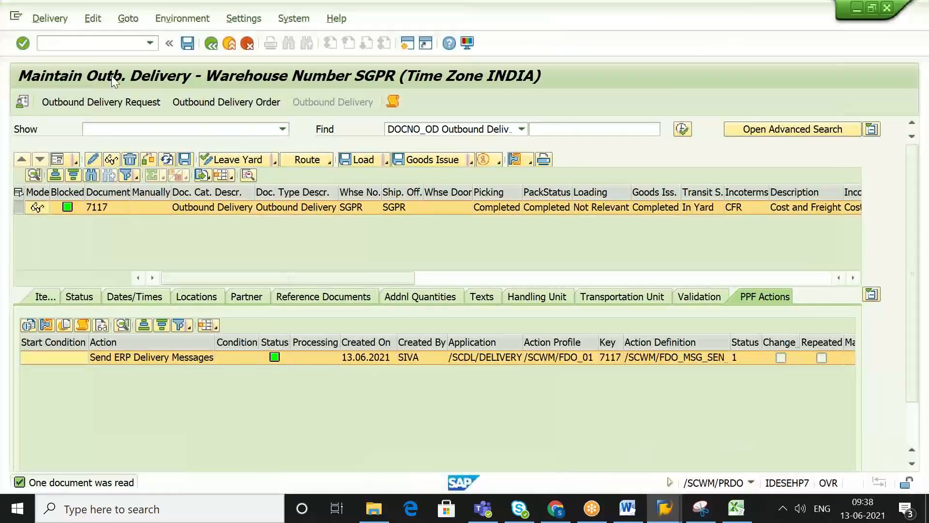
pyautogui.click(101, 37)
pyautogui.write('/nspro')
pyautogui.press('Return')
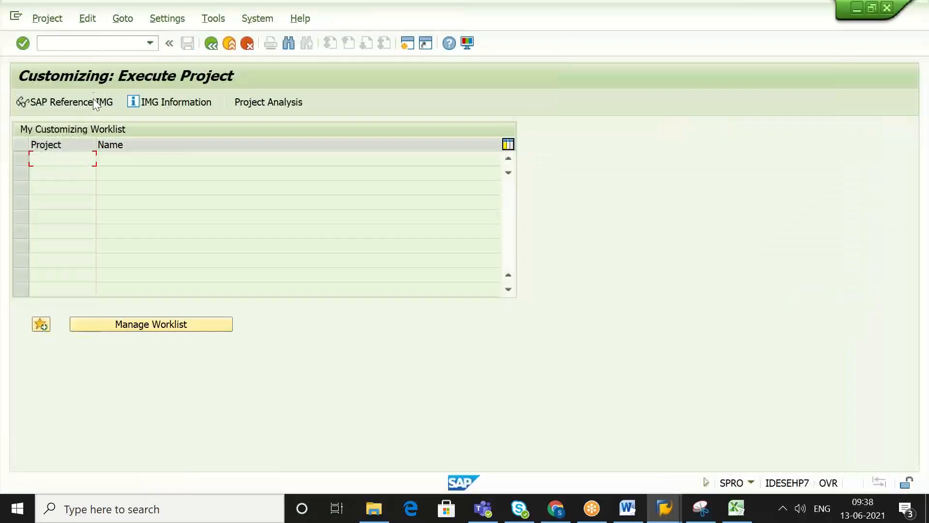
pyautogui.click(94, 102)
# Step: Open Specify Stock Removal Rule among the Goods Issue Process strategies of SCM Extended Warehouse Management
pyautogui.click(99, 247)
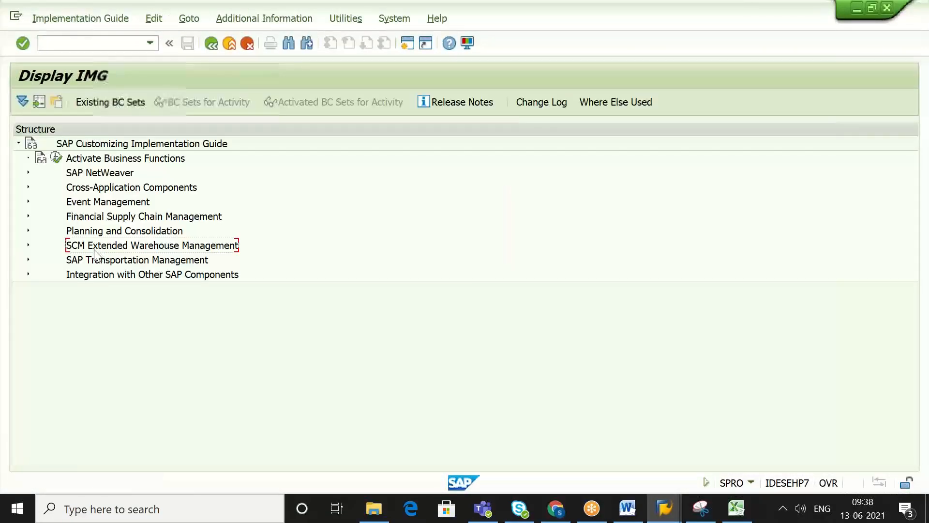
pyautogui.click(28, 244)
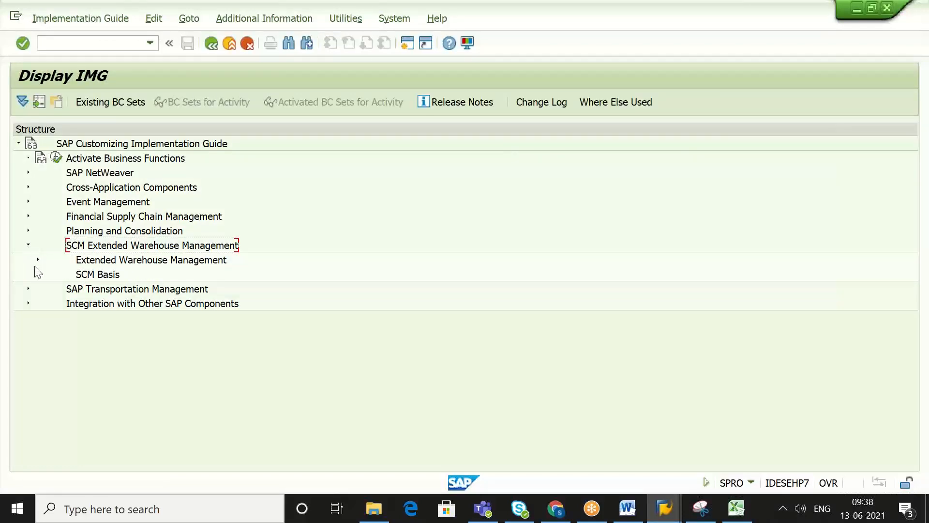
pyautogui.click(38, 260)
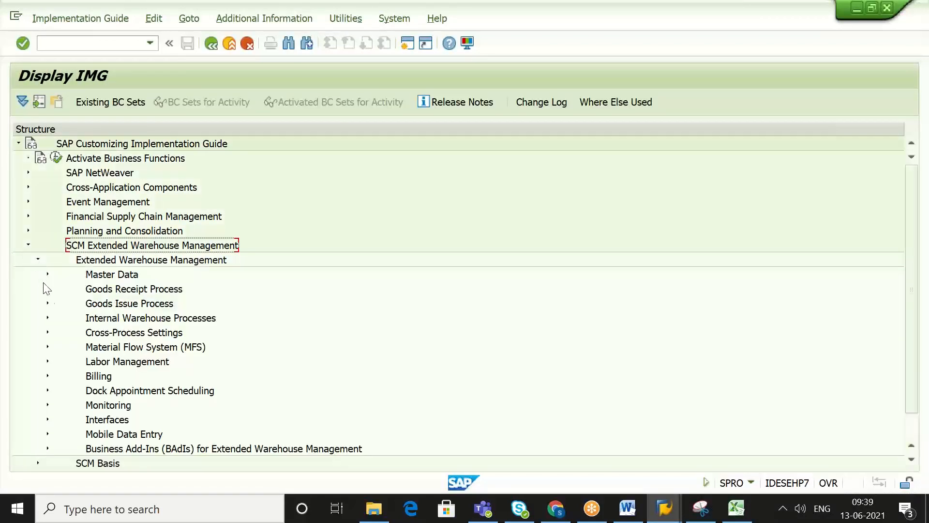
pyautogui.click(109, 308)
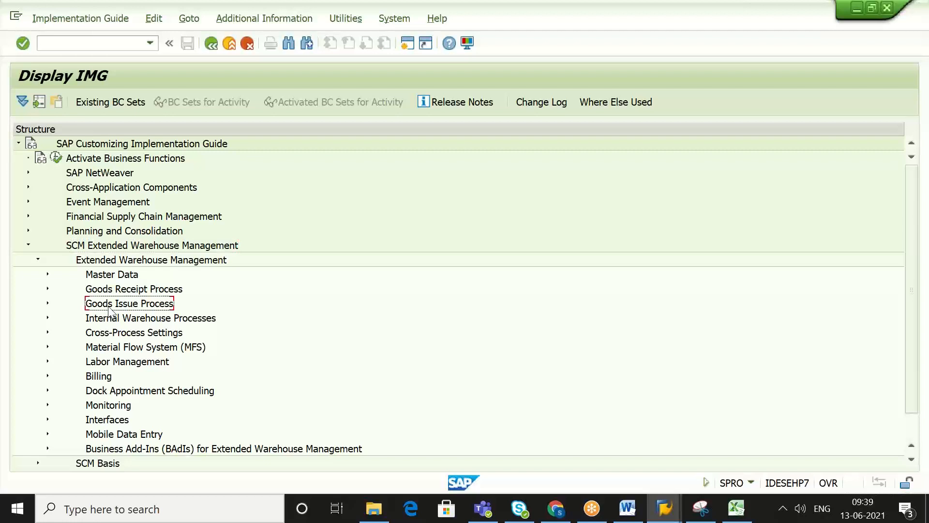
pyautogui.click(48, 303)
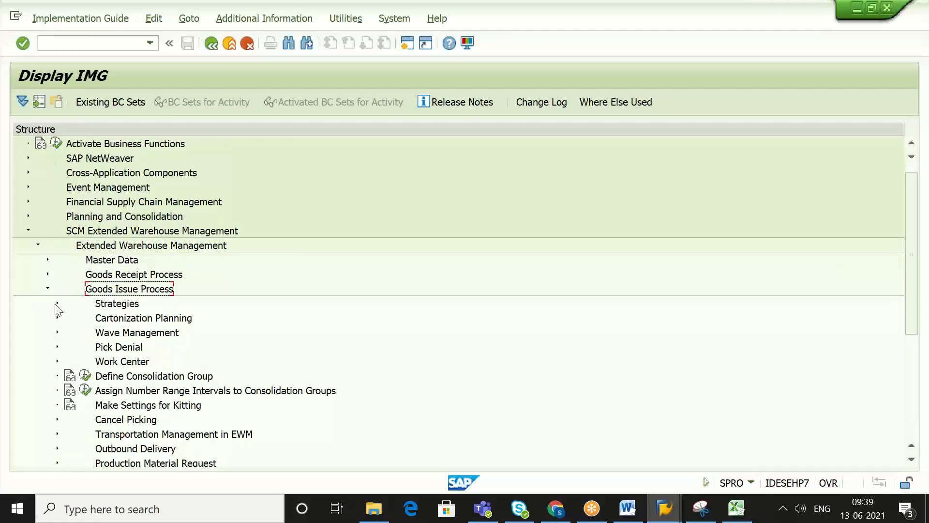
pyautogui.click(57, 304)
pyautogui.click(120, 321)
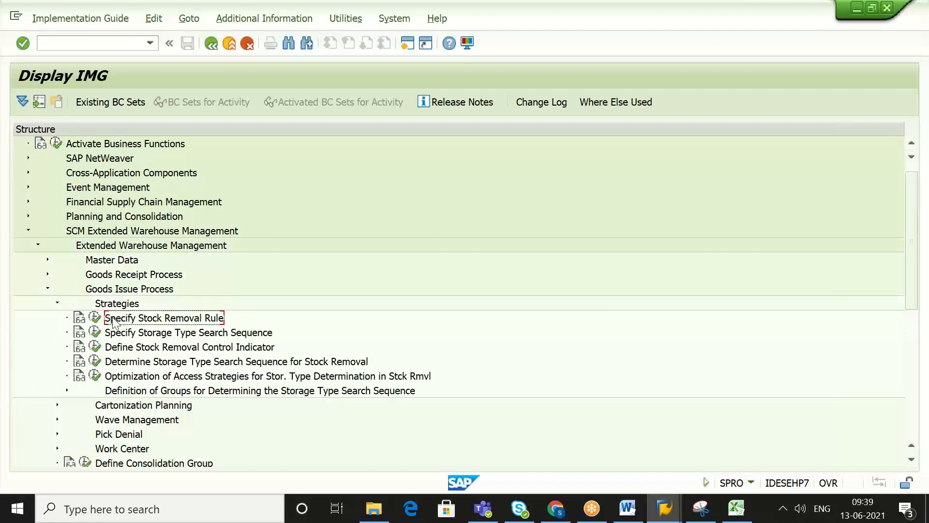
pyautogui.click(95, 318)
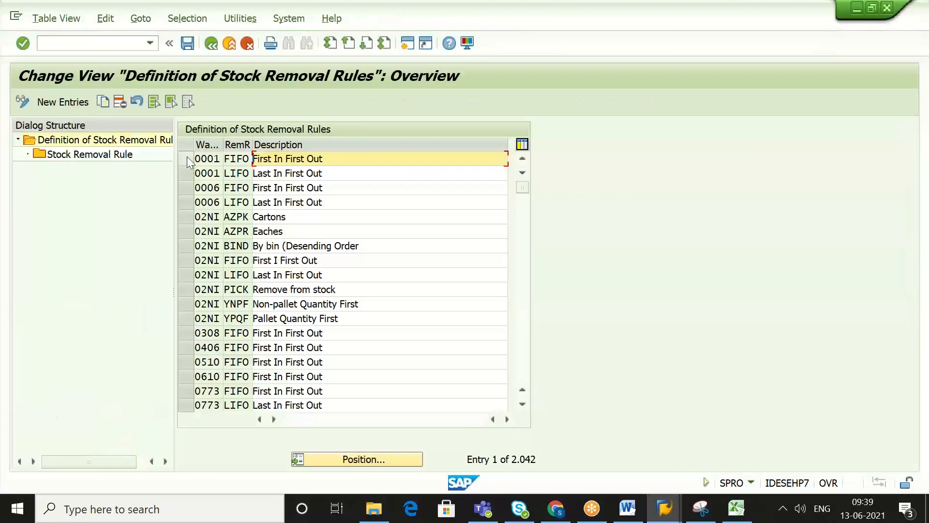
# Step: Open the FIFO stock removal rule of warehouse 0001 and try the descending option on its WDATU sort field
pyautogui.click(187, 155)
pyautogui.doubleClick(105, 157)
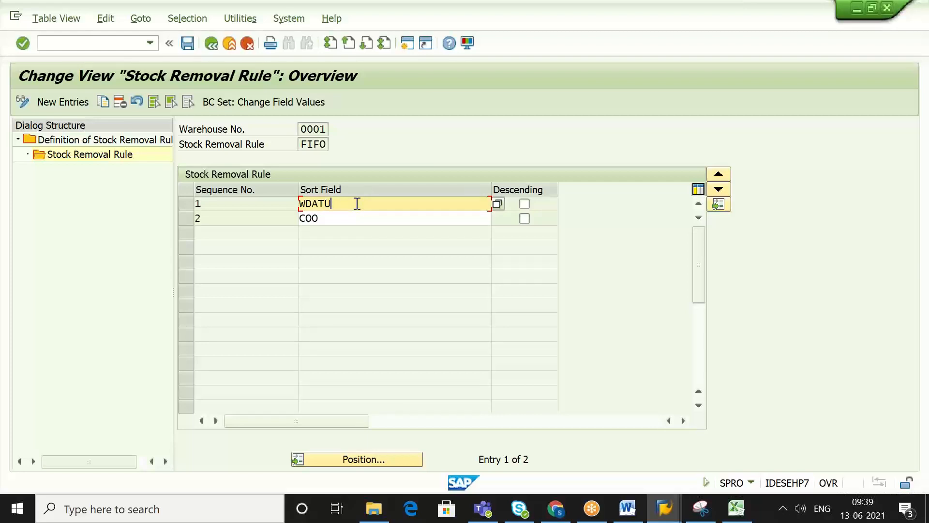
pyautogui.click(523, 205)
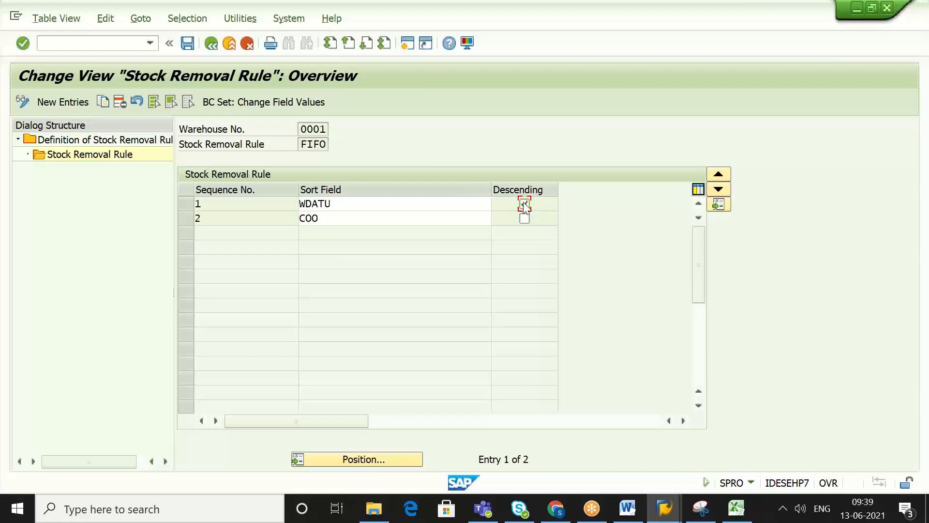
pyautogui.click(467, 202)
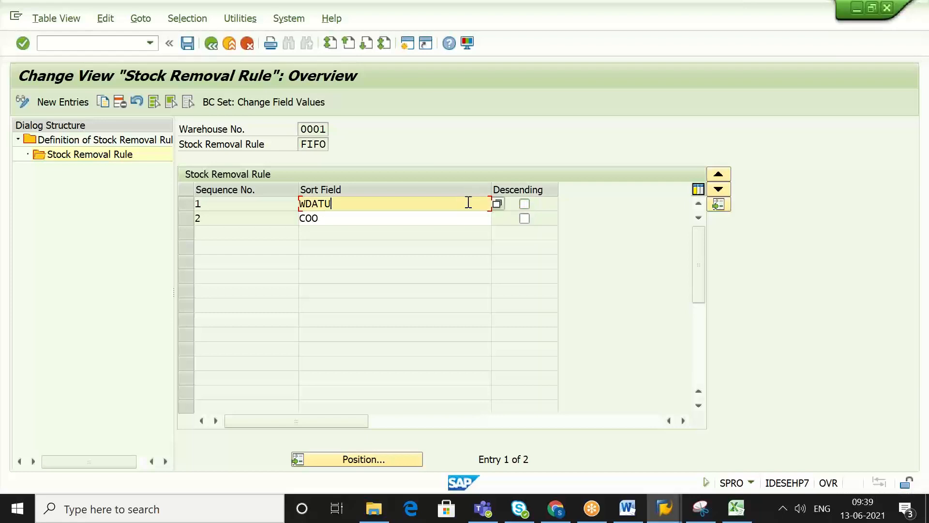
# Step: Review the sort fields available for the first sequence, including Batch and Country of Origin, and close the list unchanged
pyautogui.click(495, 204)
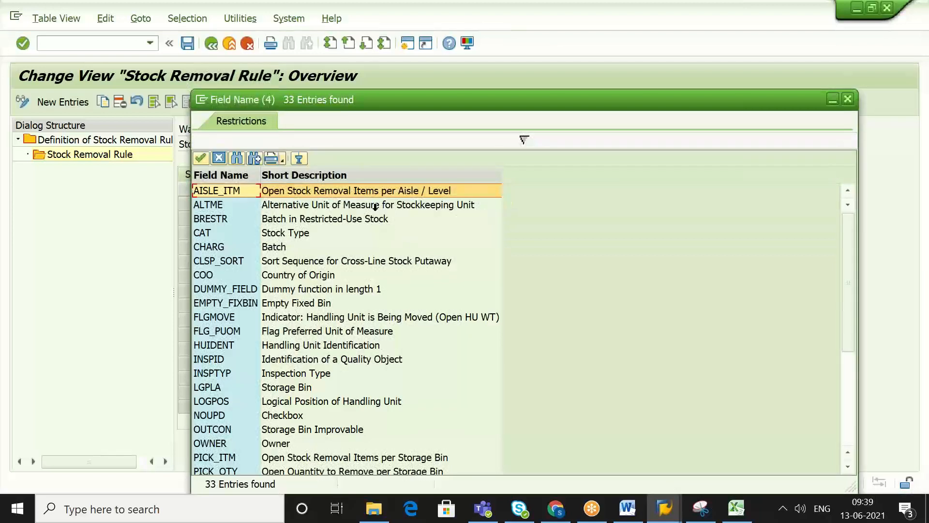
pyautogui.click(282, 249)
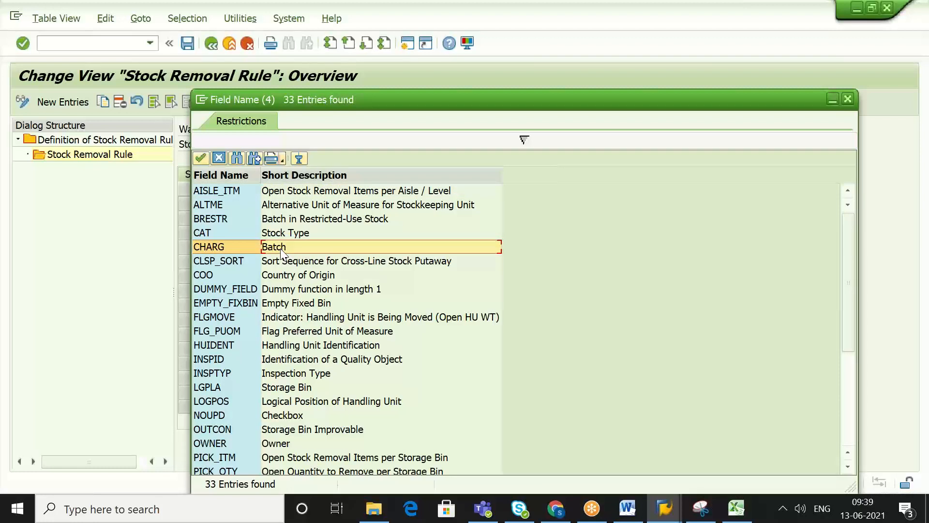
pyautogui.click(303, 276)
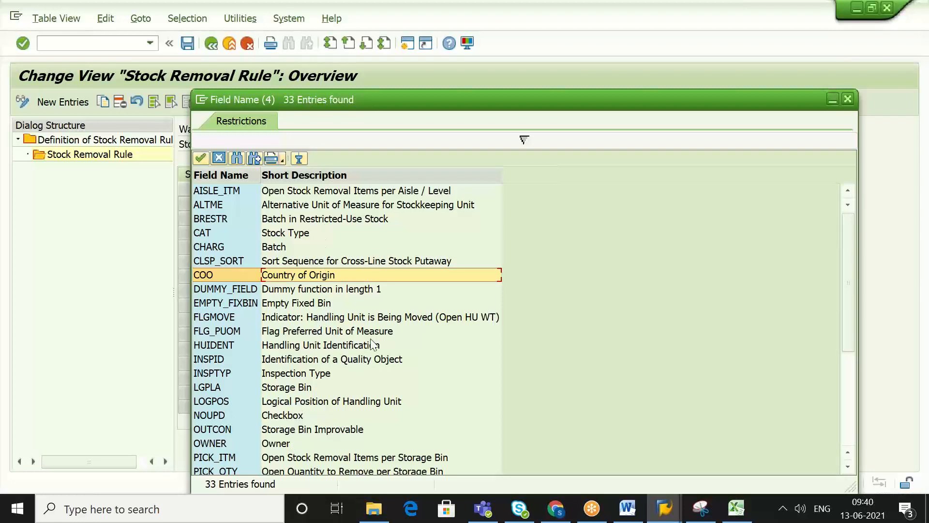
pyautogui.click(220, 155)
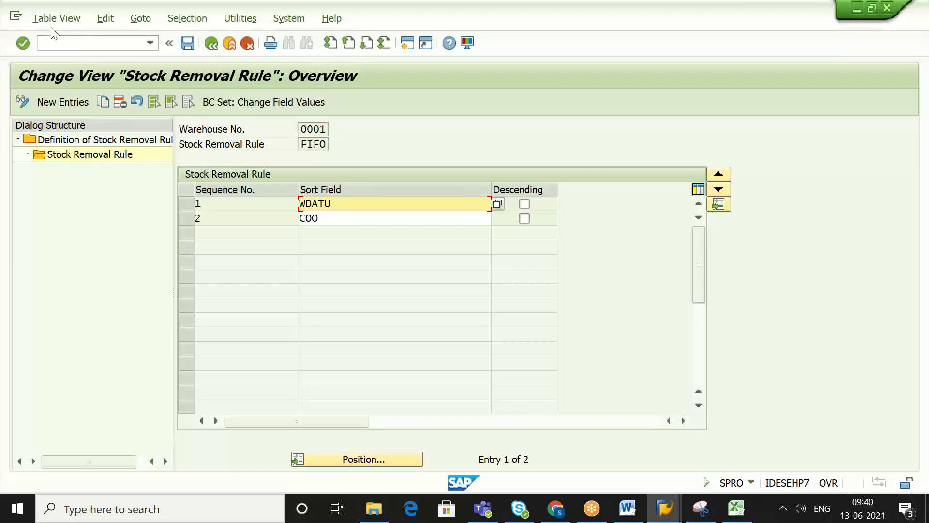
# Step: Leave the stock removal rule settings and return to the SAP Easy Access screen with /n
pyautogui.click(211, 44)
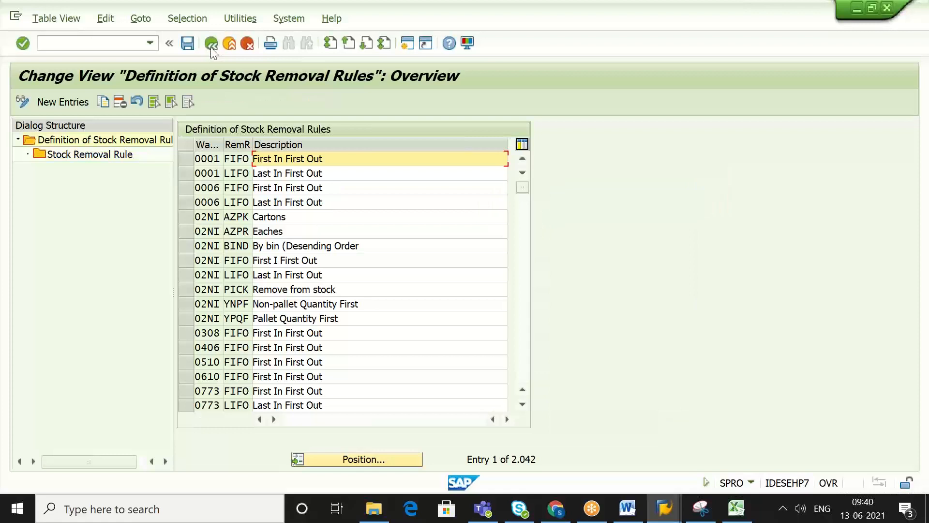
pyautogui.click(211, 45)
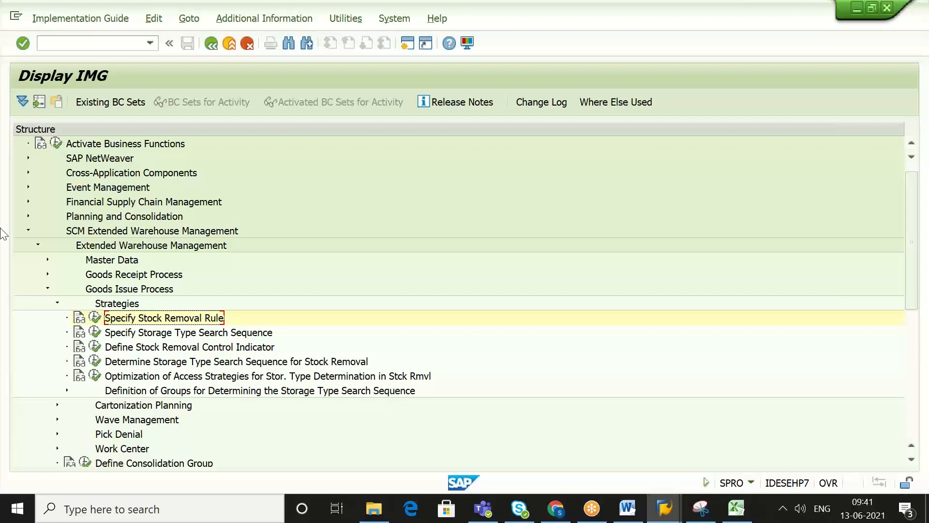
pyautogui.click(119, 44)
pyautogui.write('/n')
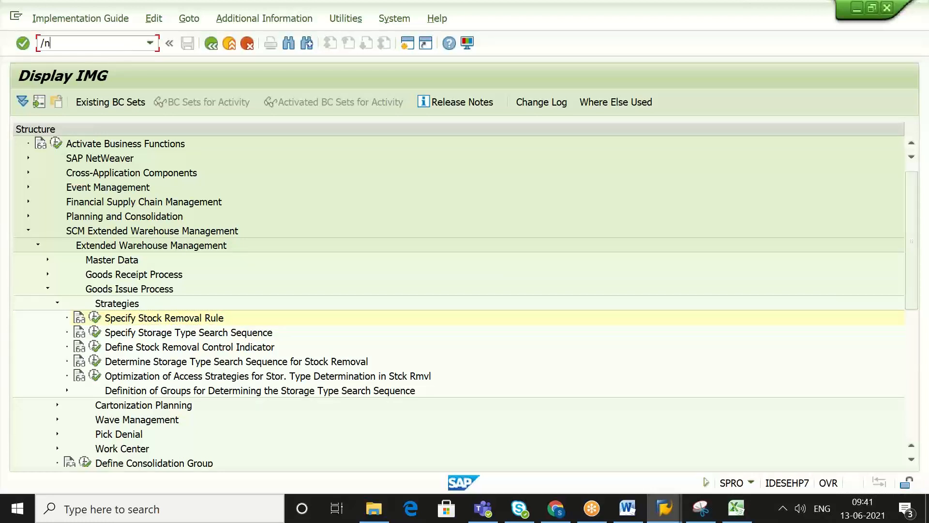
pyautogui.press('Return')
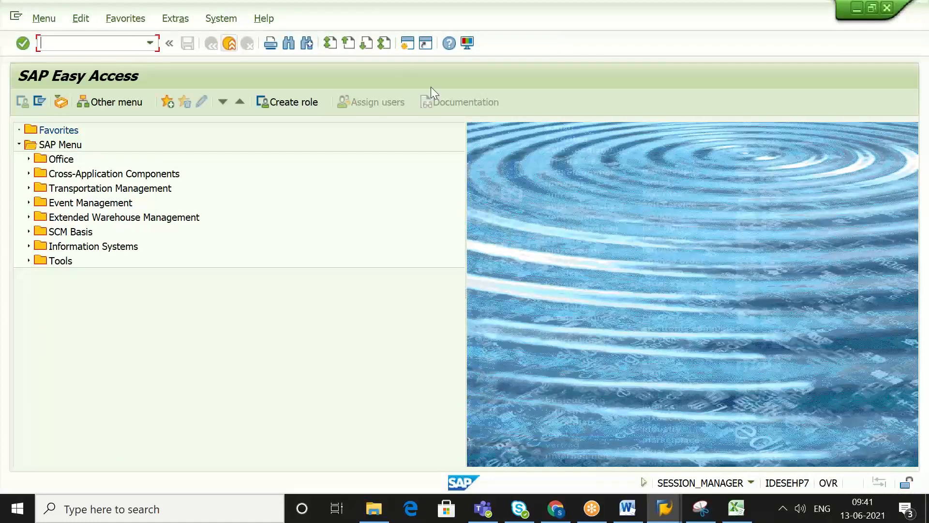
# Step: Switch to the Excel workbook, open Sheet3 and enter WARE in B2
pyautogui.click(628, 21)
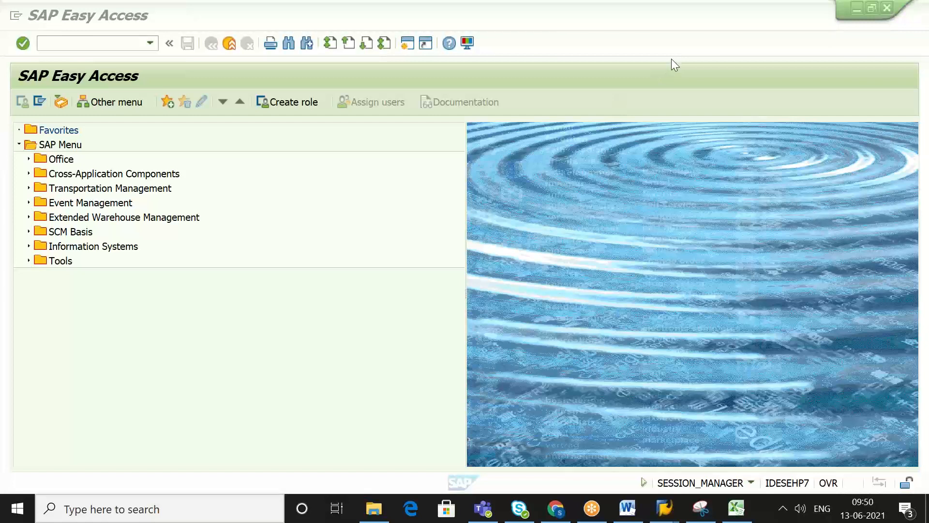
pyautogui.click(737, 509)
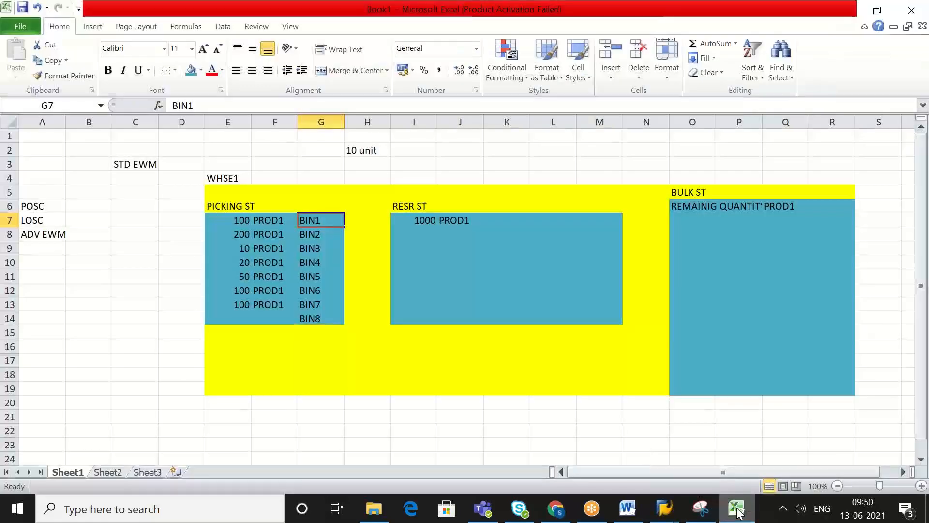
pyautogui.click(107, 472)
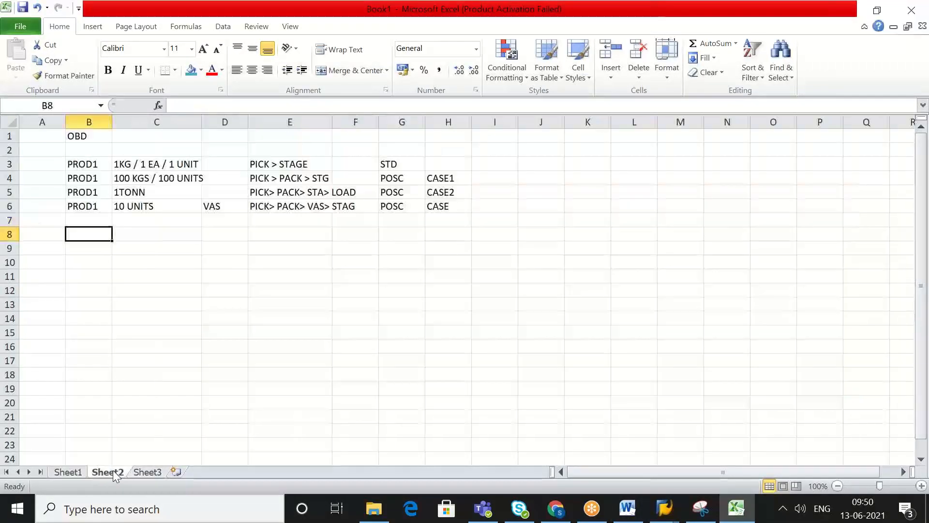
pyautogui.click(146, 471)
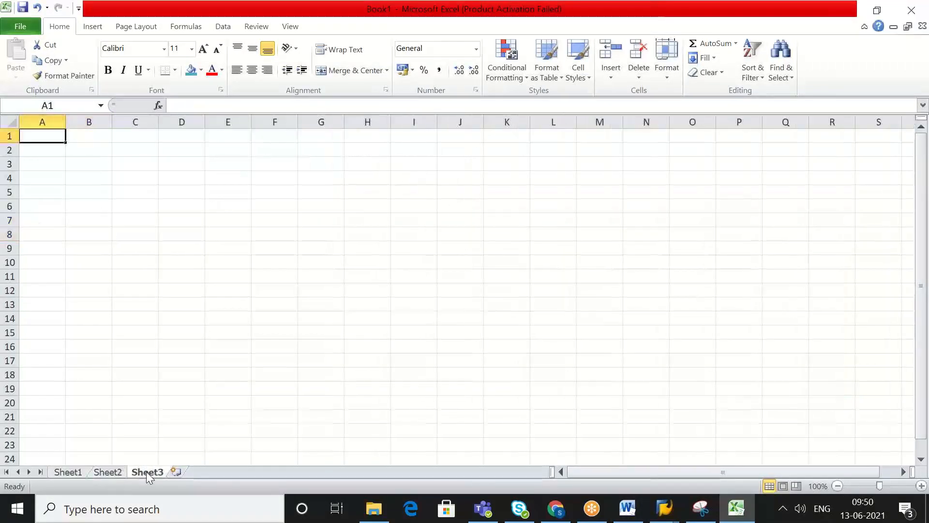
pyautogui.click(85, 152)
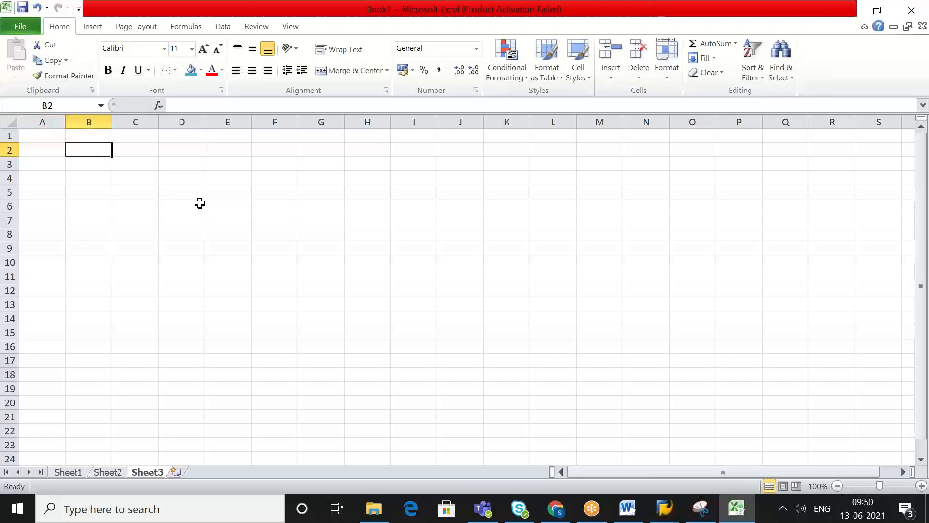
pyautogui.write('WARE')
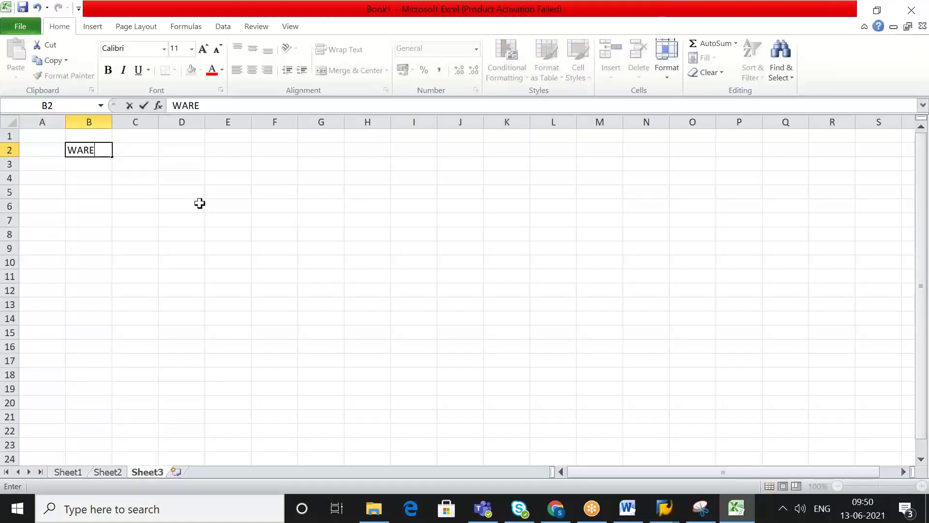
pyautogui.click(201, 203)
pyautogui.write('USE')
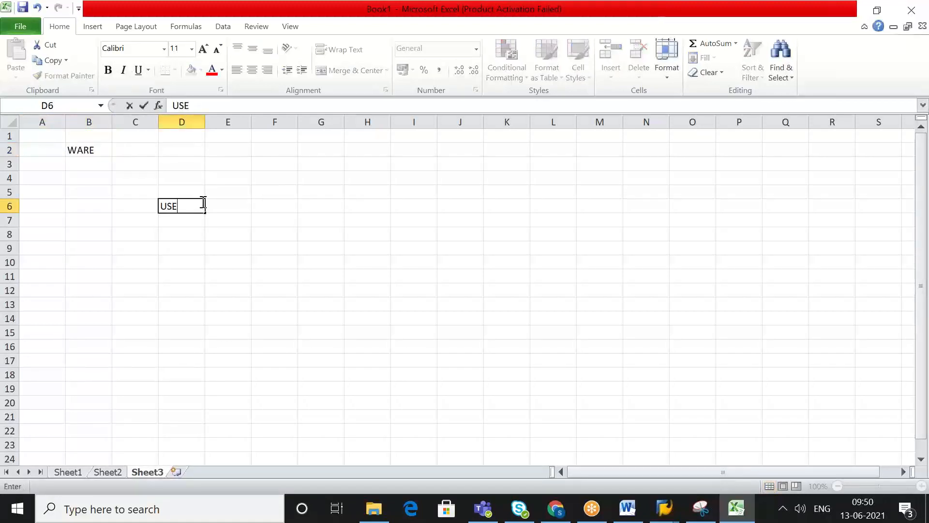
pyautogui.press('BackSpace')
pyautogui.press('BackSpace')
pyautogui.press('BackSpace')
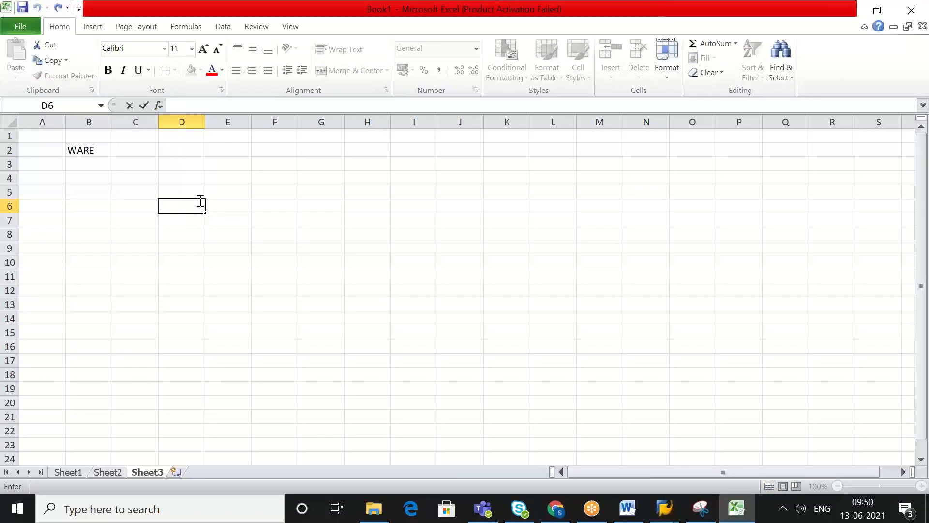
# Step: Complete the text in B2 as WAREHOUSE and fit column B to its content
pyautogui.click(98, 151)
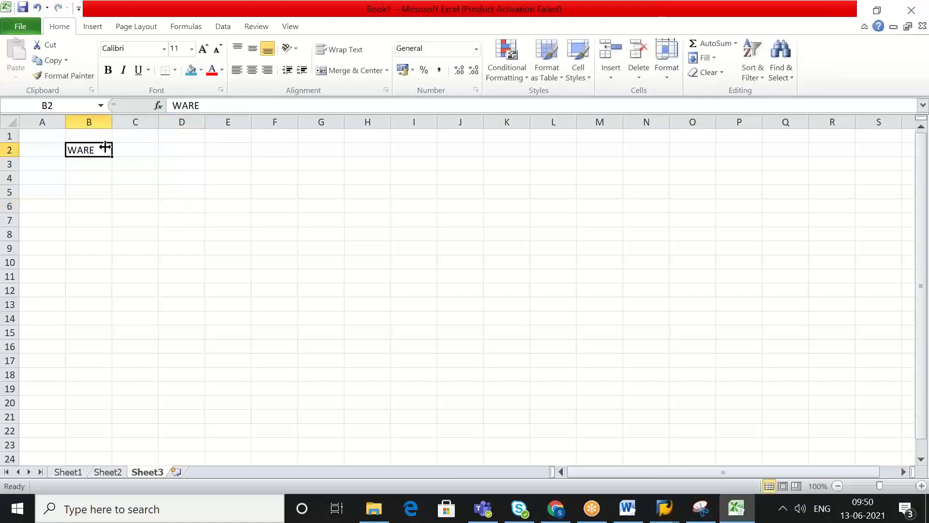
pyautogui.click(215, 106)
pyautogui.write('HOUSE')
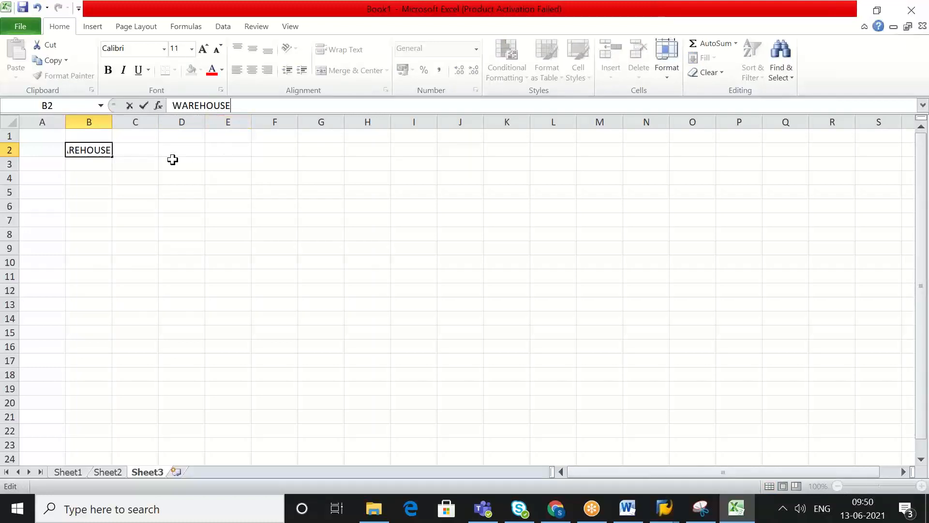
pyautogui.click(172, 159)
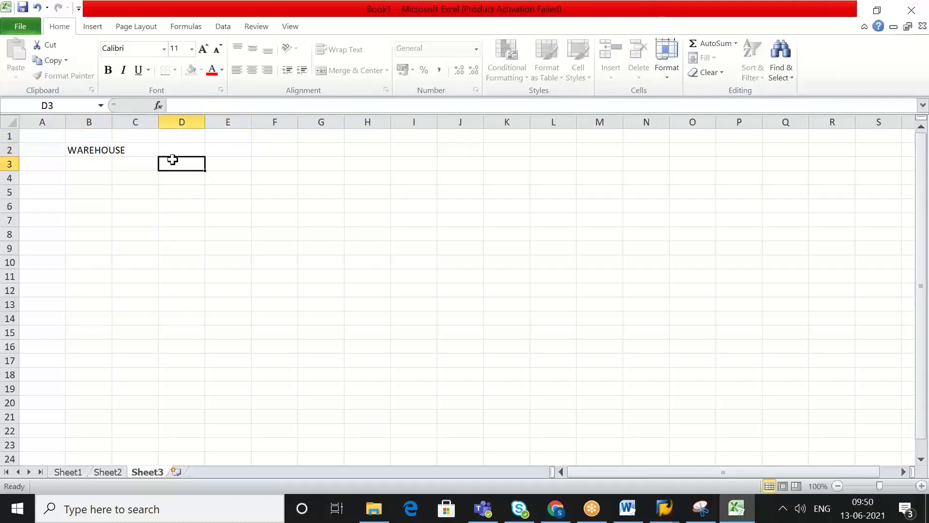
pyautogui.doubleClick(111, 122)
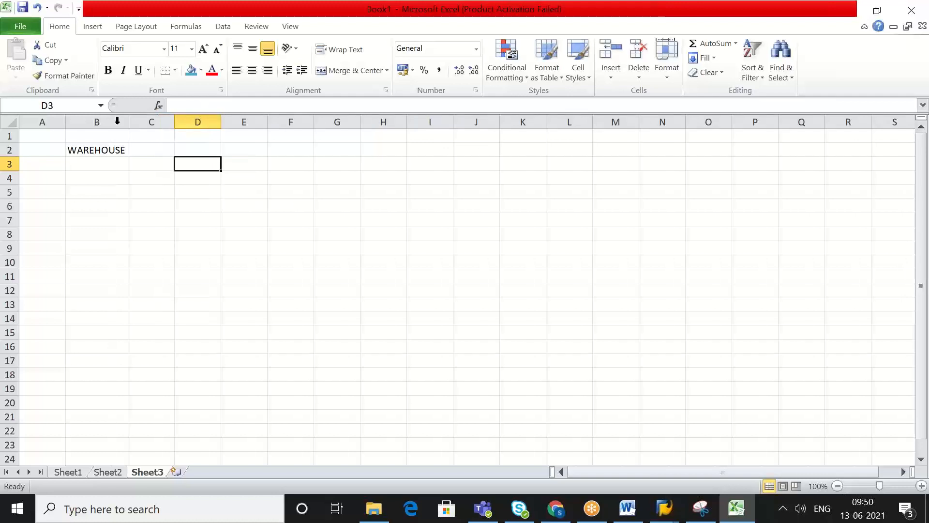
# Step: Enter MANU IND in D2 and DIST IND in F2, beside the WAREHOUSE heading
pyautogui.click(115, 152)
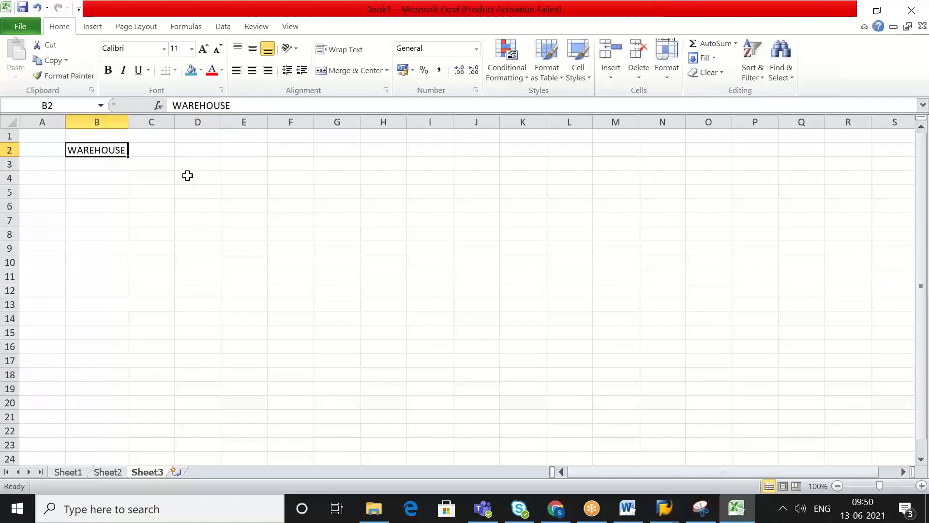
pyautogui.click(196, 152)
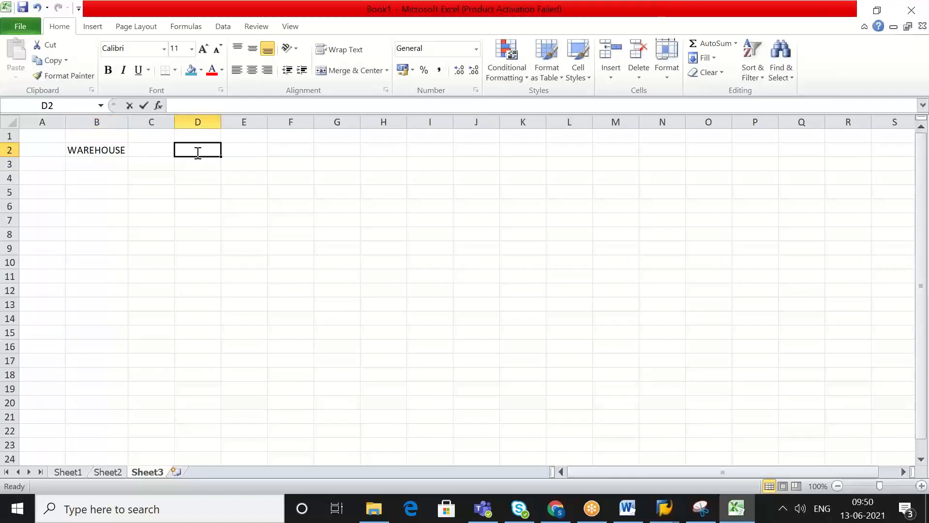
pyautogui.write('MANU IND')
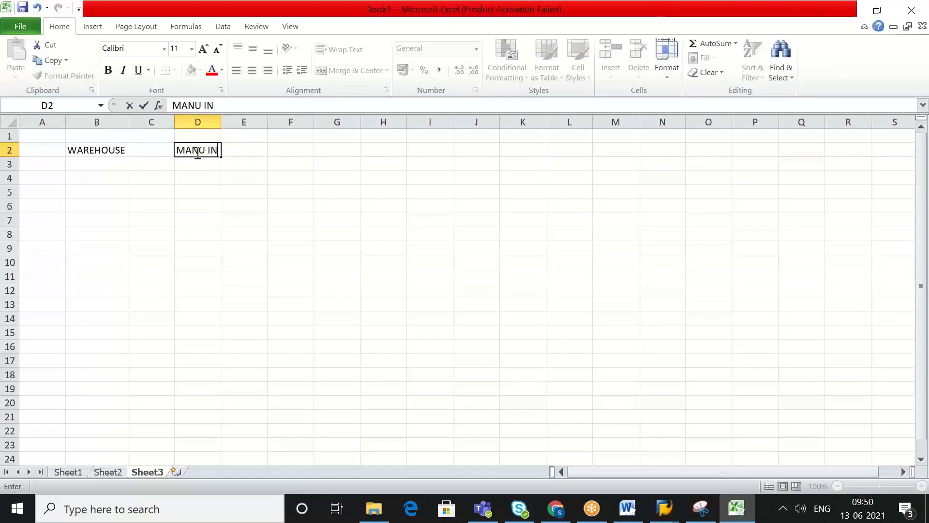
pyautogui.click(292, 152)
pyautogui.write('DIST')
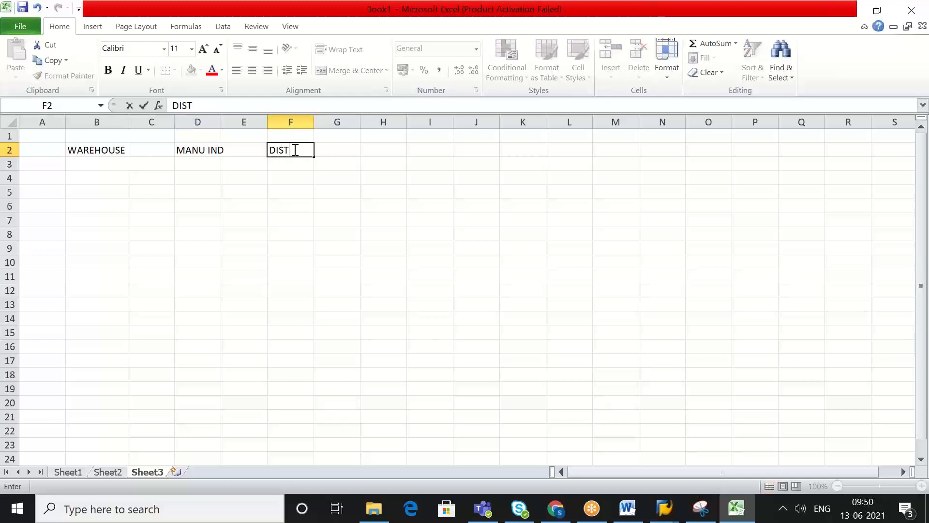
pyautogui.write(' IND')
# Step: Extend the warehouse row with IS OIL in H2 and AFS in J2
pyautogui.click(370, 153)
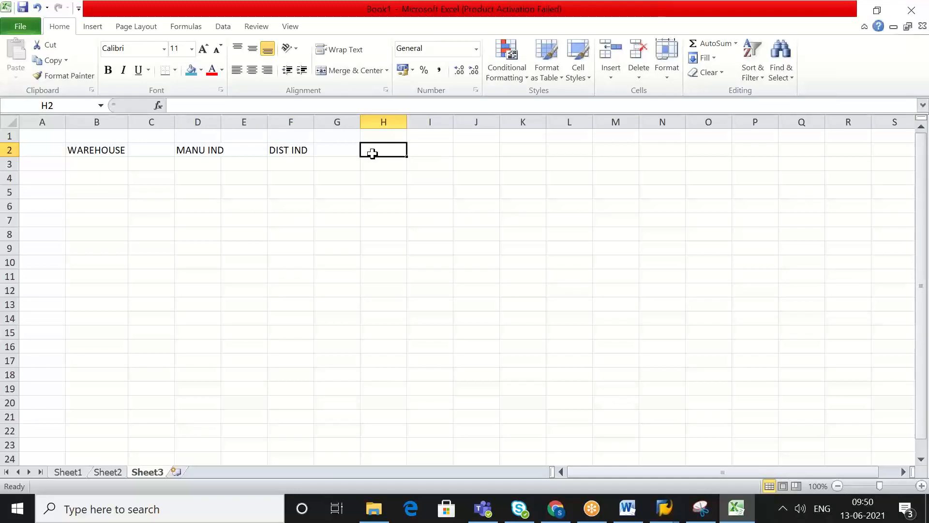
pyautogui.write('O')
pyautogui.press('BackSpace')
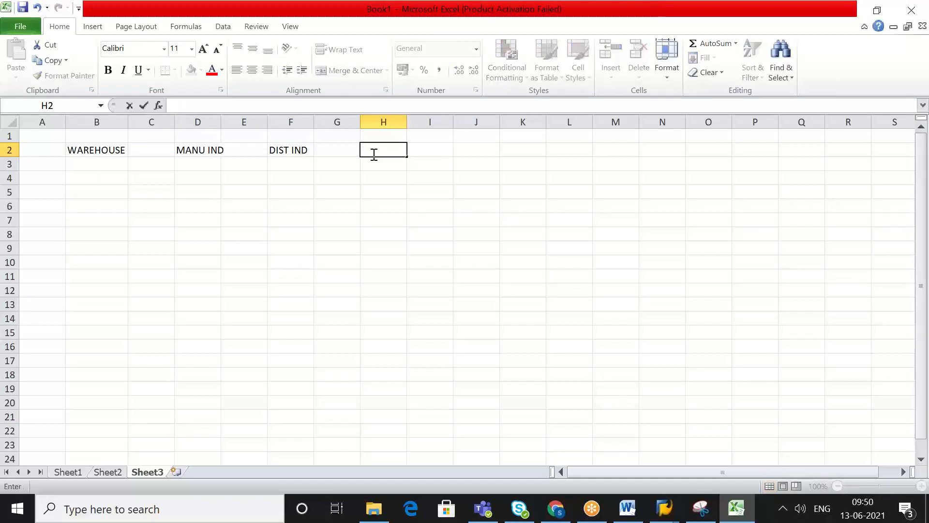
pyautogui.write('IS OIL')
pyautogui.press('Tab')
pyautogui.press('Tab')
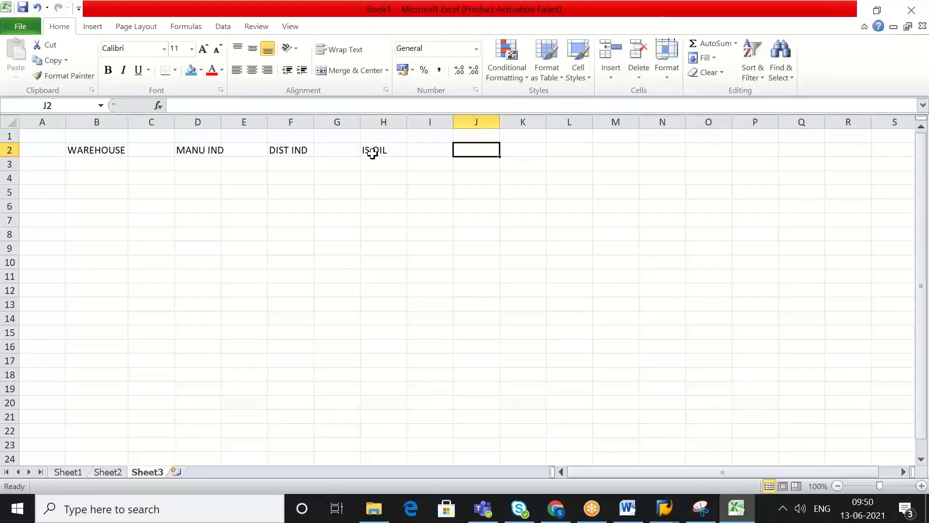
pyautogui.write('AFS')
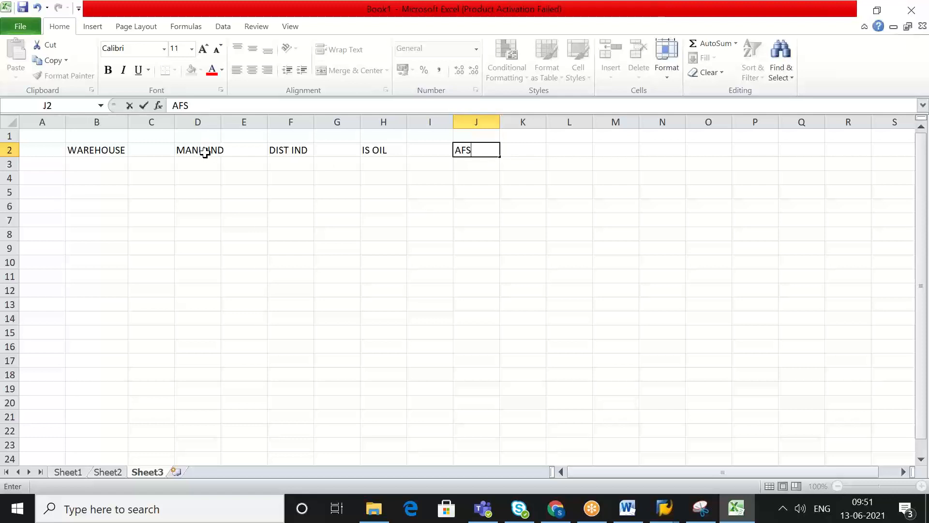
pyautogui.click(117, 150)
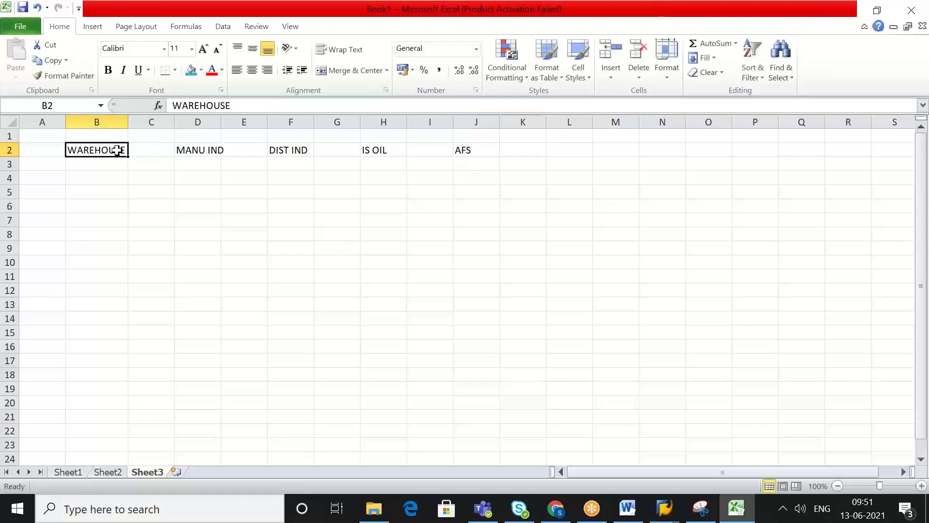
pyautogui.click(117, 176)
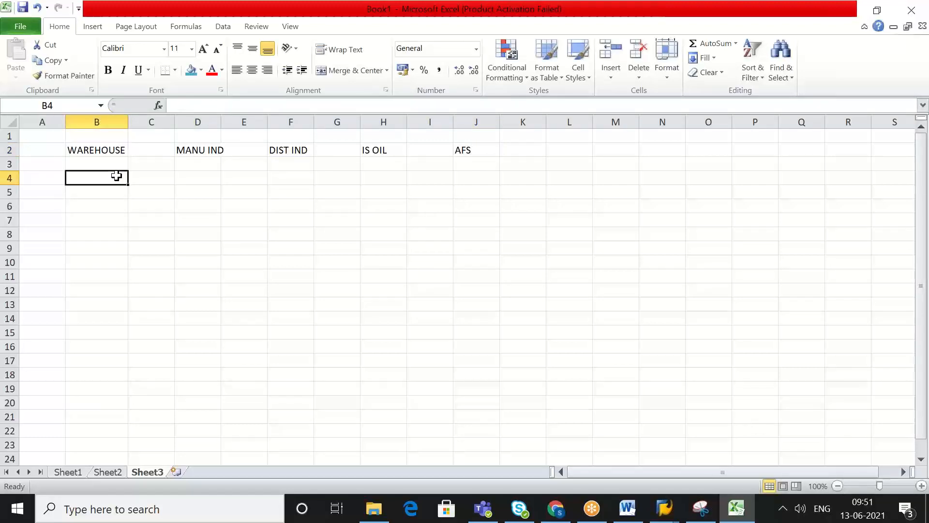
pyautogui.click(244, 245)
pyautogui.write('BONDE')
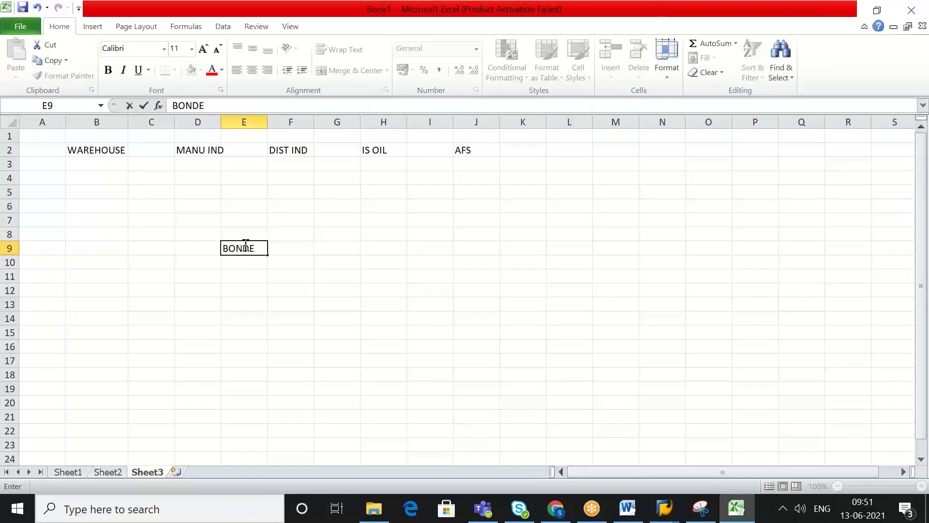
pyautogui.press('Escape')
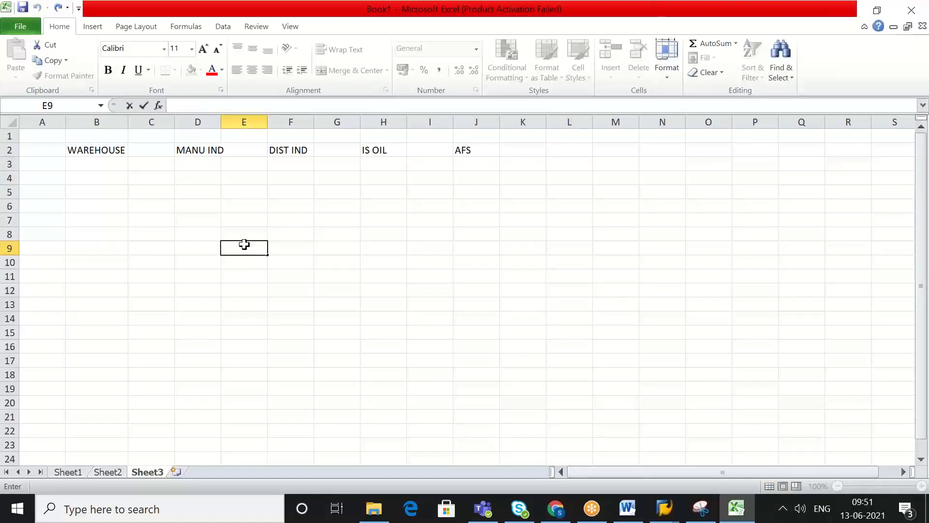
# Step: Enter BONDED WHSE in B4 and fit column B to its content
pyautogui.click(108, 176)
pyautogui.write('BIN')
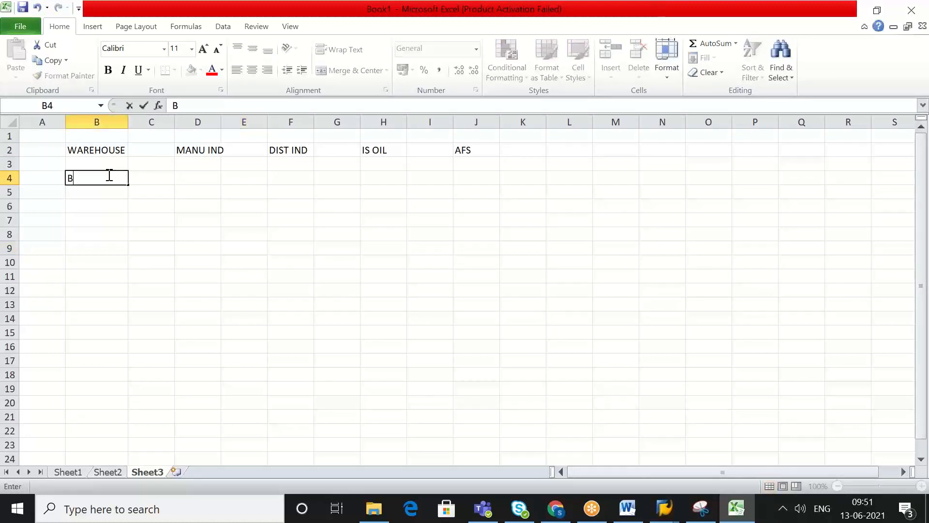
pyautogui.press('BackSpace')
pyautogui.press('BackSpace')
pyautogui.write('ONDED WHSE')
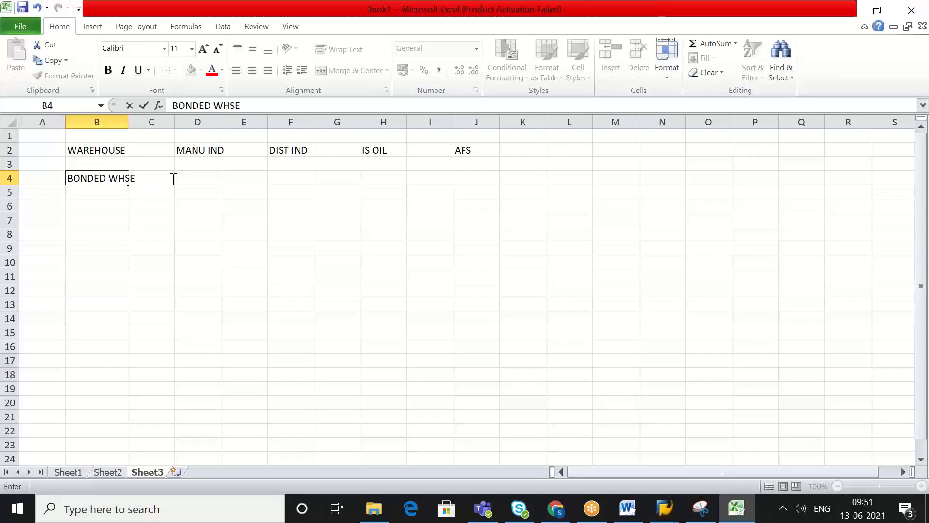
pyautogui.click(197, 178)
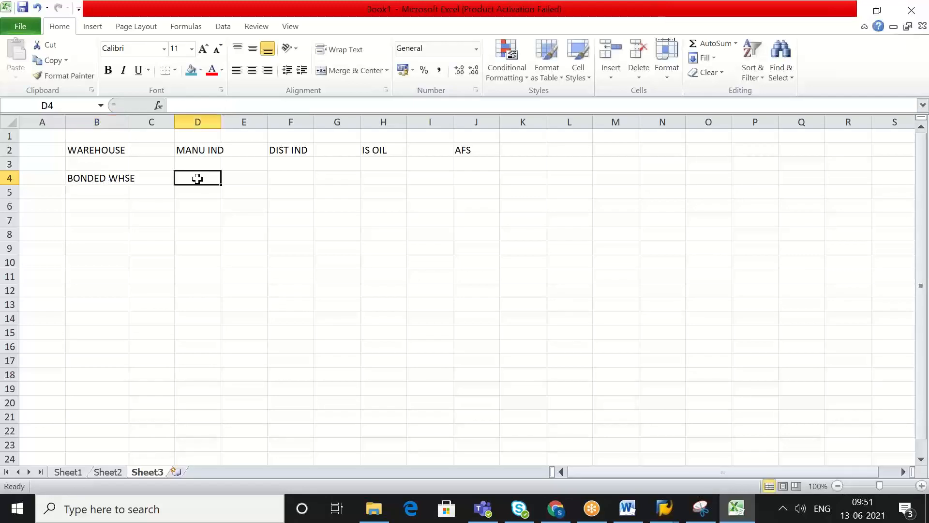
pyautogui.doubleClick(128, 124)
# Step: Enter PORTS in D4 and AIR in F4 for the bonded warehouse row
pyautogui.write('PORTS')
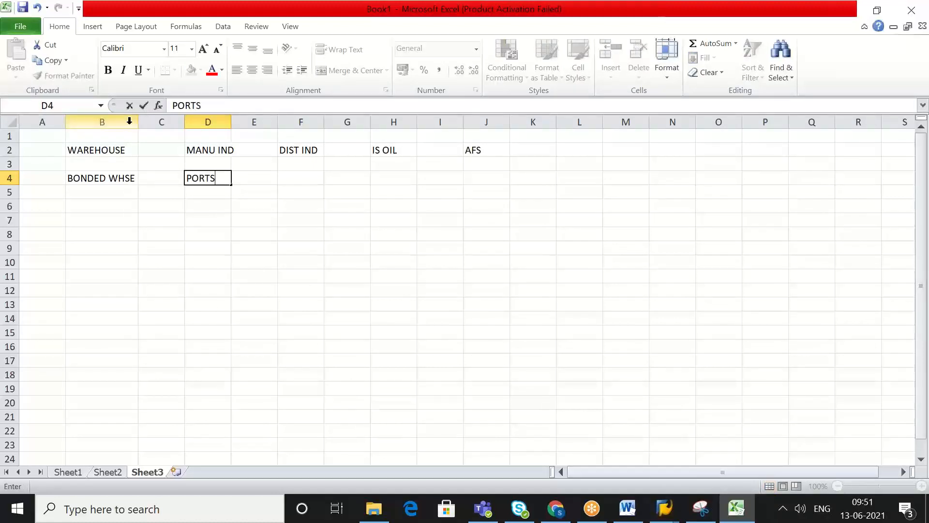
pyautogui.click(287, 178)
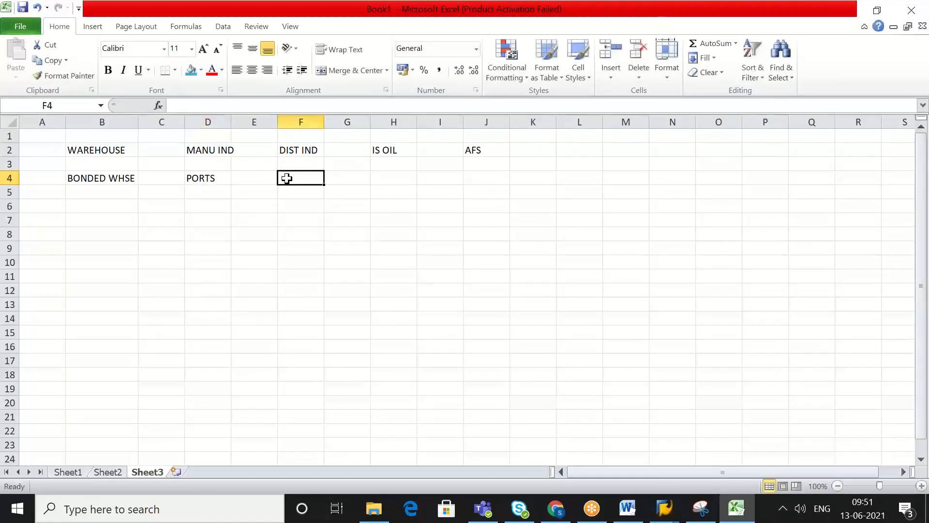
pyautogui.write('AIR')
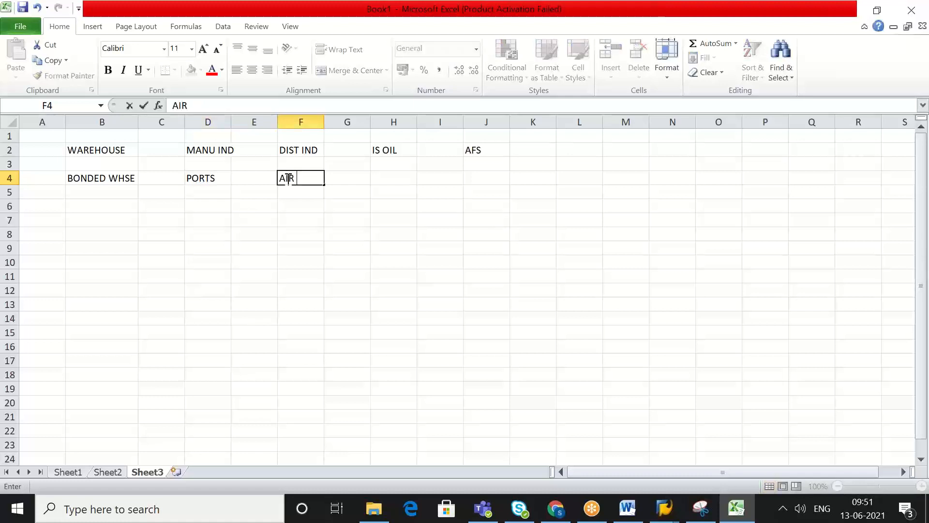
pyautogui.press('Tab')
pyautogui.press('Tab')
# Step: Enter WATER in H4, keeping AIR in F4
pyautogui.write('WA')
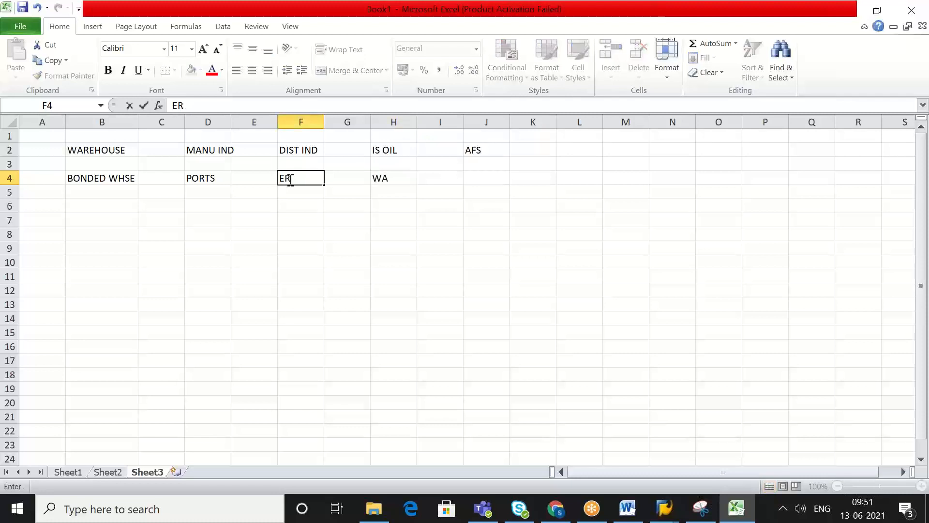
pyautogui.hotkey('ctrl', 'z')
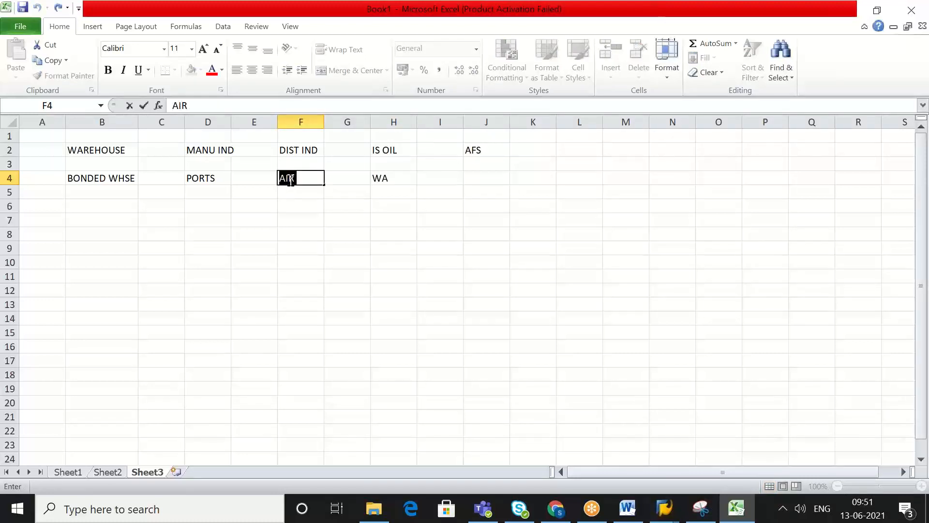
pyautogui.click(394, 181)
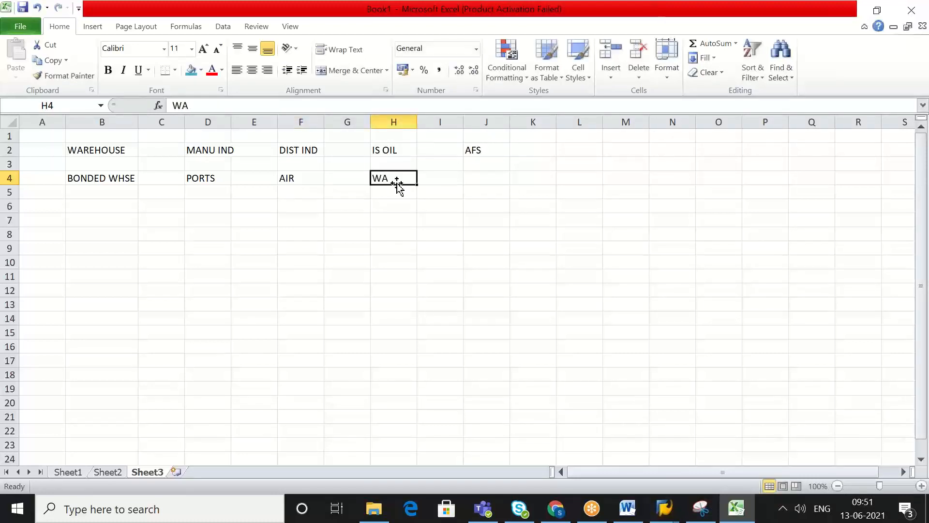
pyautogui.click(344, 105)
pyautogui.write('TER')
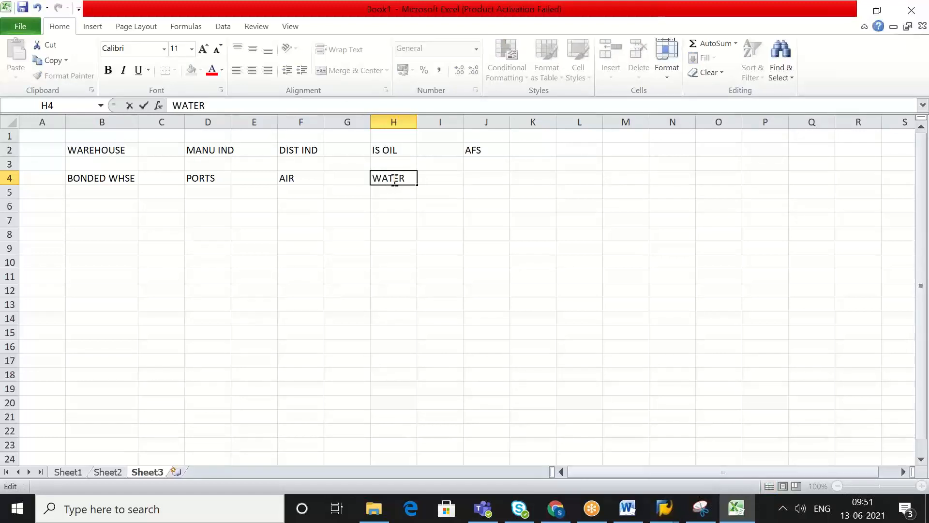
pyautogui.click(477, 177)
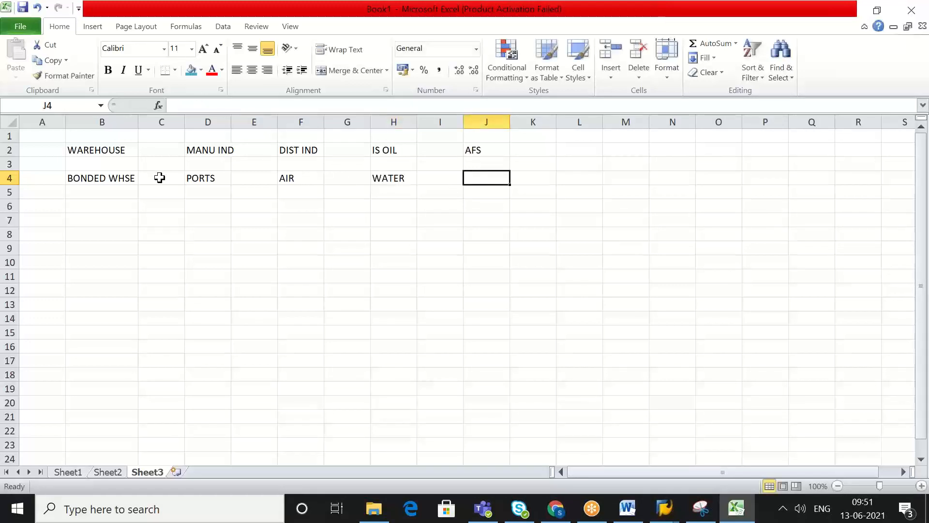
pyautogui.click(115, 184)
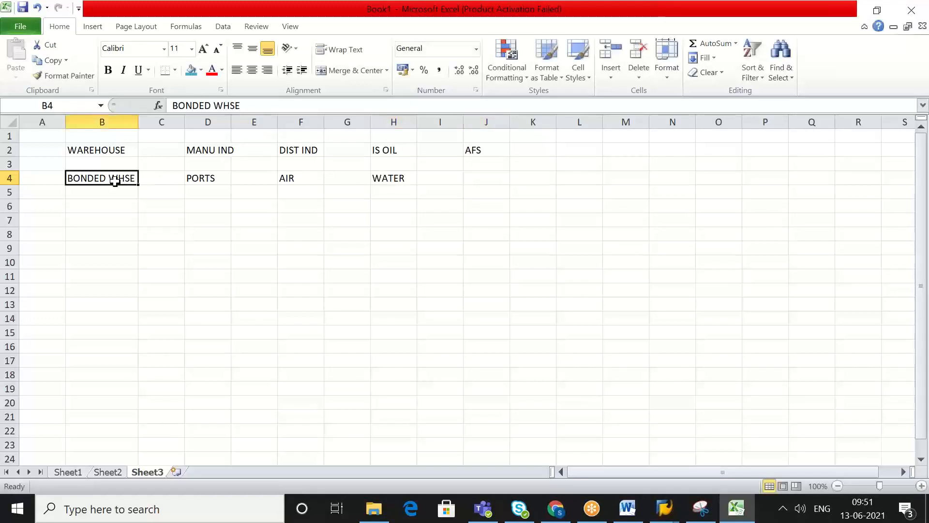
pyautogui.click(203, 182)
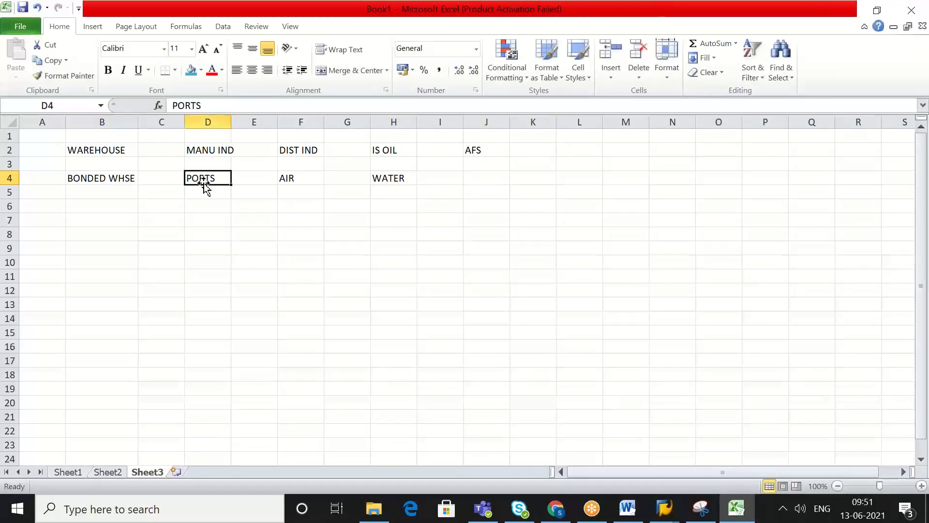
pyautogui.click(107, 178)
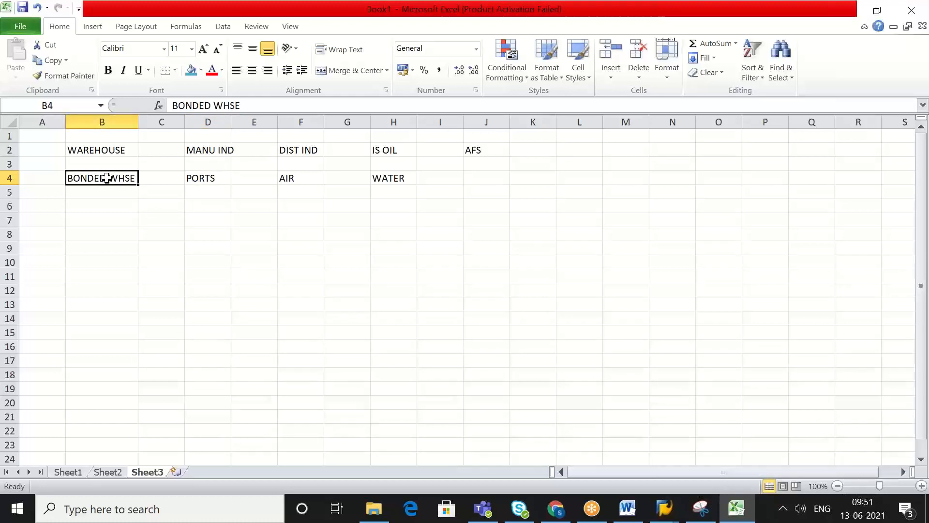
# Step: Enter 3PL WHSE in B6 as the third warehouse type
pyautogui.click(109, 208)
pyautogui.write('3')
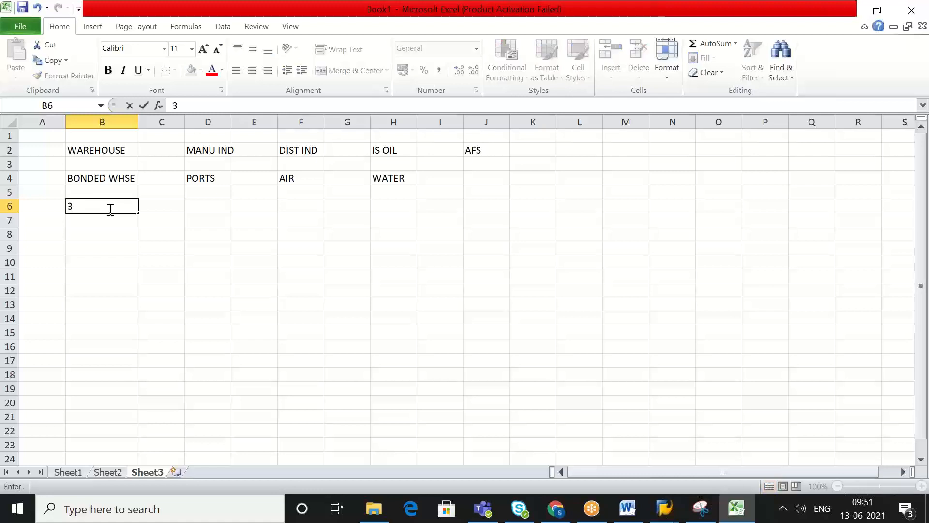
pyautogui.write('PL WHSE')
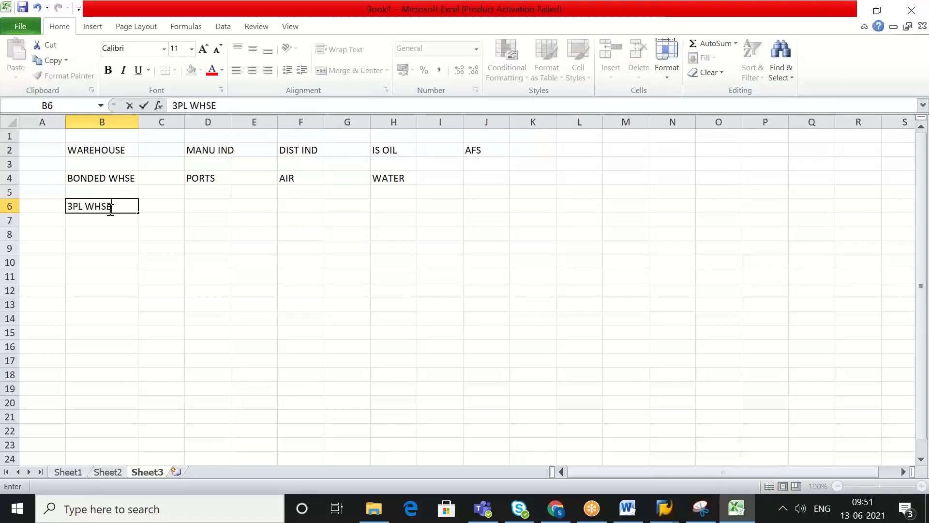
# Step: Enter TRANPORTS in D6 and fit column D to its content
pyautogui.click(203, 209)
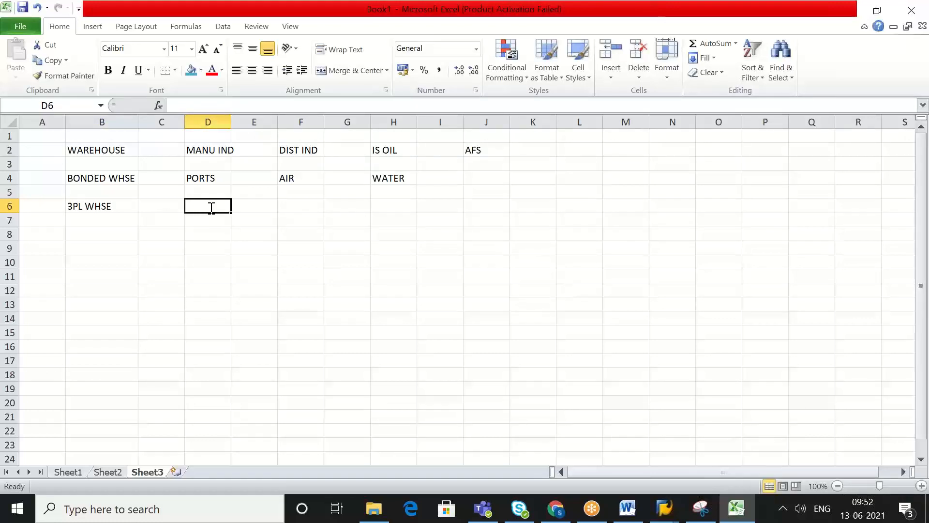
pyautogui.write('TRAN')
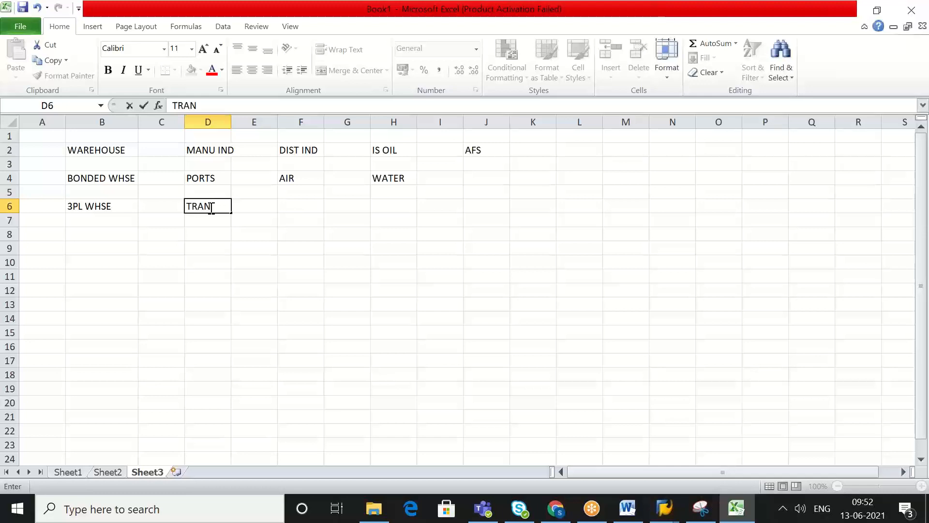
pyautogui.write('PORTS')
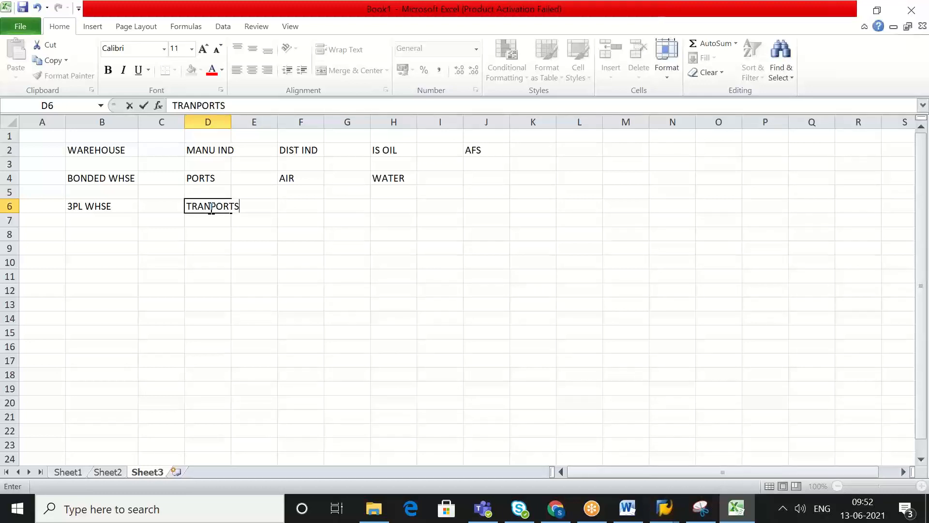
pyautogui.click(257, 232)
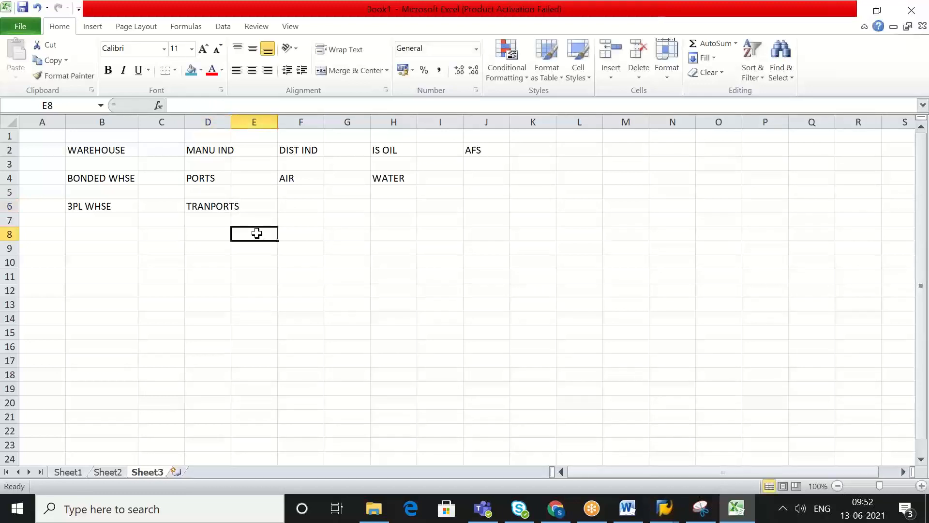
pyautogui.doubleClick(230, 125)
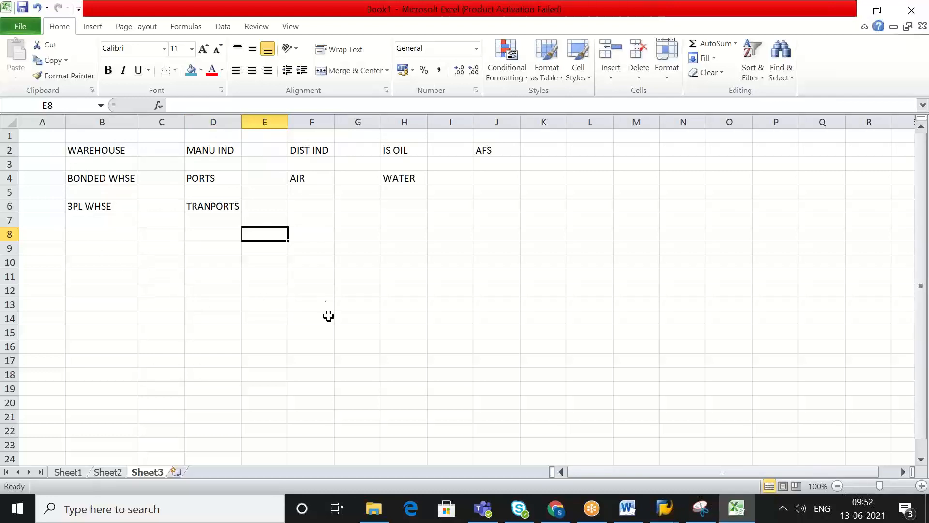
pyautogui.click(254, 262)
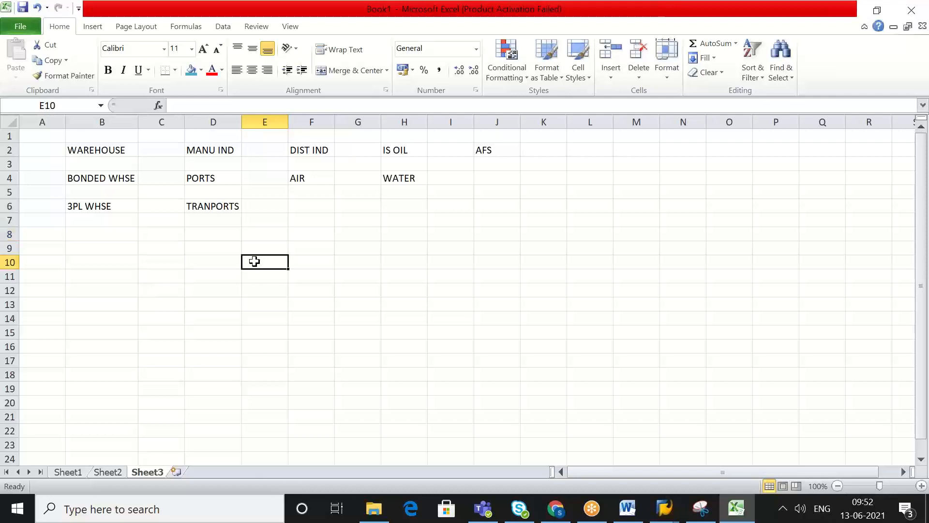
pyautogui.click(173, 263)
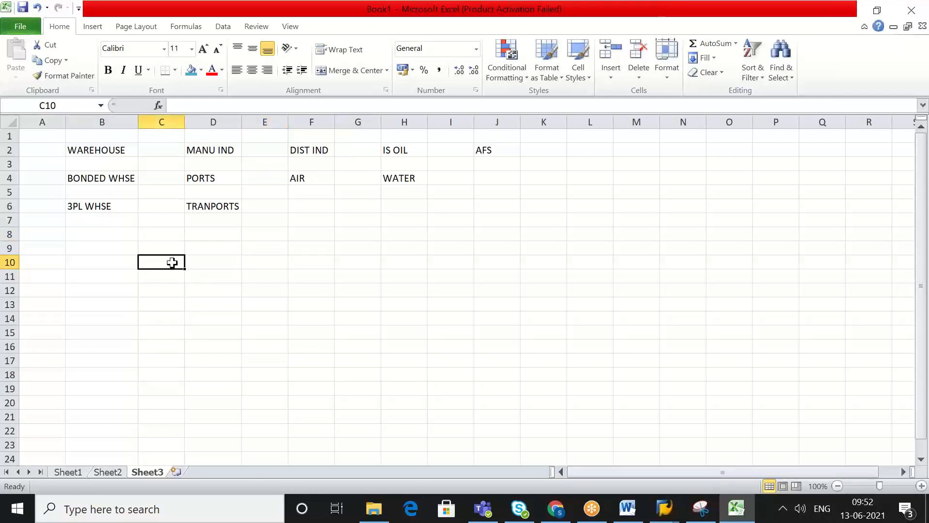
# Step: Enter RELIANCE in C10 and PROD1 in D10 to start the 3PL shipment example
pyautogui.write('R')
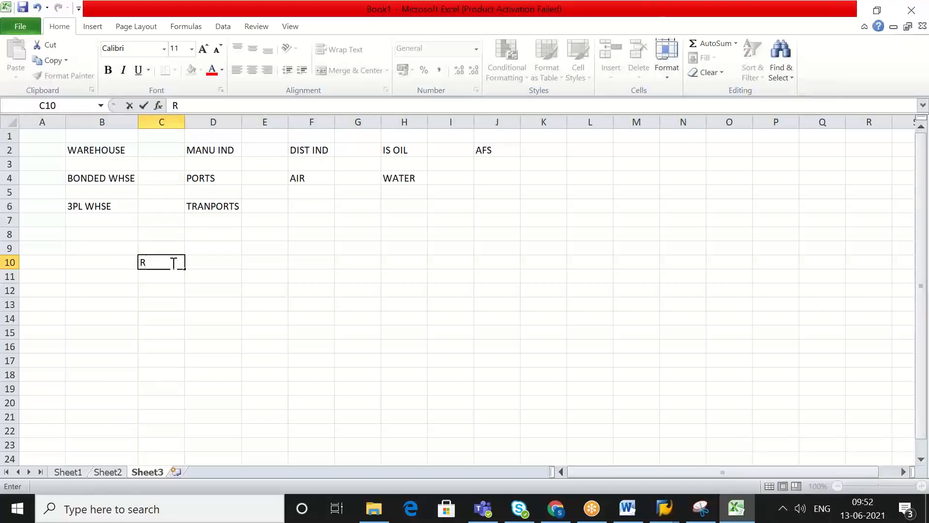
pyautogui.write('ELIANCE')
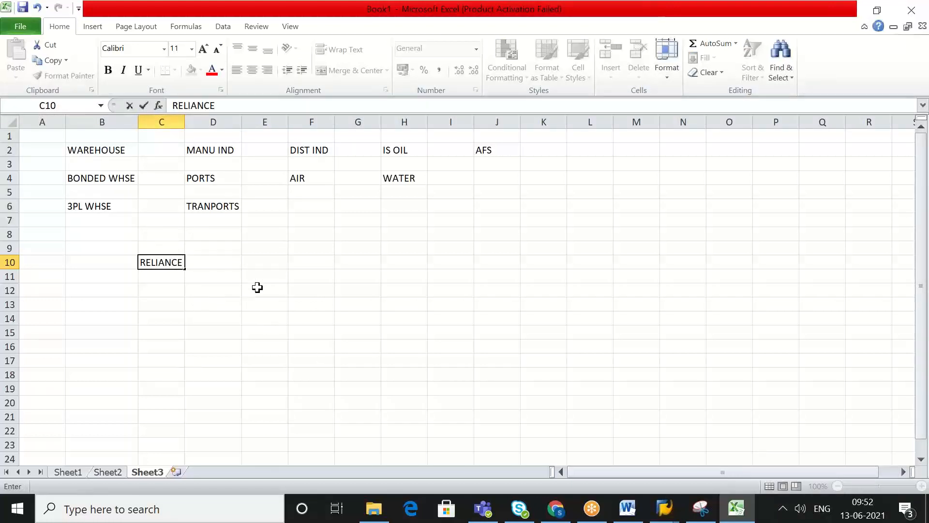
pyautogui.click(209, 269)
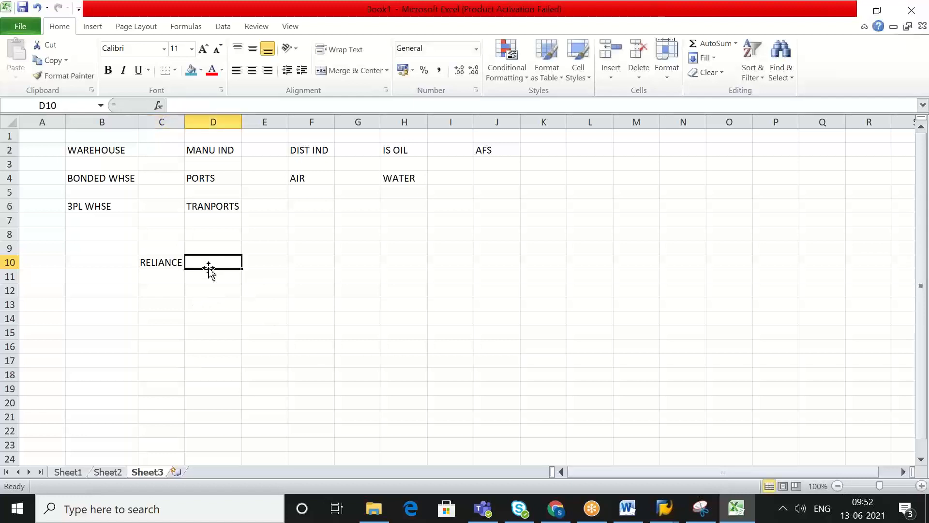
pyautogui.write('PROD')
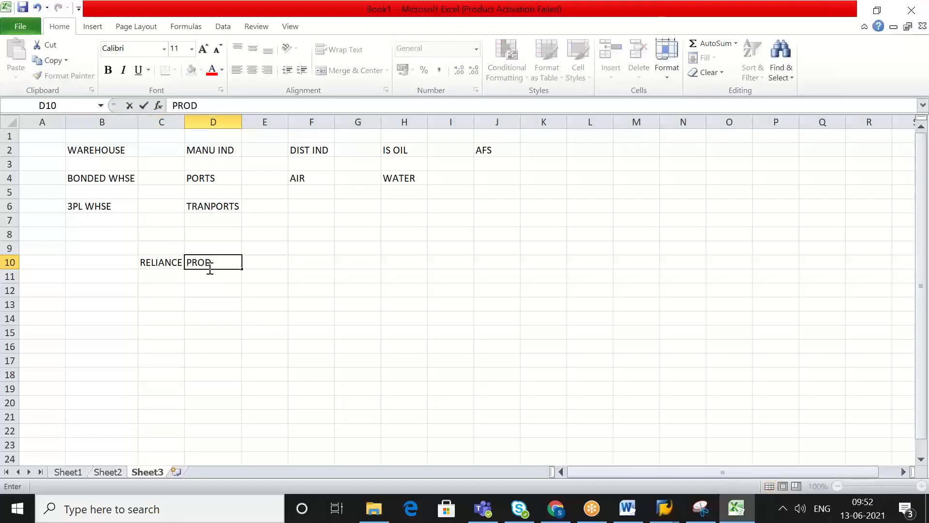
pyautogui.write('1')
pyautogui.click(247, 275)
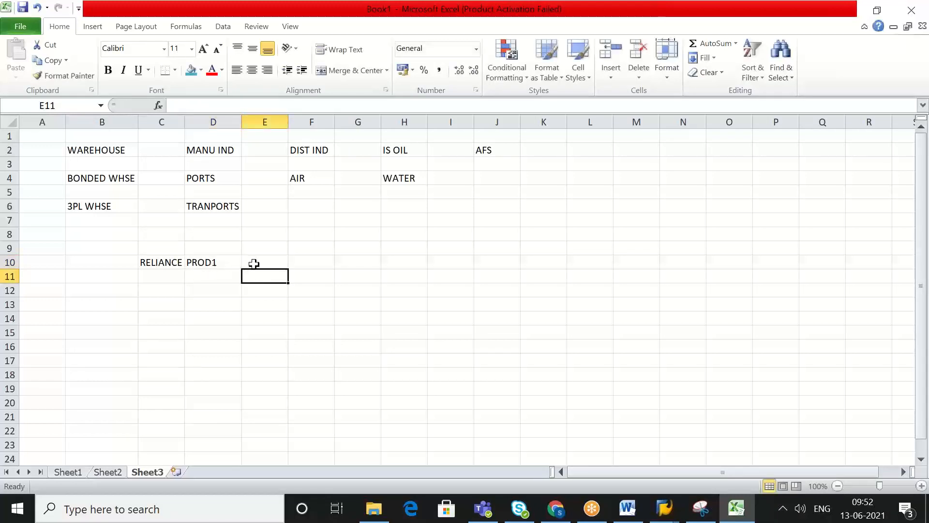
# Step: Enter MUMBAI in E10 as the product's shipping location
pyautogui.click(253, 263)
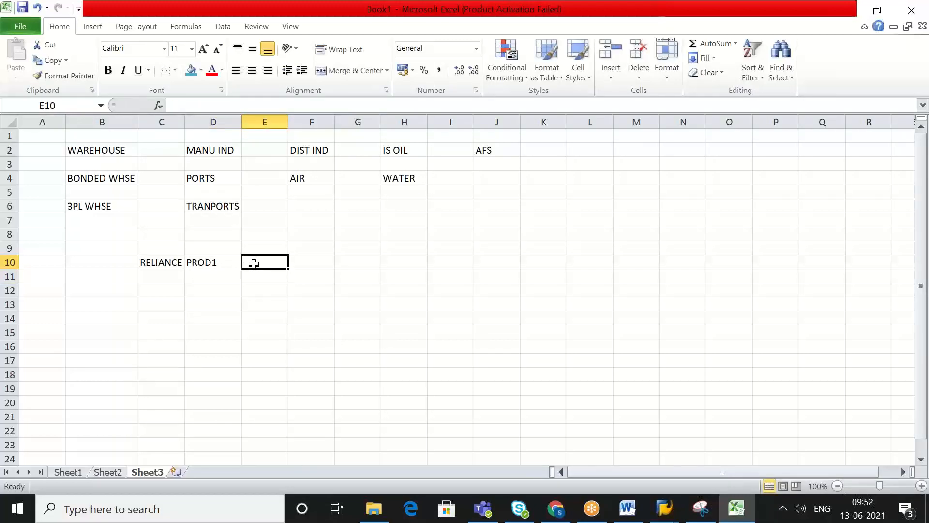
pyautogui.write('MU')
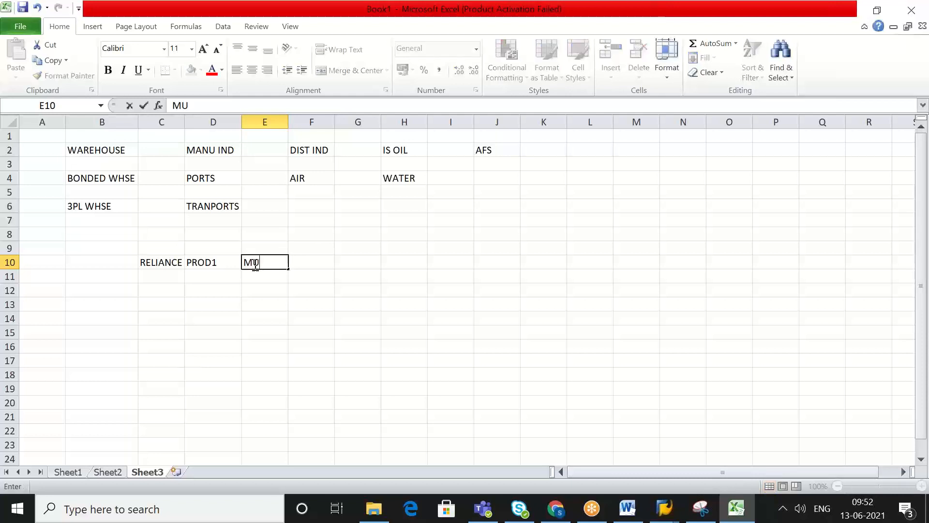
pyautogui.write('MBAI')
pyautogui.click(297, 273)
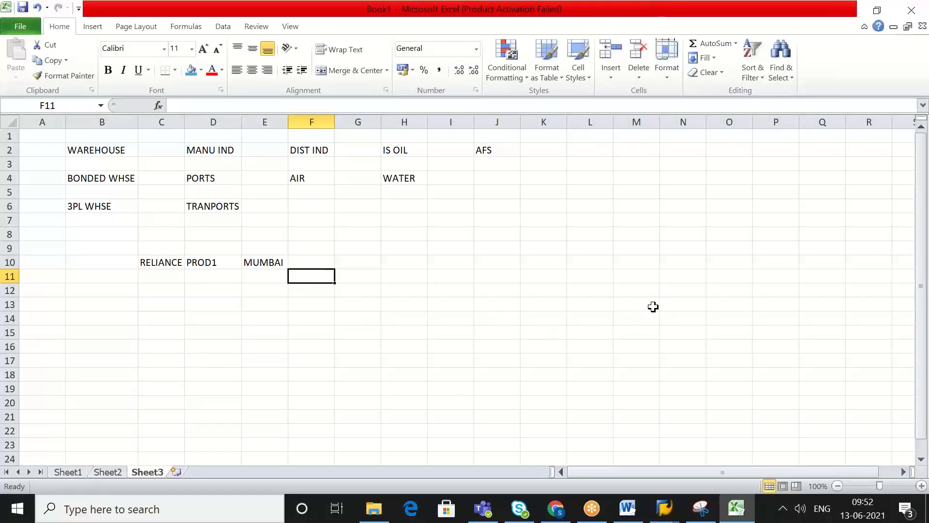
# Step: Enter AMARAVATHI in O15 as the destination and fit column O to its content
pyautogui.click(730, 334)
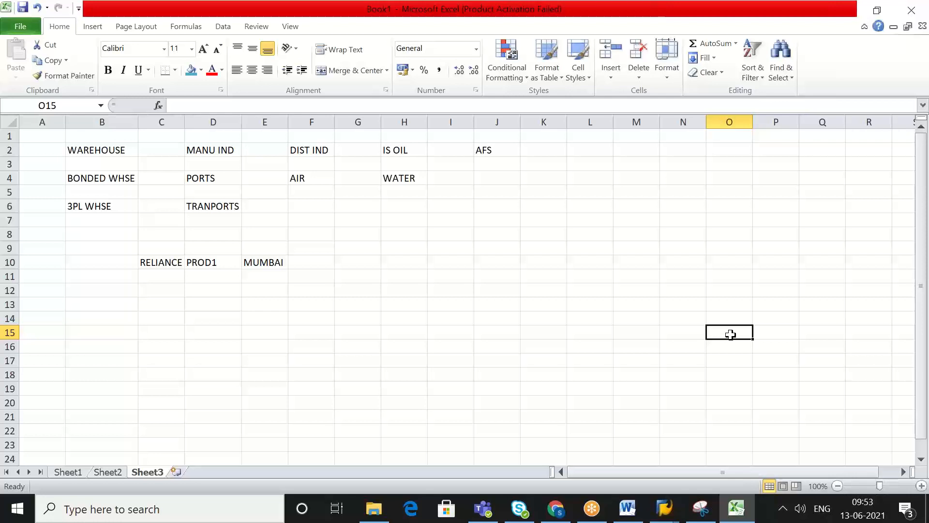
pyautogui.write('AMARAVA')
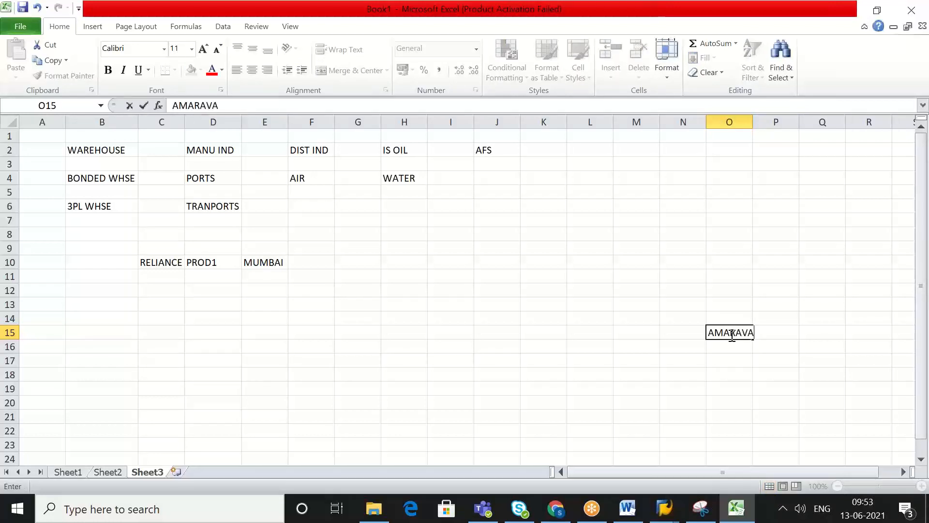
pyautogui.write('THI')
pyautogui.click(781, 344)
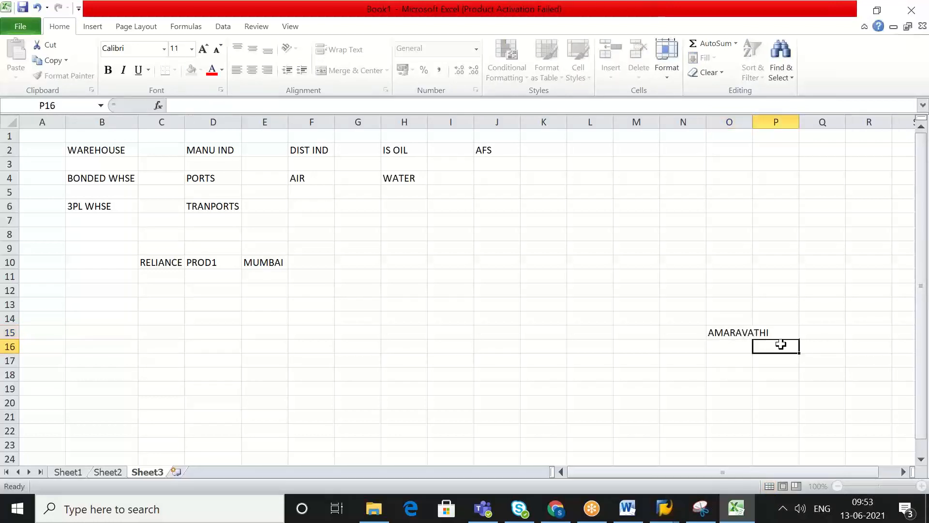
pyautogui.moveTo(753, 125); pyautogui.dragTo(753, 126)
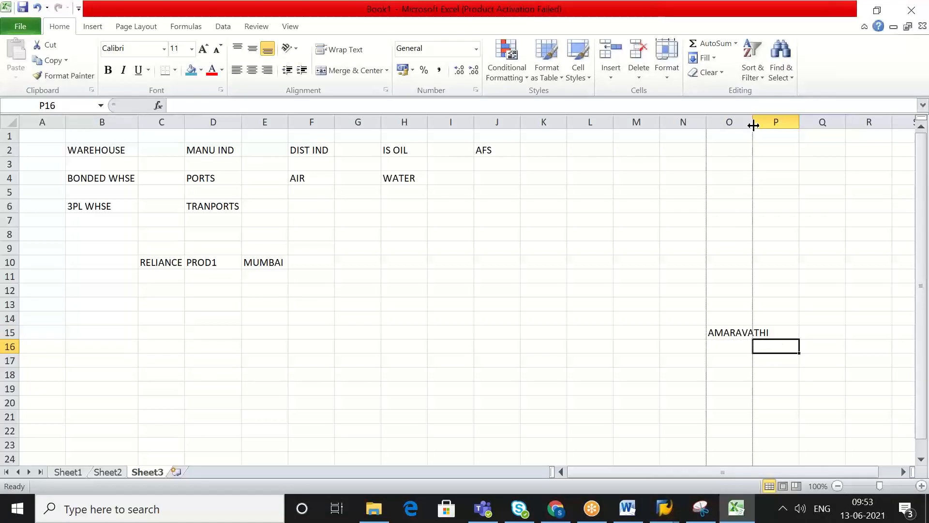
pyautogui.doubleClick(752, 125)
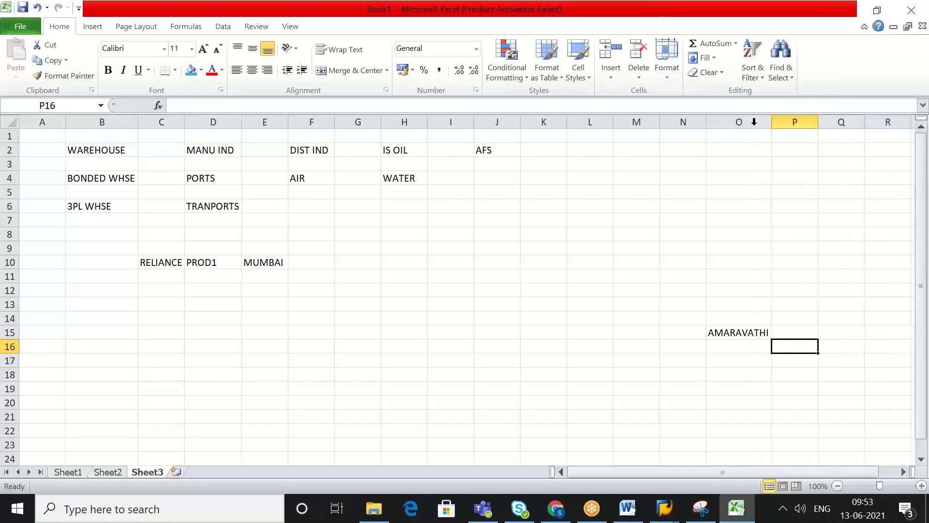
# Step: Enter CUST in P15 beside the AMARAVATHI destination
pyautogui.click(793, 331)
pyautogui.write('CUST')
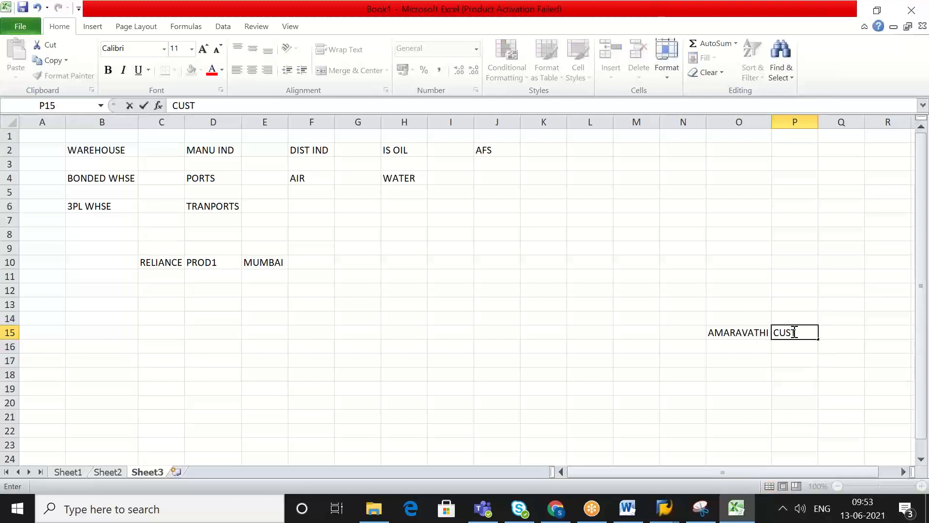
pyautogui.click(270, 262)
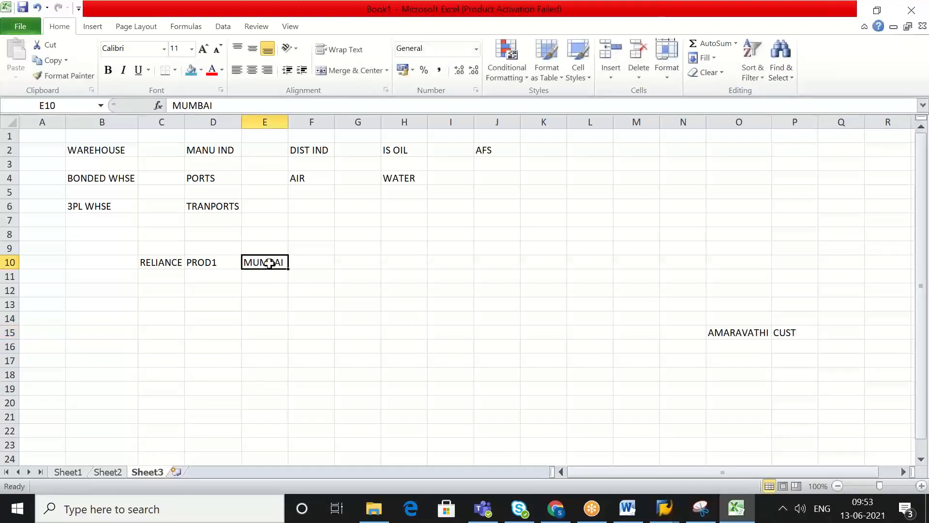
pyautogui.click(722, 333)
pyautogui.click(274, 262)
pyautogui.click(170, 262)
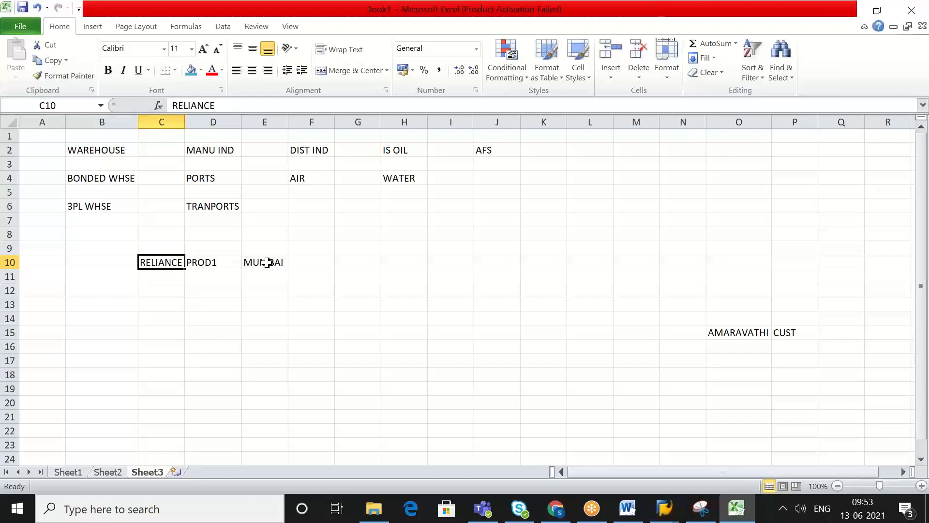
pyautogui.click(267, 262)
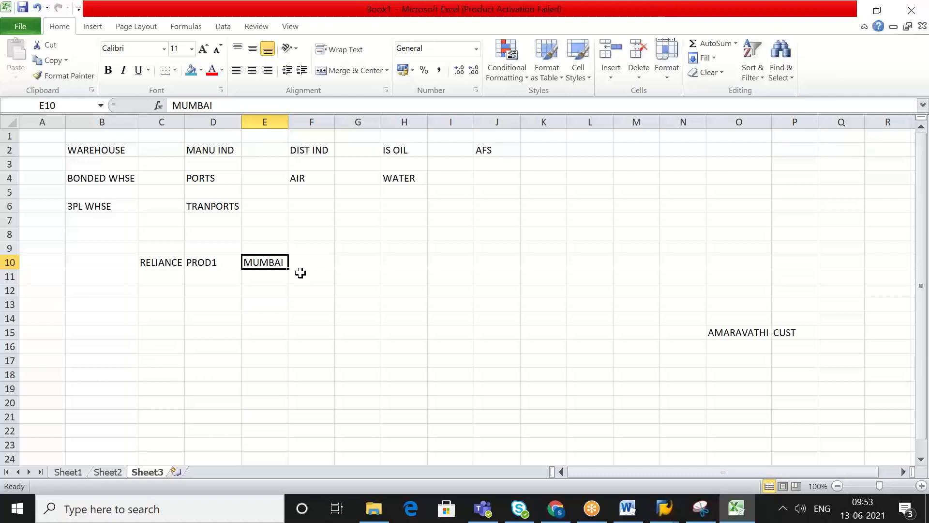
# Step: Enter >> in F10 and the carrier BLUDART in G10 after the MUMBAI entry
pyautogui.click(303, 263)
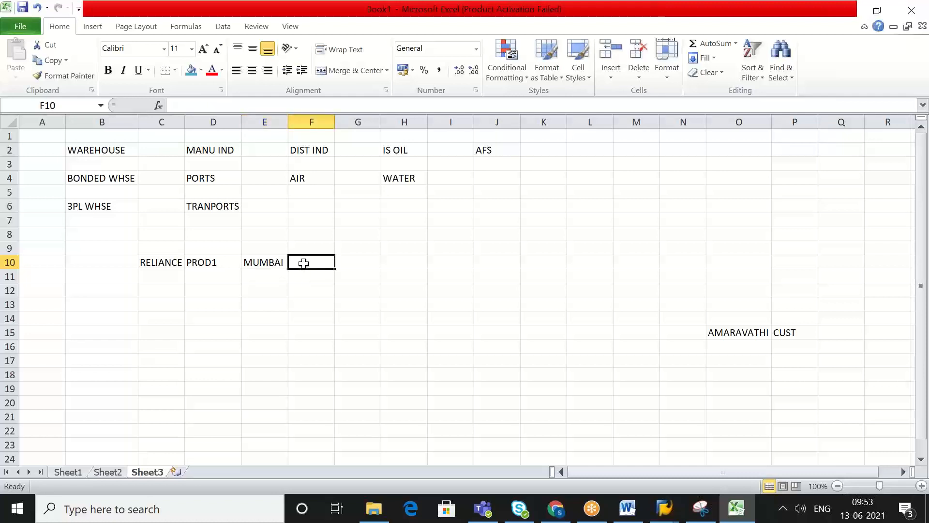
pyautogui.write('>>')
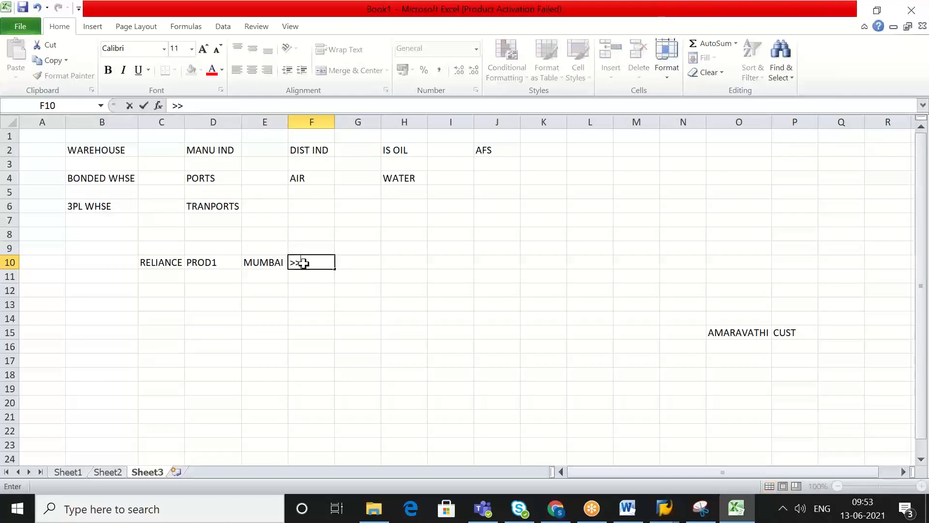
pyautogui.press('Tab')
pyautogui.write('BL')
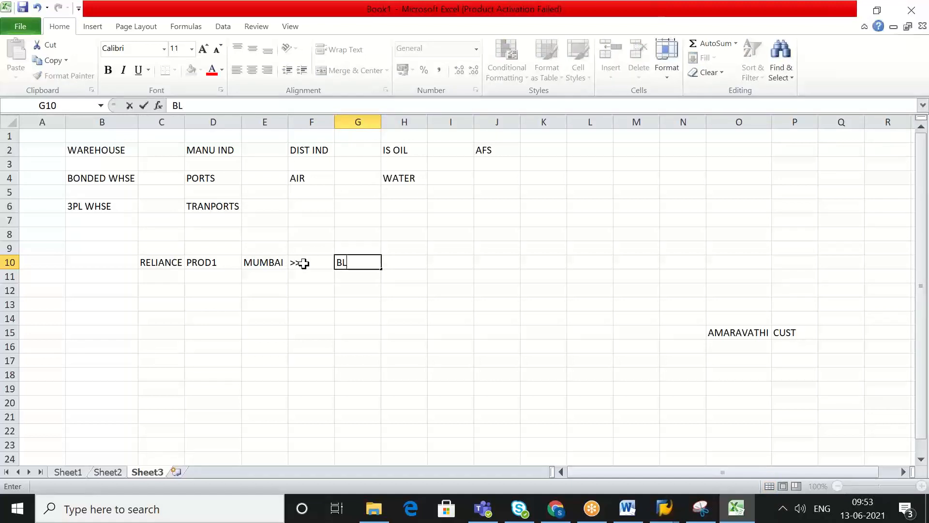
pyautogui.write('UDART')
pyautogui.click(370, 277)
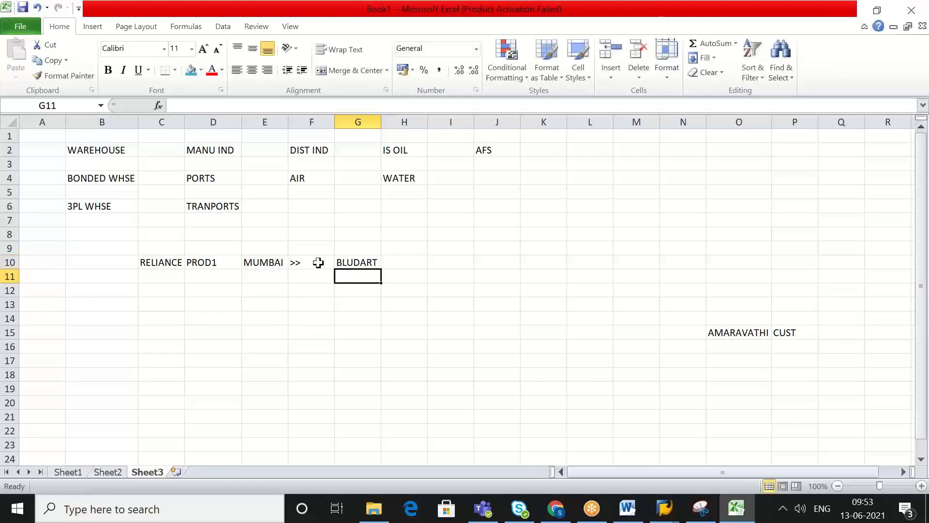
# Step: Extend the arrow entry in F10 to read >> 100 KGS
pyautogui.click(318, 263)
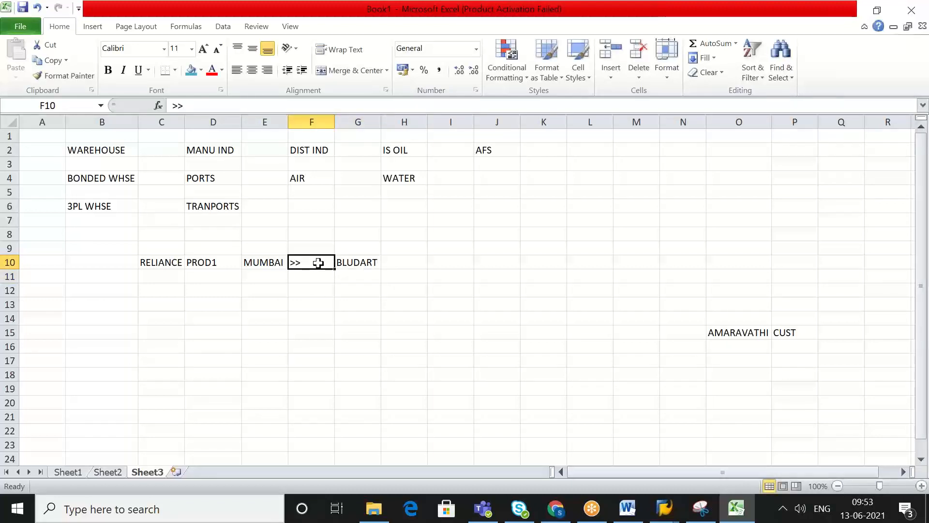
pyautogui.click(300, 103)
pyautogui.write('1')
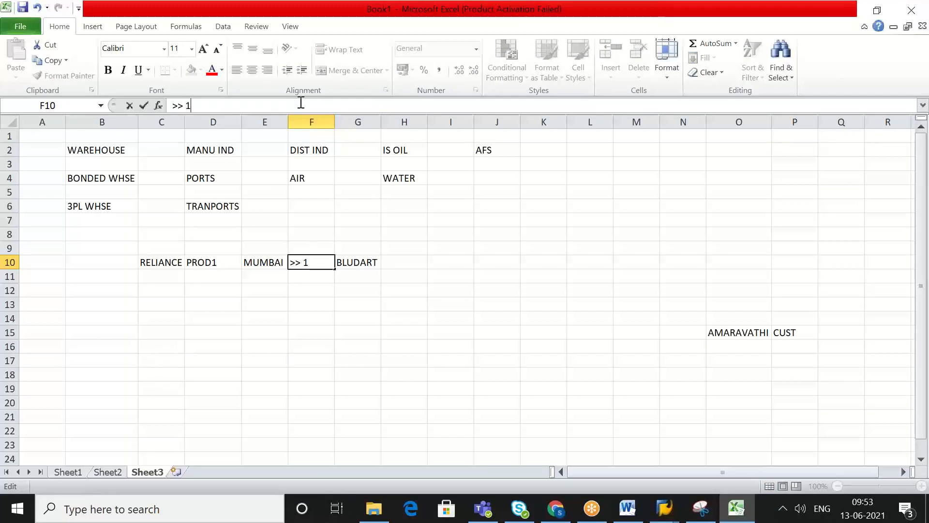
pyautogui.write('00 KGS')
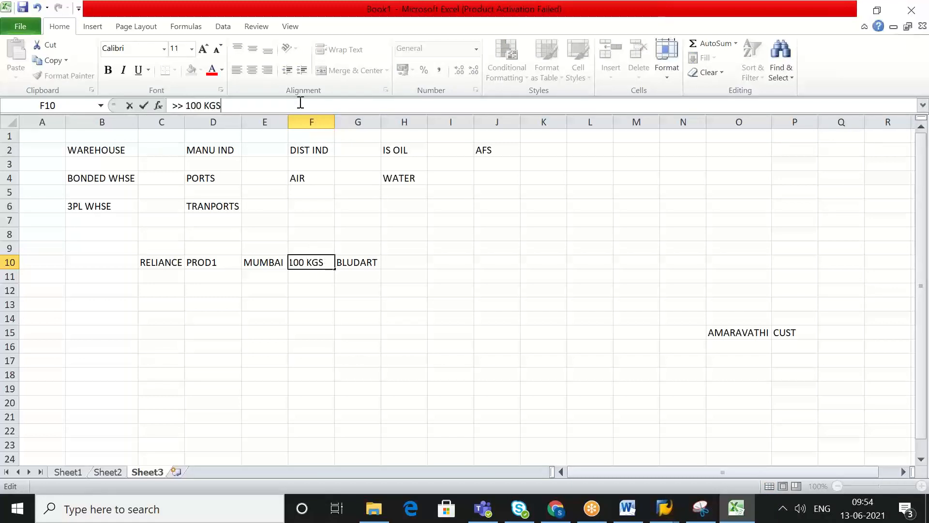
pyautogui.click(371, 262)
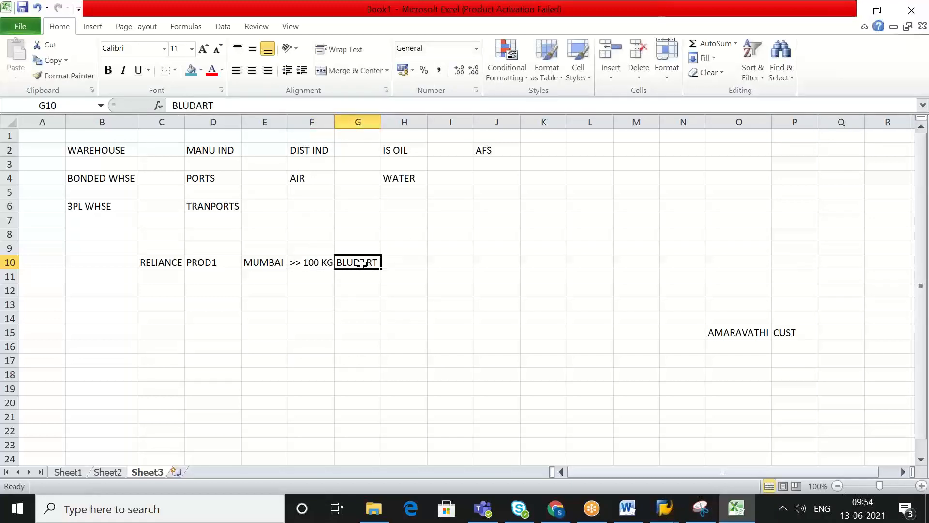
# Step: Examine the shipment example entries in C10 to G10 and the AMARAVATHI destination in O15
pyautogui.click(169, 266)
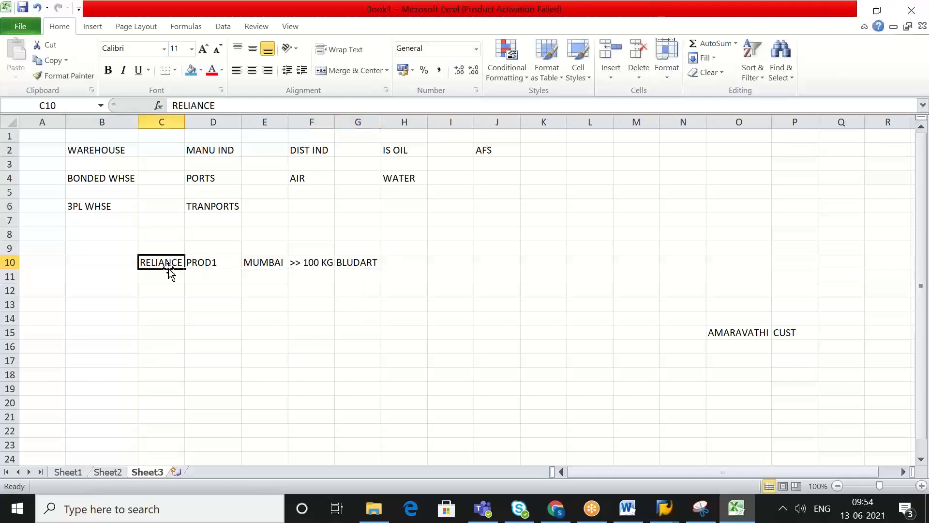
pyautogui.click(205, 263)
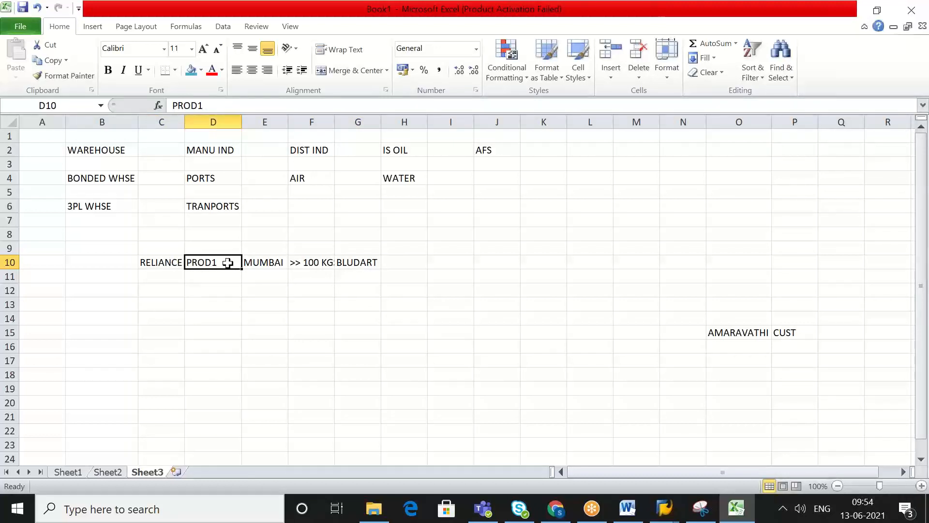
pyautogui.click(263, 265)
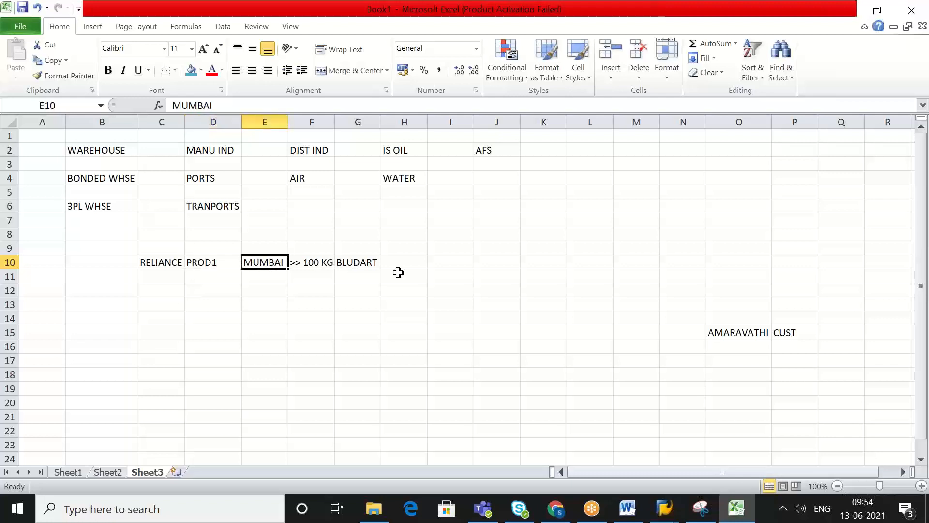
pyautogui.click(719, 330)
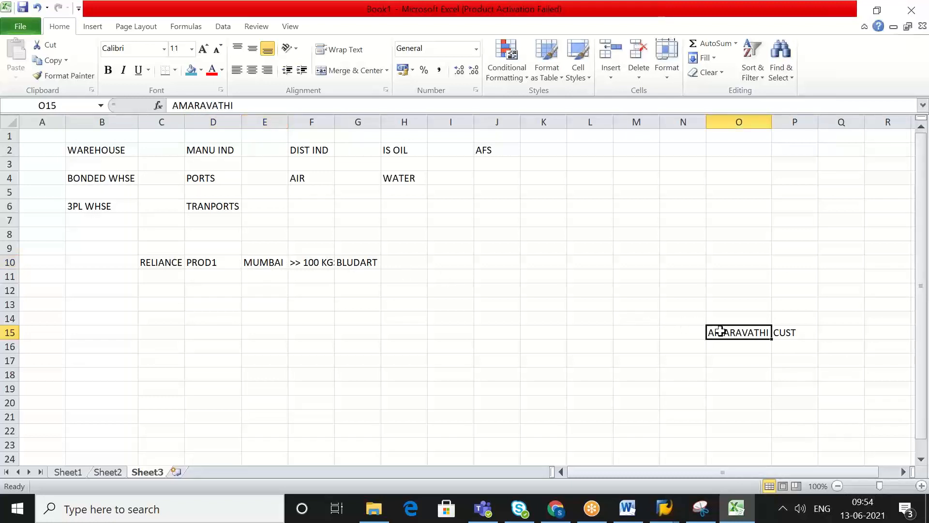
pyautogui.click(321, 264)
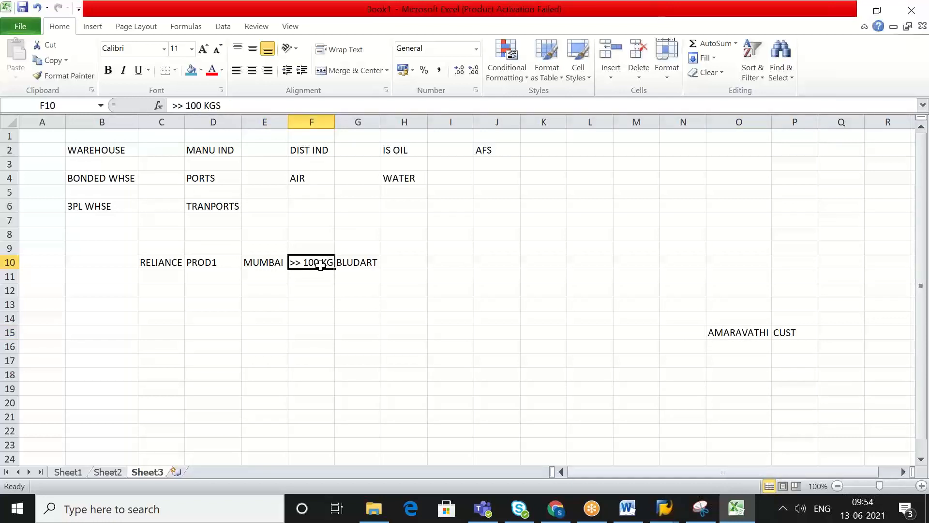
pyautogui.click(360, 264)
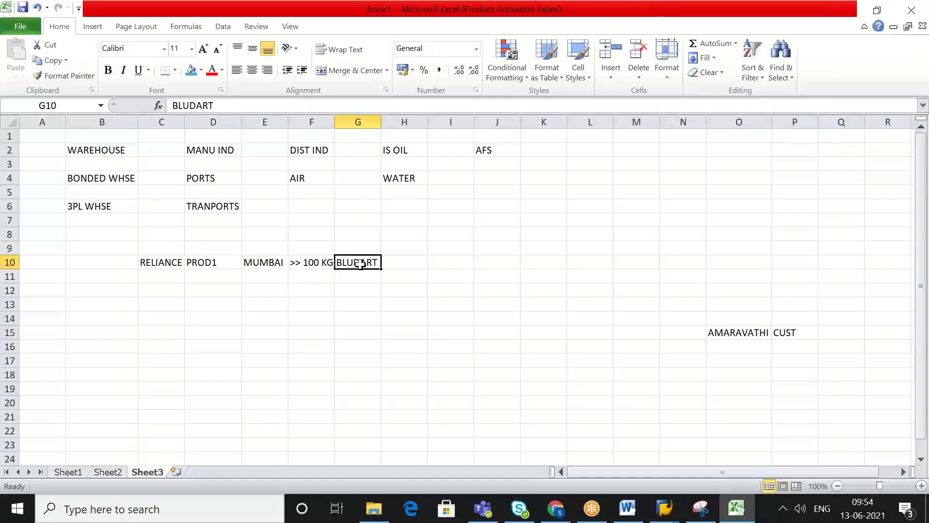
pyautogui.click(315, 262)
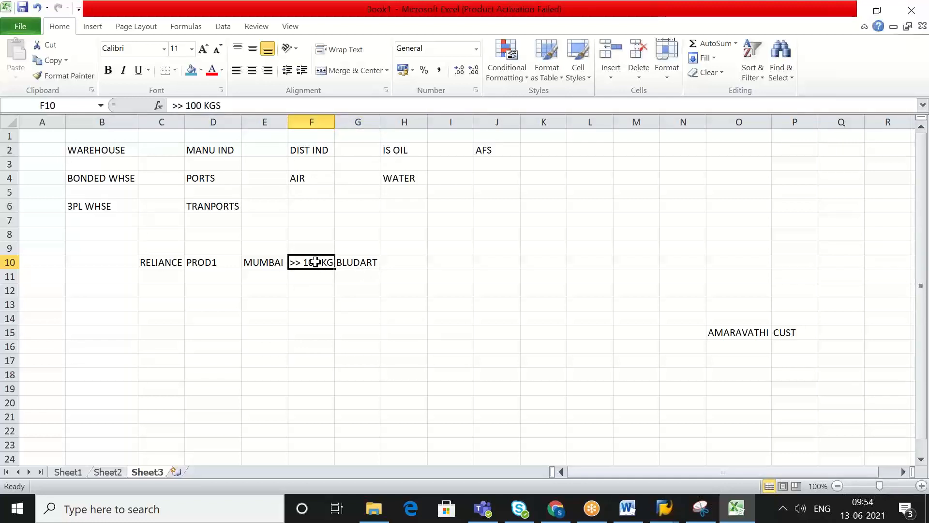
pyautogui.click(359, 262)
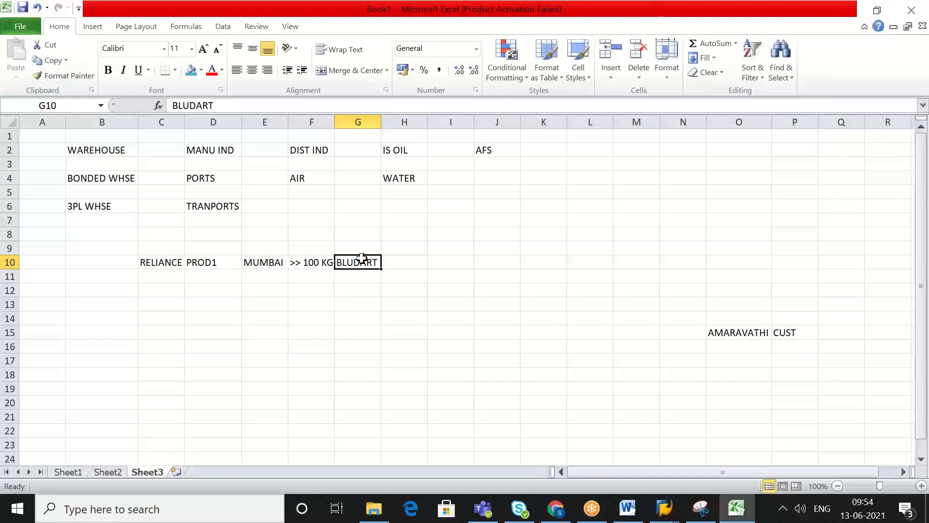
# Step: Enter 1000KGS in H10 beside the BLUDART carrier entry
pyautogui.click(398, 263)
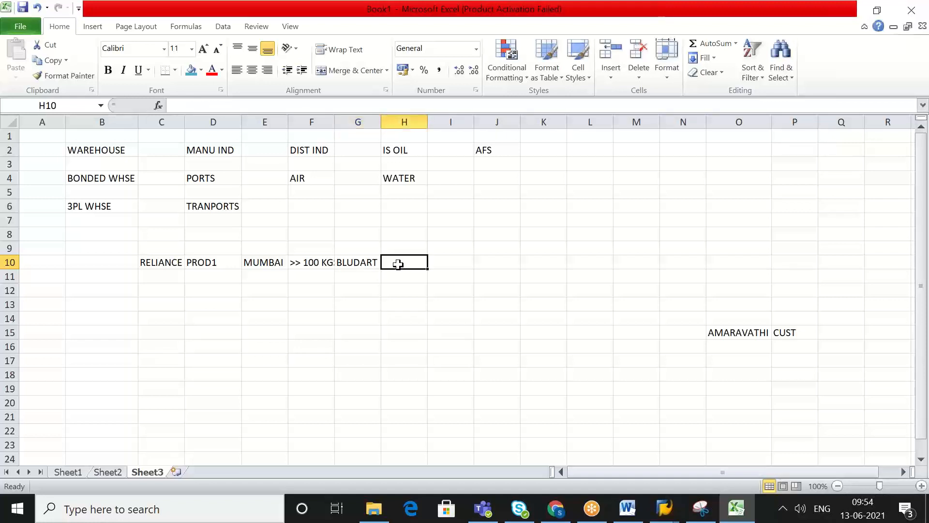
pyautogui.write('100')
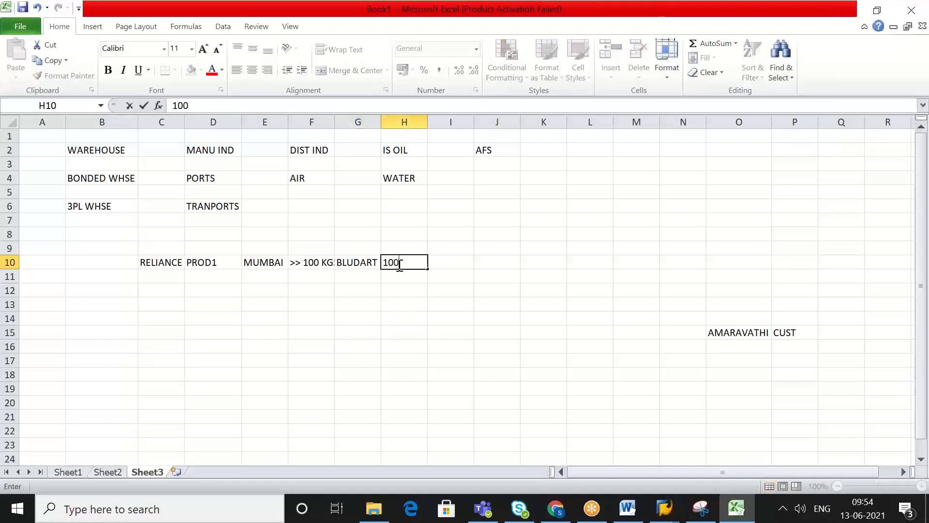
pyautogui.write('0KGS')
pyautogui.click(487, 268)
pyautogui.click(405, 265)
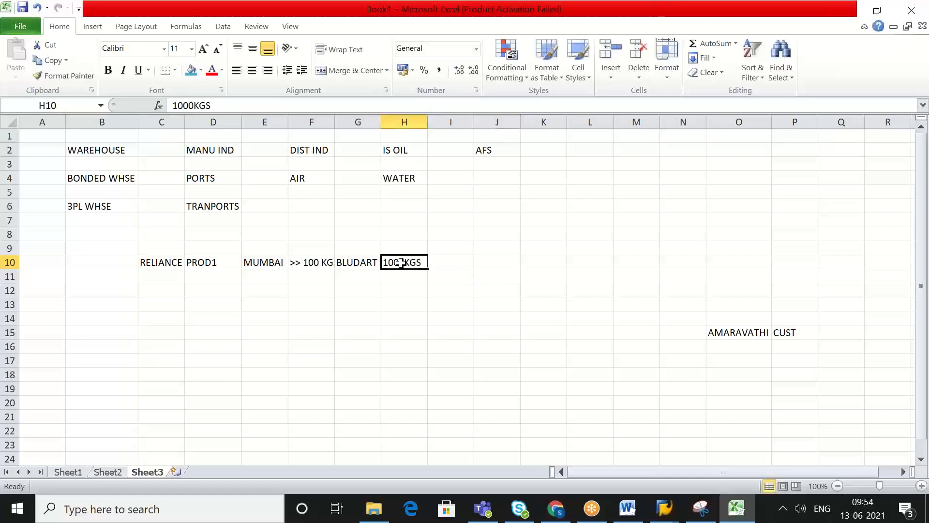
# Step: Enter TU in G11 below the BLUDART carrier entry
pyautogui.click(360, 265)
pyautogui.click(368, 262)
pyautogui.click(367, 279)
pyautogui.write('TU')
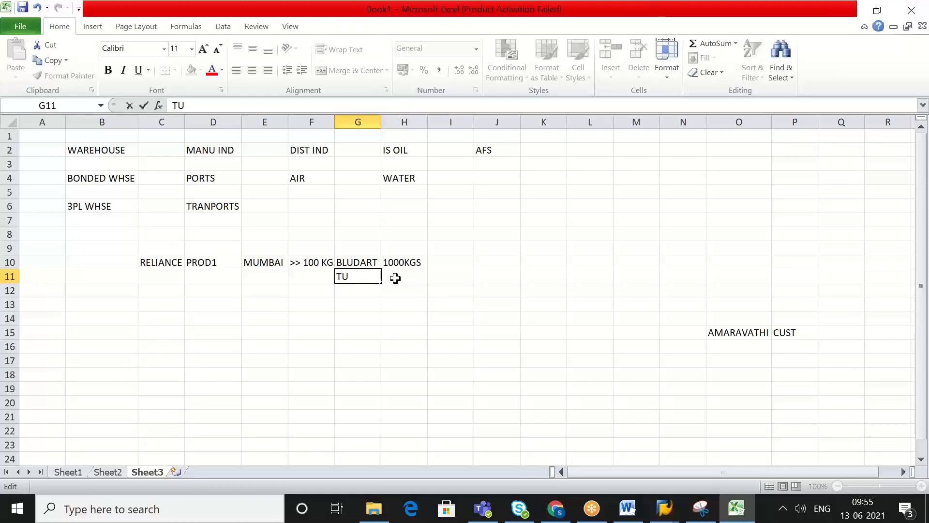
pyautogui.click(396, 277)
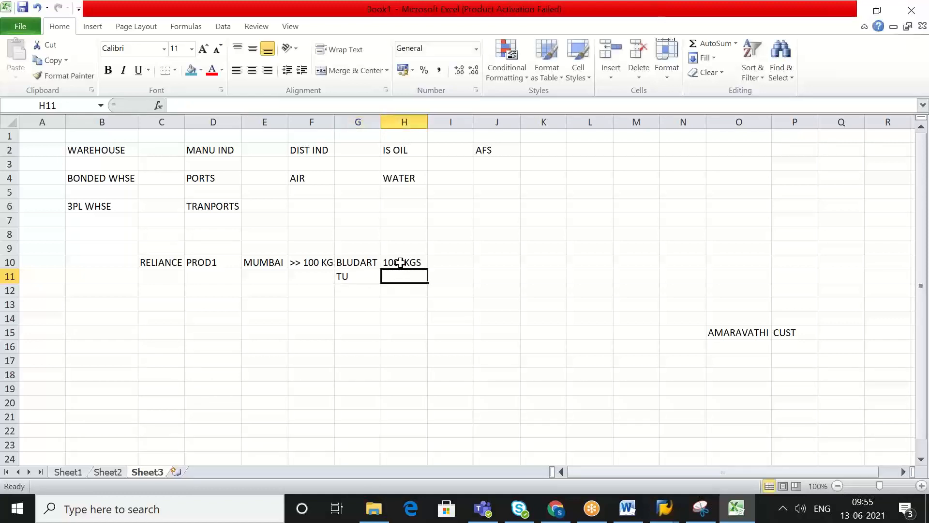
pyautogui.click(401, 262)
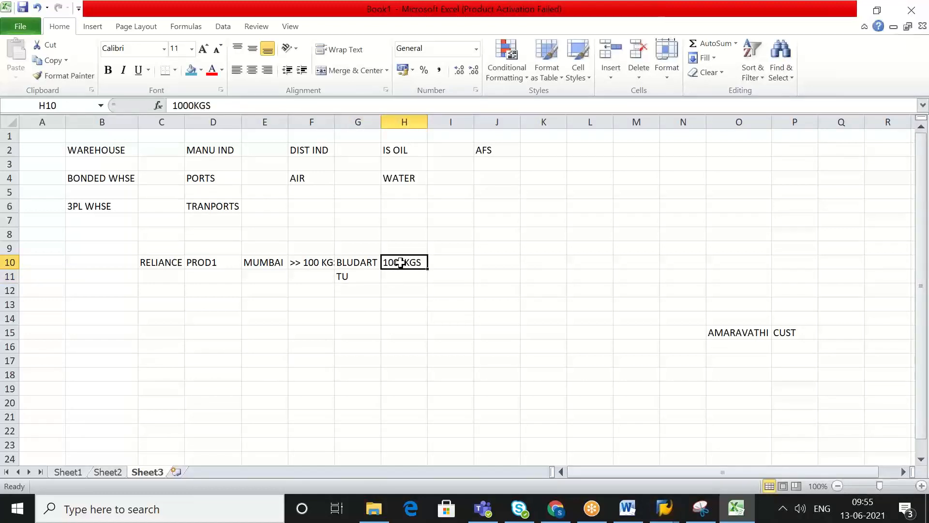
# Step: Enter HYD - GODOWN / WHSE in K13 and widen column K to fit the text
pyautogui.click(541, 302)
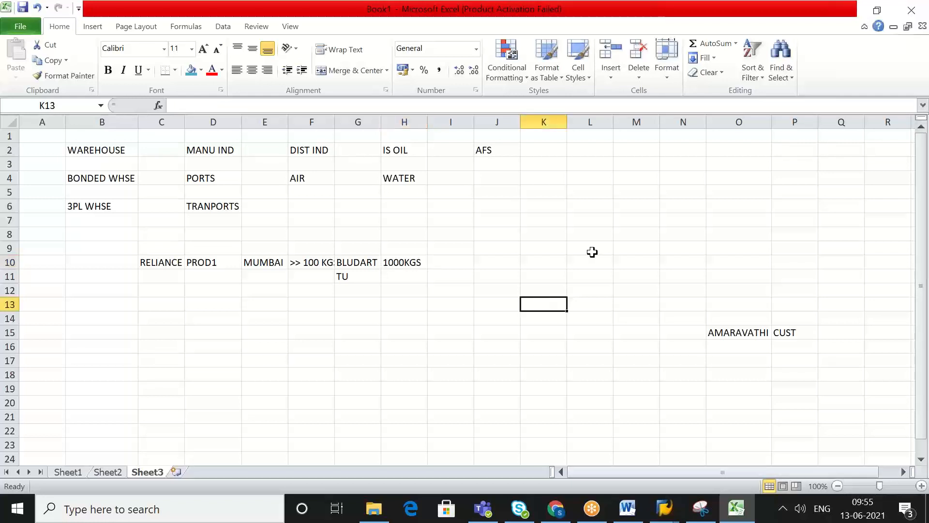
pyautogui.write('HYDE')
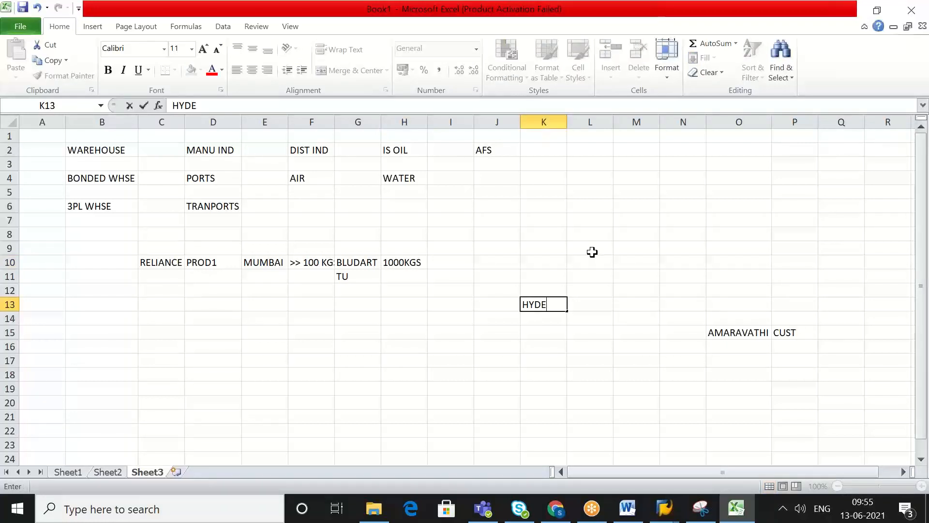
pyautogui.press('BackSpace')
pyautogui.write('- GODOWN')
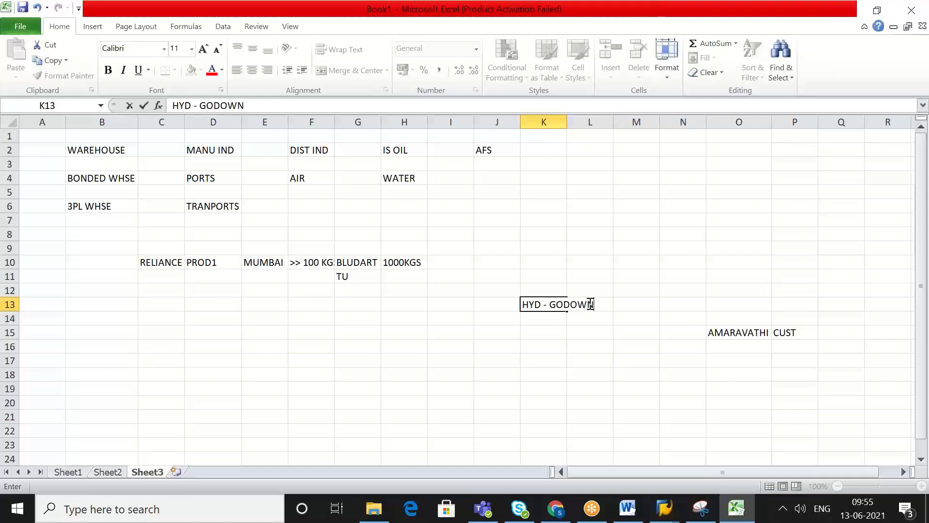
pyautogui.write(' / WHSE')
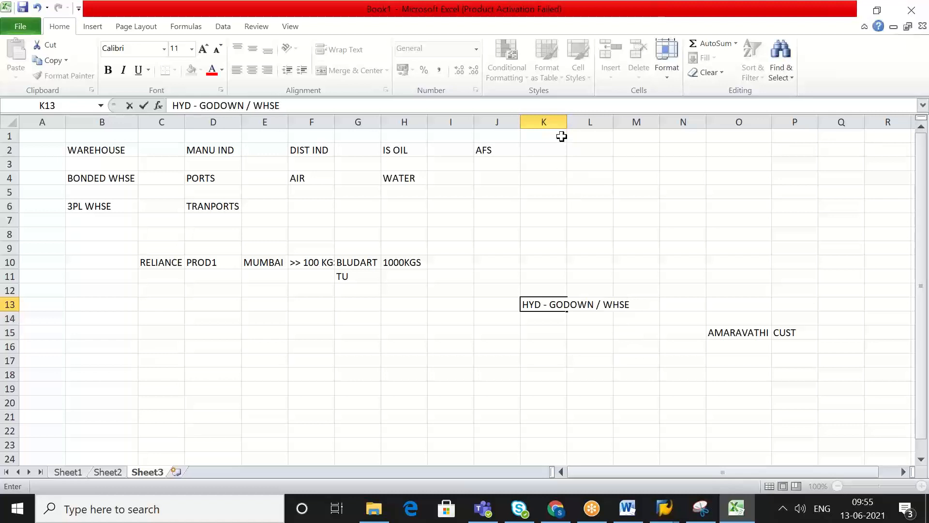
pyautogui.click(585, 150)
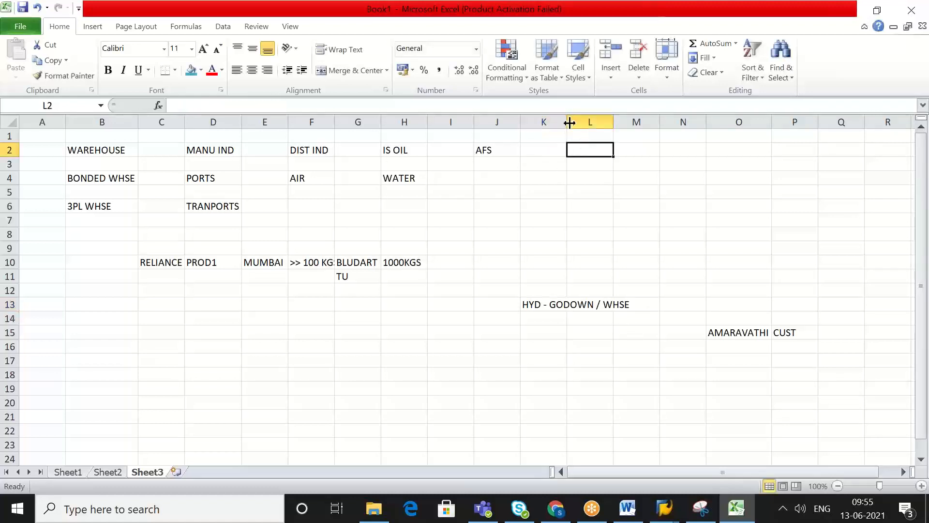
pyautogui.doubleClick(567, 122)
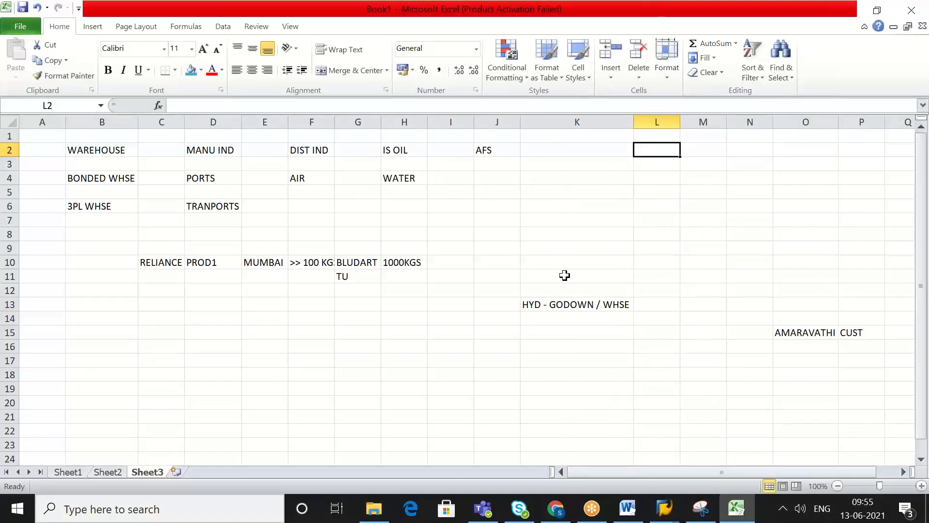
pyautogui.click(563, 304)
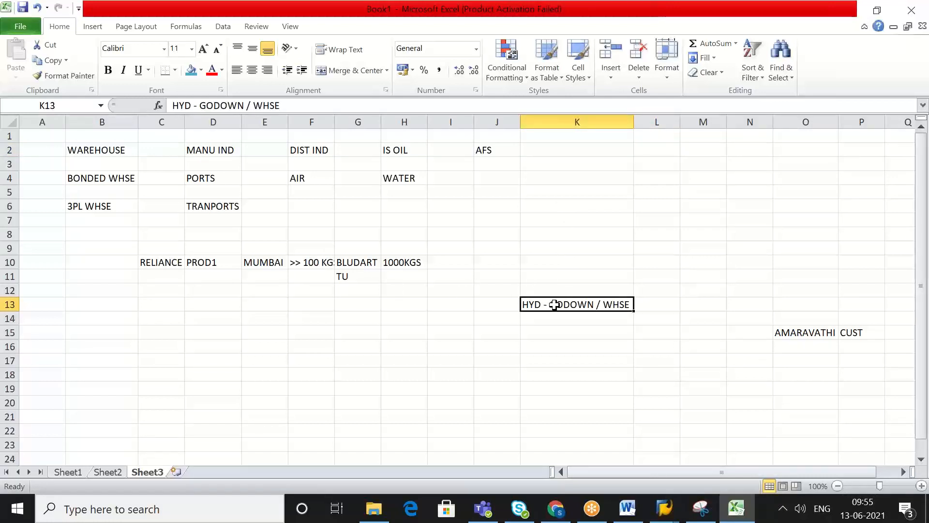
pyautogui.click(549, 318)
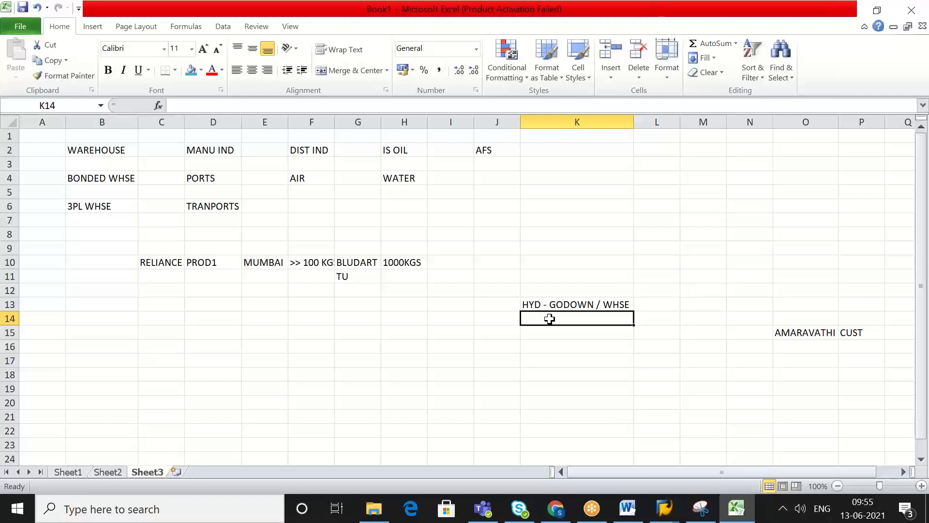
pyautogui.click(555, 304)
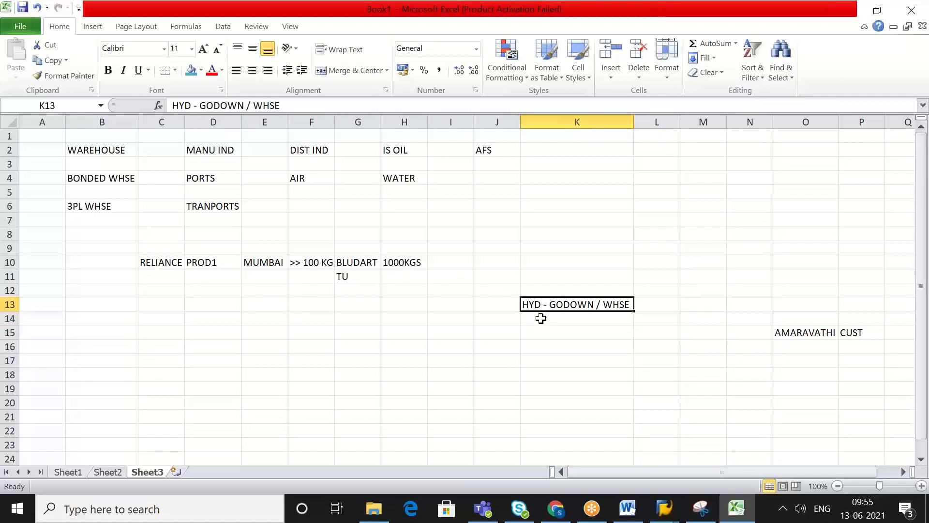
pyautogui.click(540, 318)
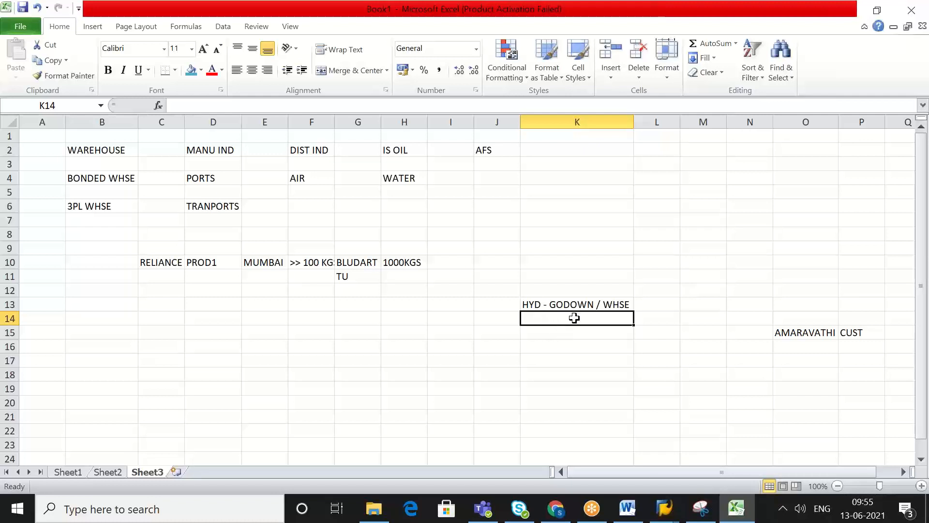
pyautogui.click(645, 319)
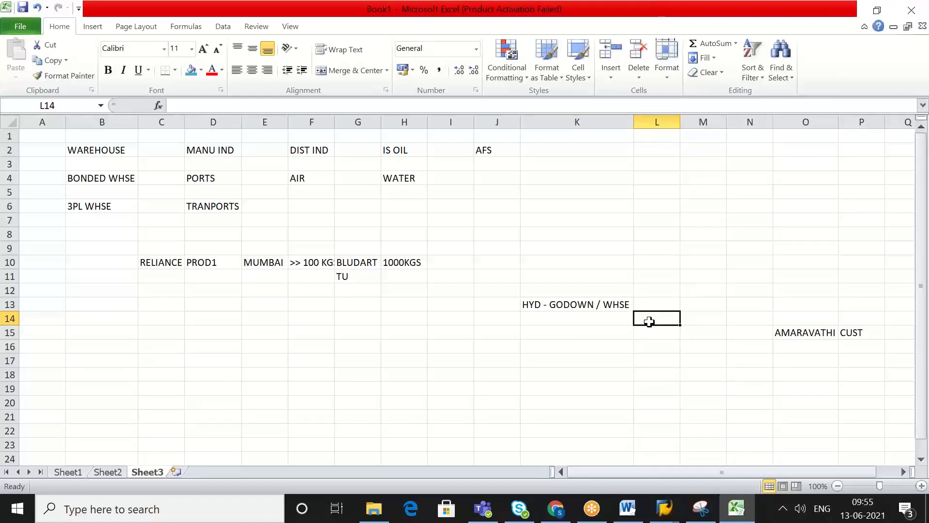
# Step: List the destinations GUNTUR, VIJ and TIRUPATI in O16 to O18 below AMARAVATHI
pyautogui.click(794, 349)
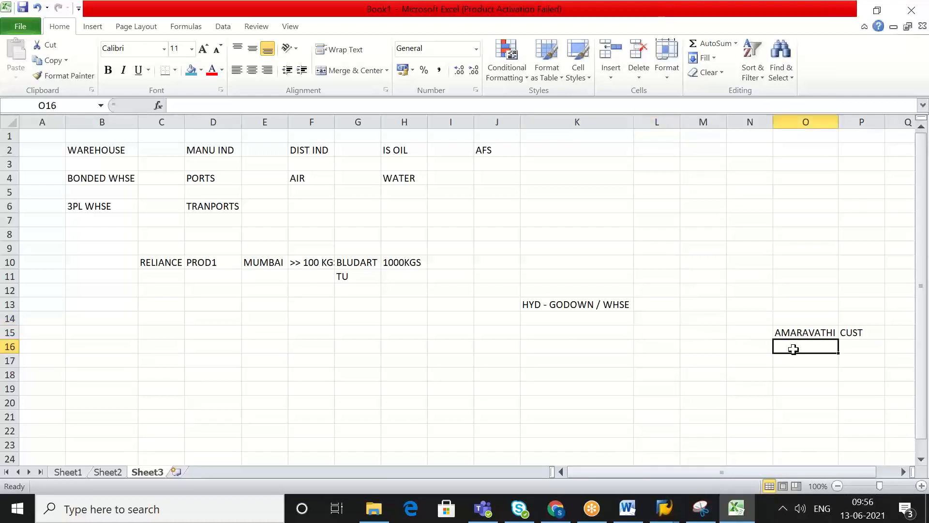
pyautogui.write('GUNTUR')
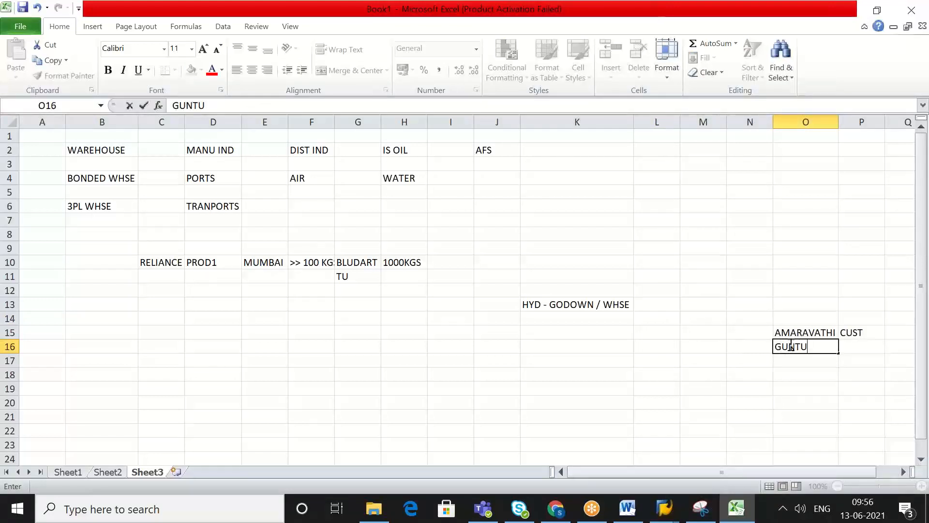
pyautogui.click(790, 362)
pyautogui.write('VI')
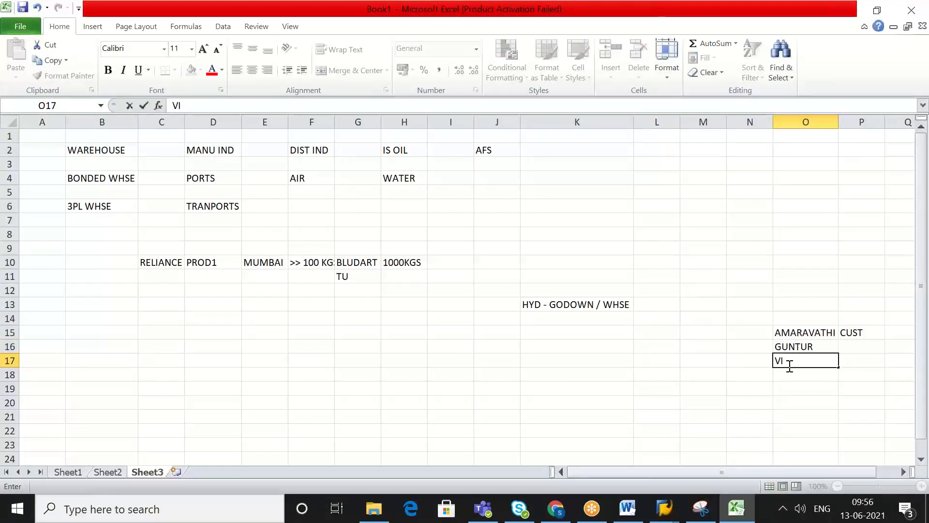
pyautogui.click(789, 366)
pyautogui.write('J')
pyautogui.click(788, 375)
pyautogui.write('TIRU')
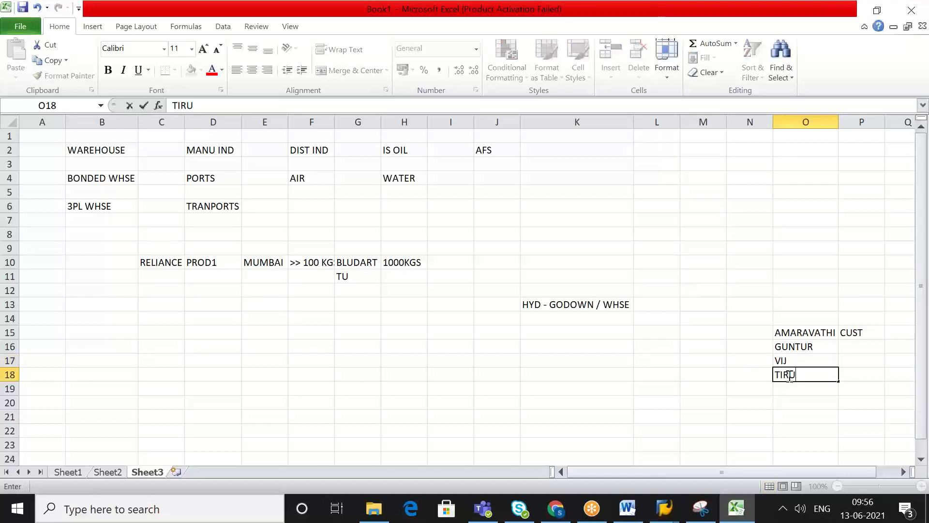
pyautogui.write('PATI')
pyautogui.click(799, 403)
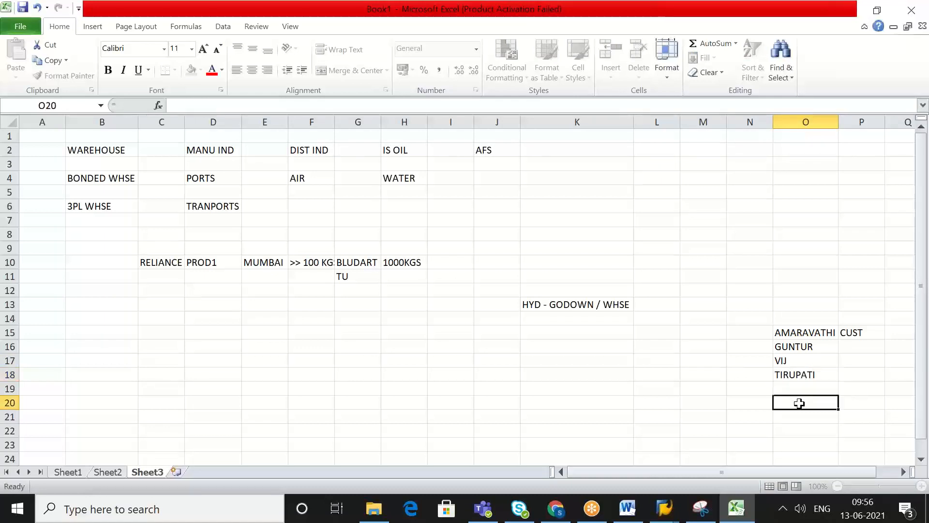
# Step: Examine the HYD - GODOWN / WHSE entry in relation to the 3PL WHSE type and the BLUDART carrier
pyautogui.click(618, 304)
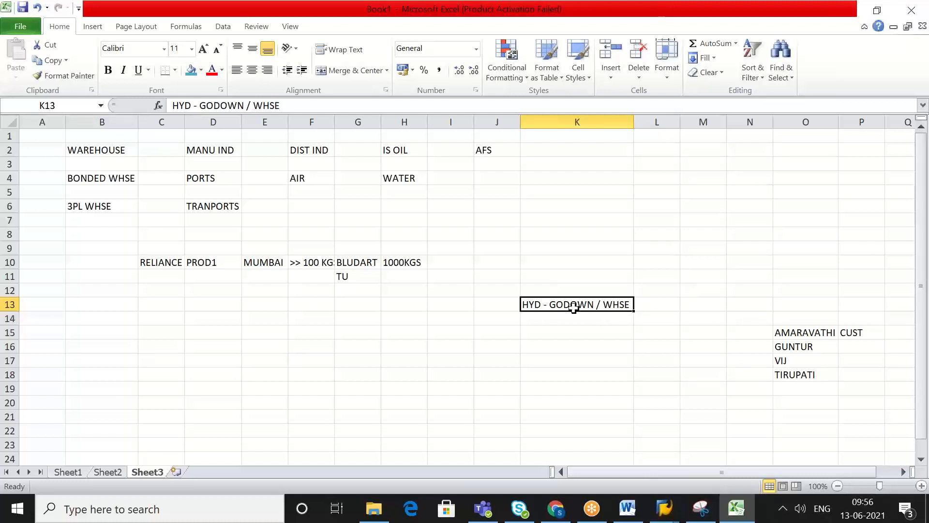
pyautogui.click(552, 319)
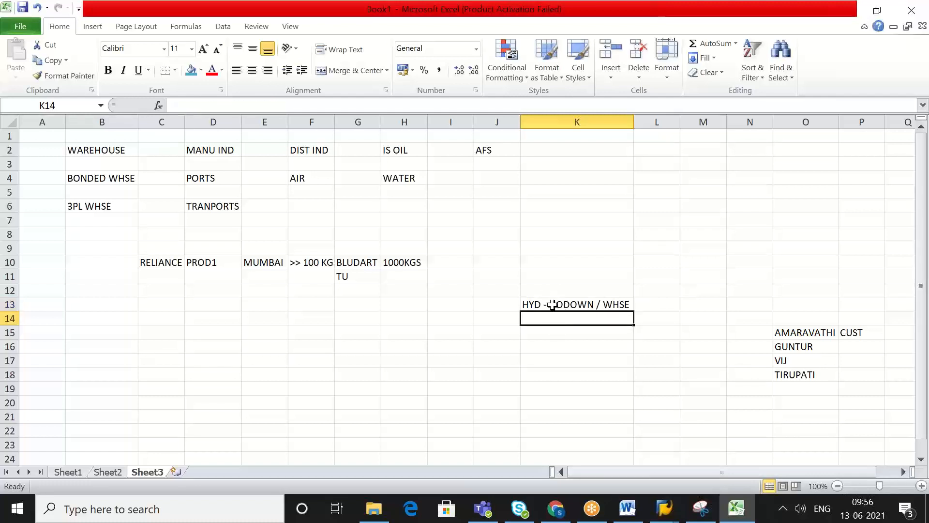
pyautogui.click(552, 304)
pyautogui.click(115, 207)
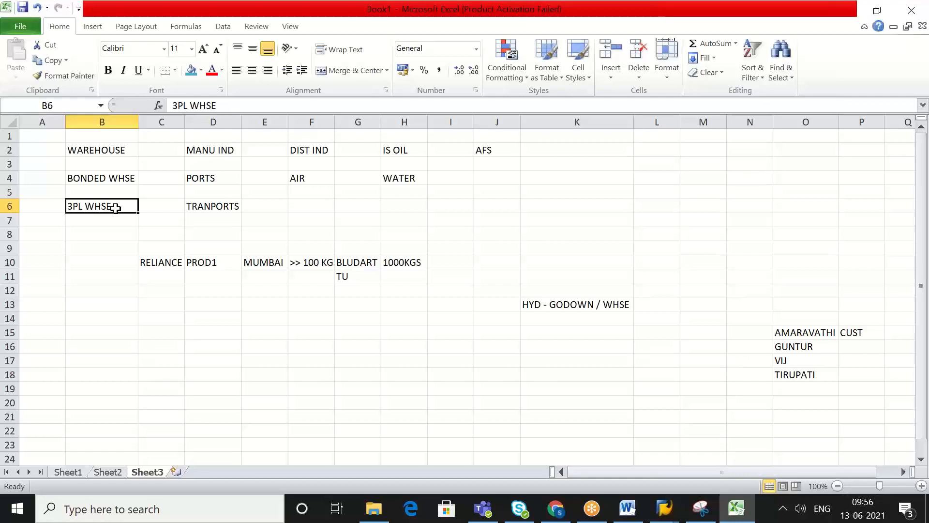
pyautogui.click(544, 303)
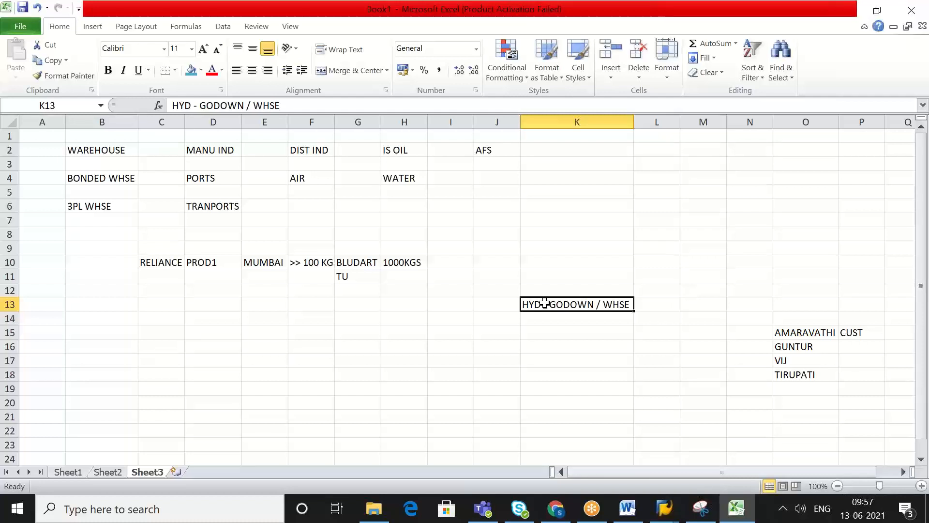
pyautogui.click(581, 318)
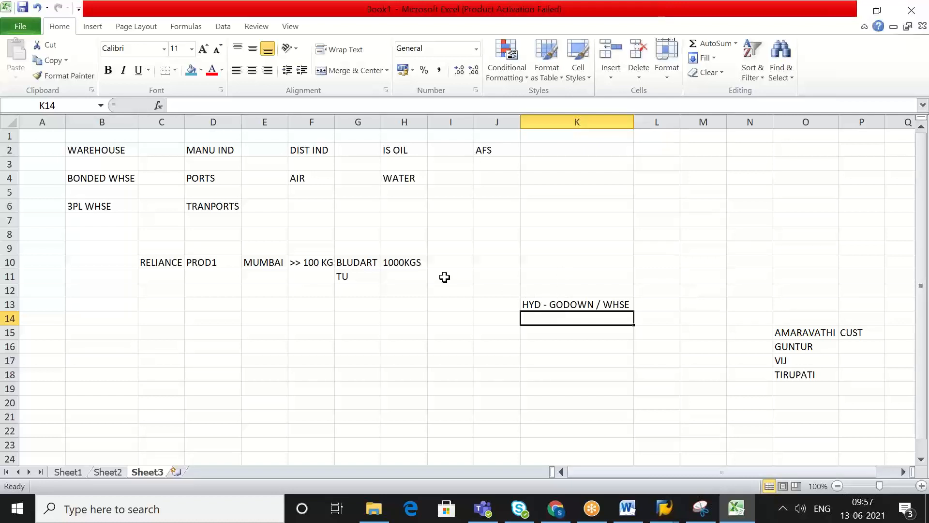
pyautogui.click(552, 305)
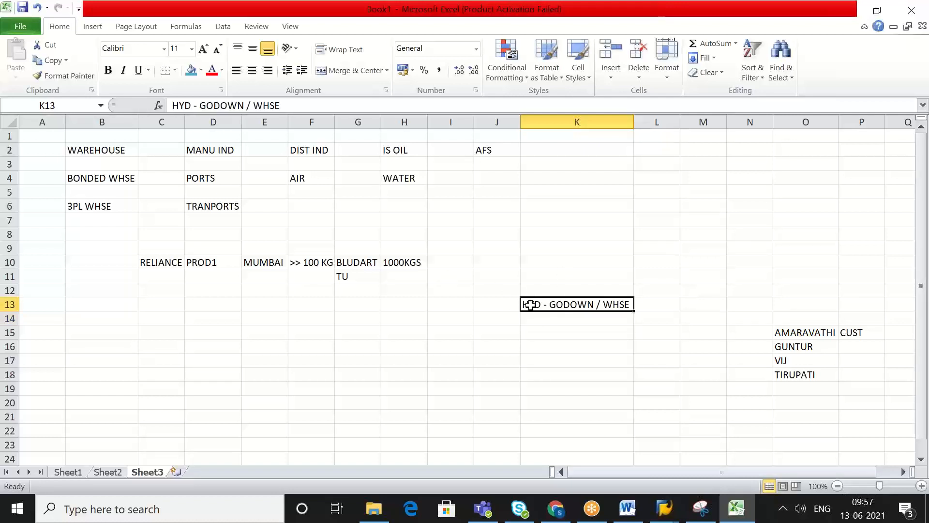
pyautogui.click(356, 264)
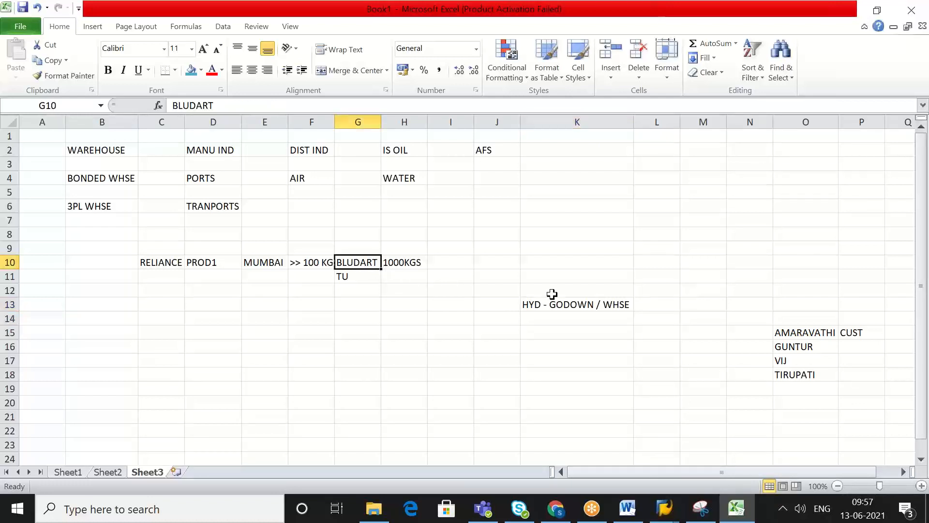
# Step: Enter BLUEDART in K11 above the HYD - GODOWN / WHSE entry
pyautogui.click(552, 277)
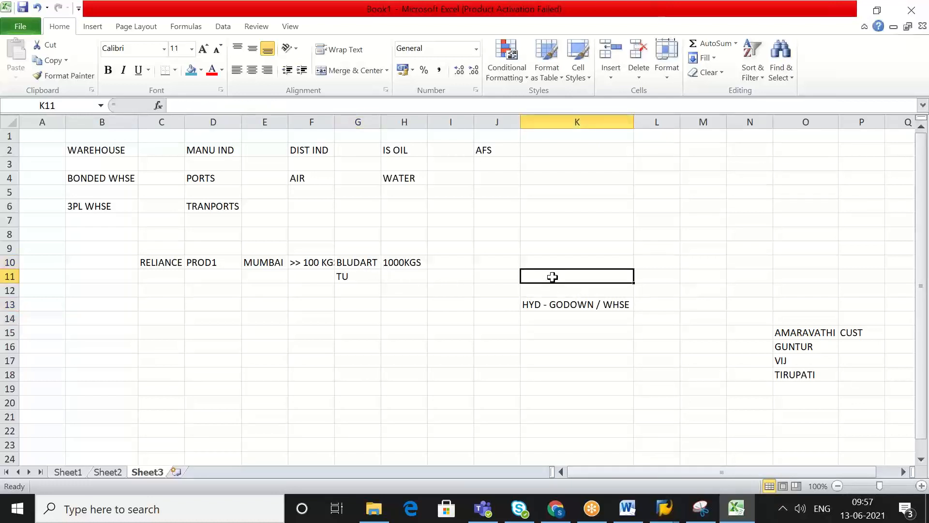
pyautogui.write('BLUEDAT')
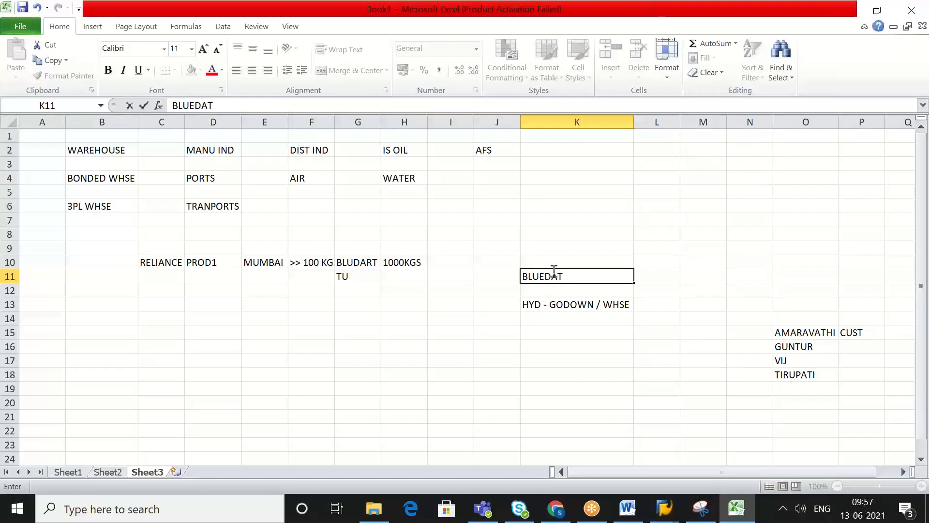
pyautogui.press('BackSpace')
pyautogui.write('RT')
pyautogui.click(582, 318)
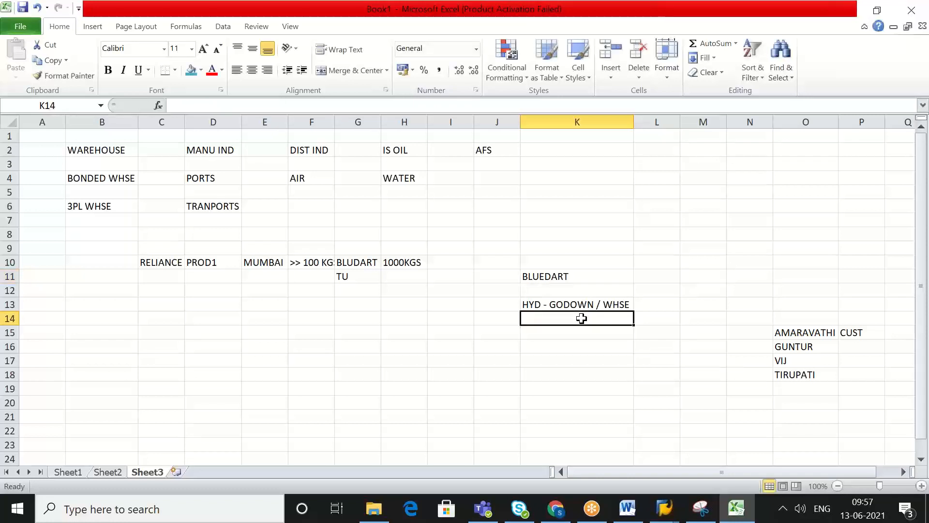
# Step: Enter BUILD1 in K15 below the HYD - GODOWN / WHSE entry
pyautogui.click(572, 342)
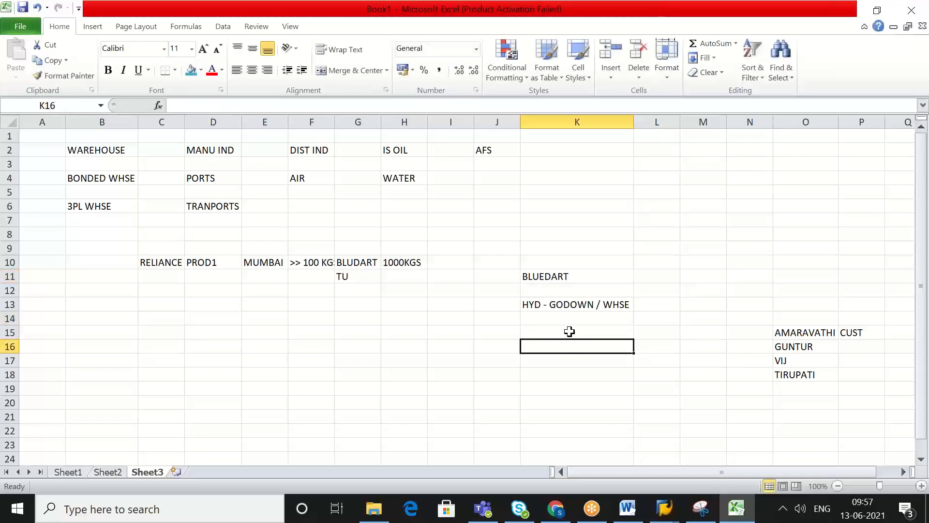
pyautogui.click(569, 331)
pyautogui.write('B')
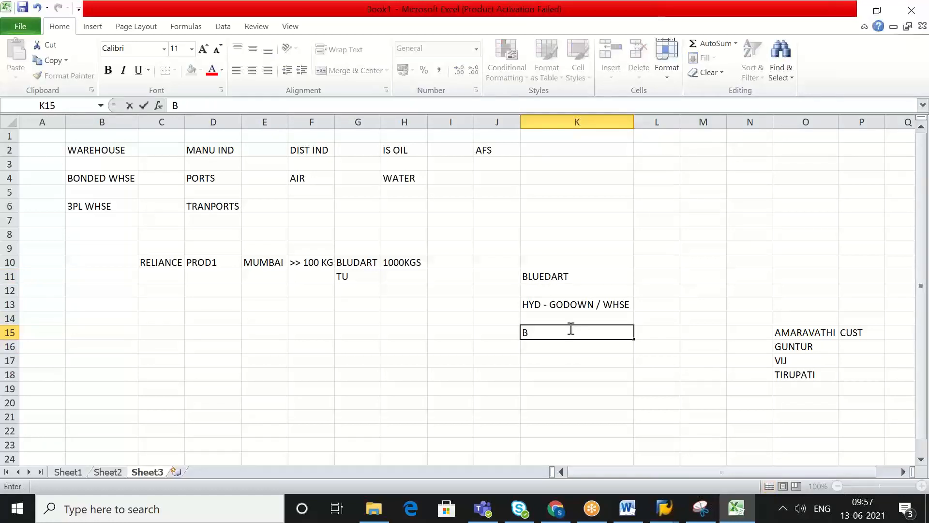
pyautogui.write('UILD1')
pyautogui.press('Return')
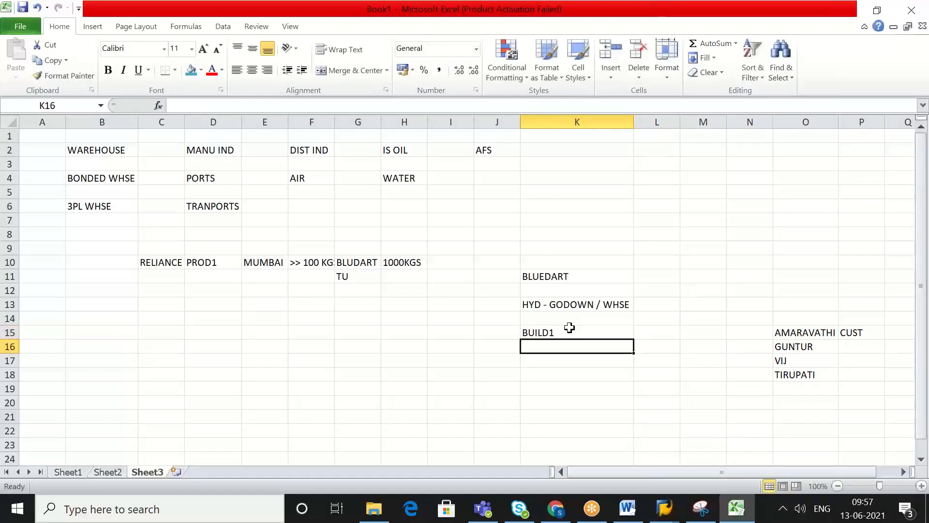
# Step: Enter BUILD2 in K16 and extend the building series down to BUILD7 in K21
pyautogui.write('BUILD')
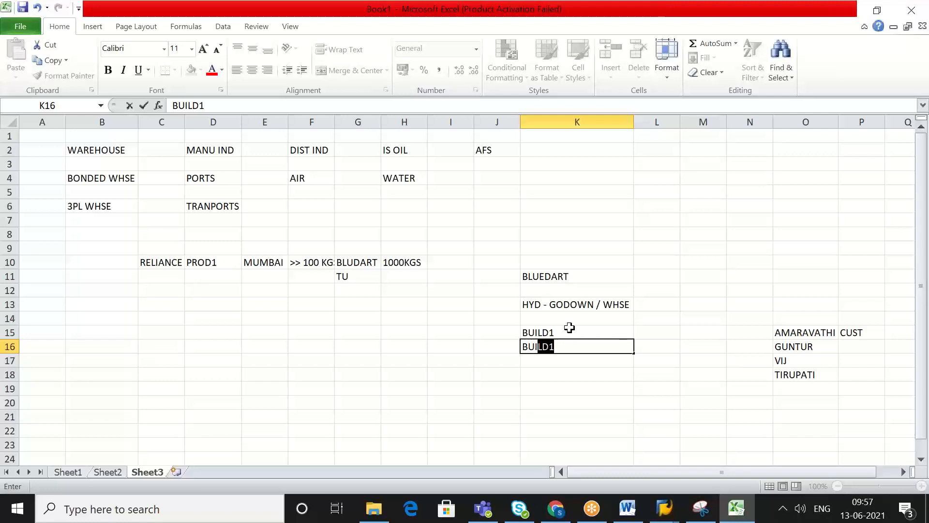
pyautogui.write('2')
pyautogui.press('Return')
pyautogui.moveTo(569, 328); pyautogui.dragTo(571, 332)
pyautogui.moveTo(634, 353); pyautogui.dragTo(636, 423)
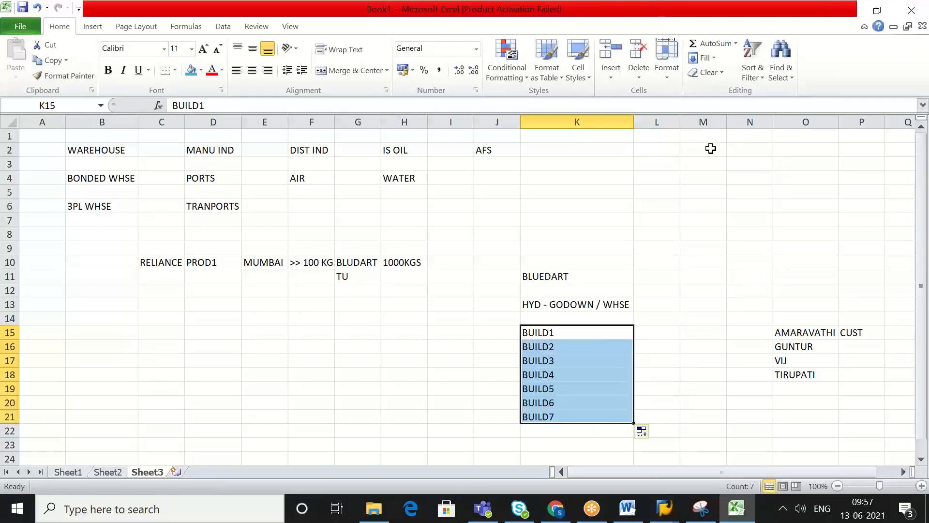
pyautogui.click(712, 191)
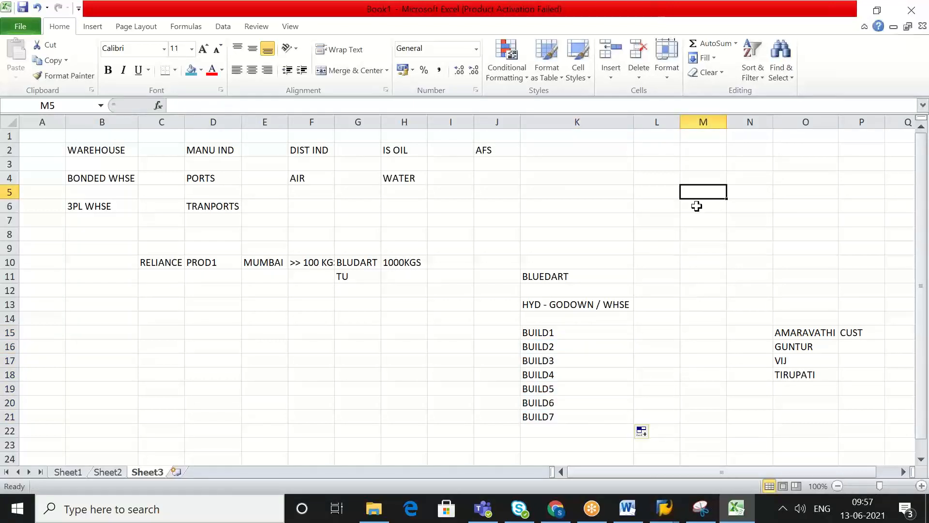
# Step: Examine how the RELIANCE shipment and BLUDART carrier in row 10 relate to the HYD - GODOWN / WHSE buildings in column K
pyautogui.click(589, 333)
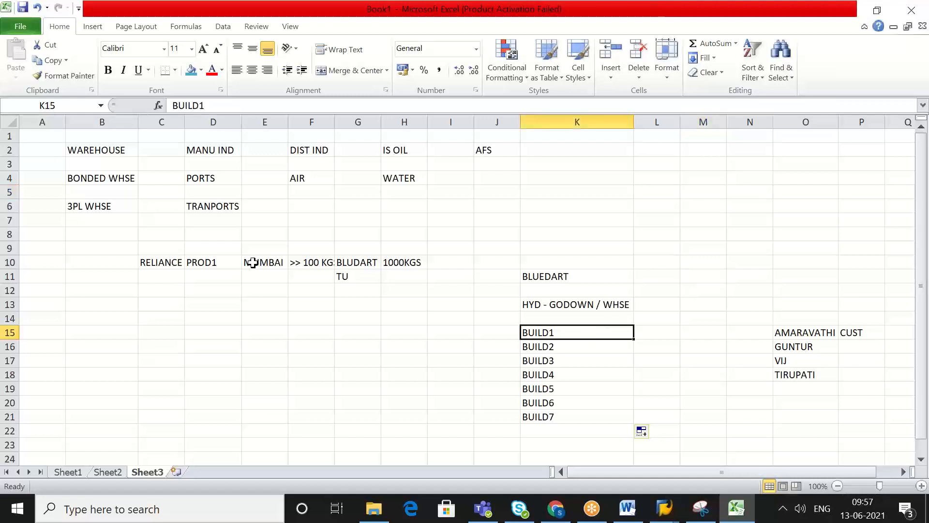
pyautogui.click(172, 265)
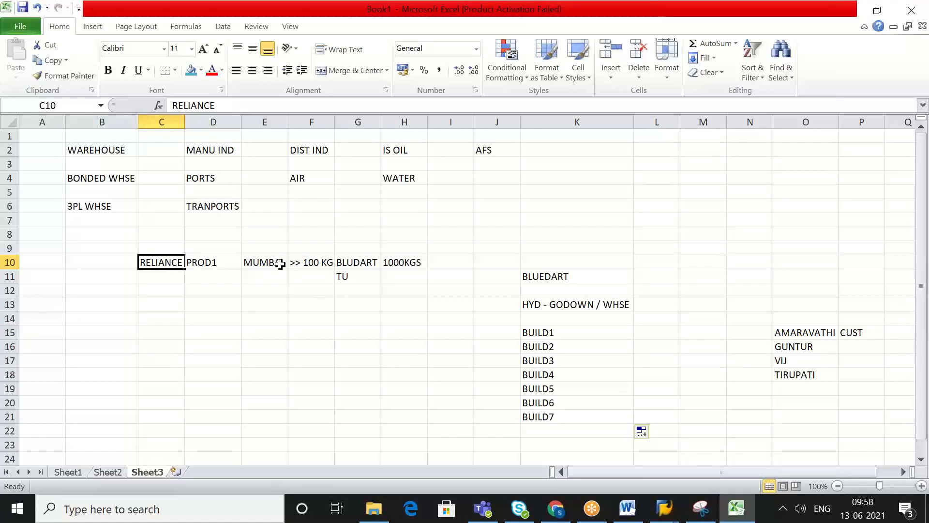
pyautogui.click(359, 265)
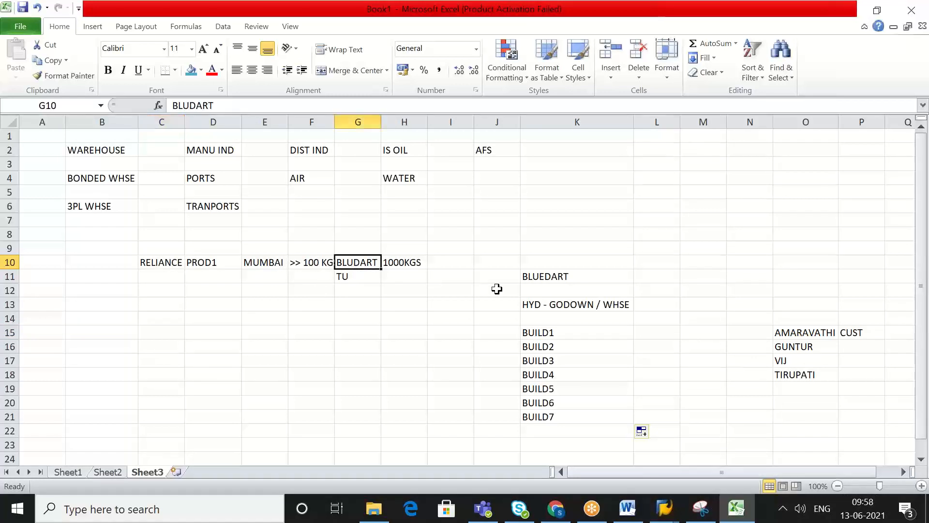
pyautogui.click(547, 311)
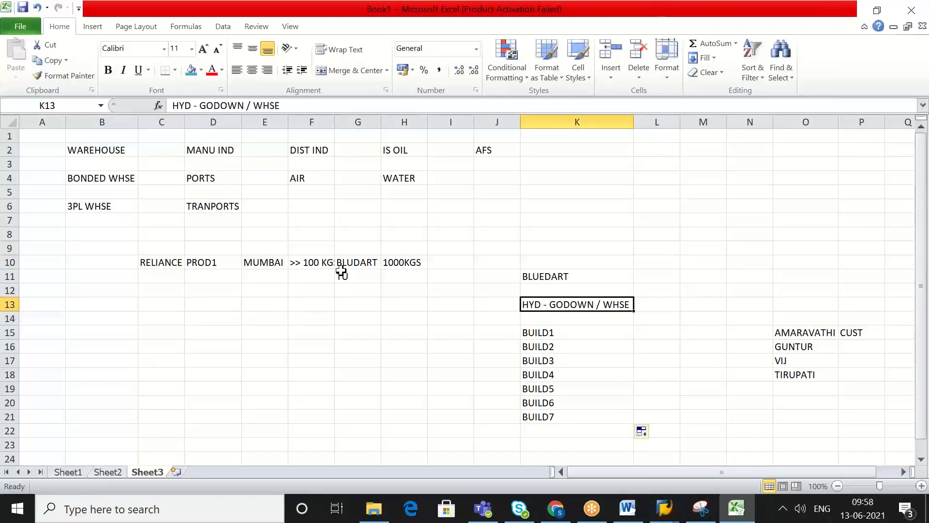
pyautogui.click(320, 264)
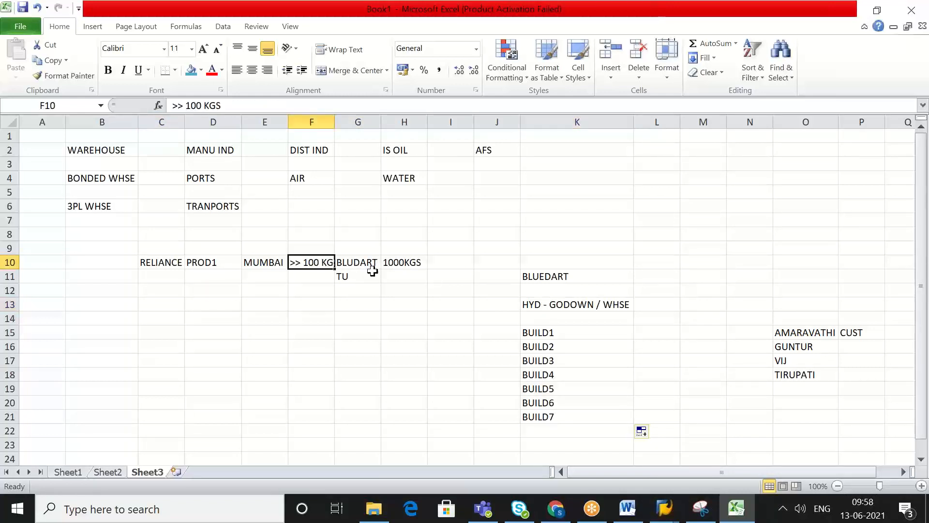
pyautogui.click(593, 336)
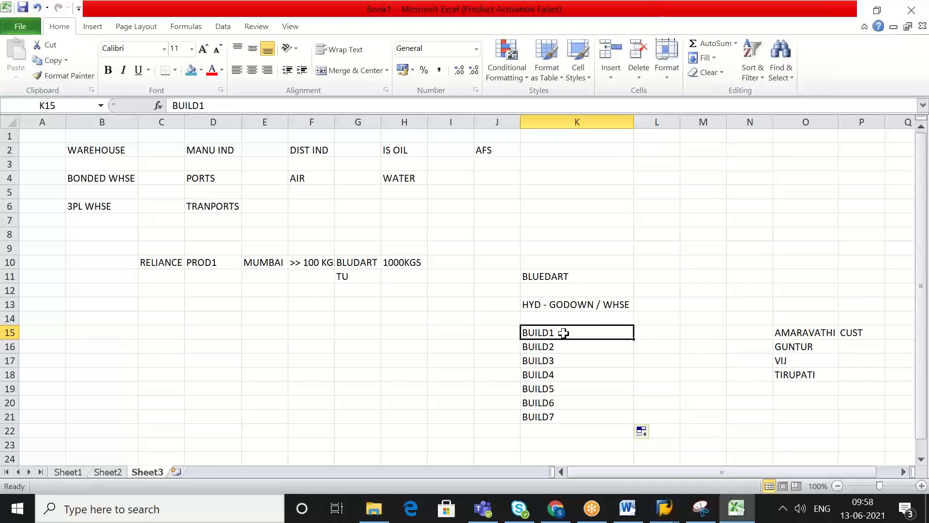
pyautogui.click(163, 263)
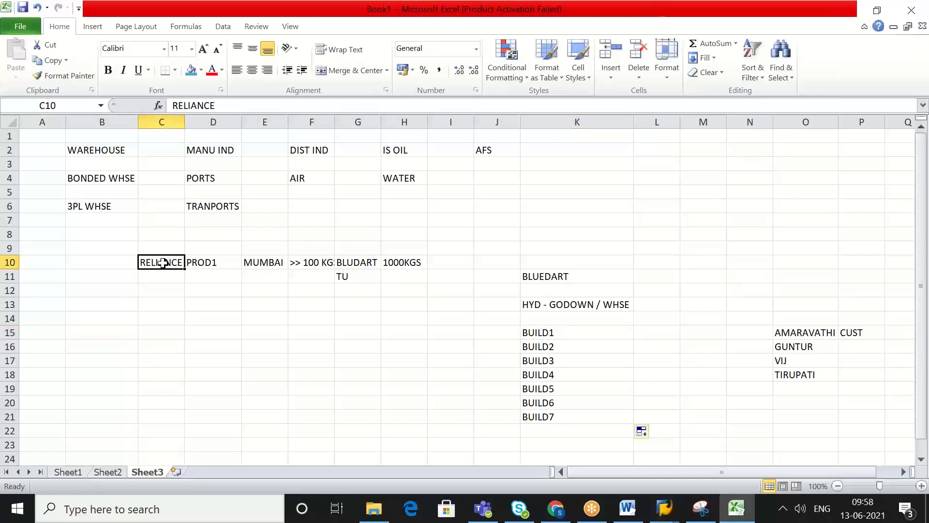
pyautogui.click(550, 333)
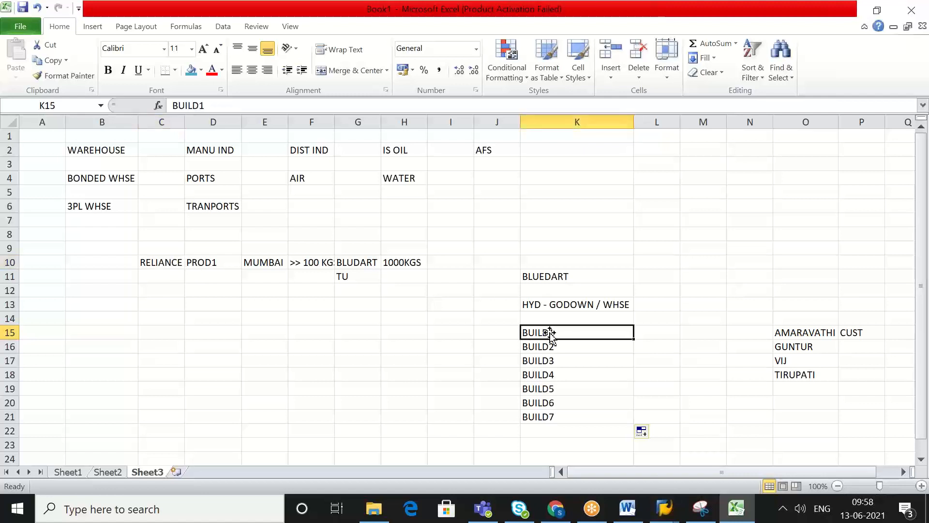
pyautogui.click(546, 276)
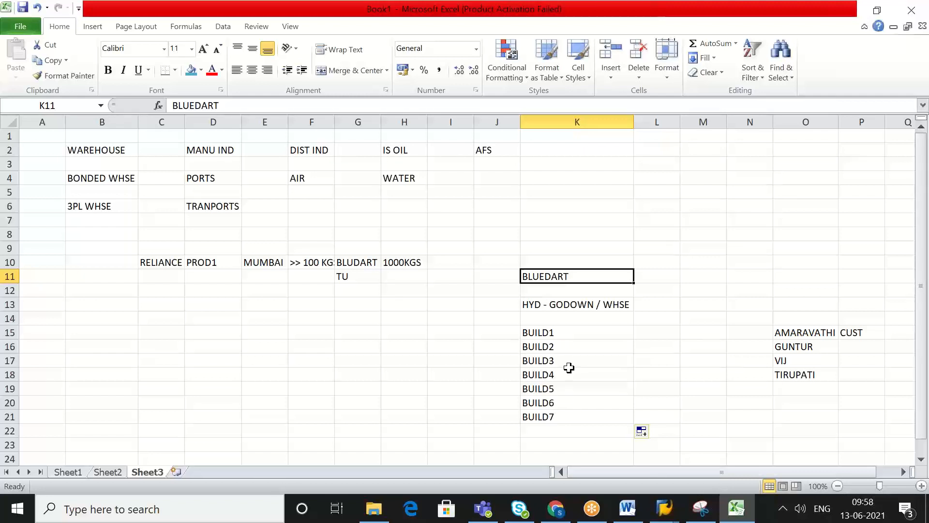
pyautogui.click(568, 371)
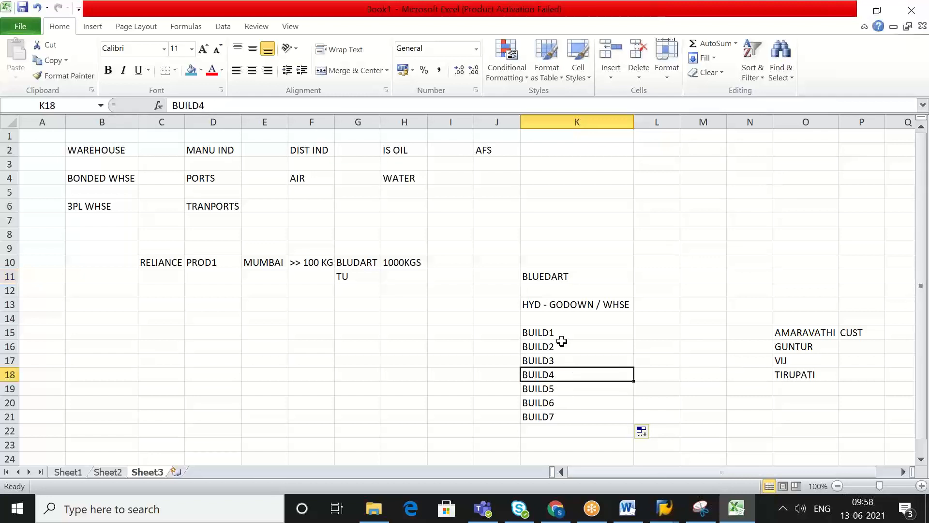
pyautogui.click(570, 355)
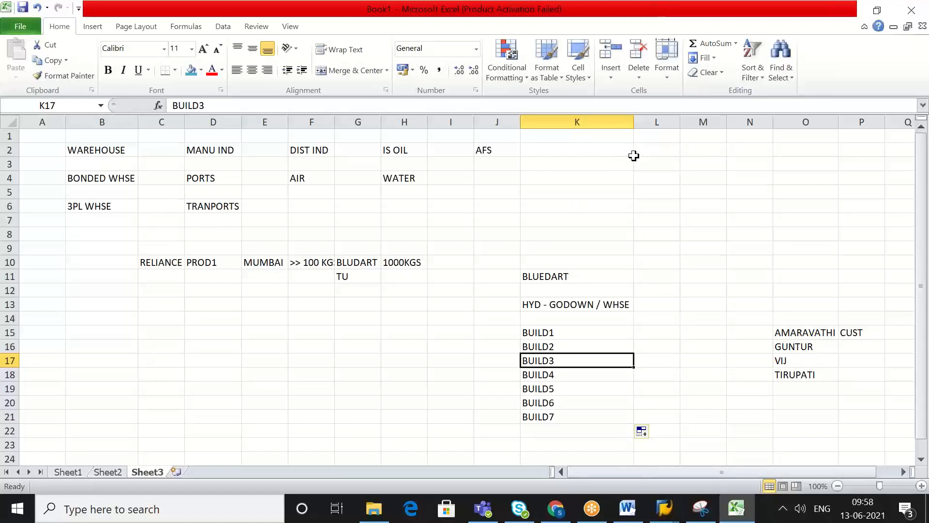
# Step: List the warehouse processes GR, INV and GI in L2 to L4
pyautogui.click(649, 148)
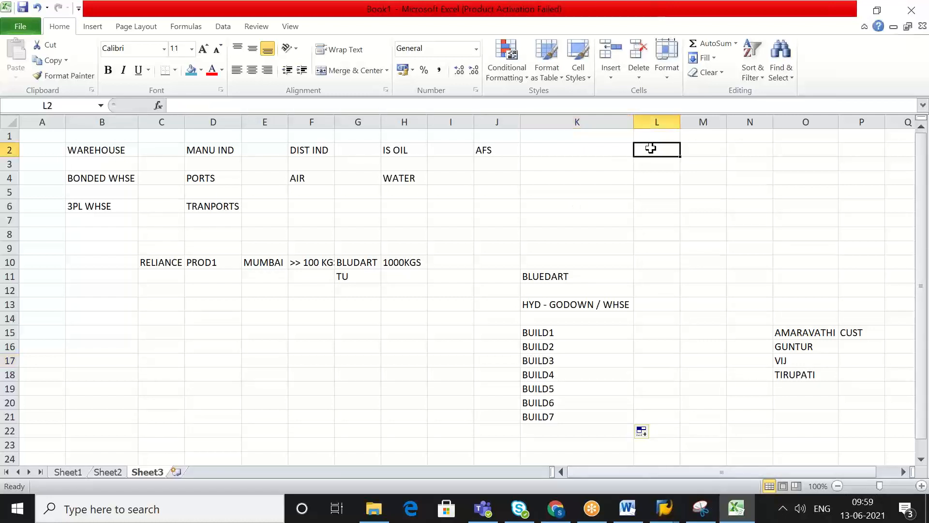
pyautogui.write('GR')
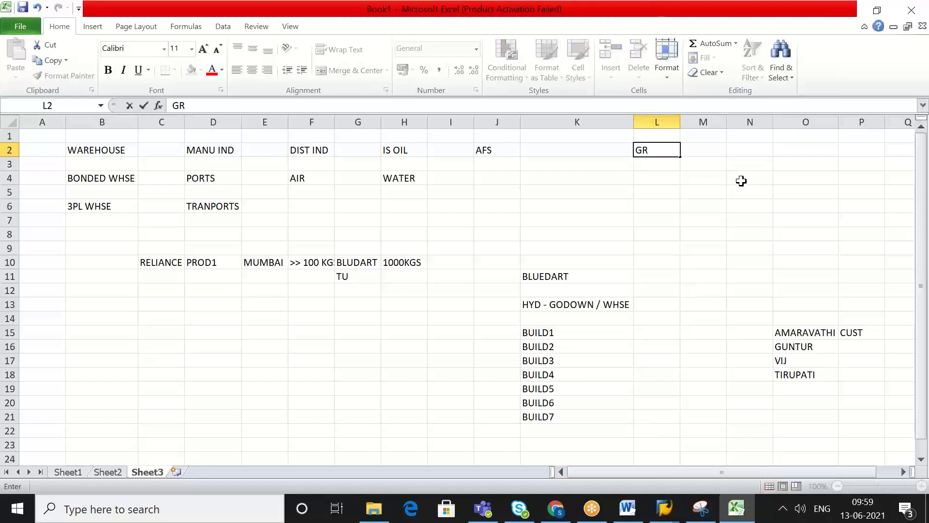
pyautogui.press('Return')
pyautogui.write('INV')
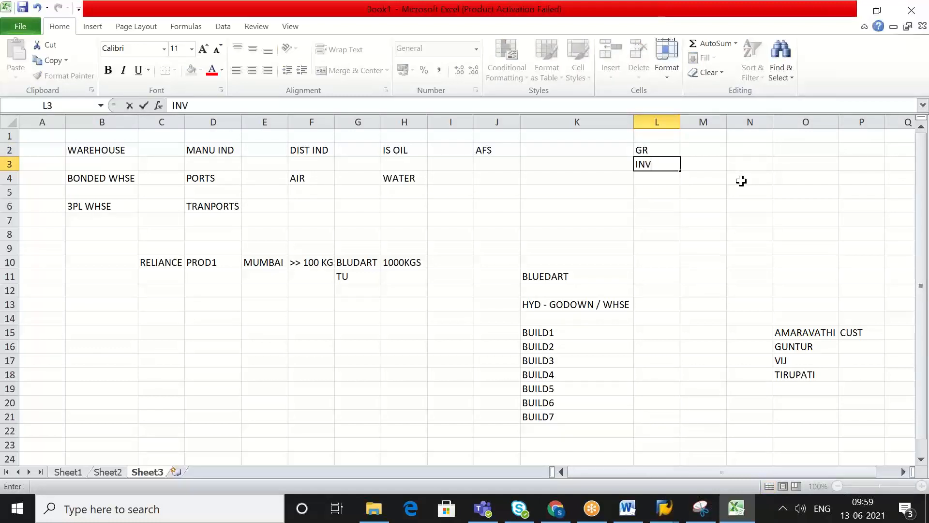
pyautogui.press('Return')
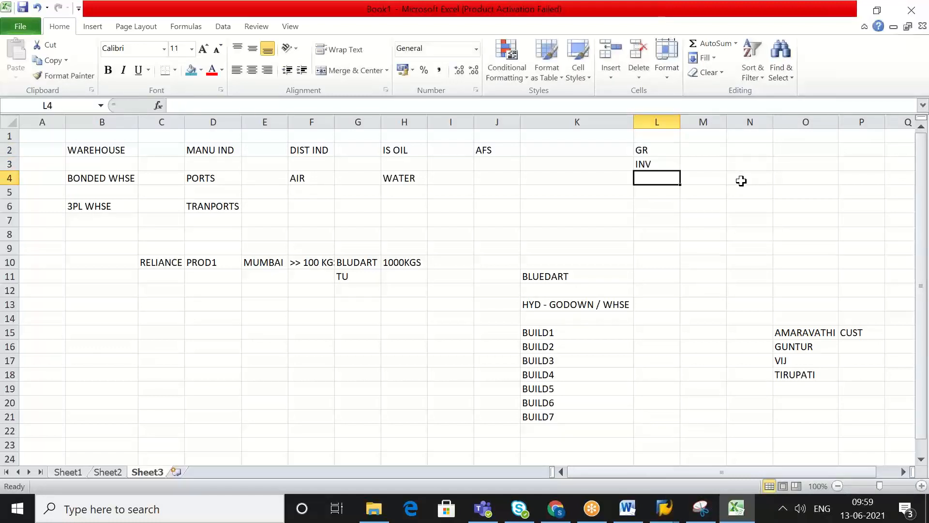
pyautogui.write('GI')
pyautogui.click(742, 180)
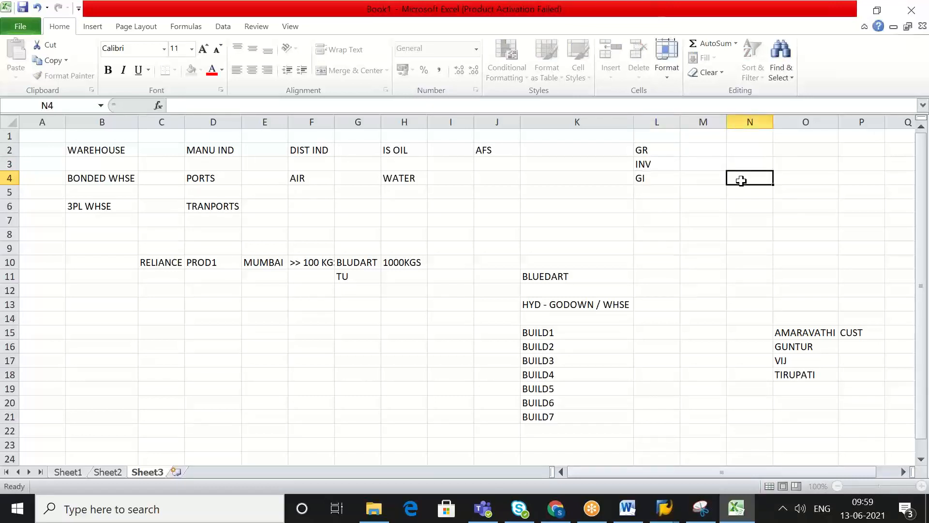
# Step: Review the GR, INV and GI process entries in L2 to L4 and the WAREHOUSE heading in B2
pyautogui.click(662, 150)
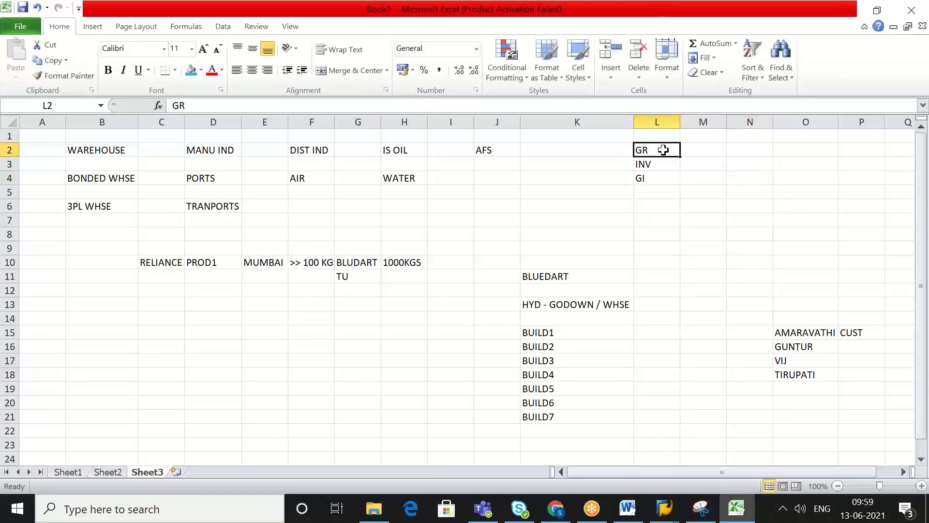
pyautogui.hotkey('shift', 'Down')
pyautogui.hotkey('shift', 'Down')
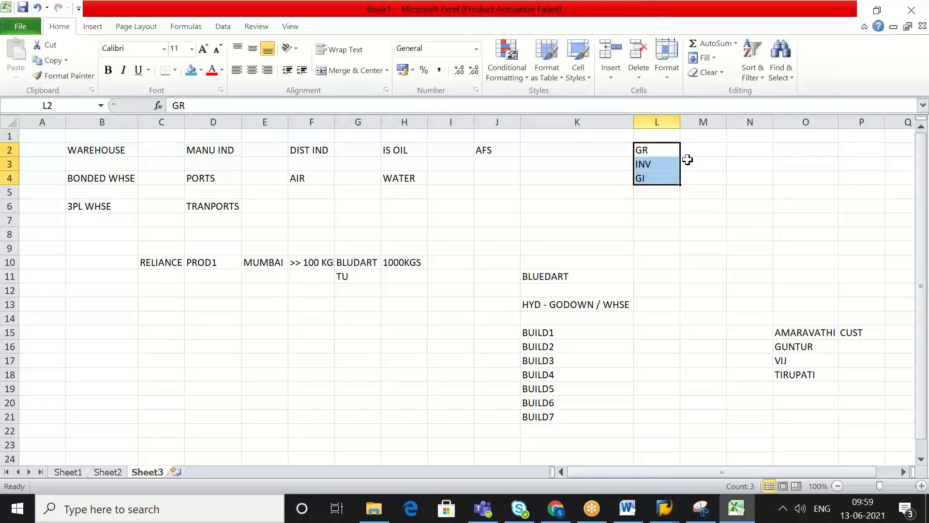
pyautogui.click(669, 175)
pyautogui.click(666, 166)
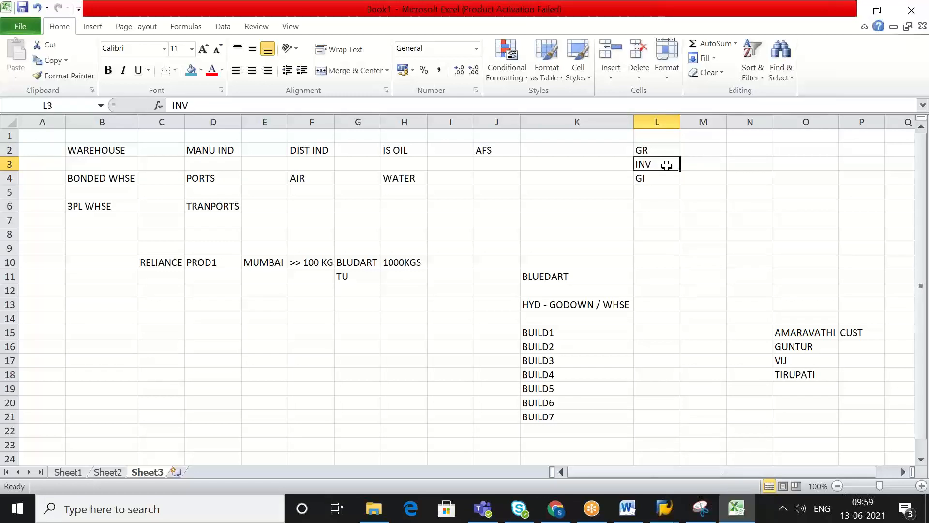
pyautogui.press('Up')
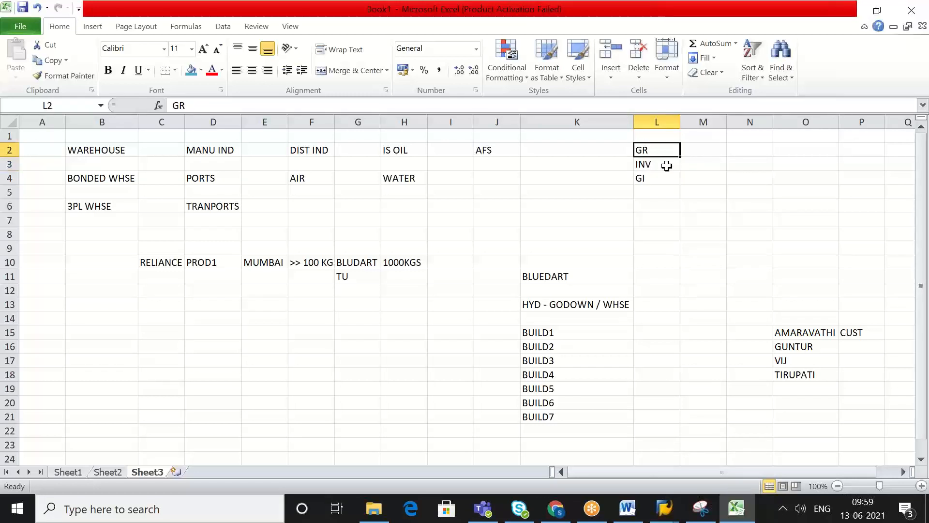
pyautogui.hotkey('shift', 'Down')
pyautogui.hotkey('shift', 'Down')
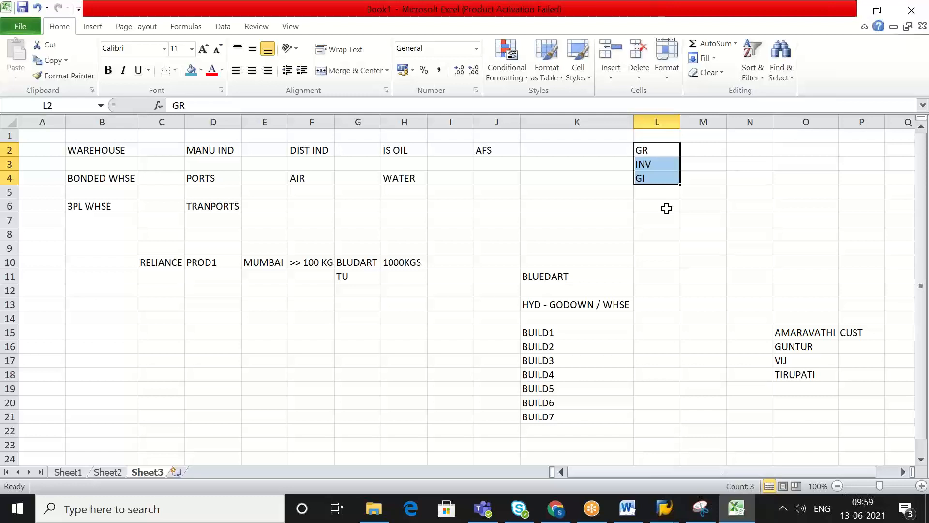
pyautogui.click(692, 178)
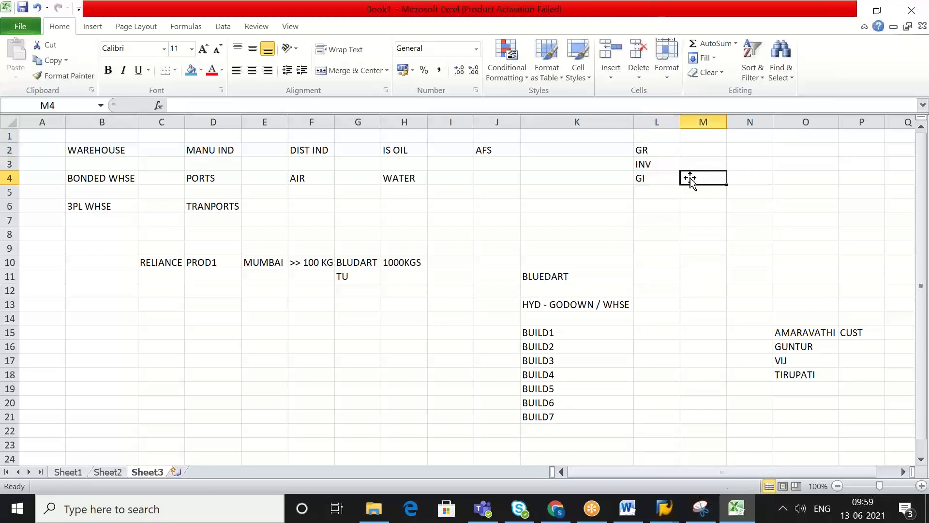
pyautogui.click(655, 154)
pyautogui.press('Down')
pyautogui.press('Down')
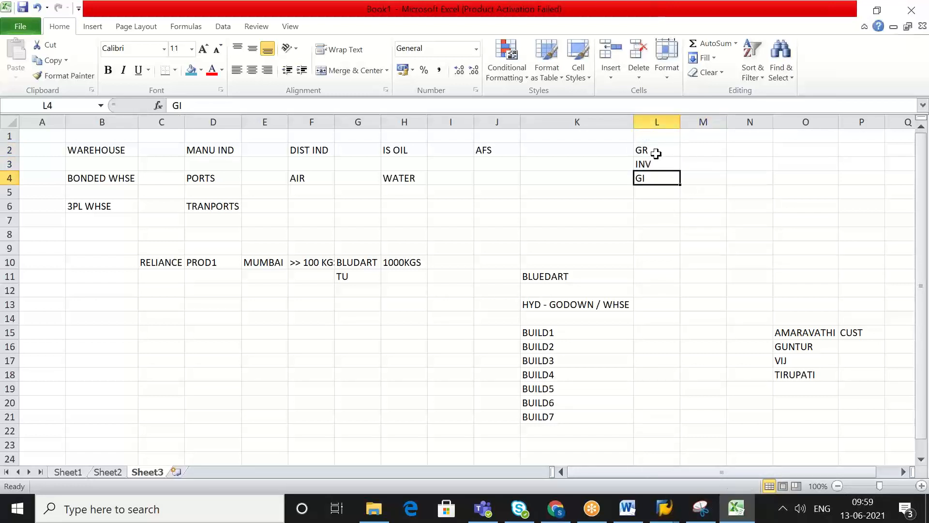
pyautogui.click(656, 153)
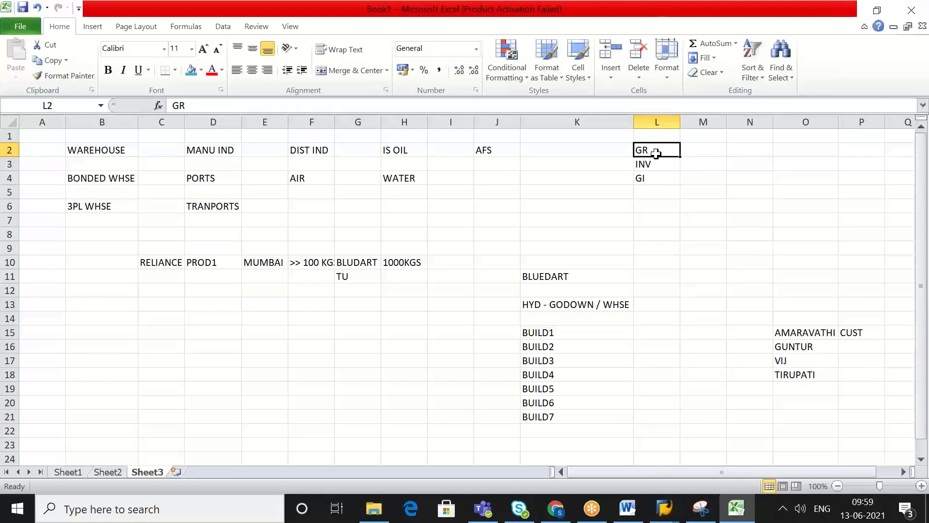
pyautogui.press('Down')
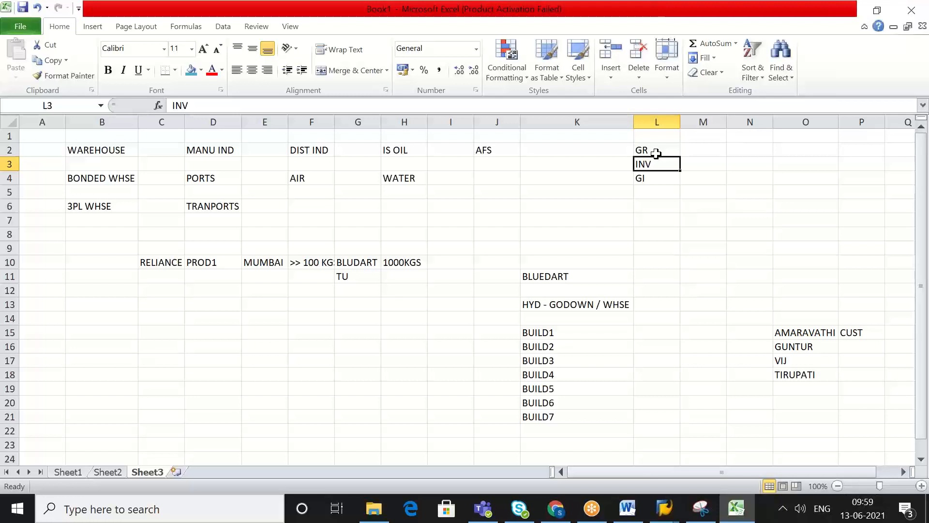
pyautogui.press('Down')
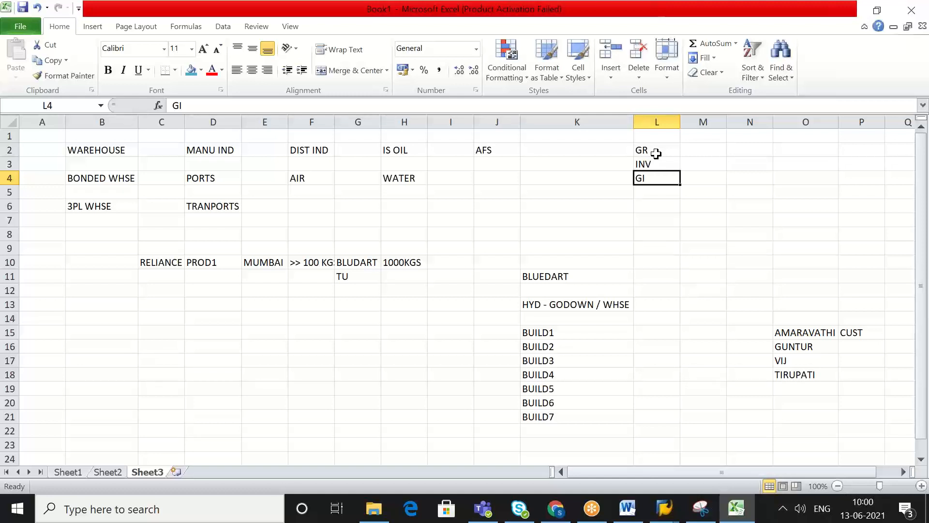
pyautogui.press('Return')
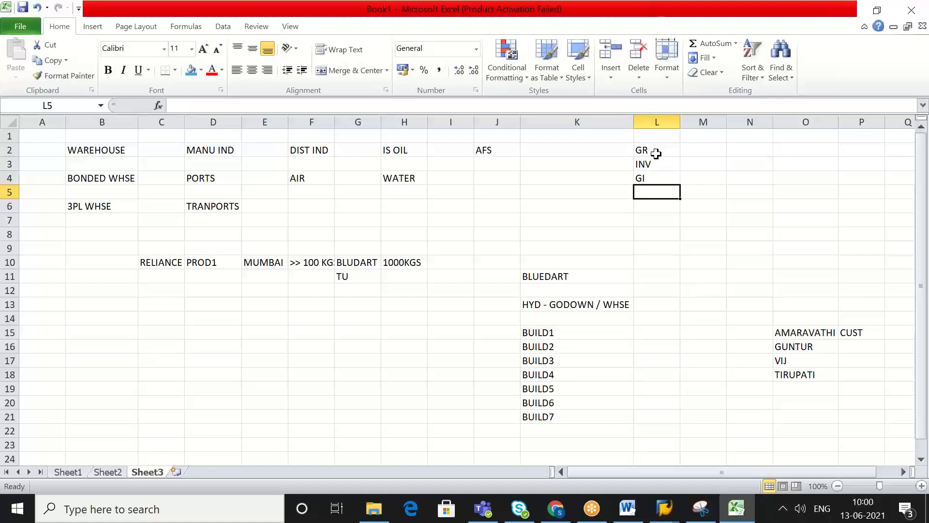
pyautogui.press('Up')
pyautogui.press('Up')
pyautogui.press('Up')
pyautogui.press('Down')
pyautogui.press('Down')
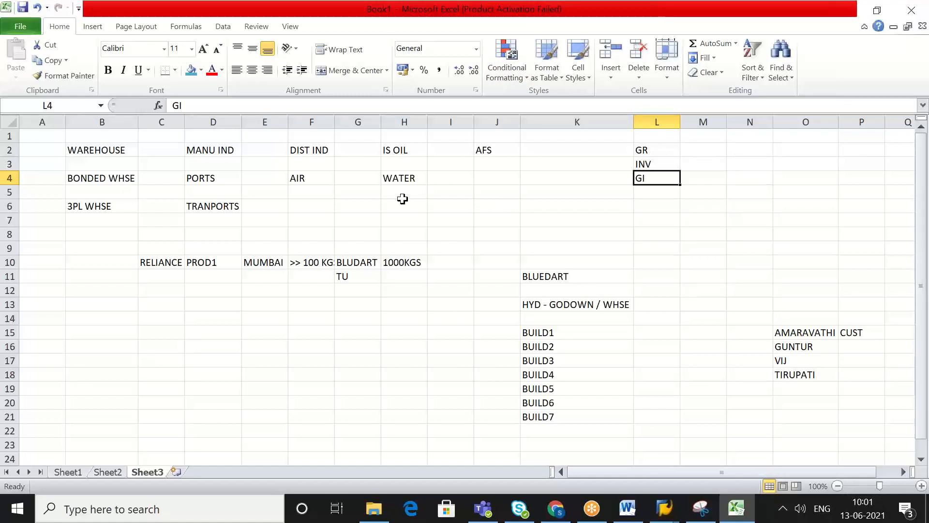
pyautogui.click(126, 149)
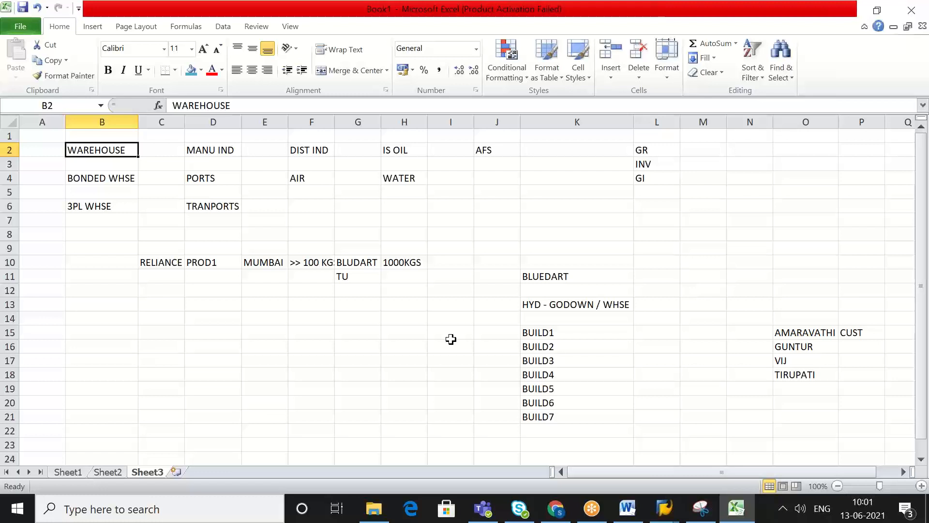
pyautogui.click(631, 28)
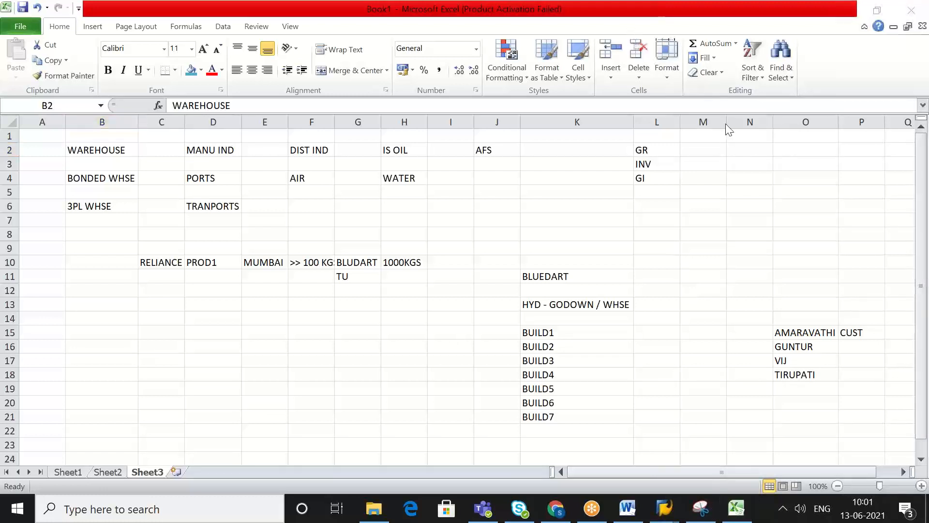